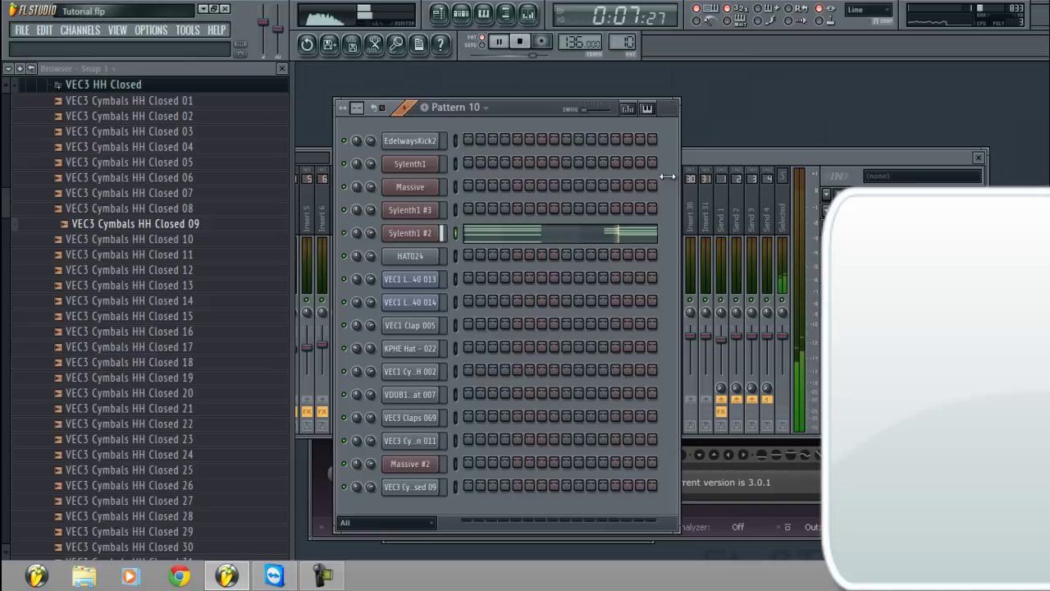
Place Pattern 10 on Track 10 of the playlist, spanning bars 1 to 8
{"action": "key", "text": "F9"}
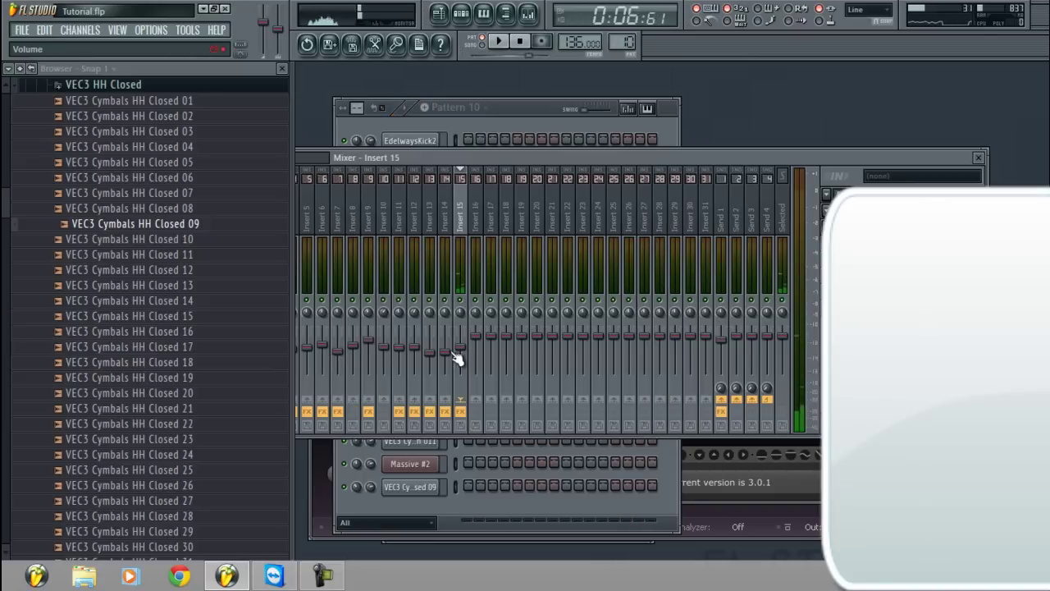
{"action": "left_click", "coordinate": [653, 127]}
{"action": "left_click", "coordinate": [439, 15]}
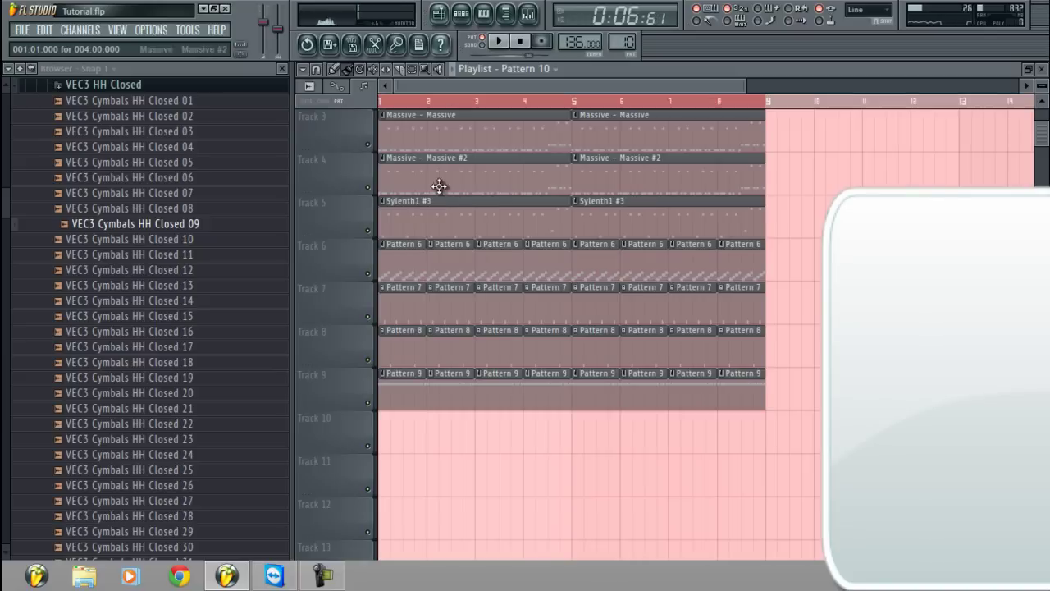
{"action": "scroll", "coordinate": [394, 316], "scroll_direction": "down", "scroll_amount": 6}
{"action": "mouse_move", "coordinate": [399, 265]}
{"action": "left_mouse_down"}
{"action": "mouse_move", "coordinate": [668, 251]}
{"action": "mouse_move", "coordinate": [642, 265]}
{"action": "mouse_move", "coordinate": [654, 265]}
{"action": "mouse_move", "coordinate": [765, 243]}
{"action": "left_mouse_up"}
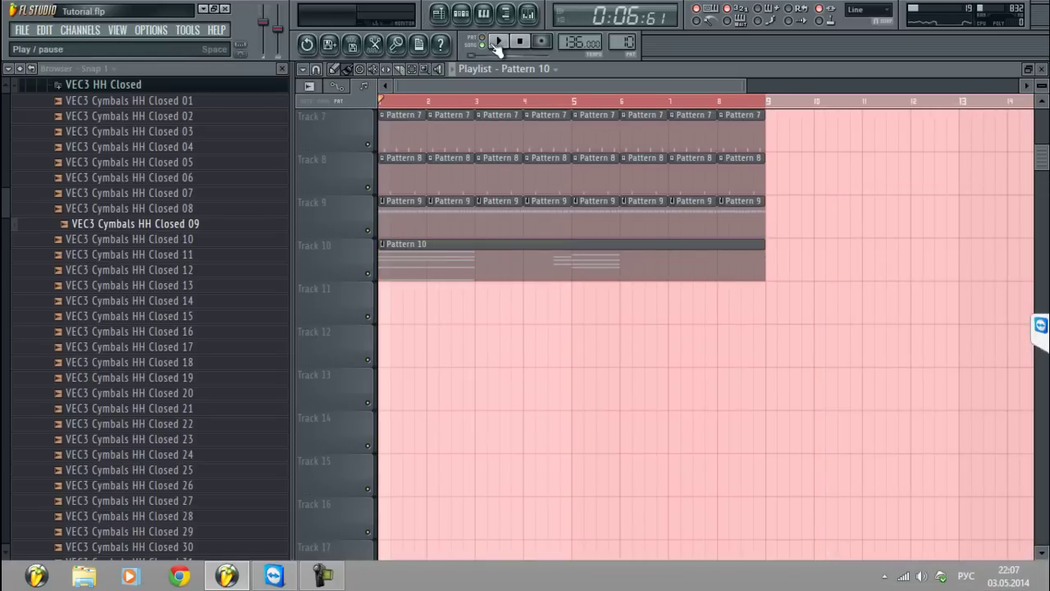
Solo Track 10 in the playlist and play the song to hear Pattern 10 alone
{"action": "scroll", "coordinate": [446, 213], "scroll_direction": "up", "scroll_amount": 6}
{"action": "right_click", "coordinate": [368, 145]}
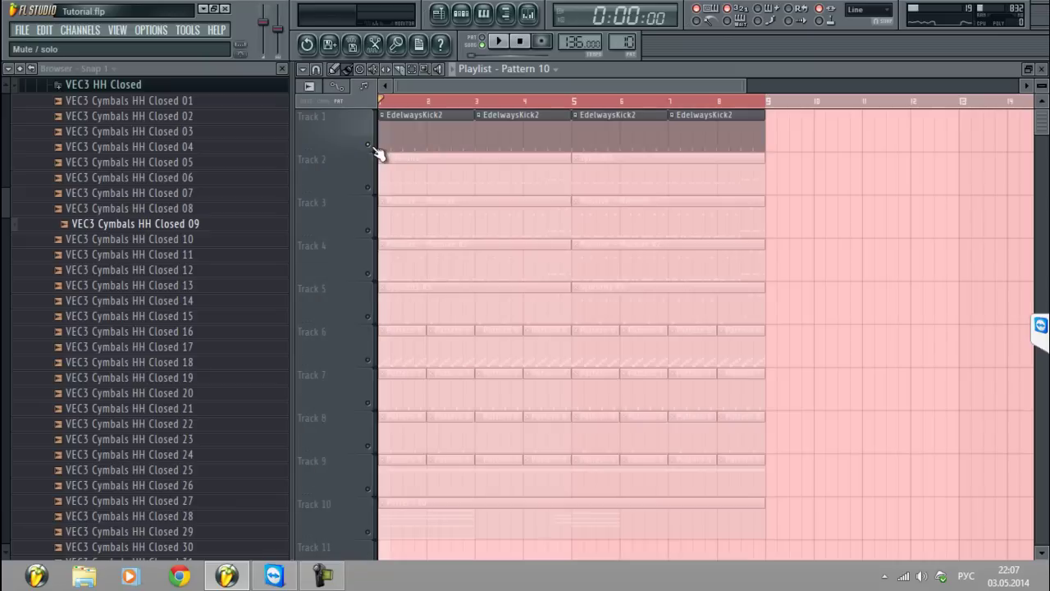
{"action": "scroll", "coordinate": [373, 192], "scroll_direction": "down", "scroll_amount": 5}
{"action": "right_click", "coordinate": [368, 316]}
{"action": "key", "text": "space"}
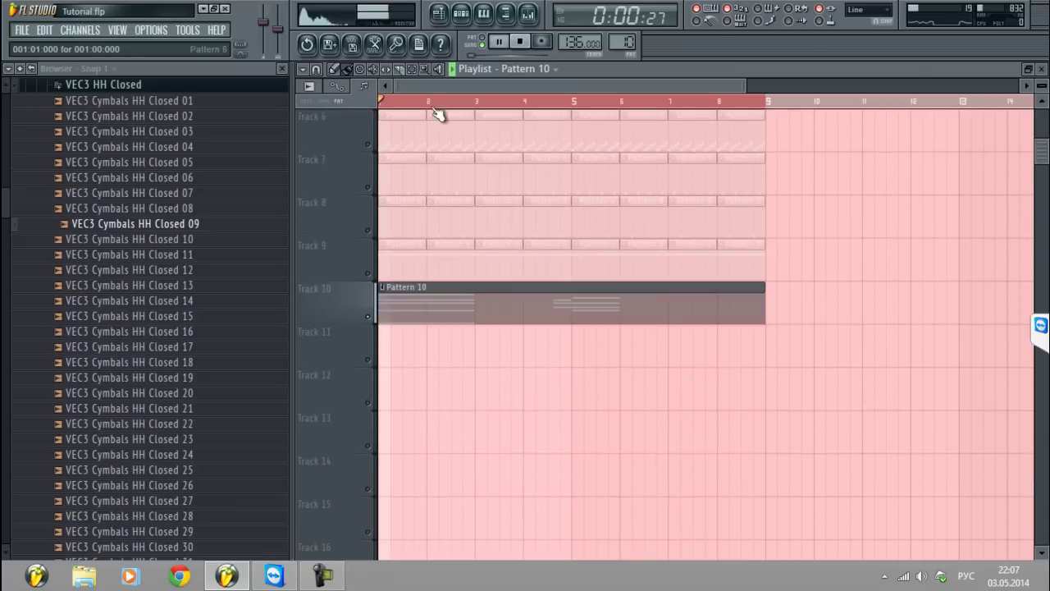
{"action": "scroll", "coordinate": [432, 112], "scroll_direction": "down", "scroll_amount": 2, "text": "ctrl"}
{"action": "scroll", "coordinate": [438, 129], "scroll_direction": "up", "scroll_amount": 2}
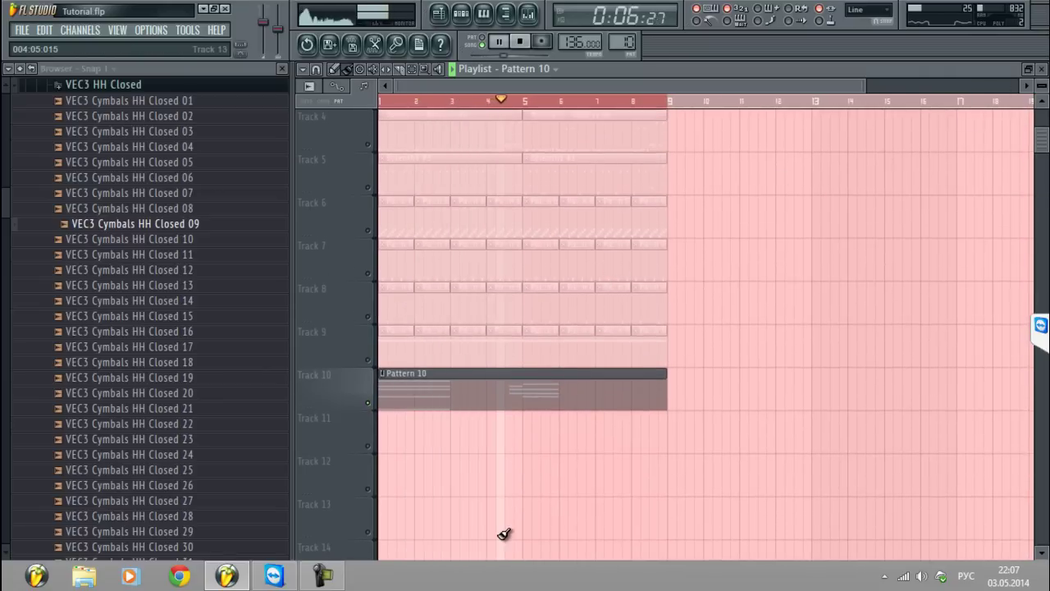
{"action": "left_click", "coordinate": [1044, 69]}
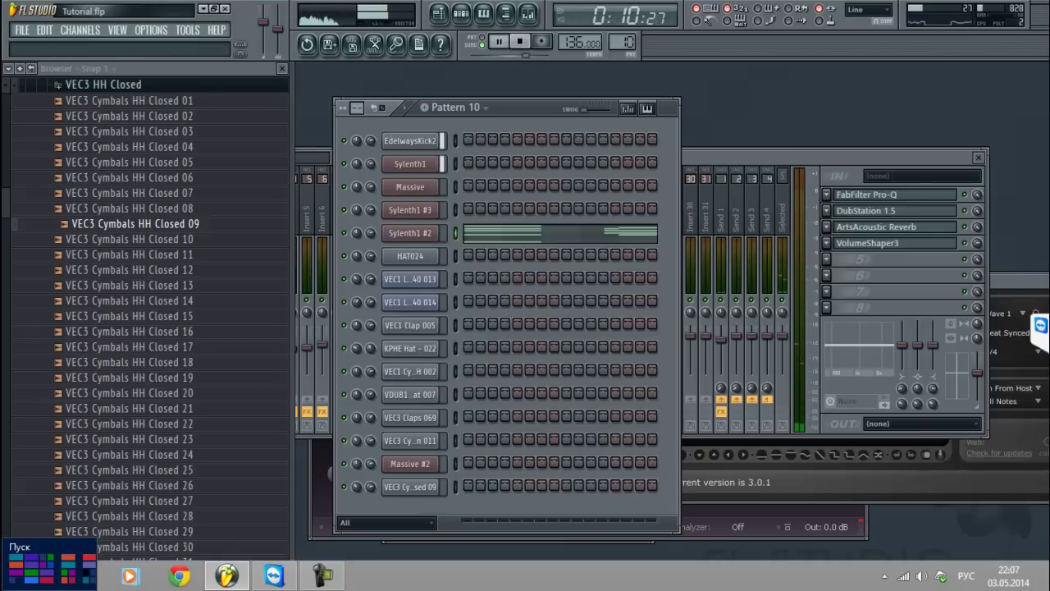
{"action": "left_click", "coordinate": [709, 158]}
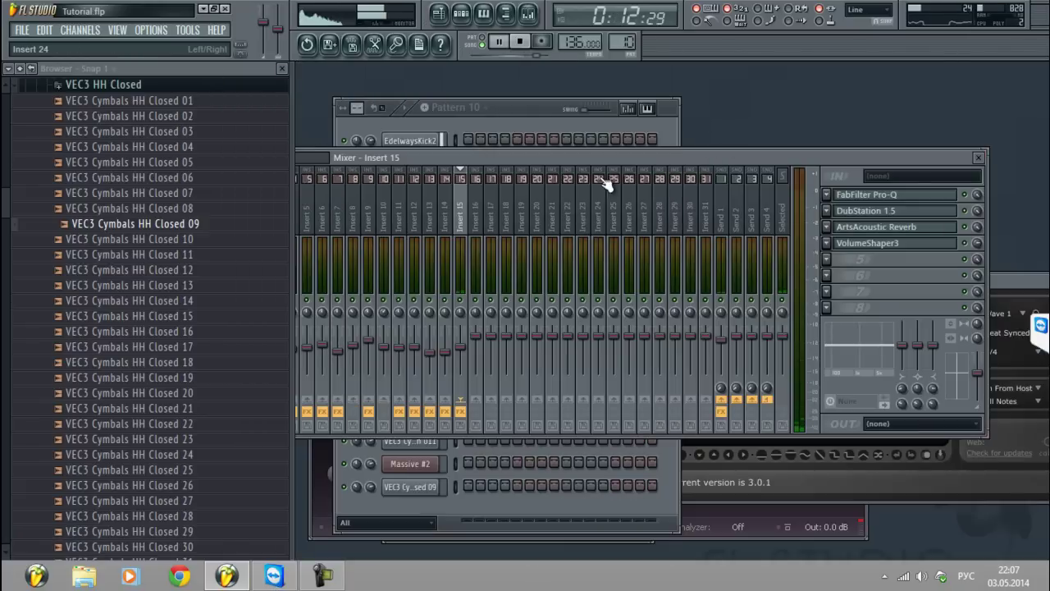
{"action": "left_click", "coordinate": [438, 14]}
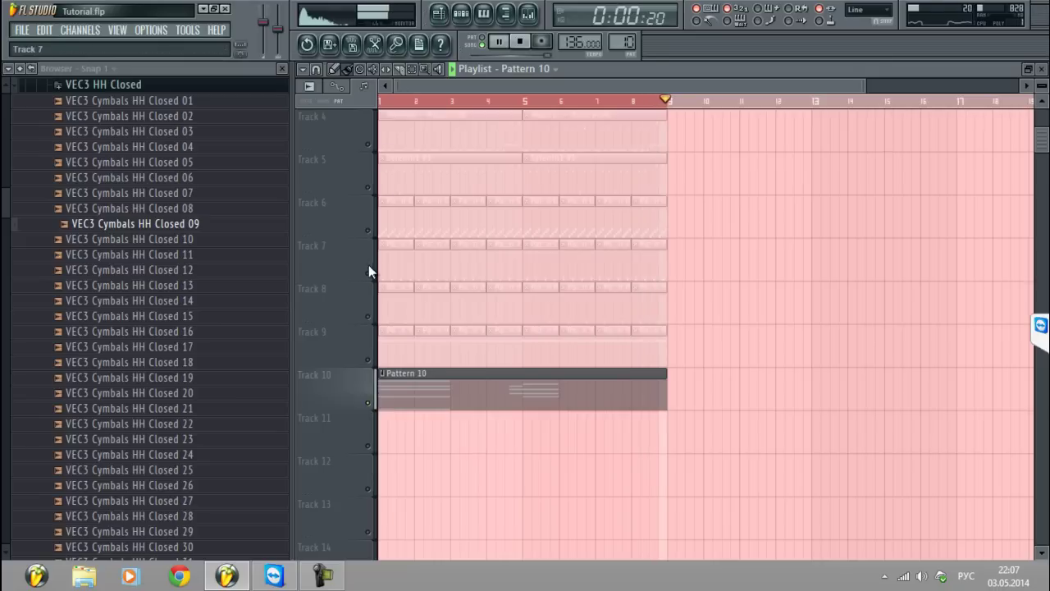
Unmute Tracks 1 to 9 in the playlist so they play along with Track 10
{"action": "left_click", "coordinate": [368, 266]}
{"action": "left_click", "coordinate": [367, 231]}
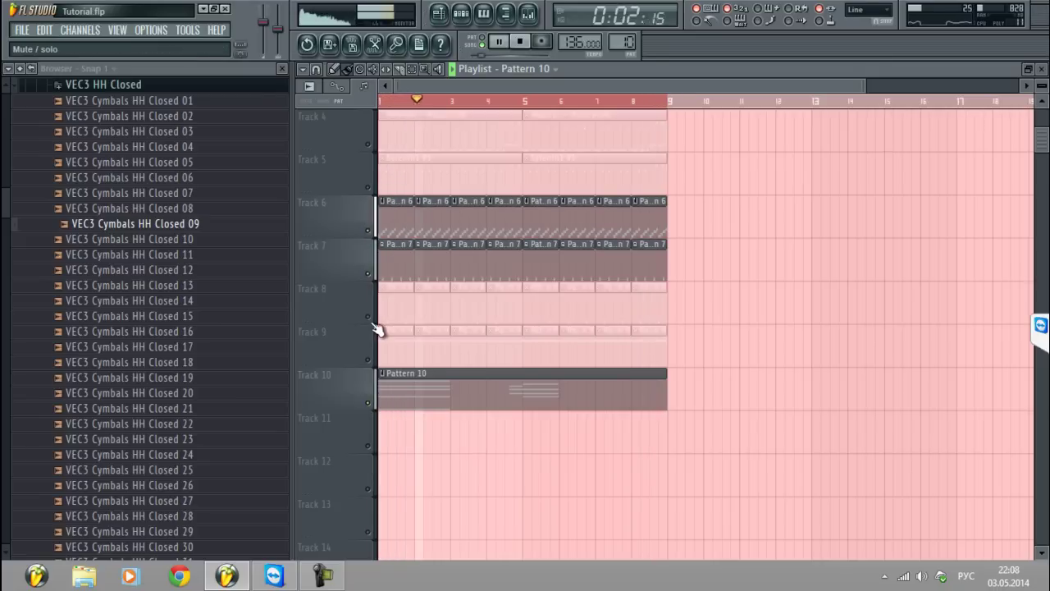
{"action": "left_click", "coordinate": [369, 318]}
{"action": "left_click", "coordinate": [368, 360]}
{"action": "scroll", "coordinate": [361, 246], "scroll_direction": "up", "scroll_amount": 1}
{"action": "left_click", "coordinate": [368, 231]}
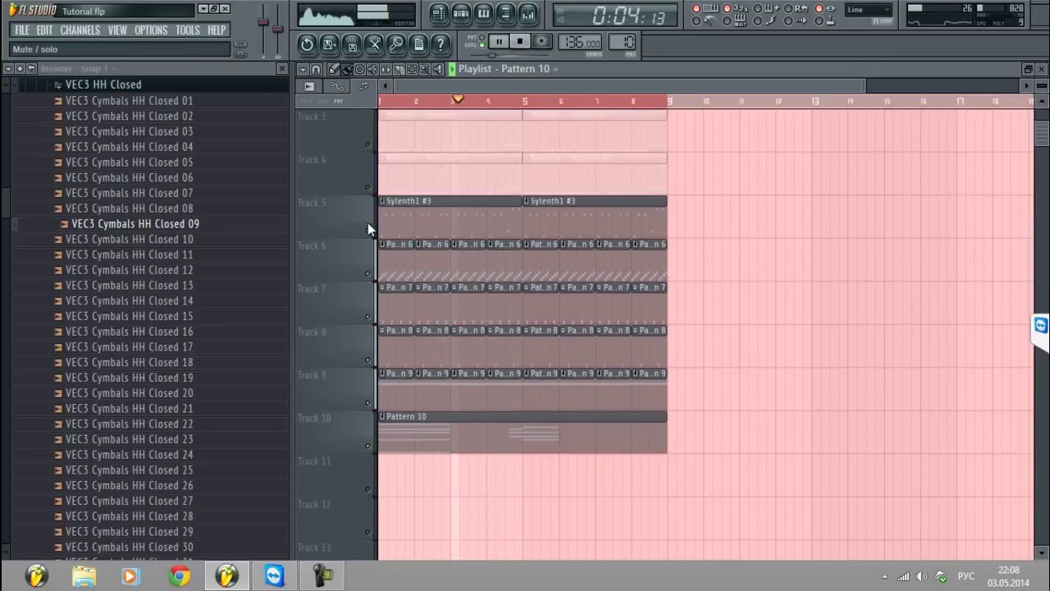
{"action": "left_click", "coordinate": [367, 186]}
{"action": "scroll", "coordinate": [368, 187], "scroll_direction": "up", "scroll_amount": 1}
{"action": "left_click", "coordinate": [368, 186]}
{"action": "scroll", "coordinate": [367, 182], "scroll_direction": "up", "scroll_amount": 1}
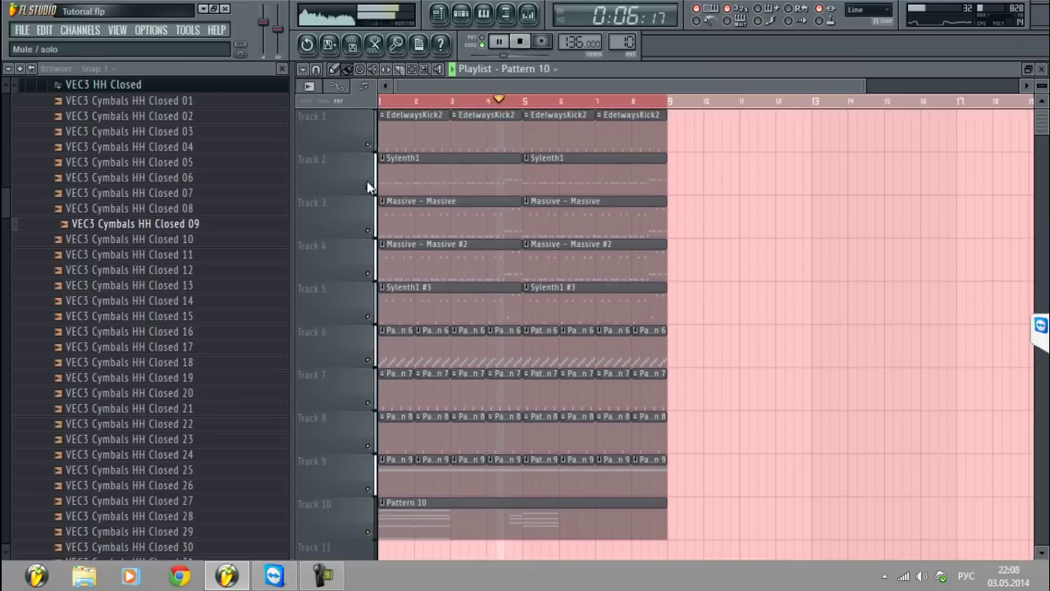
{"action": "left_click", "coordinate": [368, 188]}
{"action": "left_click", "coordinate": [368, 145]}
Bring up the mixer, close the playlist, and lower Insert 14's volume fader
{"action": "left_click", "coordinate": [528, 15]}
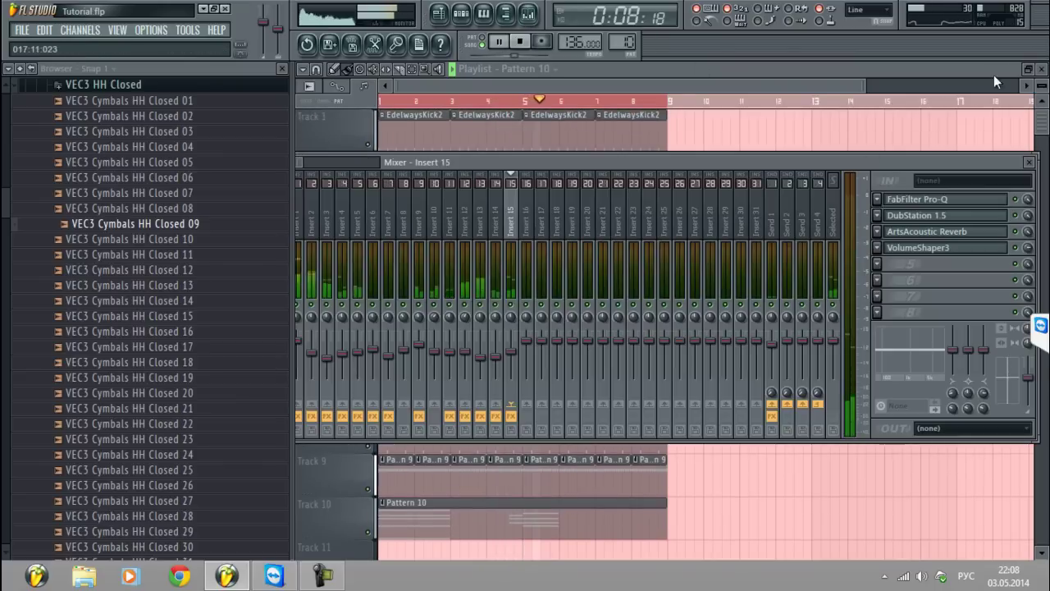
{"action": "left_click", "coordinate": [1041, 70]}
{"action": "left_click", "coordinate": [611, 122]}
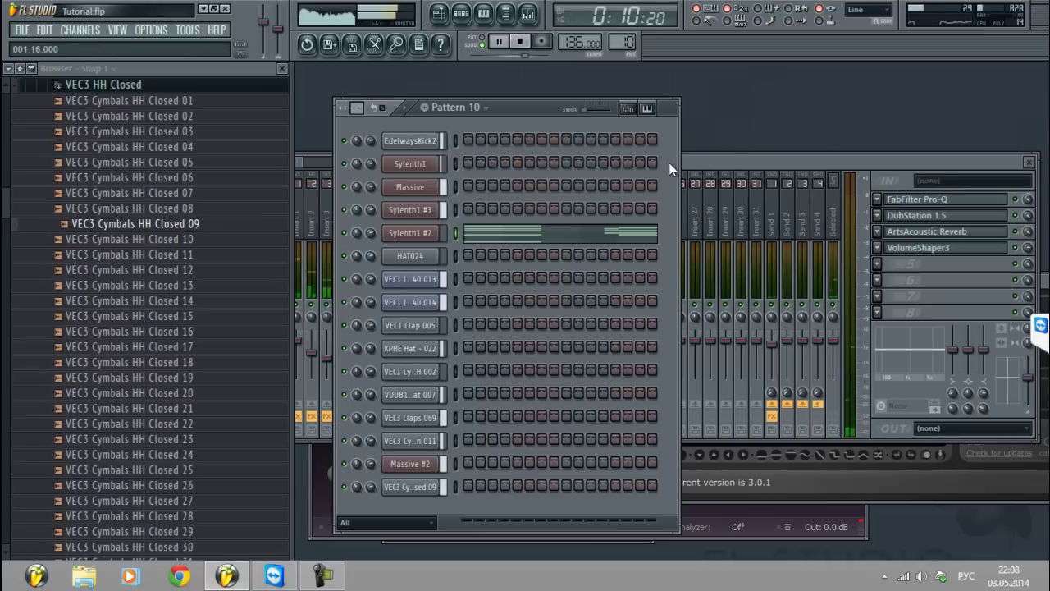
{"action": "left_click_drag", "start_coordinate": [702, 163], "coordinate": [717, 160]}
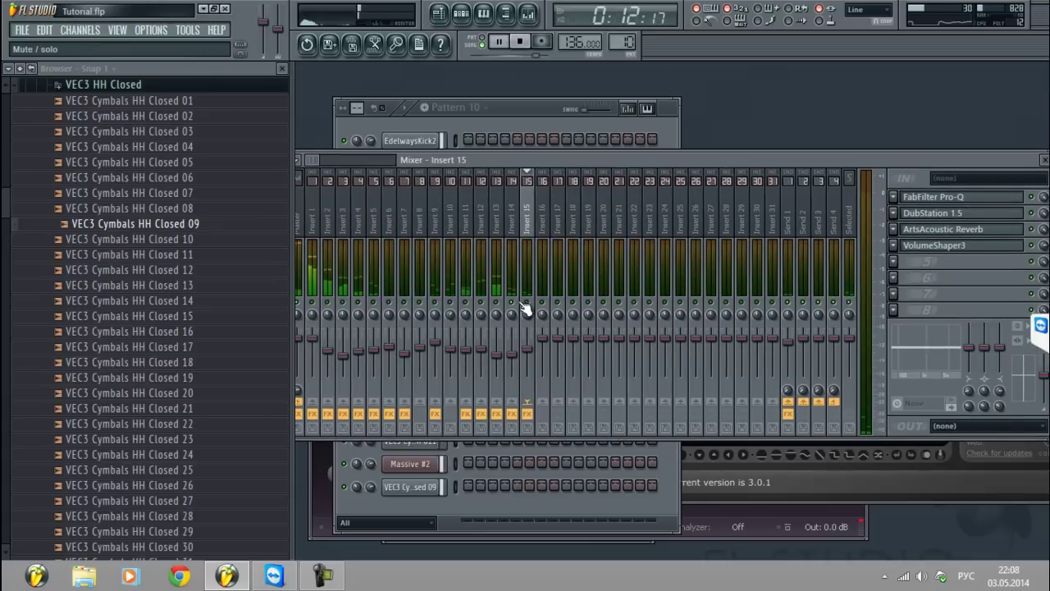
{"action": "left_click_drag", "start_coordinate": [514, 355], "coordinate": [514, 378]}
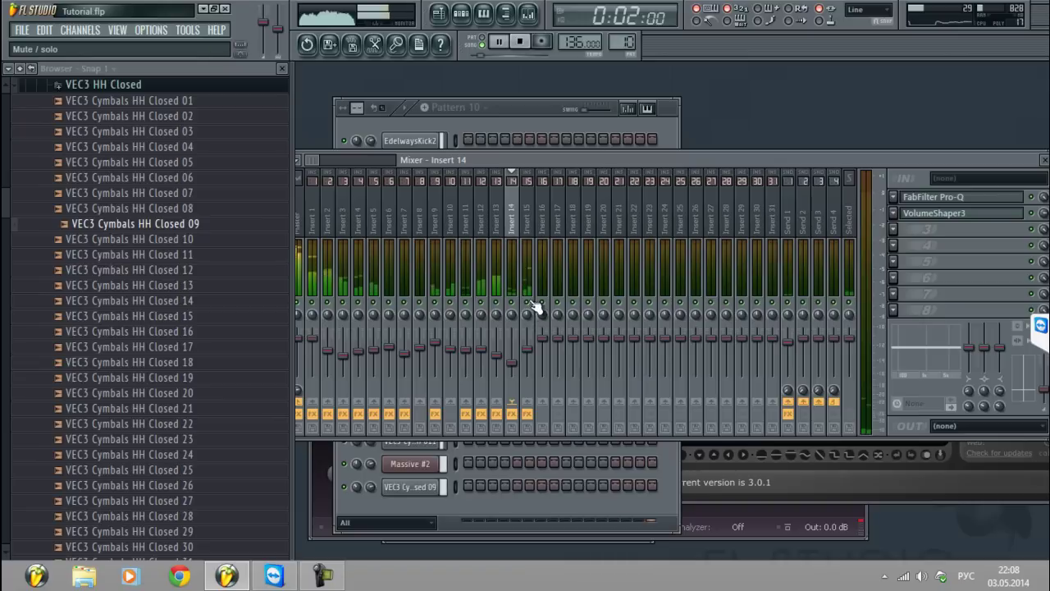
Remove CamelCrusher from the second effect slot of mixer Insert 13
{"action": "left_click", "coordinate": [501, 233]}
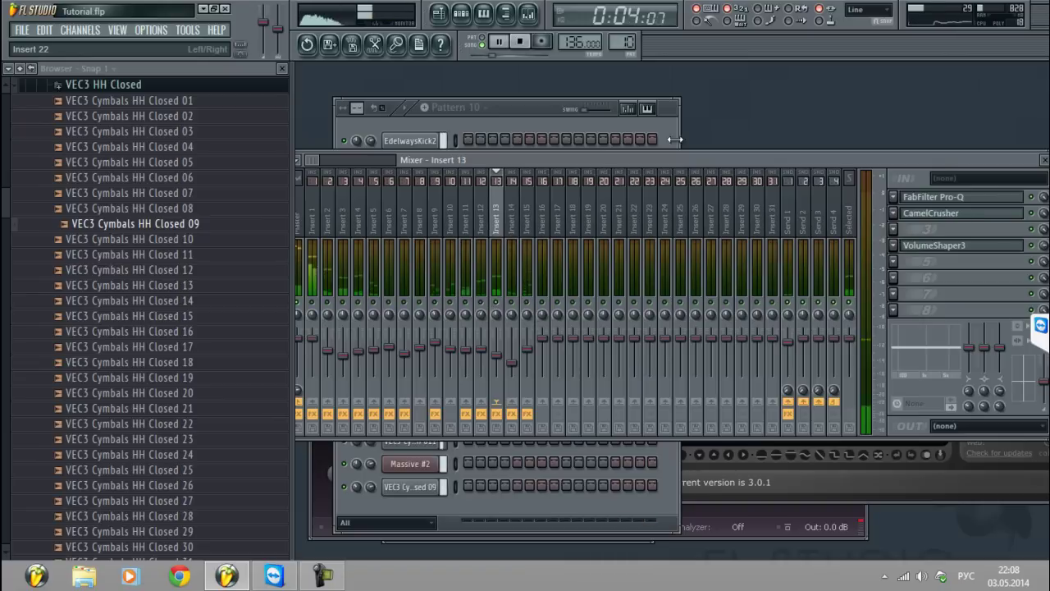
{"action": "left_click_drag", "start_coordinate": [963, 161], "coordinate": [911, 178]}
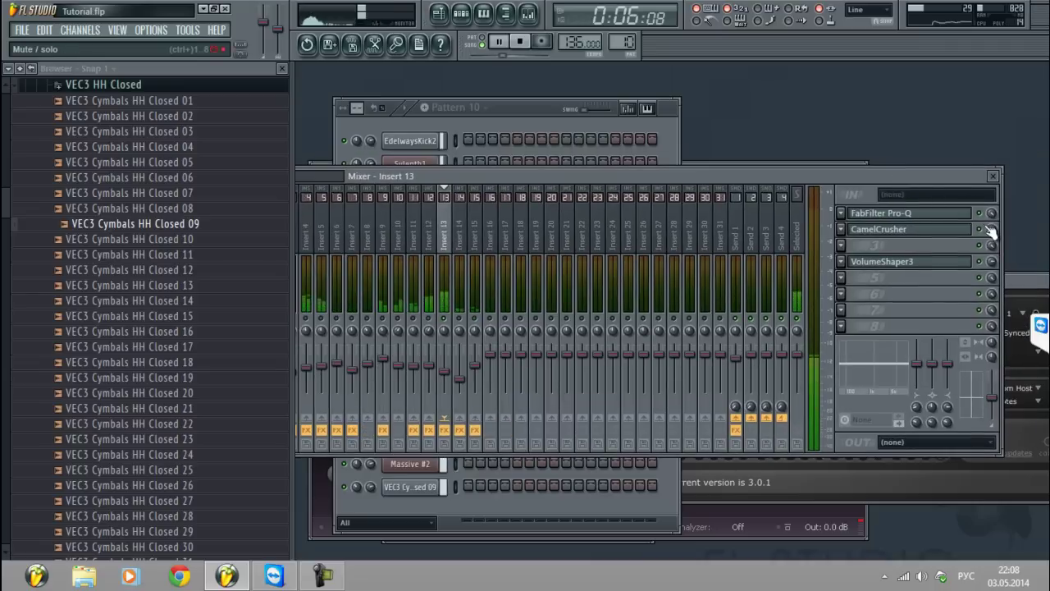
{"action": "left_click", "coordinate": [841, 229]}
{"action": "mouse_move", "coordinate": [857, 246]}
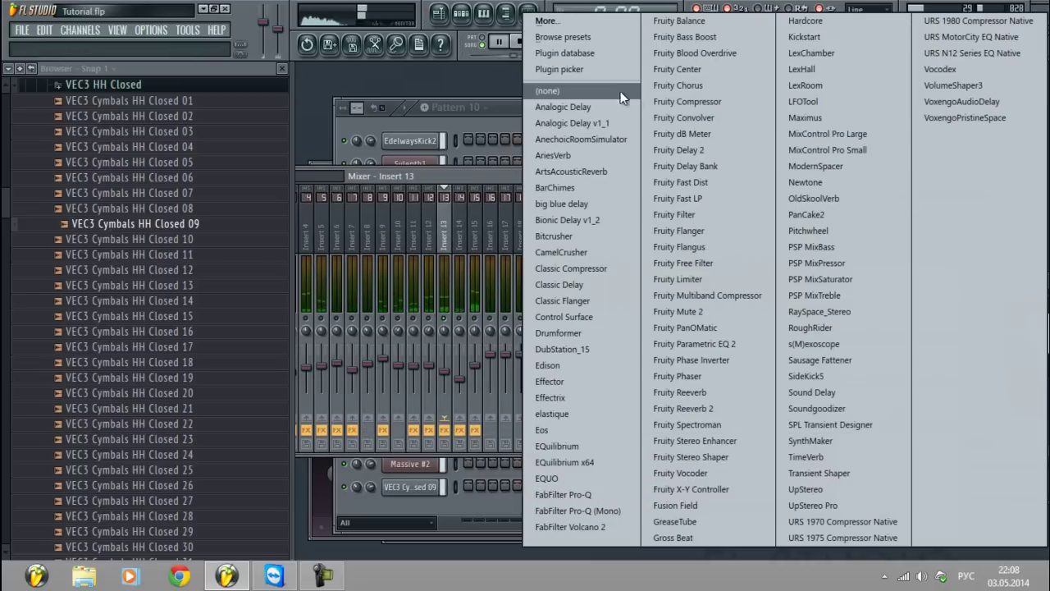
{"action": "left_click", "coordinate": [621, 91]}
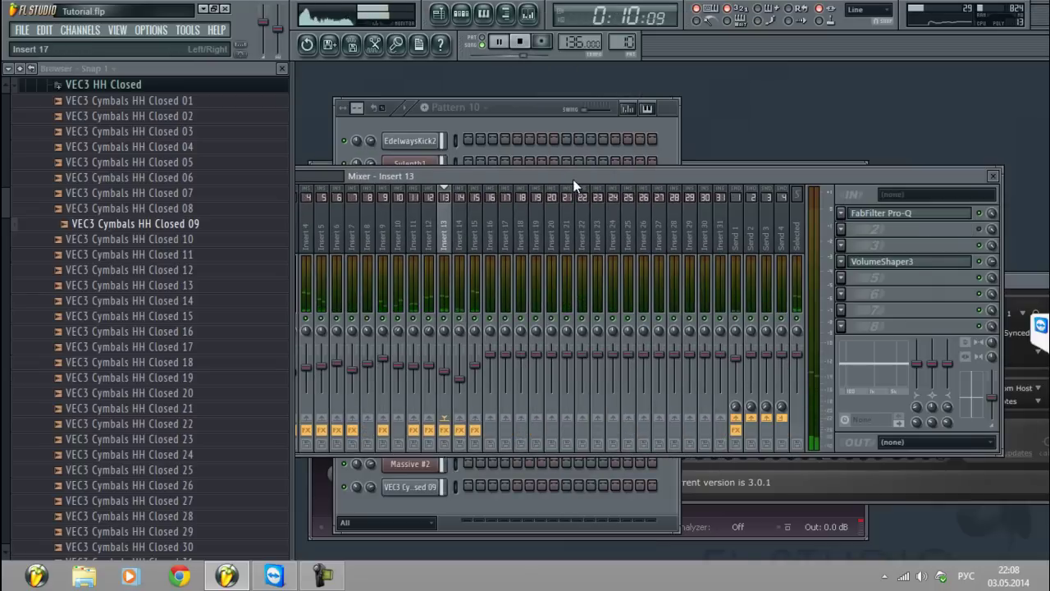
Raise Insert 14's volume to 48% (-13.2 dB) in the mixer
{"action": "left_click_drag", "start_coordinate": [573, 179], "coordinate": [815, 155]}
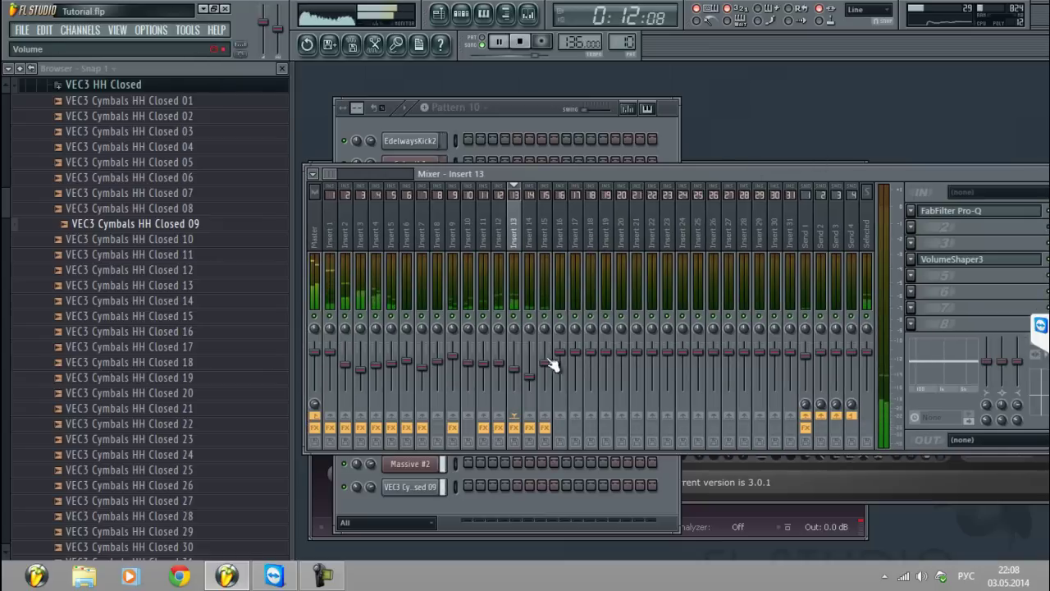
{"action": "left_click_drag", "start_coordinate": [533, 378], "coordinate": [542, 373]}
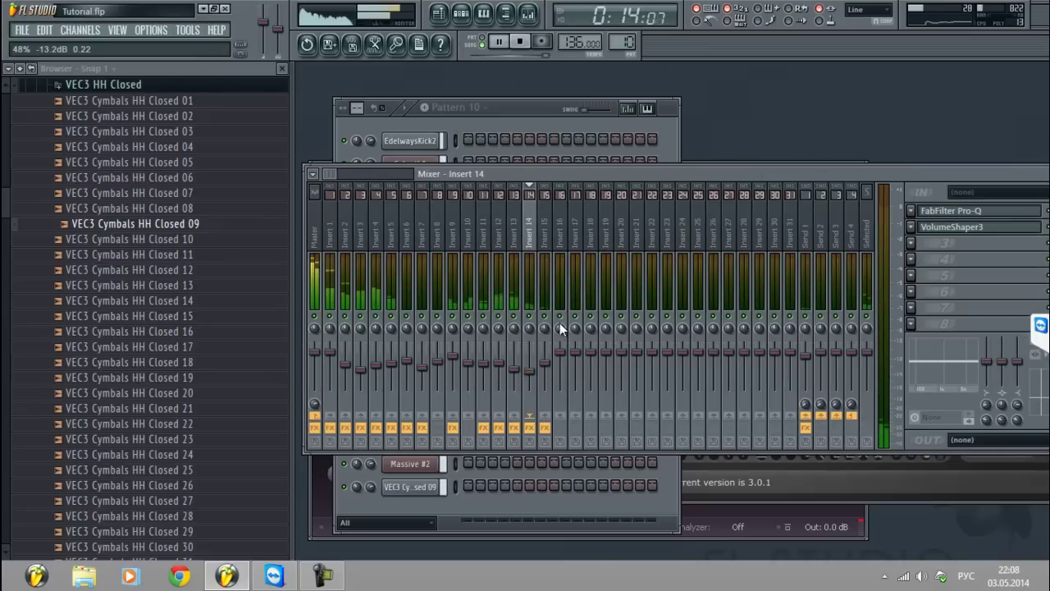
Examine the Sylenth1 #2 synth and its channel settings during playback, and close both windows
{"action": "left_click", "coordinate": [548, 108]}
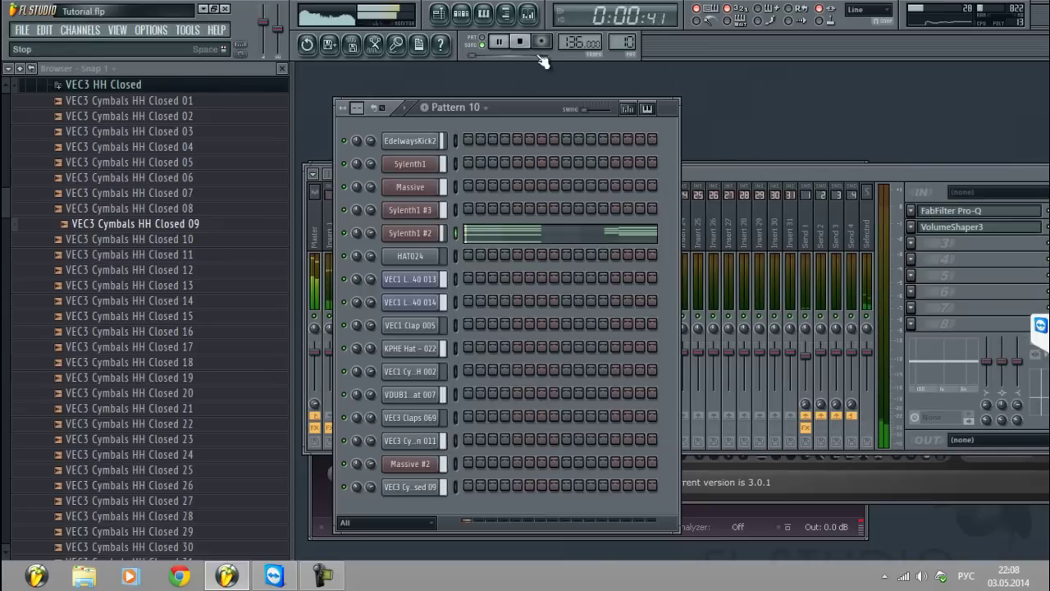
{"action": "left_click", "coordinate": [412, 234]}
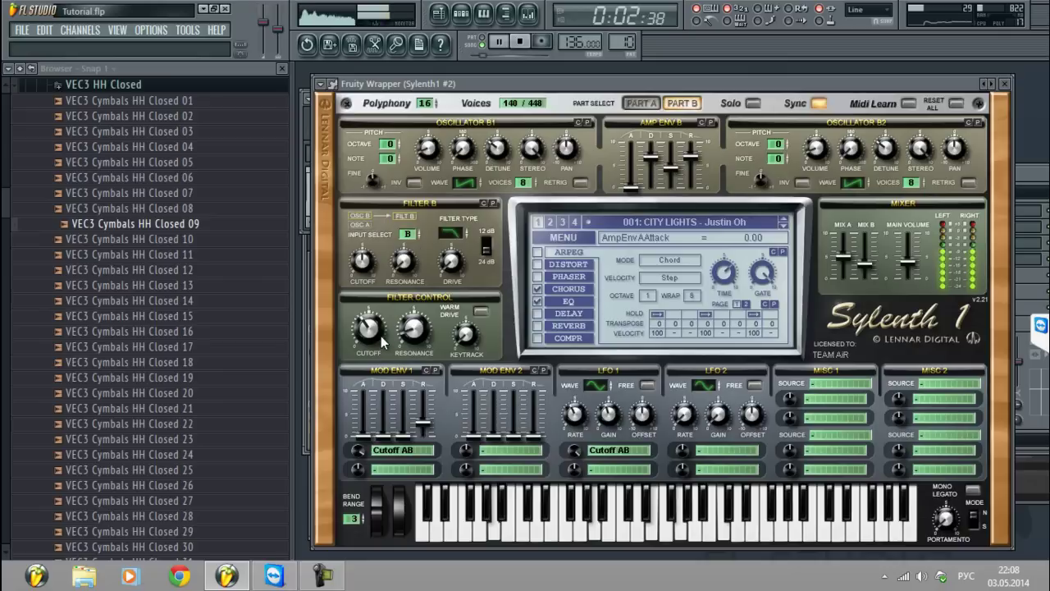
{"action": "left_click", "coordinate": [1004, 83]}
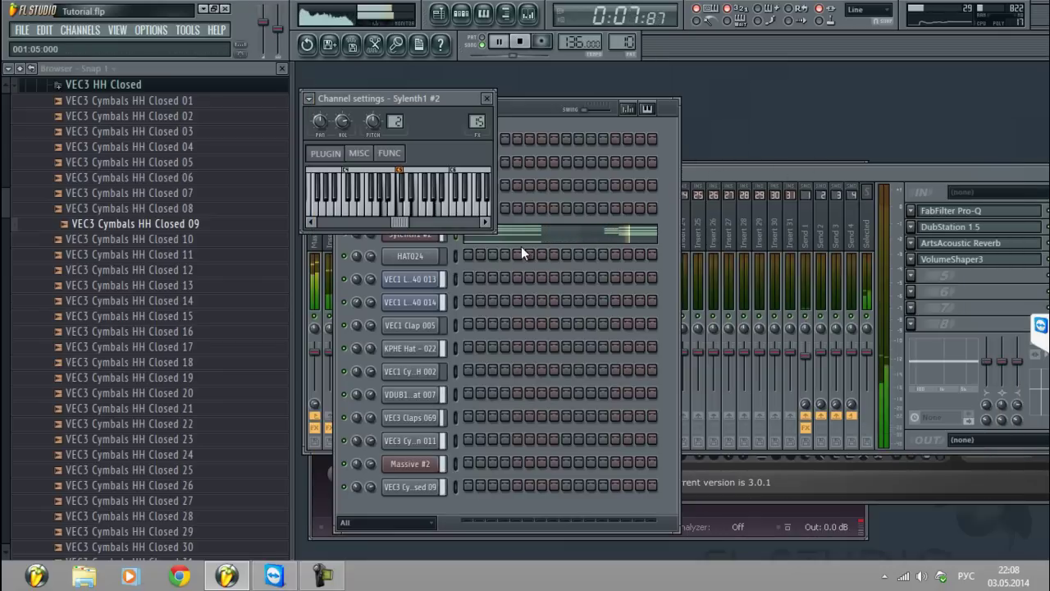
{"action": "left_click", "coordinate": [487, 97]}
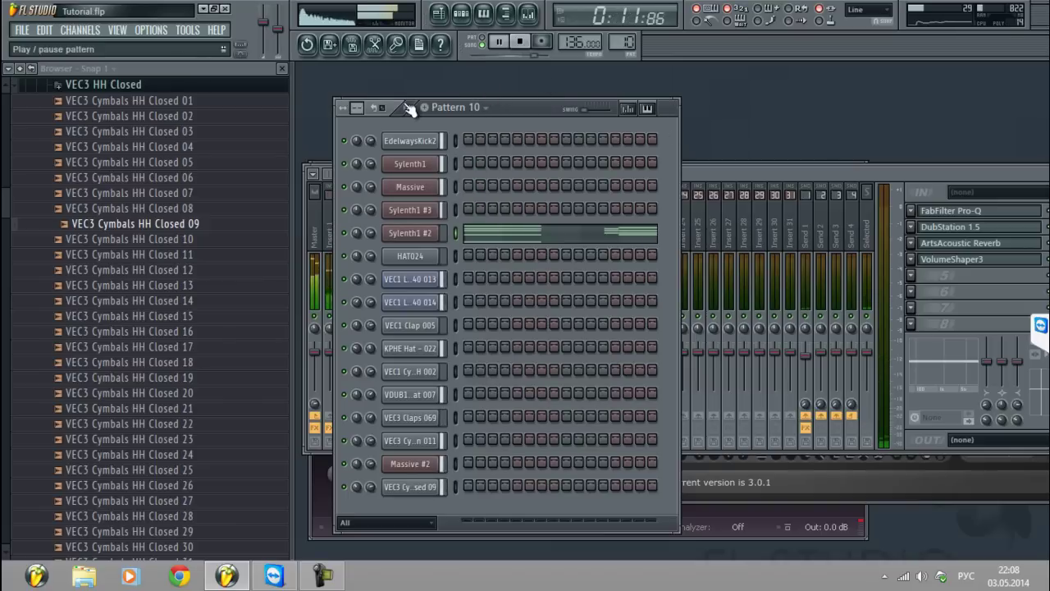
Stop playback, switch to Pattern 11, and place a one-bar C5 note in EdelwaysKick2's piano roll
{"action": "left_click", "coordinate": [520, 41]}
{"action": "scroll", "coordinate": [621, 42], "scroll_direction": "up", "scroll_amount": 1}
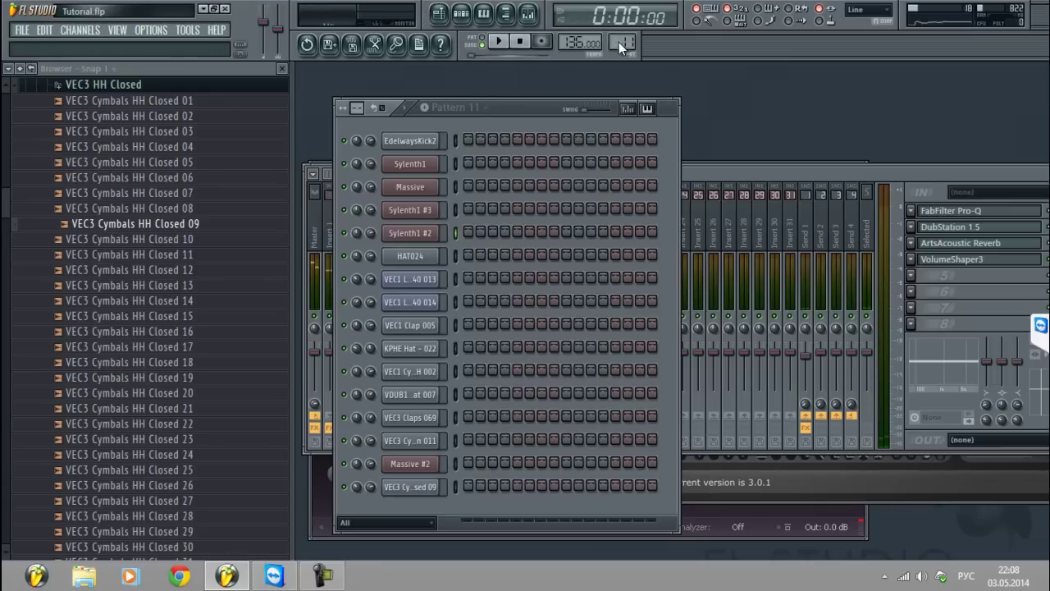
{"action": "right_click", "coordinate": [426, 148]}
{"action": "left_click", "coordinate": [462, 142]}
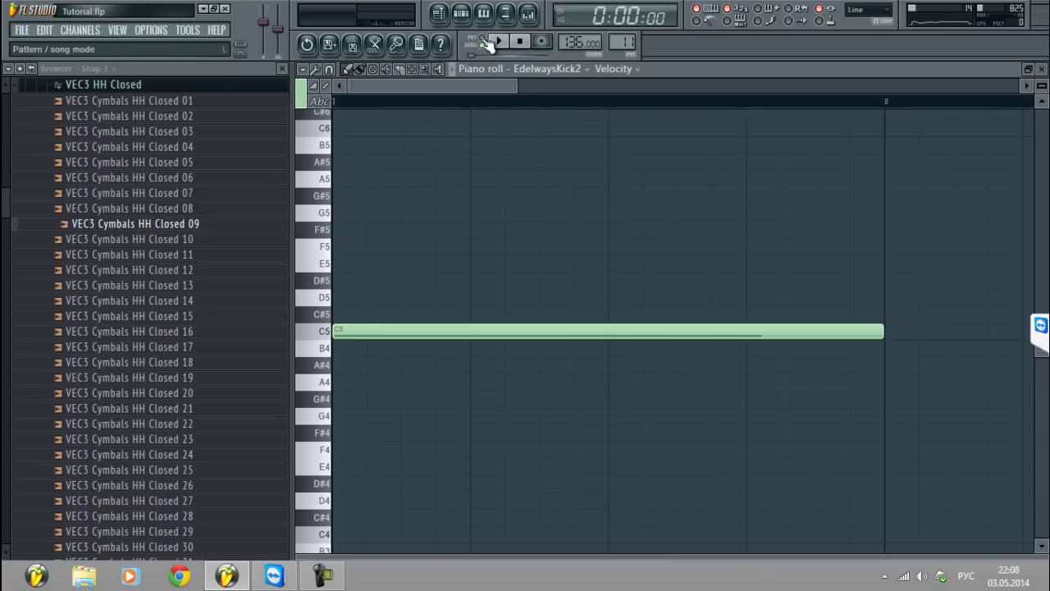
Switch playback to pattern mode, shorten the C5 kick note to one beat, and preview it
{"action": "left_click", "coordinate": [484, 42]}
{"action": "key", "text": "space"}
{"action": "key", "text": "space"}
{"action": "scroll", "coordinate": [533, 104], "scroll_direction": "down", "scroll_amount": 1}
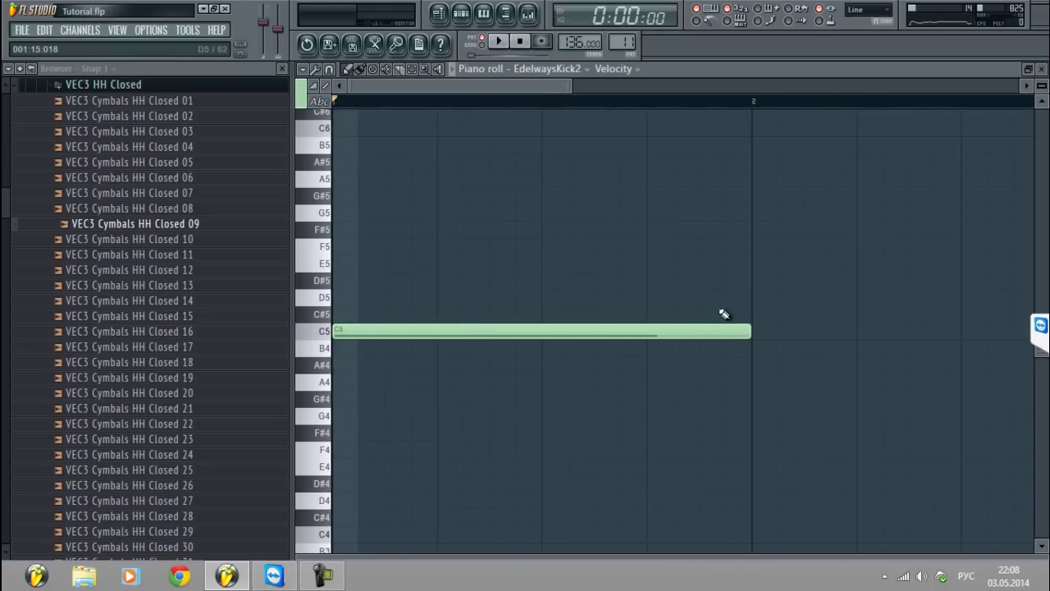
{"action": "left_click_drag", "start_coordinate": [754, 331], "coordinate": [437, 331]}
{"action": "key", "text": "space"}
{"action": "key", "text": "space"}
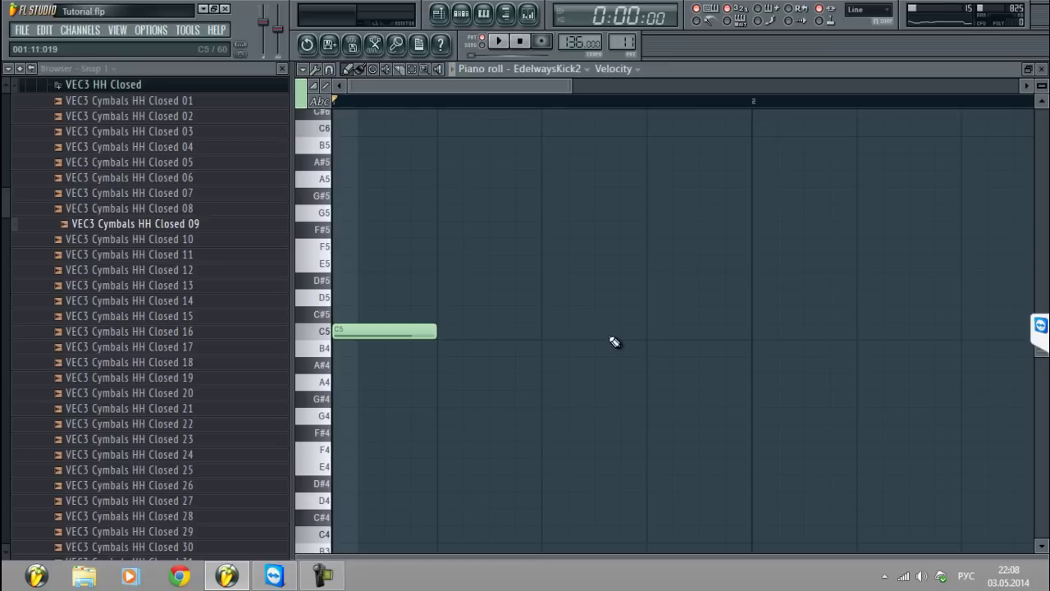
Add four one-step C5 kick notes on steps 11, 12, 15 and 16 of the bar, and preview the pattern
{"action": "left_click", "coordinate": [618, 332]}
{"action": "left_click_drag", "start_coordinate": [697, 331], "coordinate": [619, 348]}
{"action": "left_click", "coordinate": [628, 332]}
{"action": "left_click", "coordinate": [704, 332]}
{"action": "left_click", "coordinate": [735, 332]}
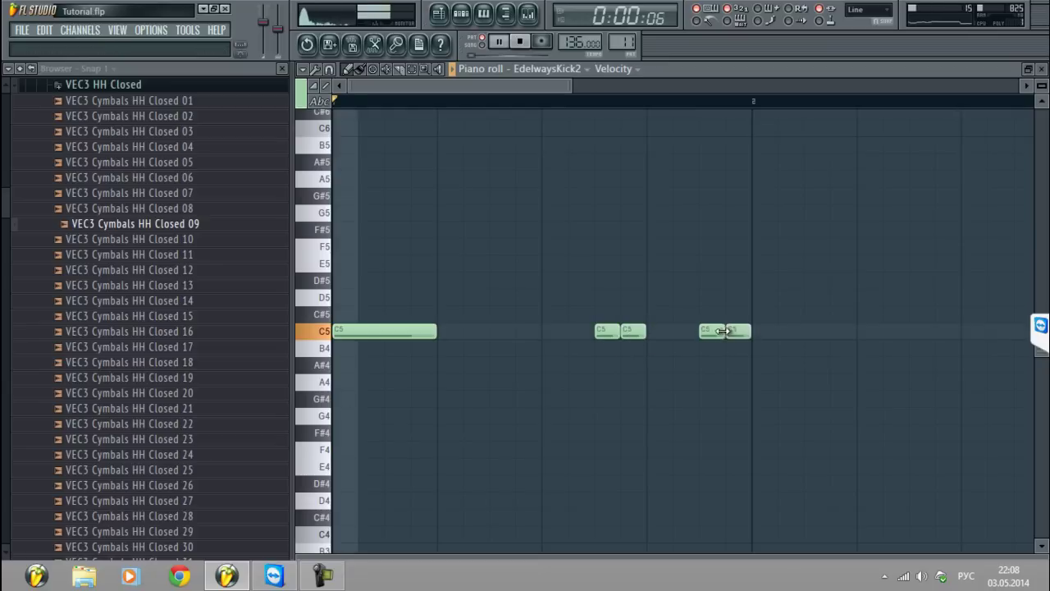
{"action": "key", "text": "space"}
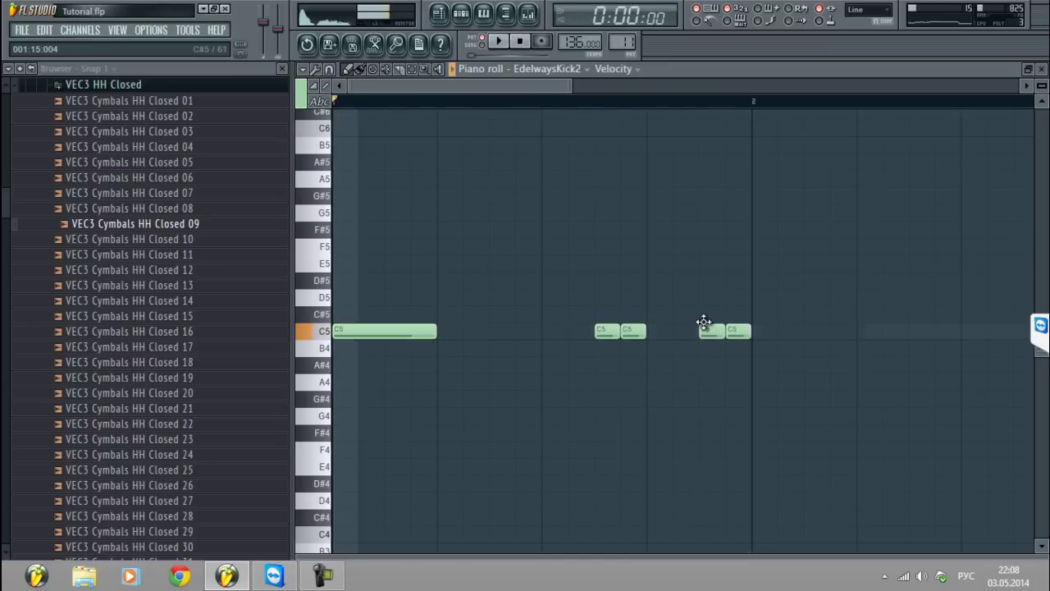
{"action": "key", "text": "space"}
Set the piano roll snap to (none), shift the last two C5 notes slightly earlier with a small gap between them, and preview
{"action": "left_click", "coordinate": [329, 69]}
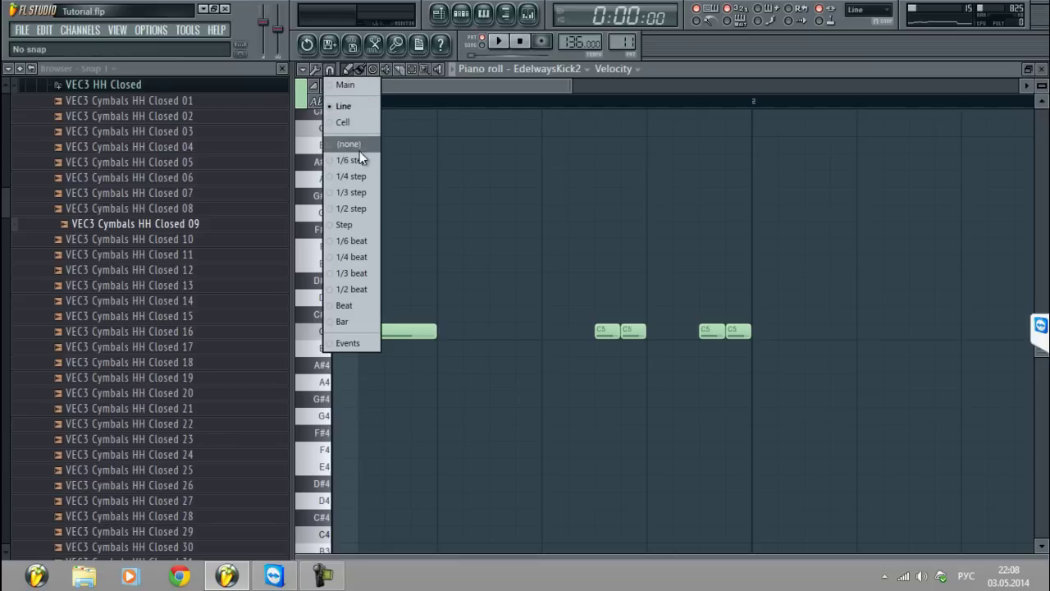
{"action": "left_click", "coordinate": [360, 151]}
{"action": "key", "text": "space"}
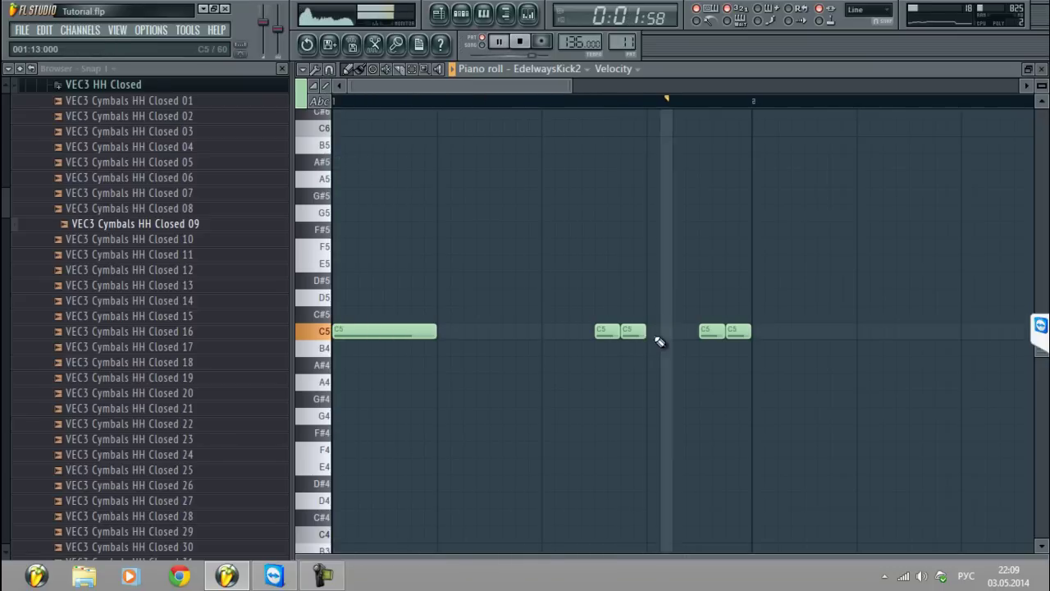
{"action": "key", "text": "space"}
{"action": "left_click_drag", "start_coordinate": [710, 334], "coordinate": [729, 334]}
{"action": "key", "text": "space"}
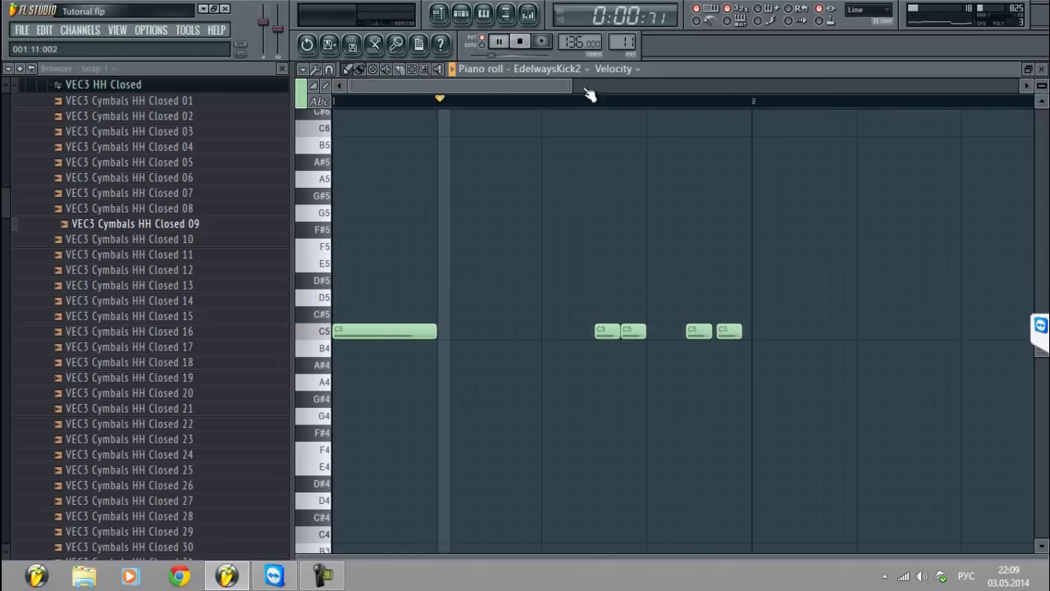
Preview the kick pattern, and delete the last two C5 notes and the short one on step 11
{"action": "key", "text": "space"}
{"action": "left_click", "coordinate": [700, 21]}
{"action": "key", "text": "space"}
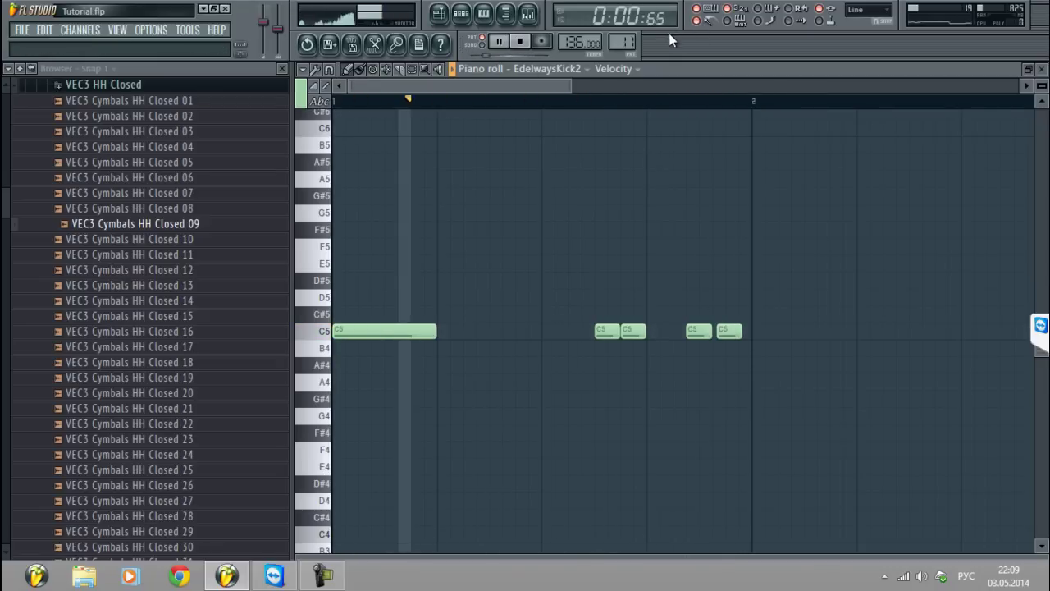
{"action": "key", "text": "space"}
{"action": "right_click", "coordinate": [700, 331]}
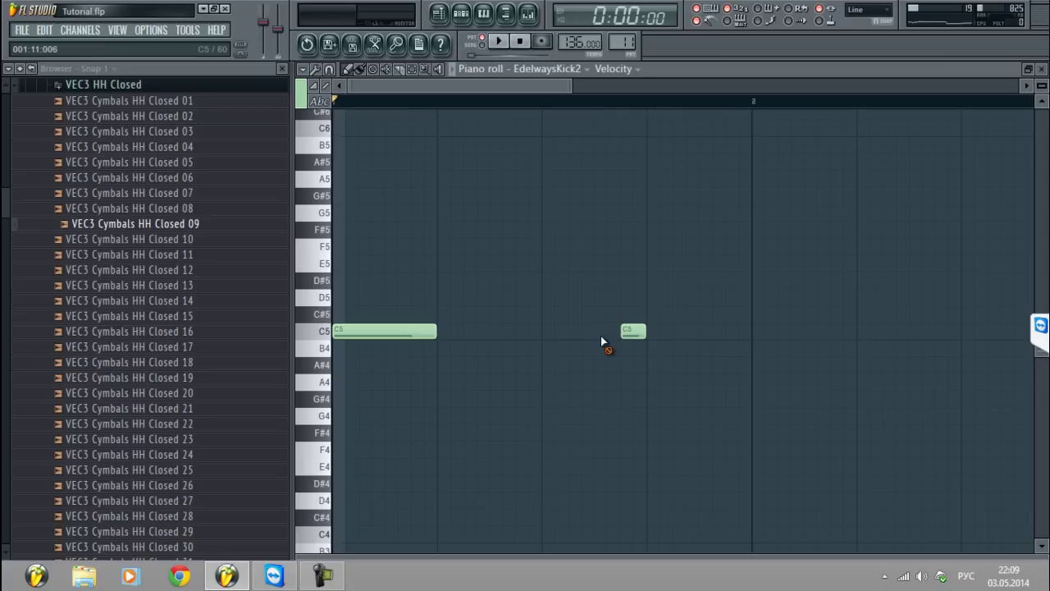
Move the remaining short C5 note to step 11, place one-step C5 notes on steps 14 and 16, and preview the pattern
{"action": "key", "text": "space"}
{"action": "key", "text": "space"}
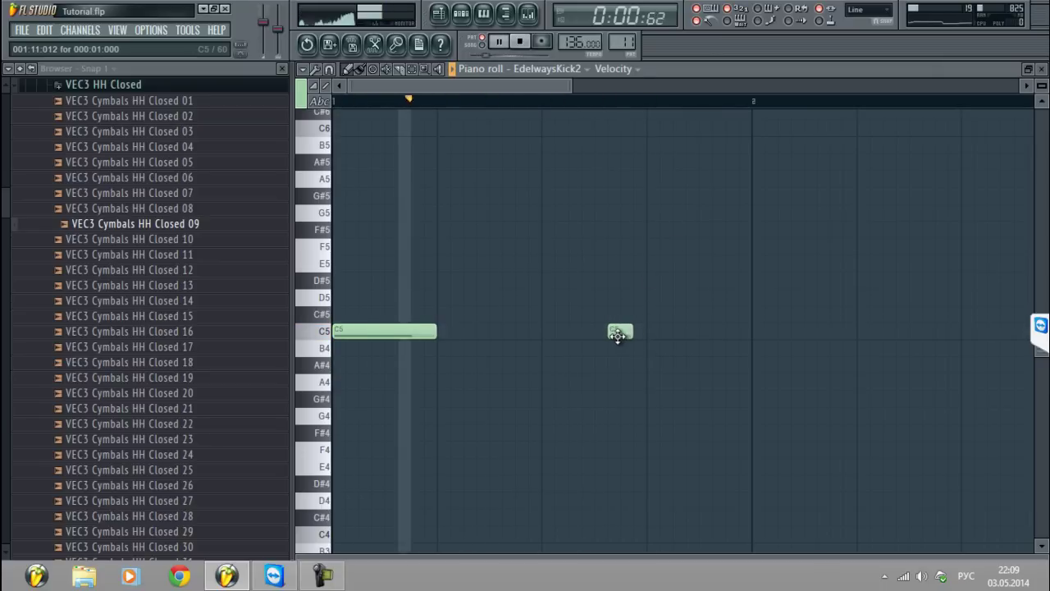
{"action": "key", "text": "space"}
{"action": "left_click_drag", "start_coordinate": [619, 336], "coordinate": [605, 336]}
{"action": "key", "text": "space"}
{"action": "key", "text": "space"}
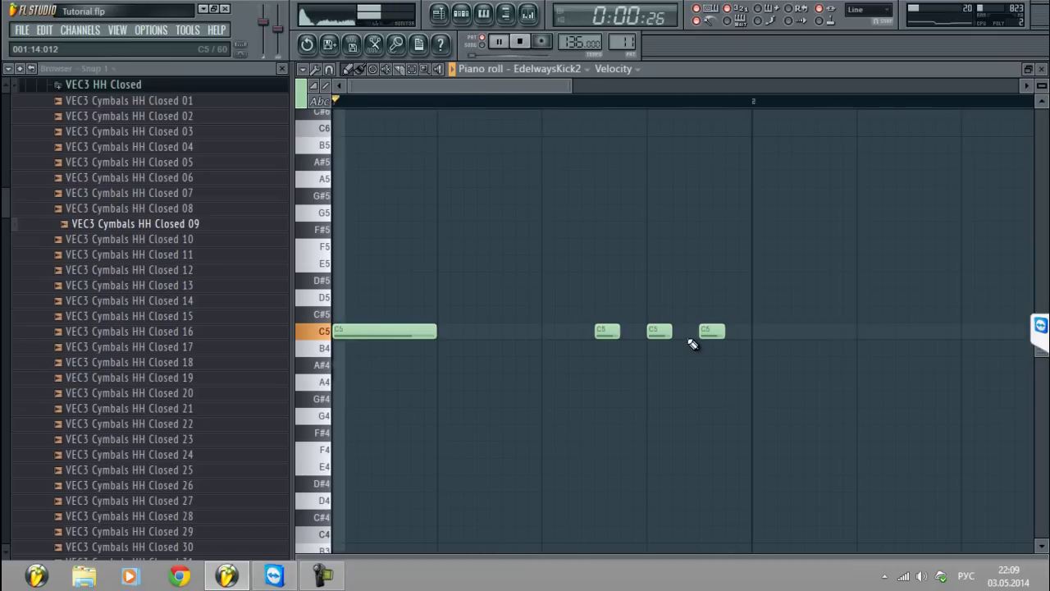
{"action": "left_click_drag", "start_coordinate": [659, 333], "coordinate": [735, 331]}
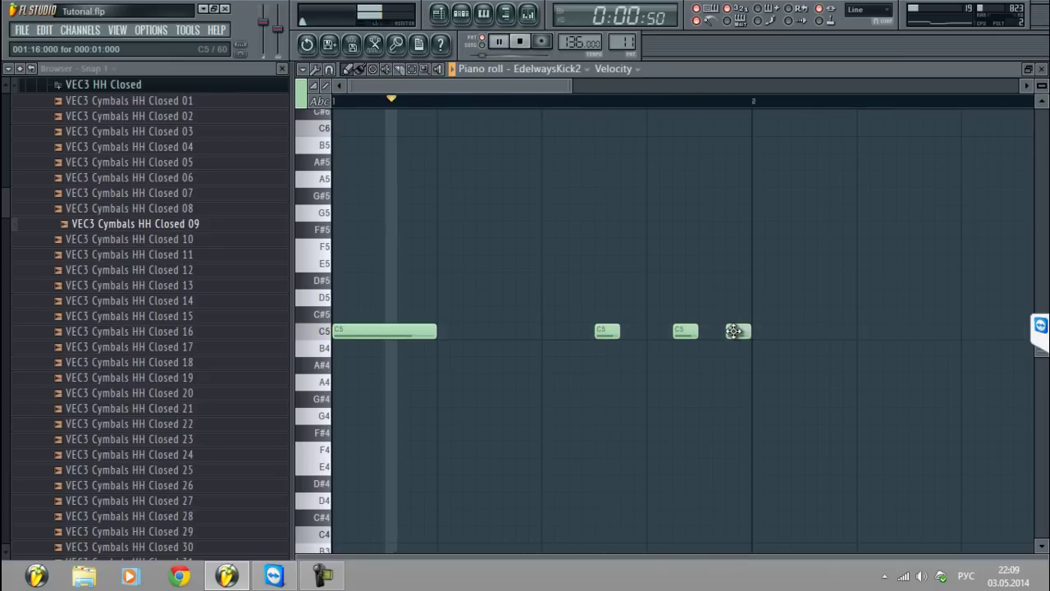
{"action": "key", "text": "space"}
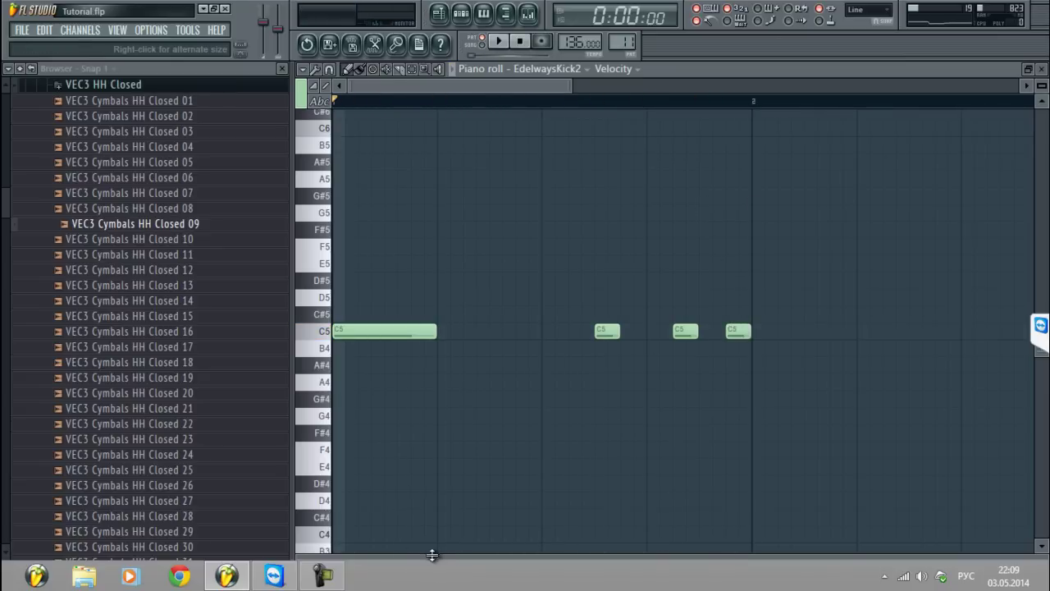
Enlarge the velocity lane, draw rising velocities for the three short C5 kick notes, and close the piano roll
{"action": "left_click_drag", "start_coordinate": [432, 555], "coordinate": [455, 383]}
{"action": "left_click_drag", "start_coordinate": [581, 489], "coordinate": [638, 488]}
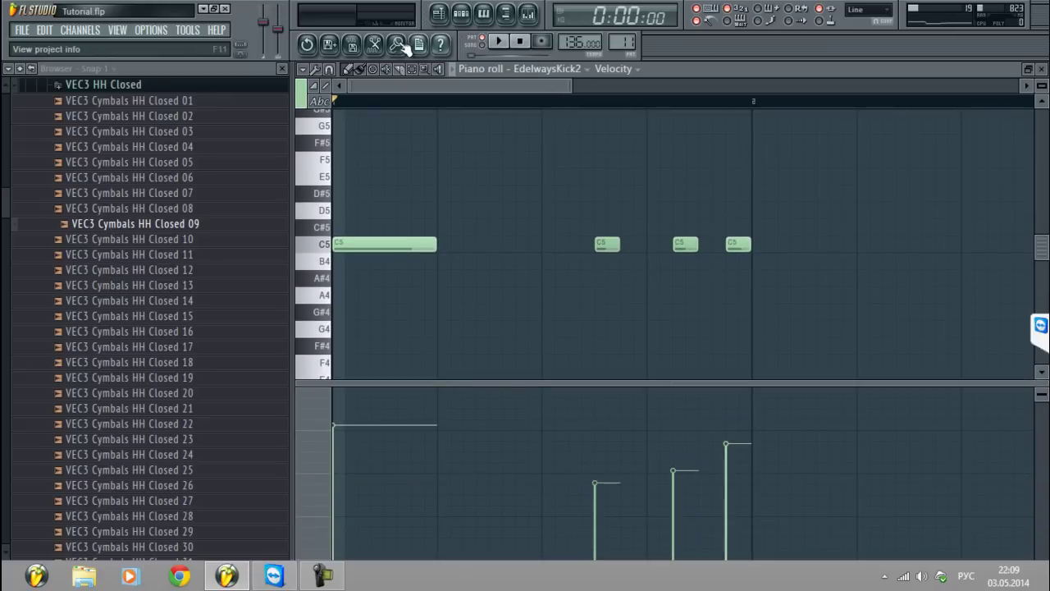
{"action": "key", "text": "Escape"}
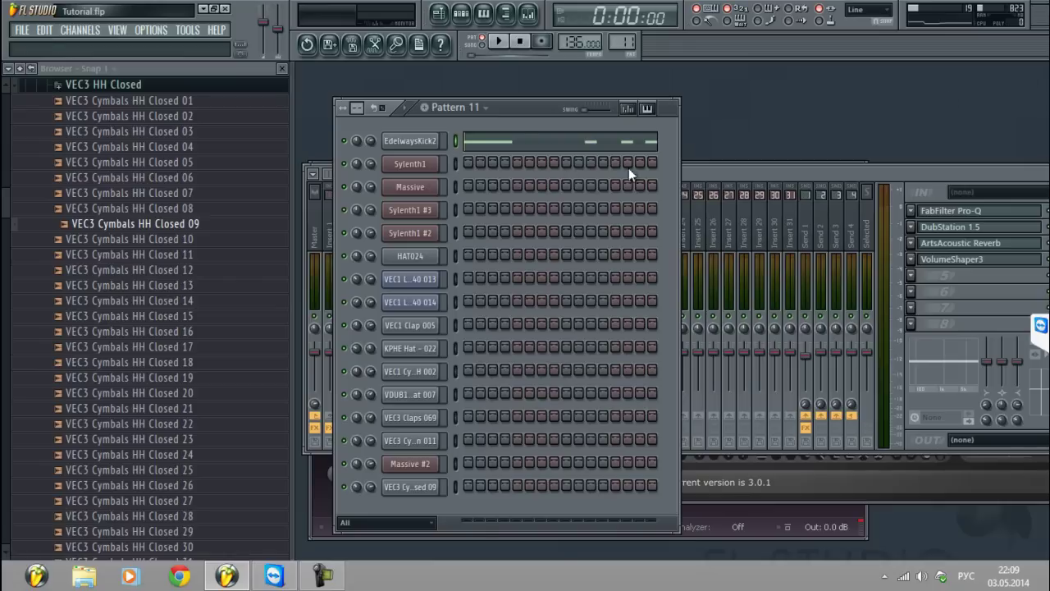
Place Pattern 11 in bar 8 of Track 1 in the playlist and start song playback
{"action": "left_click", "coordinate": [443, 16]}
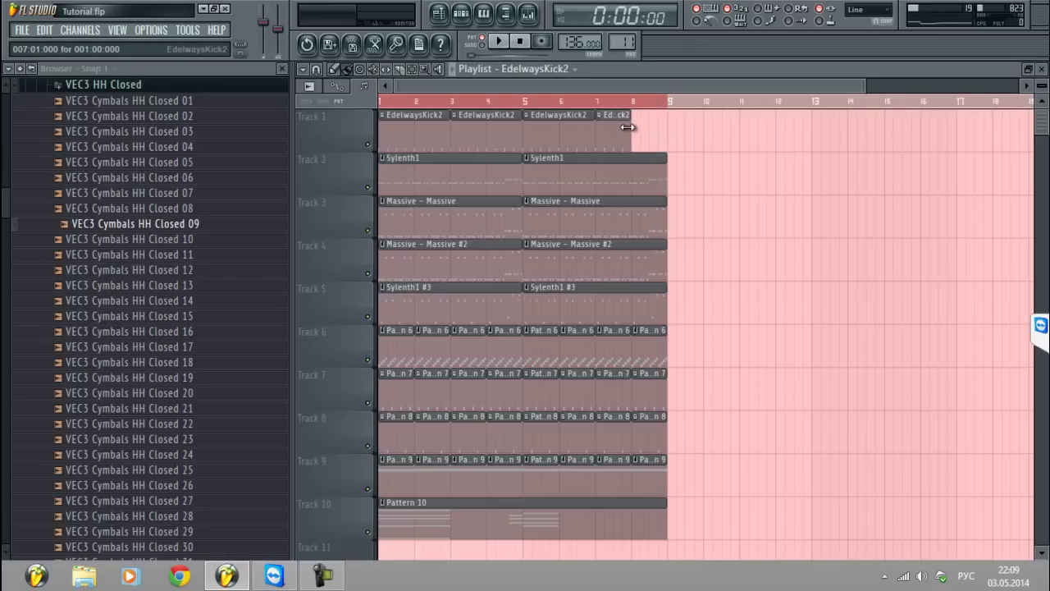
{"action": "key", "text": "ctrl+a"}
{"action": "left_click", "coordinate": [644, 121]}
{"action": "left_click", "coordinate": [643, 119]}
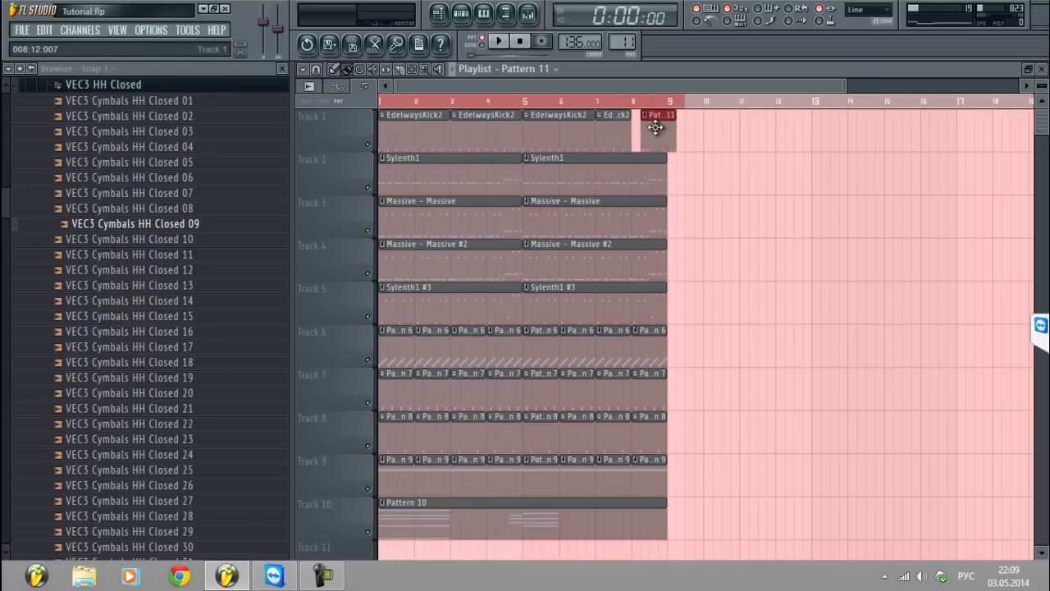
{"action": "left_click_drag", "start_coordinate": [655, 126], "coordinate": [647, 127]}
{"action": "key", "text": "space"}
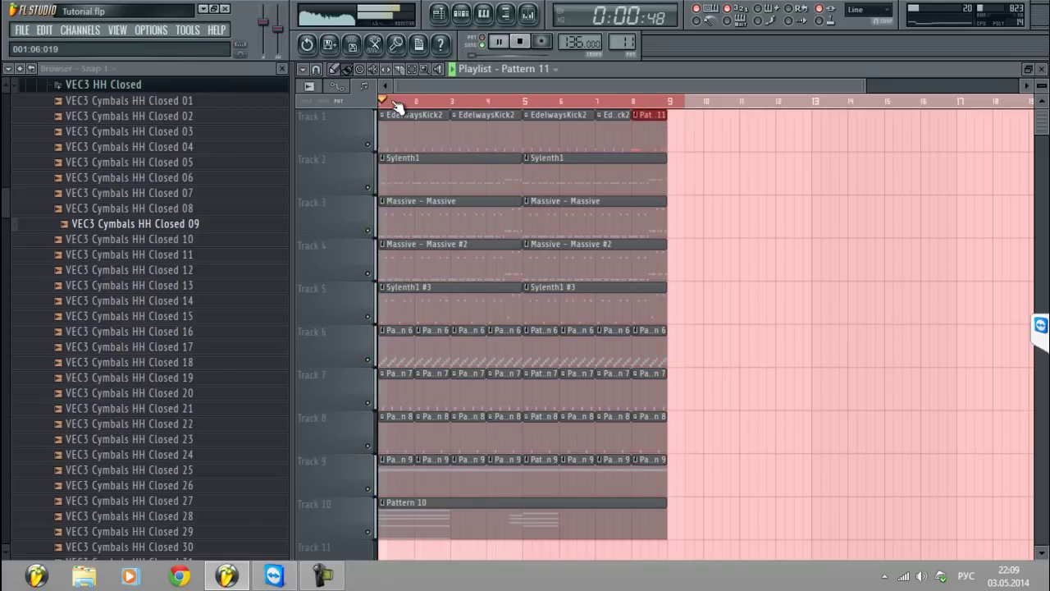
{"action": "scroll", "coordinate": [424, 99], "scroll_direction": "up", "scroll_amount": 1}
{"action": "scroll", "coordinate": [427, 102], "scroll_direction": "up", "scroll_amount": 1}
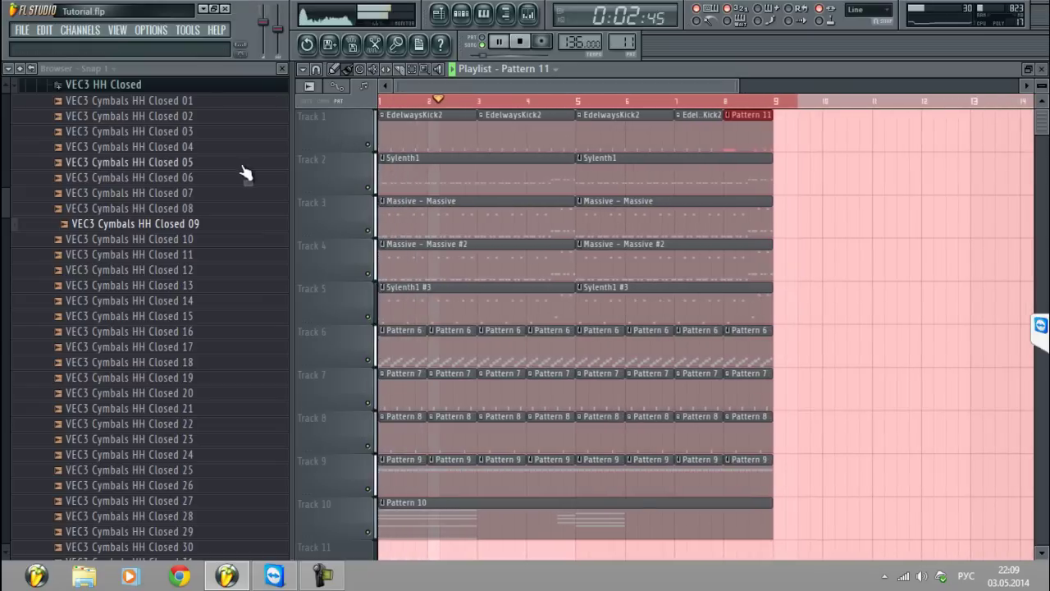
Check the channel levels in the mixer, and select all playlist clips with the time selection covering bars 1 to 8
{"action": "left_click", "coordinate": [1042, 69]}
{"action": "left_click", "coordinate": [727, 161]}
{"action": "left_click_drag", "start_coordinate": [727, 161], "coordinate": [725, 185]}
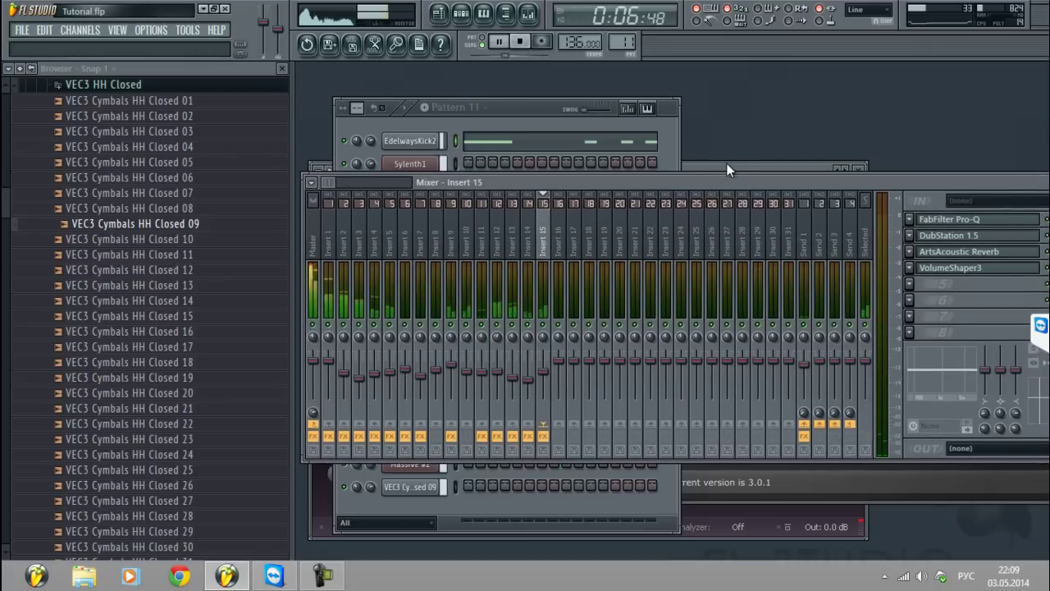
{"action": "key", "text": "F6"}
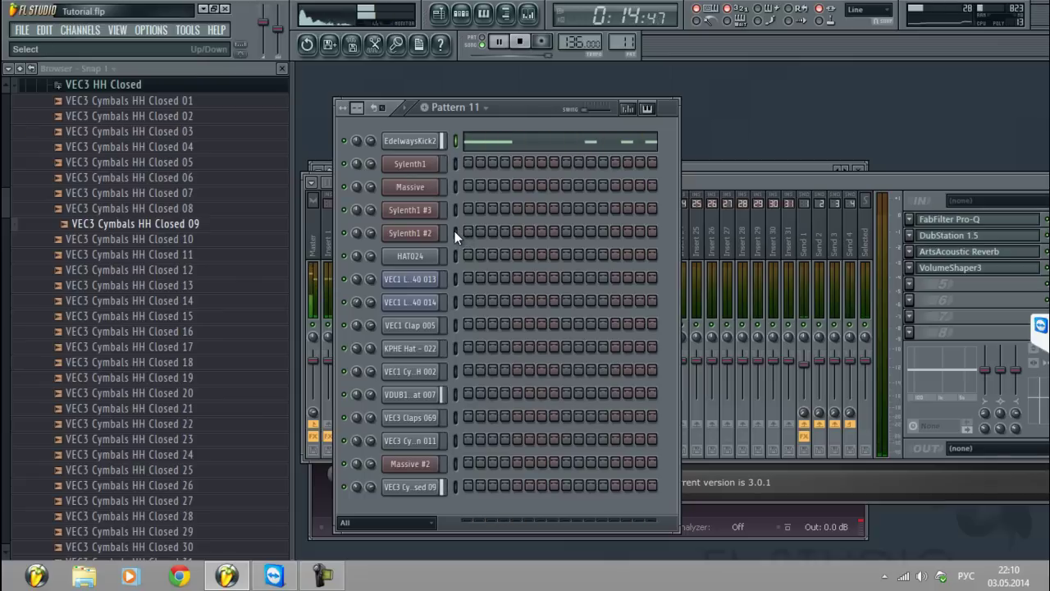
{"action": "left_click", "coordinate": [440, 15]}
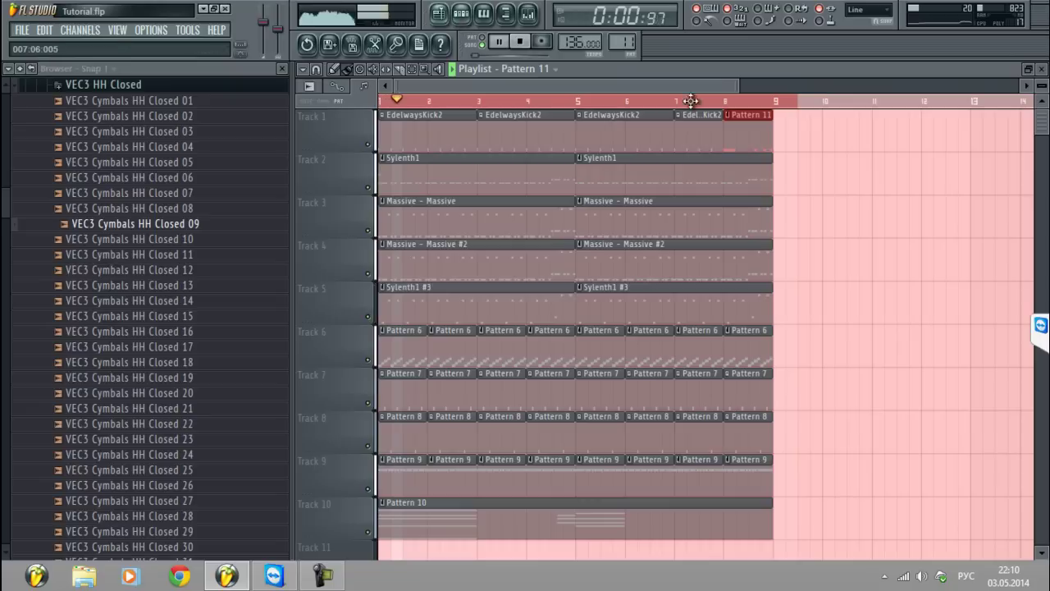
{"action": "left_click", "coordinate": [861, 135]}
{"action": "left_click_drag", "start_coordinate": [796, 104], "coordinate": [779, 105]}
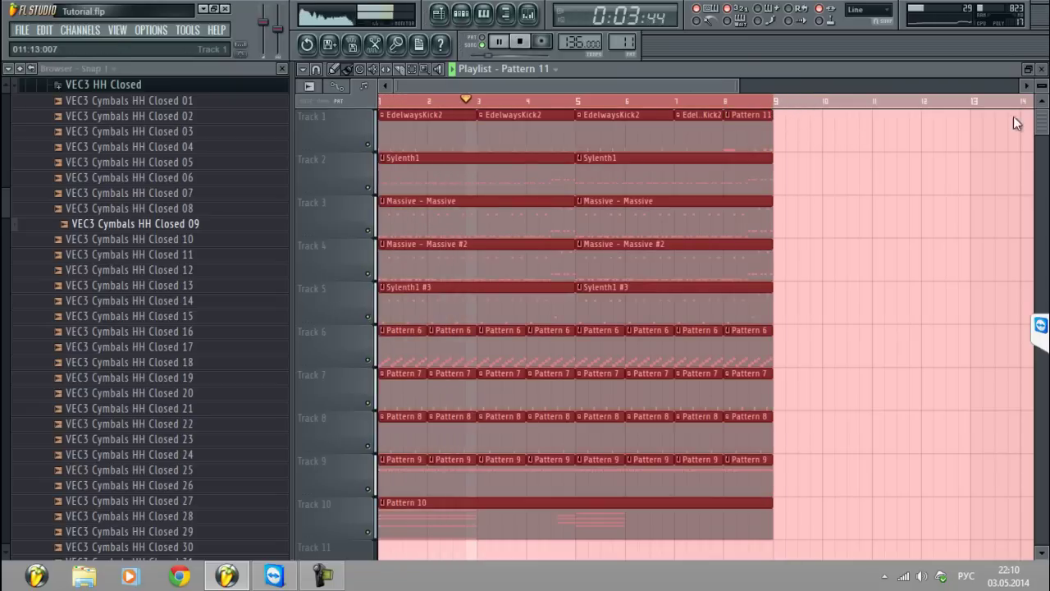
Raise the velocities of the three short C5 kick notes in Pattern 11 to about 75%
{"action": "left_click", "coordinate": [1040, 72]}
{"action": "left_click", "coordinate": [574, 140]}
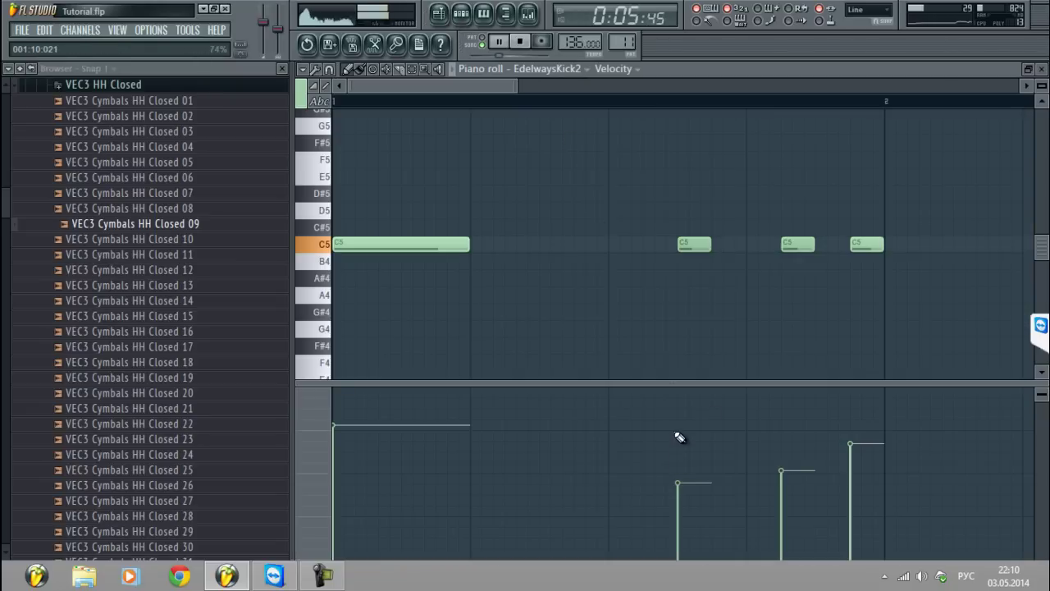
{"action": "left_click_drag", "start_coordinate": [678, 433], "coordinate": [811, 434]}
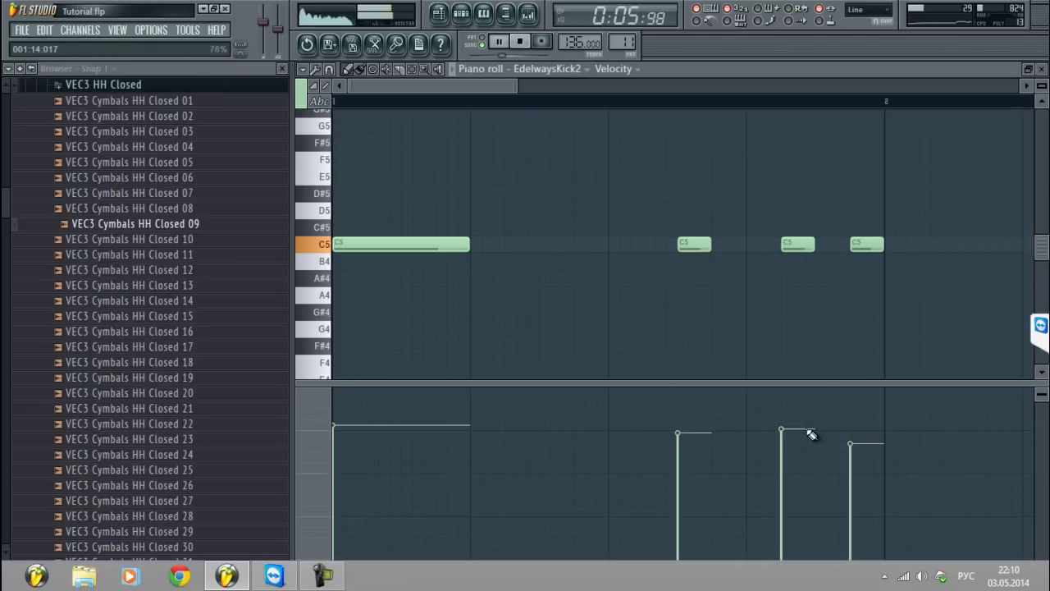
{"action": "left_click", "coordinate": [1042, 71]}
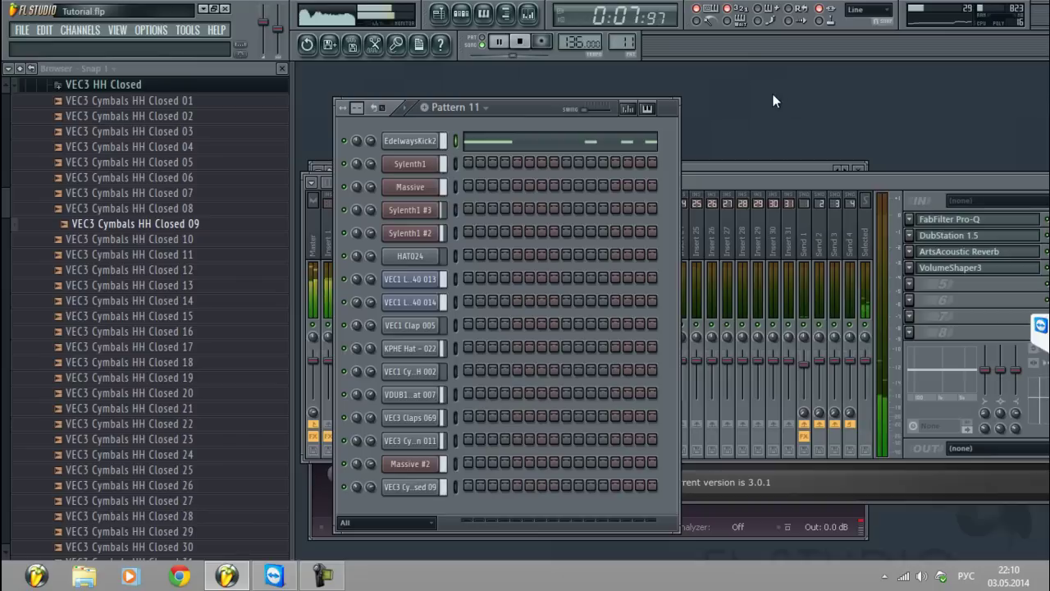
Set the Filter Control cutoff of Sylenth1 #2 to 146.16 Hz, close the plugin window and stop playback
{"action": "left_click", "coordinate": [423, 233]}
{"action": "left_click_drag", "start_coordinate": [367, 333], "coordinate": [367, 325]}
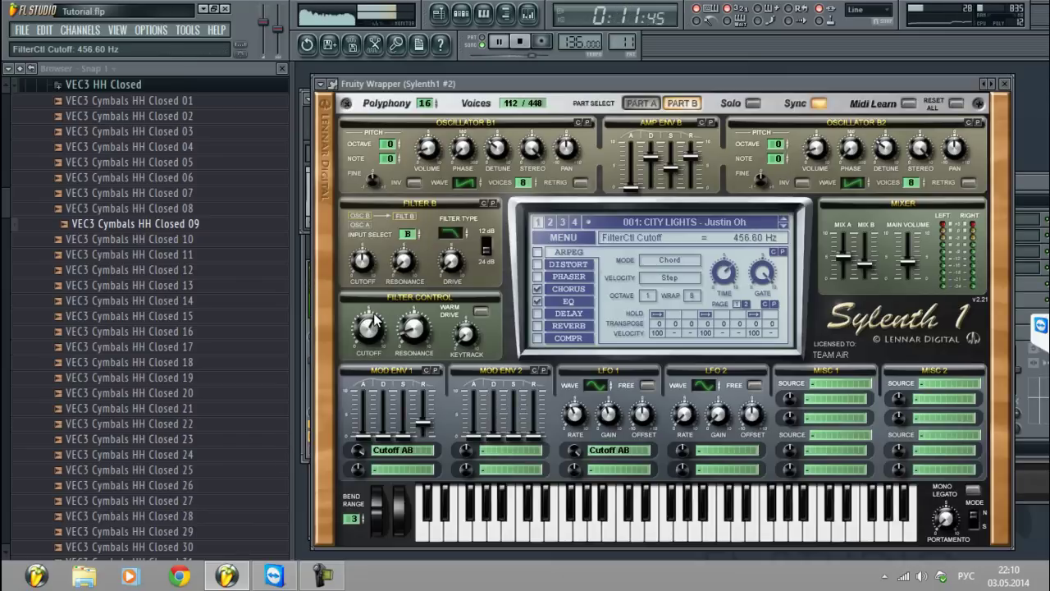
{"action": "left_click", "coordinate": [1030, 115]}
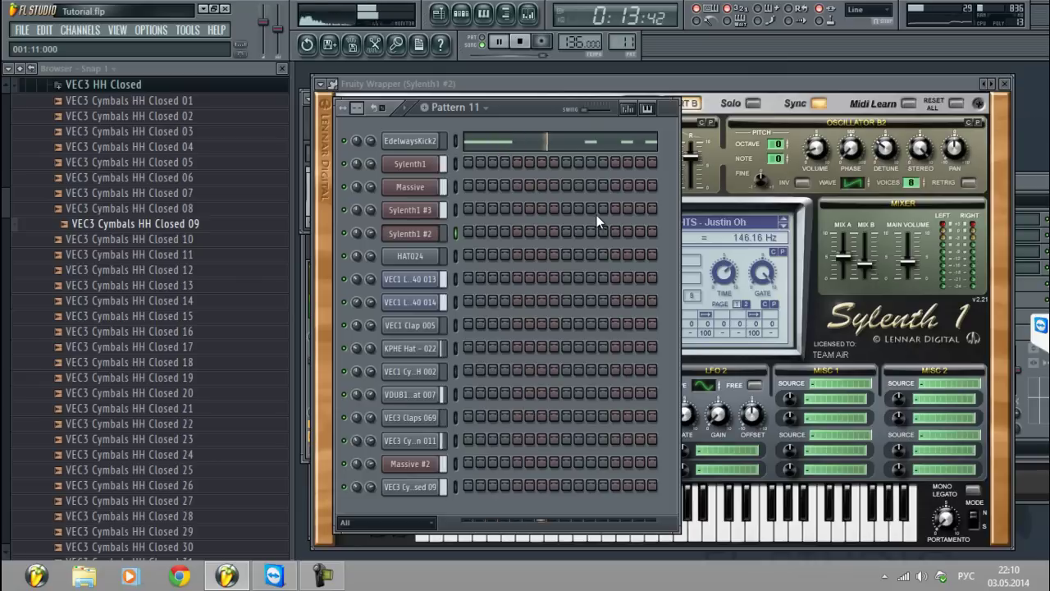
{"action": "left_click", "coordinate": [434, 234]}
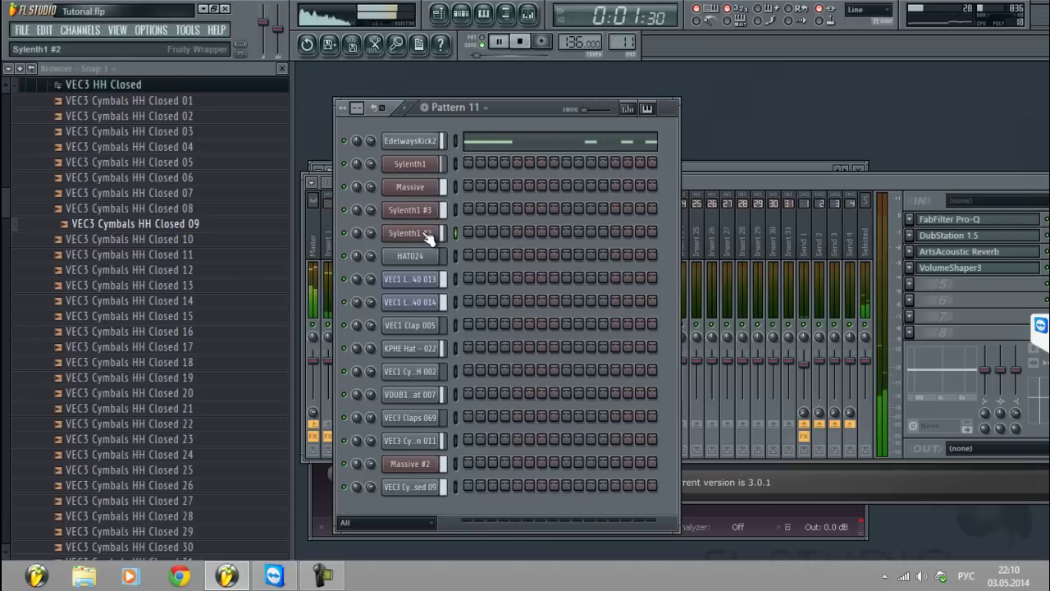
{"action": "left_click", "coordinate": [434, 234]}
{"action": "left_click", "coordinate": [1005, 84]}
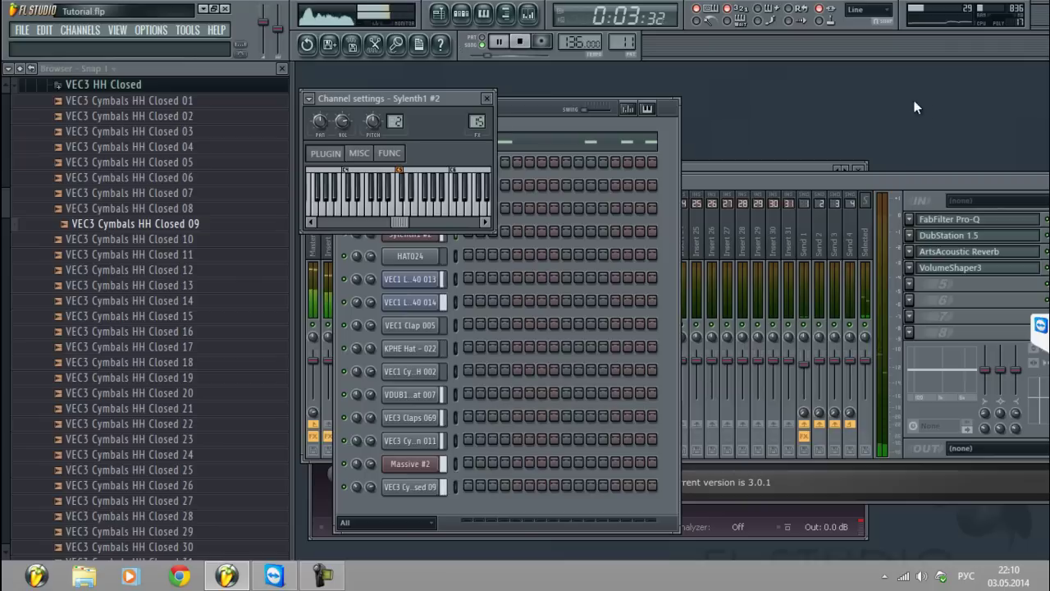
{"action": "left_click", "coordinate": [807, 85]}
{"action": "key", "text": "space"}
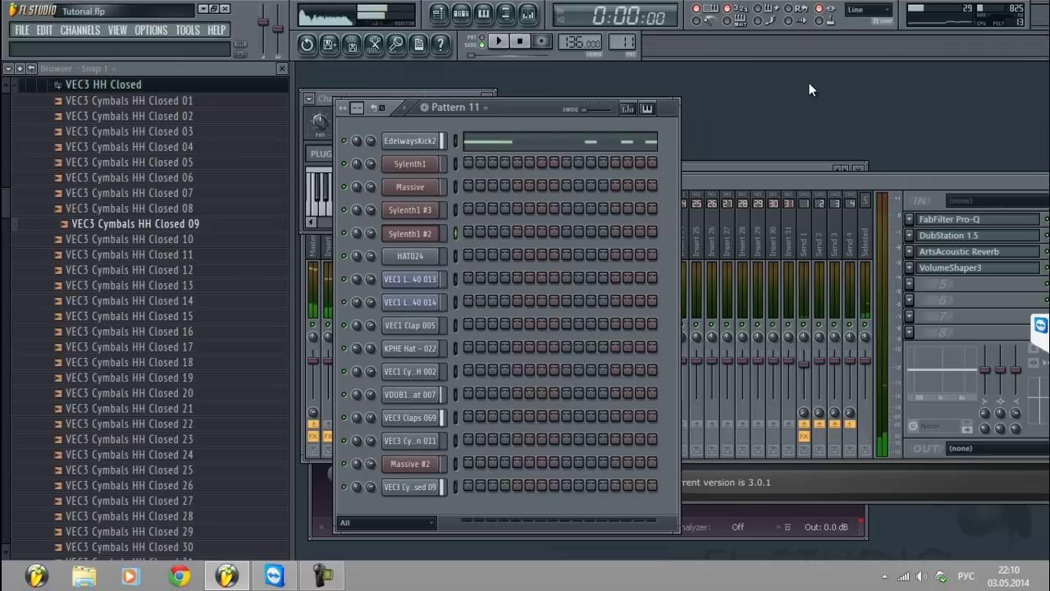
Add a new Massive channel and load the Pluck - ES2 preset
{"action": "left_click", "coordinate": [88, 32]}
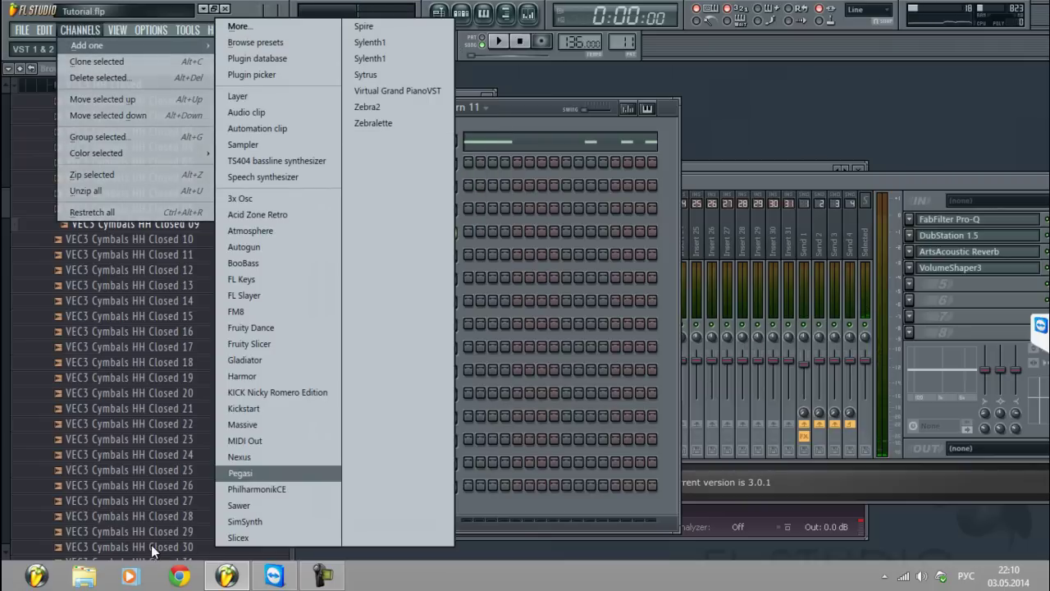
{"action": "left_click", "coordinate": [243, 422]}
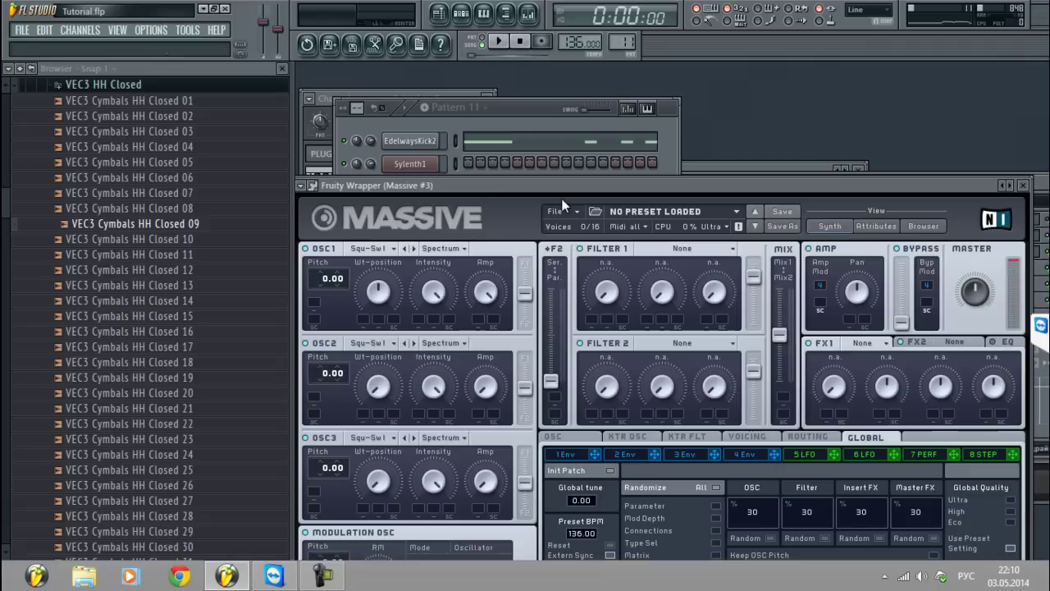
{"action": "left_click", "coordinate": [725, 215]}
{"action": "left_click_drag", "start_coordinate": [735, 225], "coordinate": [736, 422]}
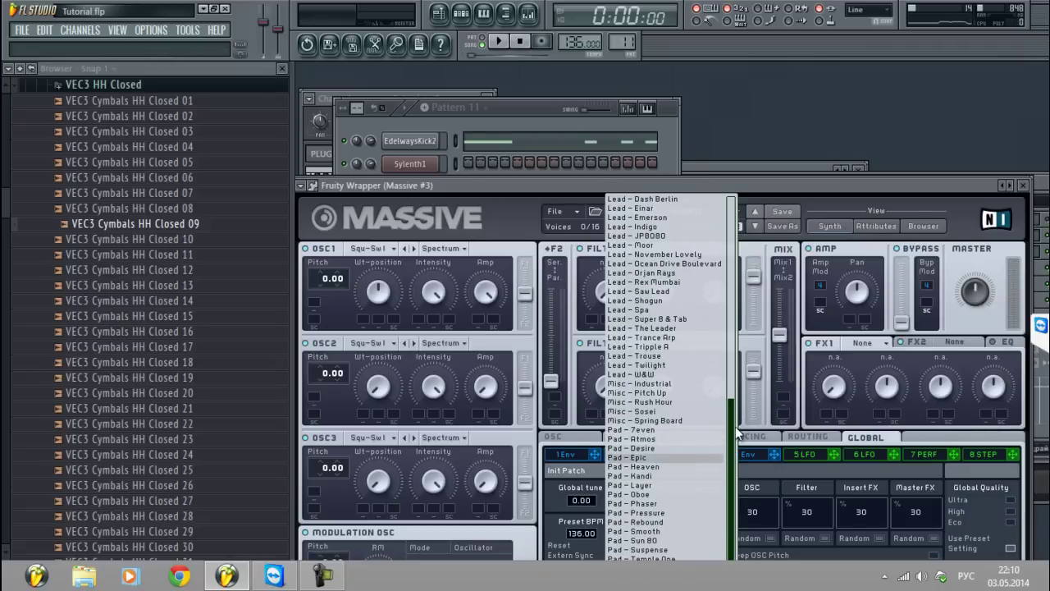
{"action": "left_click", "coordinate": [796, 192]}
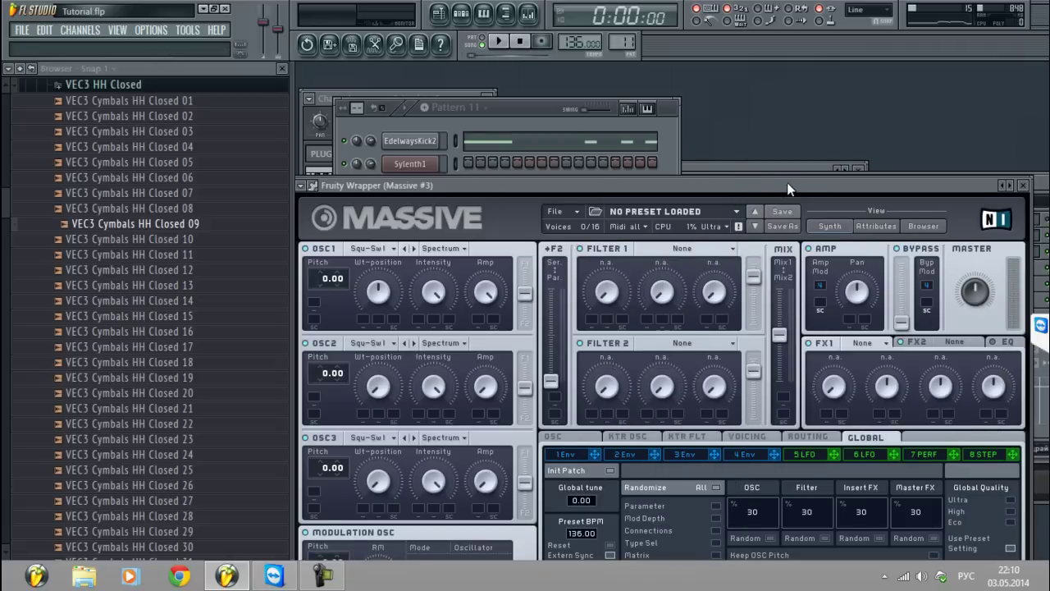
{"action": "left_click_drag", "start_coordinate": [787, 182], "coordinate": [769, 105]}
{"action": "left_click", "coordinate": [724, 140]}
{"action": "left_click_drag", "start_coordinate": [714, 148], "coordinate": [712, 416]}
{"action": "left_click", "coordinate": [636, 420]}
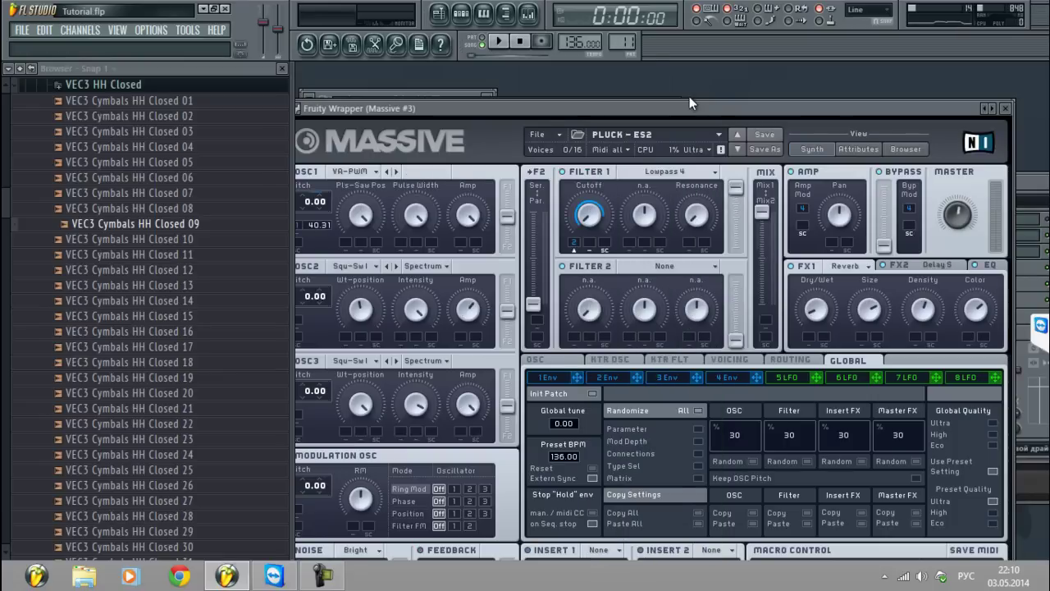
Open the piano roll of the Massive #3 channel and place a one-step E5 note at the start of bar 1
{"action": "key", "text": "F6"}
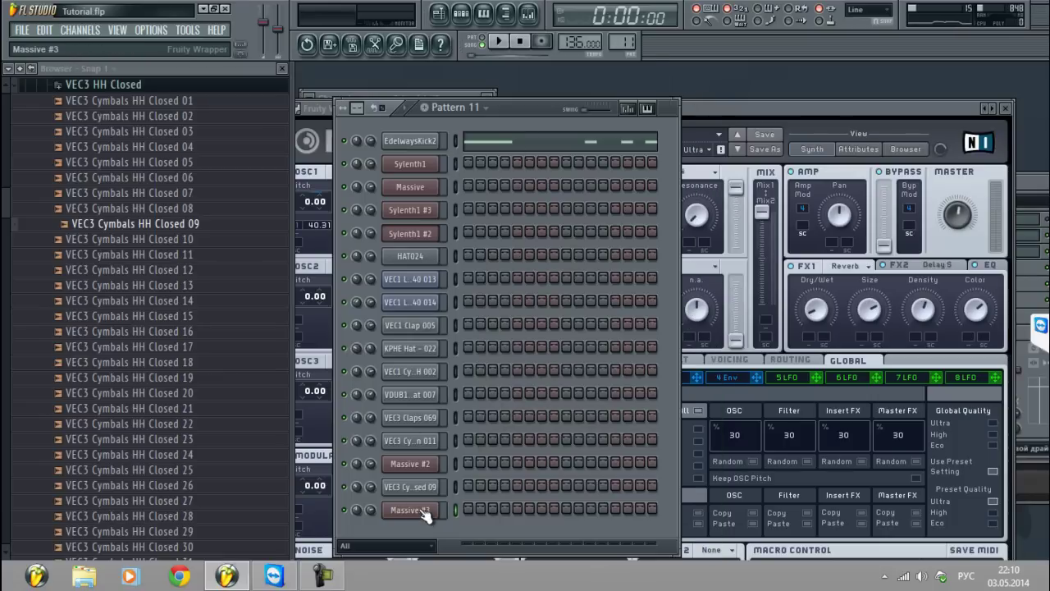
{"action": "right_click", "coordinate": [410, 510]}
{"action": "left_click", "coordinate": [480, 345]}
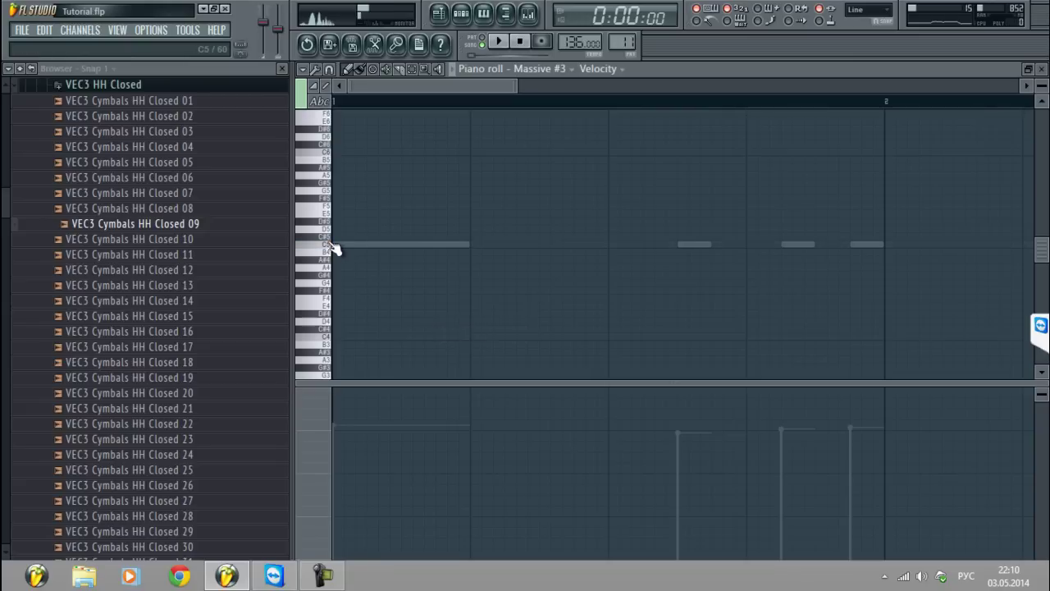
{"action": "left_click", "coordinate": [331, 207]}
{"action": "left_click", "coordinate": [339, 214]}
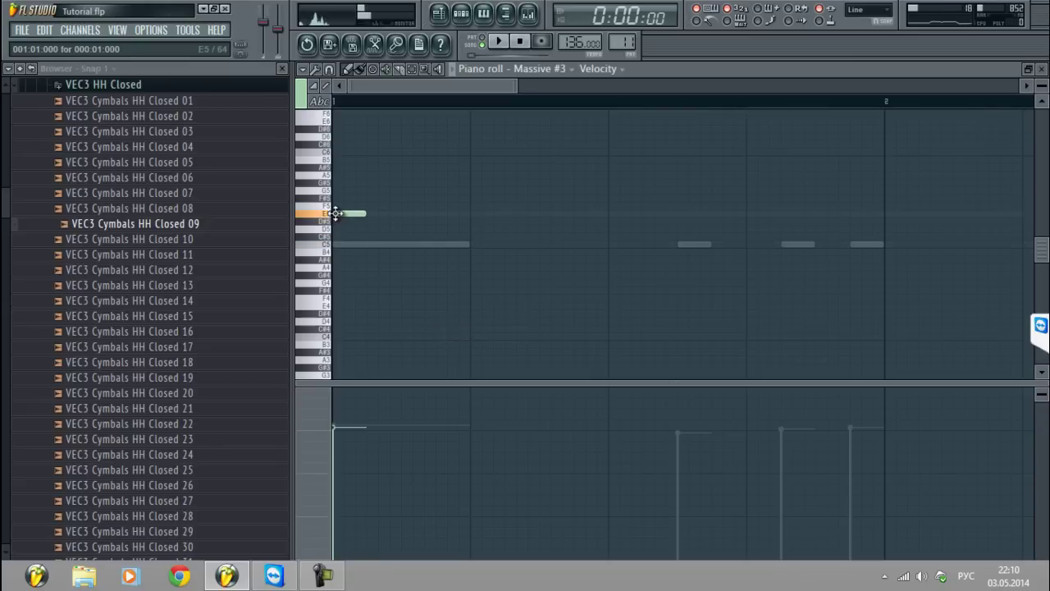
Set the piano roll snap to Line and add a one-step D5 note directly after the E5 note
{"action": "left_click", "coordinate": [329, 70]}
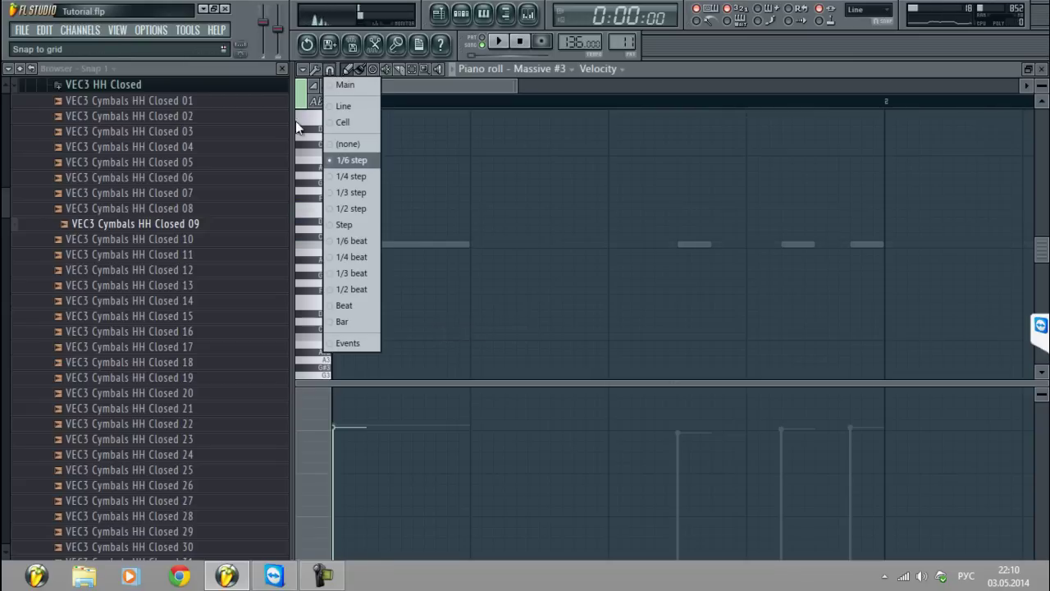
{"action": "left_click", "coordinate": [343, 109]}
{"action": "scroll", "coordinate": [368, 210], "scroll_direction": "down", "scroll_amount": 2}
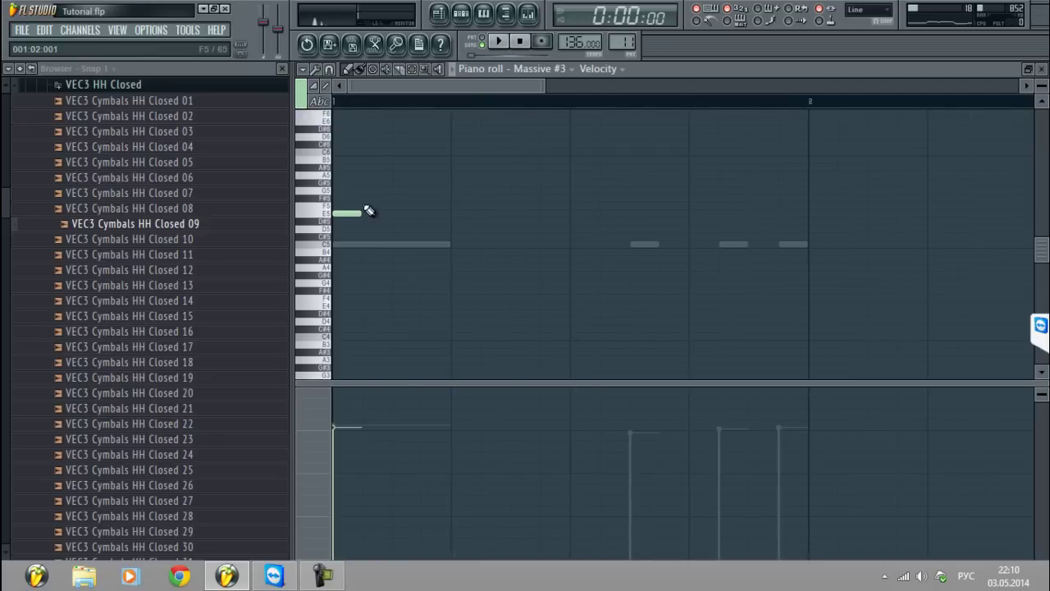
{"action": "left_click", "coordinate": [366, 222]}
{"action": "left_click_drag", "start_coordinate": [370, 224], "coordinate": [369, 235]}
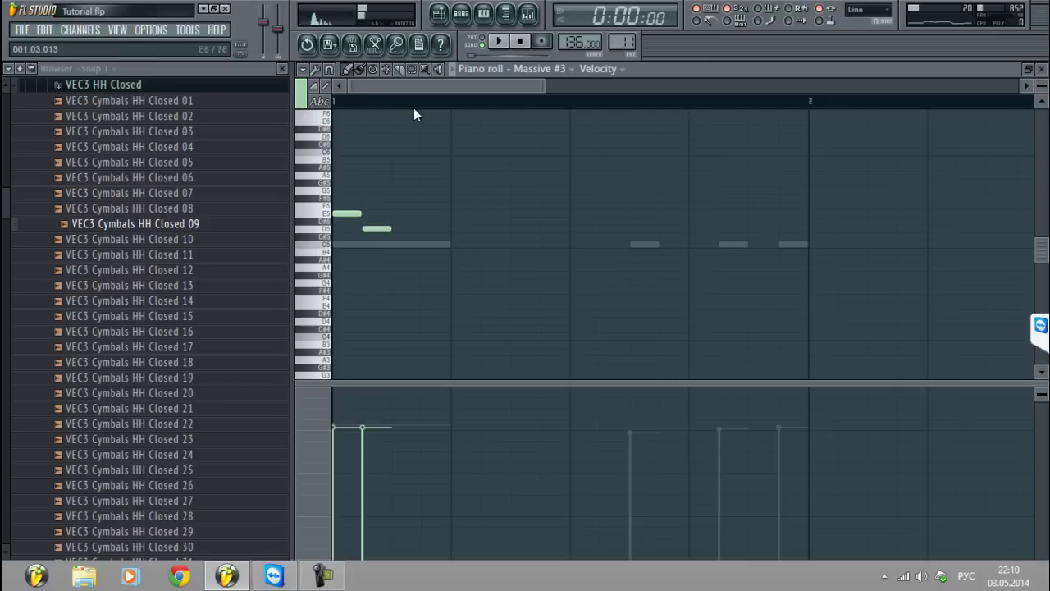
Close the piano roll, split the pattern by channel and reopen the Massive #3 piano roll in its own pattern
{"action": "left_click", "coordinate": [1041, 73]}
{"action": "left_click", "coordinate": [487, 106]}
{"action": "left_click", "coordinate": [582, 283]}
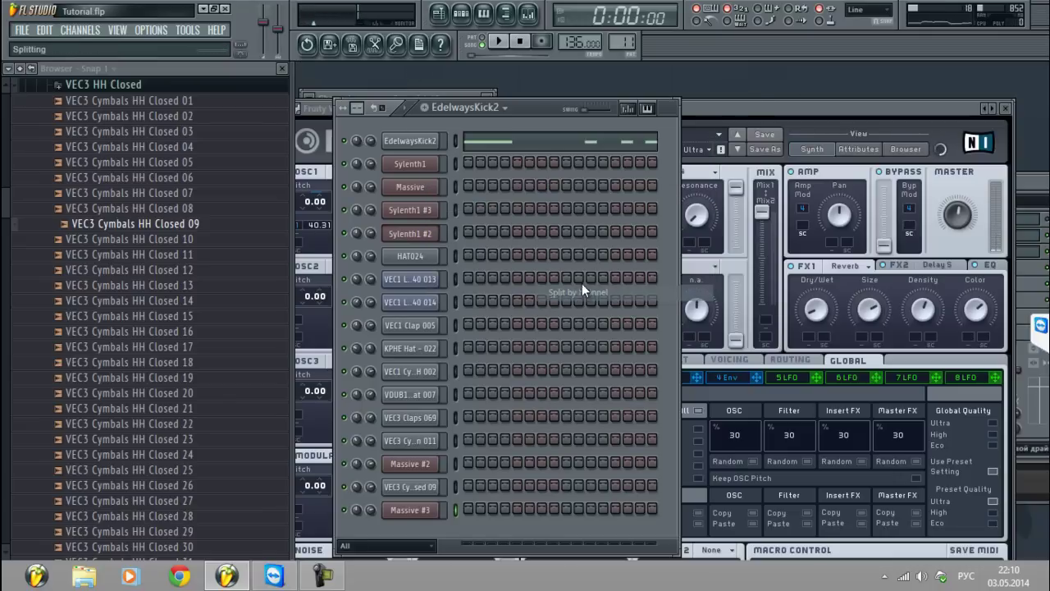
{"action": "scroll", "coordinate": [617, 40], "scroll_direction": "up", "scroll_amount": 1}
{"action": "left_click", "coordinate": [529, 509]}
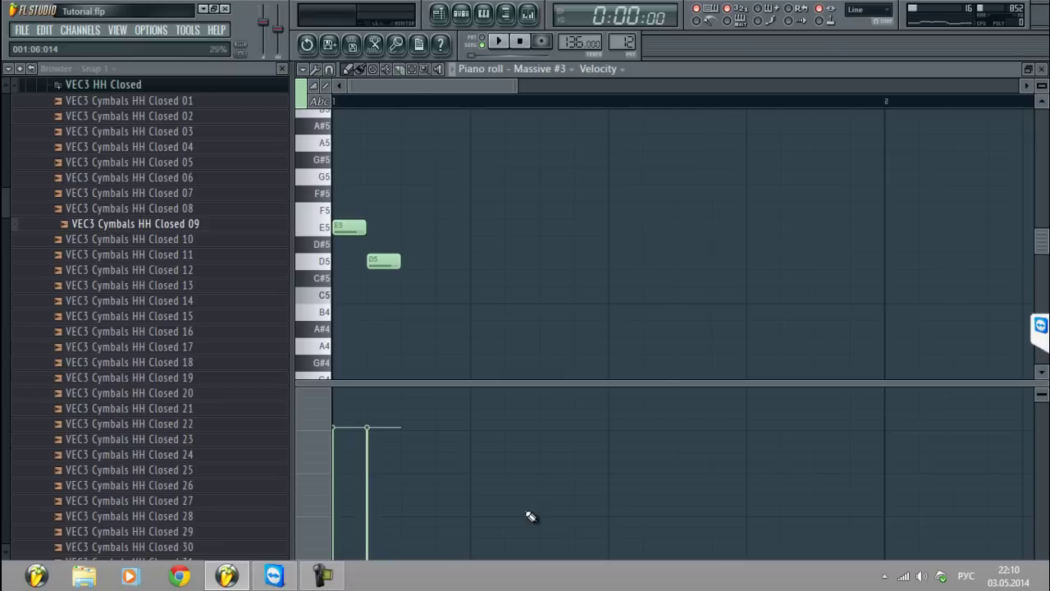
Play the pattern and shift the D5 note one step later, to step 3 of bar 1
{"action": "key", "text": "space"}
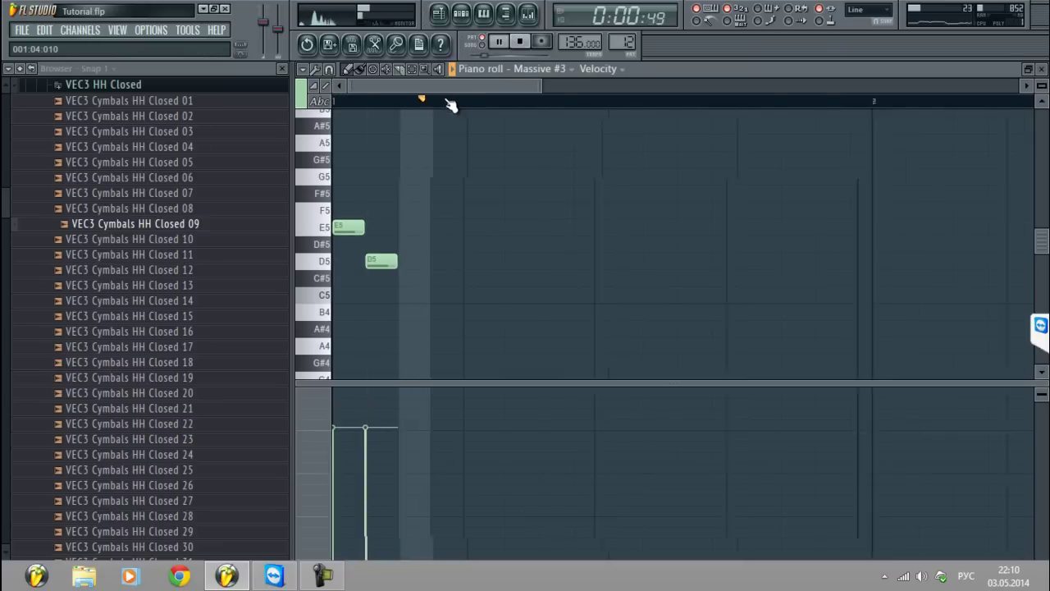
{"action": "scroll", "coordinate": [446, 101], "scroll_direction": "down", "scroll_amount": 2}
{"action": "left_click_drag", "start_coordinate": [375, 261], "coordinate": [398, 261]}
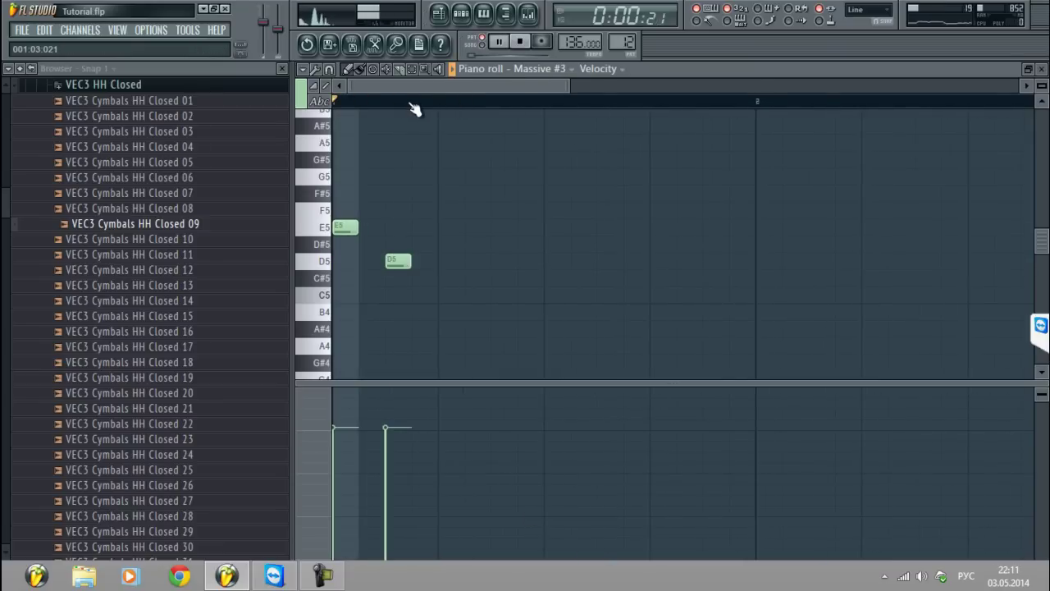
Add one-step A4 and C5 notes at steps 7 and 11 of bar 1, auditioning the melody
{"action": "scroll", "coordinate": [415, 102], "scroll_direction": "down", "scroll_amount": 2}
{"action": "scroll", "coordinate": [400, 304], "scroll_direction": "down", "scroll_amount": 3}
{"action": "left_click", "coordinate": [408, 313]}
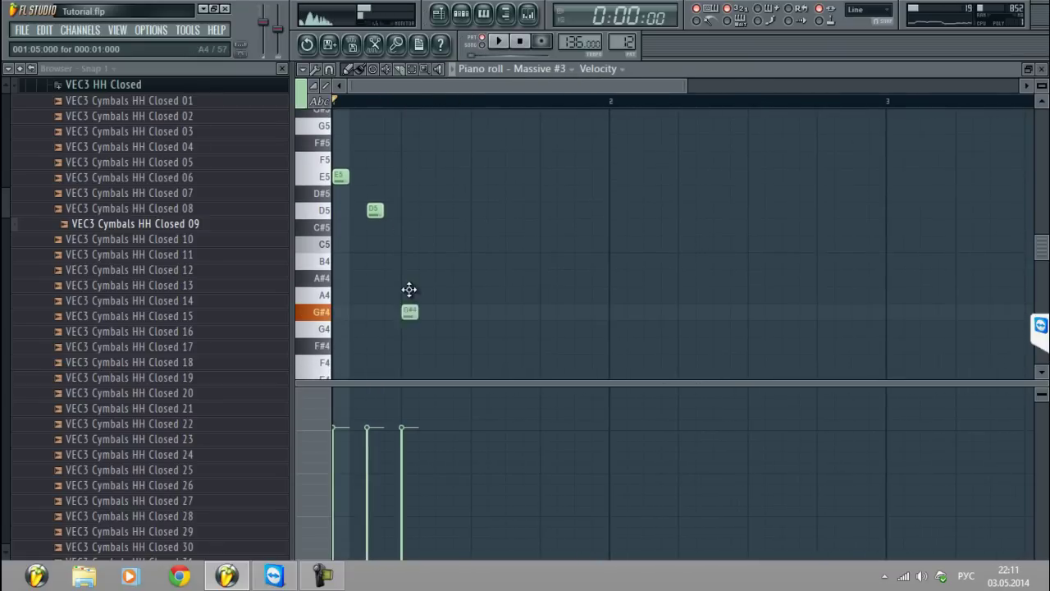
{"action": "left_click_drag", "start_coordinate": [409, 289], "coordinate": [409, 288]}
{"action": "left_click_drag", "start_coordinate": [476, 261], "coordinate": [479, 244]}
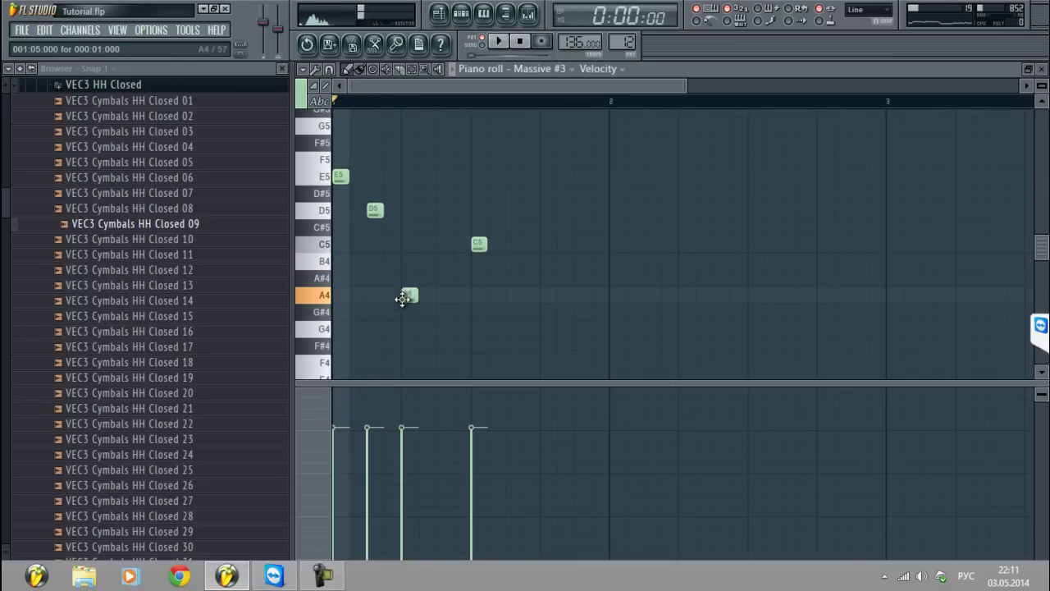
{"action": "left_click_drag", "start_coordinate": [410, 297], "coordinate": [447, 293]}
{"action": "key", "text": "space"}
{"action": "left_click_drag", "start_coordinate": [479, 243], "coordinate": [513, 242]}
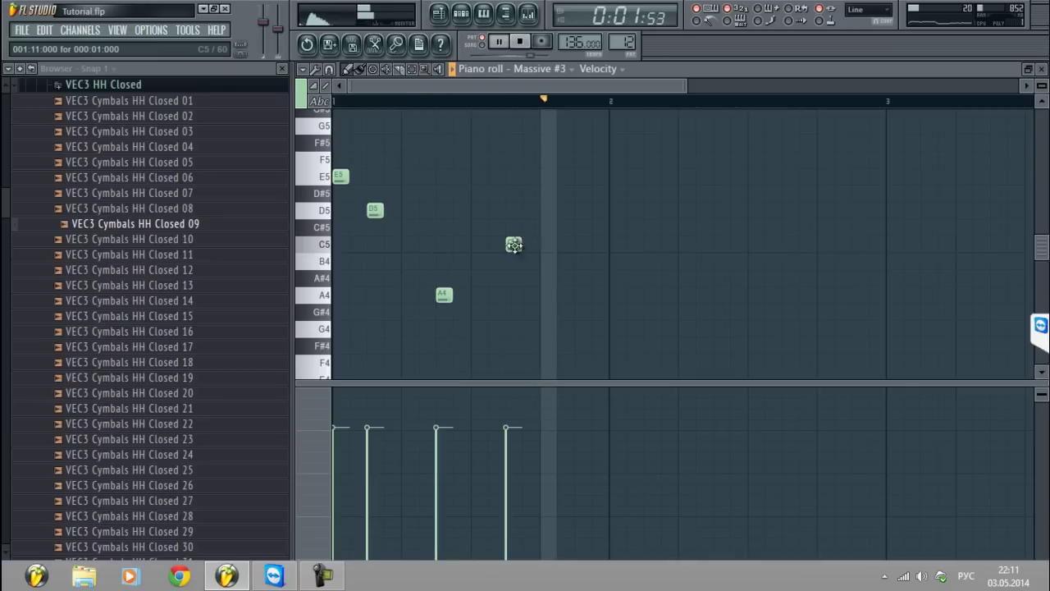
{"action": "key", "text": "space"}
Finish the bar with a one-step A4 note at step 15, removing the misplaced note, with the pattern playing
{"action": "left_click", "coordinate": [594, 297]}
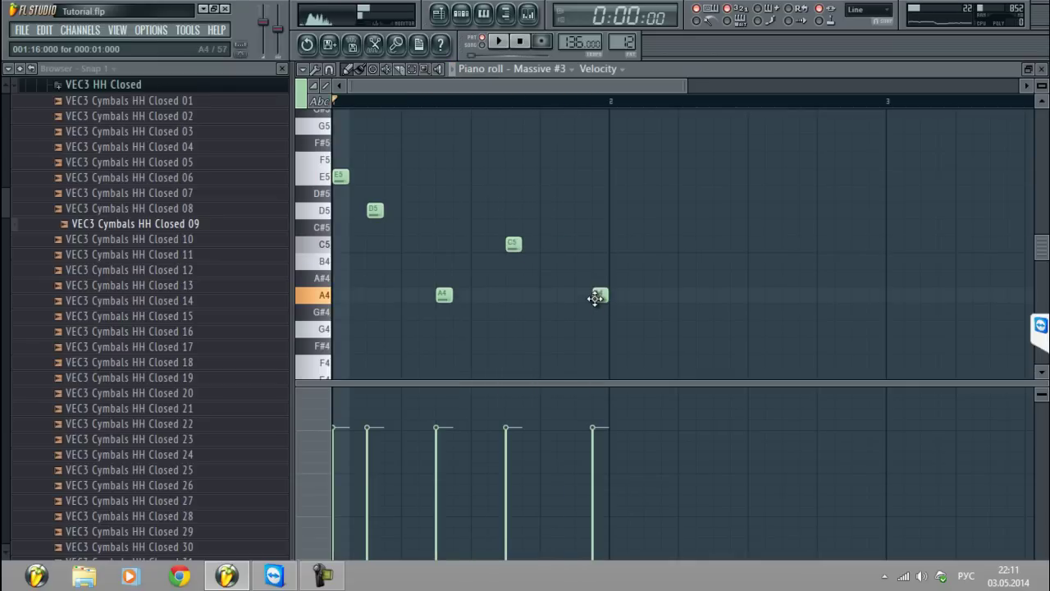
{"action": "left_click_drag", "start_coordinate": [595, 299], "coordinate": [564, 309]}
{"action": "key", "text": "space"}
{"action": "left_click", "coordinate": [580, 296]}
{"action": "right_click", "coordinate": [565, 310]}
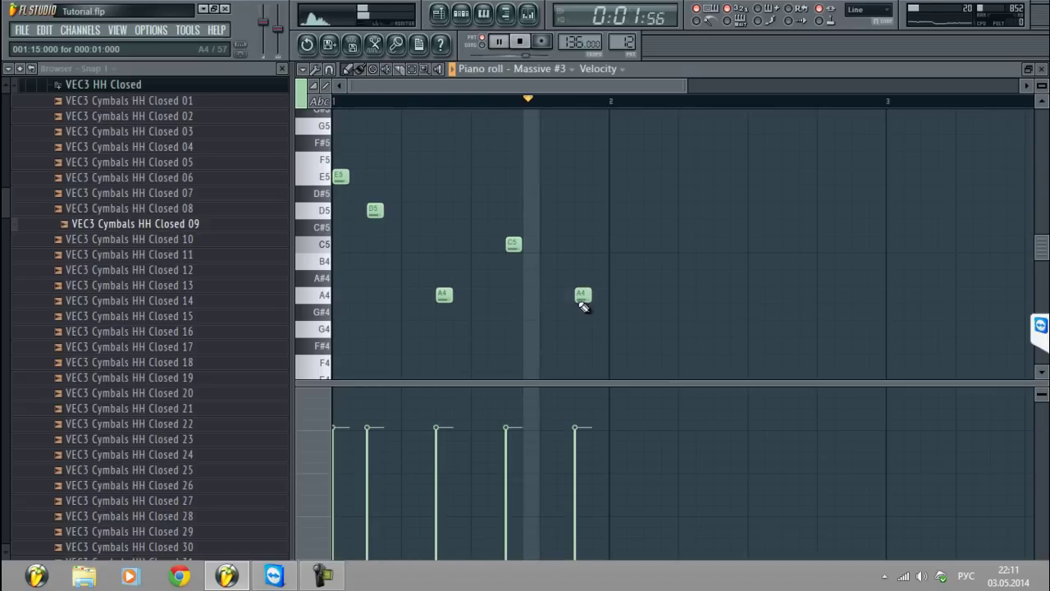
{"action": "scroll", "coordinate": [625, 103], "scroll_direction": "down", "scroll_amount": 1}
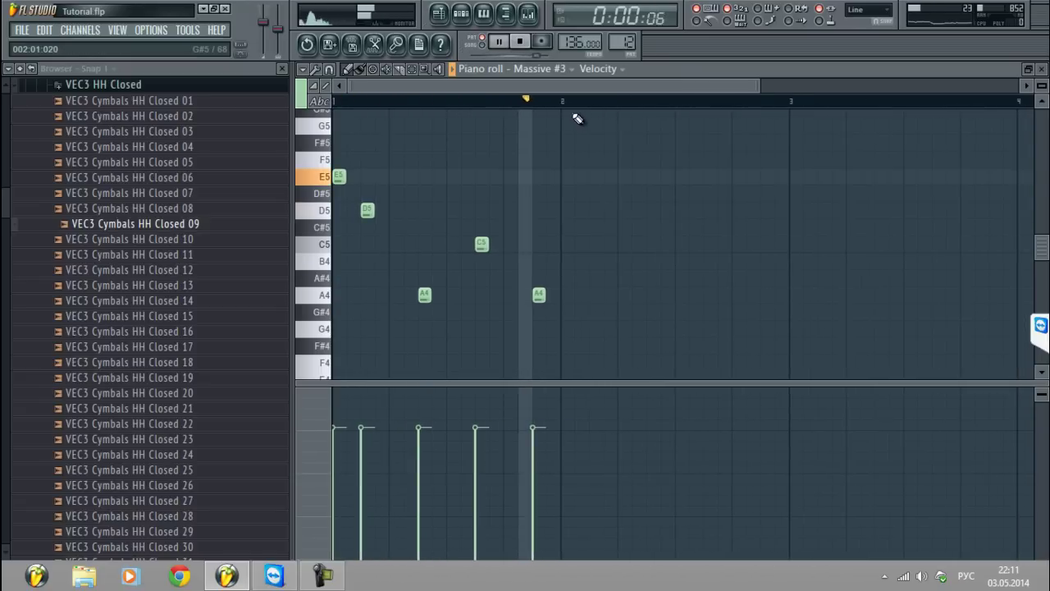
Close the piano roll, stop playback, and copy the Massive #3 channel's notes and paste them onto the same channel
{"action": "left_click", "coordinate": [1041, 69]}
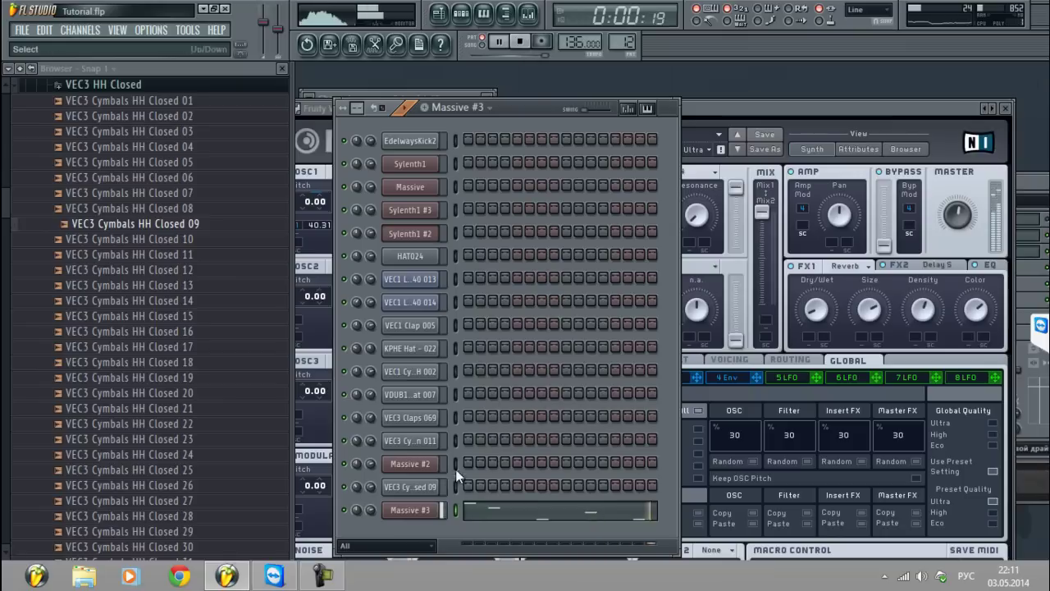
{"action": "right_click", "coordinate": [435, 509]}
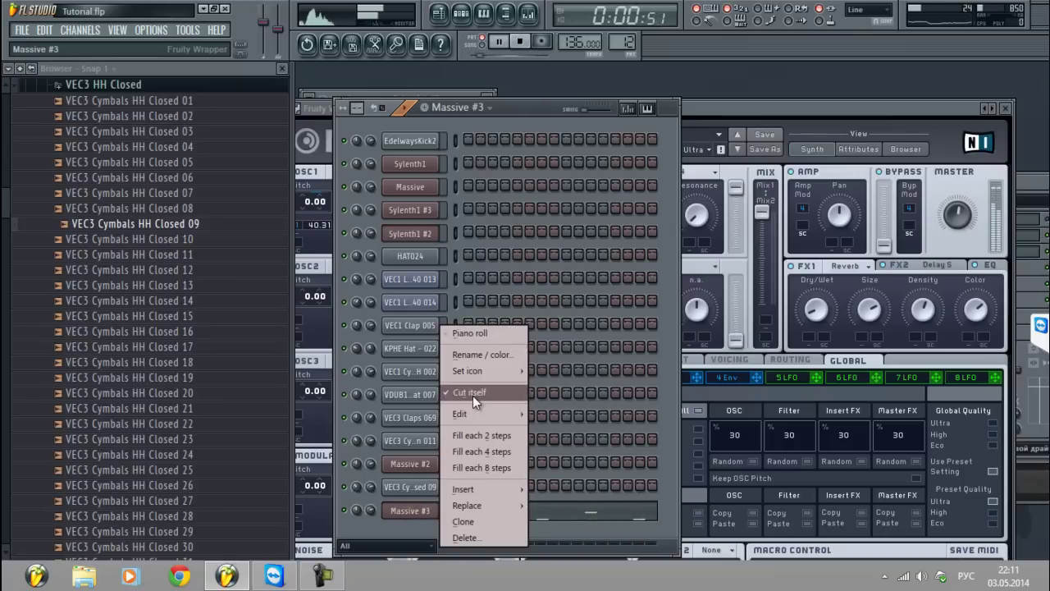
{"action": "mouse_move", "coordinate": [471, 413]}
{"action": "left_click", "coordinate": [570, 432]}
{"action": "key", "text": "space"}
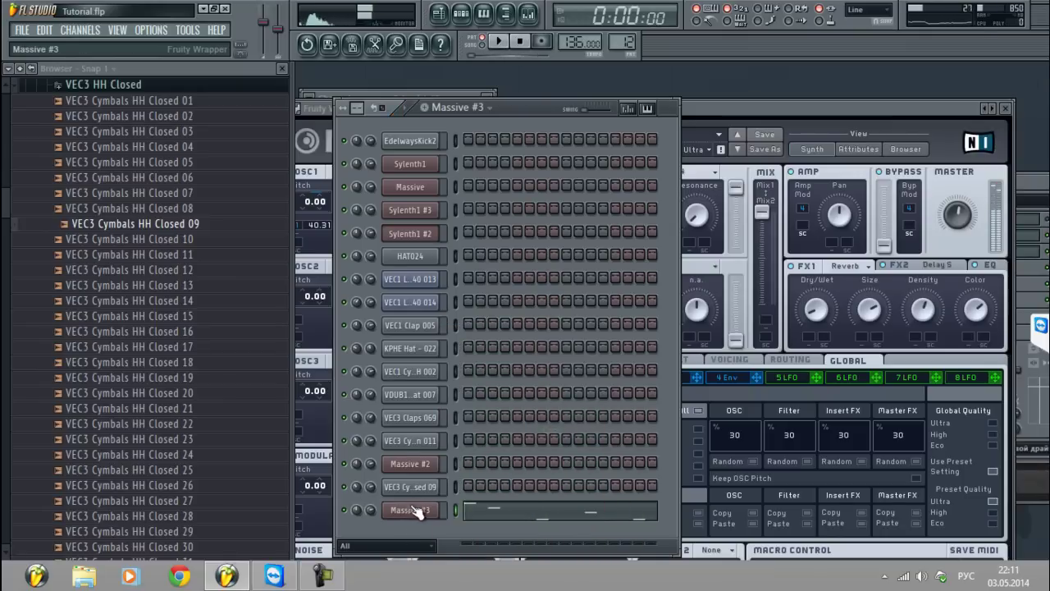
{"action": "right_click", "coordinate": [419, 511]}
{"action": "mouse_move", "coordinate": [465, 421]}
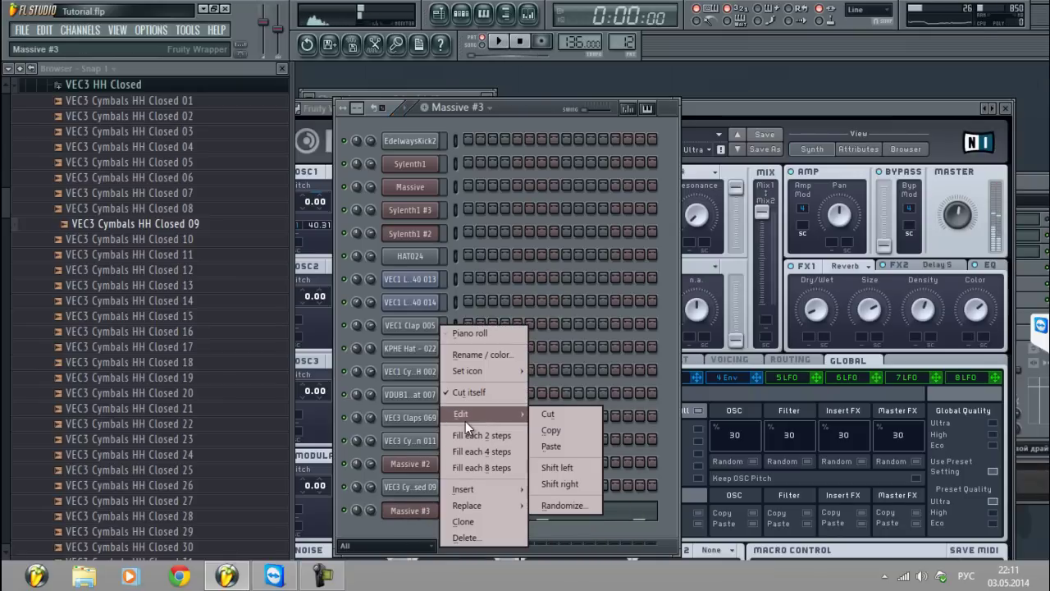
{"action": "left_click", "coordinate": [551, 446]}
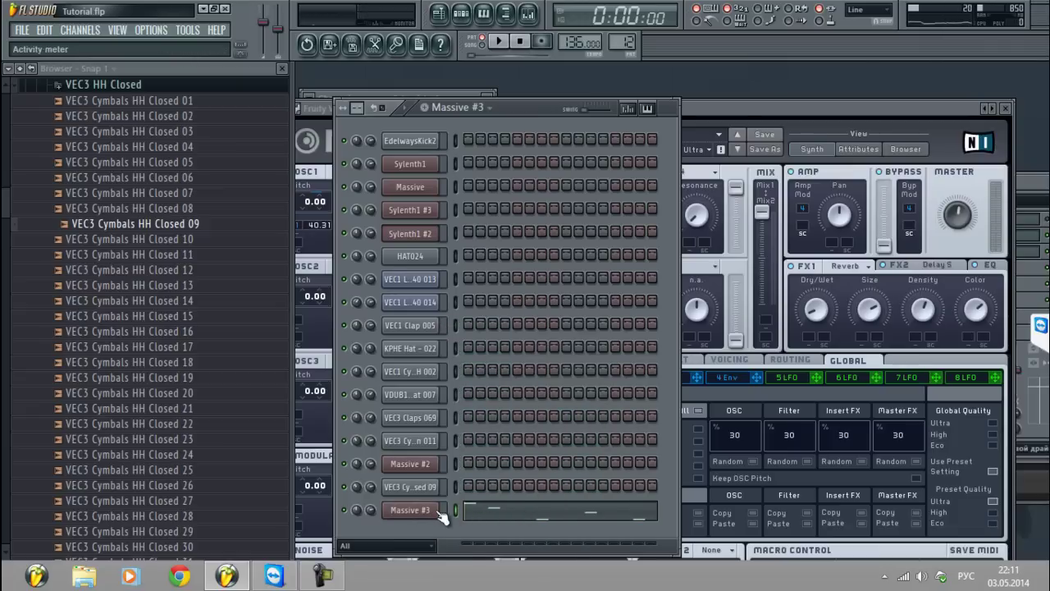
Load the Mat_Zo_Alive5 sound file from the desktop into Massive #3 and close the plugin window
{"action": "left_click", "coordinate": [431, 512]}
{"action": "left_click", "coordinate": [556, 134]}
{"action": "left_click", "coordinate": [558, 144]}
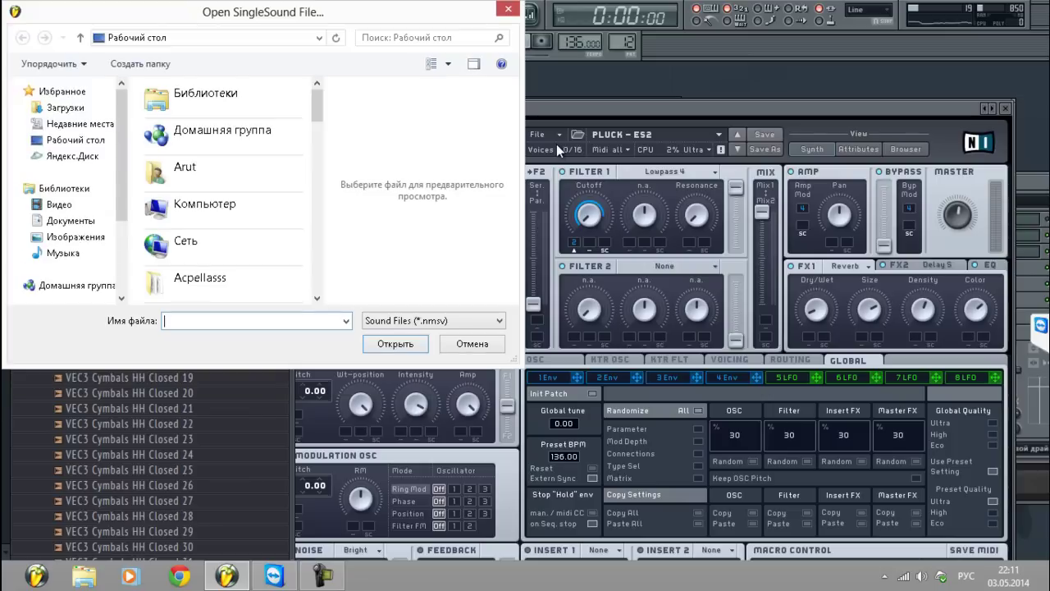
{"action": "scroll", "coordinate": [227, 205], "scroll_direction": "down", "scroll_amount": 10}
{"action": "double_click", "coordinate": [227, 249]}
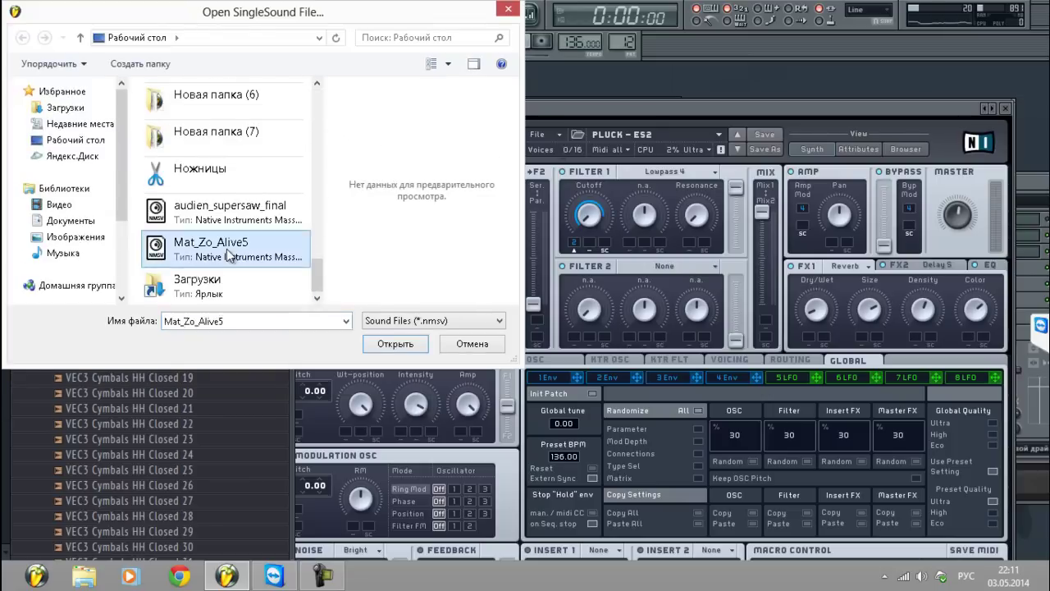
{"action": "key", "text": "space"}
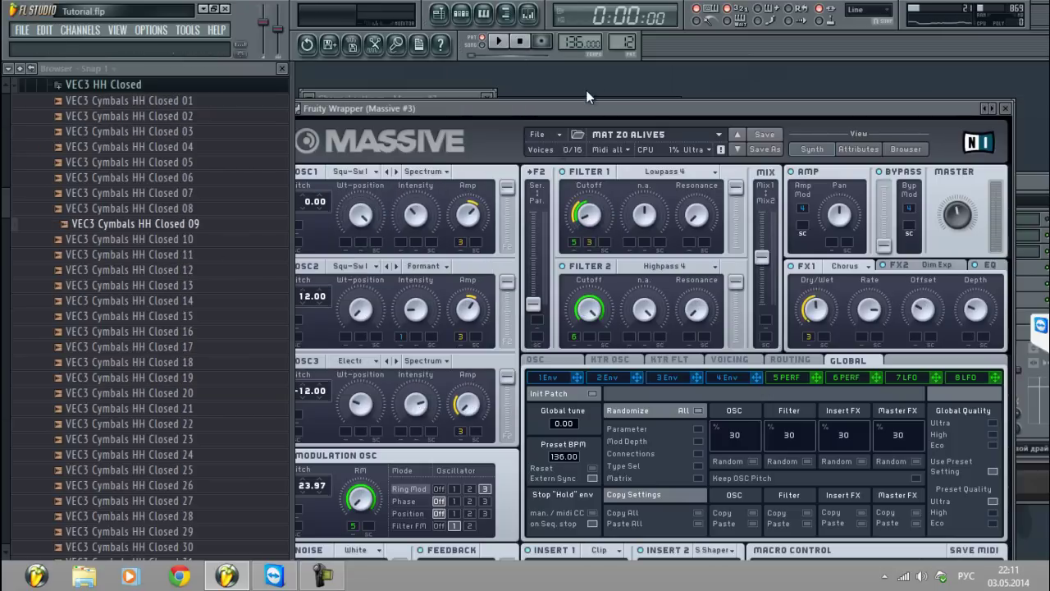
{"action": "left_click", "coordinate": [1006, 108]}
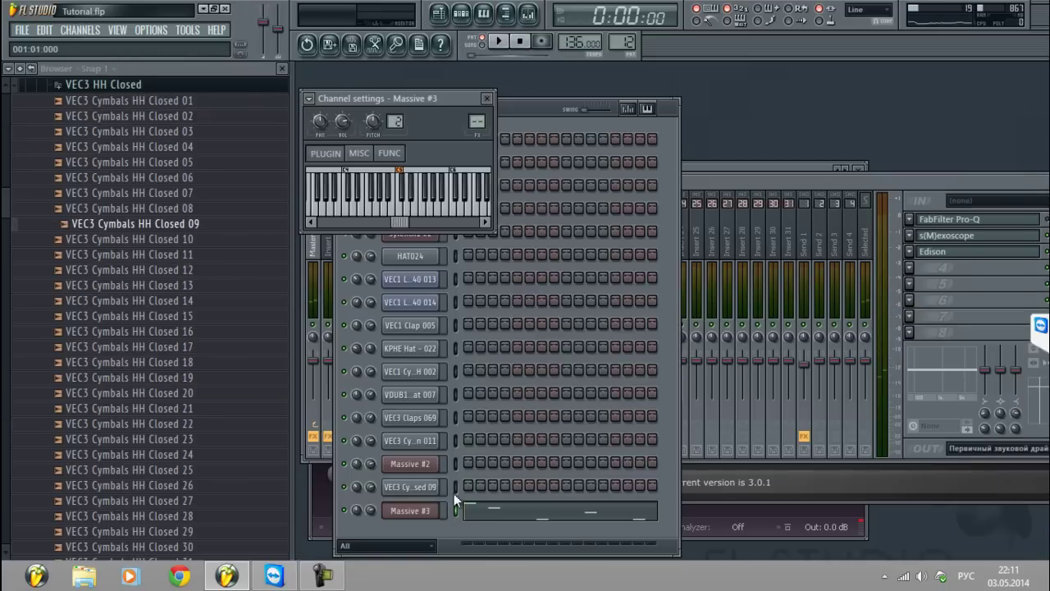
Reopen the Massive #3 plugin and load the Pluck - Anjunadeep preset
{"action": "left_click", "coordinate": [438, 511]}
{"action": "left_click", "coordinate": [438, 510]}
{"action": "left_click", "coordinate": [607, 136]}
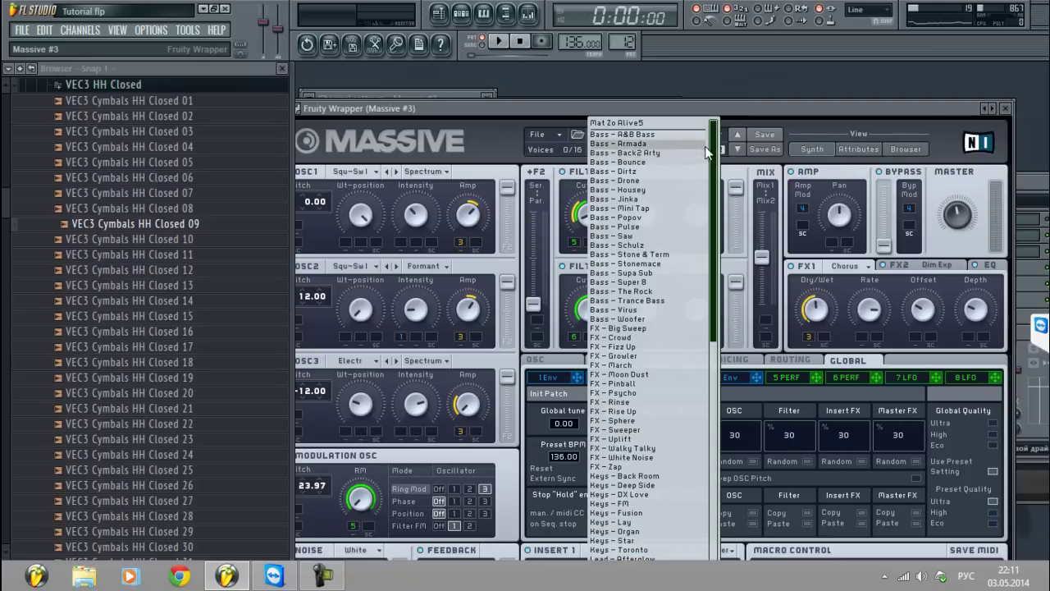
{"action": "left_click_drag", "start_coordinate": [717, 148], "coordinate": [715, 384]}
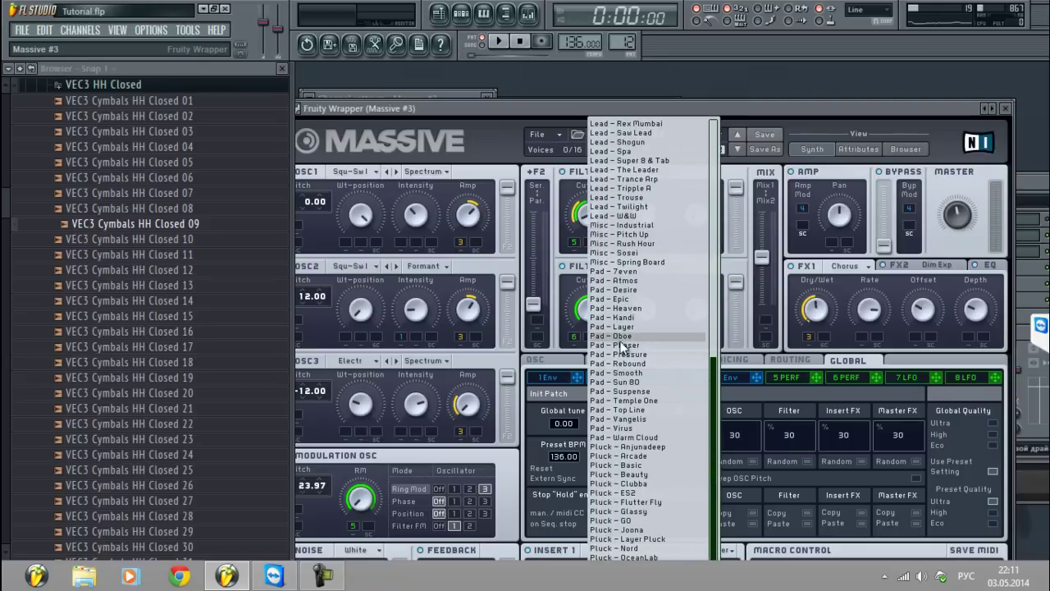
{"action": "left_click", "coordinate": [619, 449]}
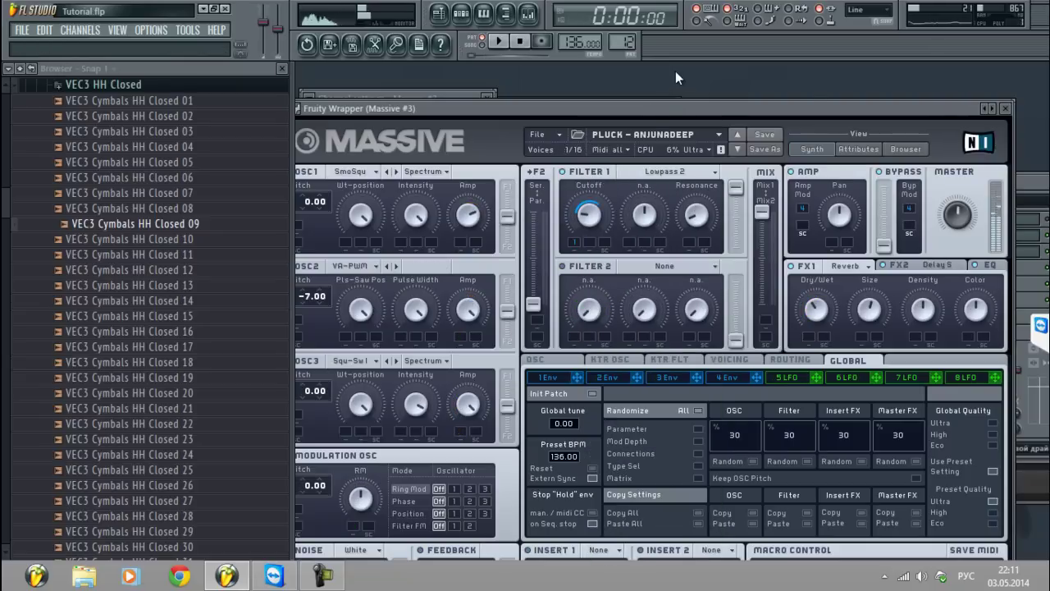
Replace the Massive #3 channel's instrument with Spire
{"action": "key", "text": "F6"}
{"action": "right_click", "coordinate": [433, 511]}
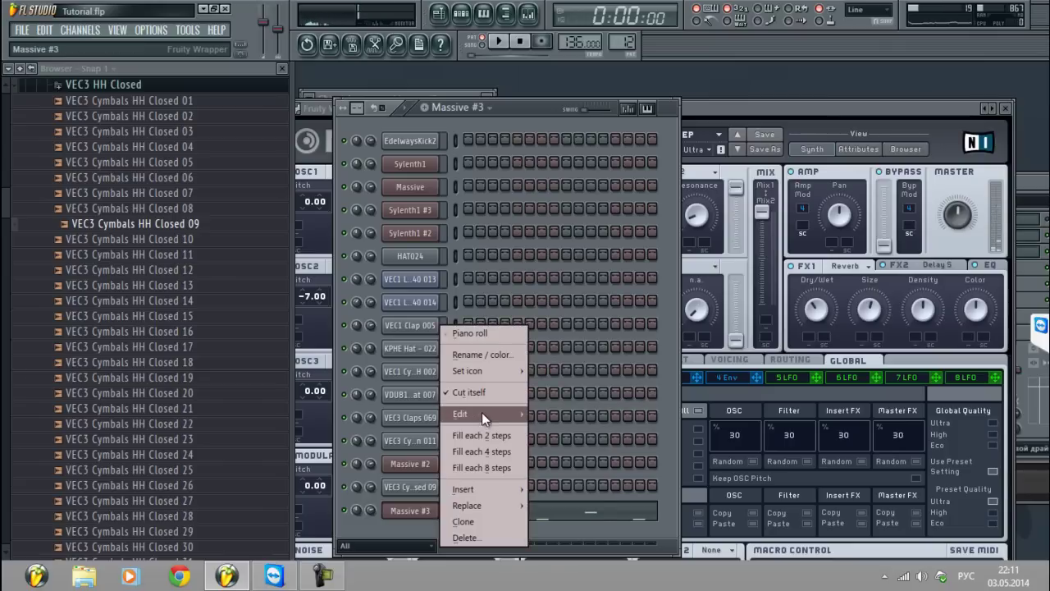
{"action": "mouse_move", "coordinate": [476, 510]}
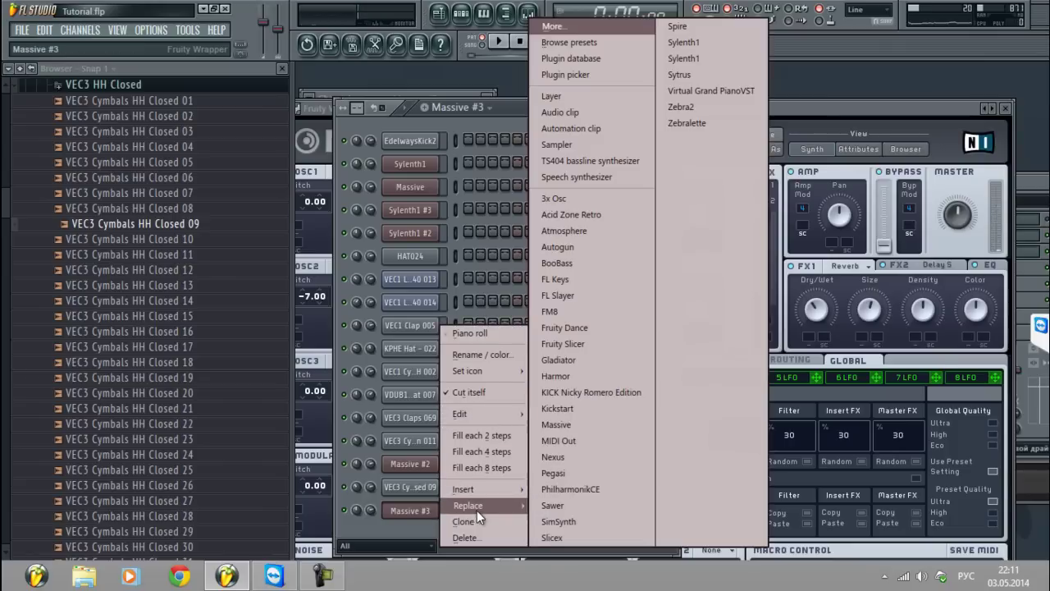
{"action": "left_click", "coordinate": [702, 26]}
{"action": "key", "text": "F6"}
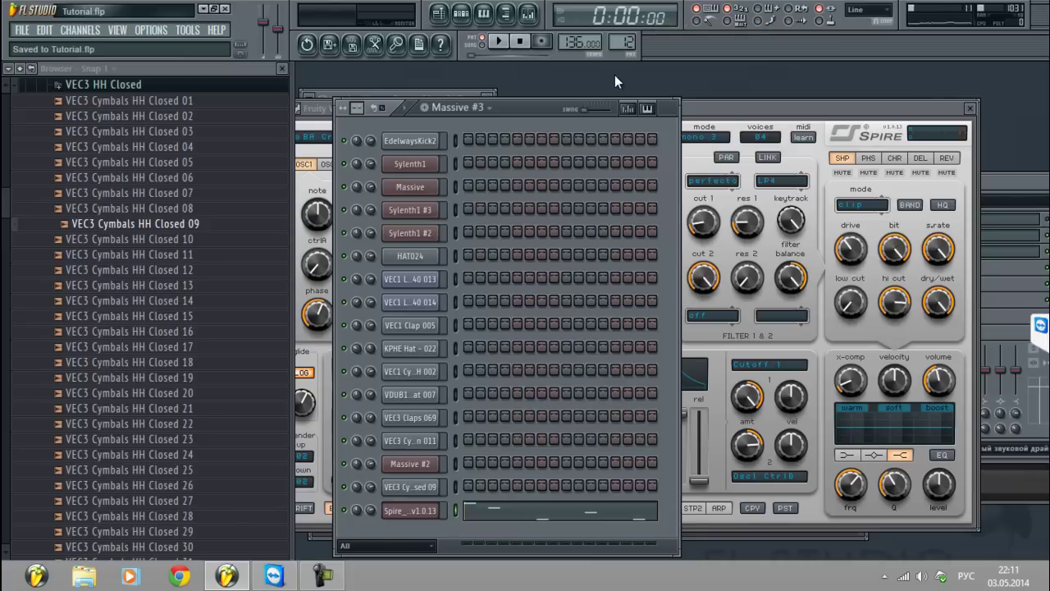
Load the PL Arisen preset in Spire and start playing the melody
{"action": "left_click", "coordinate": [707, 103]}
{"action": "left_click", "coordinate": [487, 136]}
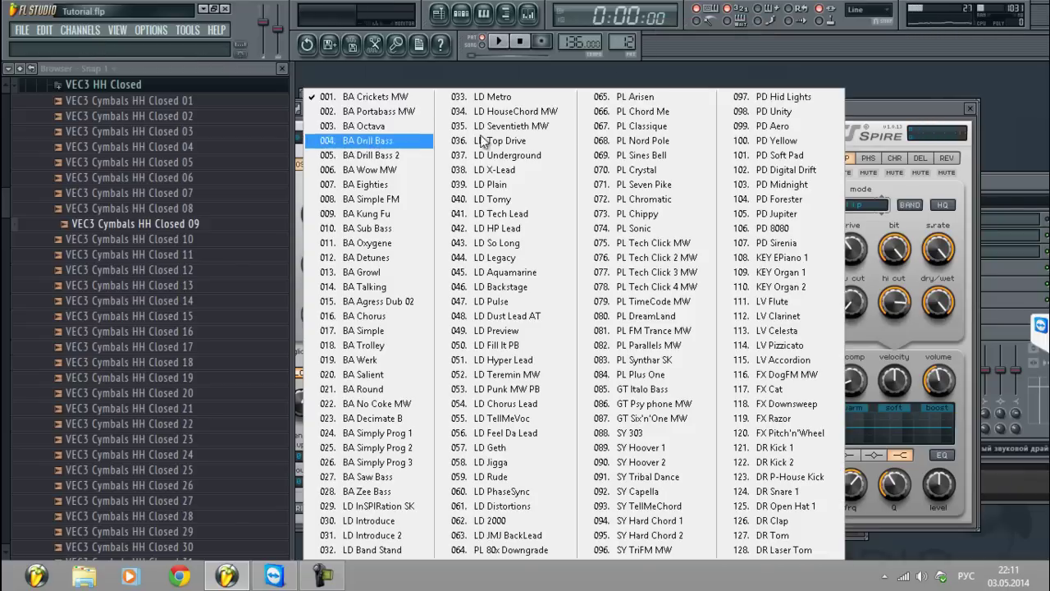
{"action": "left_click", "coordinate": [653, 99]}
{"action": "key", "text": "space"}
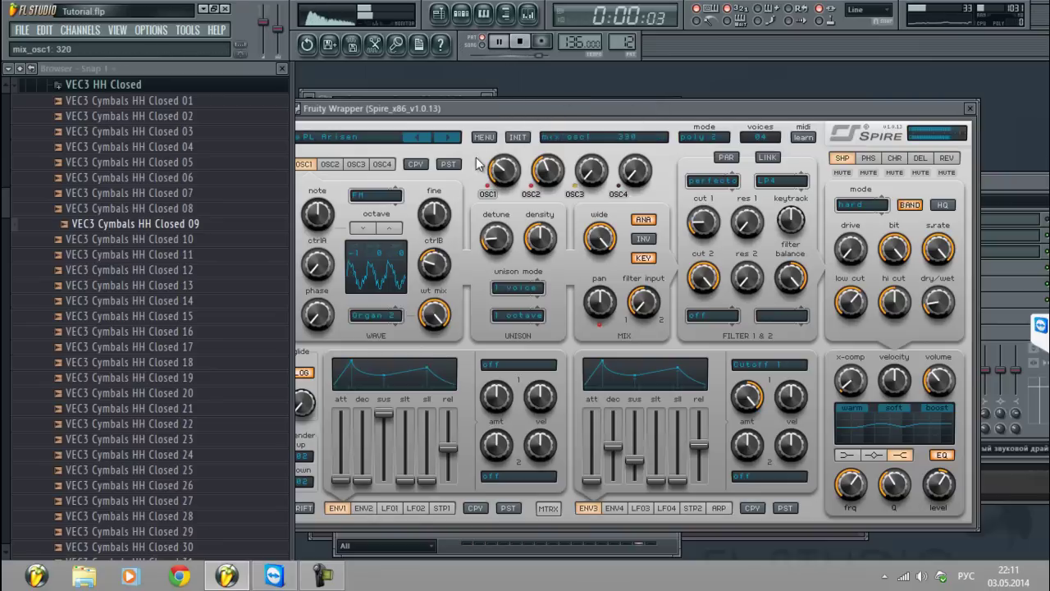
Audition the Spire pluck presets following PL Arisen one by one, up to PL Chromatic
{"action": "left_click", "coordinate": [454, 139]}
{"action": "left_click", "coordinate": [453, 142]}
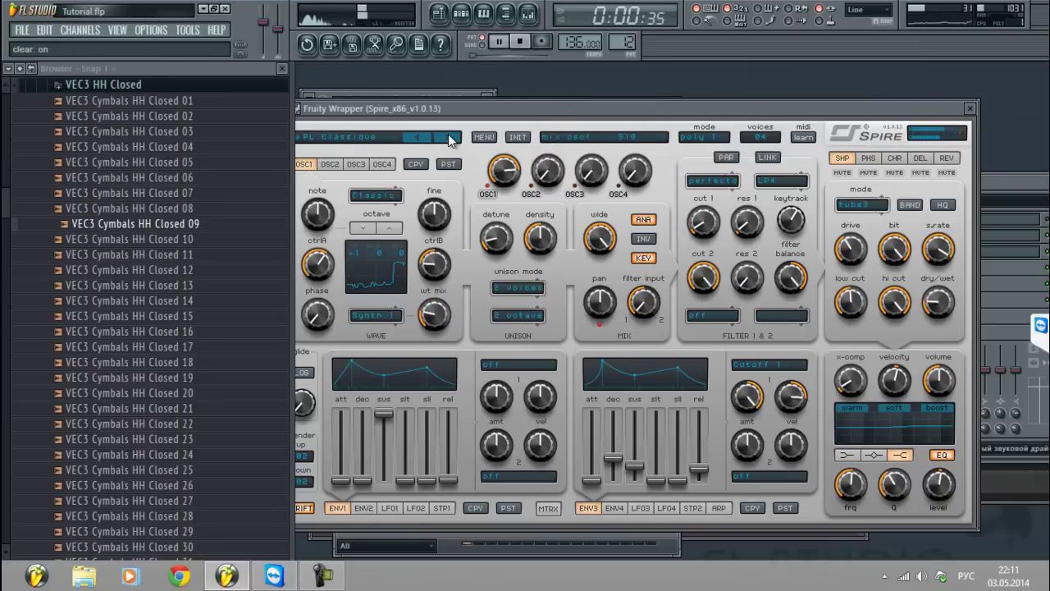
{"action": "left_click", "coordinate": [449, 141]}
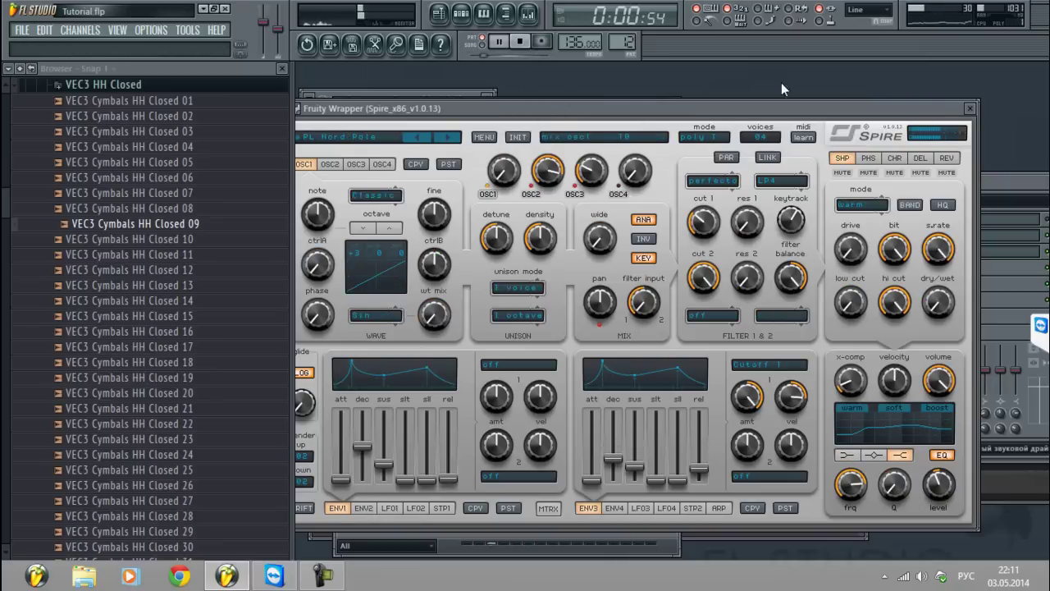
{"action": "left_click", "coordinate": [443, 143]}
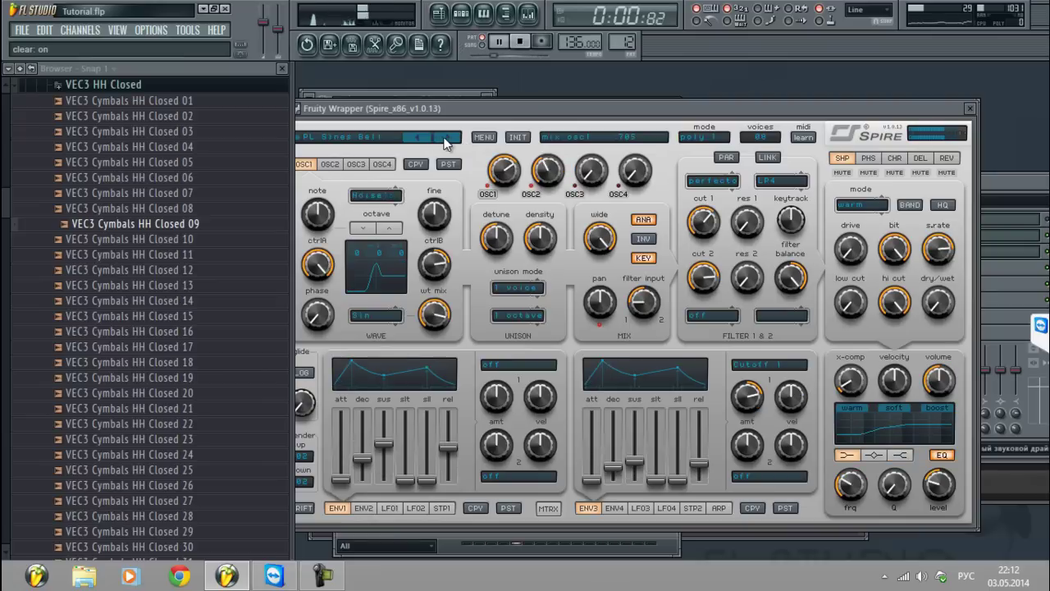
{"action": "left_click", "coordinate": [444, 141]}
{"action": "left_click", "coordinate": [448, 142]}
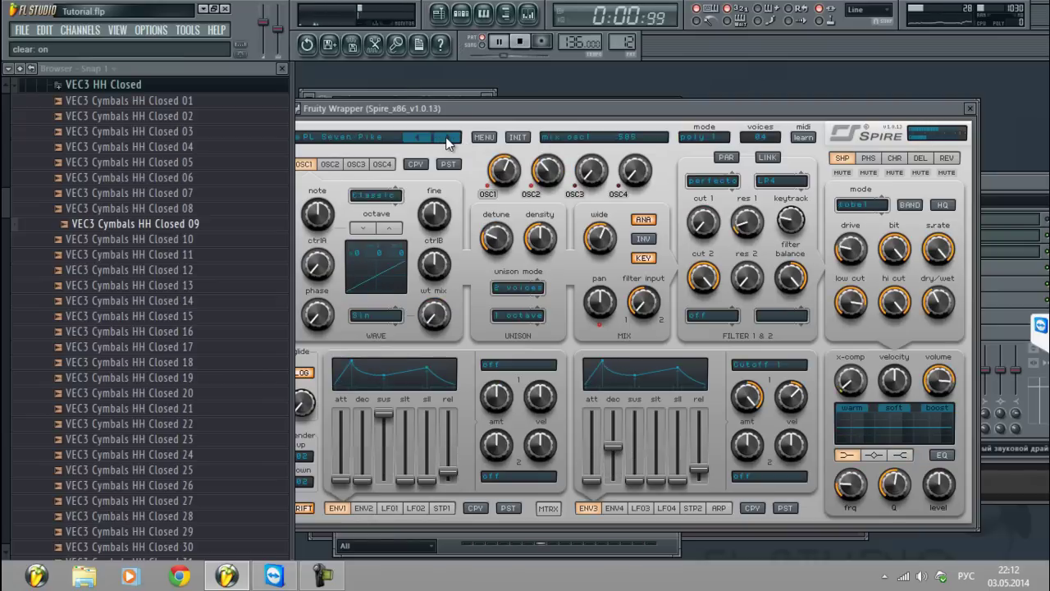
{"action": "left_click", "coordinate": [447, 142]}
Move the Spire window fully into view and load a bank file from the desktop folder Spire soundbank By Nexus
{"action": "left_click_drag", "start_coordinate": [426, 111], "coordinate": [464, 133]}
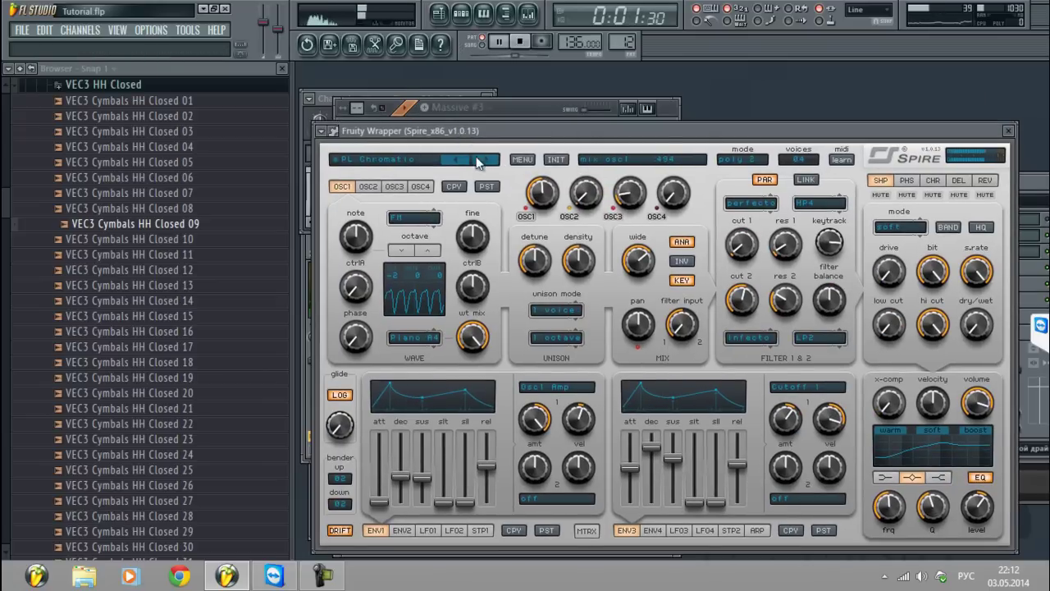
{"action": "left_click", "coordinate": [521, 162]}
{"action": "left_click", "coordinate": [559, 237]}
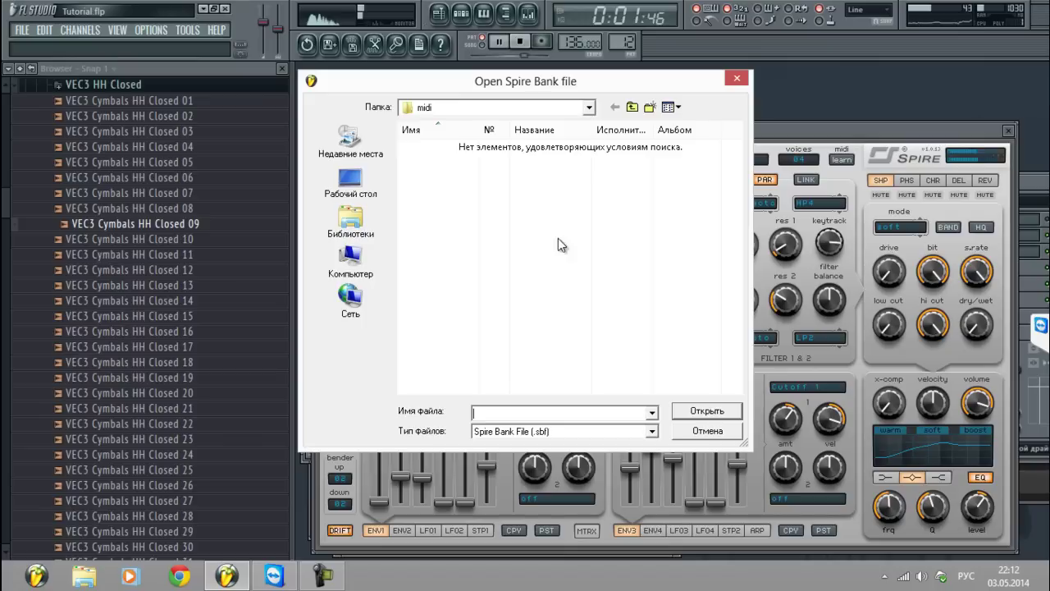
{"action": "left_click", "coordinate": [380, 186]}
{"action": "scroll", "coordinate": [724, 259], "scroll_direction": "down", "scroll_amount": 5}
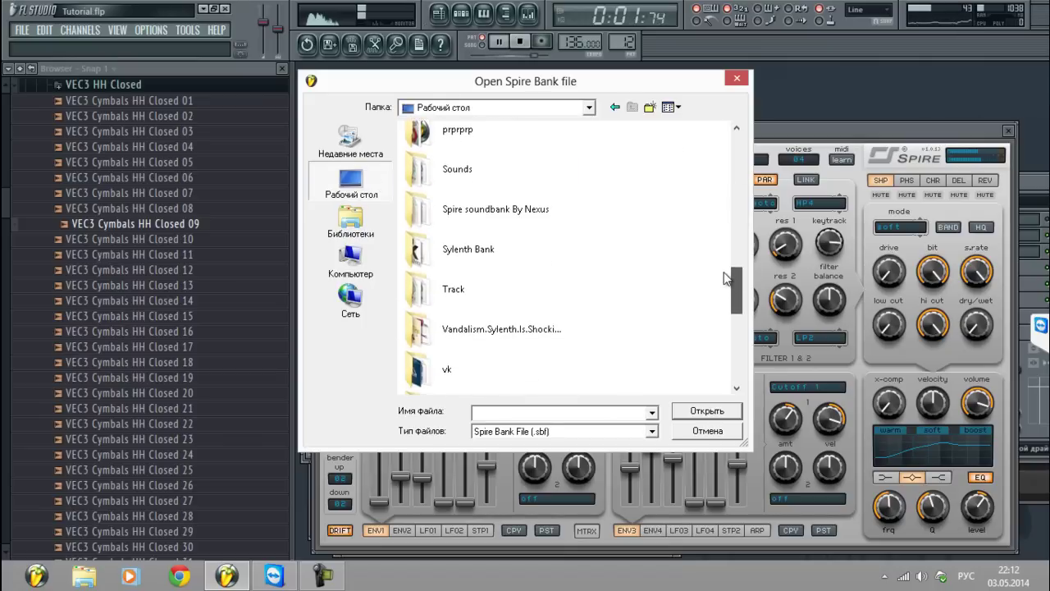
{"action": "left_click", "coordinate": [491, 202]}
{"action": "double_click", "coordinate": [490, 203]}
{"action": "double_click", "coordinate": [507, 164]}
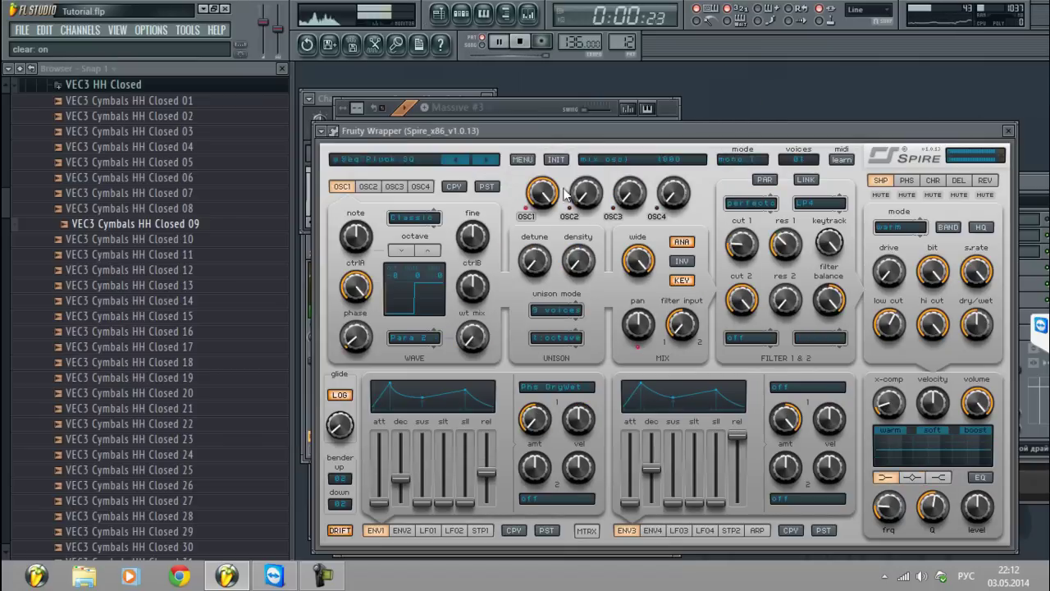
Load the Pluck_Pure Trance preset in Spire, audition the presets after it up to Pluck_Lift, and return to Pluck_When I Go
{"action": "left_click", "coordinate": [450, 168]}
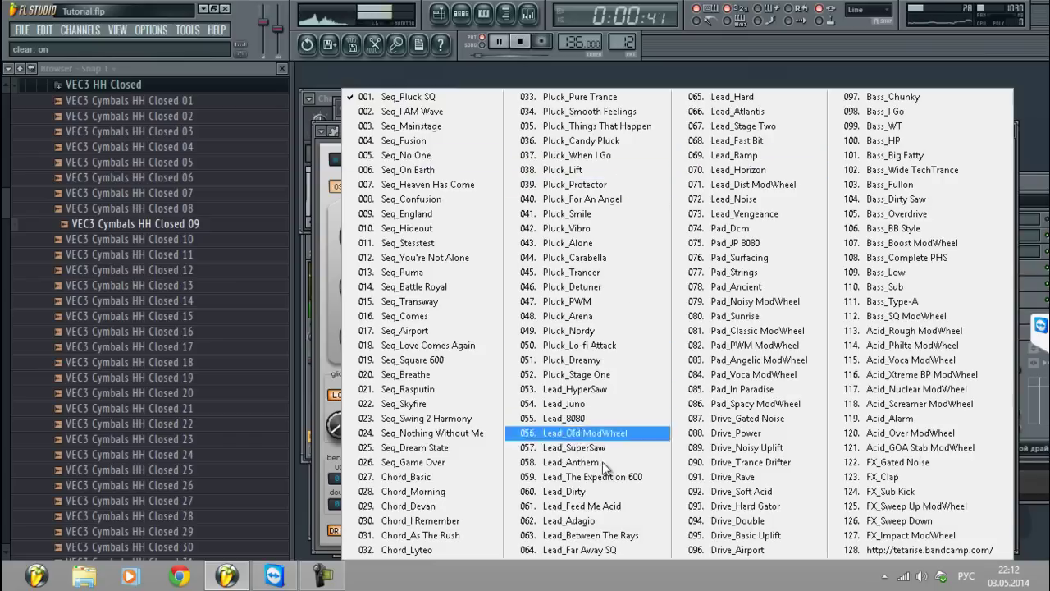
{"action": "left_click", "coordinate": [566, 98]}
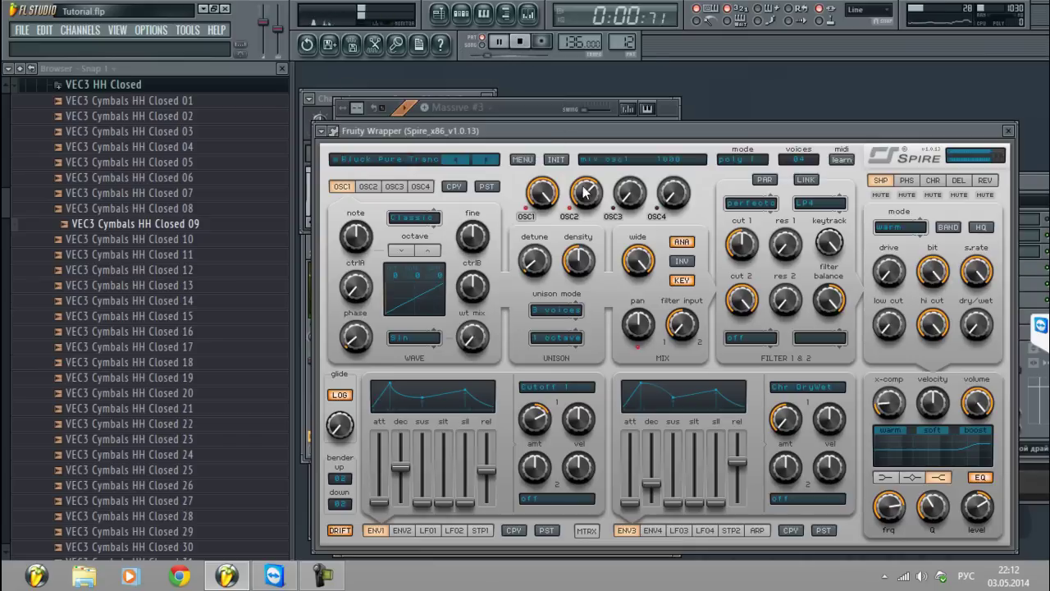
{"action": "left_click", "coordinate": [489, 162]}
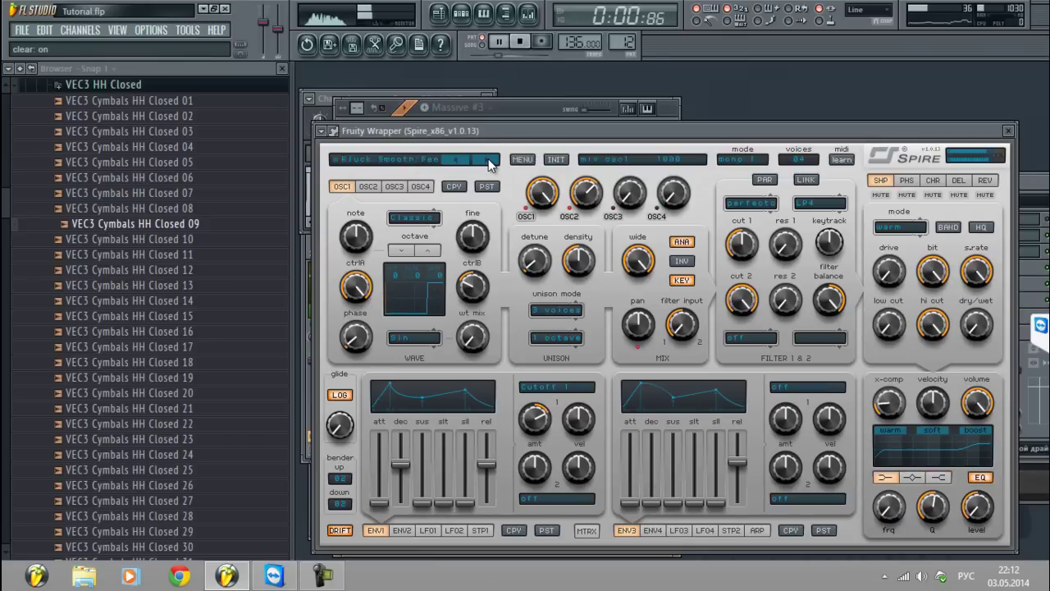
{"action": "left_click", "coordinate": [489, 161]}
{"action": "left_click", "coordinate": [489, 162]}
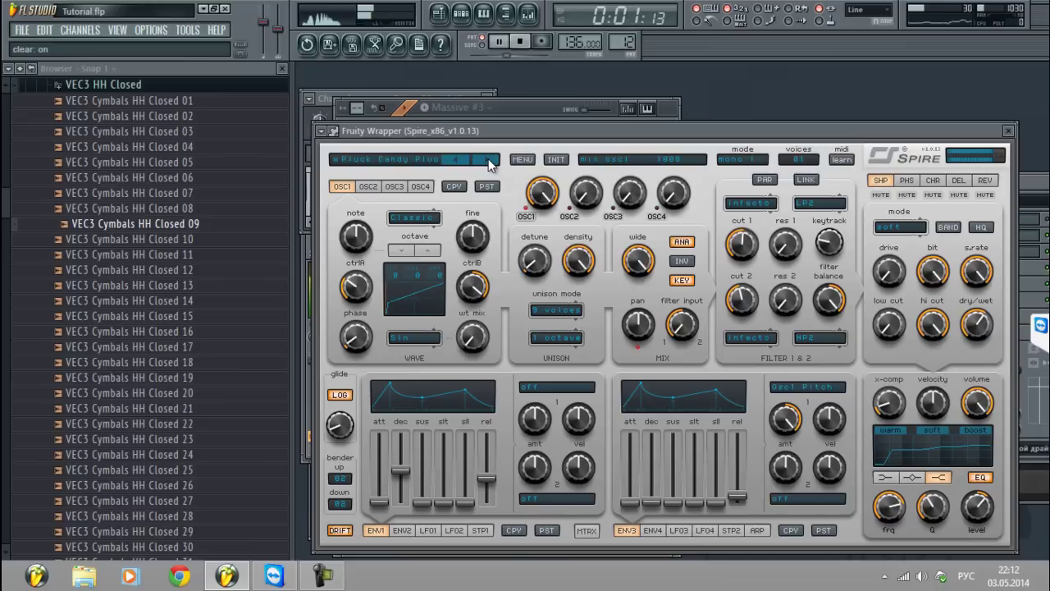
{"action": "left_click", "coordinate": [489, 162]}
{"action": "left_click", "coordinate": [489, 162]}
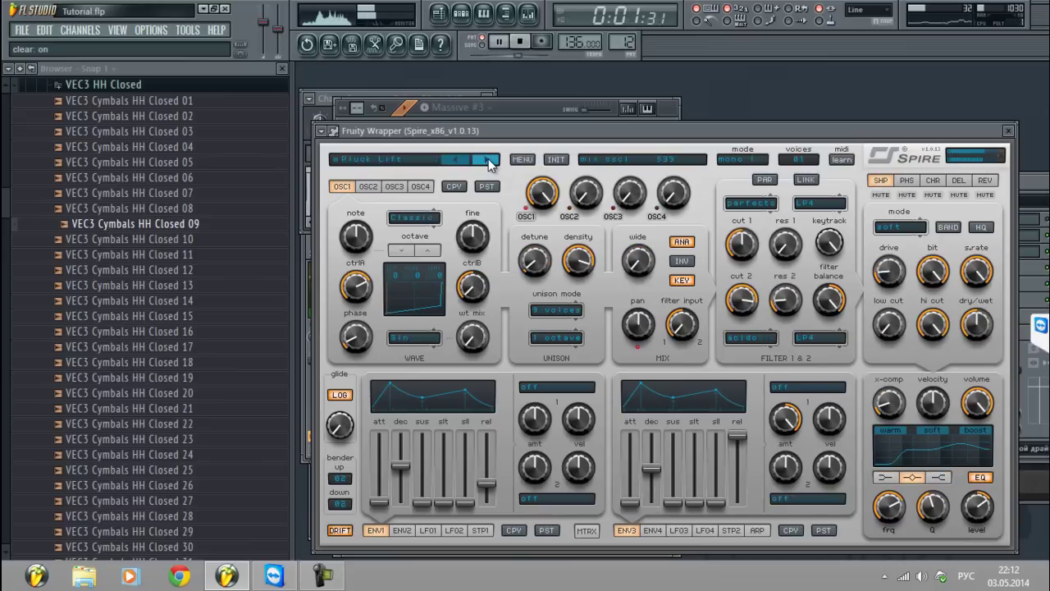
{"action": "left_click", "coordinate": [457, 160]}
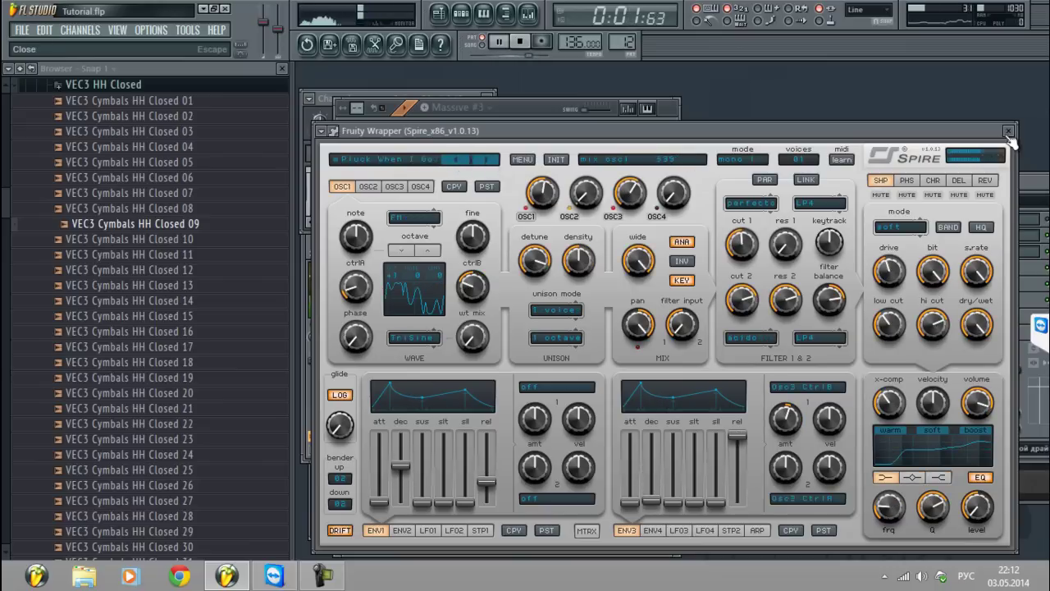
Reopen and reposition the Spire window, and set the dry/wet amount of its reverb and delay to 0
{"action": "left_click", "coordinate": [1008, 132]}
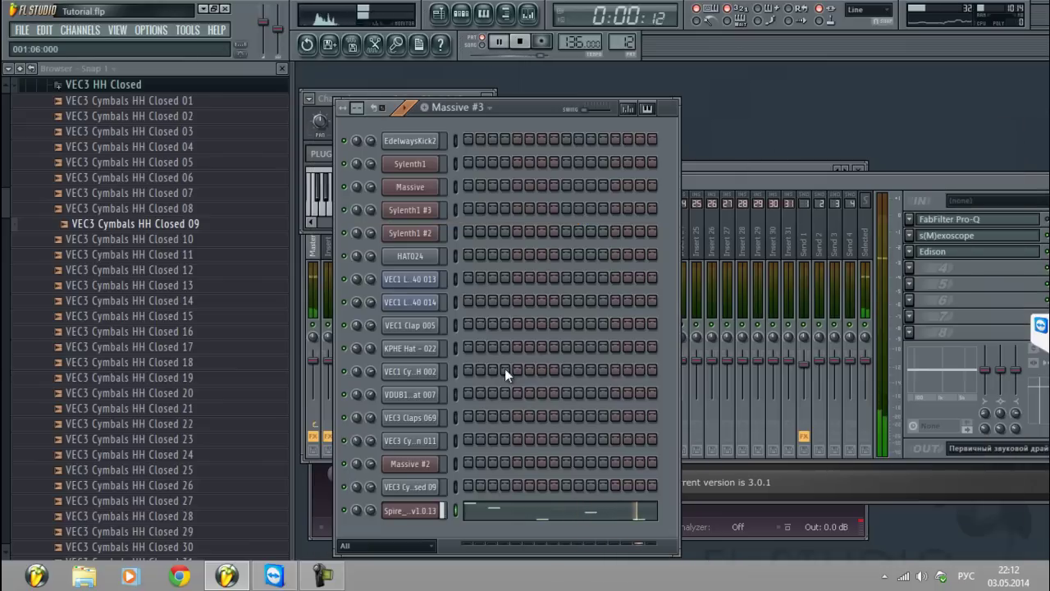
{"action": "left_click", "coordinate": [415, 506]}
{"action": "left_click_drag", "start_coordinate": [793, 130], "coordinate": [747, 119]}
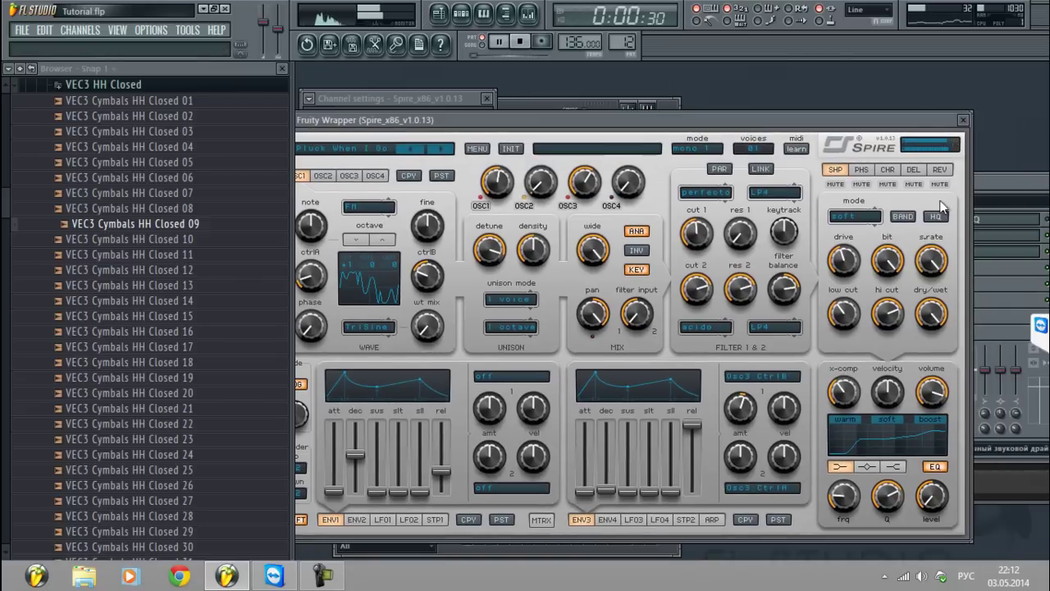
{"action": "left_click", "coordinate": [940, 169]}
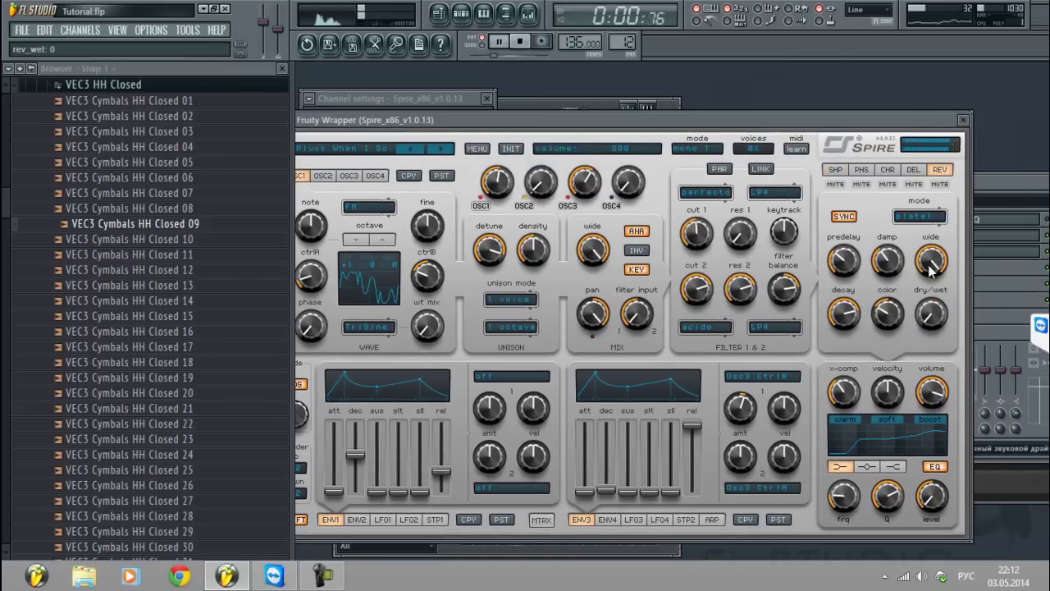
{"action": "left_click", "coordinate": [920, 170]}
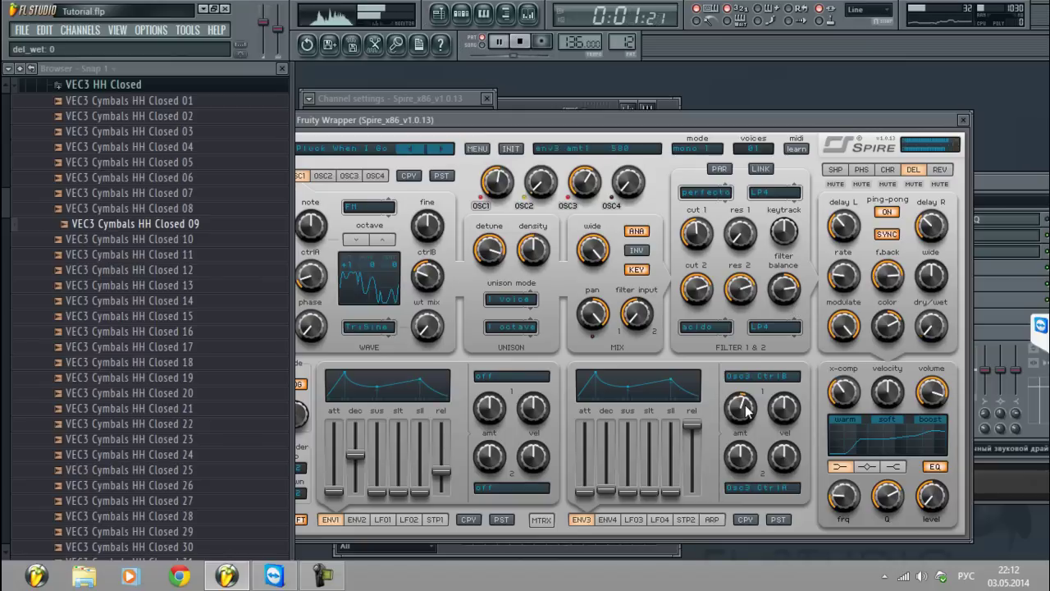
Audition the Spire pluck presets following Pluck_When I Go up to Pluck_PWM, and step back to Pluck_Detuner
{"action": "left_click", "coordinate": [439, 151]}
{"action": "left_click", "coordinate": [439, 152]}
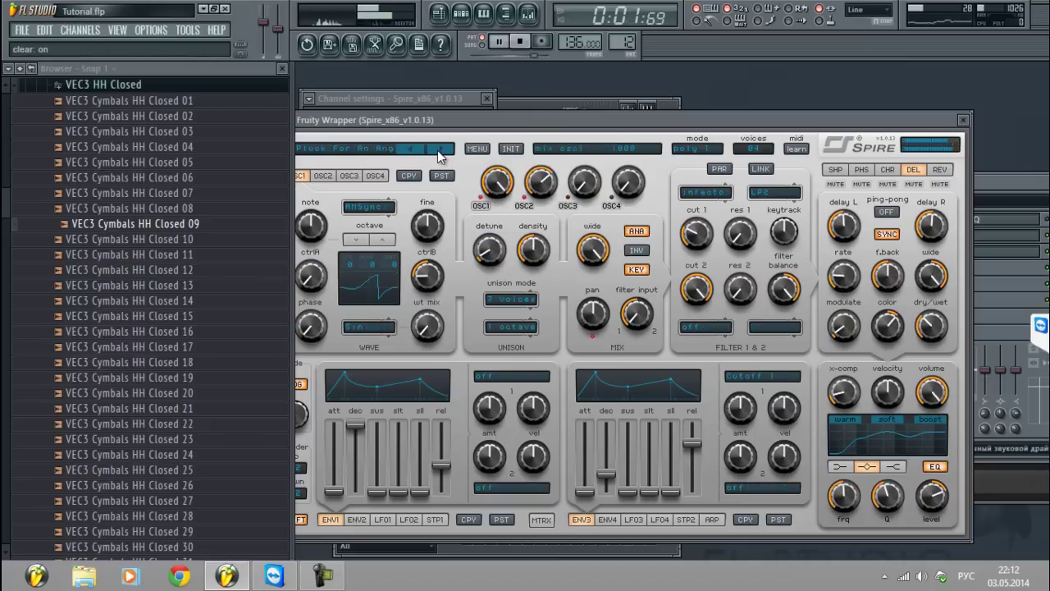
{"action": "left_click", "coordinate": [439, 152]}
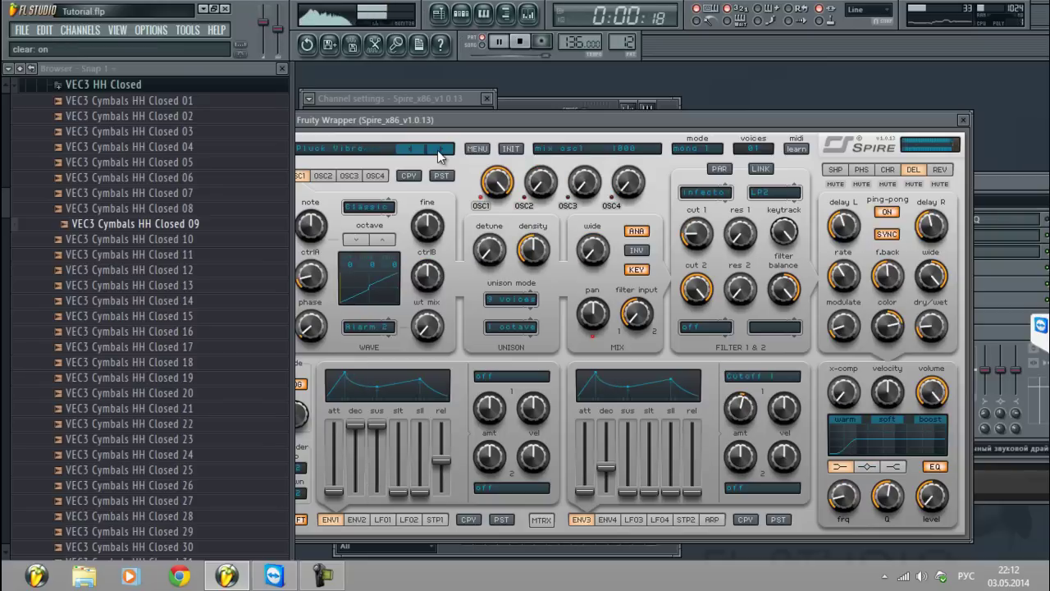
{"action": "left_click", "coordinate": [439, 152]}
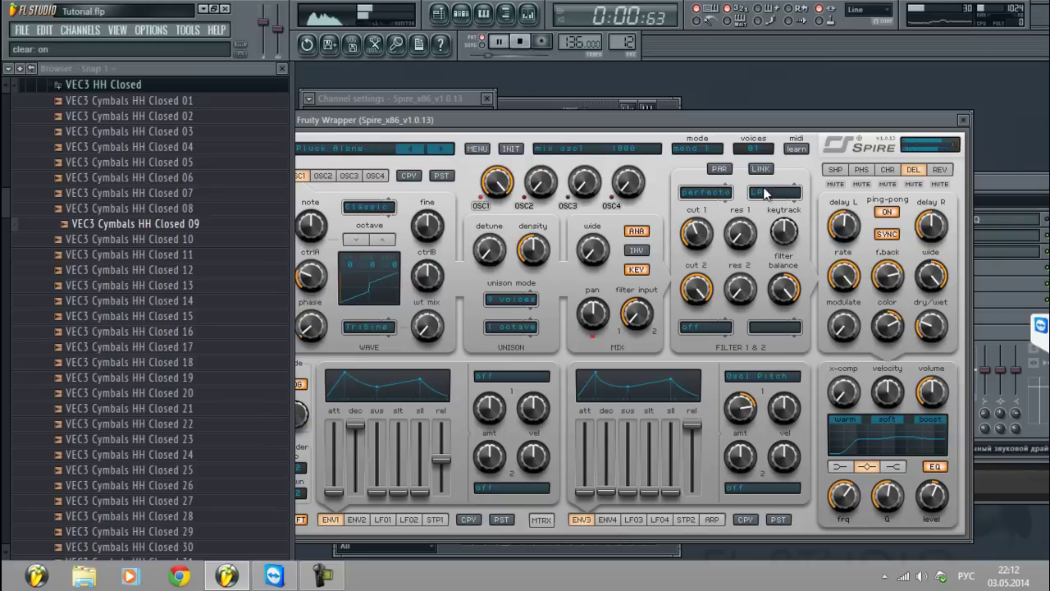
{"action": "left_click", "coordinate": [439, 152]}
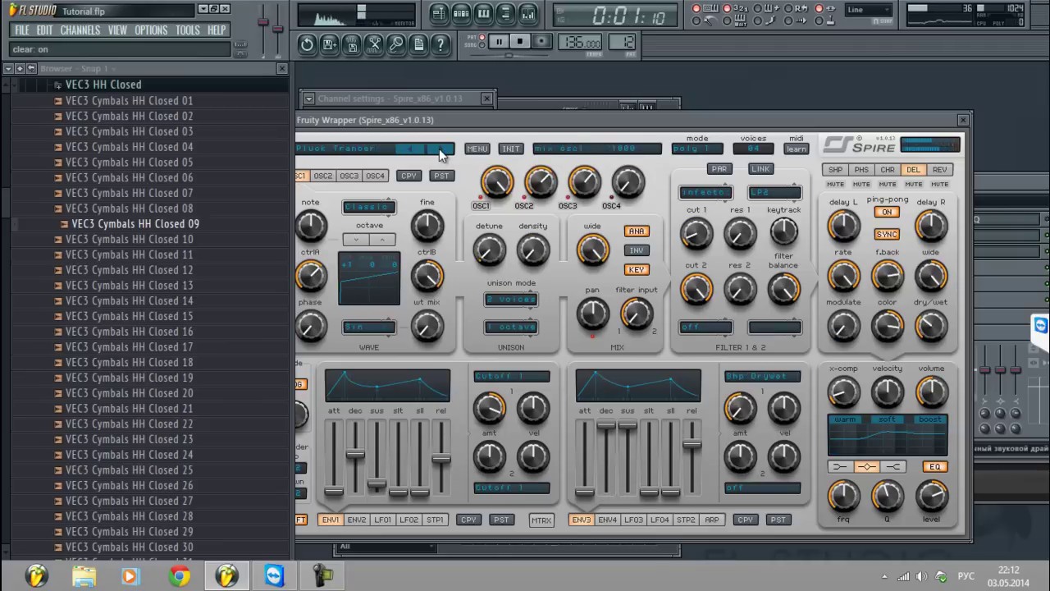
{"action": "left_click", "coordinate": [444, 151]}
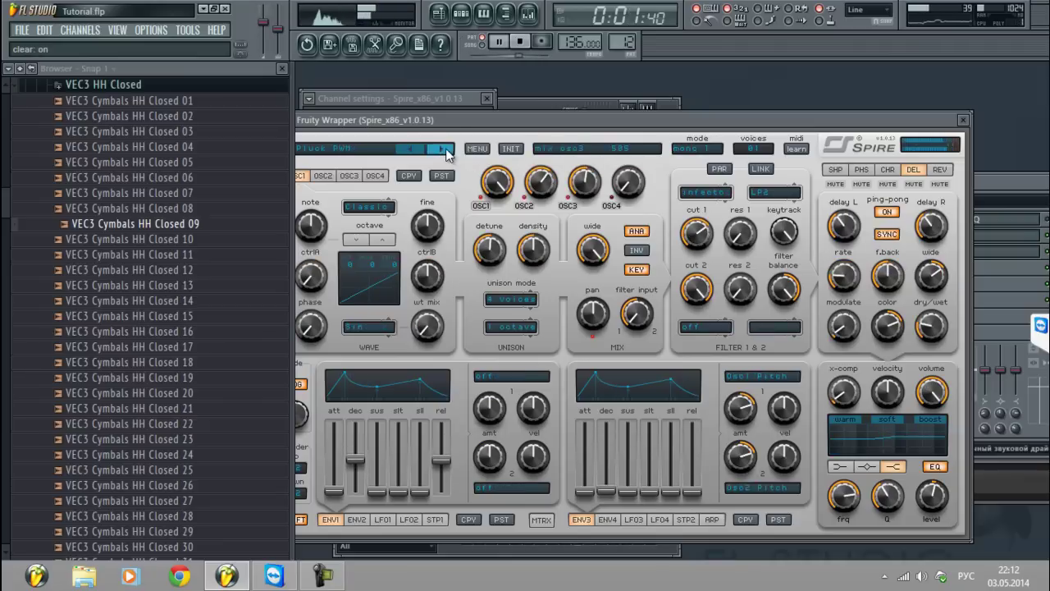
{"action": "left_click", "coordinate": [423, 152]}
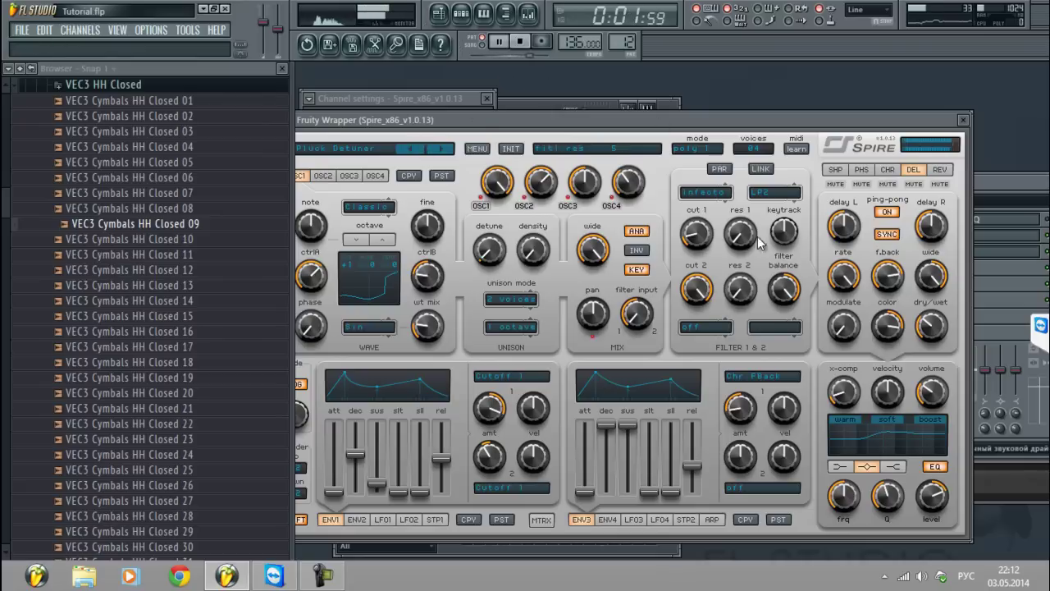
Route the Spire channel to mixer insert 15 and move the mixer window so its effect slots are fully visible
{"action": "left_click", "coordinate": [668, 104]}
{"action": "left_click", "coordinate": [1001, 179]}
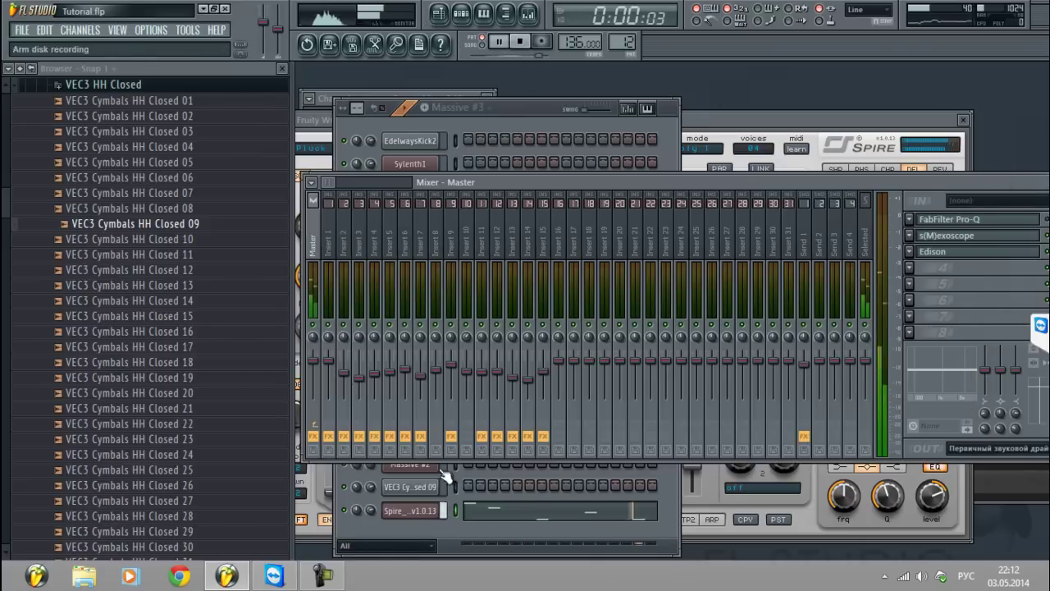
{"action": "left_click", "coordinate": [429, 513]}
{"action": "left_click", "coordinate": [428, 513]}
{"action": "left_click", "coordinate": [963, 121]}
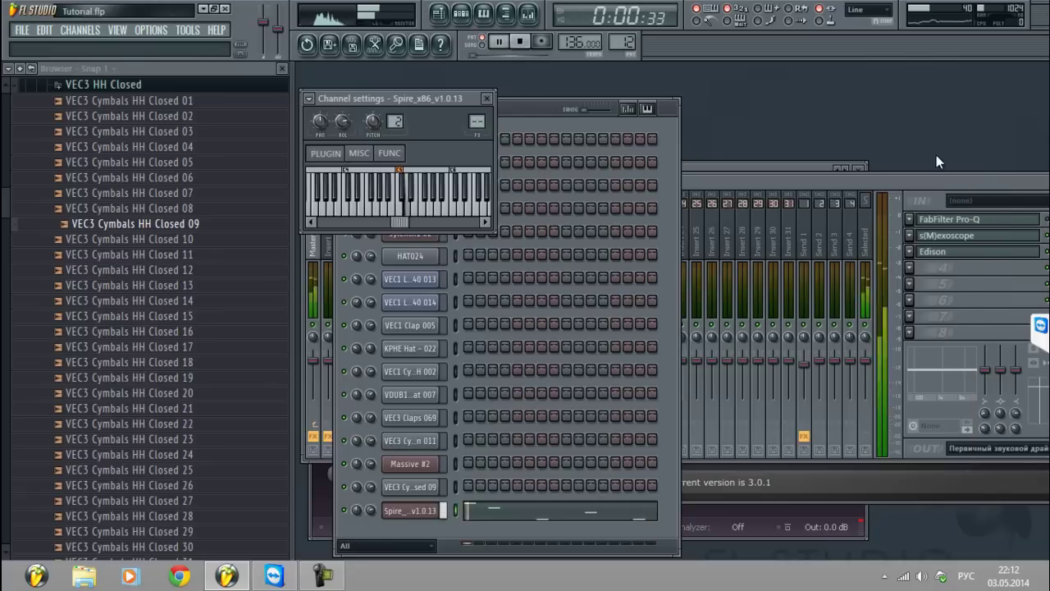
{"action": "left_click_drag", "start_coordinate": [715, 183], "coordinate": [831, 242]}
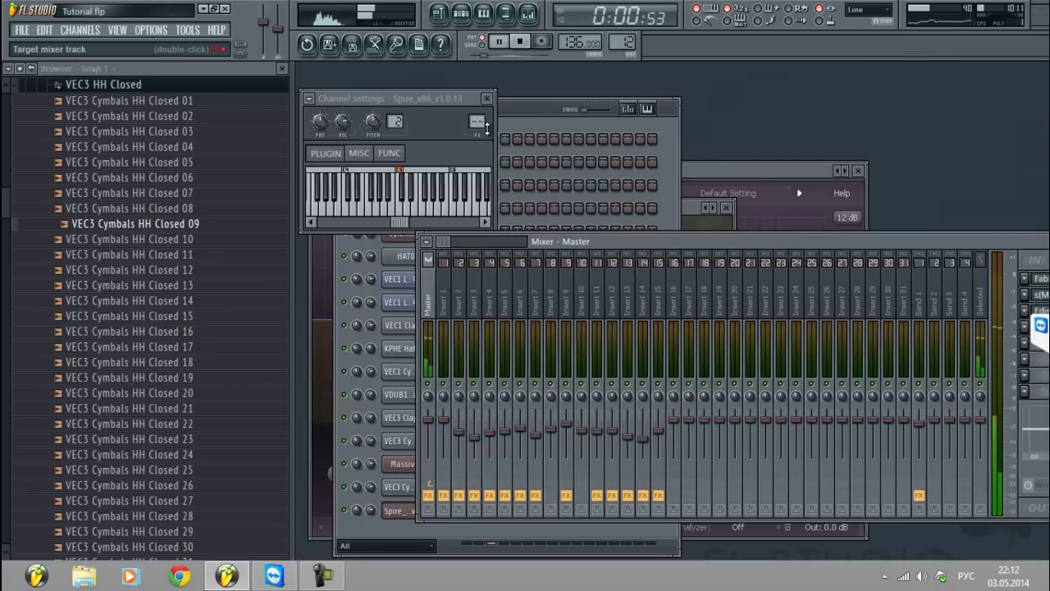
{"action": "left_click_drag", "start_coordinate": [478, 123], "coordinate": [477, 86]}
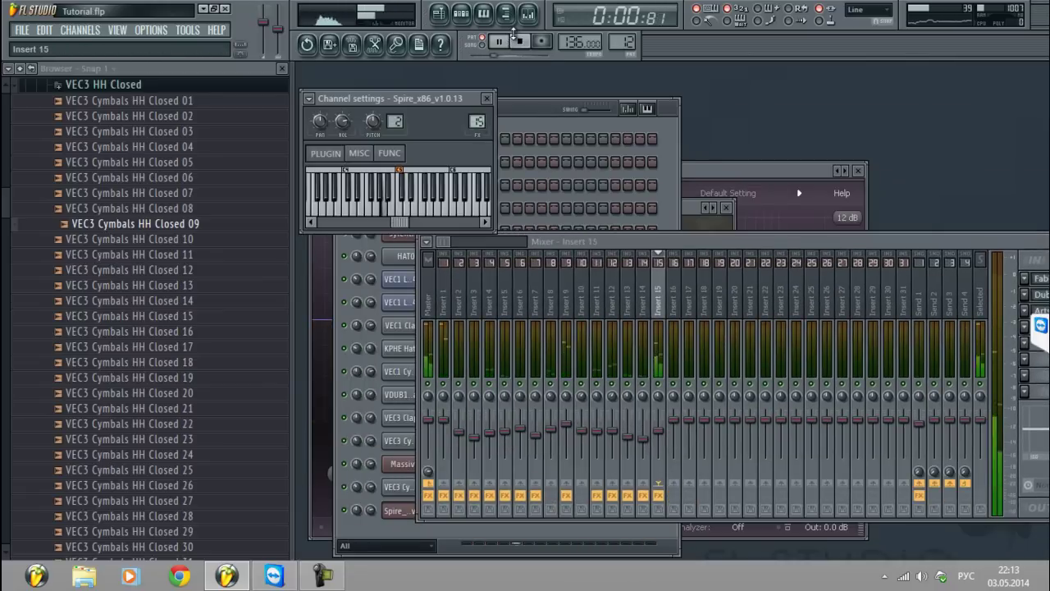
{"action": "left_click_drag", "start_coordinate": [654, 250], "coordinate": [531, 258]}
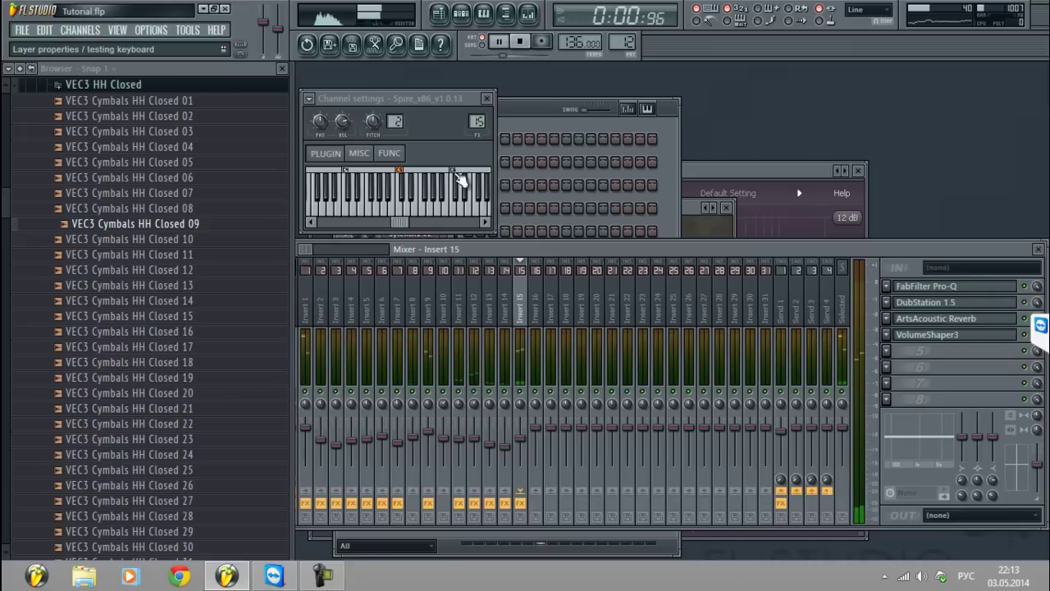
Reopen Spire and set the delay dry/wet to 54 and the filter 1 cutoff to 240
{"action": "left_click", "coordinate": [581, 105]}
{"action": "left_click", "coordinate": [410, 510]}
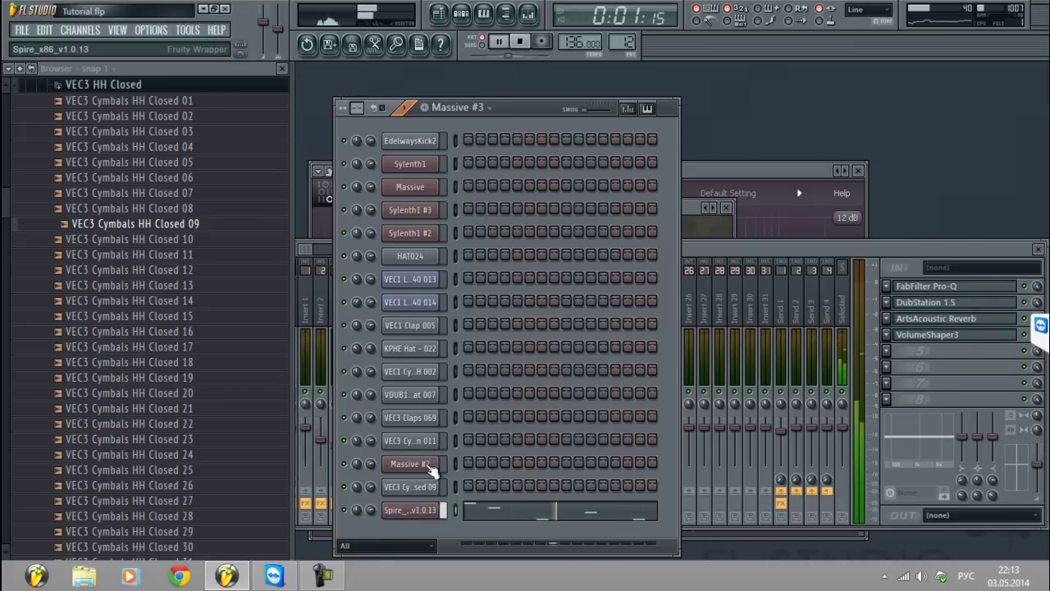
{"action": "left_click", "coordinate": [939, 170]}
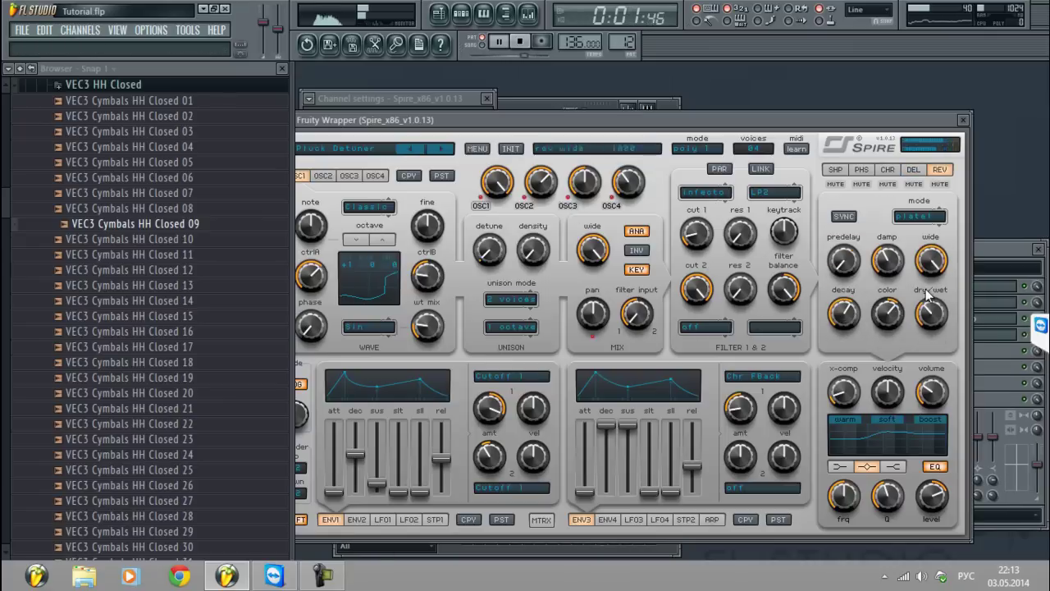
{"action": "left_click", "coordinate": [912, 170]}
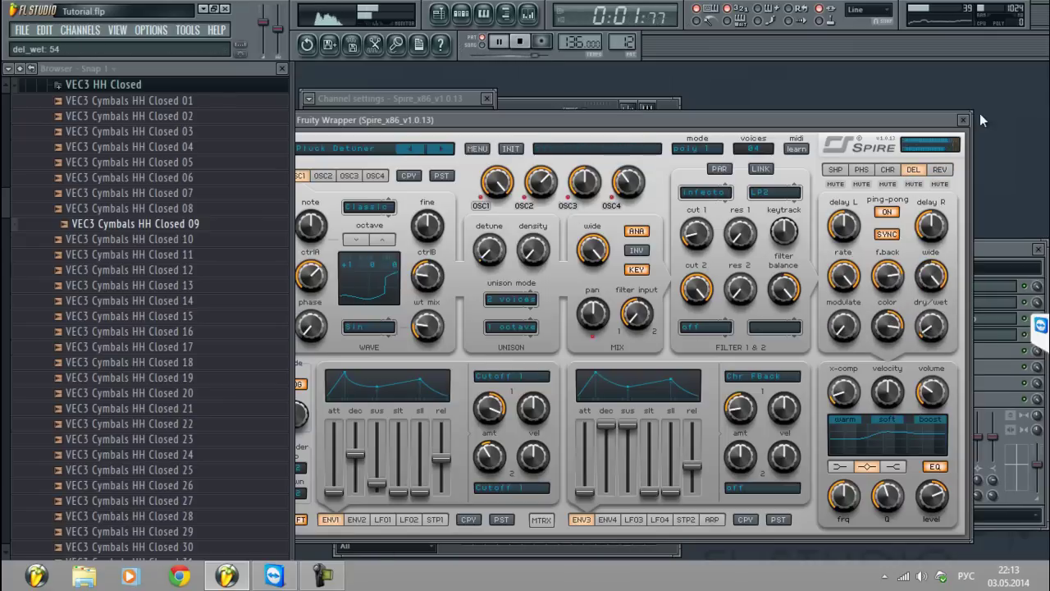
{"action": "left_click", "coordinate": [586, 103]}
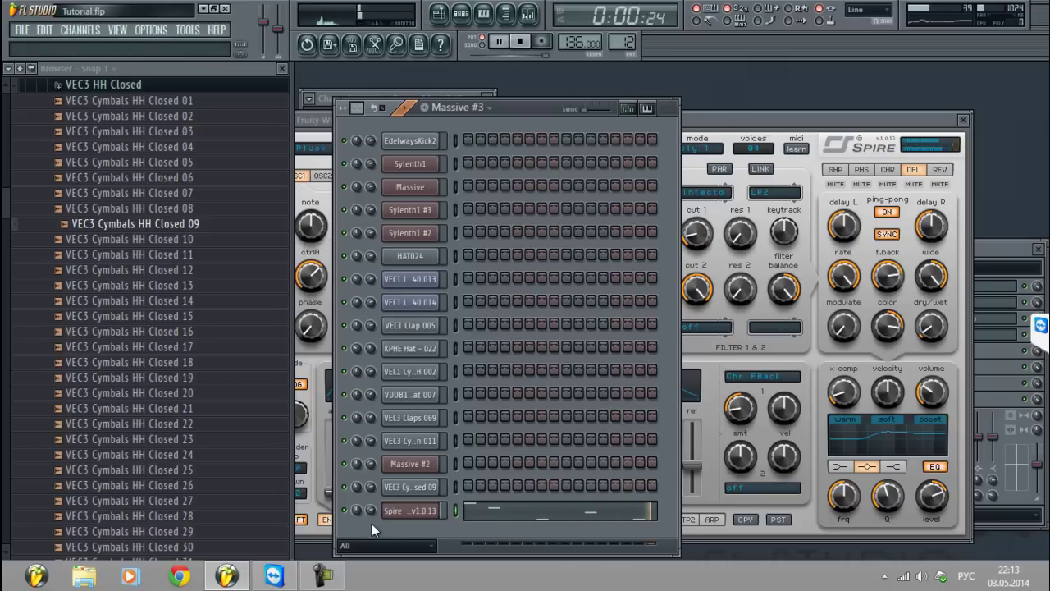
{"action": "left_click", "coordinate": [709, 119]}
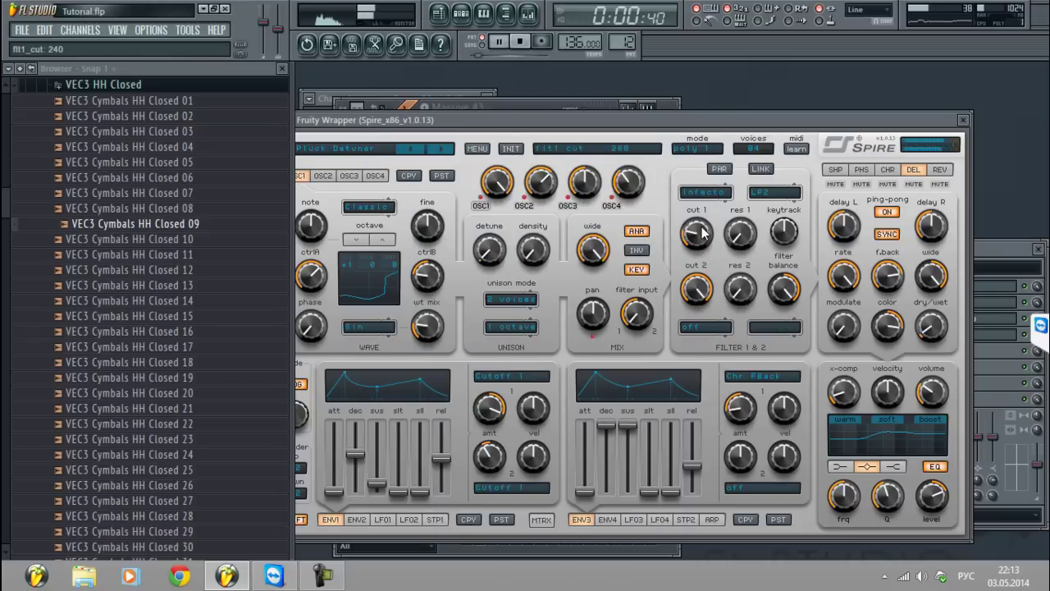
Fill Track 11 of the playlist with Massive #3 pattern clips across bars 1 to 8
{"action": "key", "text": "F6"}
{"action": "key", "text": "F5"}
{"action": "scroll", "coordinate": [449, 374], "scroll_direction": "down", "scroll_amount": 5}
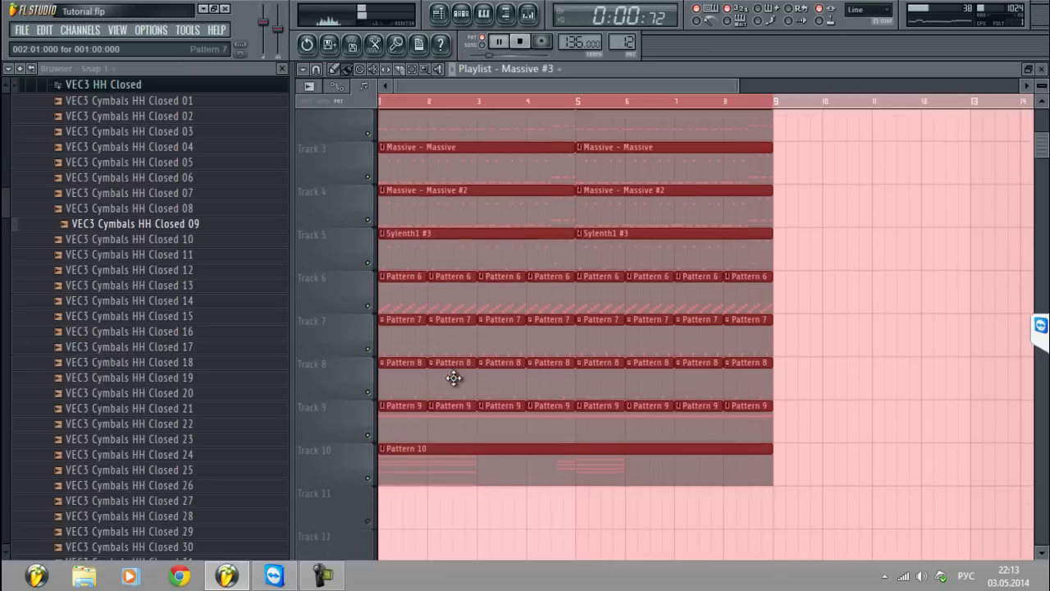
{"action": "left_click_drag", "start_coordinate": [394, 350], "coordinate": [732, 349]}
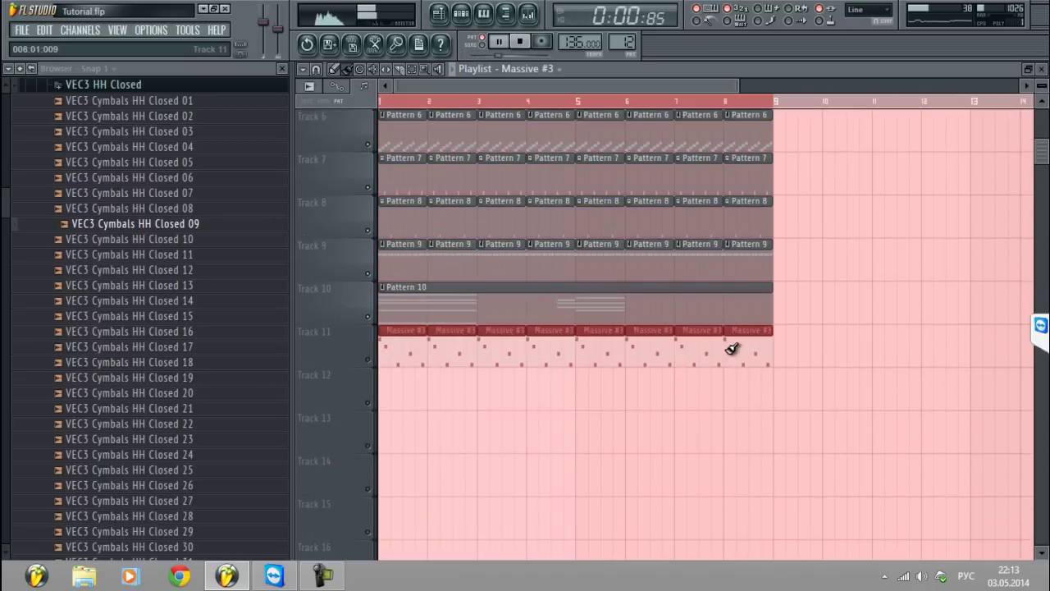
{"action": "right_click", "coordinate": [371, 358]}
{"action": "right_click", "coordinate": [371, 358]}
Switch playback from pattern to song mode and play the arrangement from the start
{"action": "key", "text": "space"}
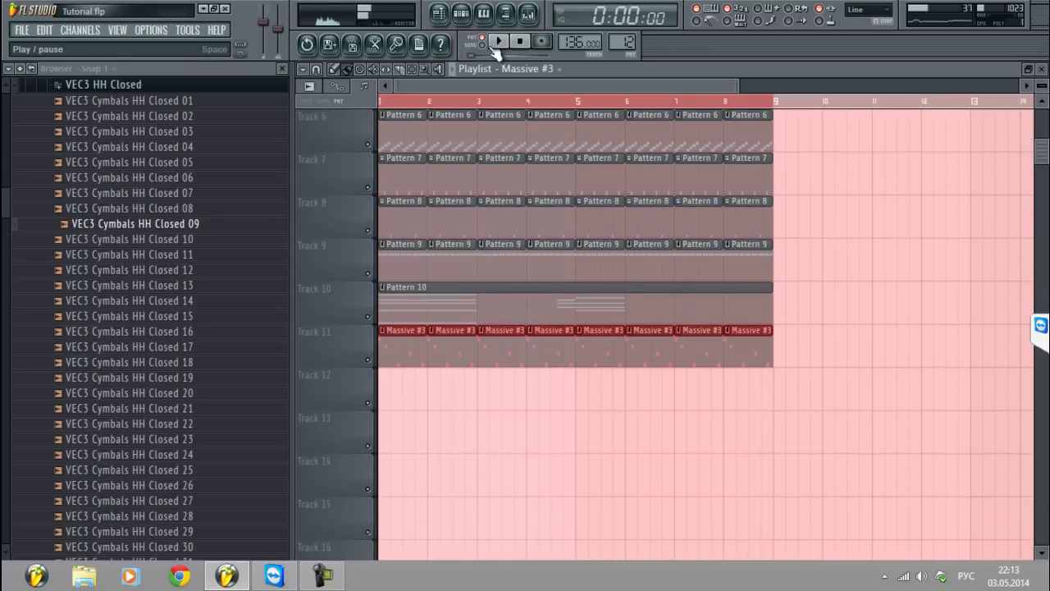
{"action": "left_click", "coordinate": [484, 47]}
{"action": "key", "text": "space"}
{"action": "scroll", "coordinate": [419, 102], "scroll_direction": "down", "scroll_amount": 1}
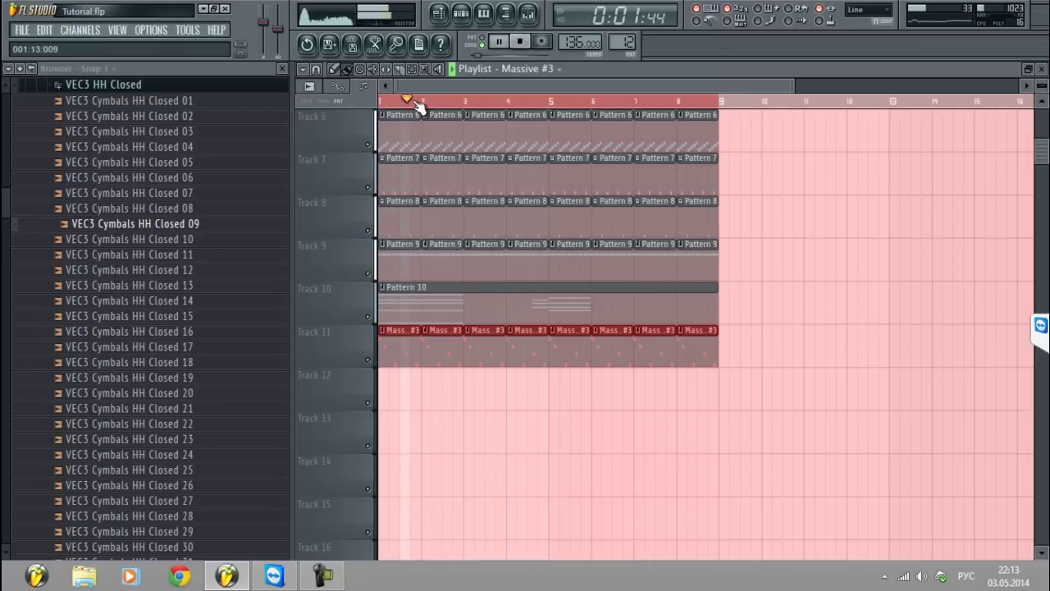
Change the Spire preset to Pluck_Arena while the song plays, and close the Spire window
{"action": "key", "text": "F5"}
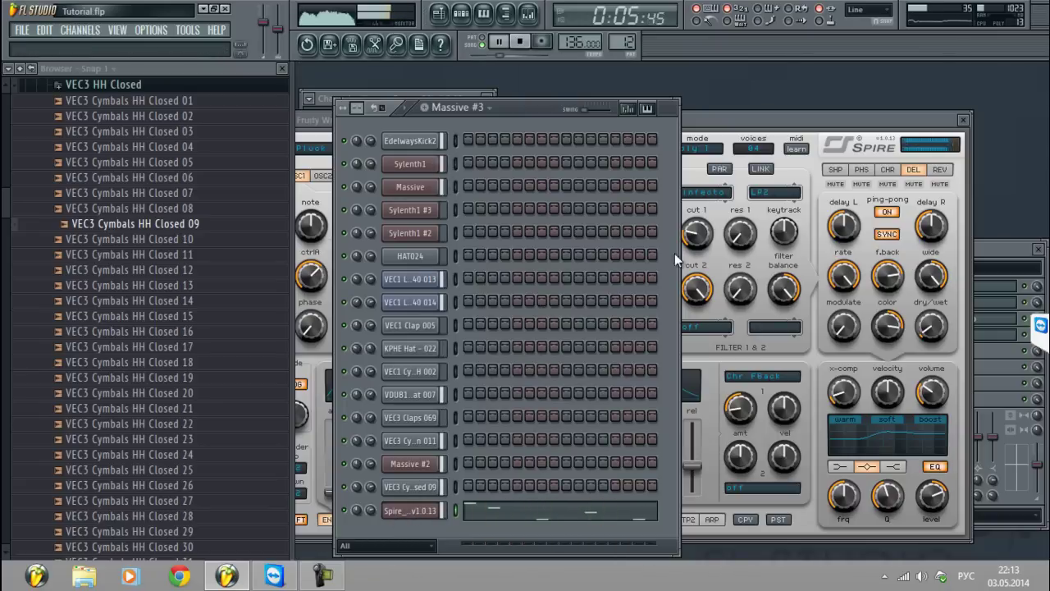
{"action": "left_click", "coordinate": [736, 125]}
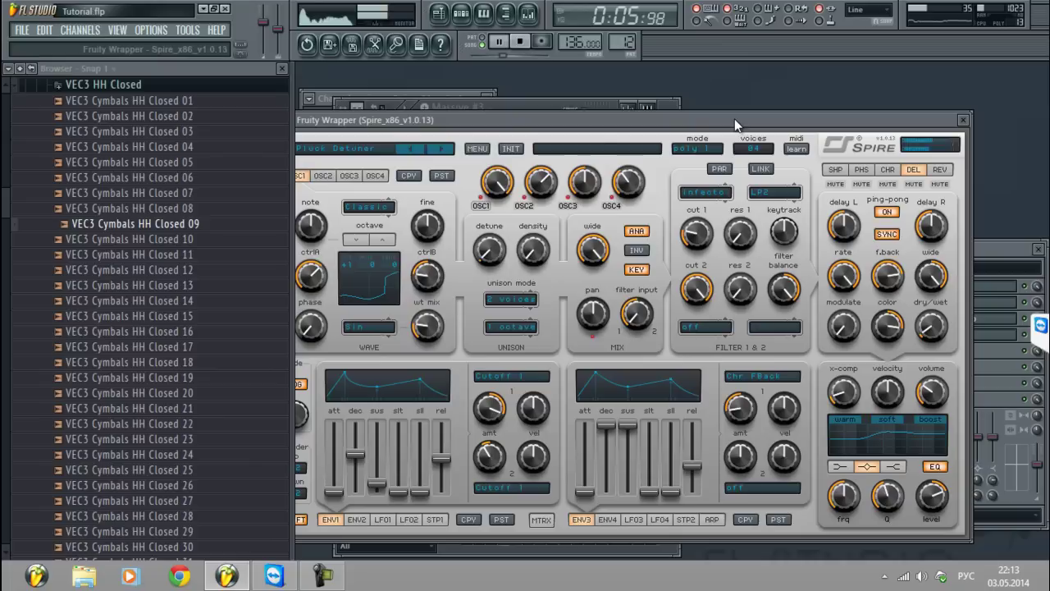
{"action": "left_click", "coordinate": [441, 155]}
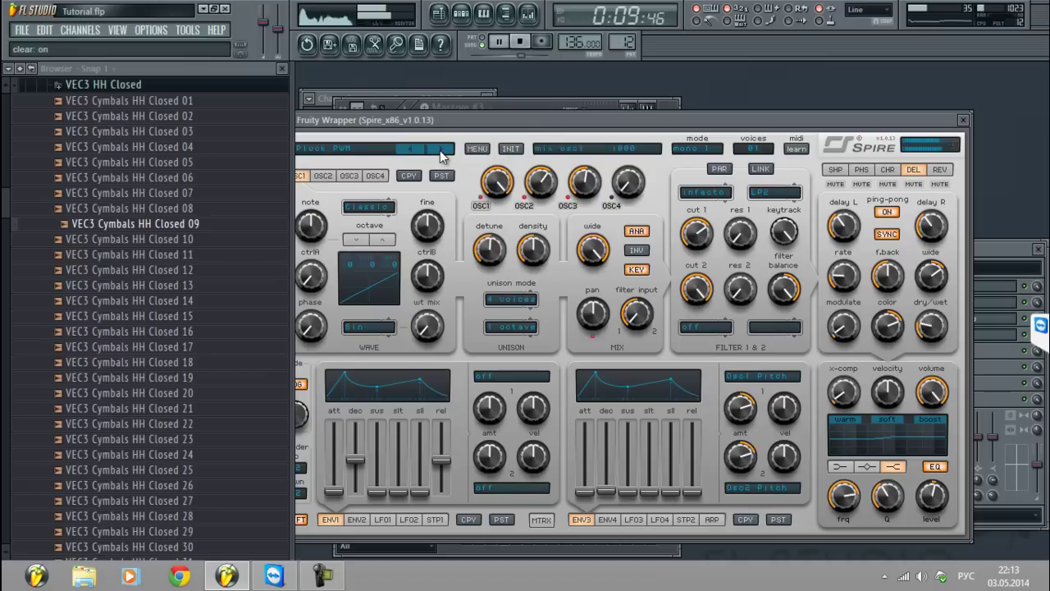
{"action": "left_click", "coordinate": [442, 155]}
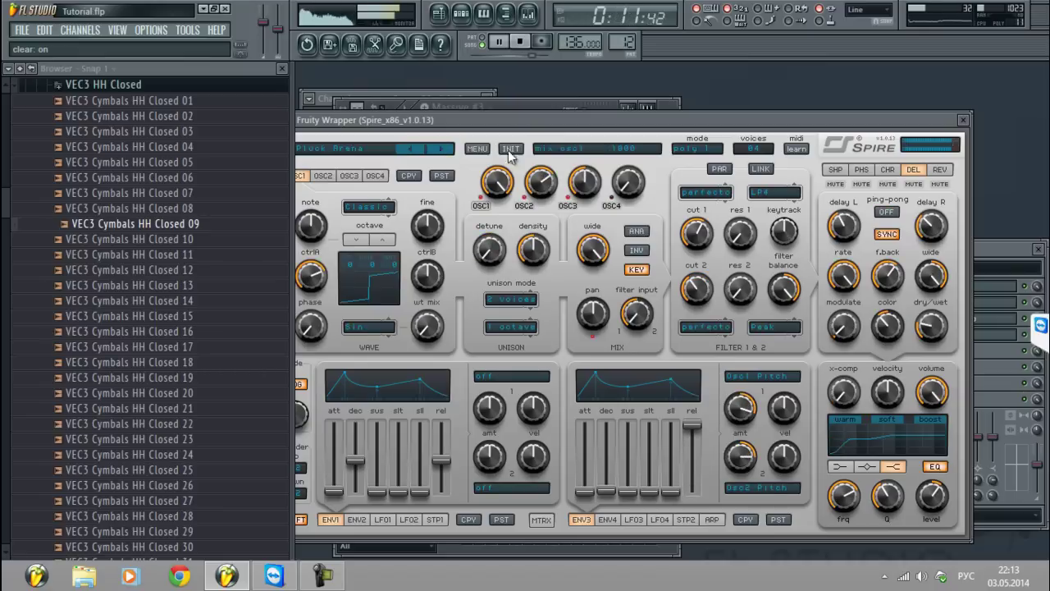
{"action": "left_click", "coordinate": [549, 104]}
{"action": "left_click", "coordinate": [964, 121]}
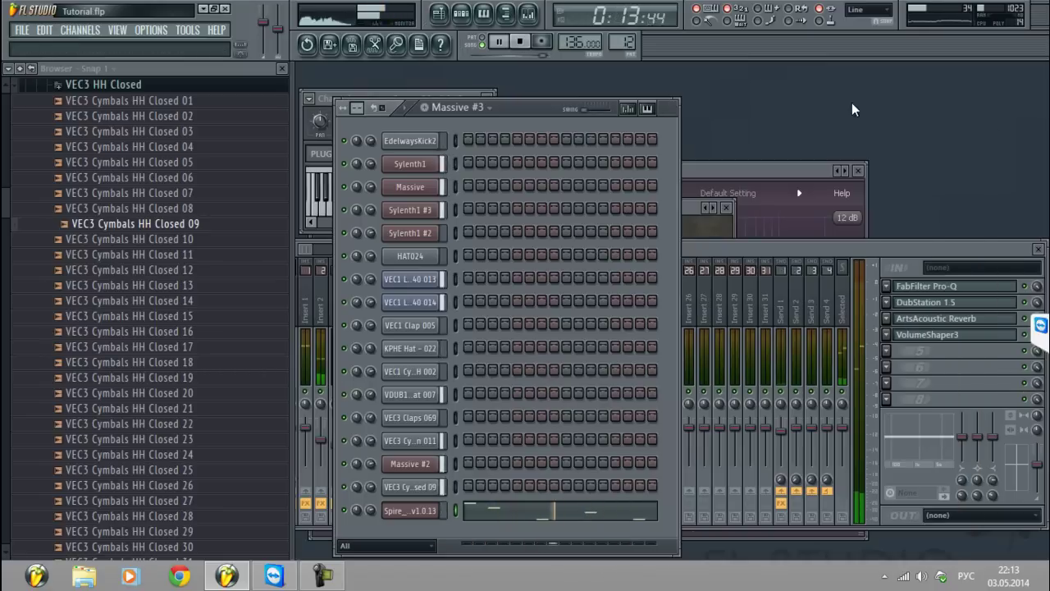
Route the Spire channel to mixer track 16, lower that track's volume slightly, and stop playback
{"action": "left_click", "coordinate": [414, 511]}
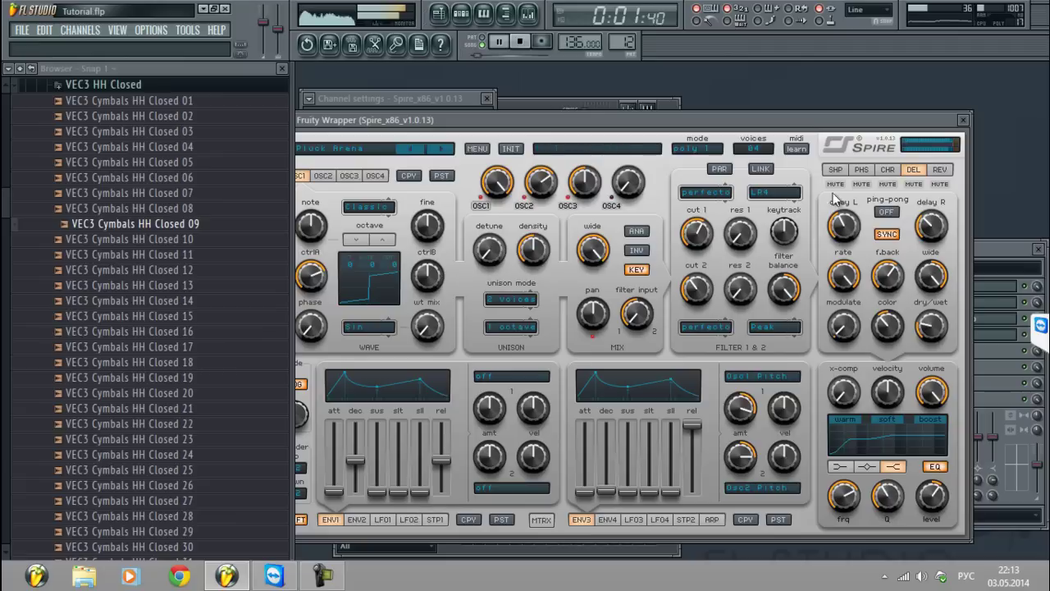
{"action": "left_click", "coordinate": [964, 120]}
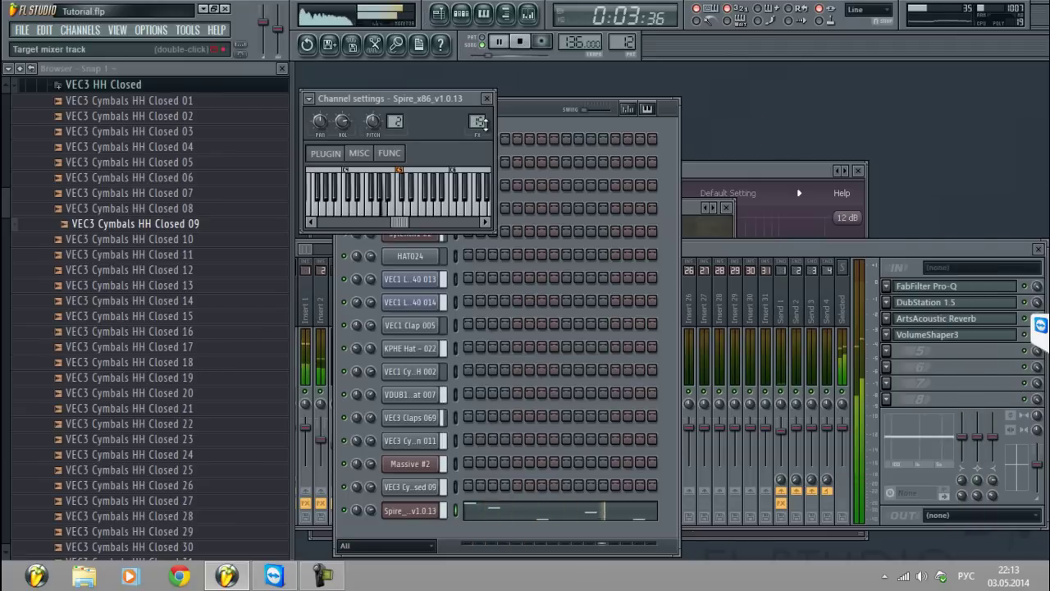
{"action": "left_click", "coordinate": [478, 121]}
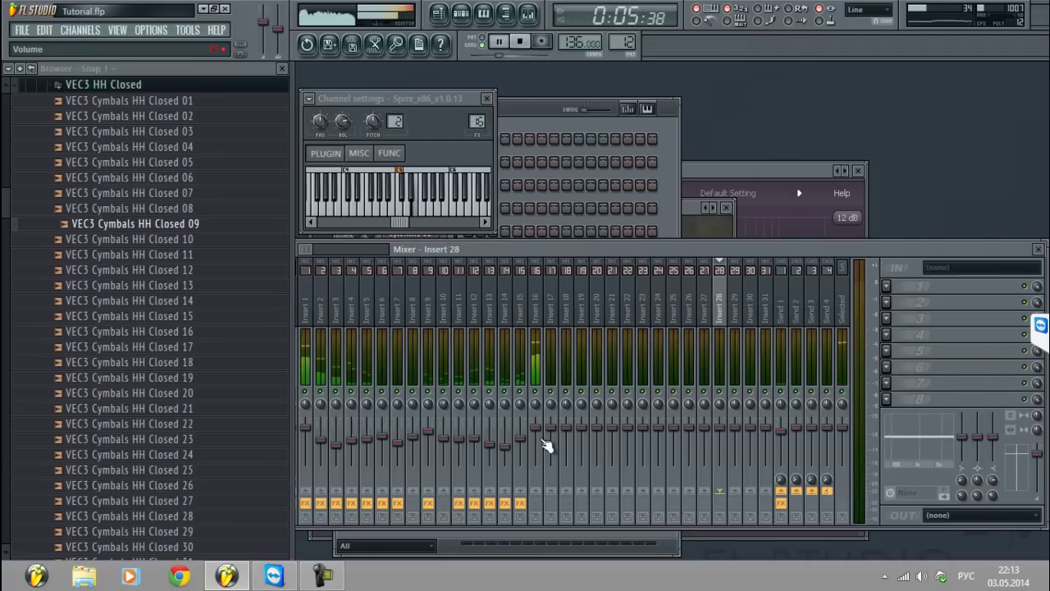
{"action": "left_click", "coordinate": [743, 96]}
{"action": "key", "text": "space"}
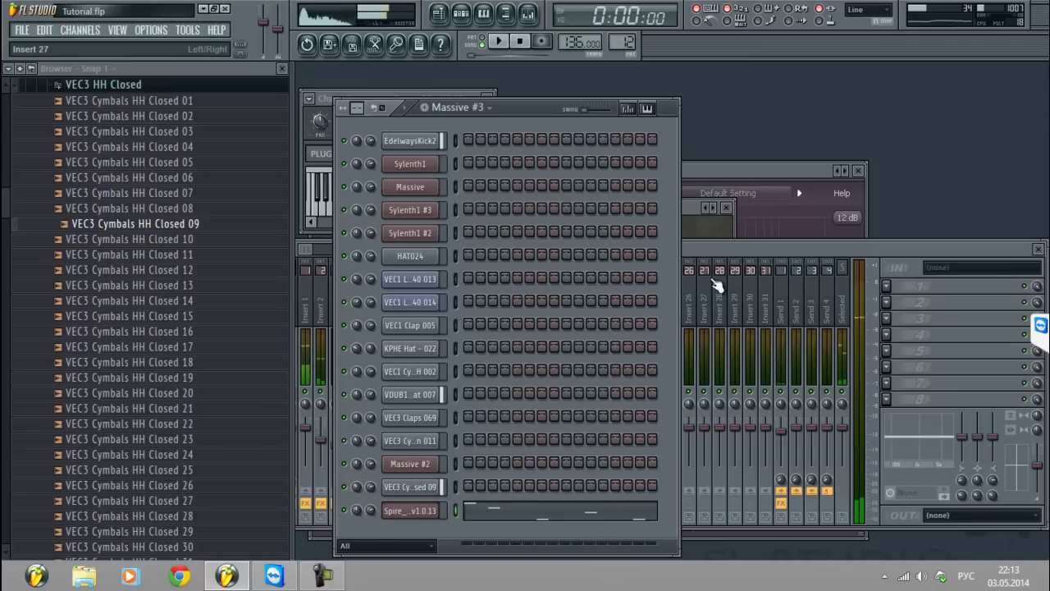
{"action": "left_click", "coordinate": [714, 251]}
{"action": "left_click", "coordinate": [726, 128]}
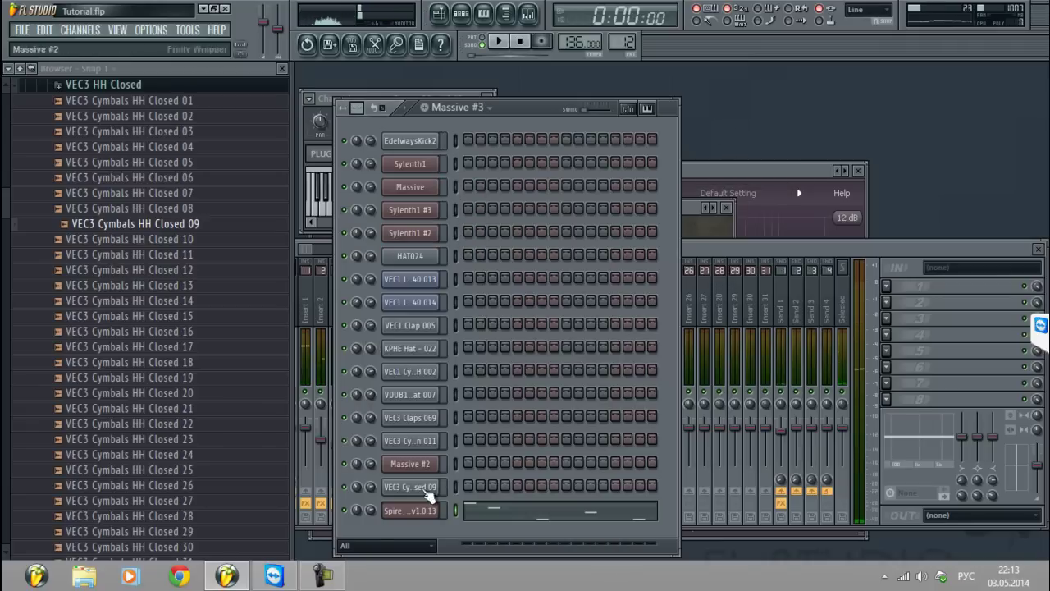
Replace the Spire channel with a Massive instrument
{"action": "right_click", "coordinate": [430, 516]}
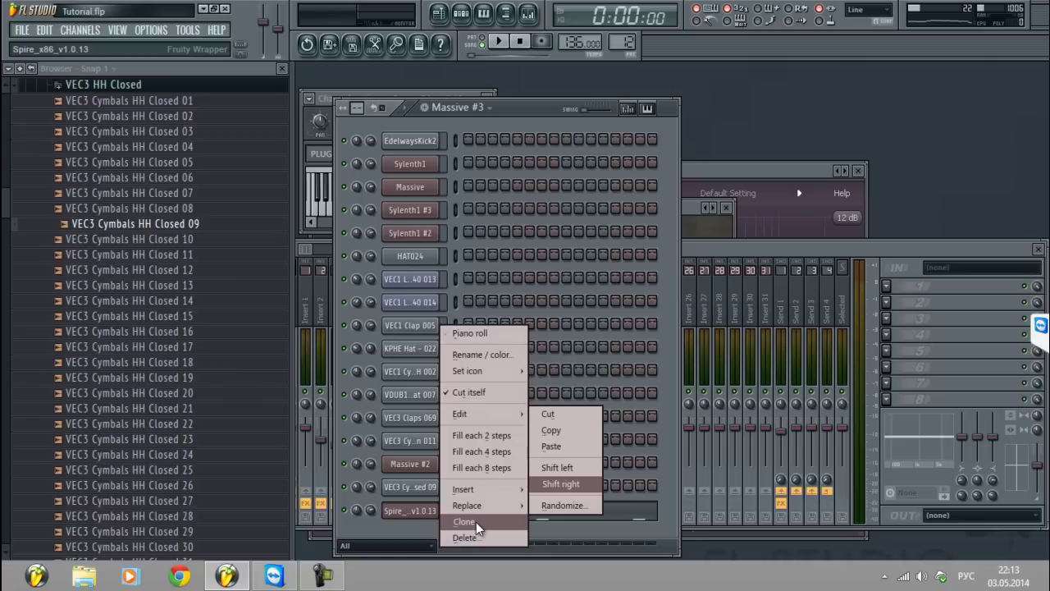
{"action": "mouse_move", "coordinate": [480, 505]}
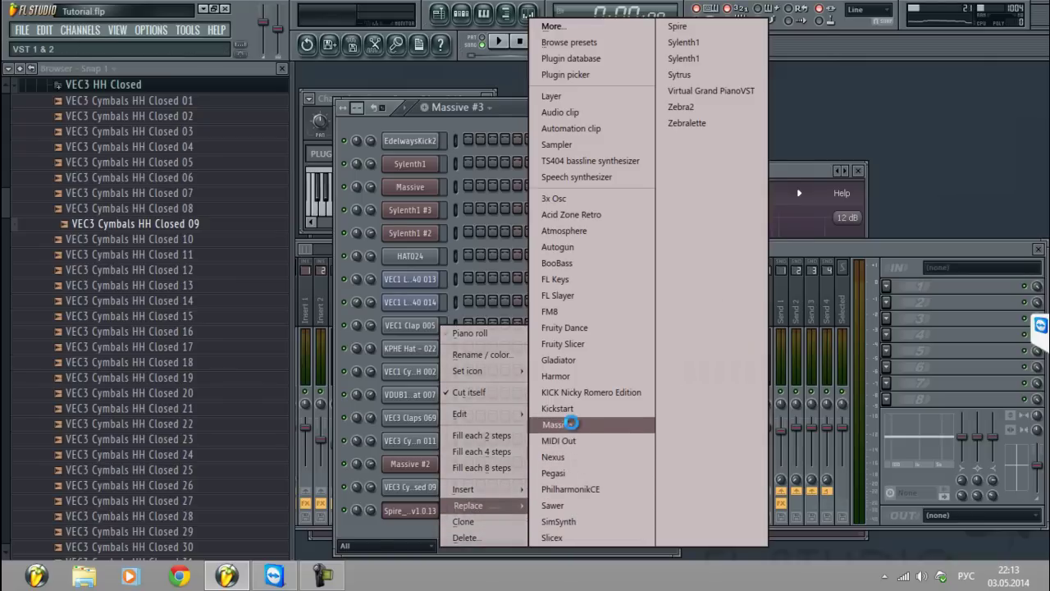
{"action": "left_click", "coordinate": [603, 424]}
Audition the Keys - Fusion preset in Massive and settle on the Lead - Aurora preset
{"action": "left_click", "coordinate": [626, 147]}
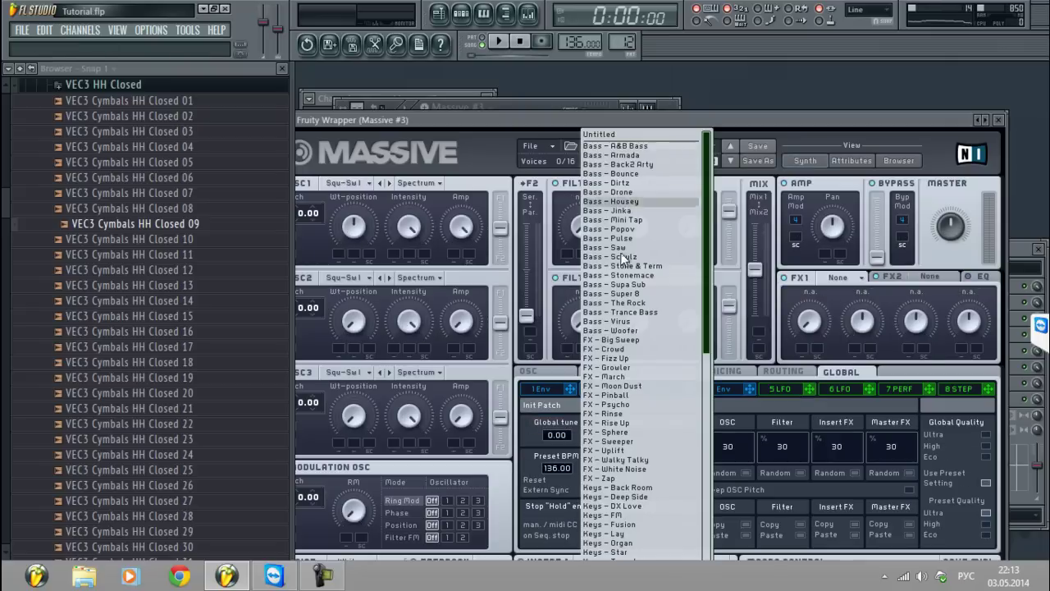
{"action": "left_click_drag", "start_coordinate": [702, 274], "coordinate": [710, 304]}
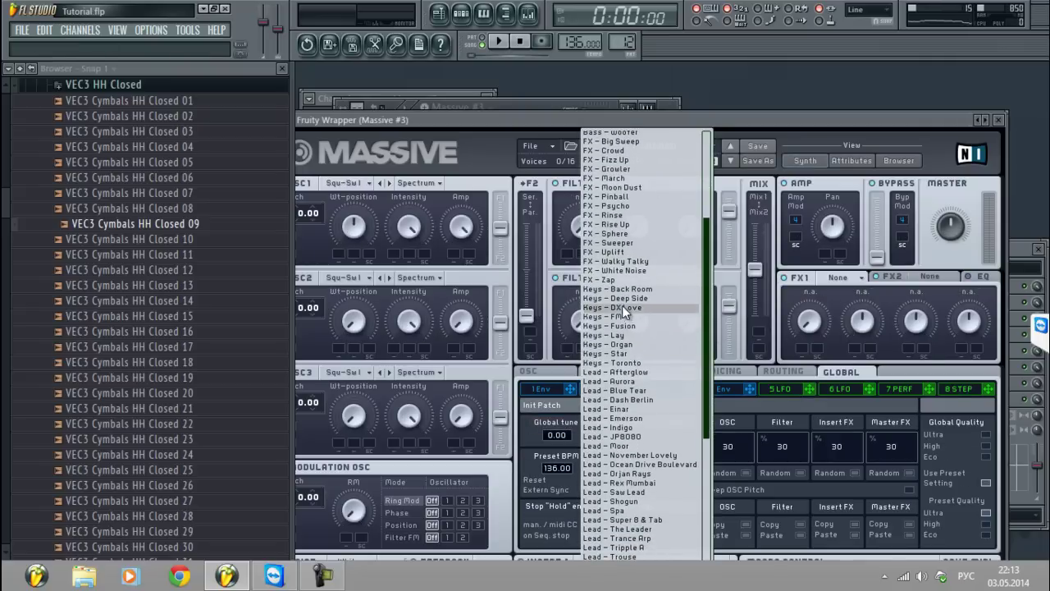
{"action": "left_click", "coordinate": [597, 327]}
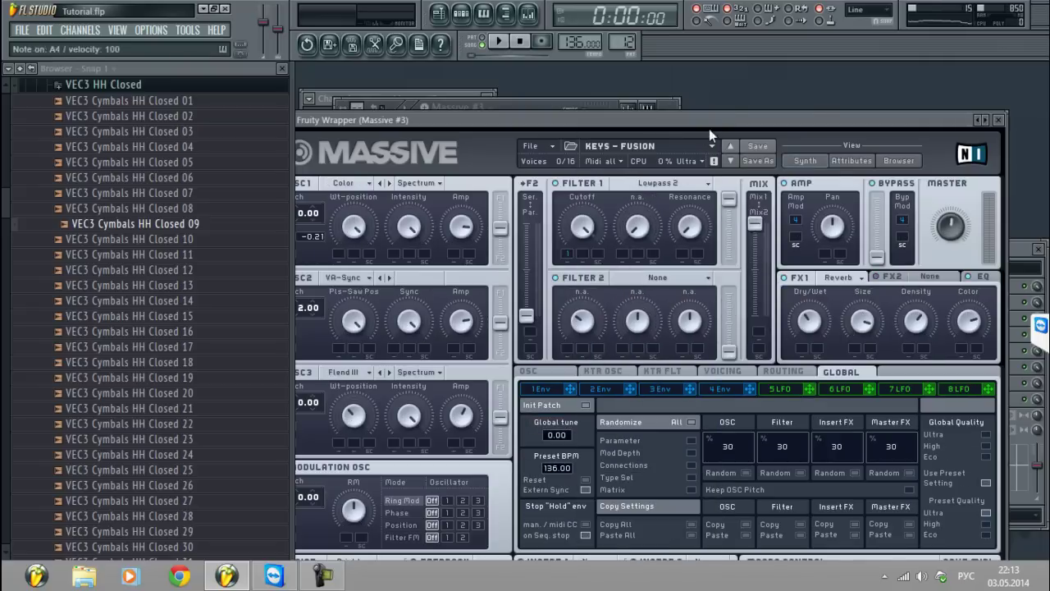
{"action": "left_click", "coordinate": [648, 145]}
{"action": "left_click_drag", "start_coordinate": [710, 150], "coordinate": [708, 275]}
{"action": "left_click", "coordinate": [632, 300]}
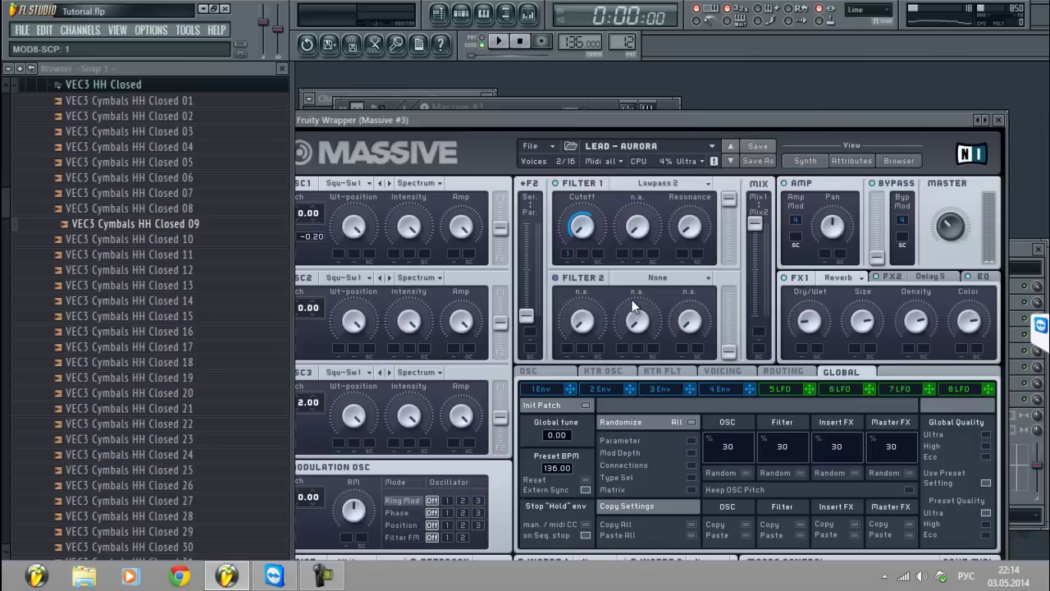
Delete all notes from the Massive #3 channel's piano roll and close the piano roll
{"action": "key", "text": "F6"}
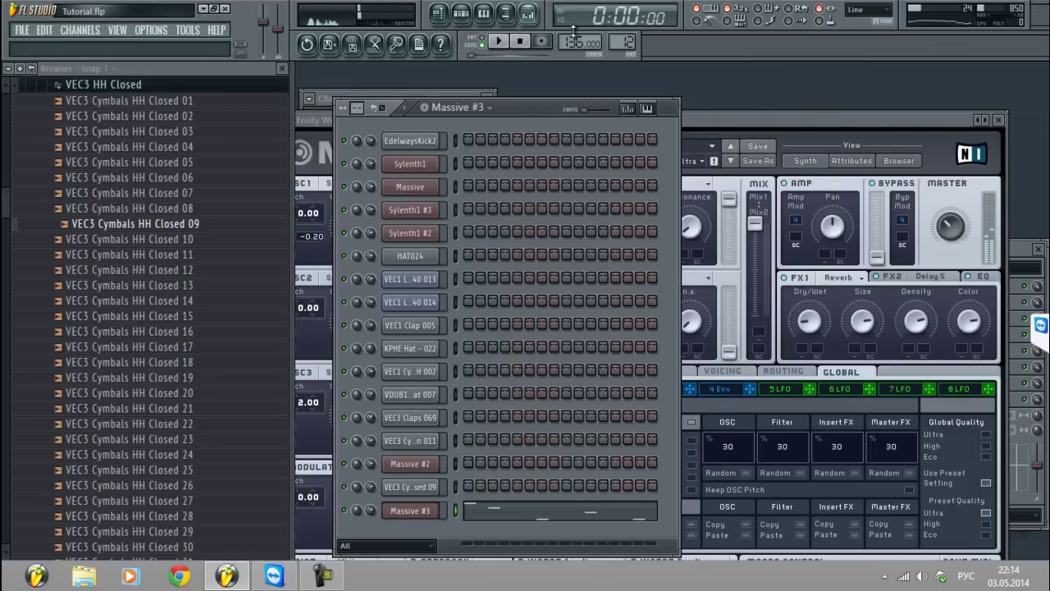
{"action": "left_click", "coordinate": [509, 519]}
{"action": "key", "text": "ctrl+a"}
{"action": "key", "text": "Delete"}
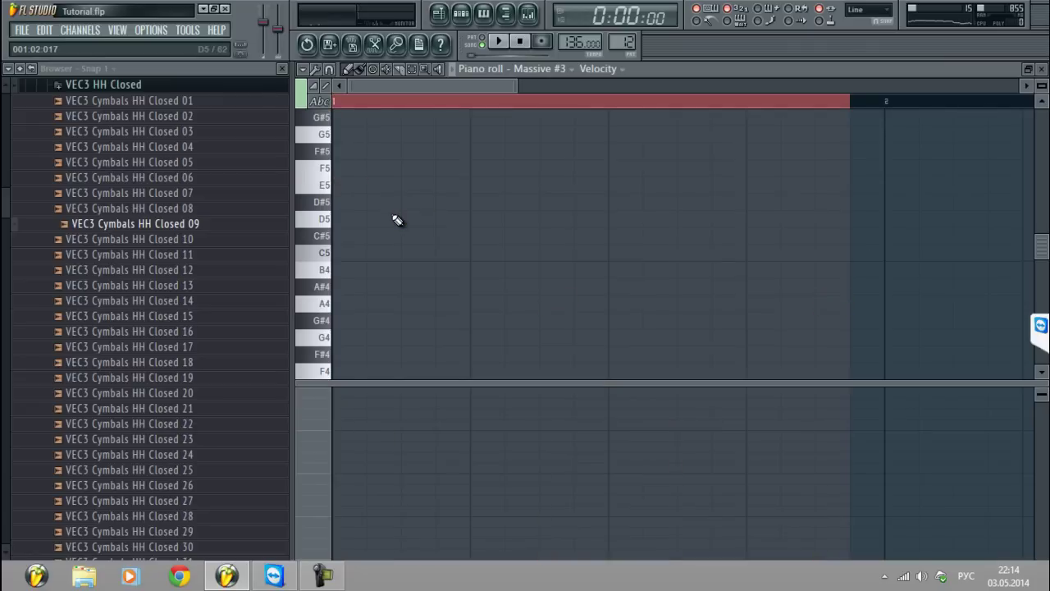
{"action": "left_click", "coordinate": [1030, 69]}
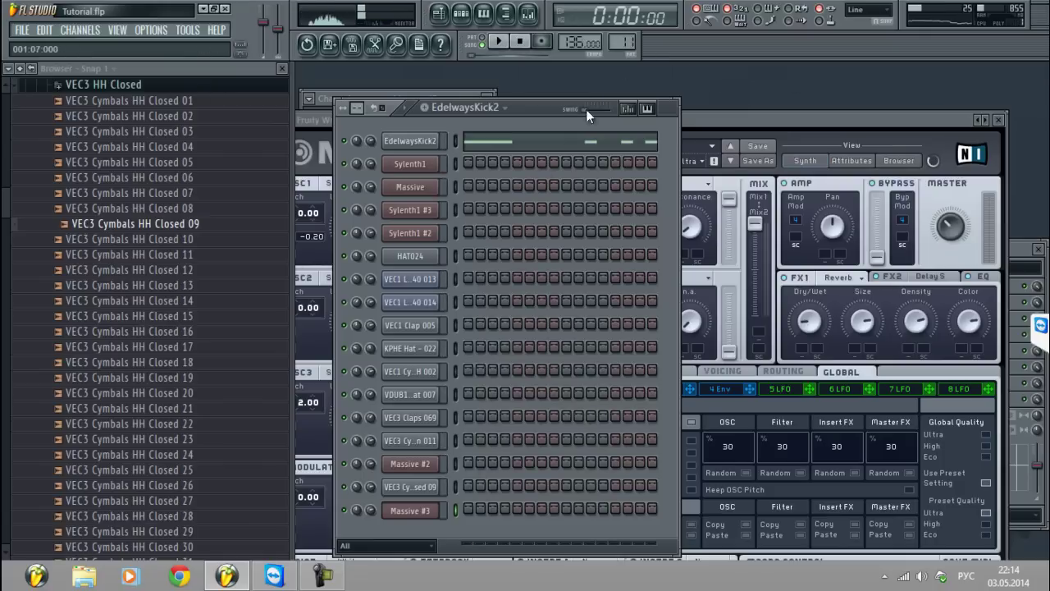
Switch to Pattern 10 and adjust the ArtsAcoustic Reverb mix level on mixer Insert 15, checking it in playback
{"action": "scroll", "coordinate": [615, 50], "scroll_direction": "down", "scroll_amount": 1}
{"action": "left_click_drag", "start_coordinate": [1025, 250], "coordinate": [1005, 197]}
{"action": "left_click", "coordinate": [502, 261]}
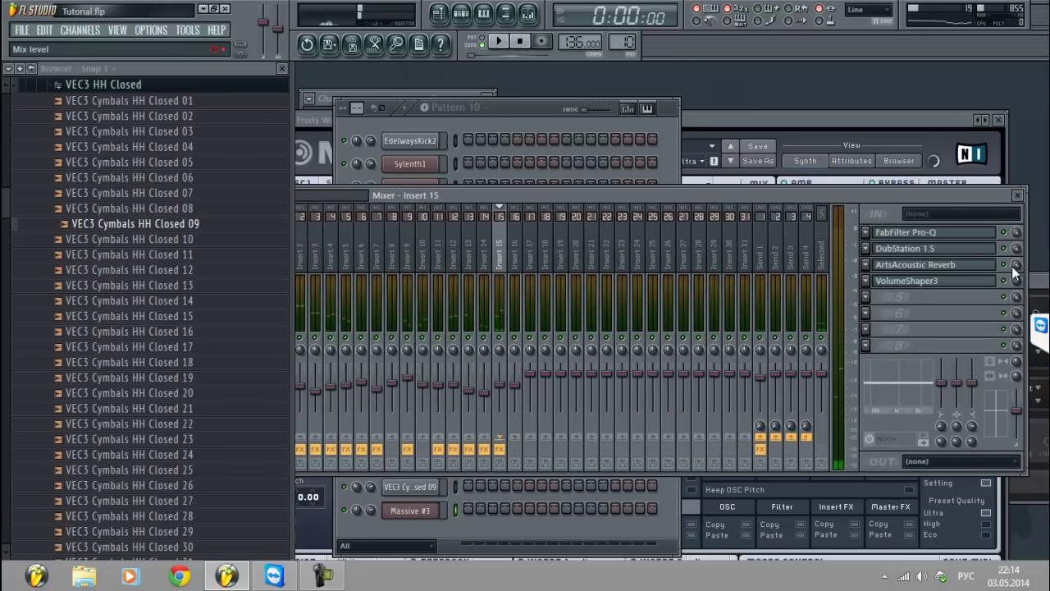
{"action": "left_click_drag", "start_coordinate": [1016, 272], "coordinate": [1014, 298]}
{"action": "key", "text": "space"}
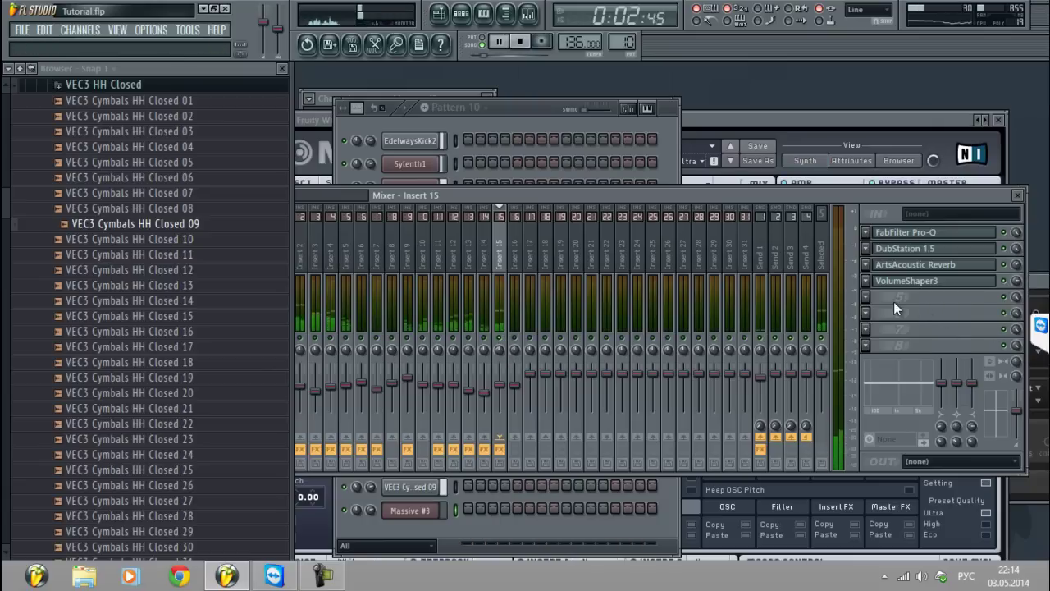
{"action": "key", "text": "space"}
Add VoxengoAudioDelay to slot 5 of Insert 15, ahead of VolumeShaper3, set its left delay to 10 ms, and play the song
{"action": "left_click_drag", "start_coordinate": [919, 280], "coordinate": [865, 325]}
{"action": "left_click", "coordinate": [866, 297]}
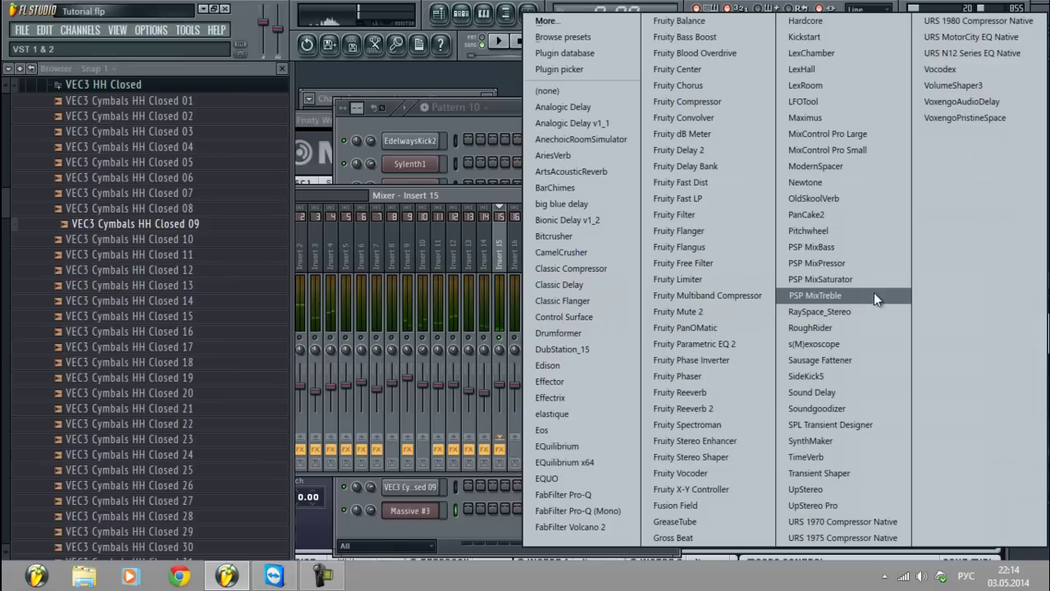
{"action": "left_click", "coordinate": [952, 118]}
{"action": "scroll", "coordinate": [561, 442], "scroll_direction": "down", "scroll_amount": 1}
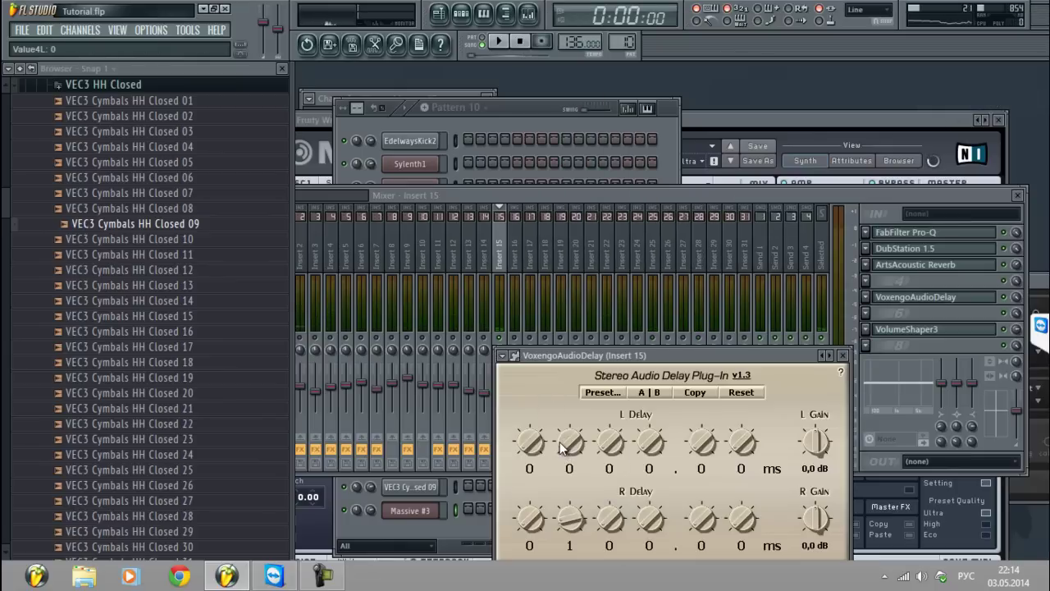
{"action": "scroll", "coordinate": [609, 444], "scroll_direction": "up", "scroll_amount": 1}
{"action": "key", "text": "space"}
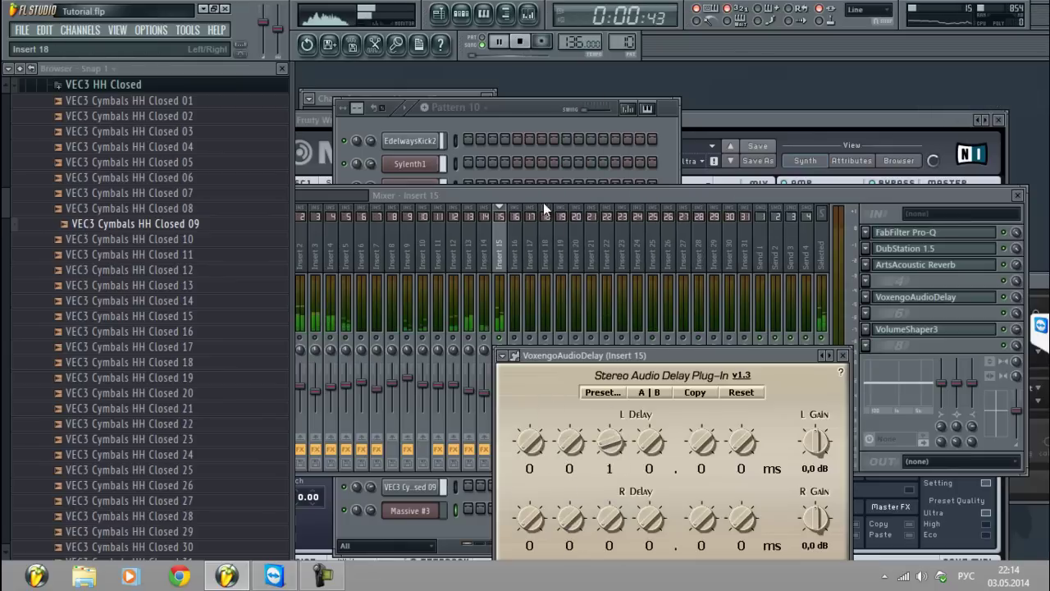
{"action": "left_click_drag", "start_coordinate": [545, 195], "coordinate": [548, 181]}
Set the filter control cutoff of Sylenth1 #2 to 699.93 Hz, audition it, and close the synth window
{"action": "left_click", "coordinate": [675, 118]}
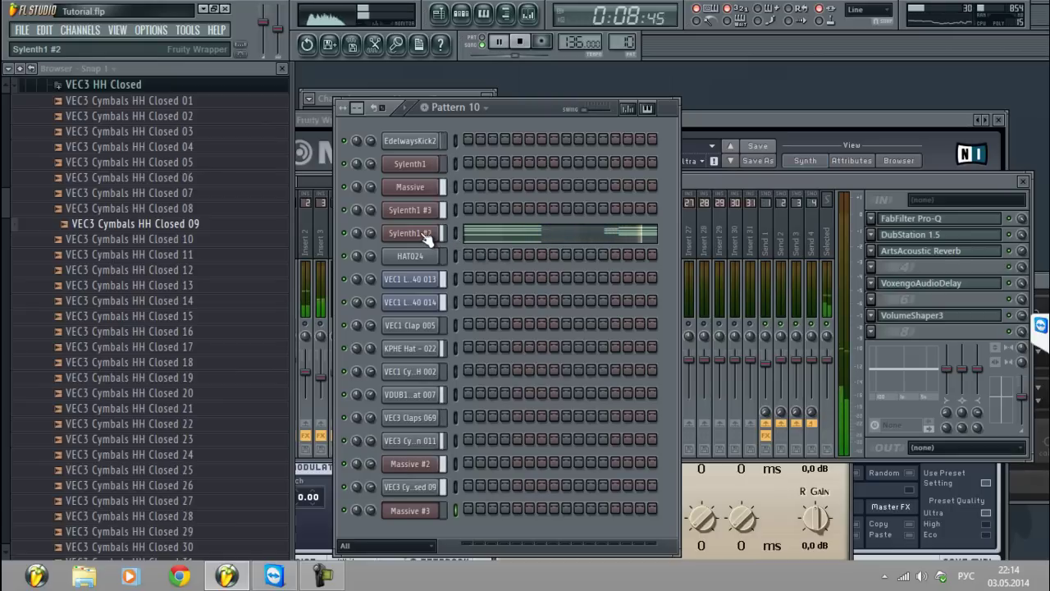
{"action": "key", "text": "space"}
{"action": "left_click", "coordinate": [421, 233]}
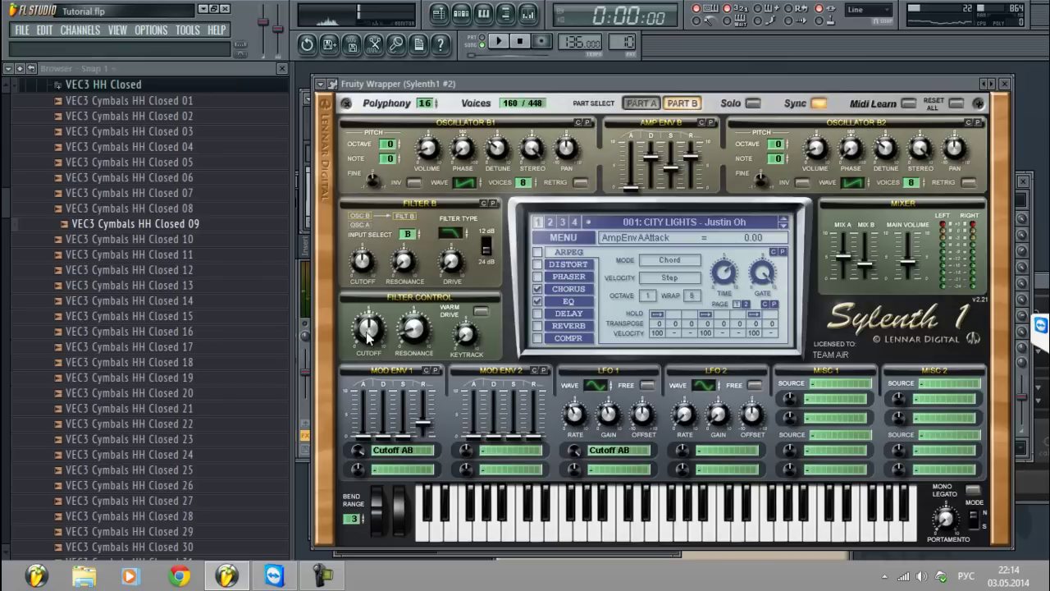
{"action": "left_click_drag", "start_coordinate": [367, 333], "coordinate": [366, 324]}
{"action": "key", "text": "space"}
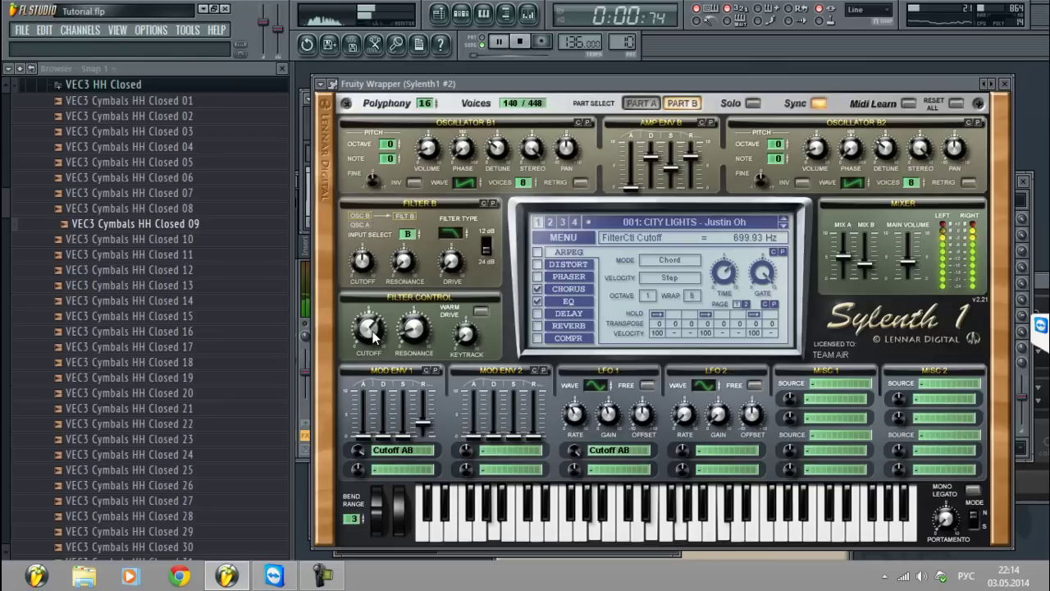
{"action": "left_click", "coordinate": [1006, 84]}
{"action": "left_click_drag", "start_coordinate": [933, 183], "coordinate": [926, 159]}
{"action": "key", "text": "space"}
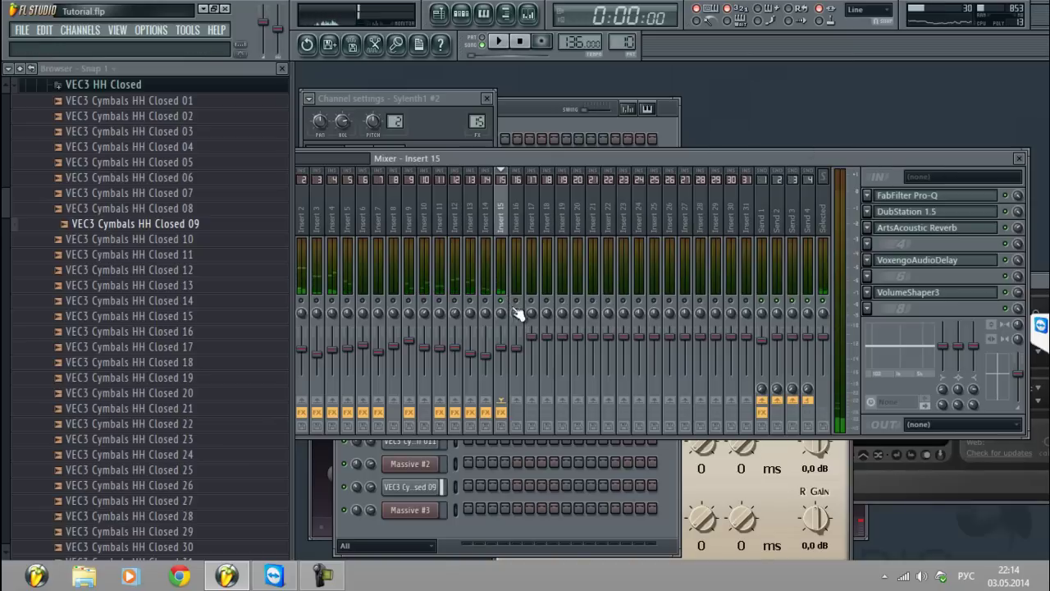
In FabFilter Pro-Q on Insert 15, raise the bell near 1 kHz slightly and the 11403 Hz bell to +3.61 dB
{"action": "left_click", "coordinate": [934, 203]}
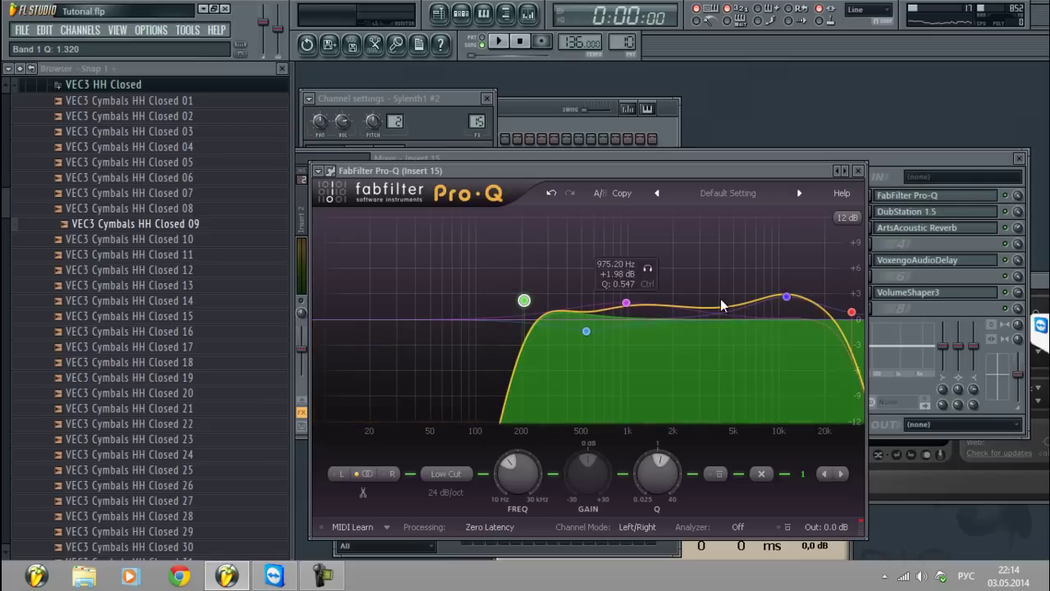
{"action": "left_click_drag", "start_coordinate": [625, 306], "coordinate": [629, 300]}
{"action": "left_click_drag", "start_coordinate": [787, 296], "coordinate": [788, 290]}
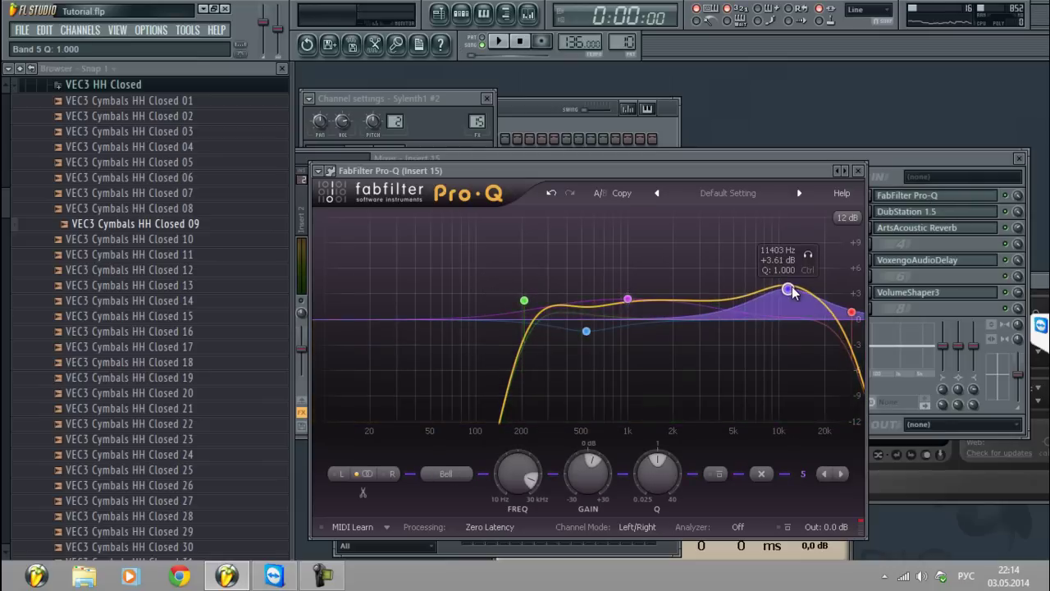
Close the mixer and the VolumeShaper3, Pro-Q and VoxengoAudioDelay windows, and play the song briefly
{"action": "key", "text": "F6"}
{"action": "key", "text": "F9"}
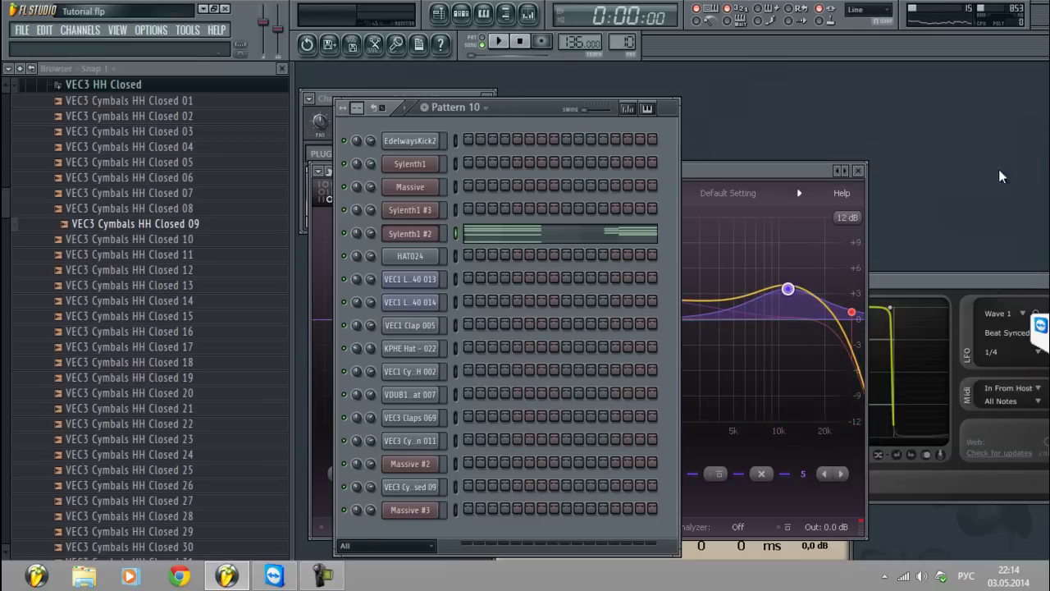
{"action": "left_click_drag", "start_coordinate": [894, 283], "coordinate": [618, 270]}
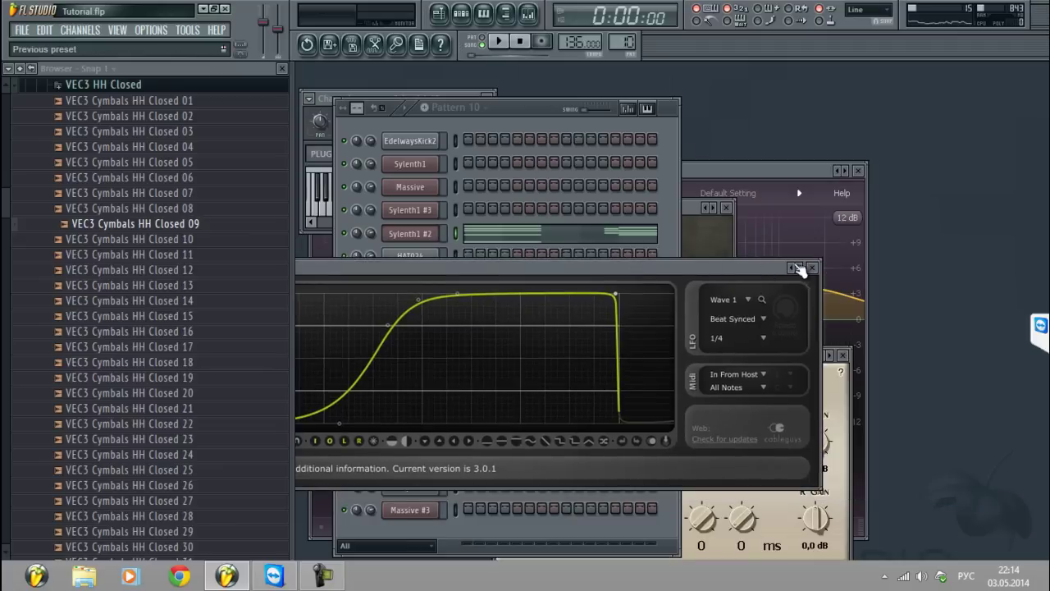
{"action": "left_click", "coordinate": [812, 268]}
{"action": "left_click", "coordinate": [858, 170]}
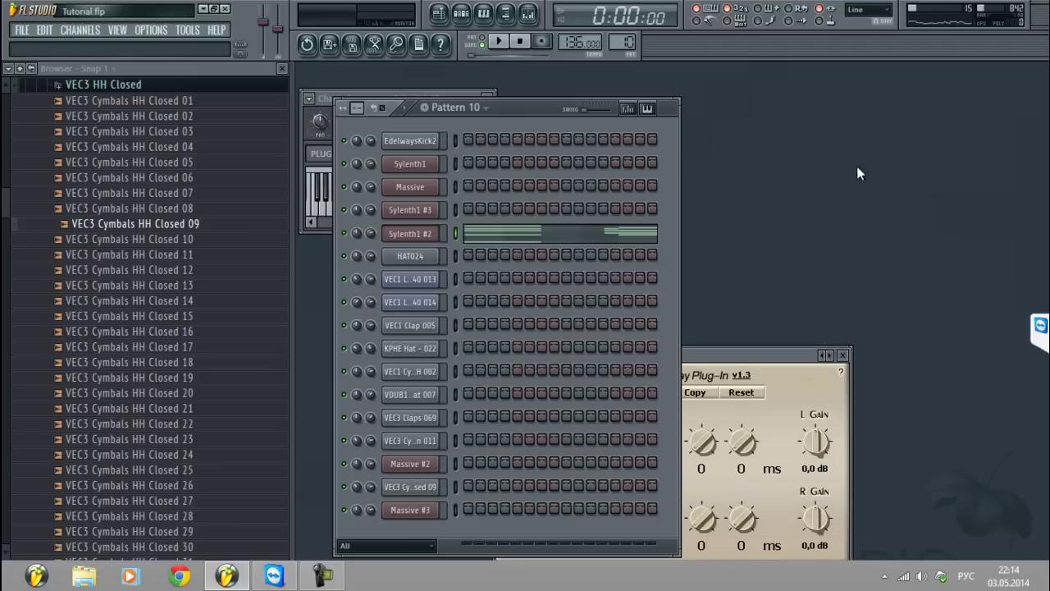
{"action": "left_click", "coordinate": [849, 356]}
{"action": "key", "text": "space"}
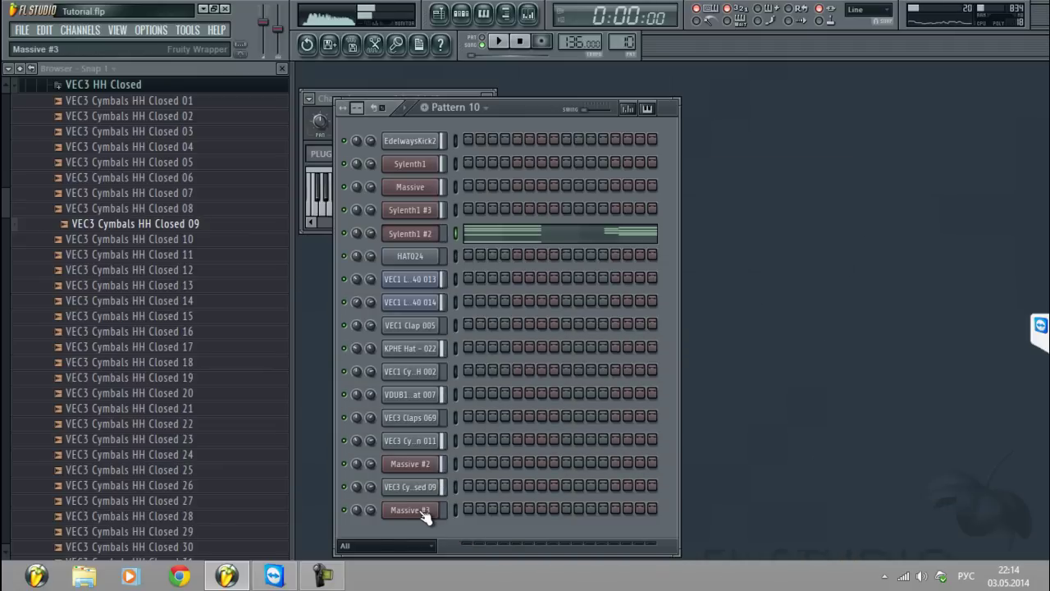
Open the Massive #3 piano roll in Pattern 10 and place a C6 note at the start of bar 1
{"action": "right_click", "coordinate": [410, 511]}
{"action": "left_click", "coordinate": [476, 333]}
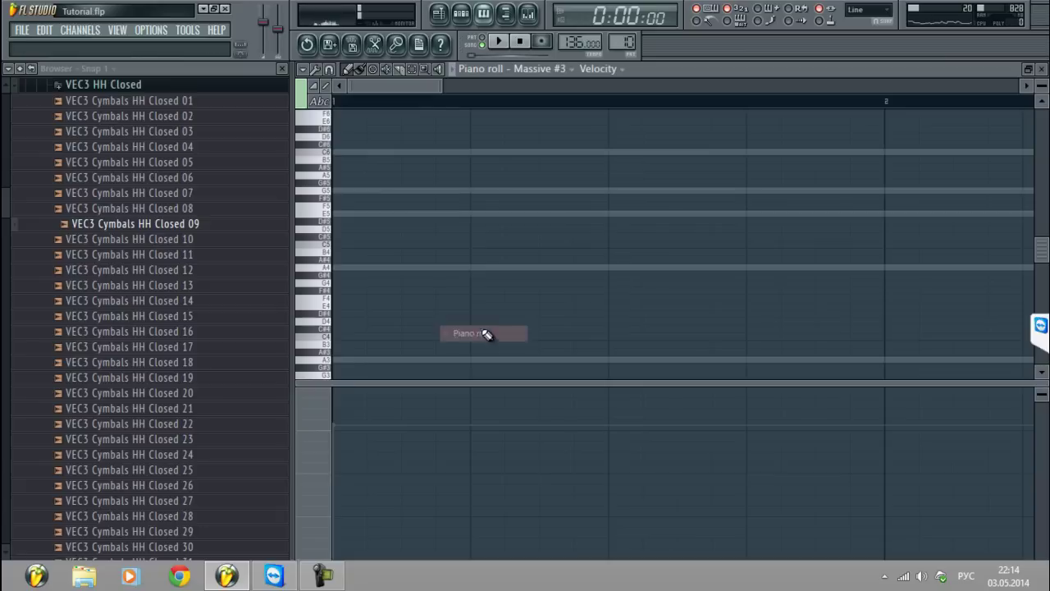
{"action": "left_click", "coordinate": [346, 153]}
{"action": "scroll", "coordinate": [366, 110], "scroll_direction": "down", "scroll_amount": 1}
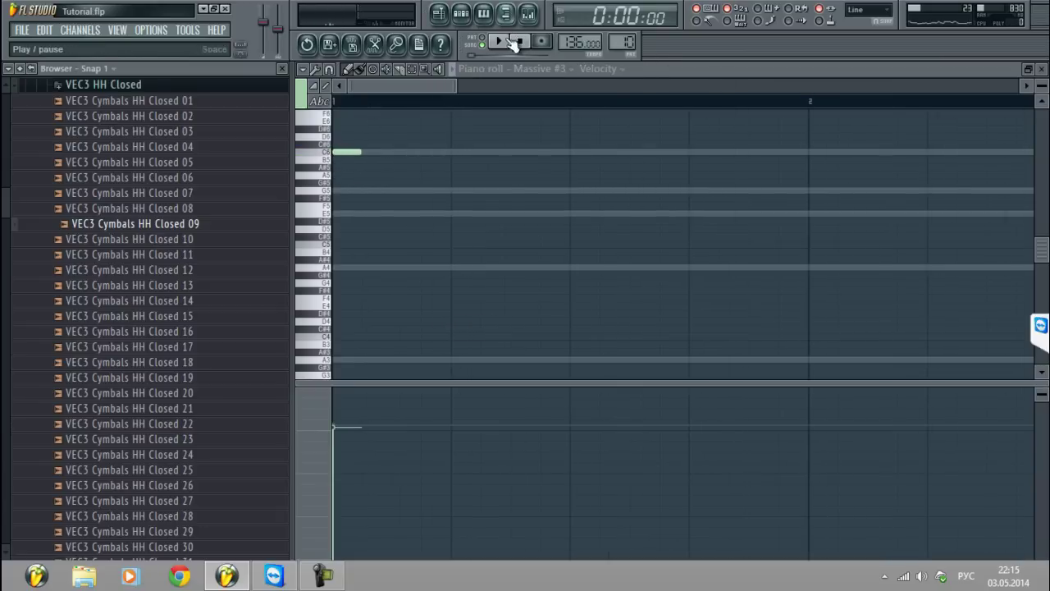
{"action": "left_click", "coordinate": [528, 14]}
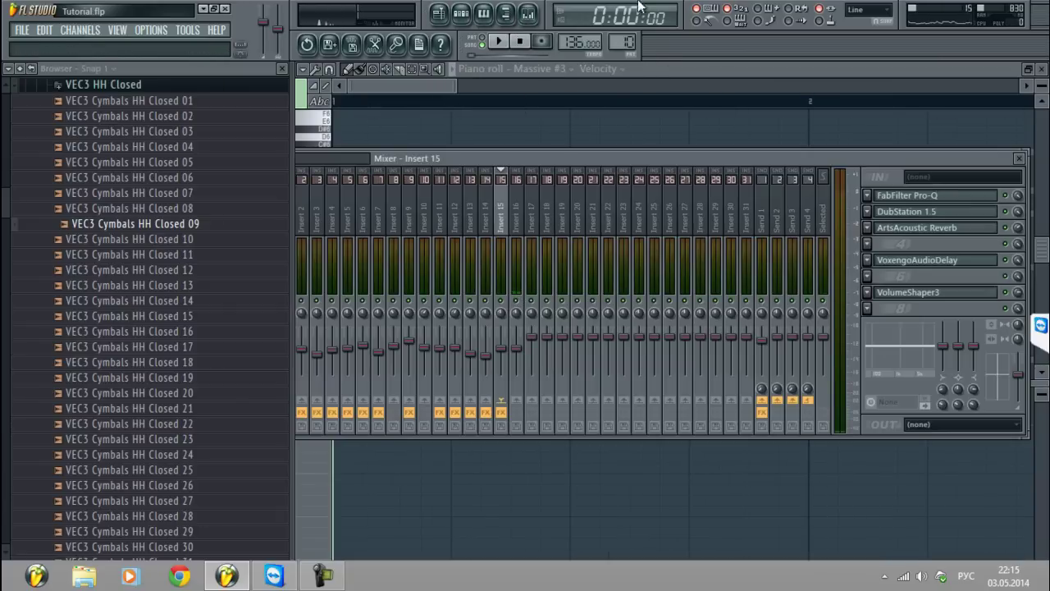
{"action": "left_click", "coordinate": [426, 89]}
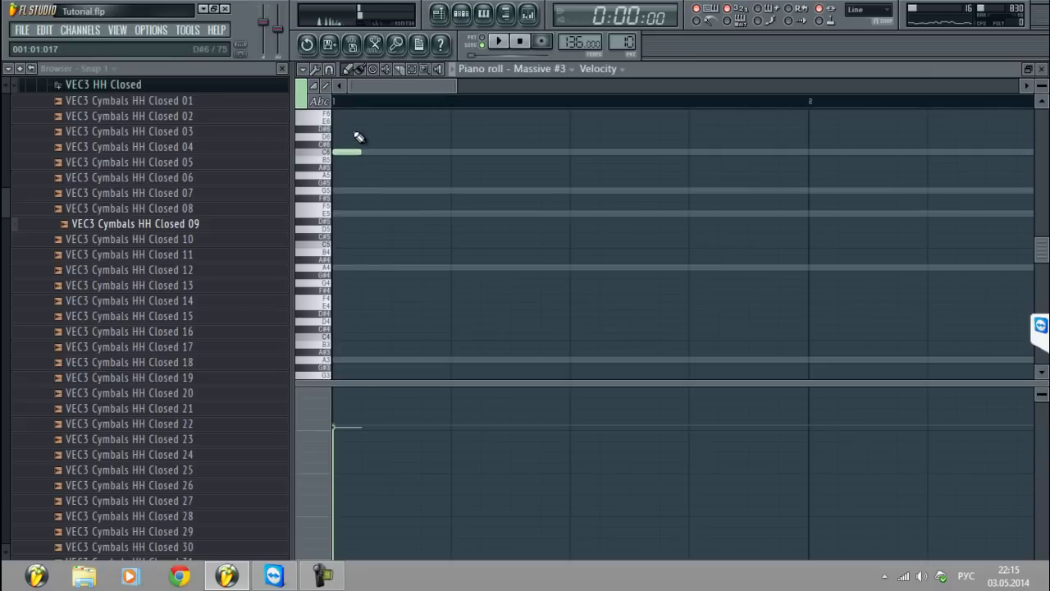
Lengthen the C6 note to two steps and repeat it every three steps to make five notes in bar 1
{"action": "key", "text": "ctrl+a"}
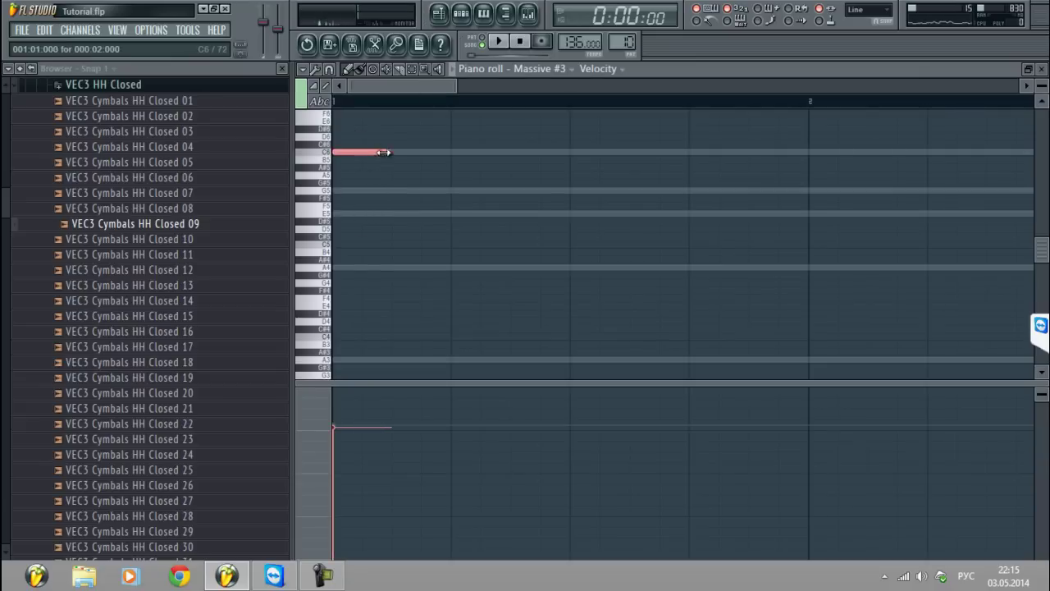
{"action": "left_click", "coordinate": [425, 152]}
{"action": "left_click", "coordinate": [509, 152]}
{"action": "left_click", "coordinate": [600, 154]}
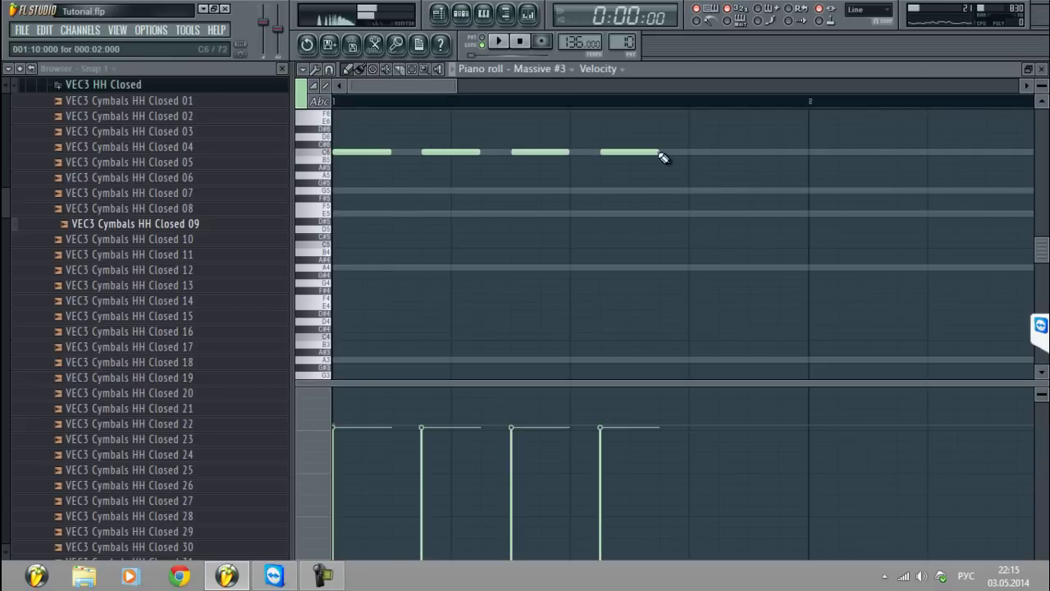
{"action": "left_click", "coordinate": [690, 154]}
Place five more two-step C6 notes in bar 2, starting on the downbeat and spaced three steps apart
{"action": "left_click", "coordinate": [808, 155]}
{"action": "scroll", "coordinate": [777, 103], "scroll_direction": "down", "scroll_amount": 3}
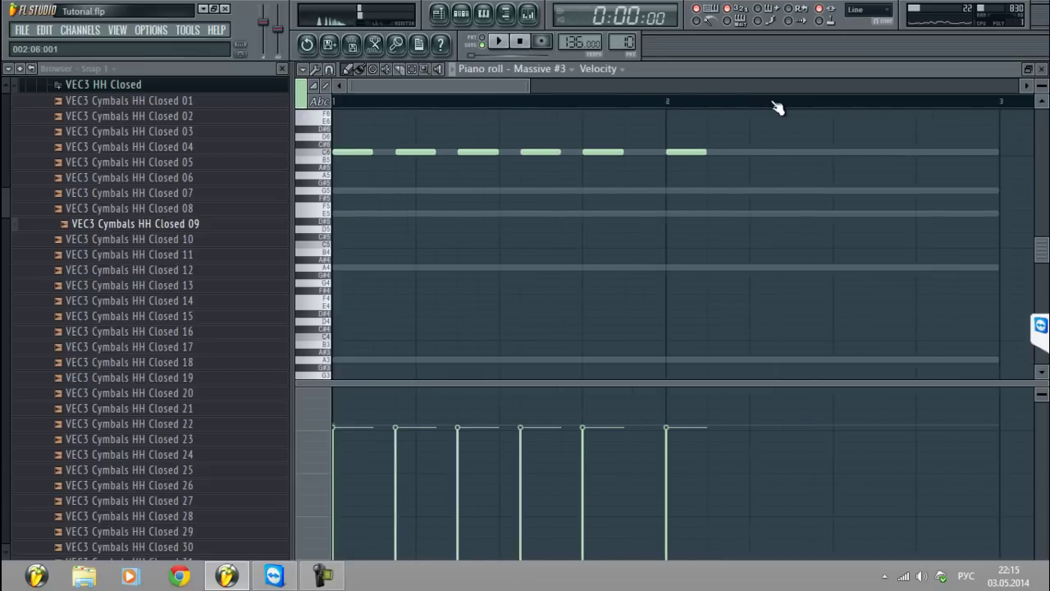
{"action": "left_click", "coordinate": [681, 155]}
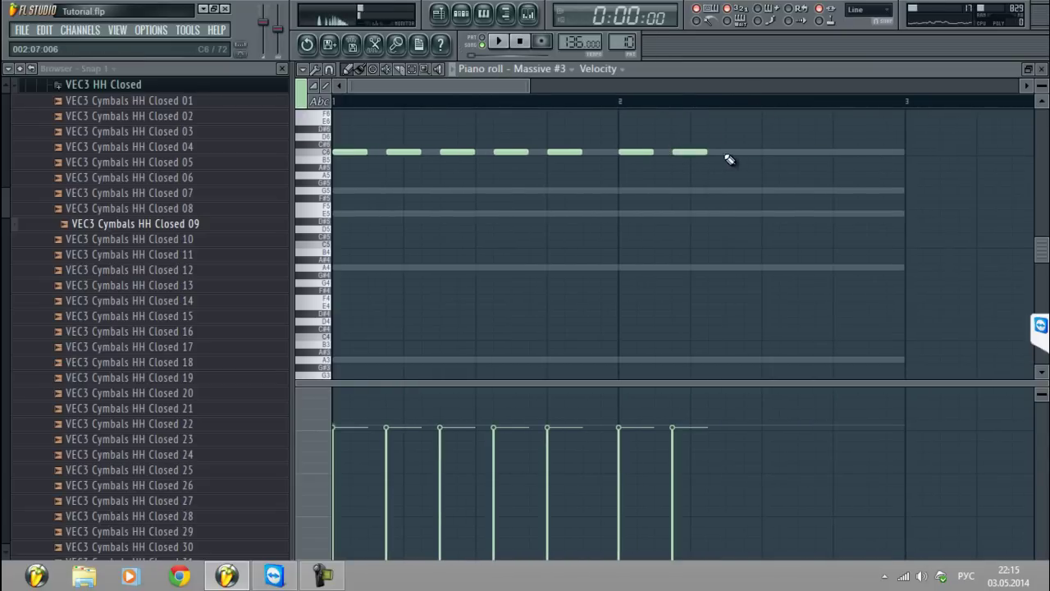
{"action": "left_click", "coordinate": [730, 154]}
{"action": "left_click", "coordinate": [785, 155]}
{"action": "left_click", "coordinate": [837, 155]}
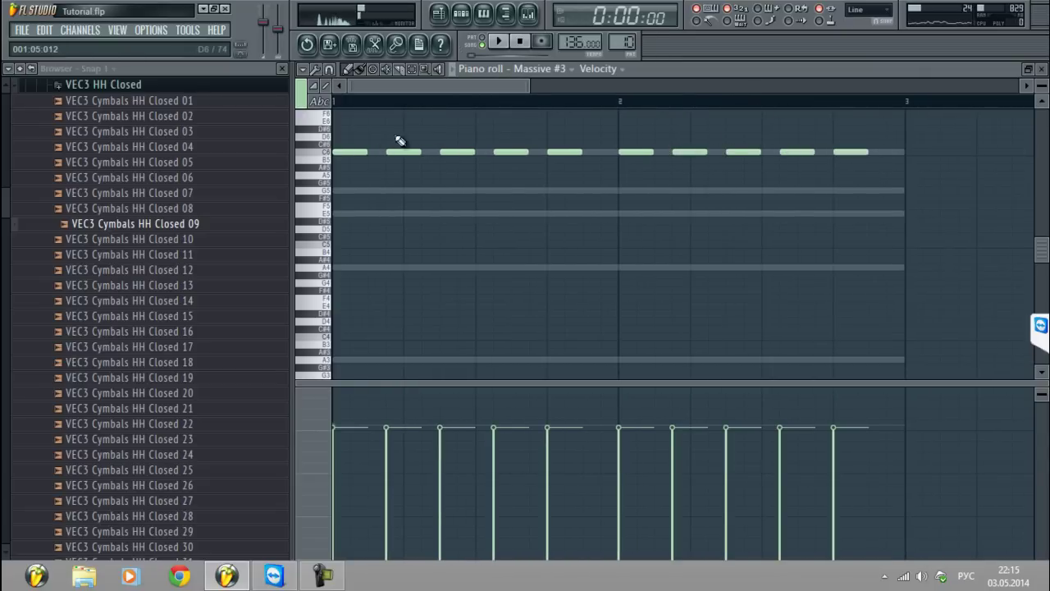
Copy the whole row of C6 notes down to G5, E5, A4 and A3, and close the piano roll
{"action": "left_click_drag", "start_coordinate": [347, 134], "coordinate": [887, 154]}
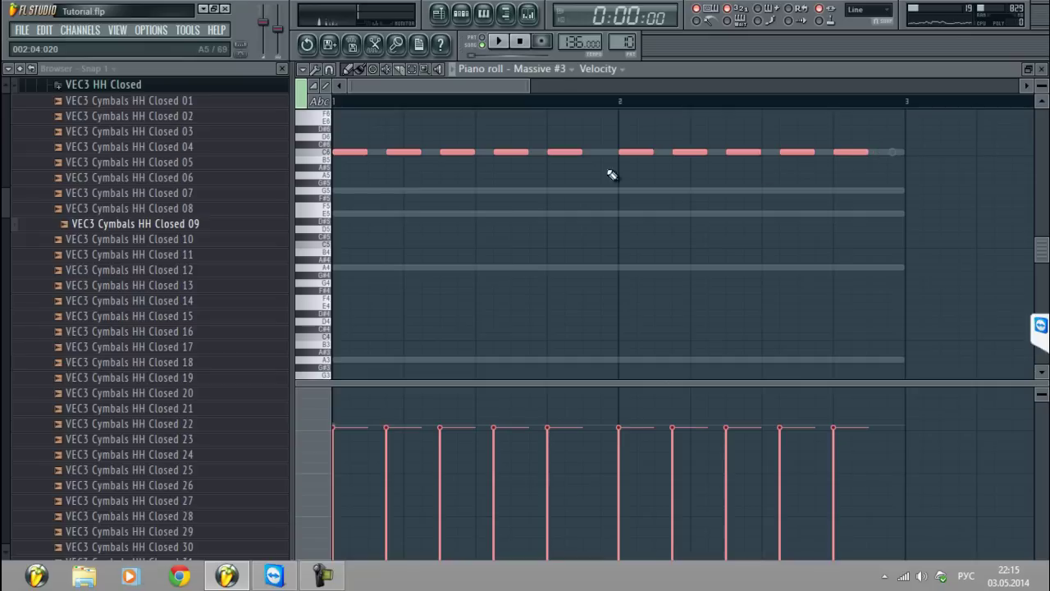
{"action": "left_click_drag", "start_coordinate": [360, 155], "coordinate": [354, 192]}
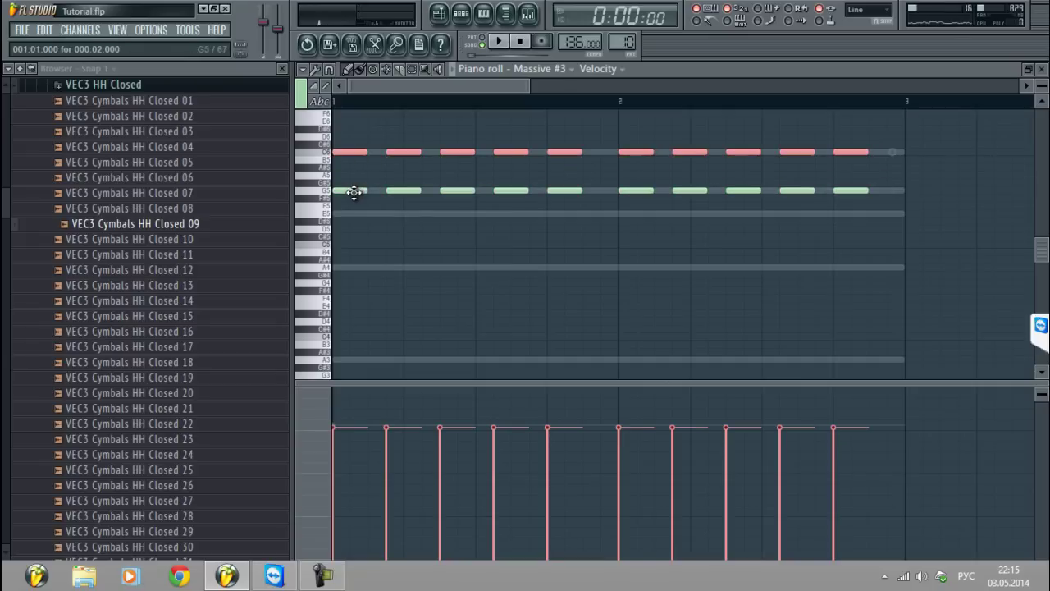
{"action": "left_click_drag", "start_coordinate": [344, 153], "coordinate": [340, 211]}
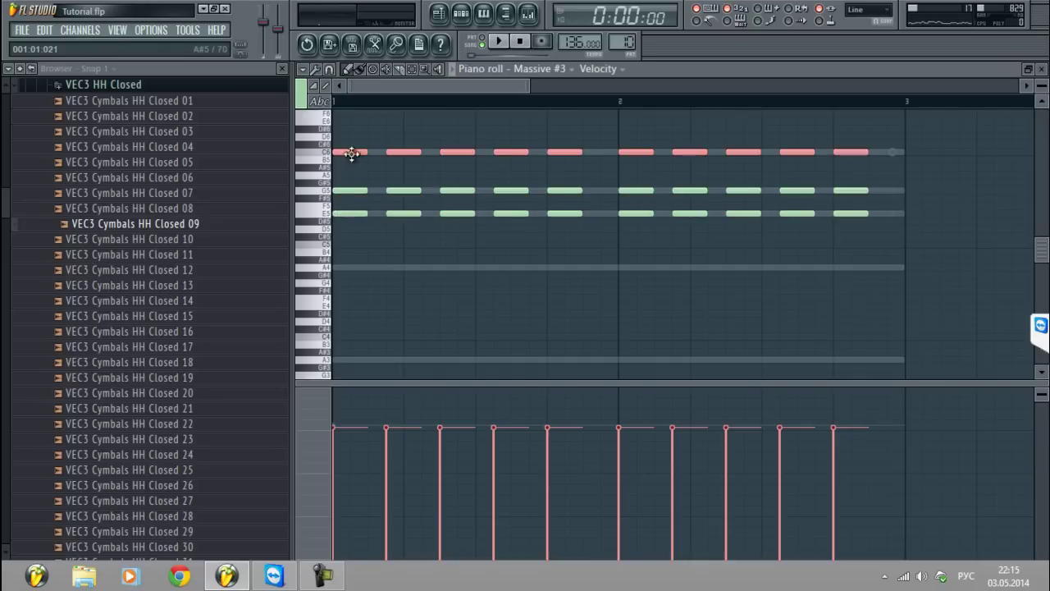
{"action": "left_click_drag", "start_coordinate": [347, 150], "coordinate": [342, 267]}
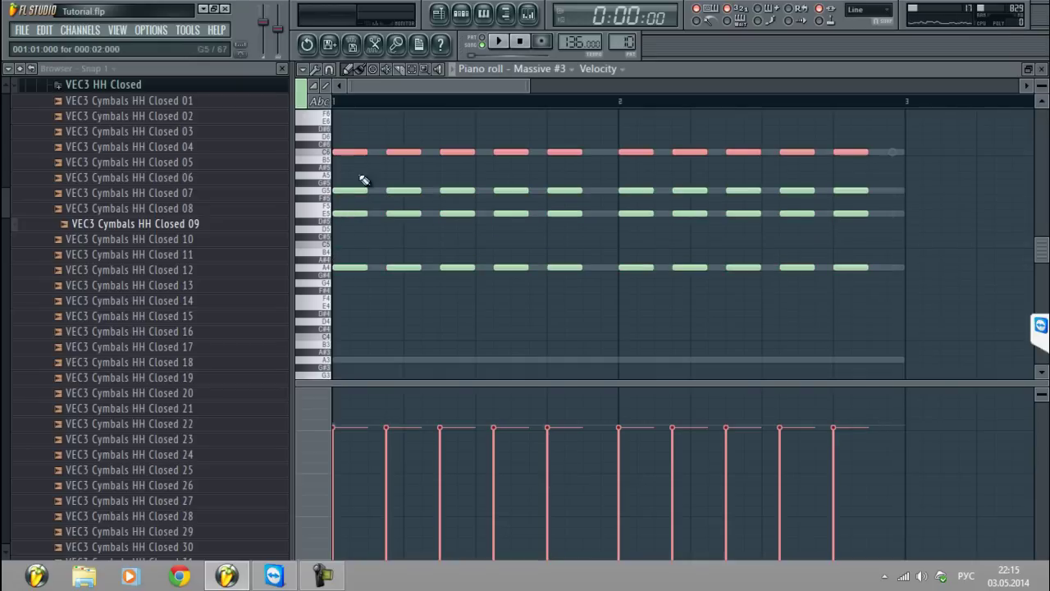
{"action": "left_click_drag", "start_coordinate": [346, 151], "coordinate": [326, 361]}
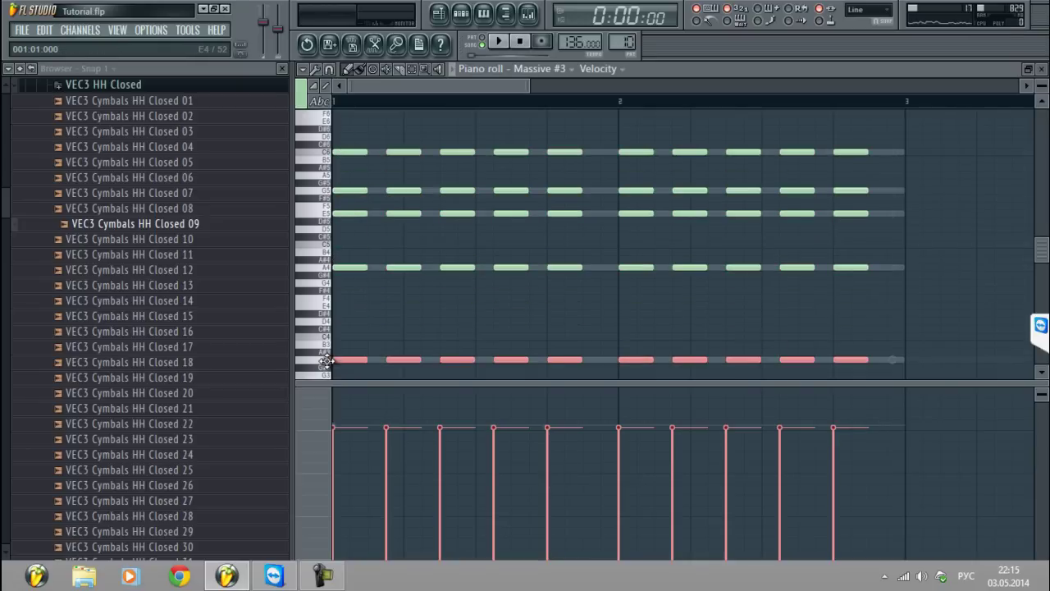
{"action": "left_click", "coordinate": [1042, 70]}
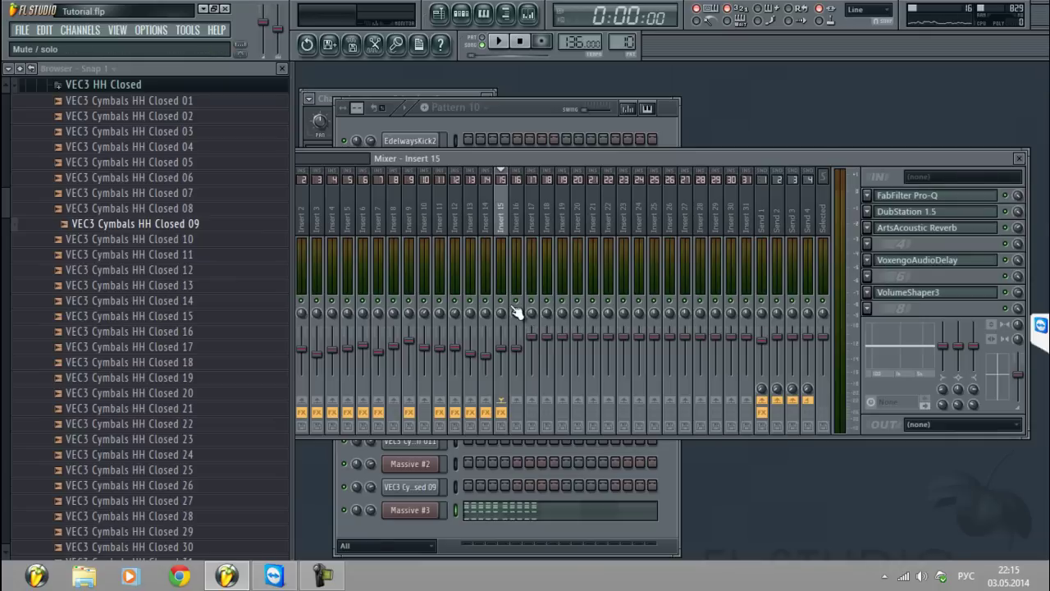
Play the song with Insert 16 selected in the mixer, lower its volume slightly, and stop playback
{"action": "key", "text": "space"}
{"action": "left_click", "coordinate": [519, 224]}
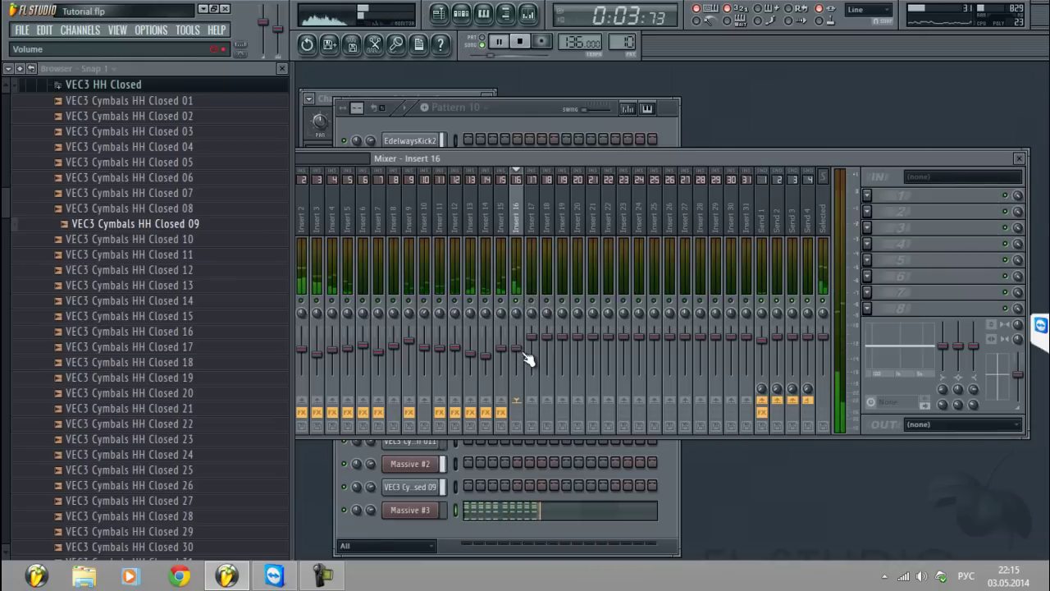
{"action": "key", "text": "space"}
Split Pattern 10 by channel in the channel rack and switch to the resulting Massive #3 pattern
{"action": "key", "text": "F6"}
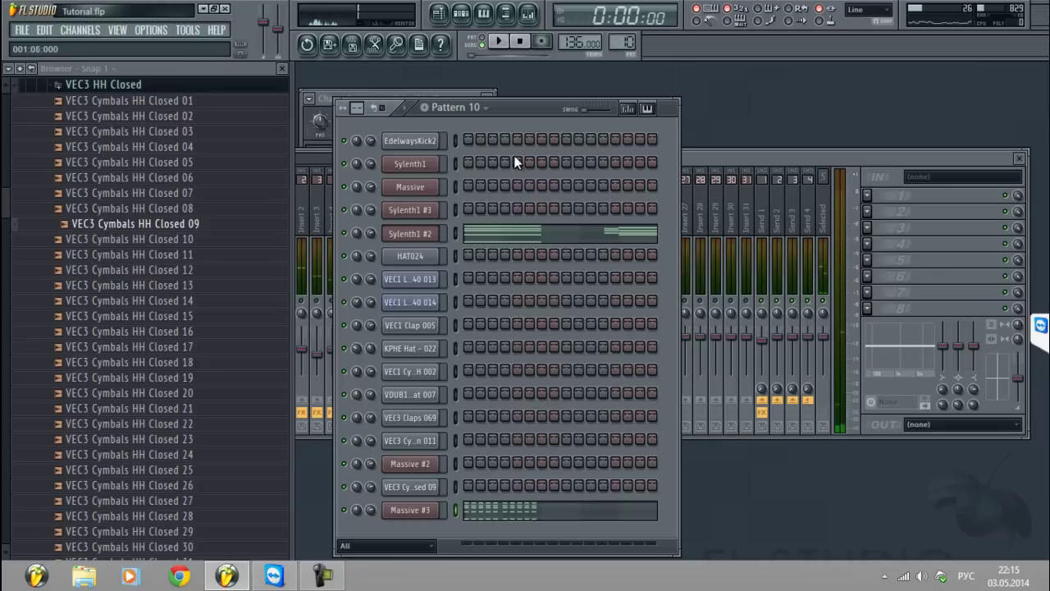
{"action": "left_click", "coordinate": [486, 107]}
{"action": "left_click", "coordinate": [578, 286]}
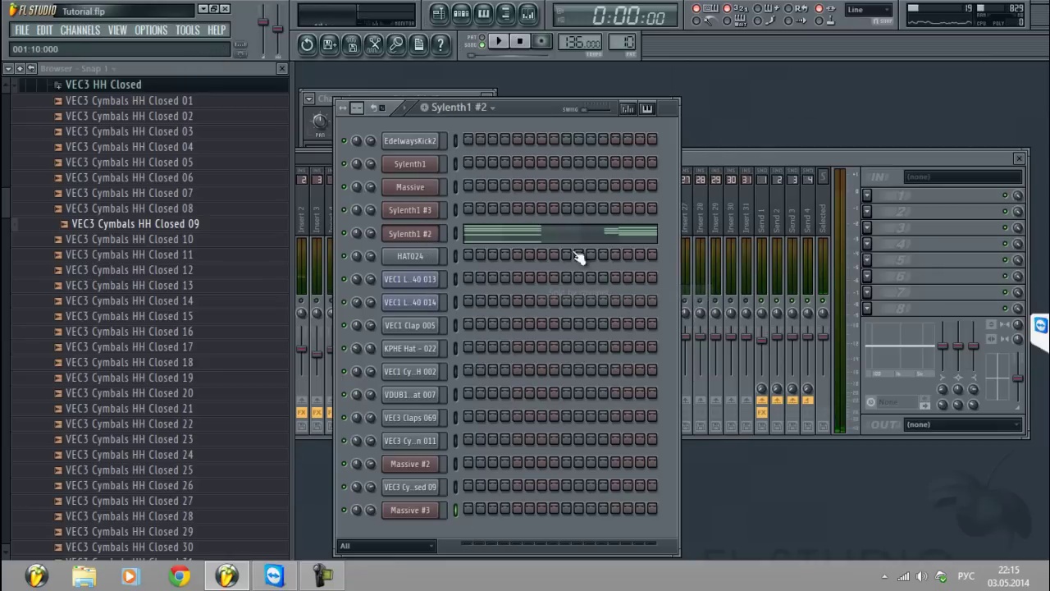
{"action": "scroll", "coordinate": [622, 41], "scroll_direction": "up", "scroll_amount": 1}
Play the Massive #3 pattern alone in pattern mode and load FabFilter Pro-Q in the first effect slot of Insert 16
{"action": "key", "text": "space"}
{"action": "left_click", "coordinate": [701, 160]}
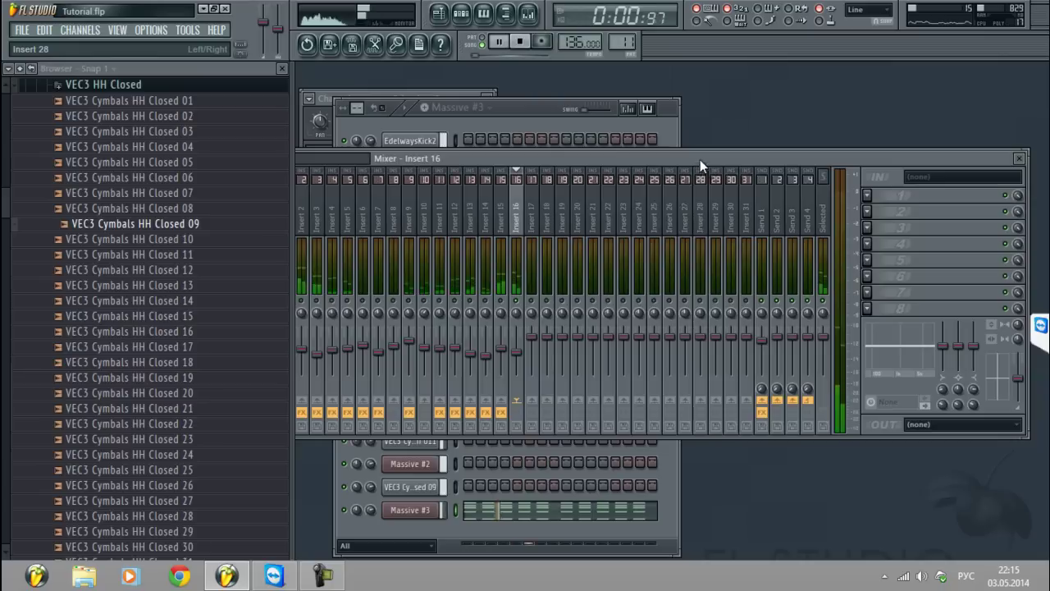
{"action": "left_click", "coordinate": [868, 211]}
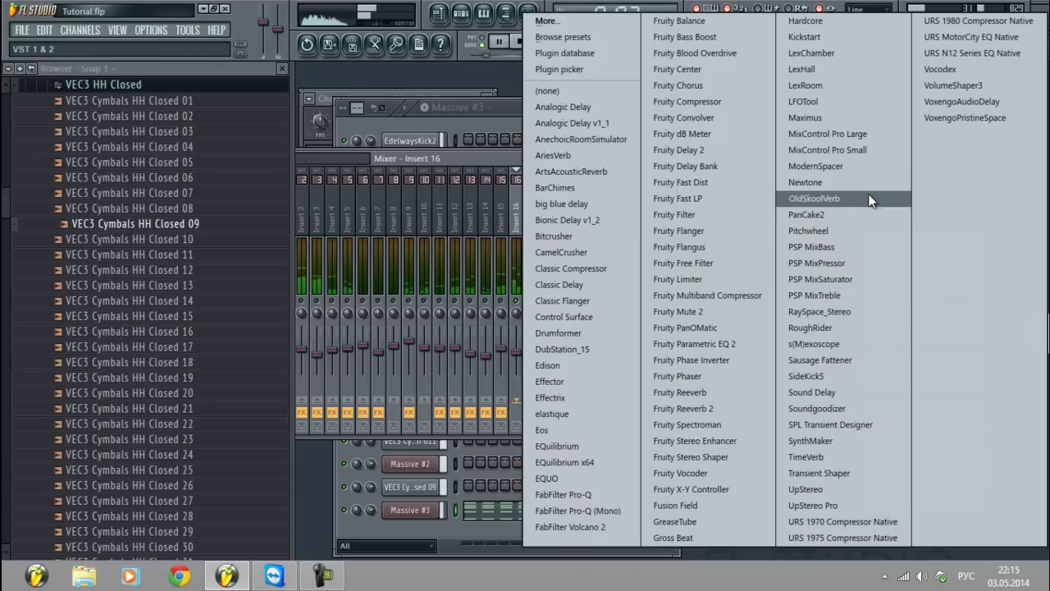
{"action": "left_click", "coordinate": [504, 544]}
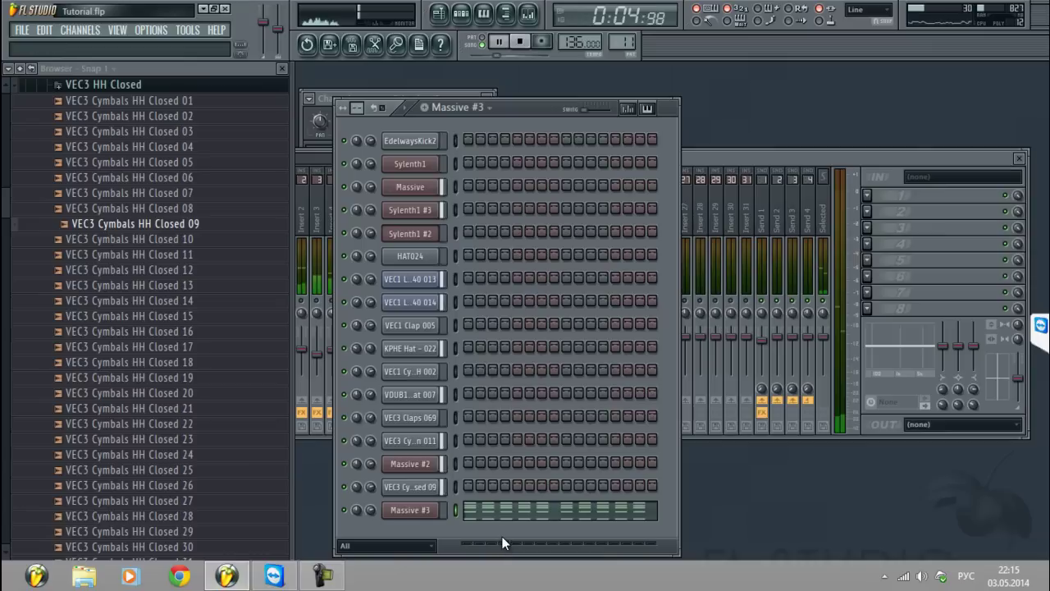
{"action": "left_click", "coordinate": [481, 38]}
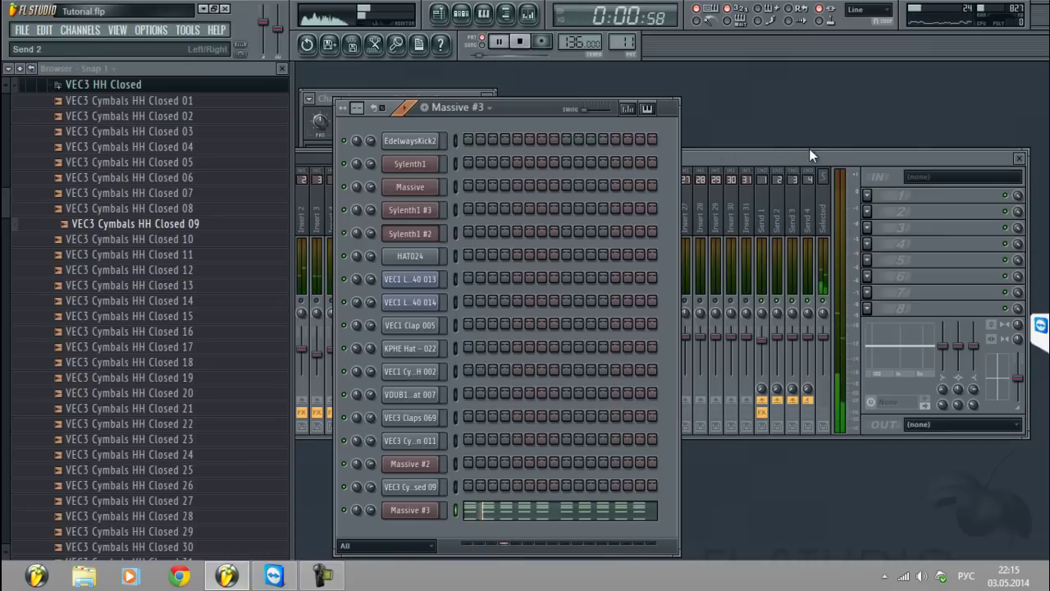
{"action": "left_click", "coordinate": [866, 193]}
{"action": "left_click", "coordinate": [575, 495]}
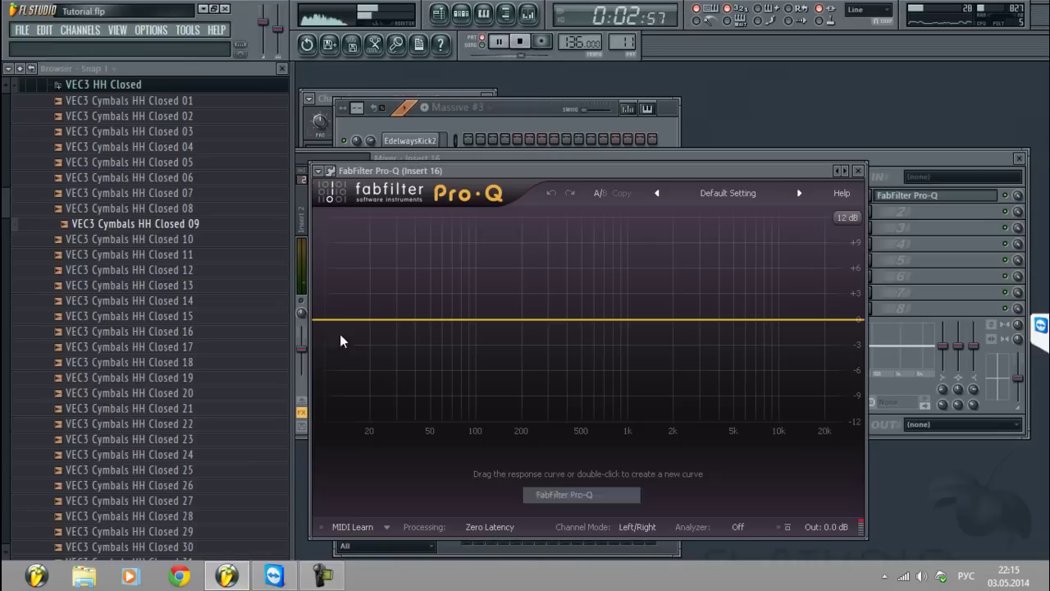
In Pro-Q, add a low cut at about 246 Hz and slight bell boosts near 750 Hz and 16 kHz
{"action": "left_click_drag", "start_coordinate": [336, 323], "coordinate": [535, 313]}
{"action": "left_click_drag", "start_coordinate": [600, 321], "coordinate": [609, 314]}
{"action": "scroll", "coordinate": [608, 315], "scroll_direction": "down", "scroll_amount": 5}
{"action": "left_click_drag", "start_coordinate": [717, 319], "coordinate": [810, 303]}
{"action": "scroll", "coordinate": [810, 303], "scroll_direction": "down", "scroll_amount": 5}
{"action": "left_click", "coordinate": [883, 156]}
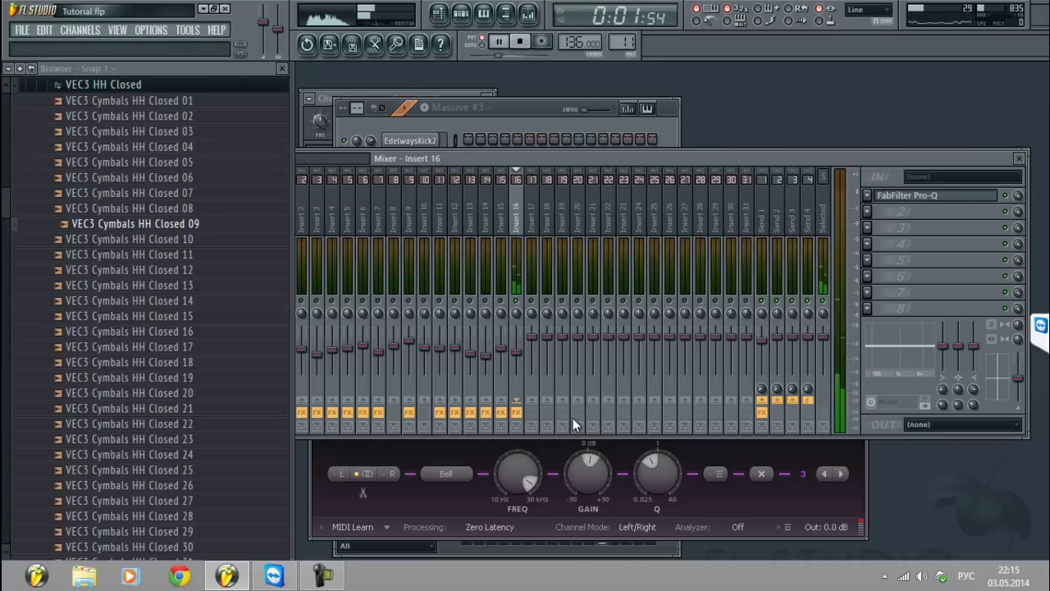
Open the Massive #3 synth, show its FX2 delay settings, raise the Filter 1 cutoff to about 0.108, and close it
{"action": "left_click", "coordinate": [581, 124]}
{"action": "left_click", "coordinate": [418, 511]}
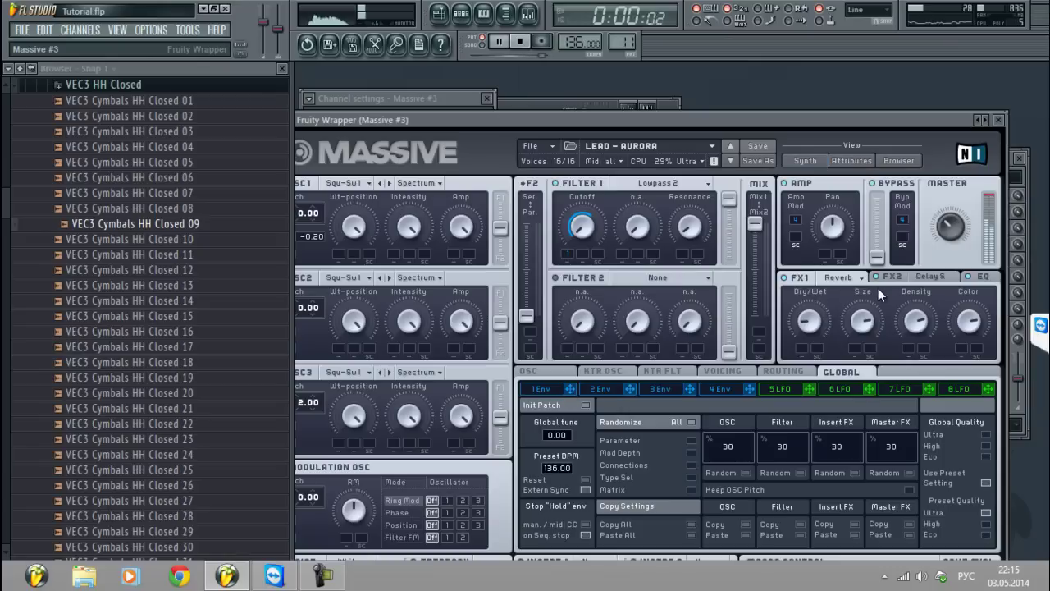
{"action": "left_click", "coordinate": [899, 277]}
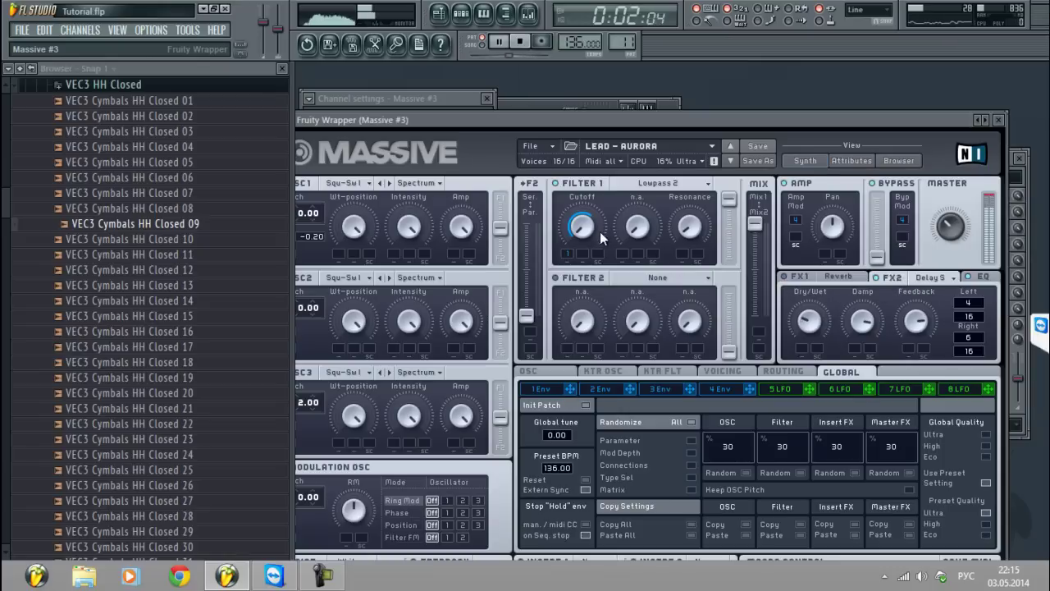
{"action": "left_click_drag", "start_coordinate": [583, 228], "coordinate": [639, 192]}
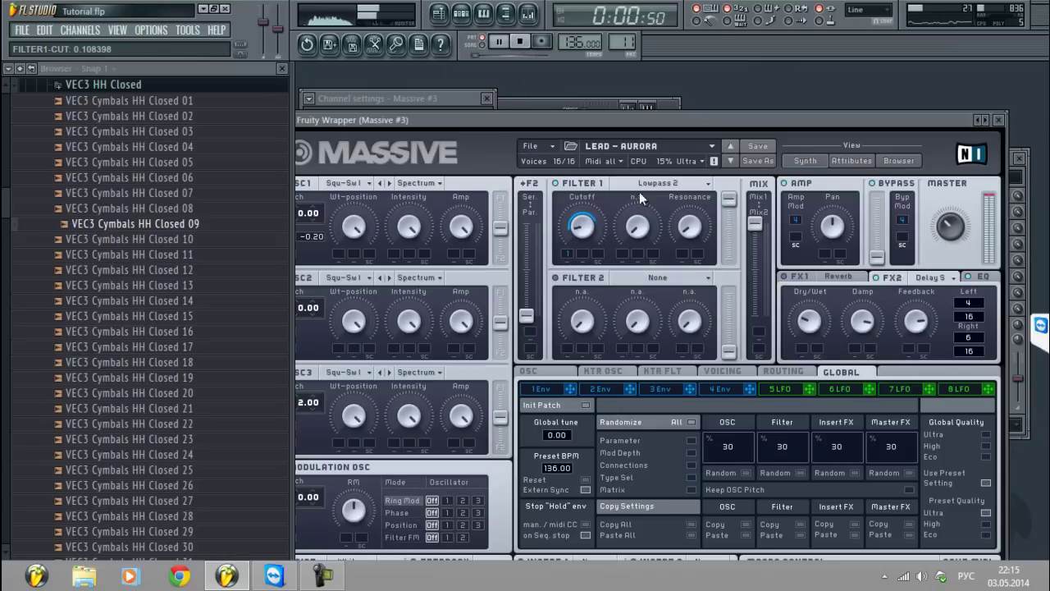
{"action": "left_click", "coordinate": [1003, 120]}
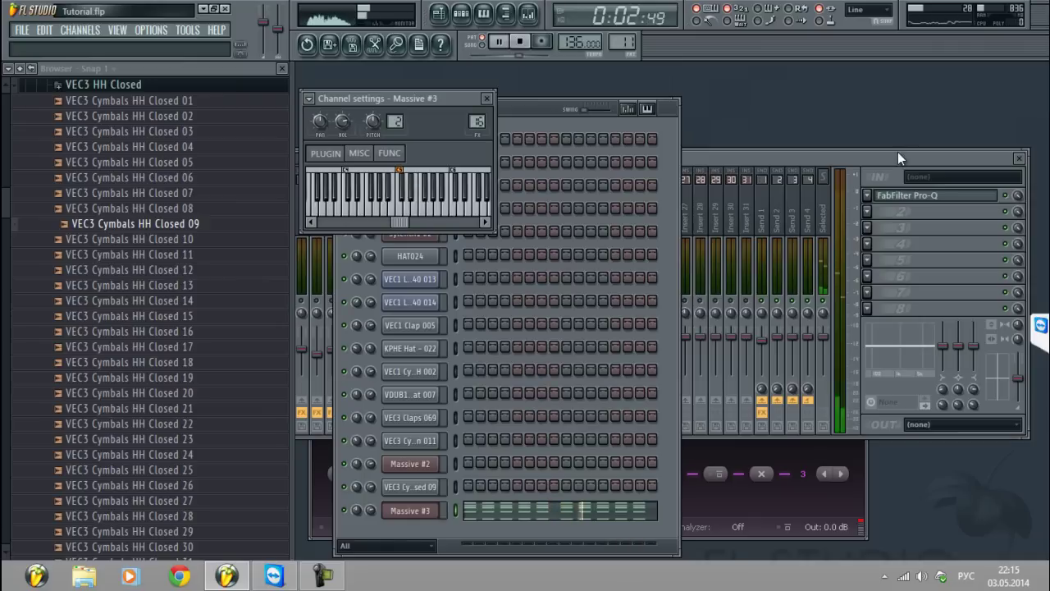
Load Fruity Delay 2 in the second slot of Insert 16, set its time to 2:08, and lower its input volume
{"action": "left_click", "coordinate": [886, 211]}
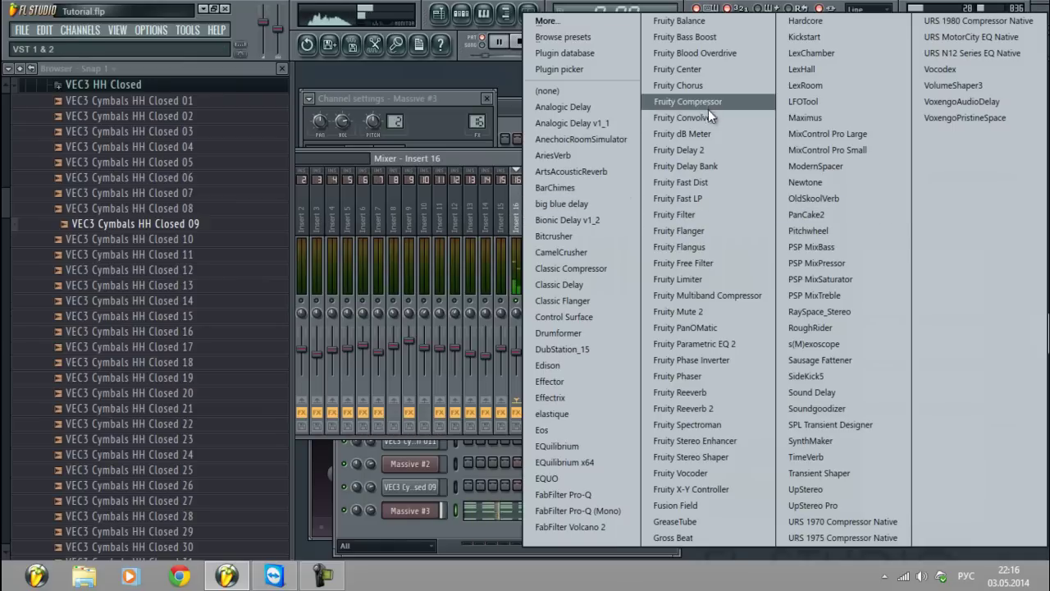
{"action": "left_click", "coordinate": [697, 150]}
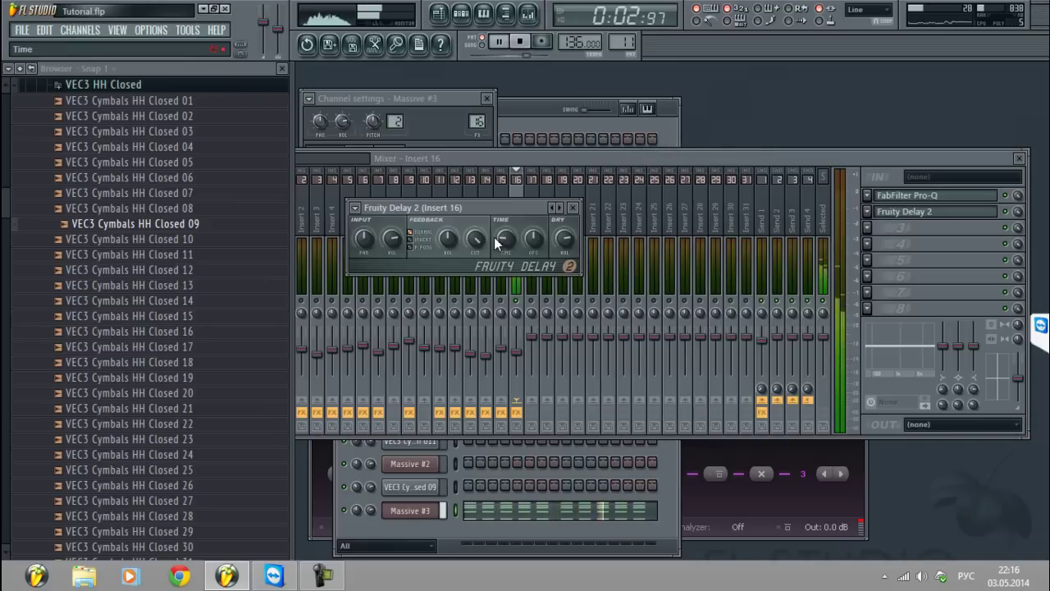
{"action": "key", "text": "space"}
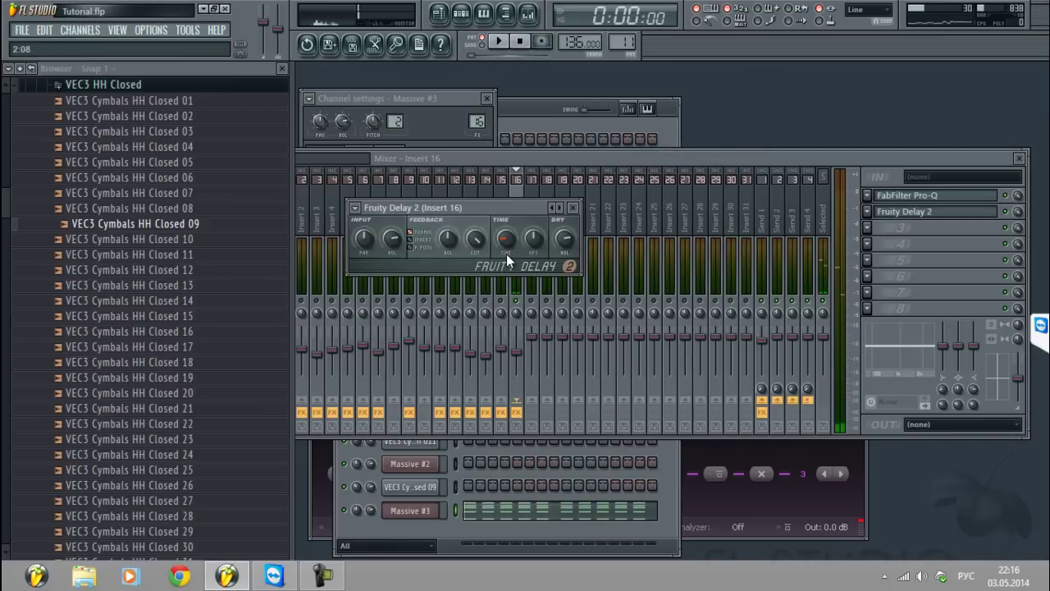
{"action": "key", "text": "space"}
{"action": "key", "text": "space"}
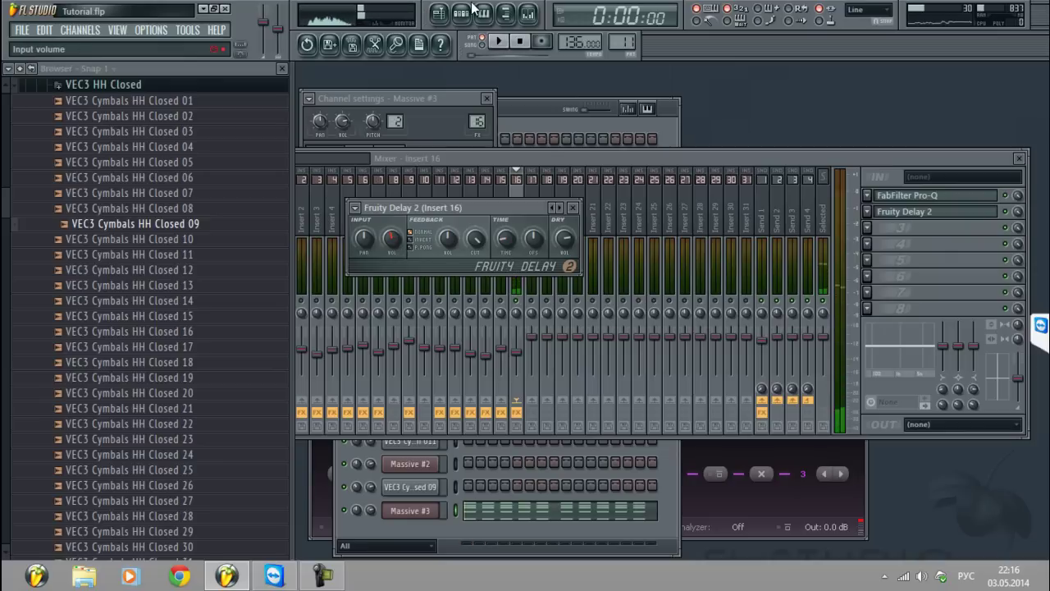
Set Fruity Delay 2 to ping-pong feedback with the input panned left, audition it, and return to the mixer
{"action": "key", "text": "space"}
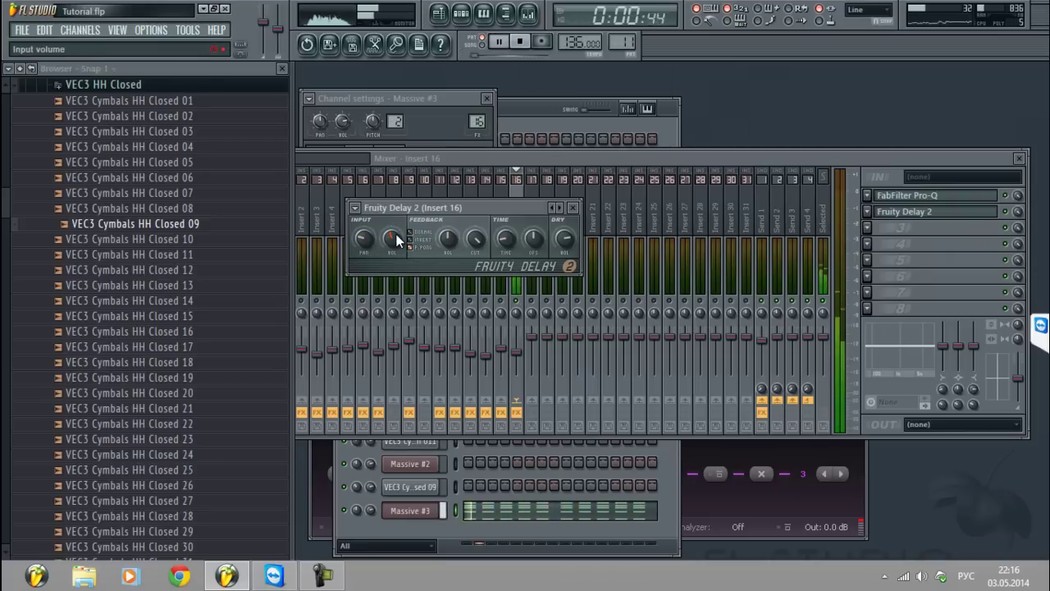
{"action": "key", "text": "space"}
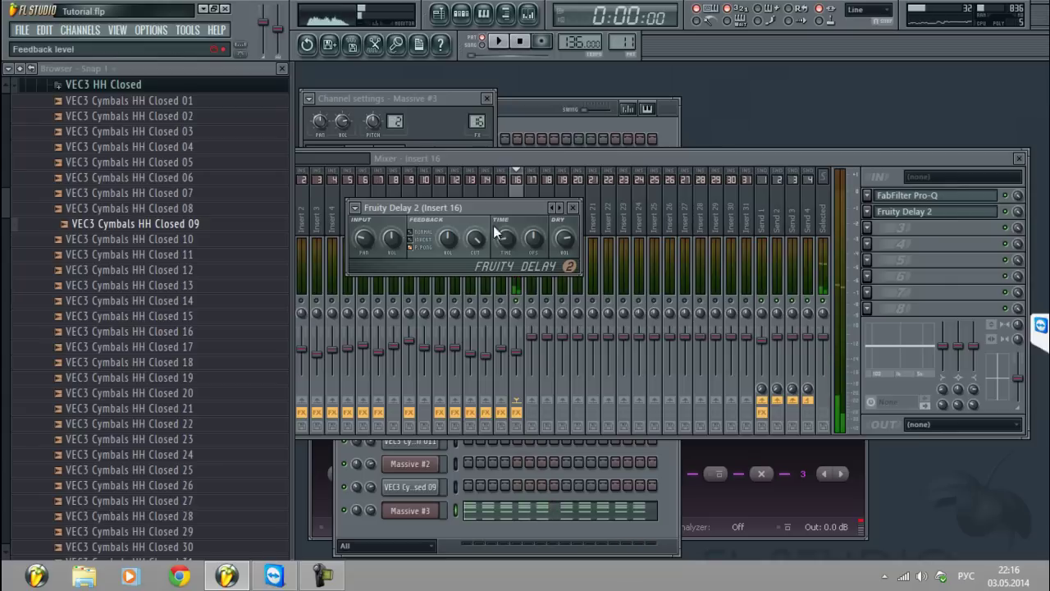
{"action": "left_click", "coordinate": [529, 157]}
Play the pattern and lower the low-cut frequency slightly in Pro-Q on Insert 16
{"action": "key", "text": "space"}
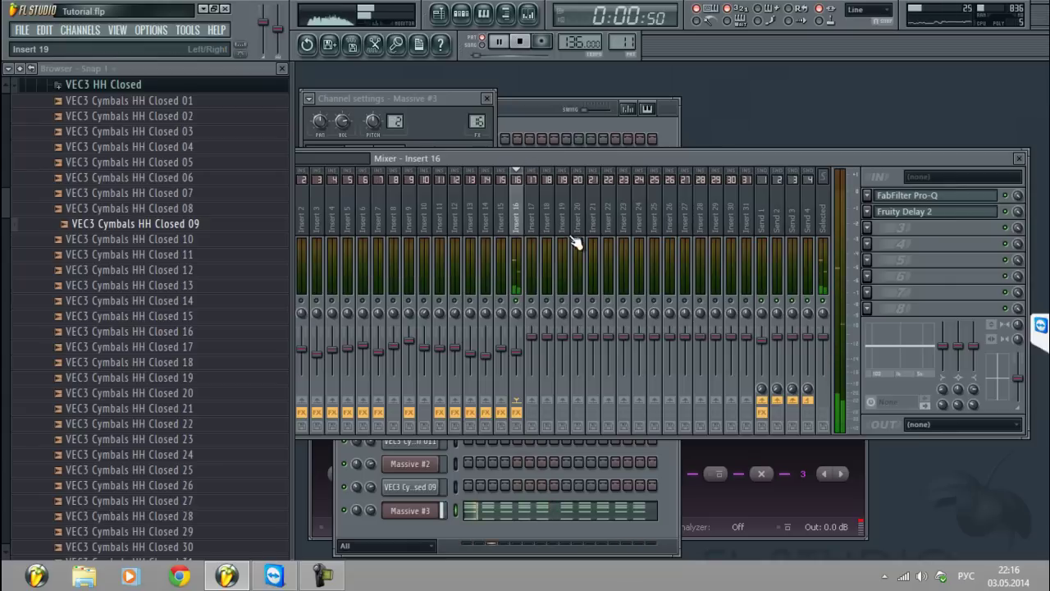
{"action": "left_click", "coordinate": [898, 195]}
{"action": "left_click", "coordinate": [901, 197]}
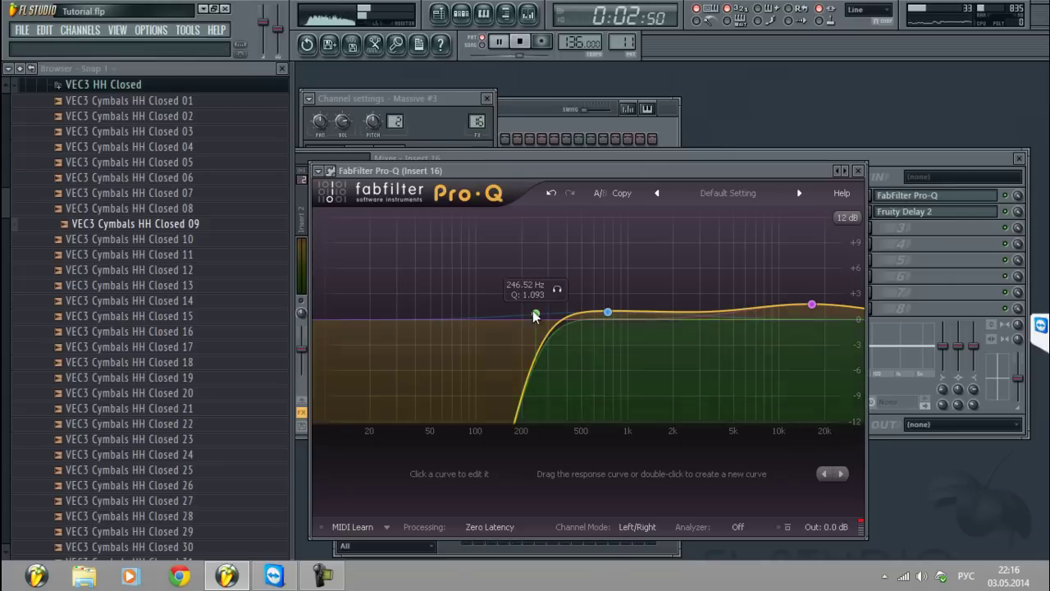
{"action": "left_click_drag", "start_coordinate": [534, 309], "coordinate": [525, 317]}
{"action": "left_click", "coordinate": [542, 120]}
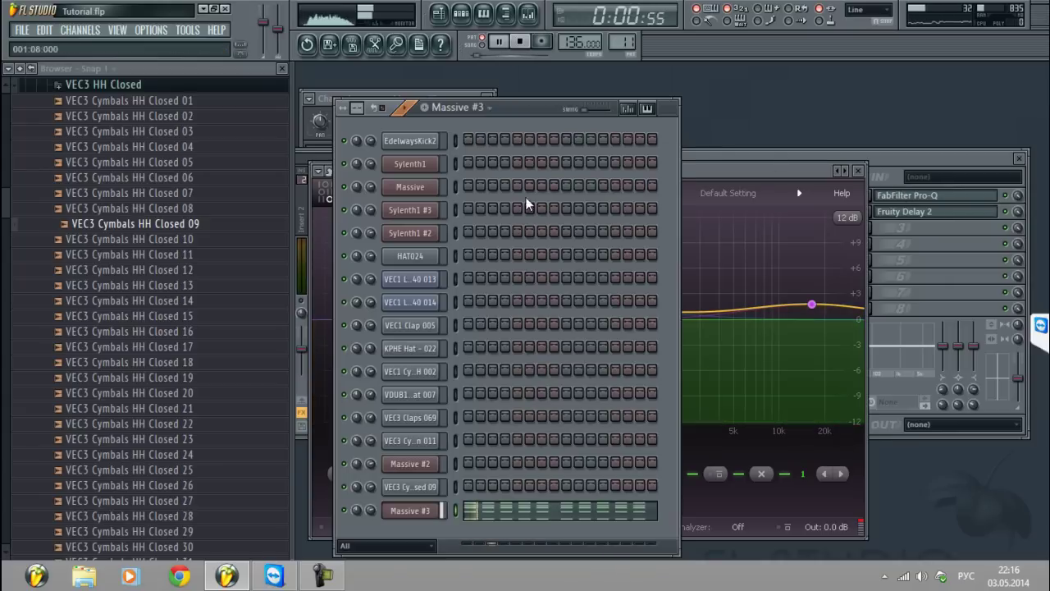
Return to the mixer, select Insert 16 again, and stop playback
{"action": "left_click", "coordinate": [939, 157]}
{"action": "left_click", "coordinate": [500, 231]}
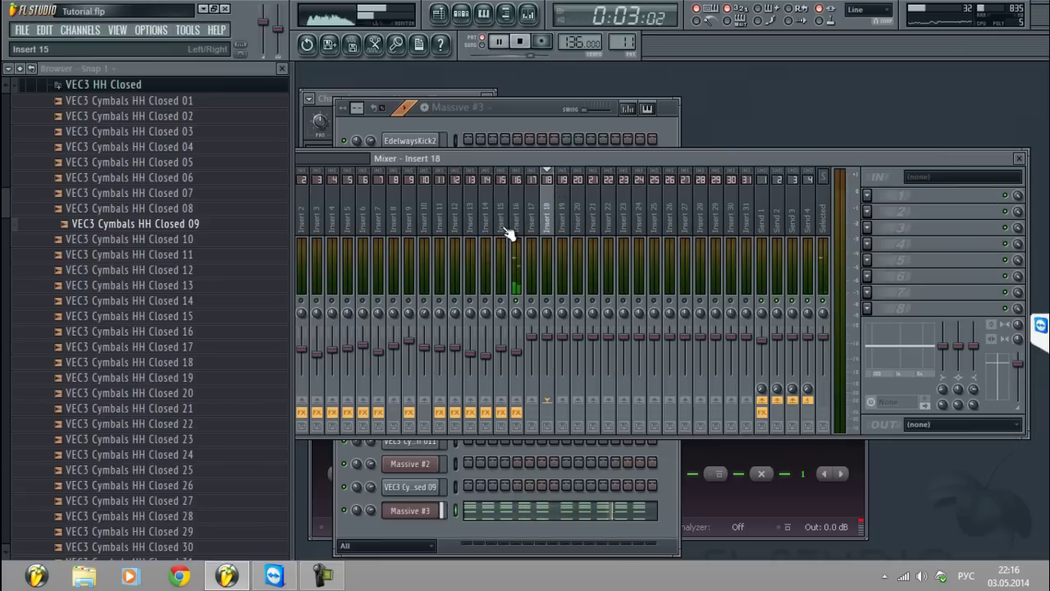
{"action": "left_click", "coordinate": [517, 230]}
{"action": "key", "text": "space"}
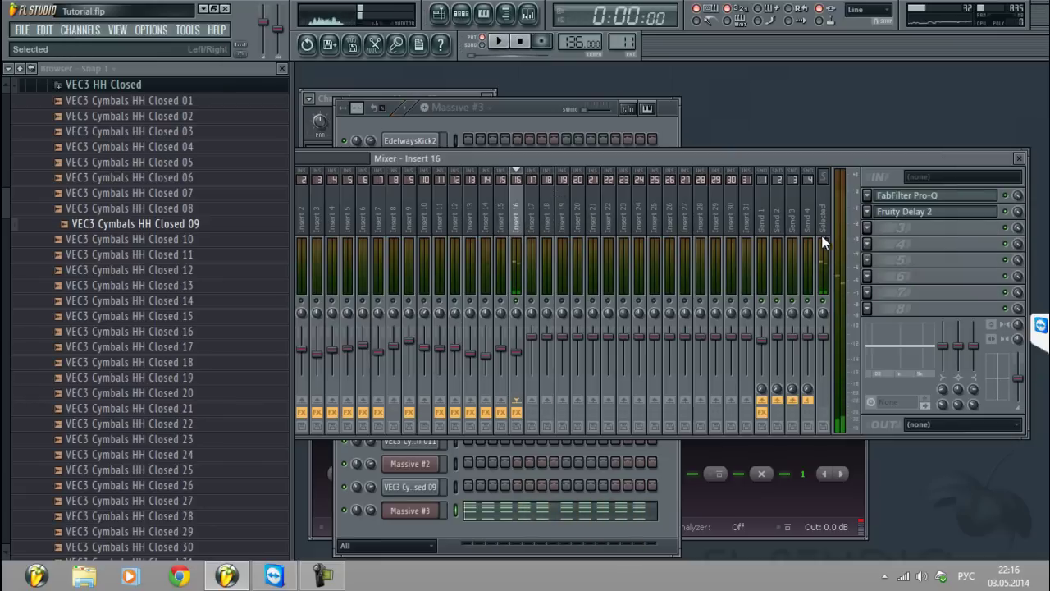
Rename the Send 1 mixer track as 1
{"action": "left_click", "coordinate": [781, 221]}
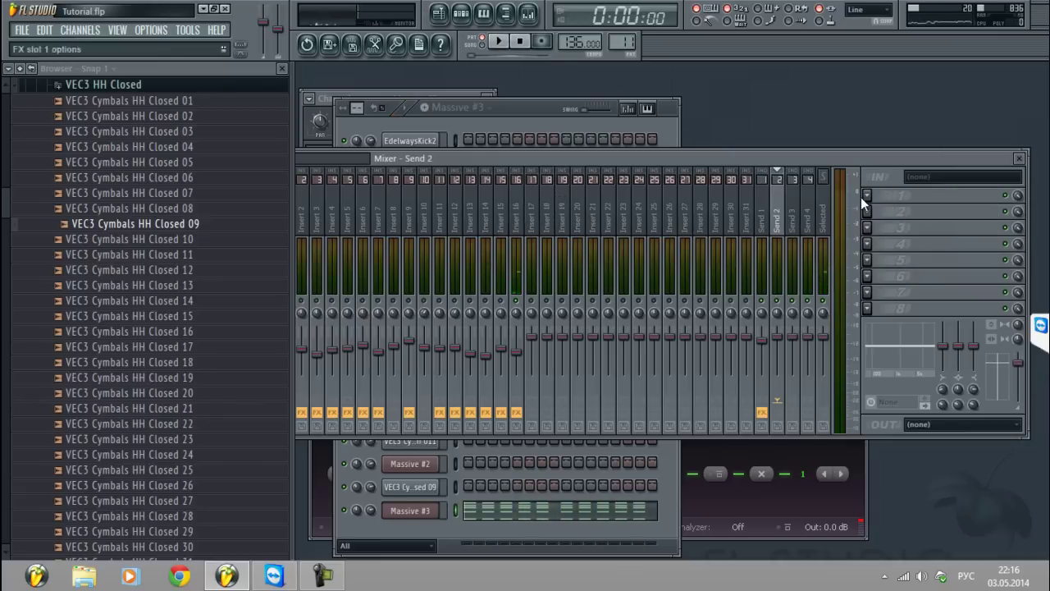
{"action": "left_click", "coordinate": [762, 206]}
{"action": "right_click", "coordinate": [769, 172]}
{"action": "left_click", "coordinate": [806, 277]}
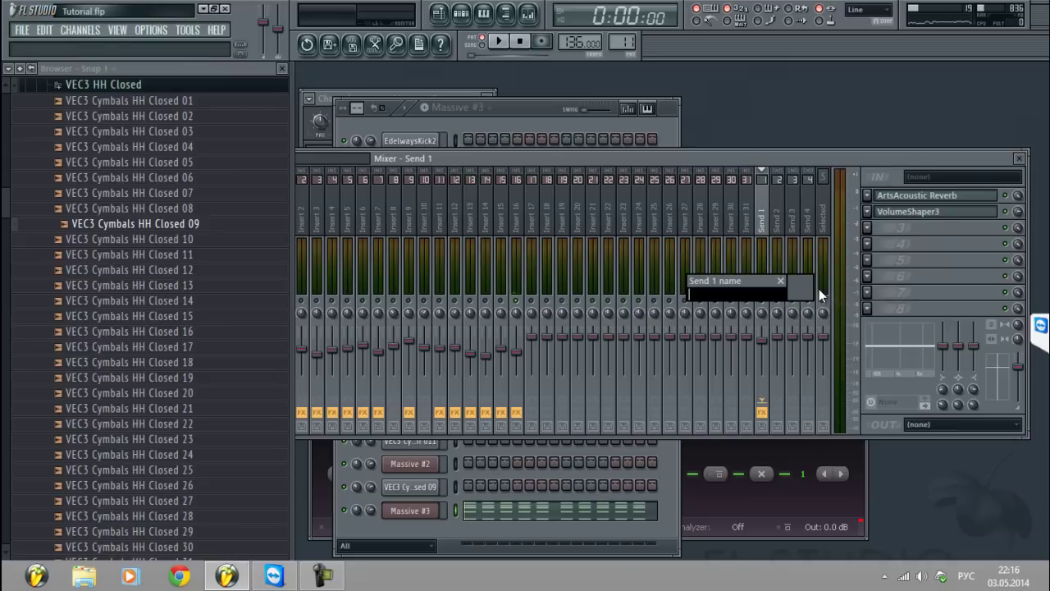
{"action": "type", "text": "KKKK"}
{"action": "key", "text": "BackSpace"}
{"action": "key", "text": "BackSpace"}
{"action": "key", "text": "BackSpace"}
{"action": "key", "text": "BackSpace"}
{"action": "type", "text": "1"}
{"action": "key", "text": "Return"}
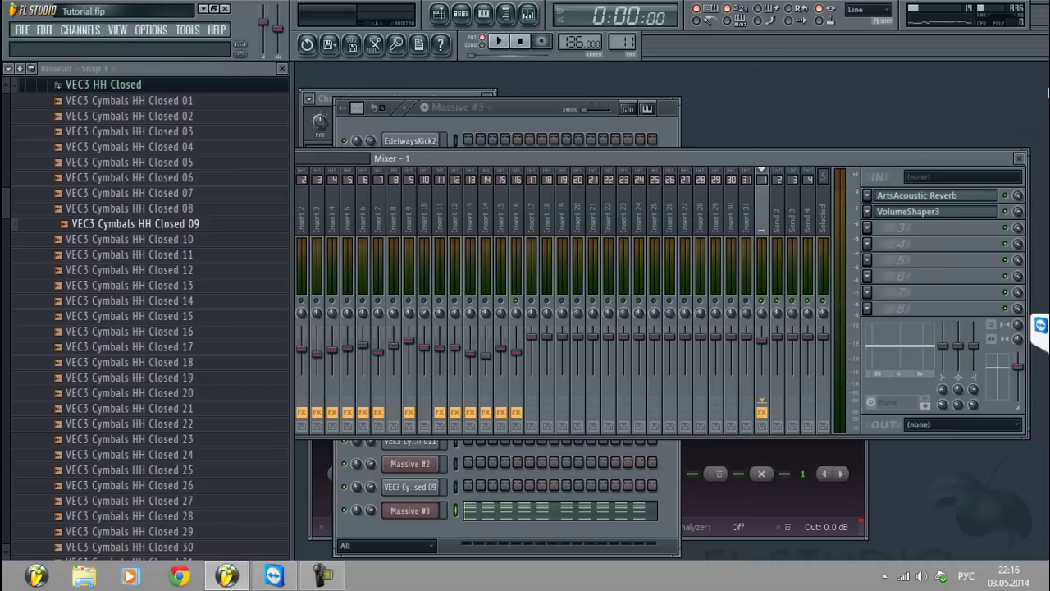
Load ArtsAcoustic Reverb in the first effect slot of Send 2
{"action": "left_click", "coordinate": [780, 209]}
{"action": "left_click", "coordinate": [867, 195]}
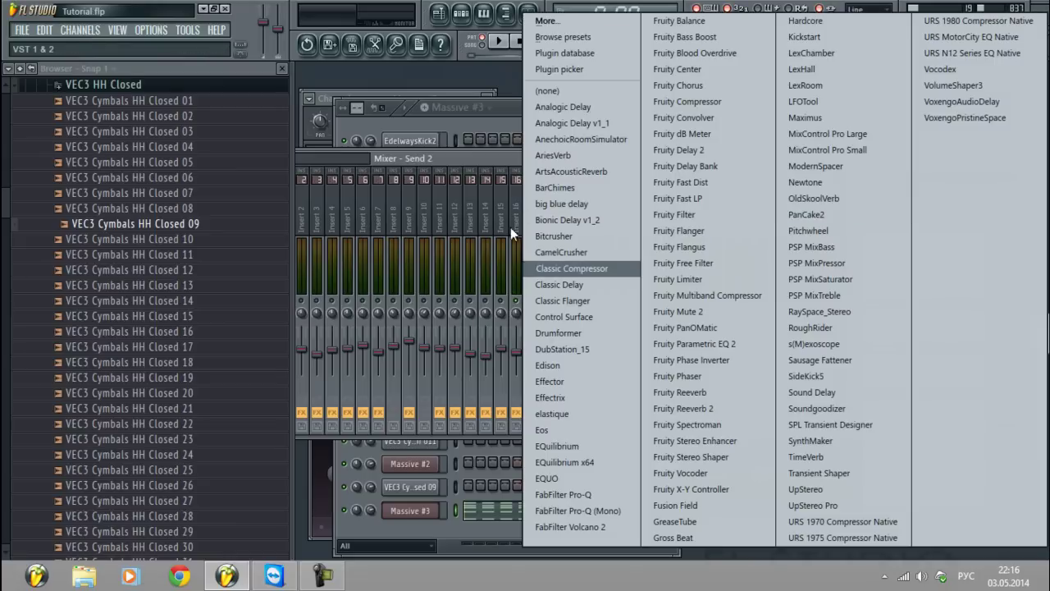
{"action": "left_click", "coordinate": [534, 168]}
{"action": "left_click_drag", "start_coordinate": [494, 229], "coordinate": [694, 197]}
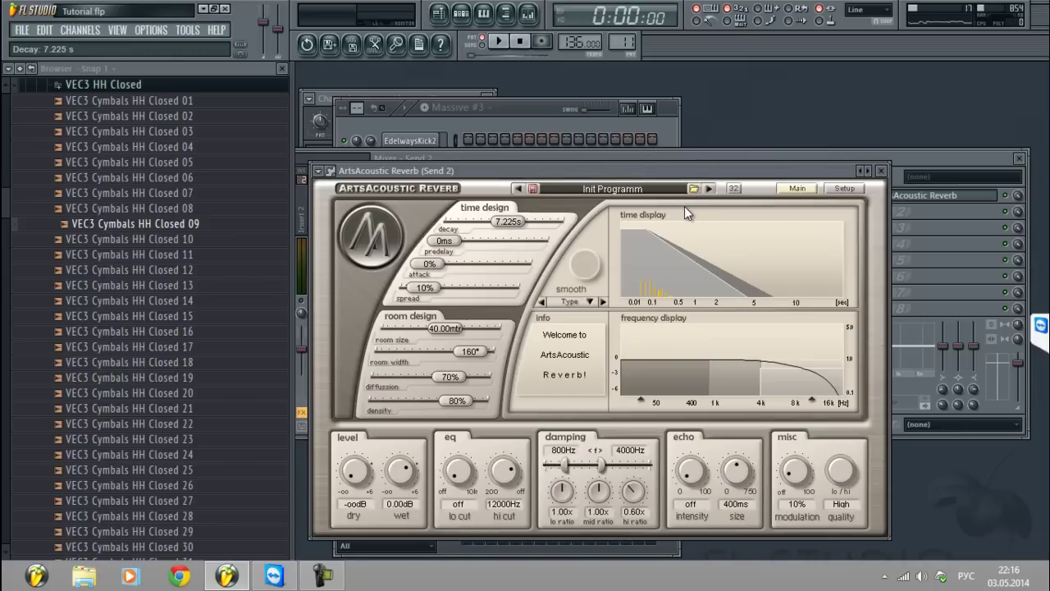
Load the AMAZ preset from the desktop's prprprp folder into the ArtsAcoustic Reverb on Send 2
{"action": "left_click", "coordinate": [694, 189]}
{"action": "left_click", "coordinate": [715, 205]}
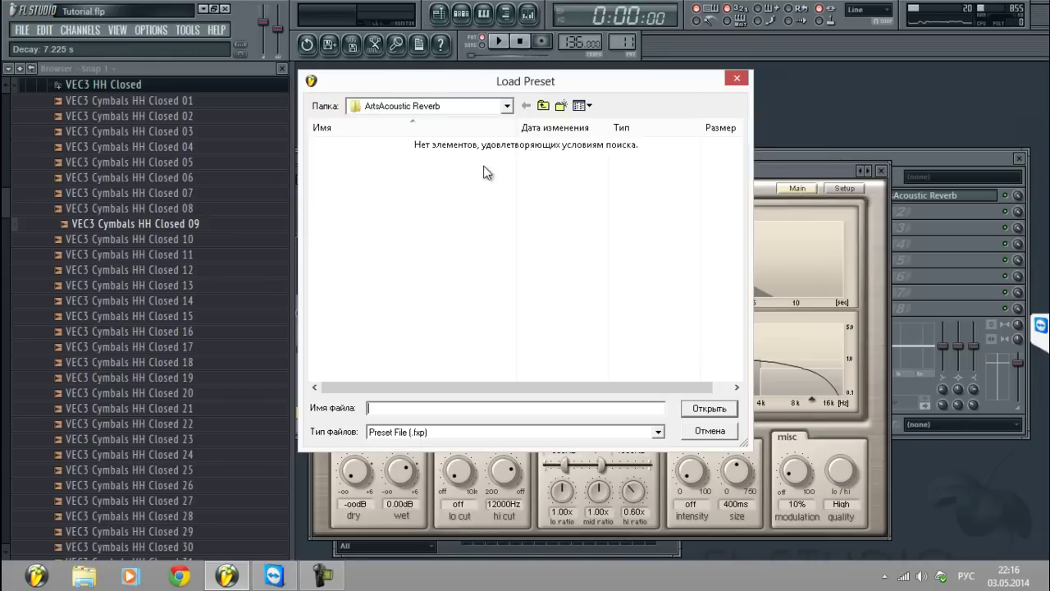
{"action": "left_click", "coordinate": [506, 105]}
{"action": "scroll", "coordinate": [470, 125], "scroll_direction": "up", "scroll_amount": 2}
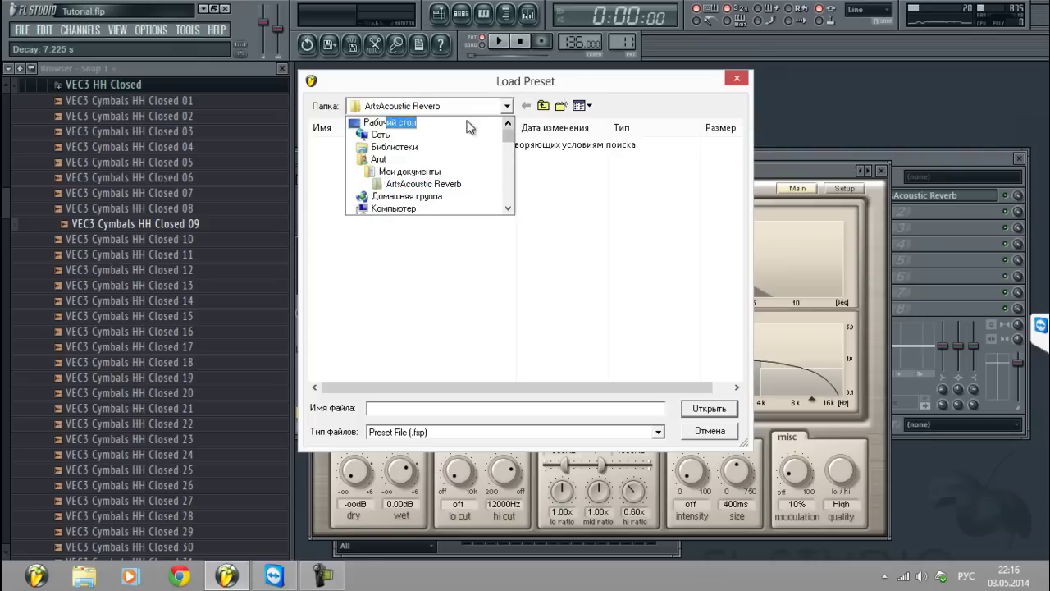
{"action": "left_click", "coordinate": [404, 123]}
{"action": "left_click_drag", "start_coordinate": [734, 182], "coordinate": [735, 211]}
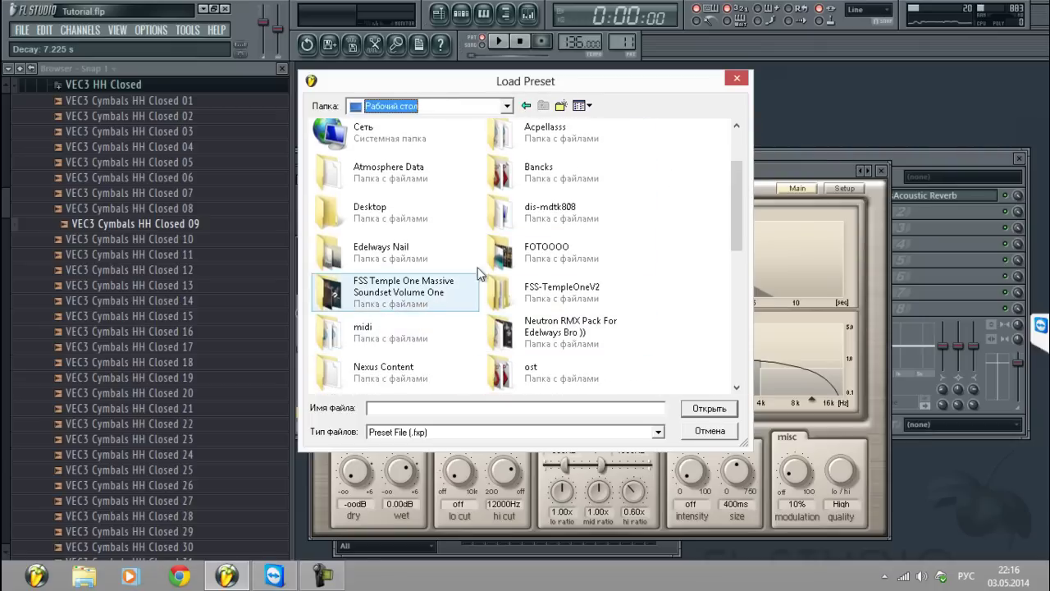
{"action": "scroll", "coordinate": [734, 202], "scroll_direction": "down", "scroll_amount": 2}
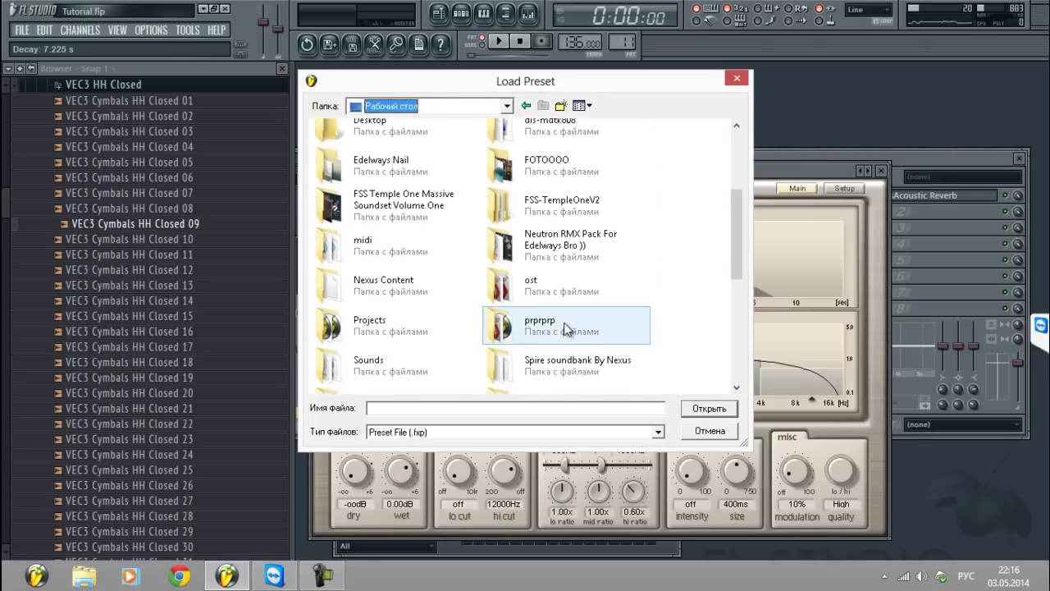
{"action": "double_click", "coordinate": [564, 323]}
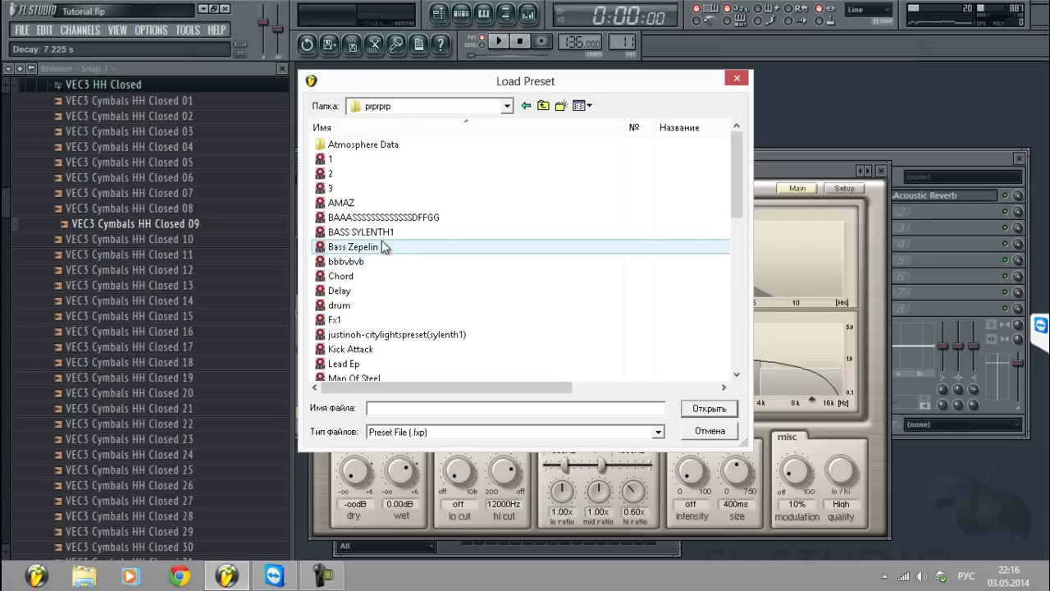
{"action": "double_click", "coordinate": [349, 203]}
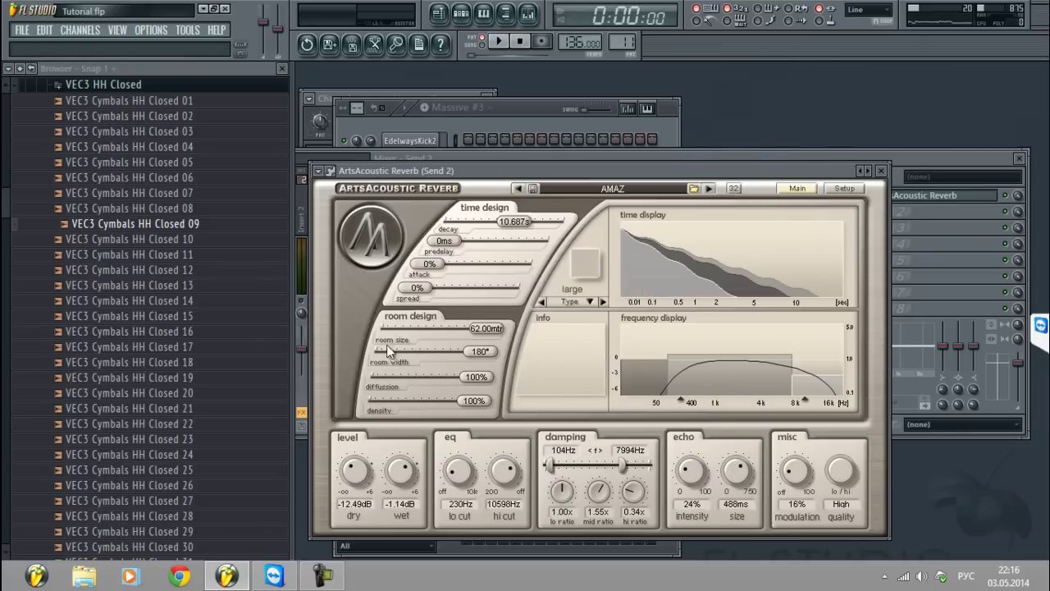
Raise Insert 16's send level to Send 2, audition the reverb on the pattern, and stop playback with Send 2 selected
{"action": "left_click", "coordinate": [915, 156]}
{"action": "key", "text": "space"}
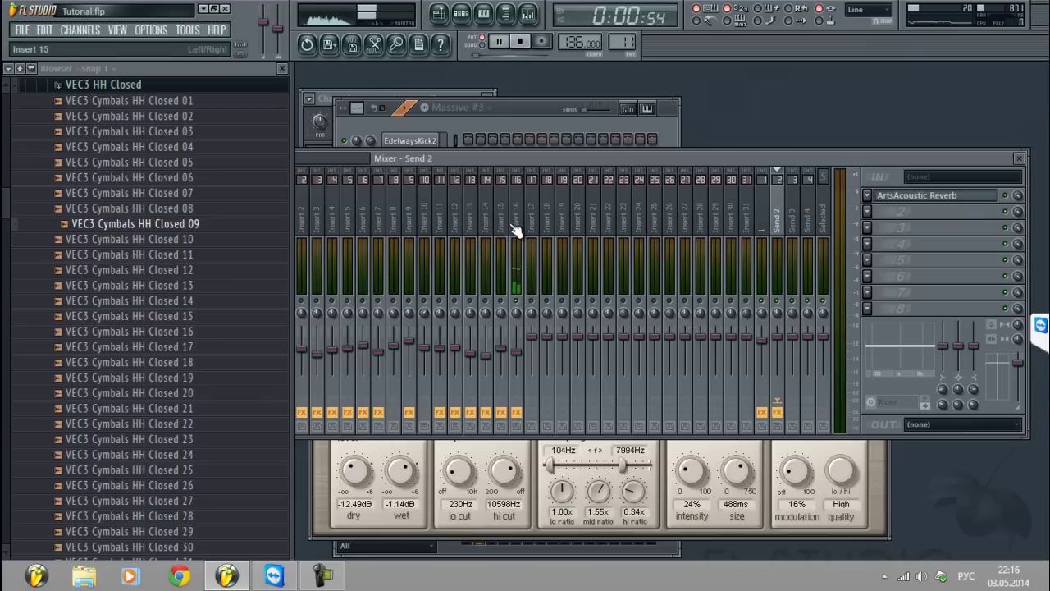
{"action": "left_click", "coordinate": [515, 228]}
{"action": "key", "text": "space"}
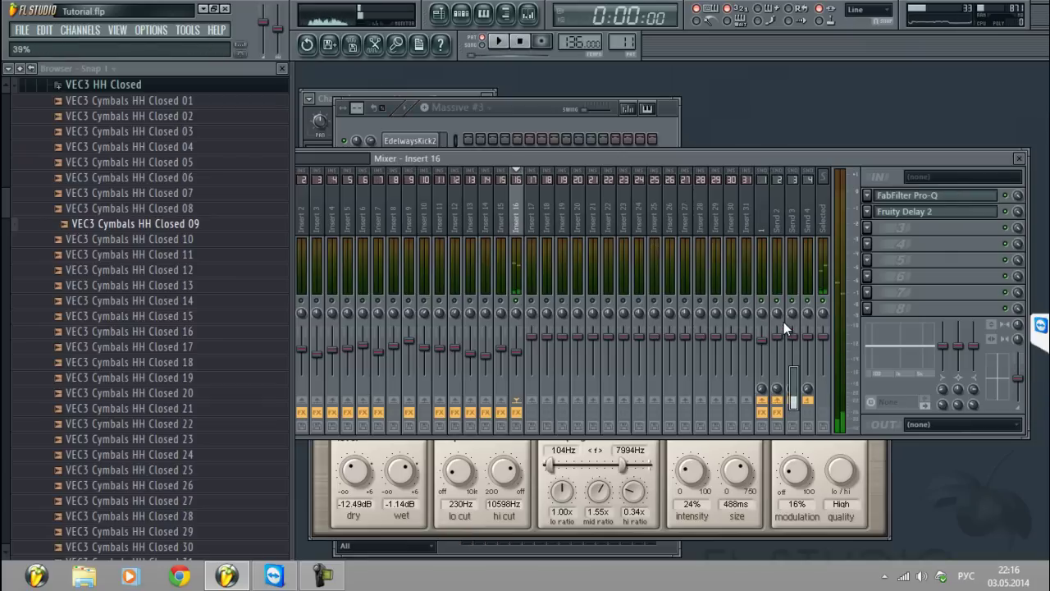
{"action": "key", "text": "space"}
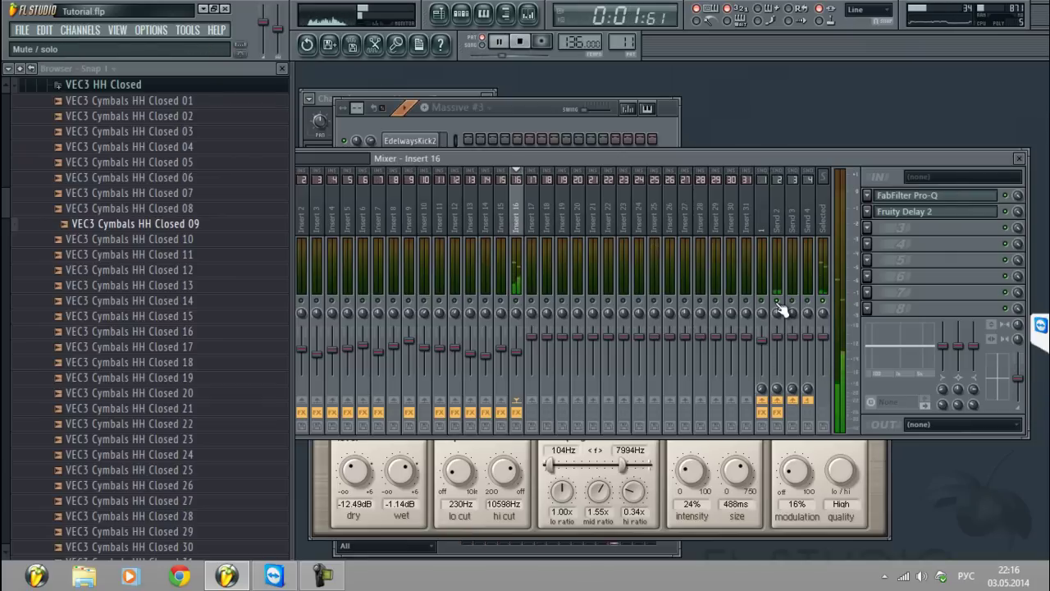
{"action": "left_click", "coordinate": [781, 236]}
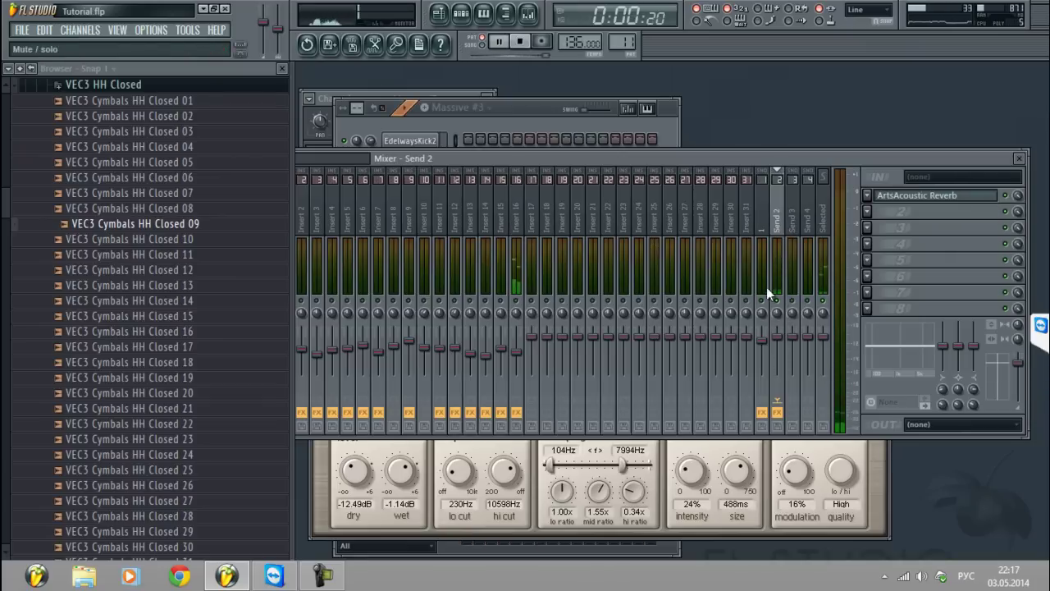
{"action": "key", "text": "space"}
Copy the VolumeShaper3 preset from Insert 15 onto Send 2 and reduce its mix level
{"action": "left_click", "coordinate": [423, 216]}
{"action": "left_click", "coordinate": [440, 216]}
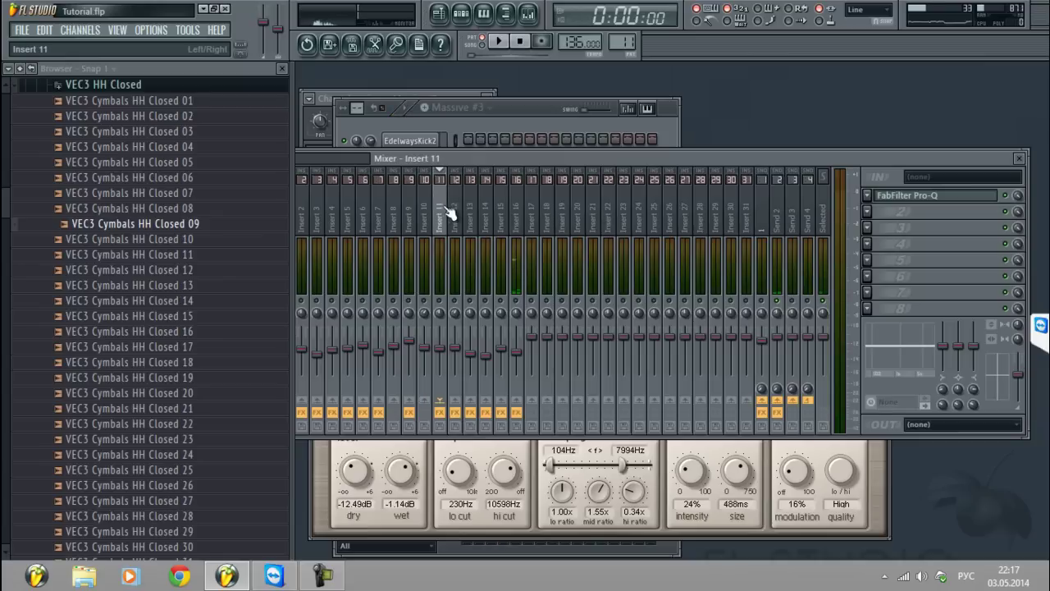
{"action": "left_click", "coordinate": [459, 211]}
{"action": "left_click", "coordinate": [503, 212]}
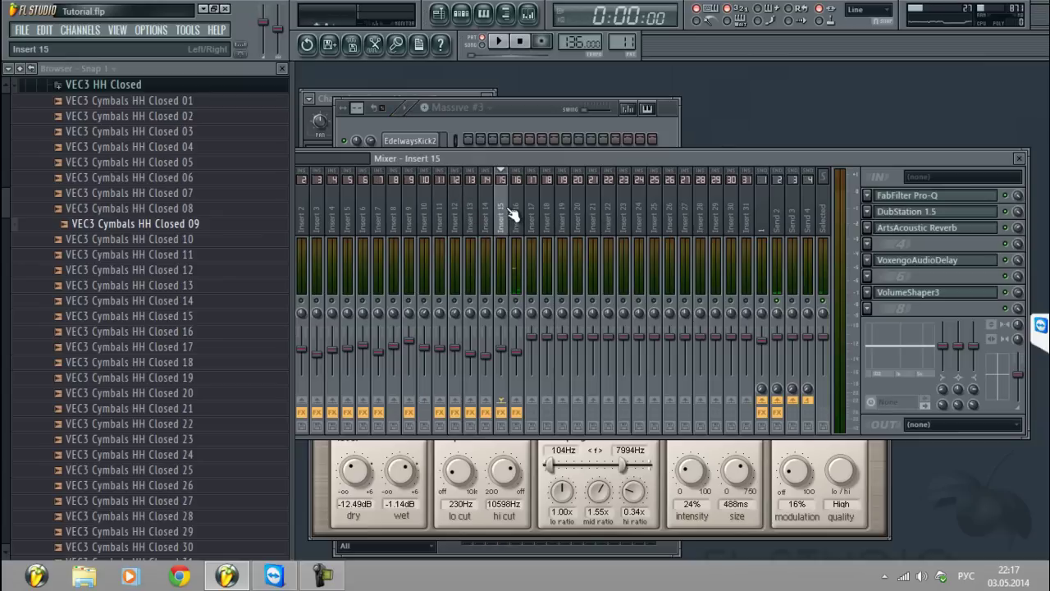
{"action": "left_click", "coordinate": [869, 292]}
{"action": "left_click_drag", "start_coordinate": [880, 313], "coordinate": [782, 294]}
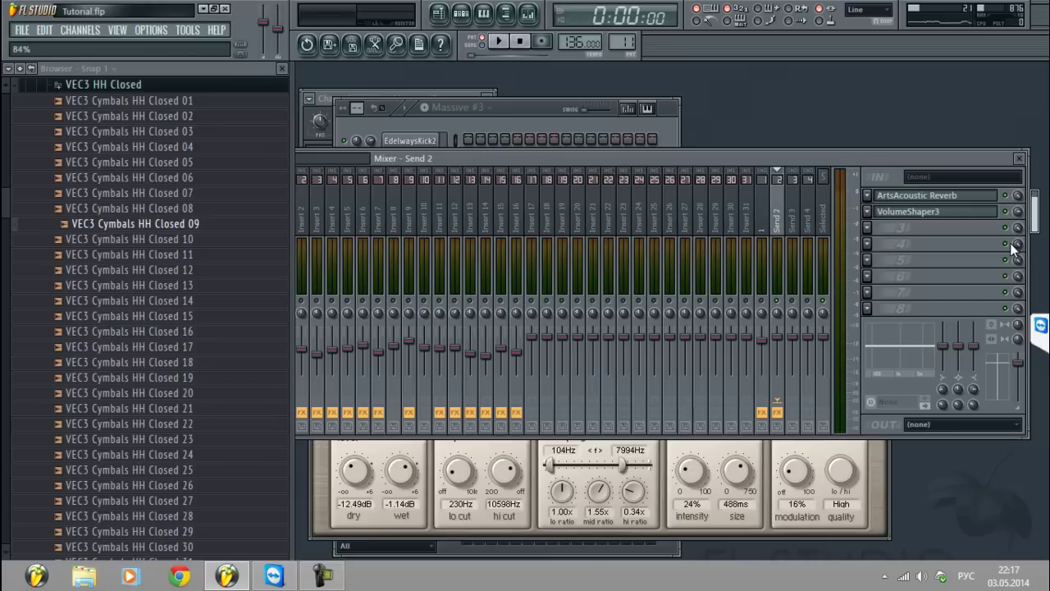
Play the pattern and copy VolumeShaper3 from Send 2 to the third effect slot of Insert 16
{"action": "key", "text": "space"}
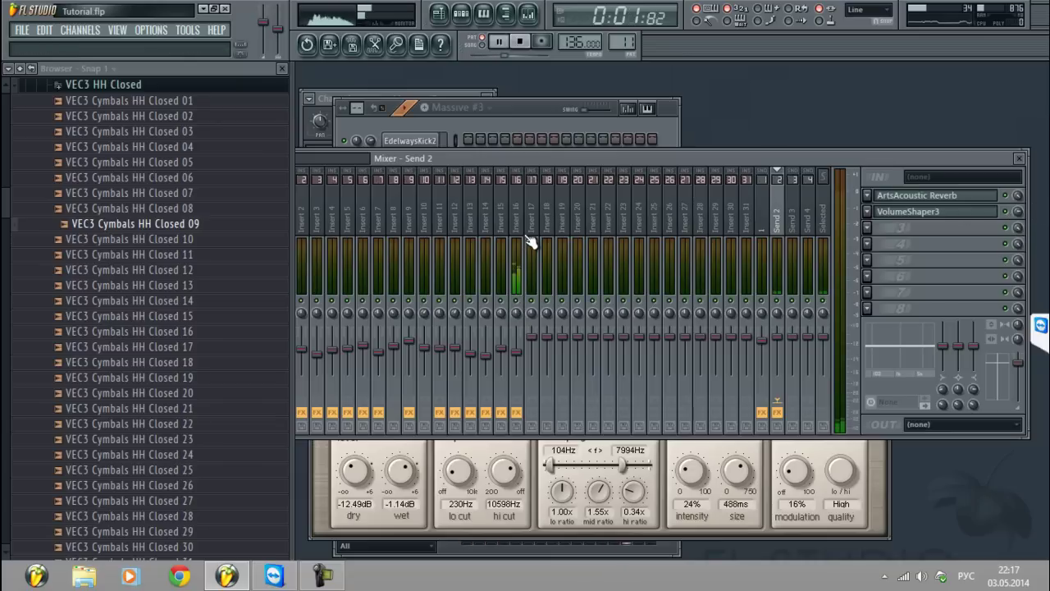
{"action": "left_click", "coordinate": [490, 223]}
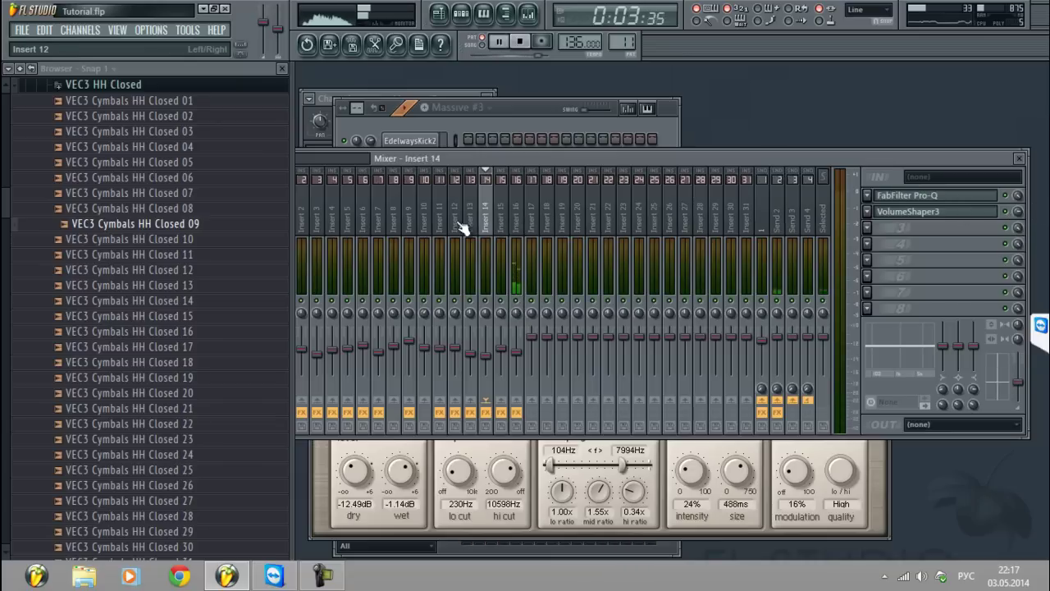
{"action": "left_click", "coordinate": [774, 224]}
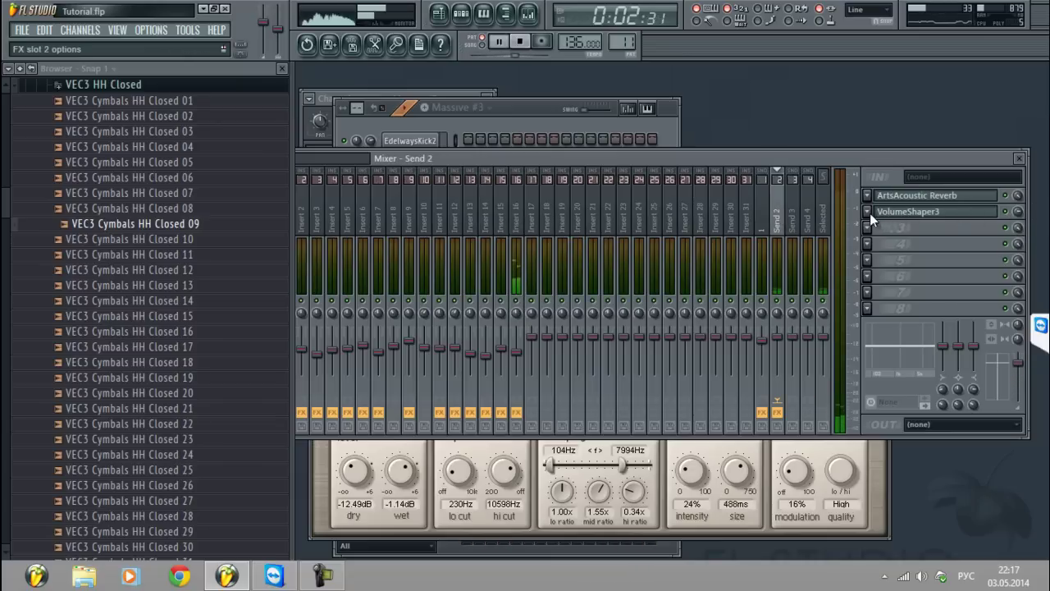
{"action": "left_click", "coordinate": [869, 212]}
{"action": "left_click", "coordinate": [897, 273]}
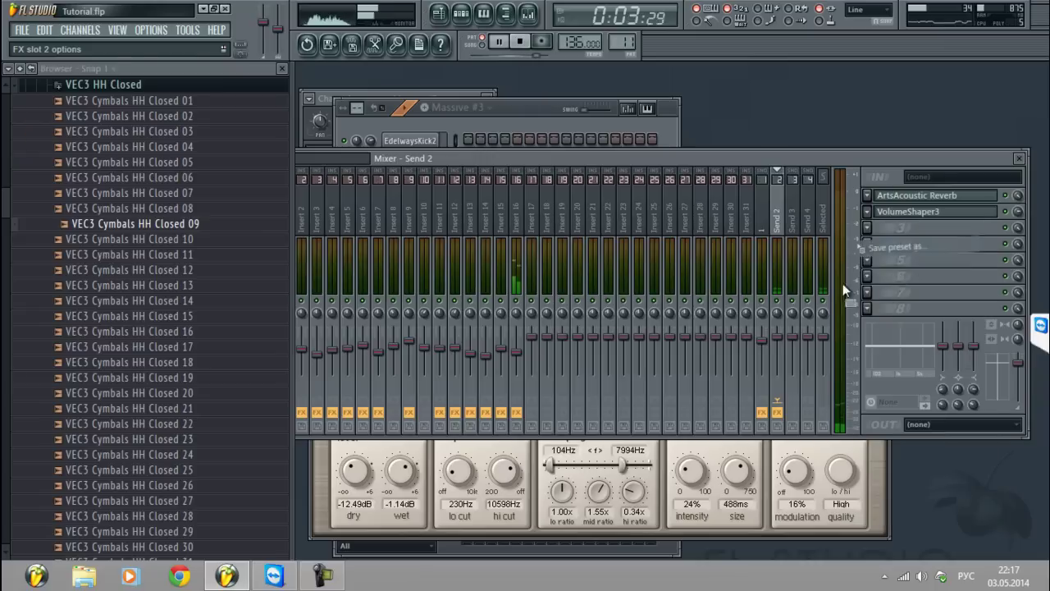
{"action": "left_click", "coordinate": [513, 232]}
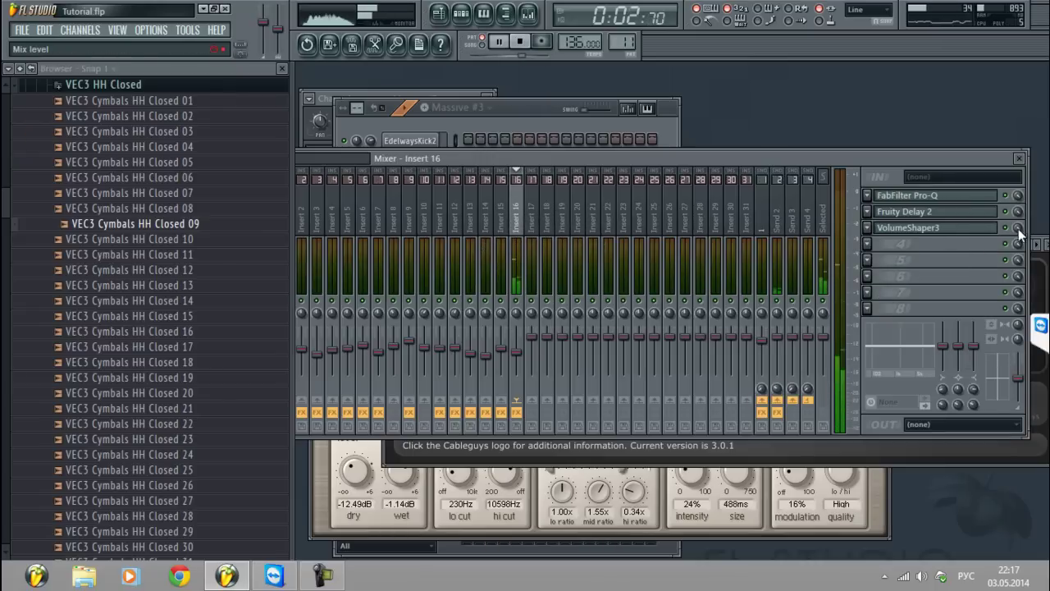
Lower VolumeShaper3's mix level on Insert 16, reduce the track's volume slightly, and stop playback
{"action": "left_click_drag", "start_coordinate": [1019, 233], "coordinate": [1017, 268]}
{"action": "left_click_drag", "start_coordinate": [518, 358], "coordinate": [521, 371]}
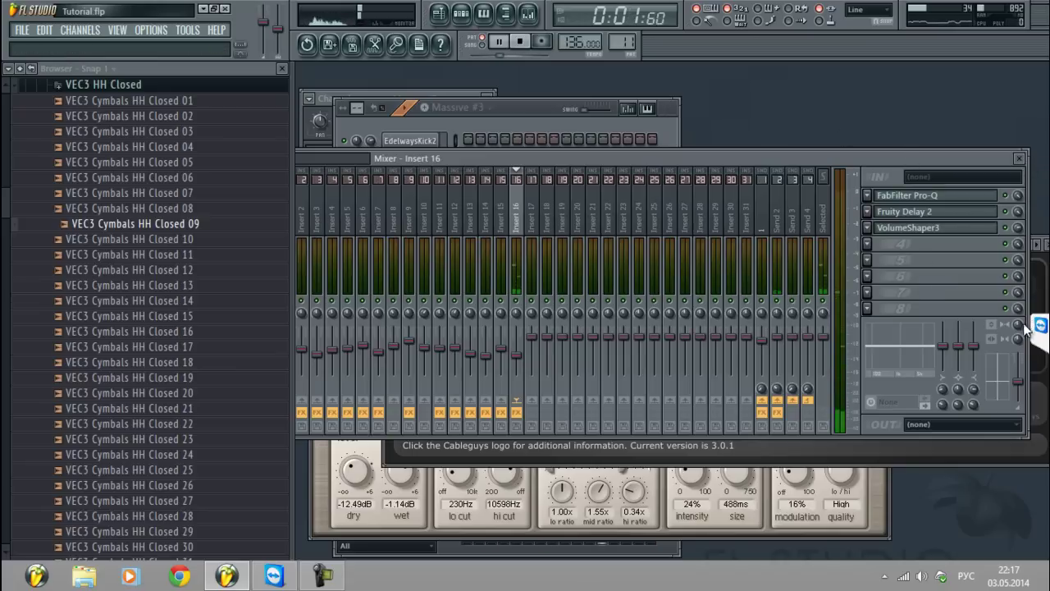
{"action": "left_click", "coordinate": [595, 124]}
{"action": "key", "text": "space"}
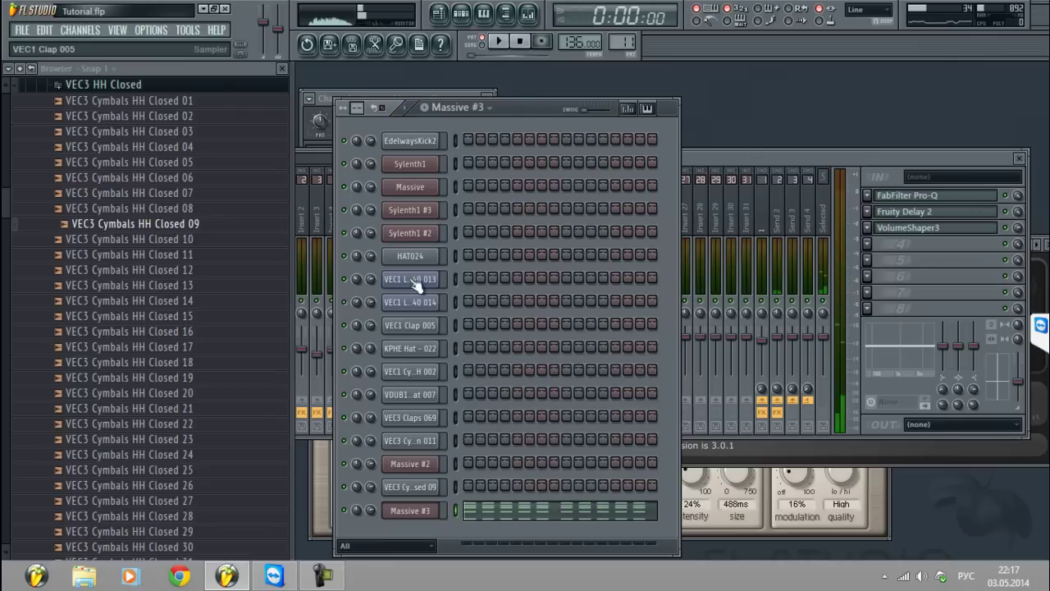
Open the Massive #3 synth from the channel list and play its pattern
{"action": "left_click", "coordinate": [427, 511]}
{"action": "key", "text": "space"}
{"action": "left_click", "coordinate": [725, 78]}
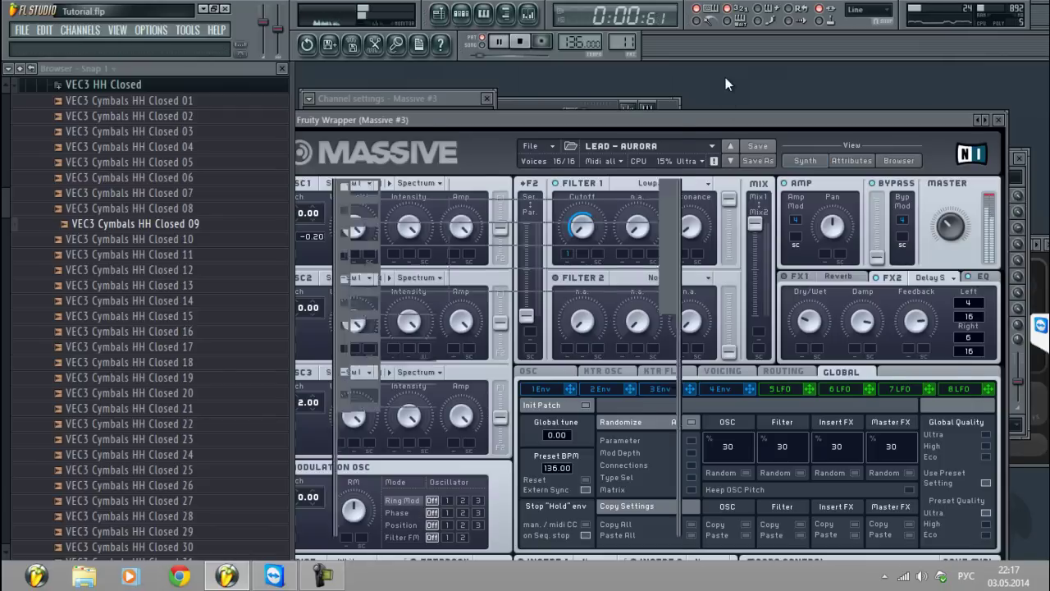
Replace the one-bar Massive #3 clips on Track 11 with two-bar clips filling bars 1 to 8
{"action": "left_click", "coordinate": [440, 15]}
{"action": "scroll", "coordinate": [418, 270], "scroll_direction": "down", "scroll_amount": 3}
{"action": "key", "text": "space"}
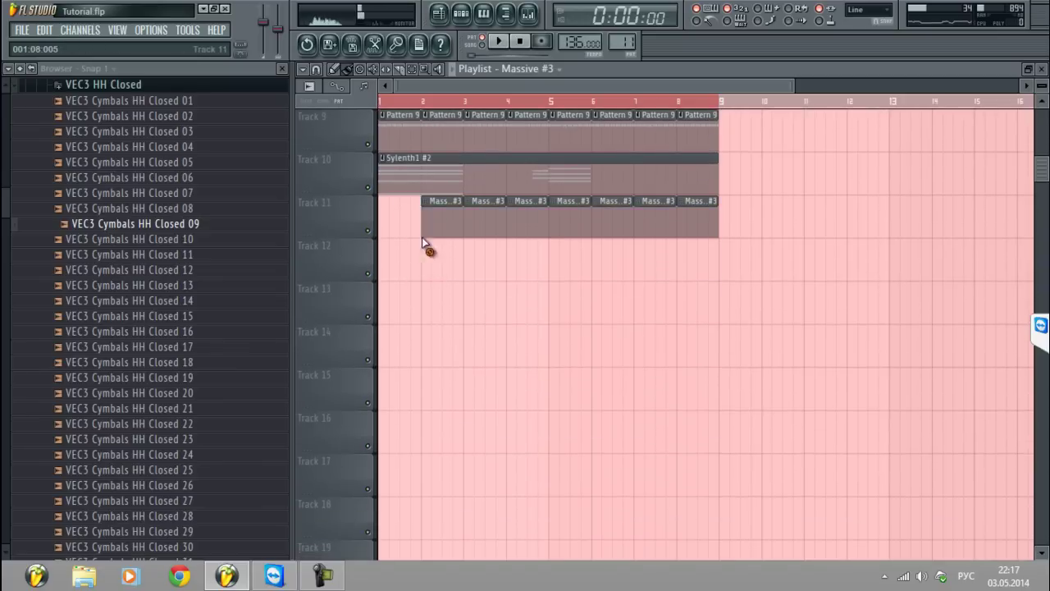
{"action": "left_click_drag", "start_coordinate": [422, 238], "coordinate": [715, 226]}
{"action": "mouse_move", "coordinate": [404, 219]}
{"action": "left_mouse_down"}
{"action": "mouse_move", "coordinate": [389, 217]}
{"action": "mouse_move", "coordinate": [665, 213]}
{"action": "left_mouse_up"}
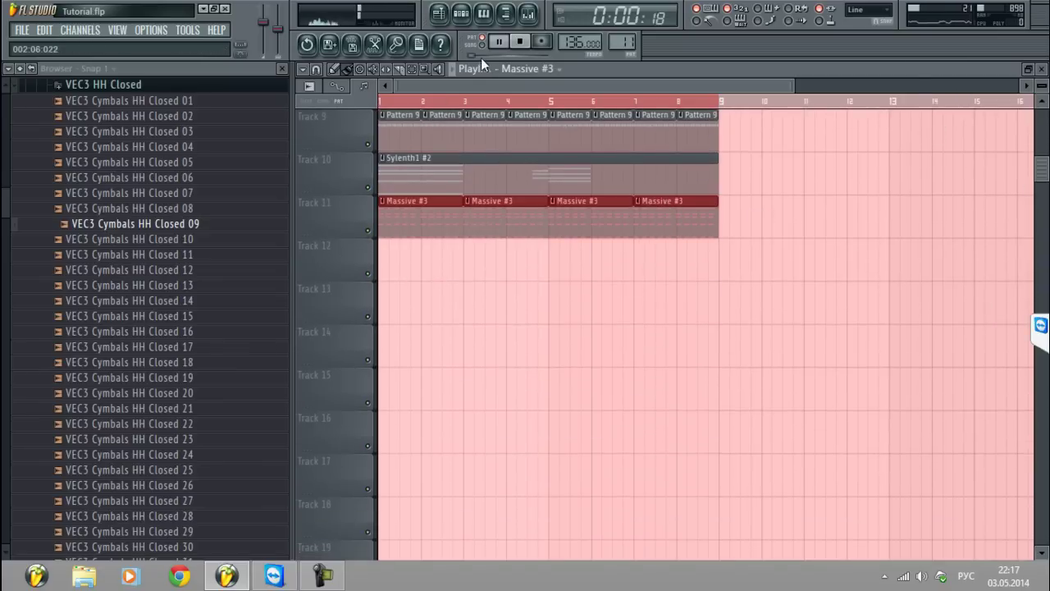
Play the arrangement in song mode with the mixer shown, closing the playlist and Massive #3 windows
{"action": "left_click", "coordinate": [529, 15]}
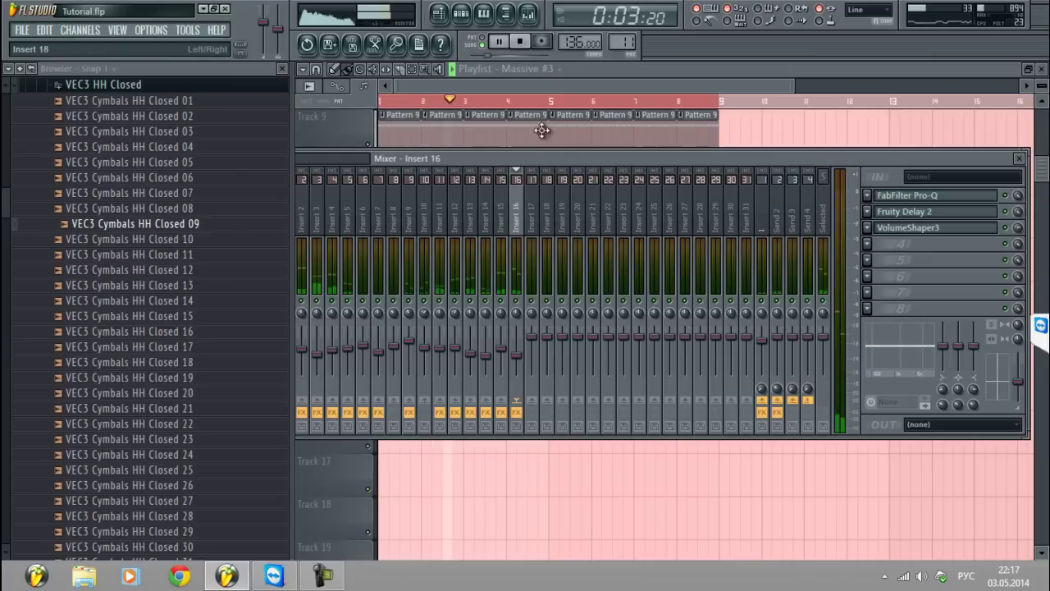
{"action": "left_click", "coordinate": [539, 85]}
{"action": "left_click", "coordinate": [1042, 69]}
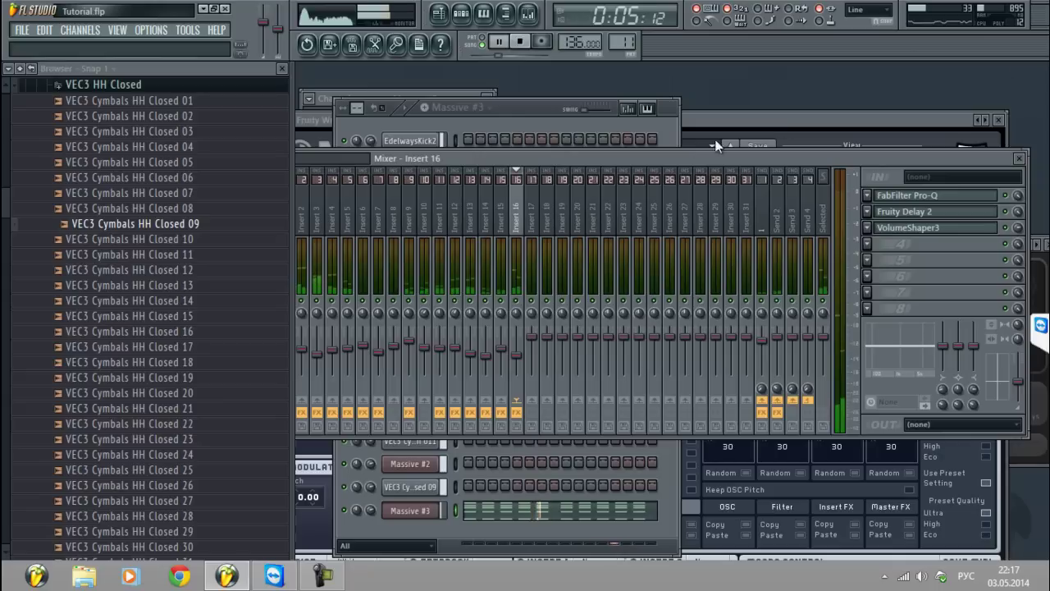
{"action": "left_click", "coordinate": [1001, 121]}
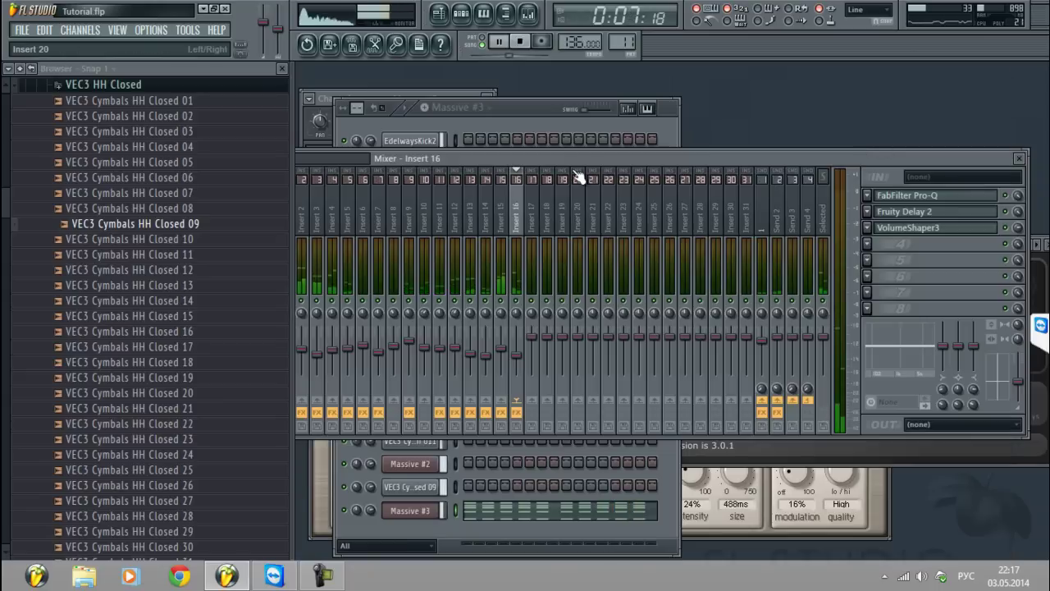
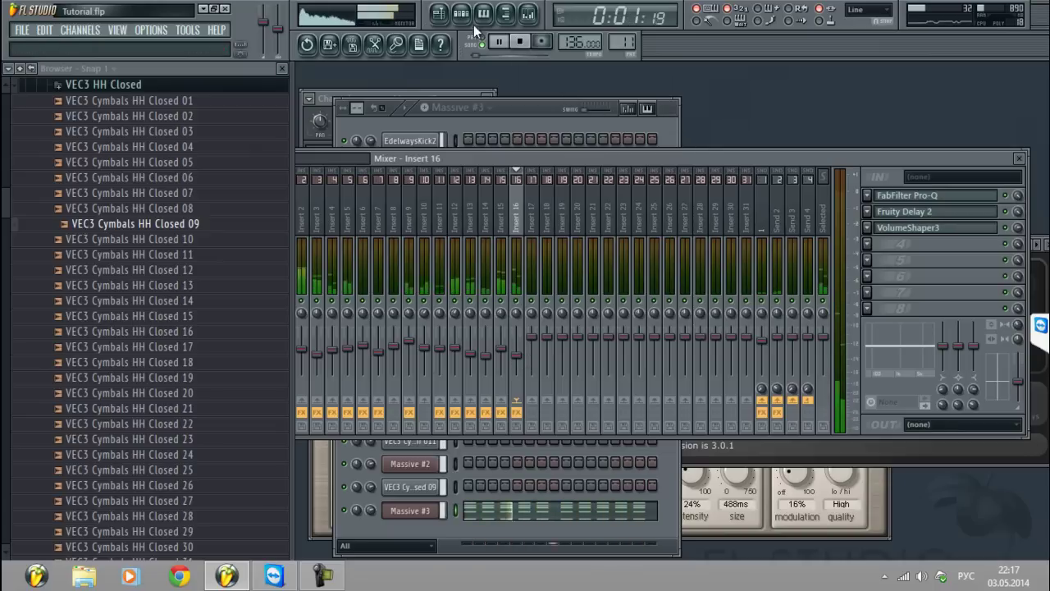
Delete the last EdelwaysKick2 clip on Track 1 in the playlist and extend the preceding clip to the end of bar 8
{"action": "left_click", "coordinate": [439, 13]}
{"action": "scroll", "coordinate": [761, 259], "scroll_direction": "up", "scroll_amount": 5}
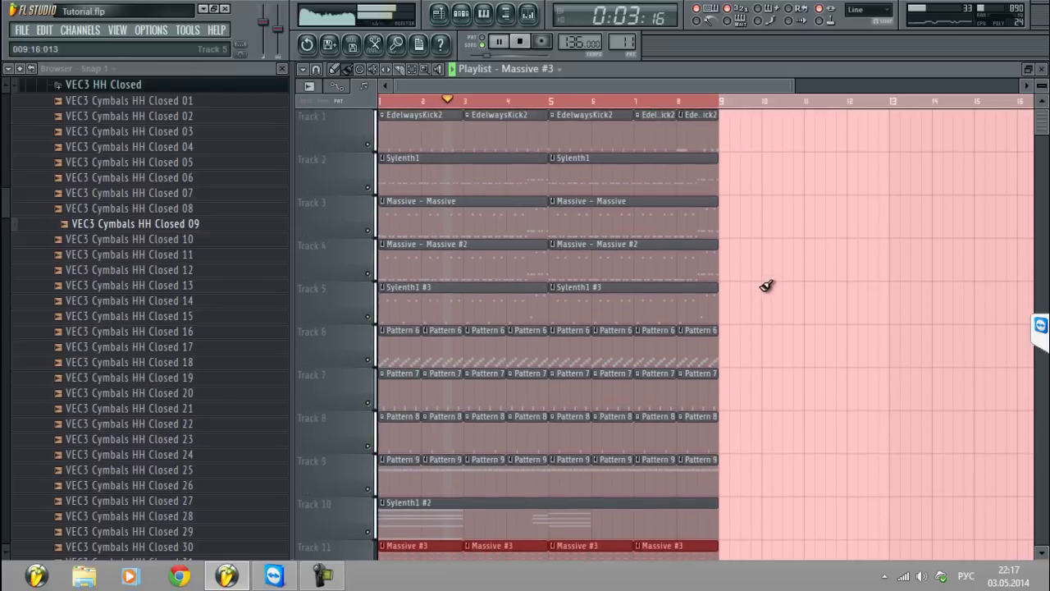
{"action": "right_click", "coordinate": [696, 129]}
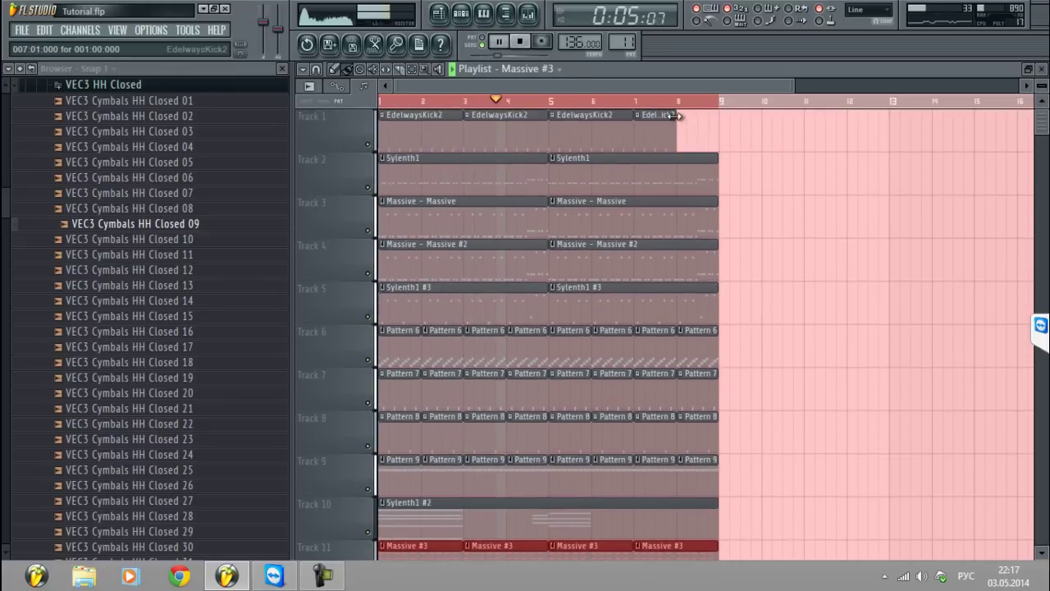
{"action": "left_click_drag", "start_coordinate": [676, 116], "coordinate": [721, 110]}
{"action": "scroll", "coordinate": [763, 213], "scroll_direction": "down", "scroll_amount": 2}
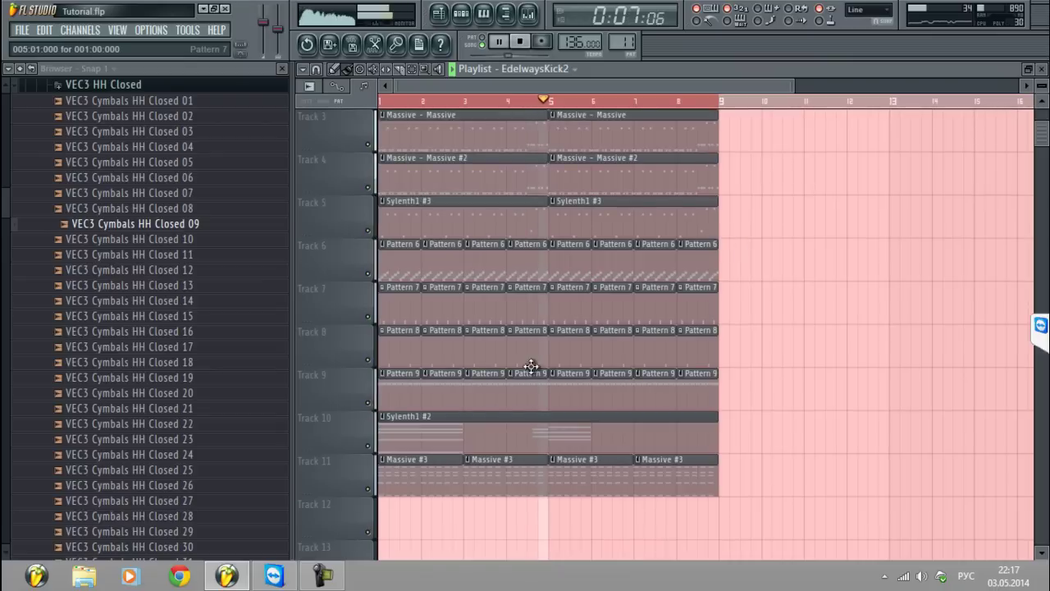
Inspect the FabFilter Pro-Q curve on mixer Insert 15 and restart playback with the channel list shown
{"action": "left_click", "coordinate": [530, 15]}
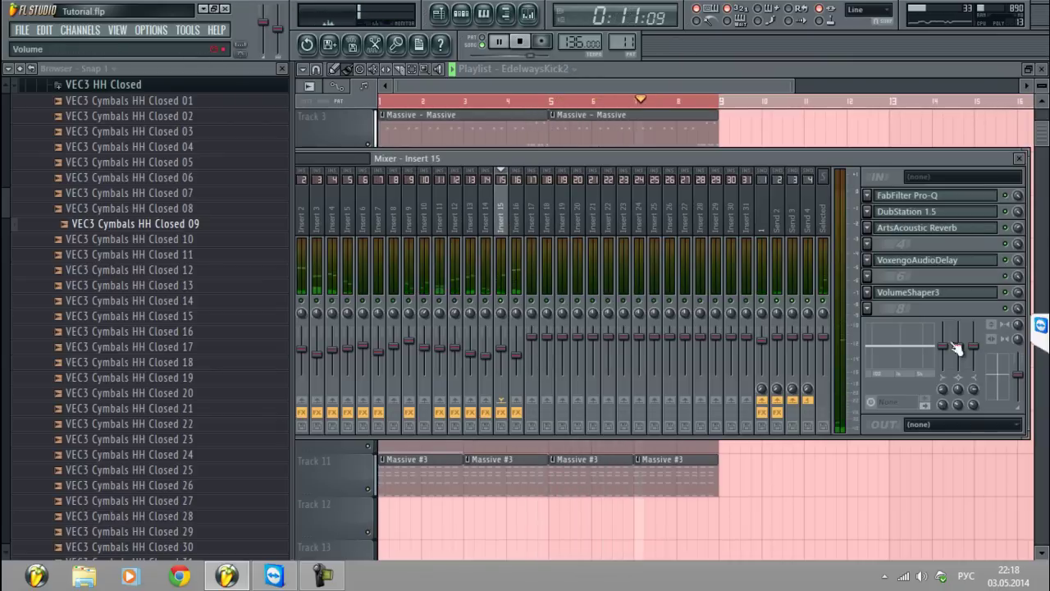
{"action": "key", "text": "space"}
{"action": "left_click", "coordinate": [894, 199]}
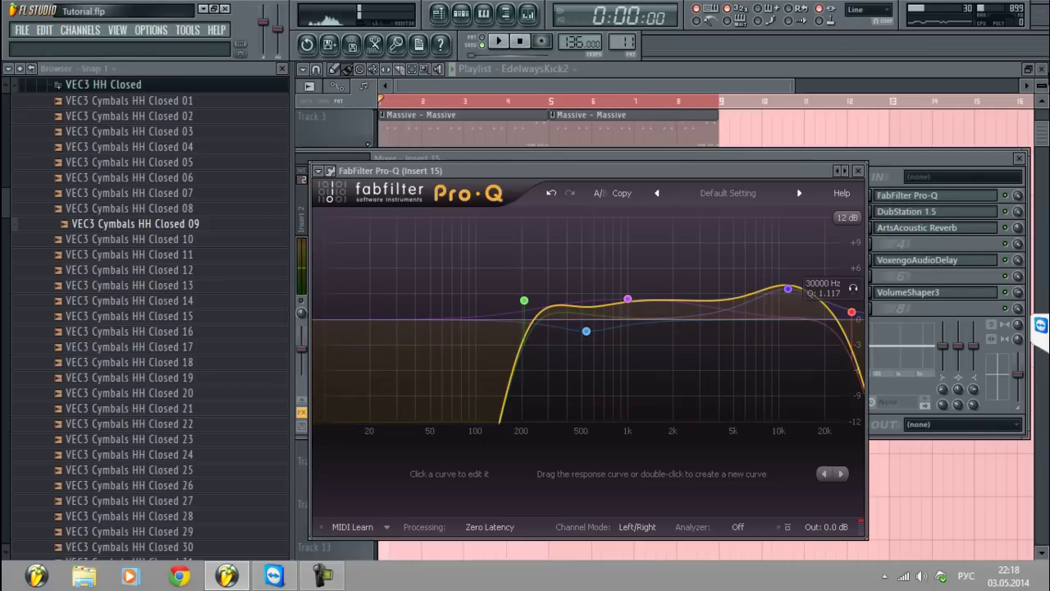
{"action": "key", "text": "F6"}
{"action": "key", "text": "space"}
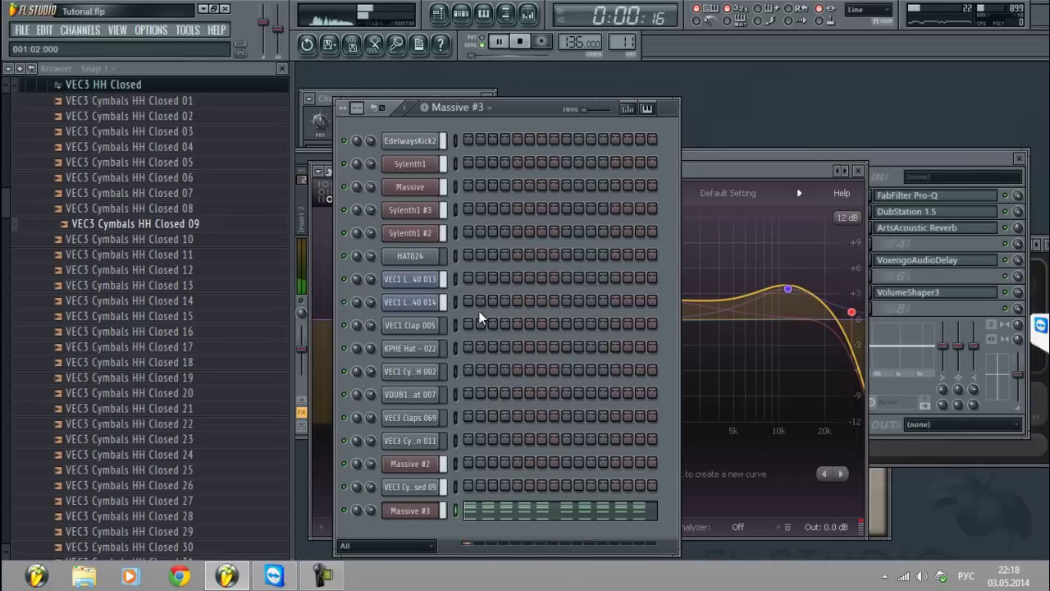
Enable OverDrive distortion on Sylenth1 #2 with dry/wet at 95.71 % and set the filter control cutoff to about 579 Hz
{"action": "left_click", "coordinate": [435, 236]}
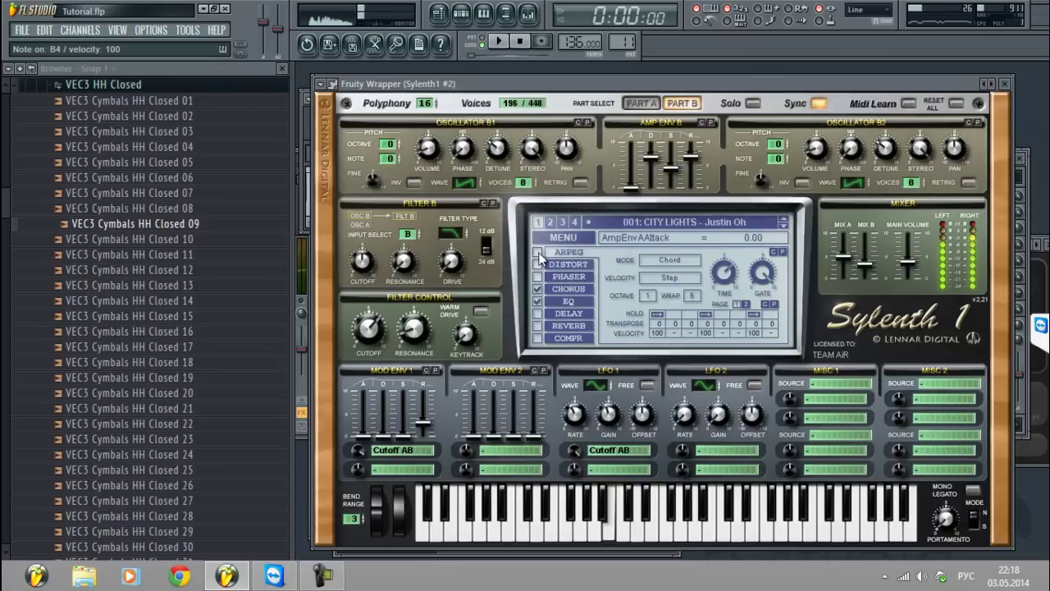
{"action": "left_click", "coordinate": [539, 265]}
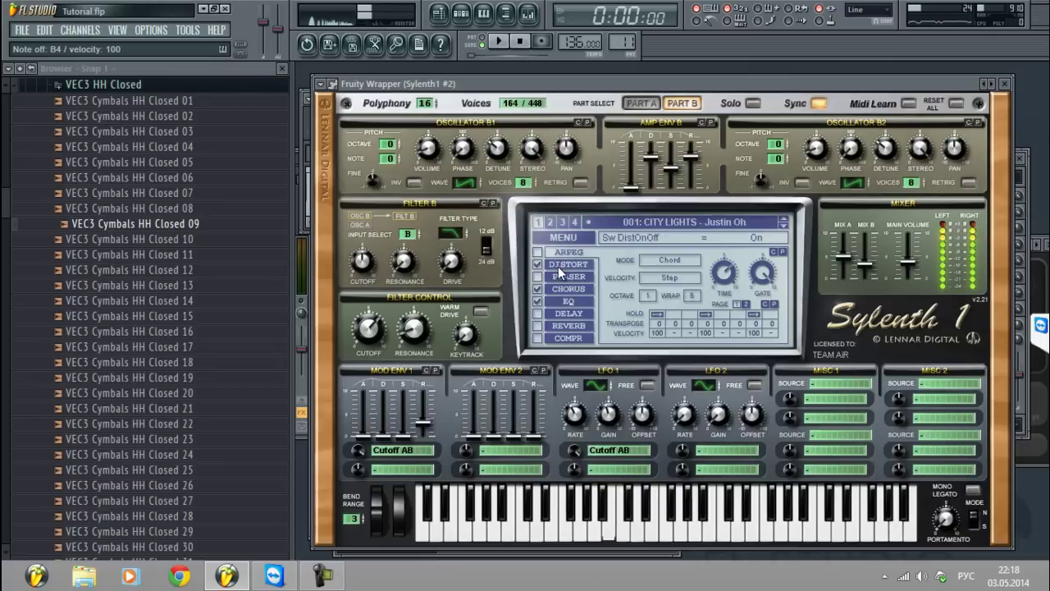
{"action": "key", "text": "space"}
{"action": "left_click", "coordinate": [558, 266]}
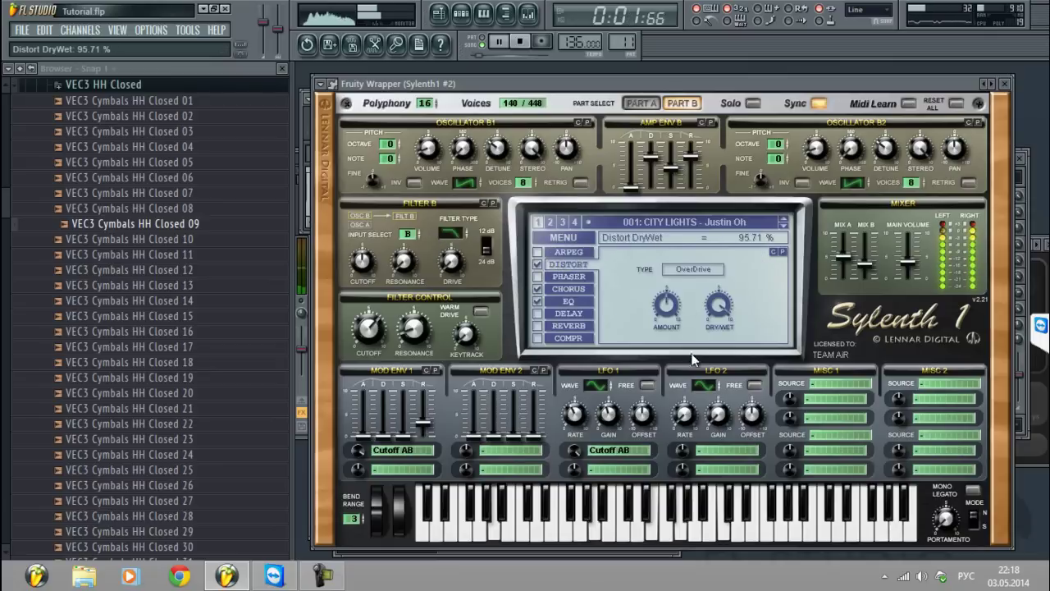
{"action": "left_click_drag", "start_coordinate": [370, 330], "coordinate": [372, 340]}
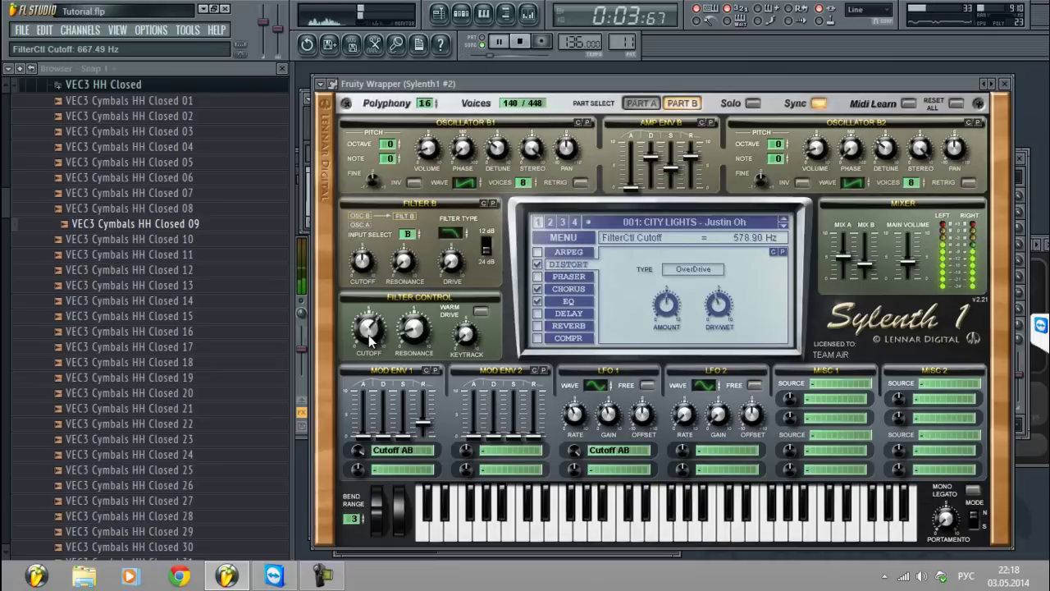
{"action": "left_click", "coordinate": [1006, 85]}
Rebalance the mixer faders of Insert 15 and Insert 16 during playback and adjust Insert 16's Send 2 amount
{"action": "key", "text": "F9"}
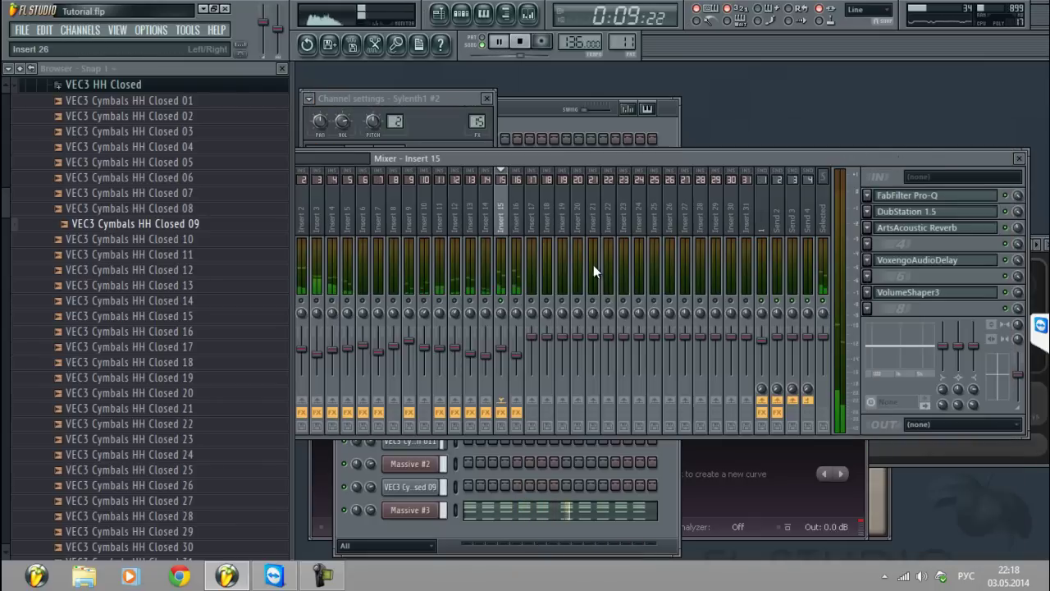
{"action": "left_click", "coordinate": [503, 353]}
{"action": "left_click_drag", "start_coordinate": [502, 353], "coordinate": [508, 352]}
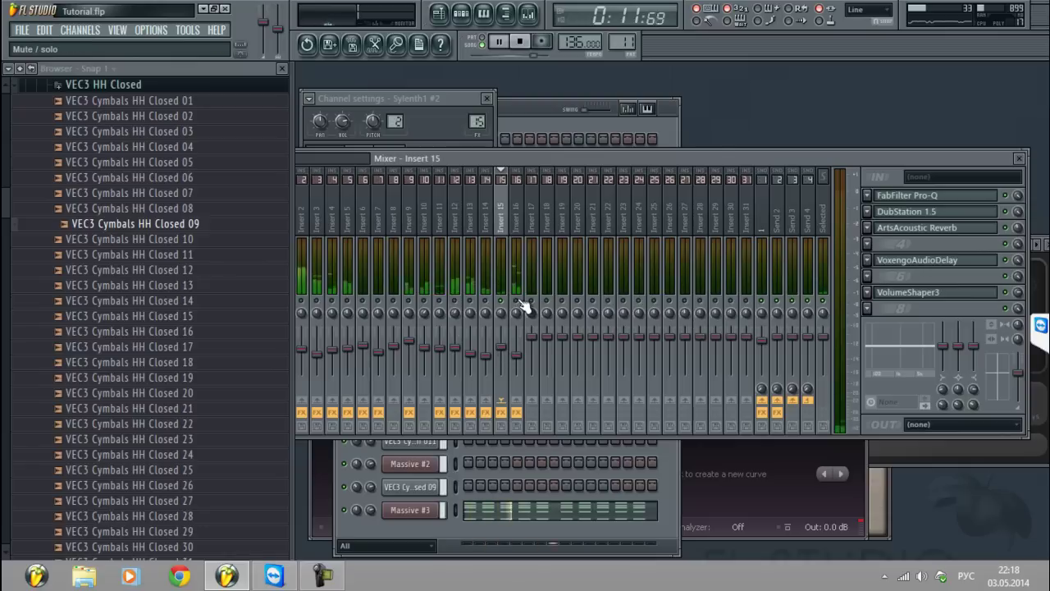
{"action": "left_click", "coordinate": [518, 362]}
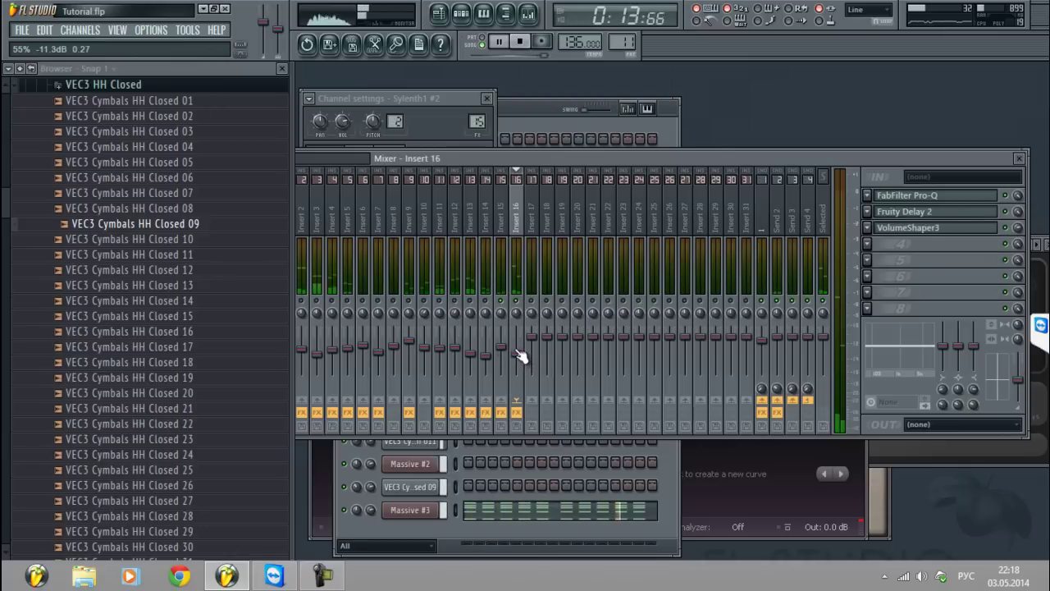
{"action": "left_click", "coordinate": [500, 246]}
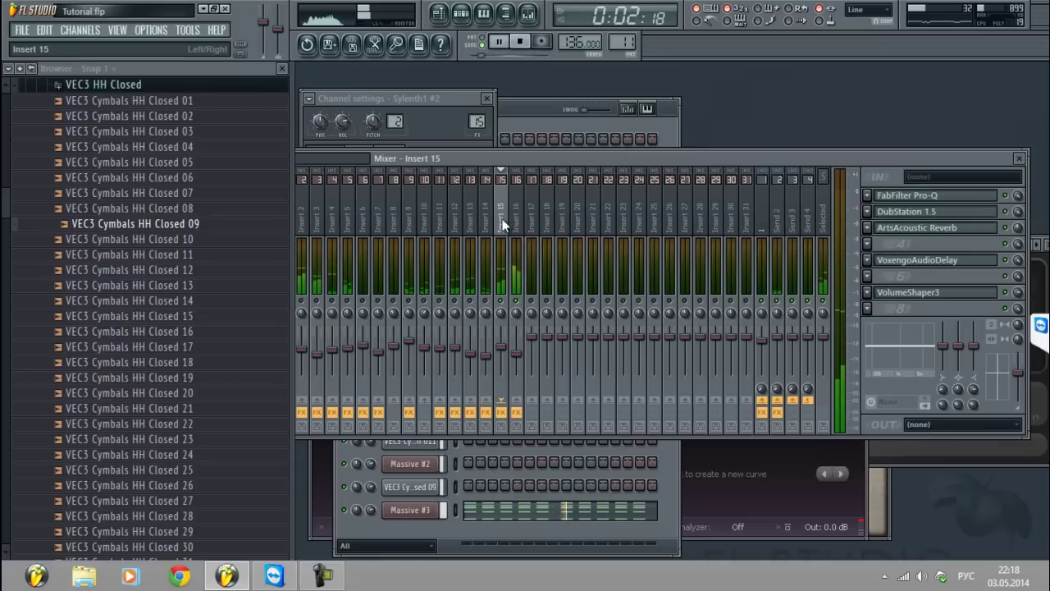
{"action": "left_click", "coordinate": [517, 315]}
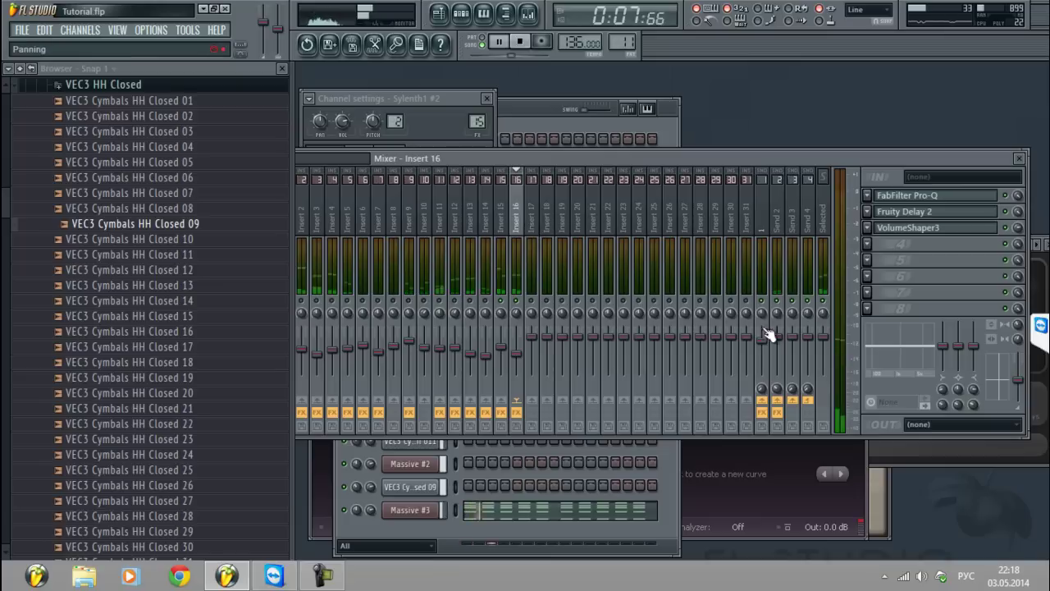
{"action": "left_click_drag", "start_coordinate": [777, 389], "coordinate": [776, 413]}
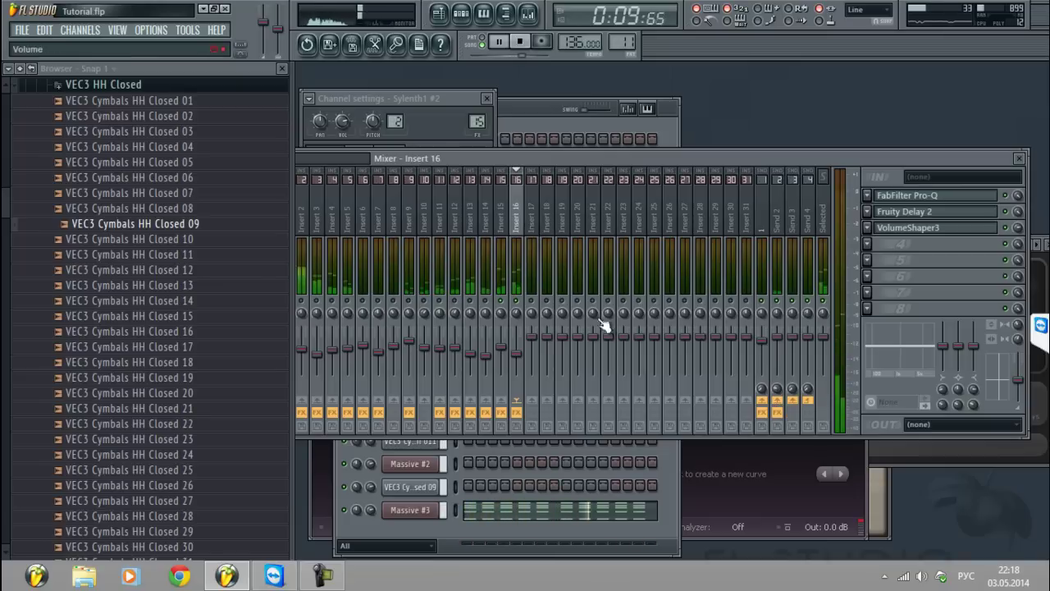
{"action": "left_click", "coordinate": [502, 223]}
Set the filter control cutoff of Sylenth1 #2 to 120.88 Hz while the arrangement plays
{"action": "left_click", "coordinate": [568, 125]}
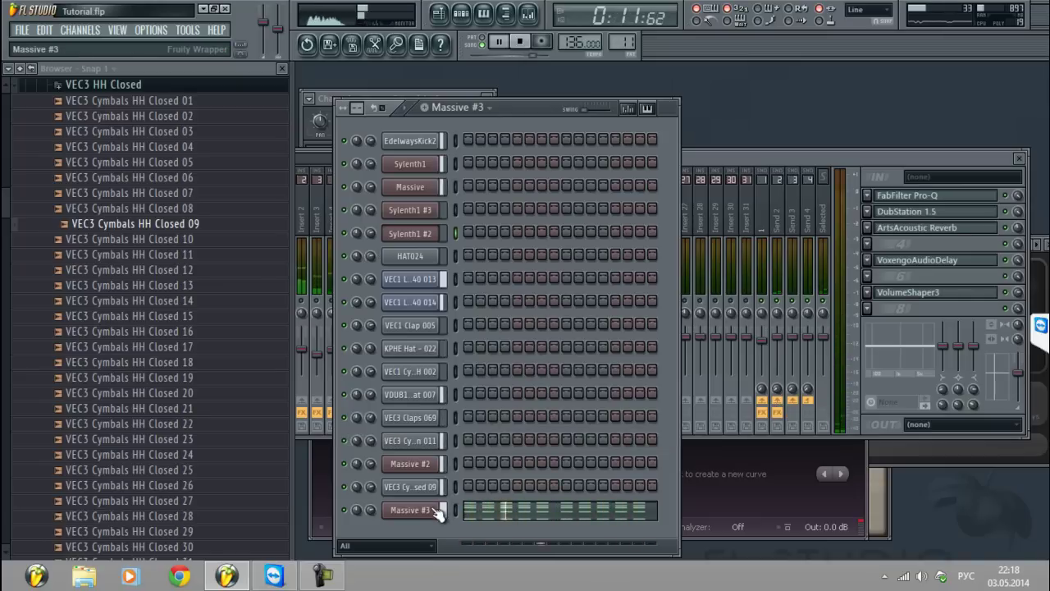
{"action": "left_click", "coordinate": [430, 238]}
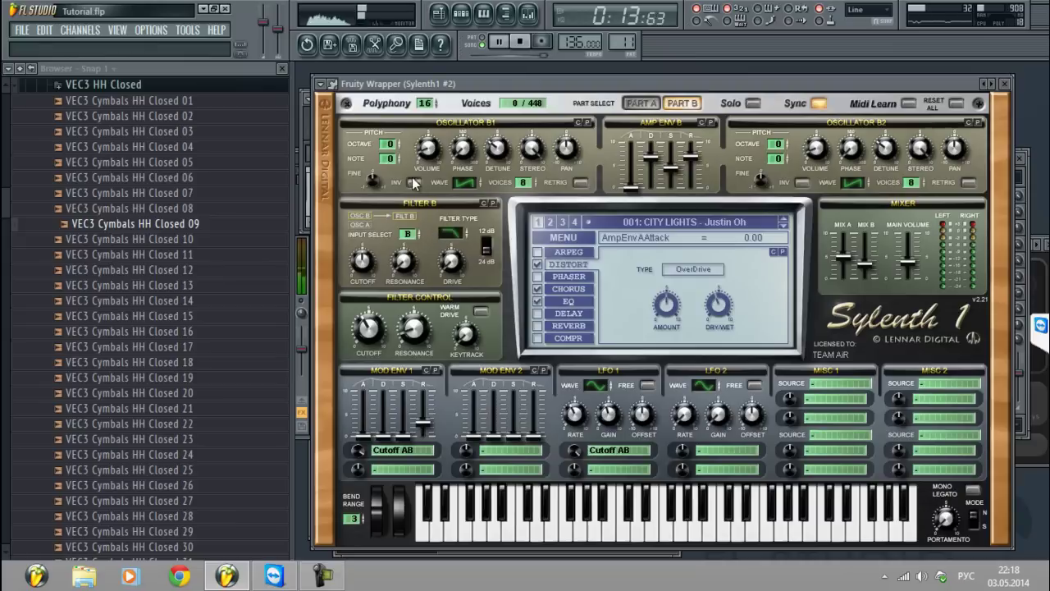
{"action": "key", "text": "space"}
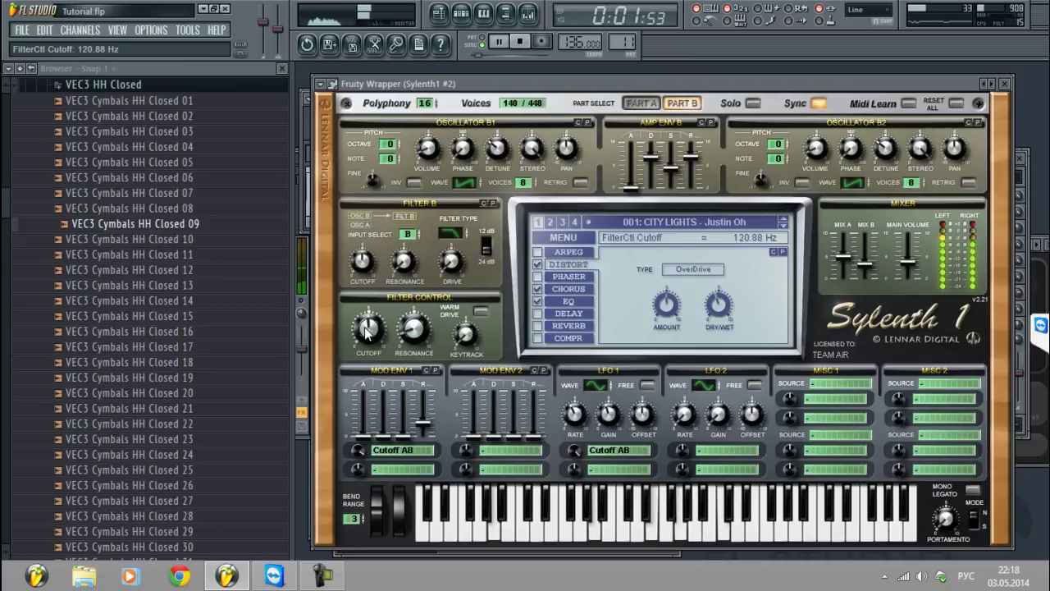
{"action": "key", "text": "space"}
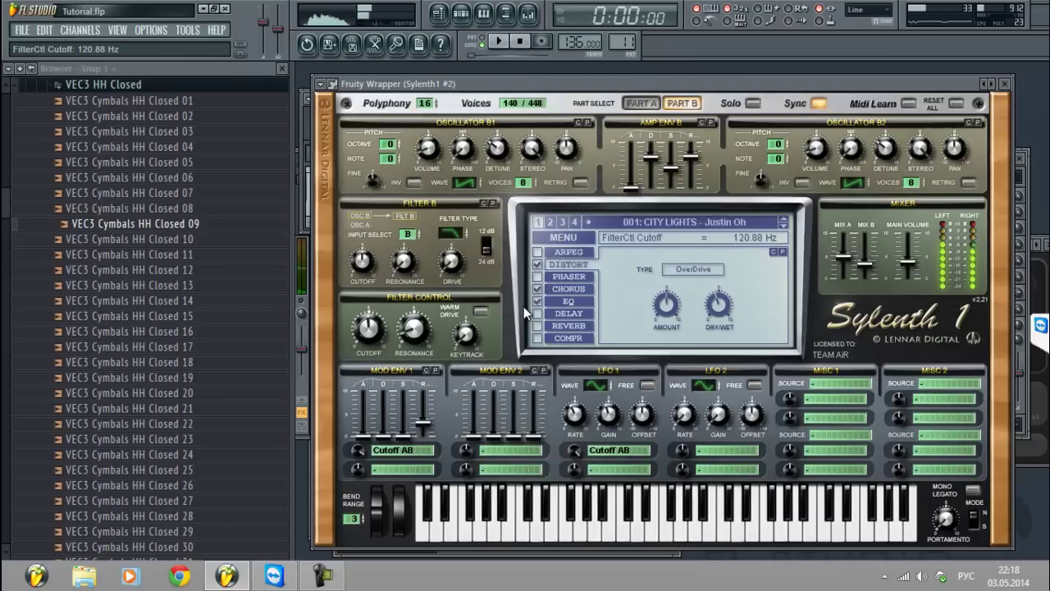
{"action": "left_click", "coordinate": [312, 578]}
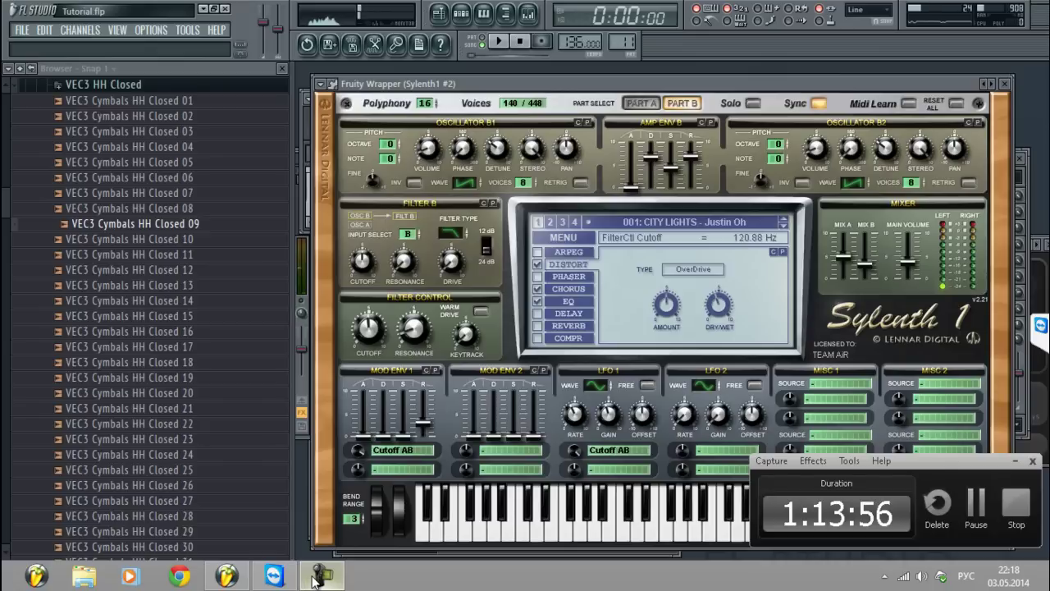
{"action": "left_click", "coordinate": [319, 578]}
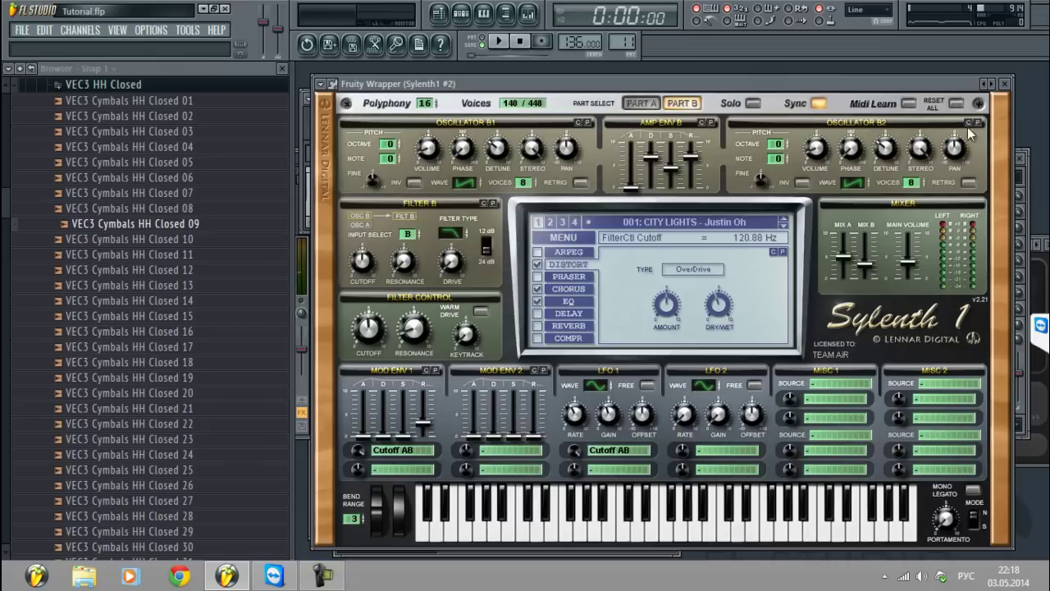
Close the Sylenth1 #2 window and play the arrangement, checking the mixer levels and the playlist
{"action": "left_click", "coordinate": [1006, 84]}
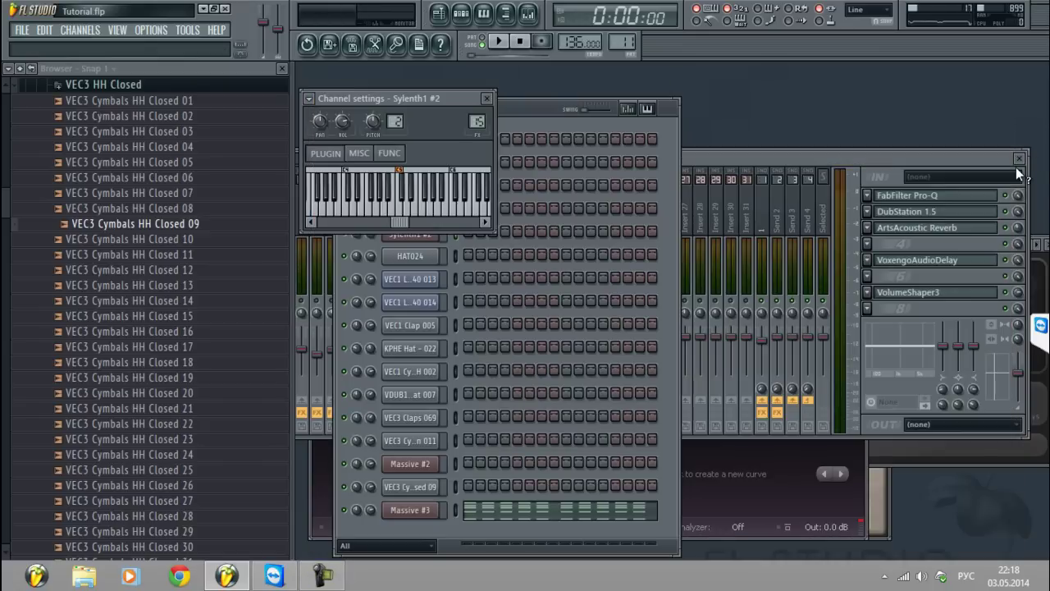
{"action": "left_click", "coordinate": [439, 13]}
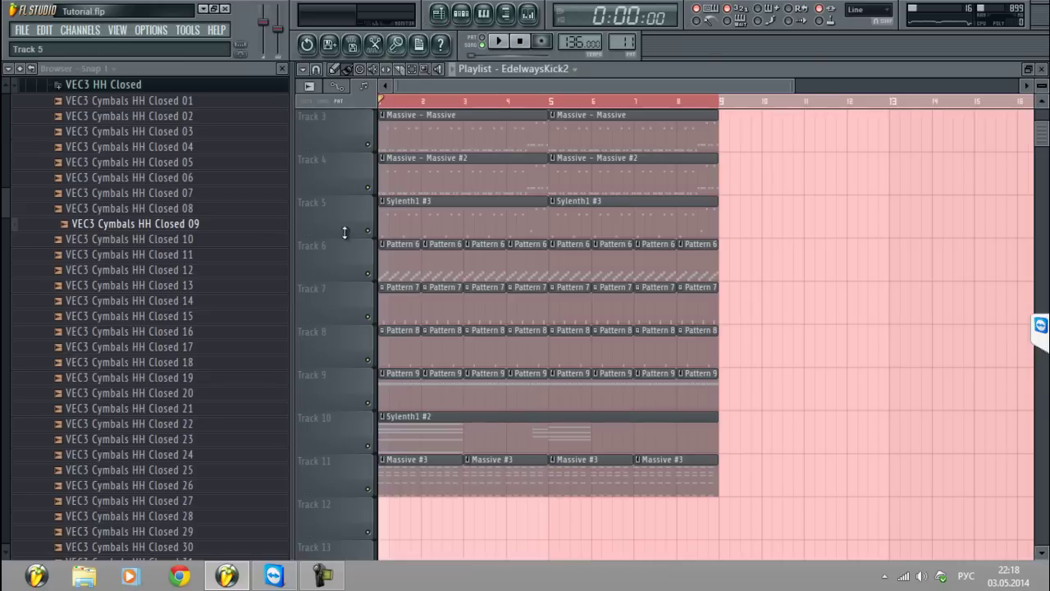
{"action": "left_click", "coordinate": [500, 41]}
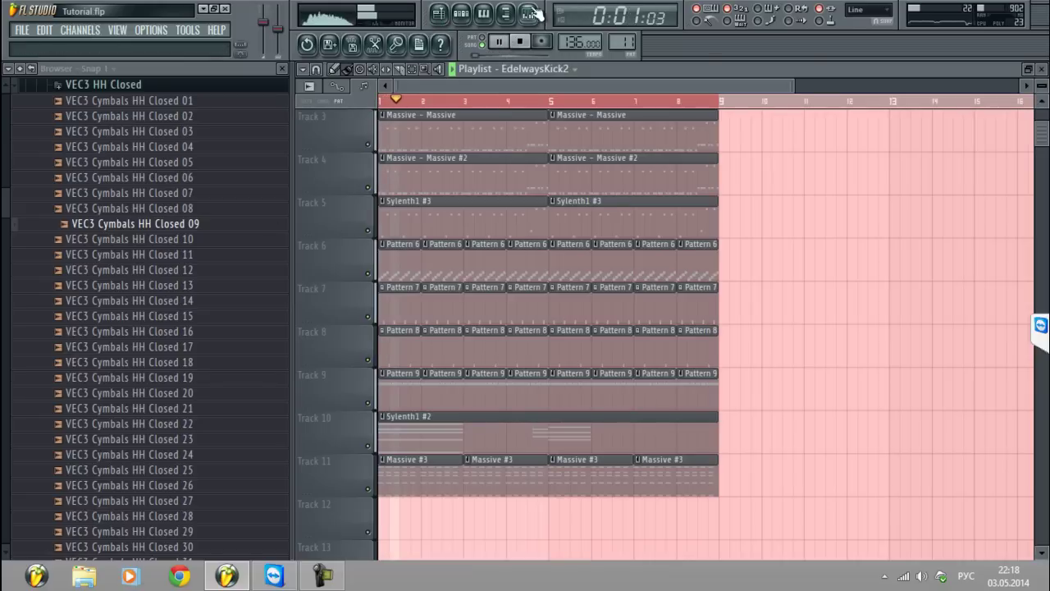
{"action": "key", "text": "F9"}
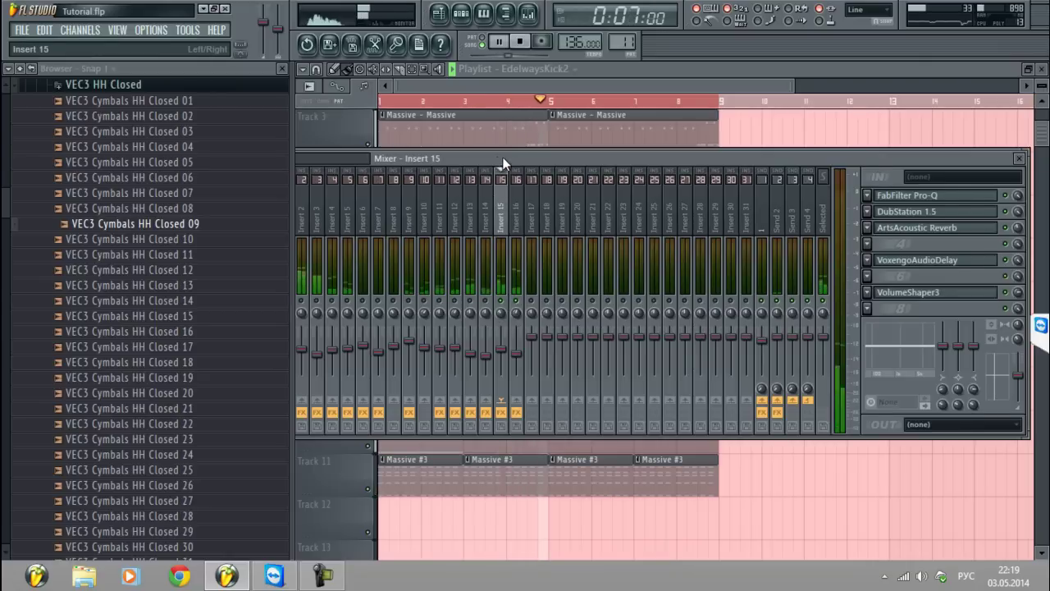
{"action": "left_click_drag", "start_coordinate": [504, 165], "coordinate": [545, 163]}
{"action": "left_click", "coordinate": [535, 84]}
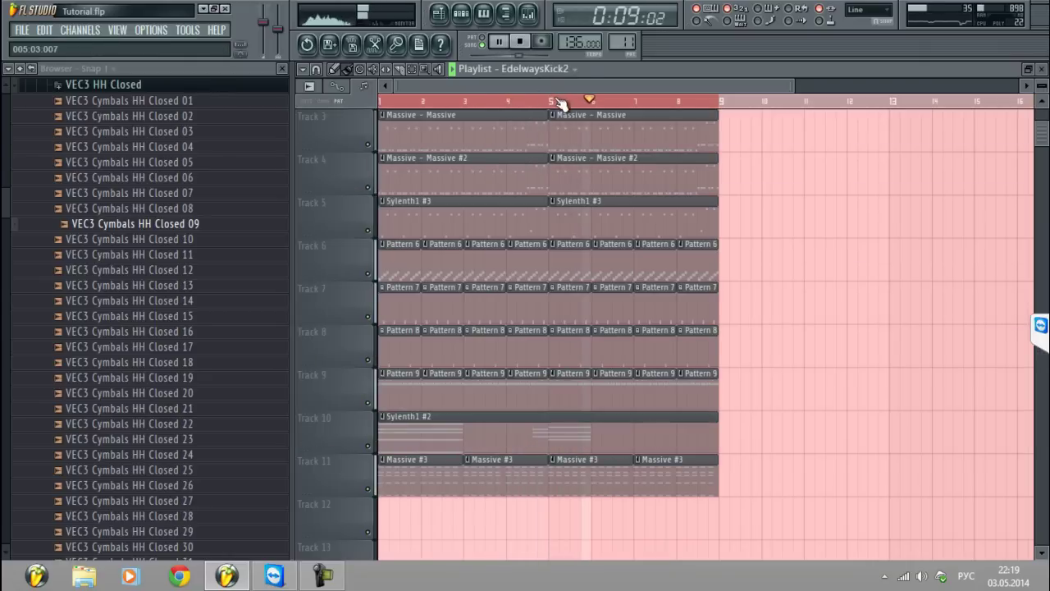
{"action": "scroll", "coordinate": [560, 103], "scroll_direction": "down", "scroll_amount": 3}
Close the playlist, the mixer and the open VolumeShaper3 and FabFilter Pro-Q windows
{"action": "left_click", "coordinate": [1041, 69]}
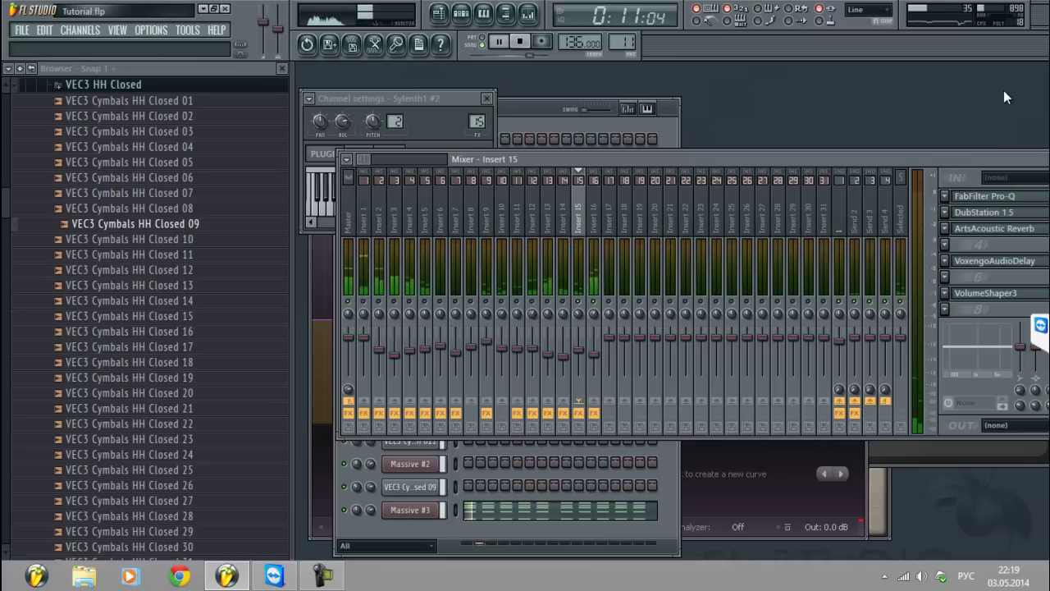
{"action": "left_click_drag", "start_coordinate": [959, 161], "coordinate": [786, 159]}
{"action": "left_click", "coordinate": [923, 159]}
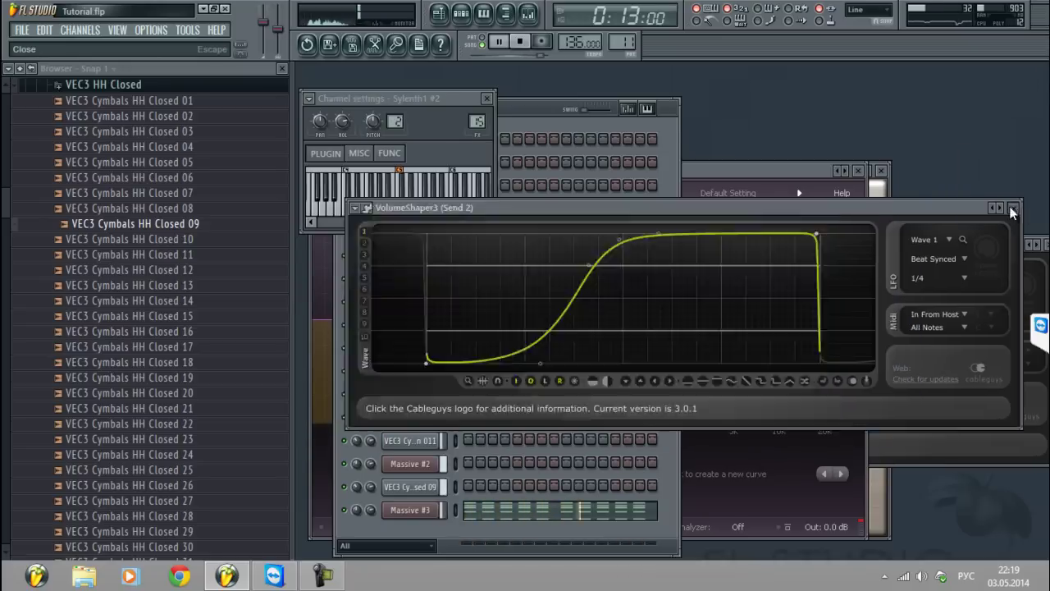
{"action": "left_click_drag", "start_coordinate": [990, 244], "coordinate": [805, 228]}
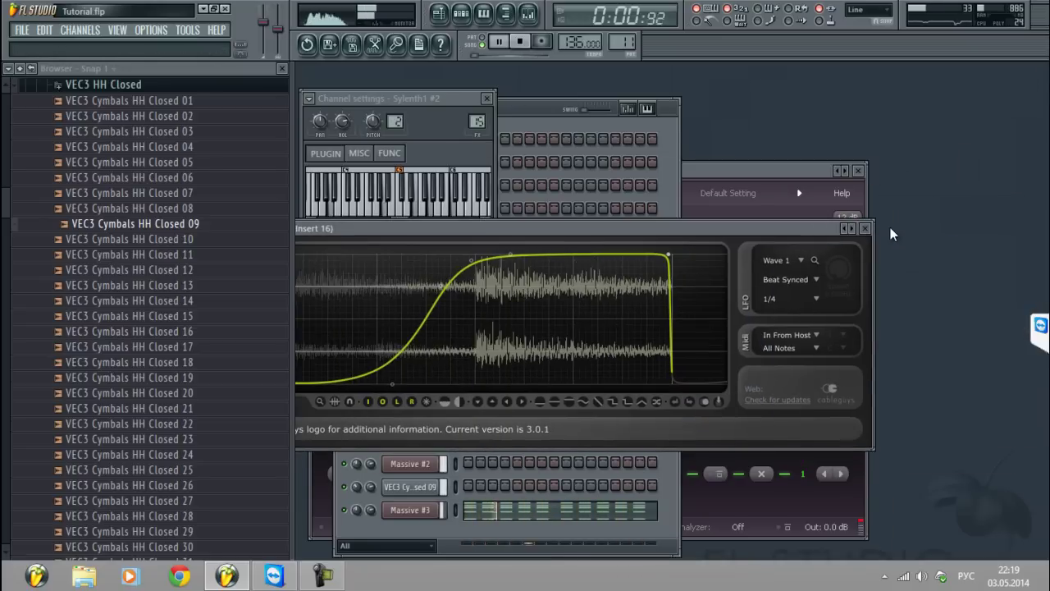
{"action": "left_click", "coordinate": [866, 230]}
{"action": "left_click", "coordinate": [859, 170]}
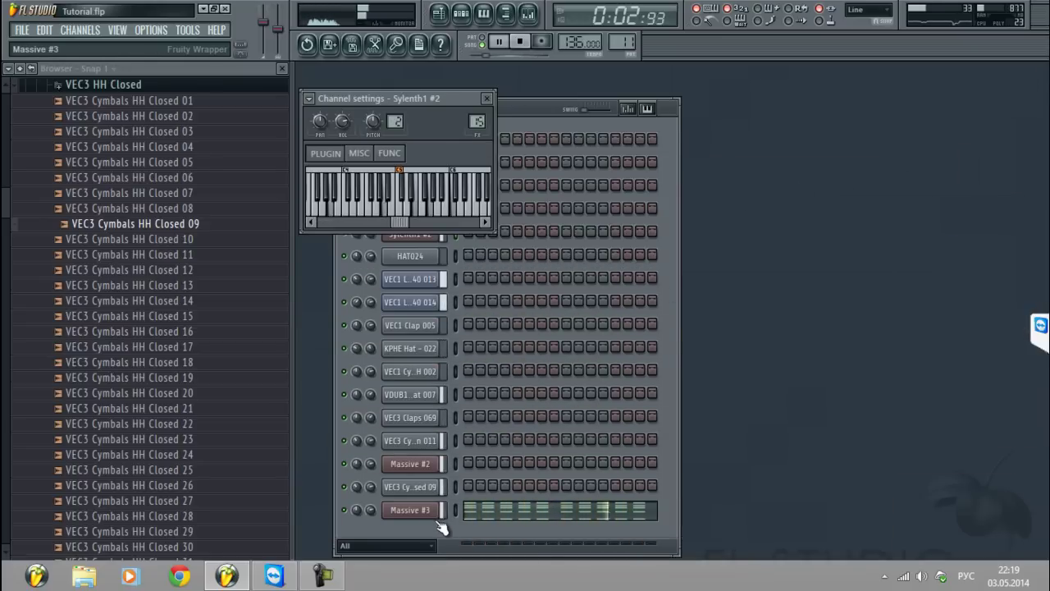
Open the Massive #3 synth, fine-tune its Filter 1 cutoff during playback and stop the song
{"action": "left_click", "coordinate": [411, 510]}
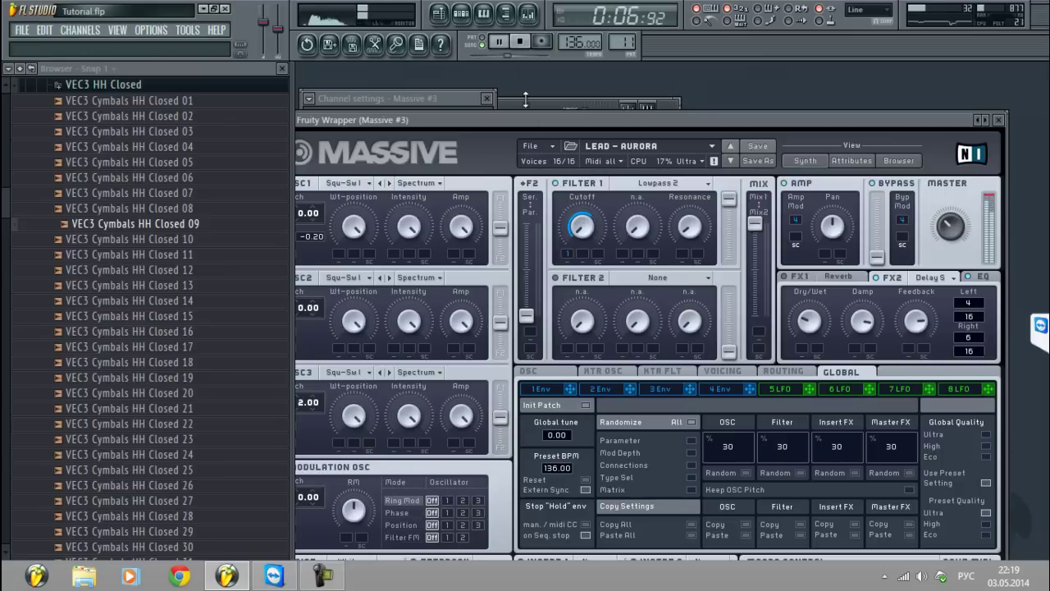
{"action": "mouse_move", "coordinate": [582, 229]}
{"action": "left_mouse_down"}
{"action": "mouse_move", "coordinate": [587, 193]}
{"action": "mouse_move", "coordinate": [581, 225]}
{"action": "left_mouse_up"}
{"action": "key", "text": "space"}
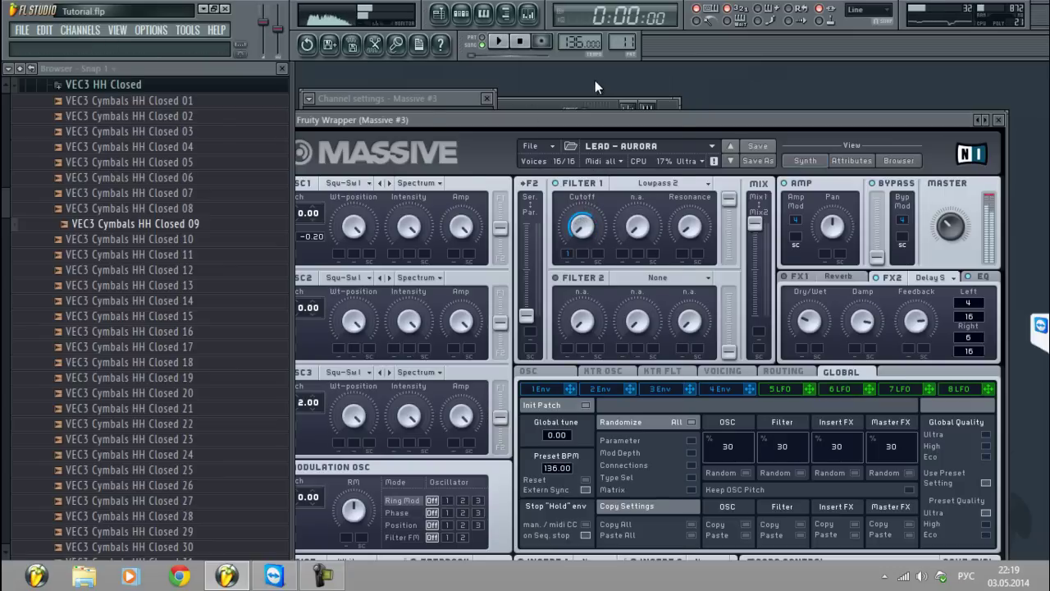
{"action": "left_click", "coordinate": [595, 103]}
Review the playlist tracks, select the Master track in the mixer and play the arrangement
{"action": "left_click", "coordinate": [443, 14]}
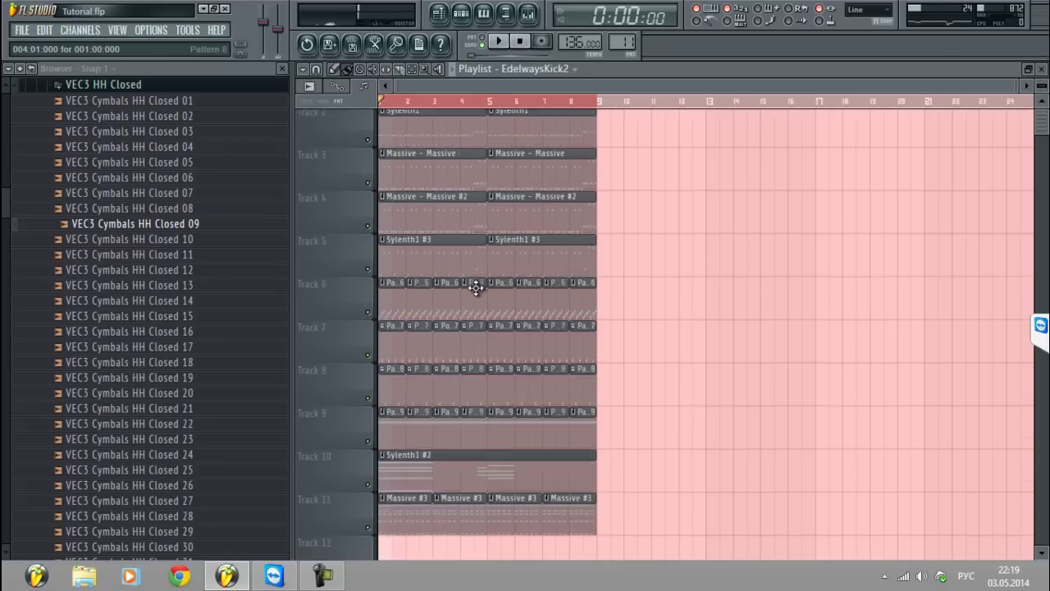
{"action": "scroll", "coordinate": [774, 205], "scroll_direction": "down", "scroll_amount": 6}
{"action": "scroll", "coordinate": [544, 452], "scroll_direction": "up", "scroll_amount": 6}
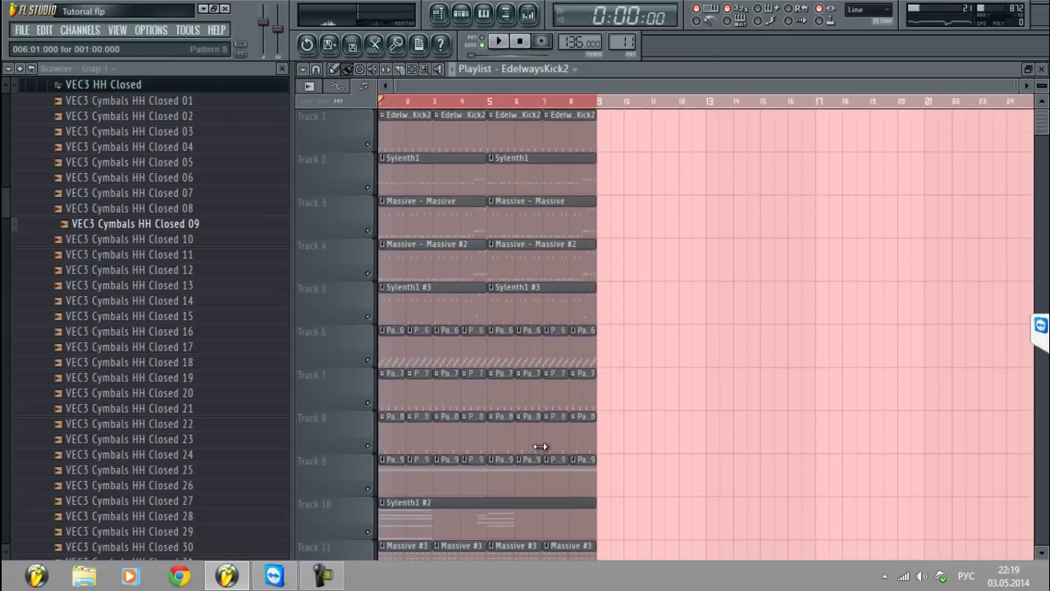
{"action": "left_click", "coordinate": [527, 14]}
{"action": "left_click_drag", "start_coordinate": [415, 179], "coordinate": [439, 196]}
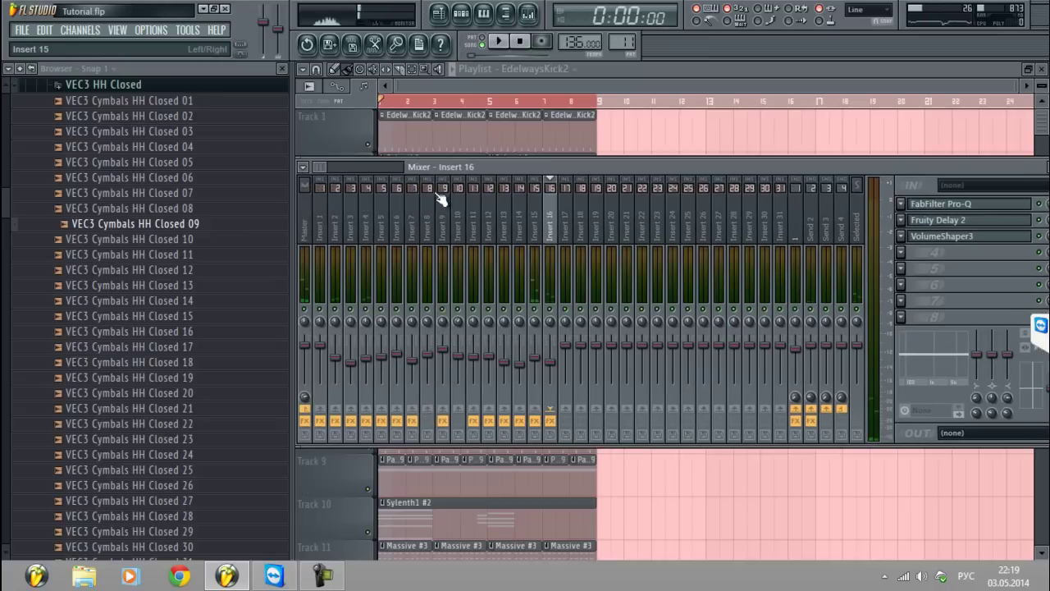
{"action": "left_click", "coordinate": [305, 228]}
{"action": "left_click_drag", "start_coordinate": [913, 168], "coordinate": [849, 163]}
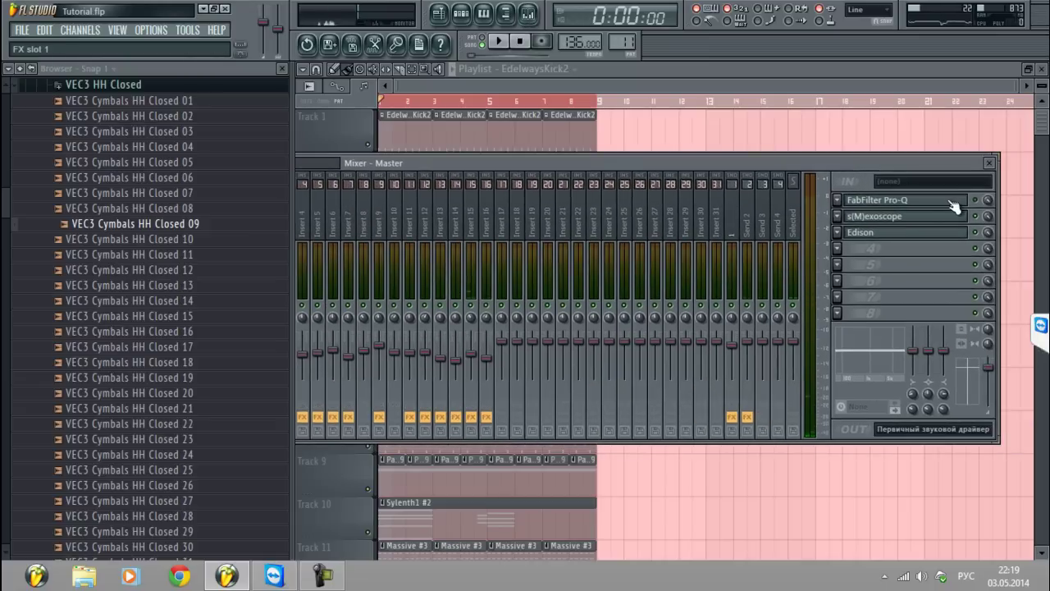
{"action": "key", "text": "space"}
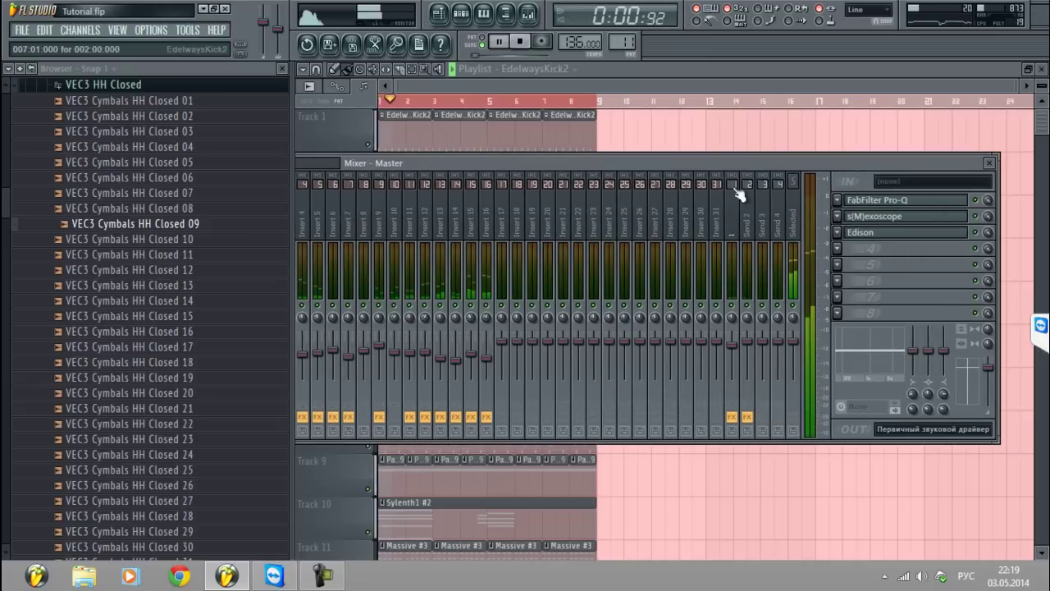
In the Master track's FabFilter Pro-Q, set the high cut frequency to 30000 Hz and sweep the low cut frequency
{"action": "left_click", "coordinate": [879, 202]}
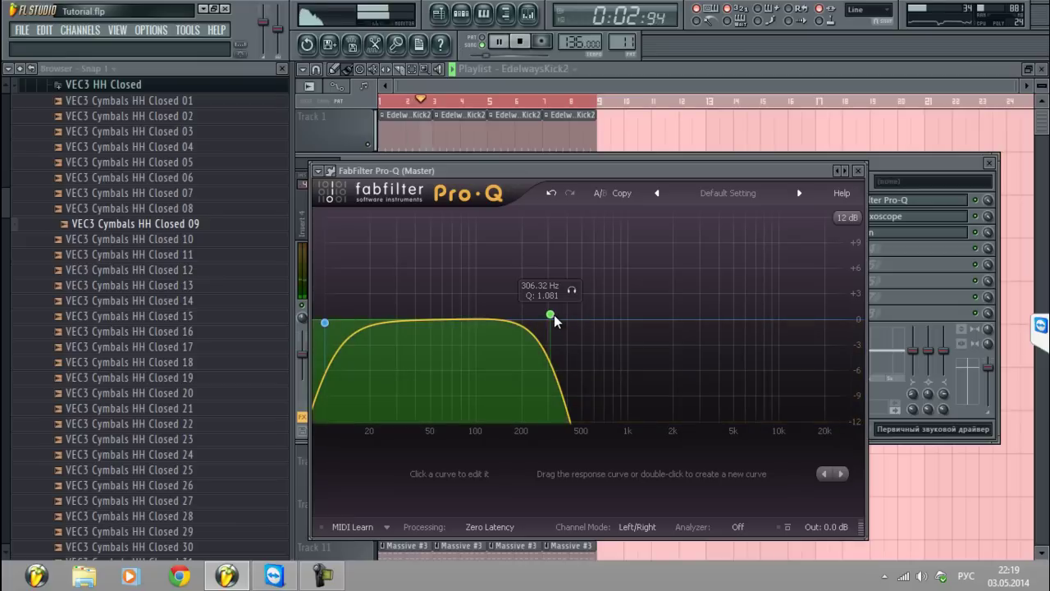
{"action": "left_click", "coordinate": [552, 315]}
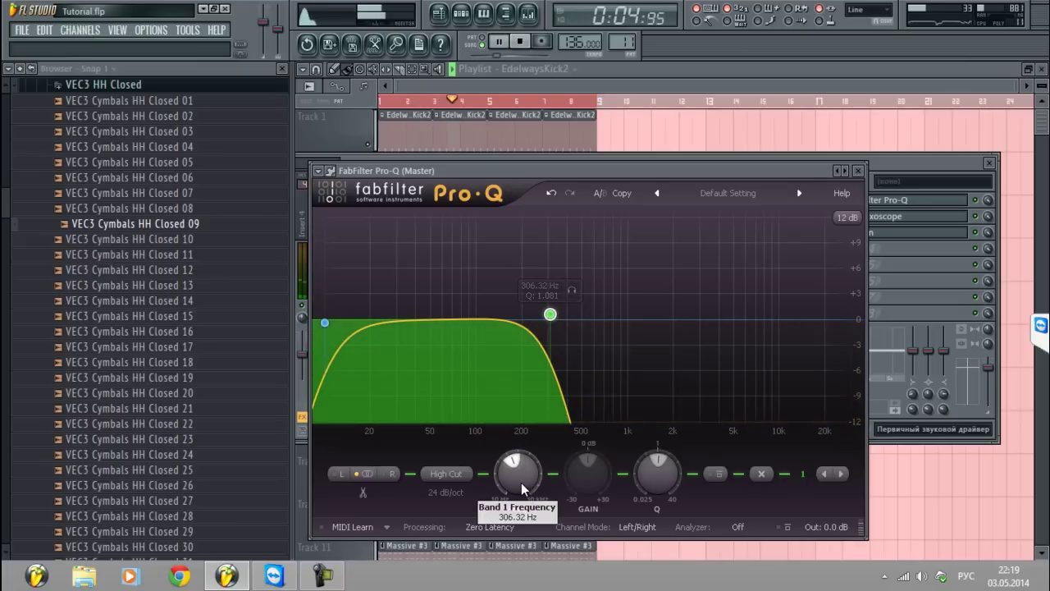
{"action": "left_click_drag", "start_coordinate": [521, 482], "coordinate": [607, 345]}
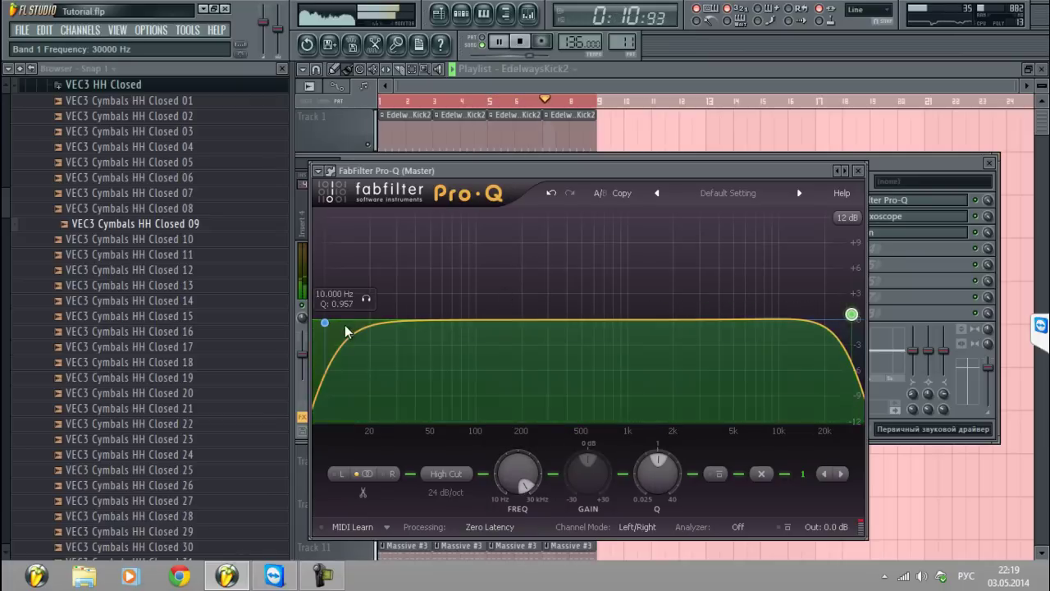
{"action": "left_click", "coordinate": [326, 322]}
{"action": "left_click_drag", "start_coordinate": [515, 482], "coordinate": [553, 496]}
Close the playlist and bring the channel rack and the mixer to the front
{"action": "left_click", "coordinate": [1042, 69]}
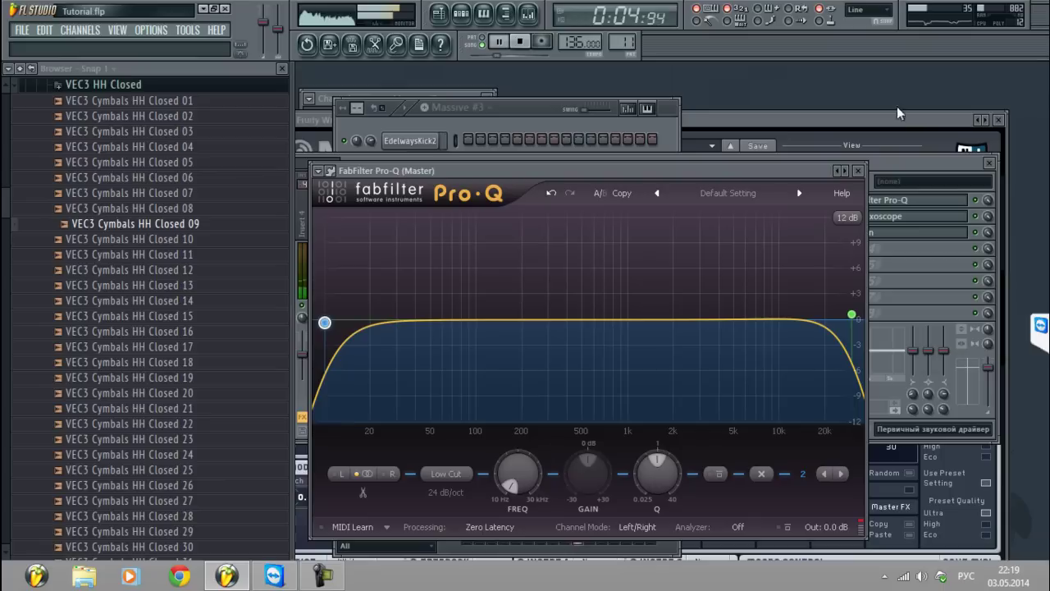
{"action": "key", "text": "F6"}
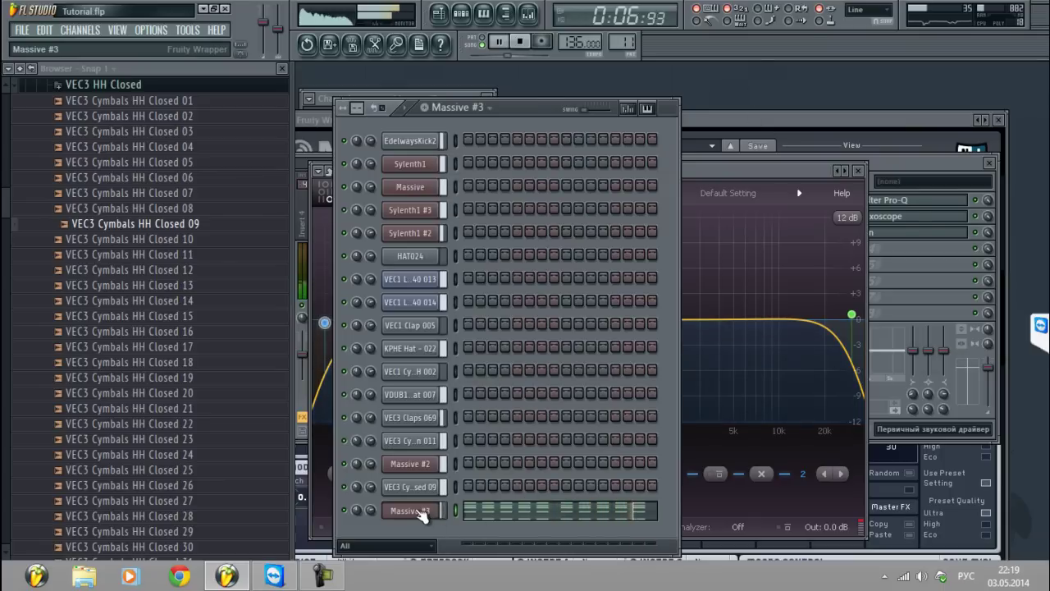
{"action": "key", "text": "F9"}
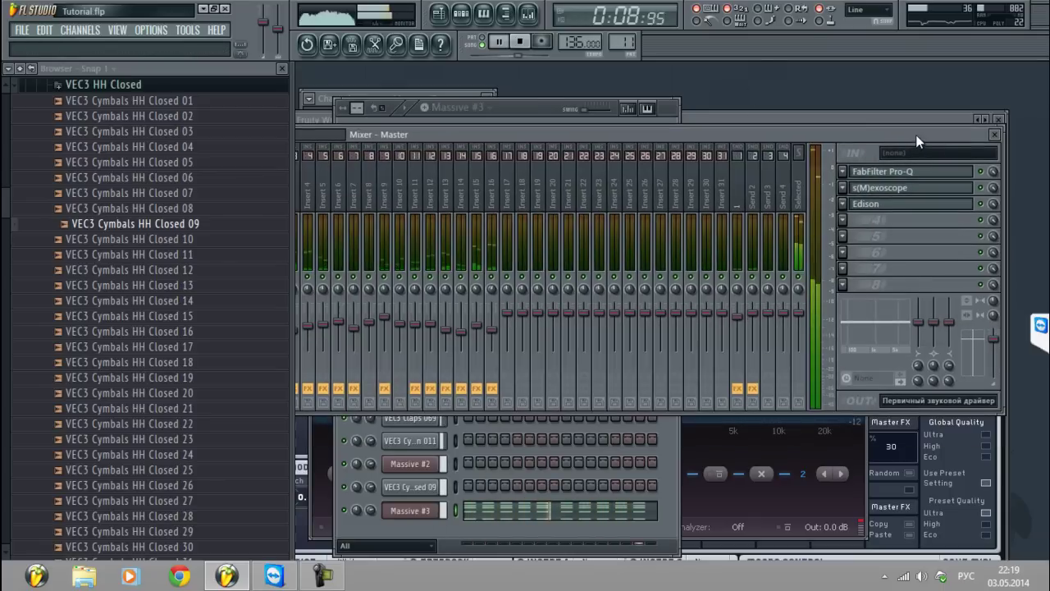
{"action": "left_click_drag", "start_coordinate": [558, 137], "coordinate": [584, 157]}
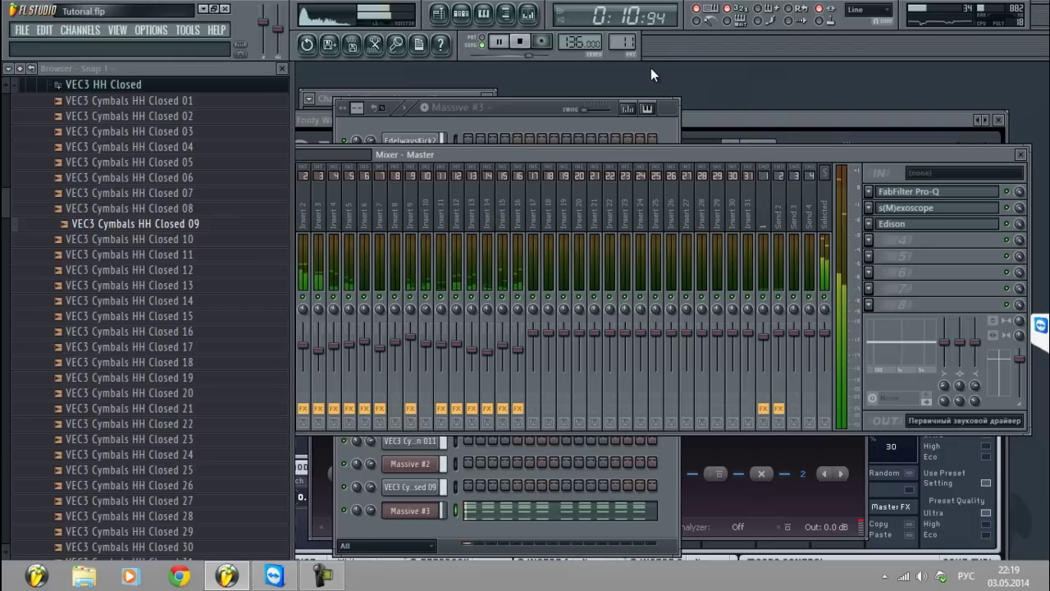
Close the Massive #3 synth window, reposition the mixer so the Master track shows, and stop the song
{"action": "key", "text": "F6"}
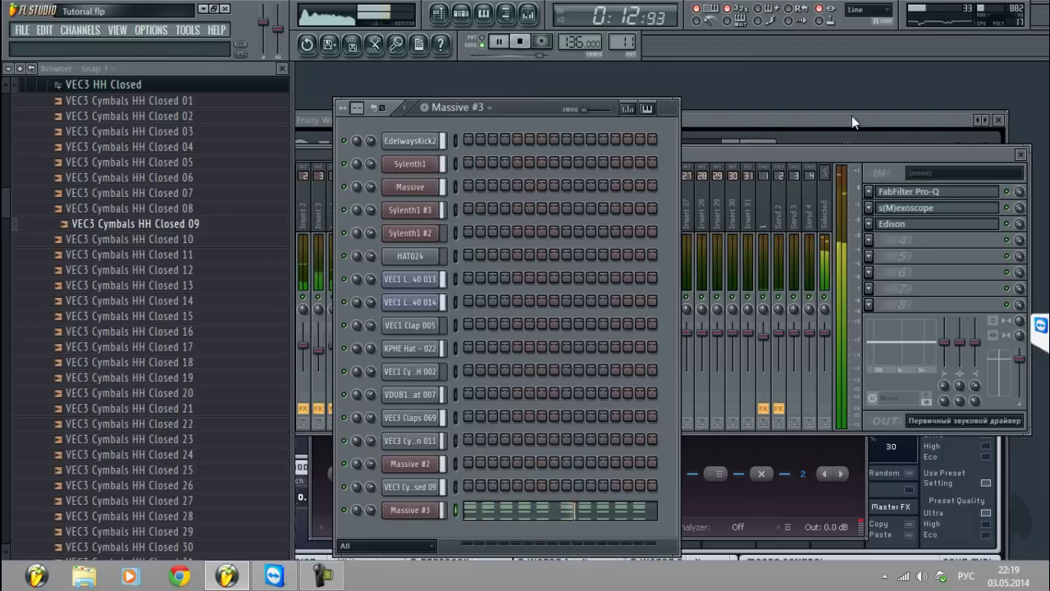
{"action": "left_click", "coordinate": [1000, 120]}
{"action": "left_click", "coordinate": [764, 155]}
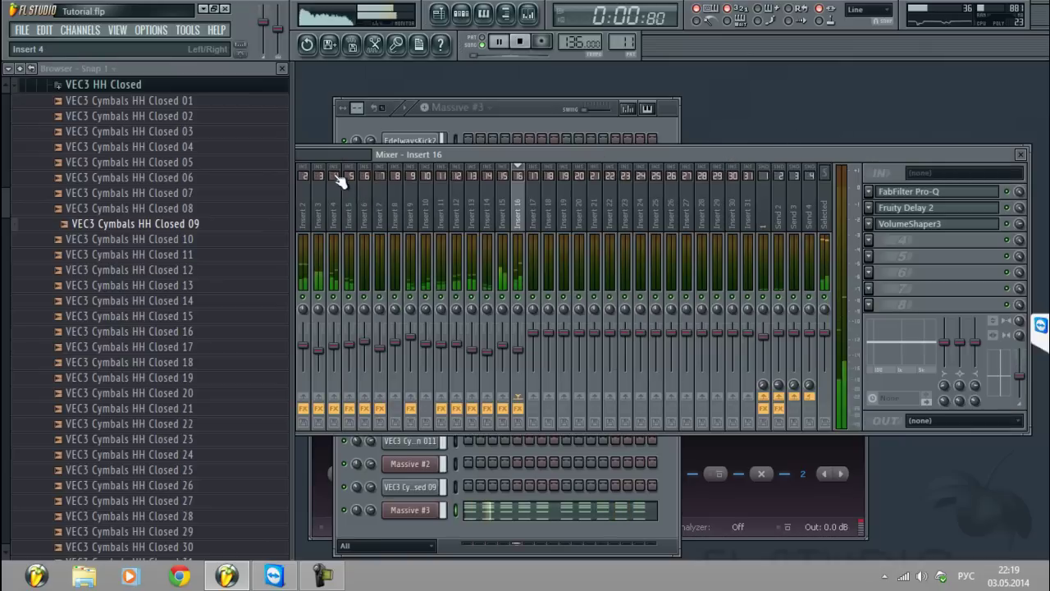
{"action": "mouse_move", "coordinate": [410, 153]}
{"action": "left_mouse_down"}
{"action": "mouse_move", "coordinate": [482, 149]}
{"action": "mouse_move", "coordinate": [421, 154]}
{"action": "left_mouse_up"}
{"action": "key", "text": "space"}
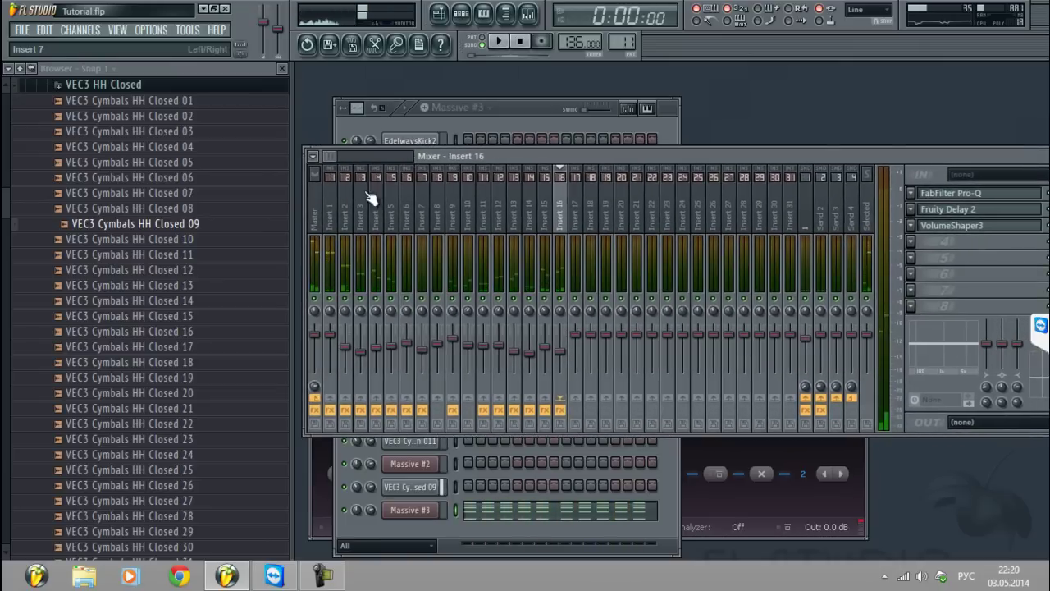
Review the clips on all playlist tracks, then return to the channel rack
{"action": "left_click", "coordinate": [441, 14]}
{"action": "scroll", "coordinate": [693, 182], "scroll_direction": "down", "scroll_amount": 6}
{"action": "scroll", "coordinate": [889, 310], "scroll_direction": "up", "scroll_amount": 5}
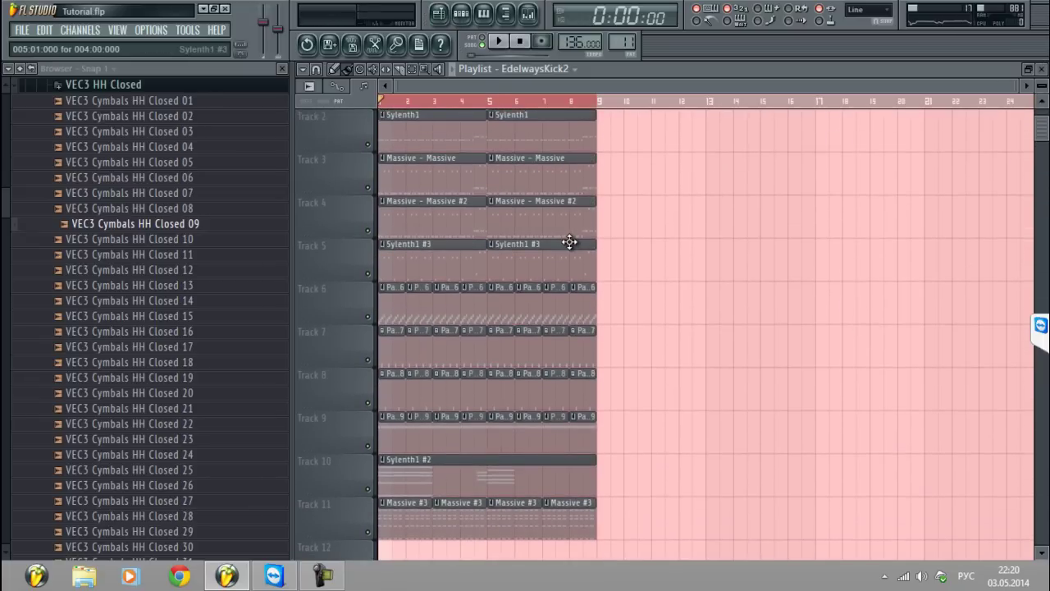
{"action": "scroll", "coordinate": [591, 254], "scroll_direction": "down", "scroll_amount": 1}
{"action": "scroll", "coordinate": [596, 414], "scroll_direction": "down", "scroll_amount": 1}
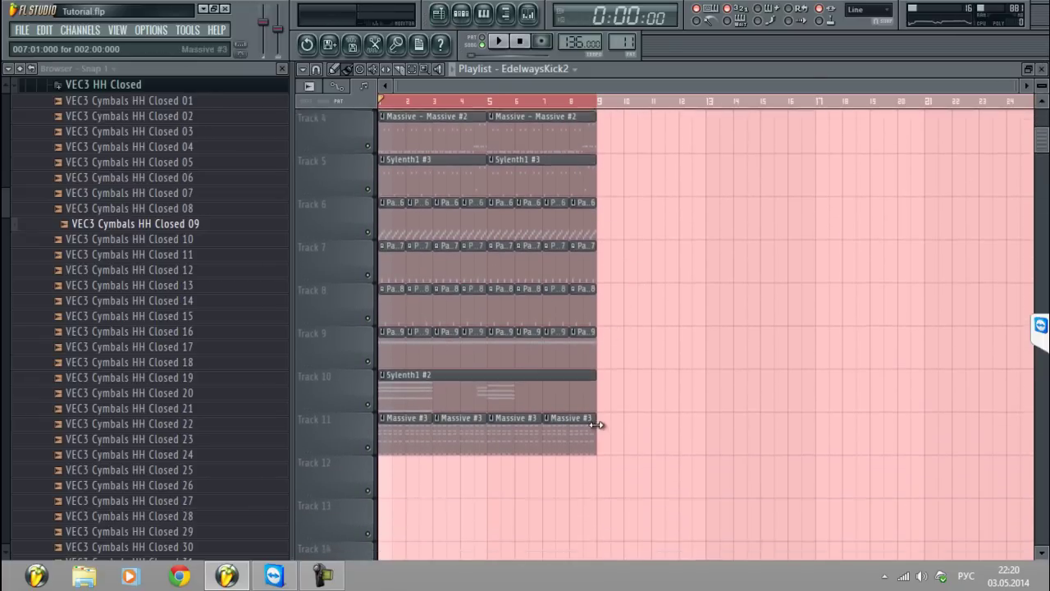
{"action": "left_click", "coordinate": [1043, 69]}
{"action": "left_click", "coordinate": [461, 13]}
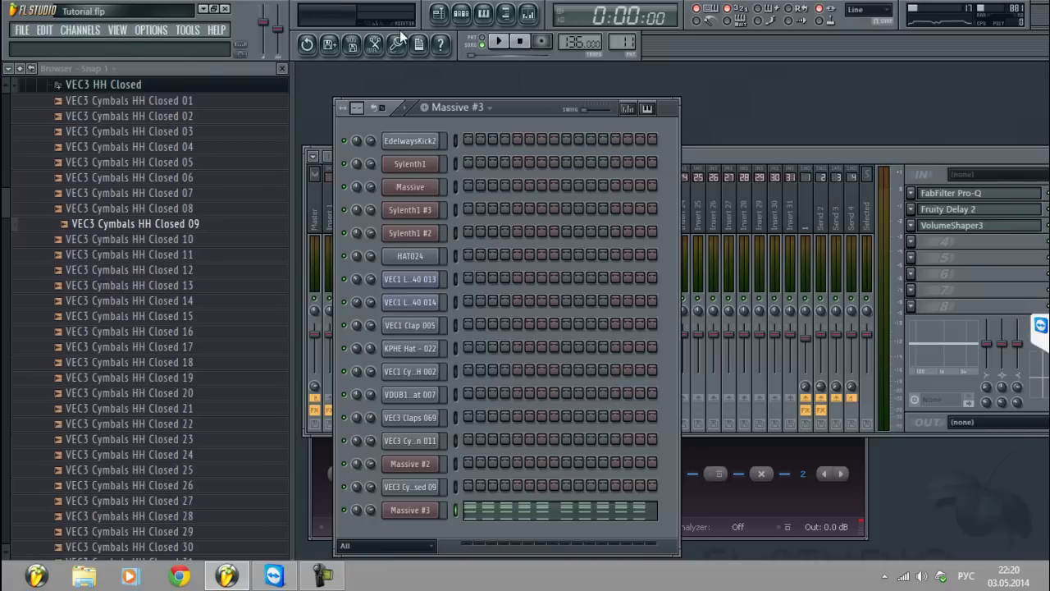
Add a new Massive channel and load the Pad - Kandi preset
{"action": "left_click", "coordinate": [78, 31]}
{"action": "mouse_move", "coordinate": [123, 46]}
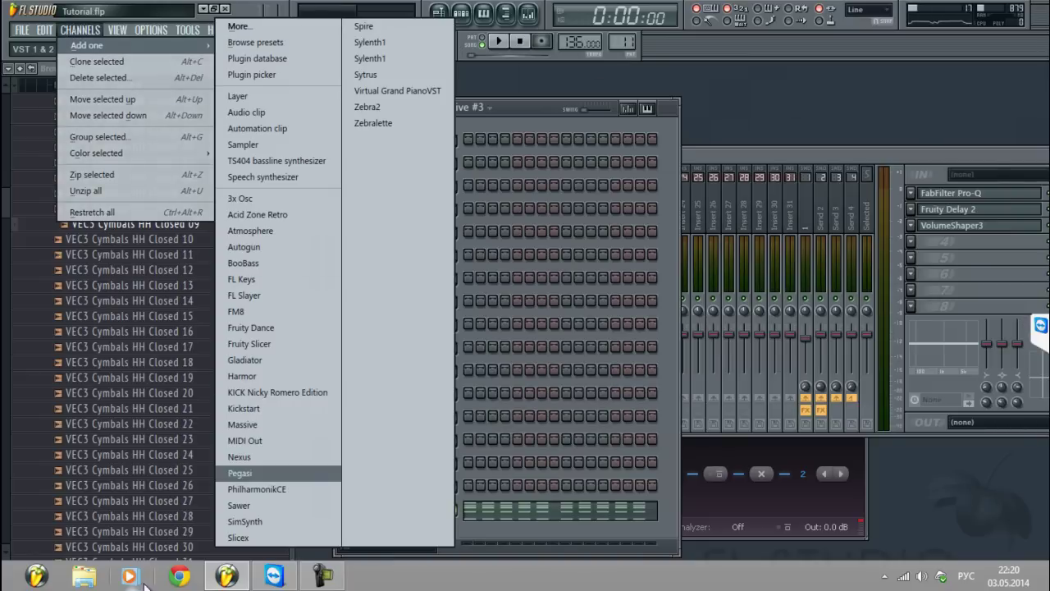
{"action": "left_click", "coordinate": [246, 425]}
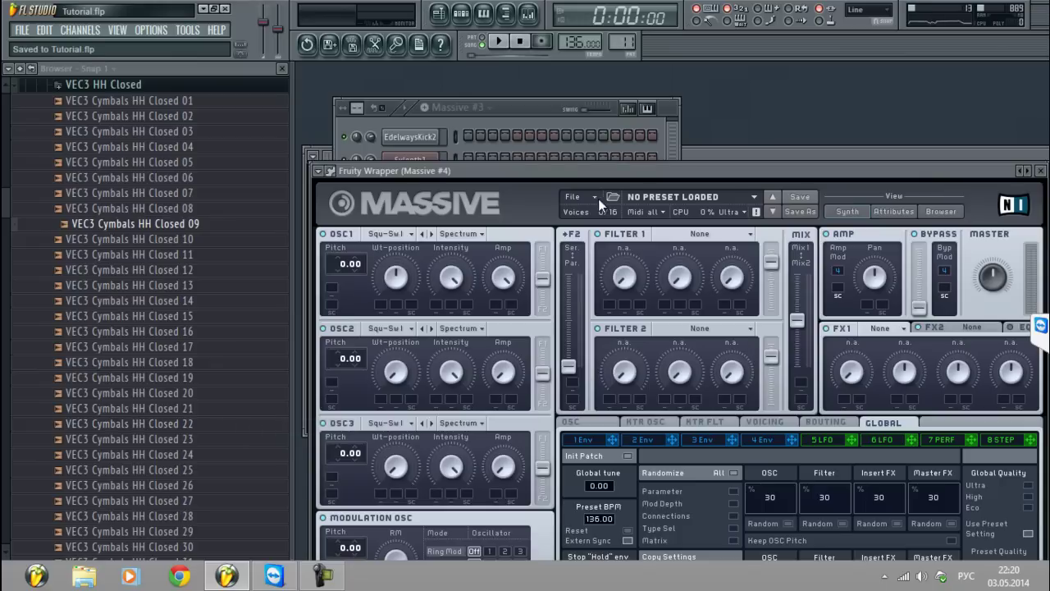
{"action": "left_click", "coordinate": [663, 192]}
{"action": "scroll", "coordinate": [741, 343], "scroll_direction": "down", "scroll_amount": 10}
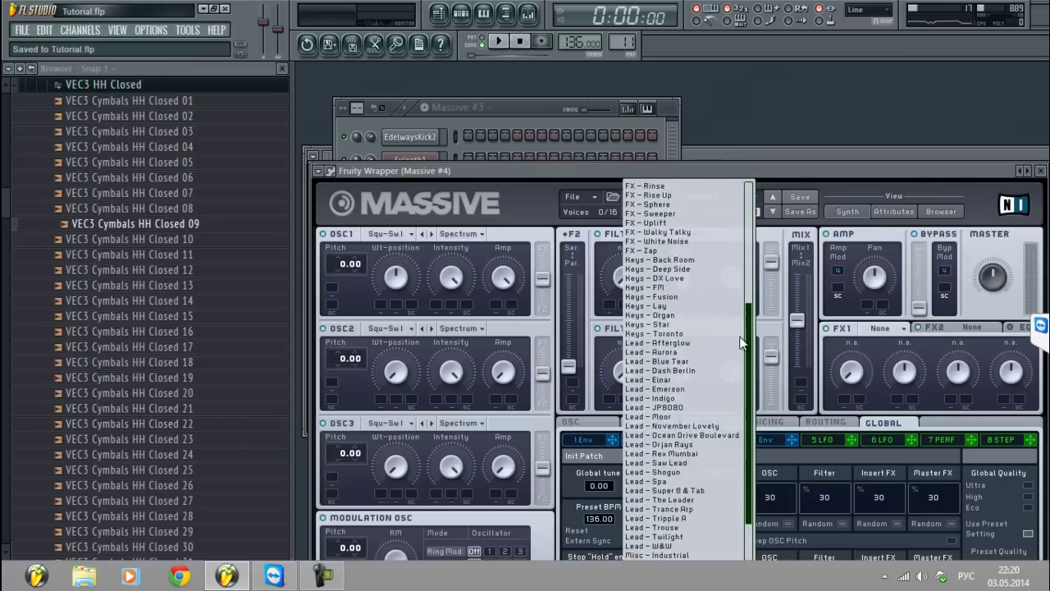
{"action": "scroll", "coordinate": [742, 343], "scroll_direction": "down", "scroll_amount": 9}
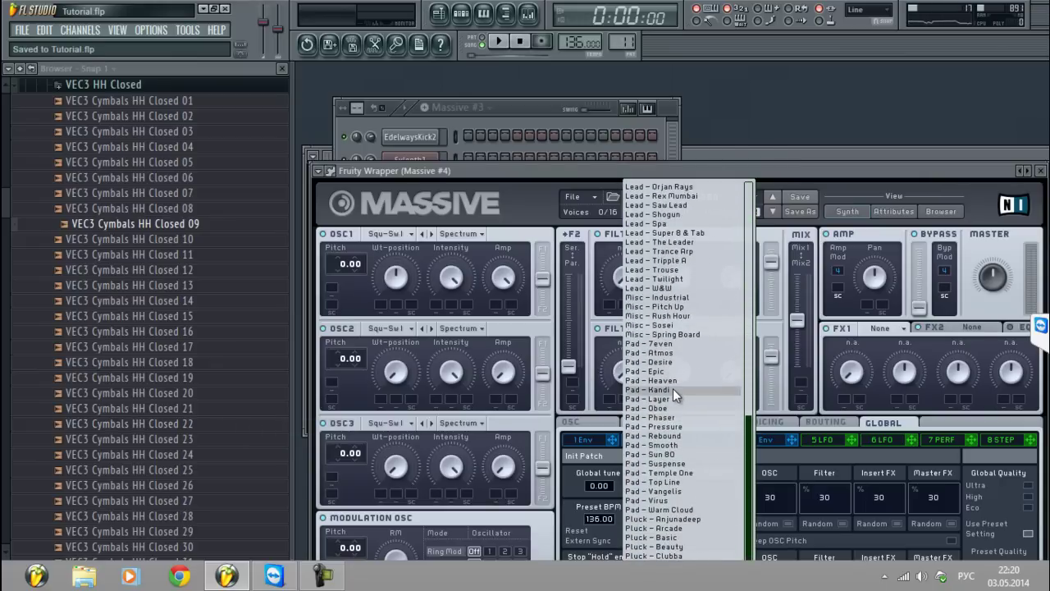
{"action": "left_click", "coordinate": [674, 391]}
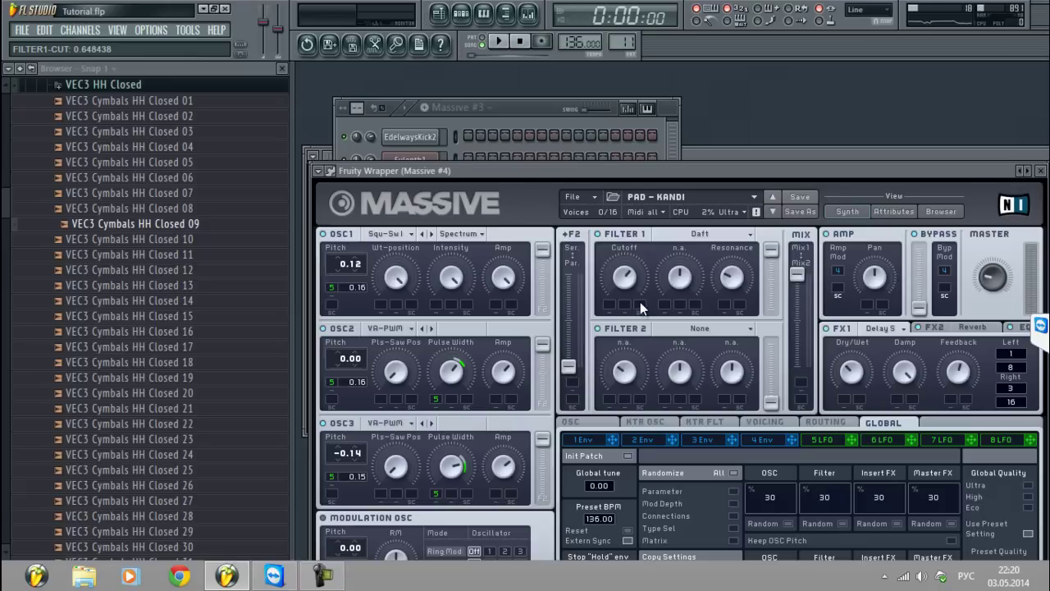
Audition the Pad - Kandi preset by playing several notes on the new Massive synth
{"action": "left_click", "coordinate": [748, 82]}
{"action": "key", "text": "m"}
{"action": "left_click", "coordinate": [710, 169]}
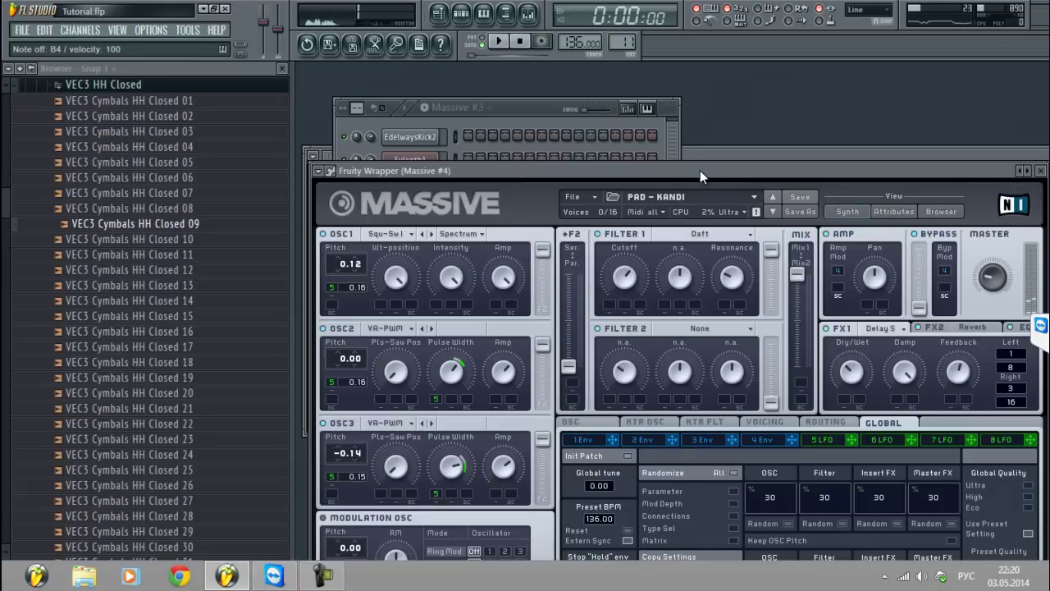
{"action": "key", "text": "w"}
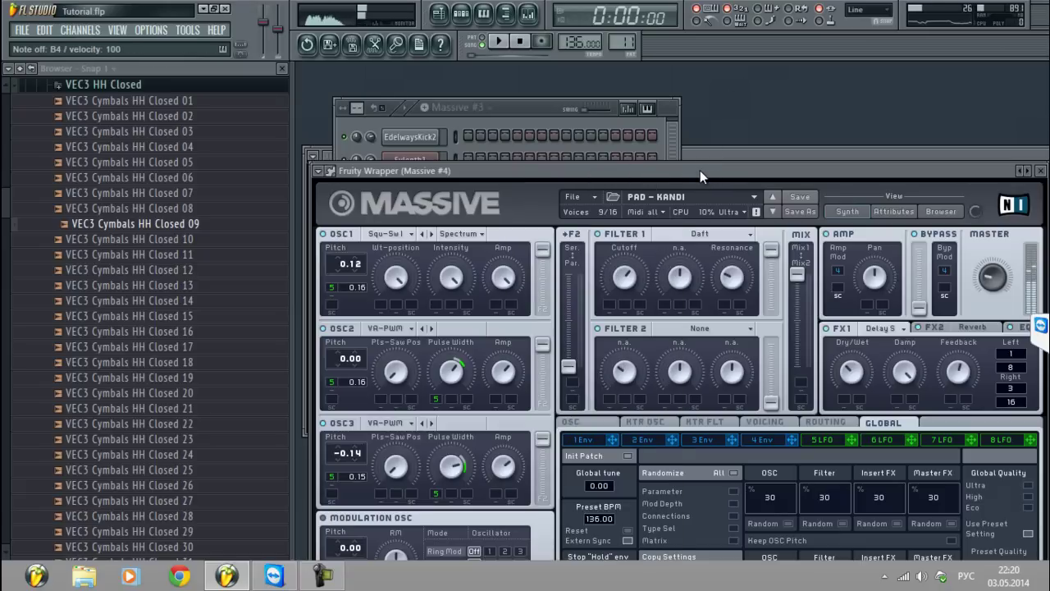
{"action": "key", "text": "b"}
{"action": "key", "text": "v"}
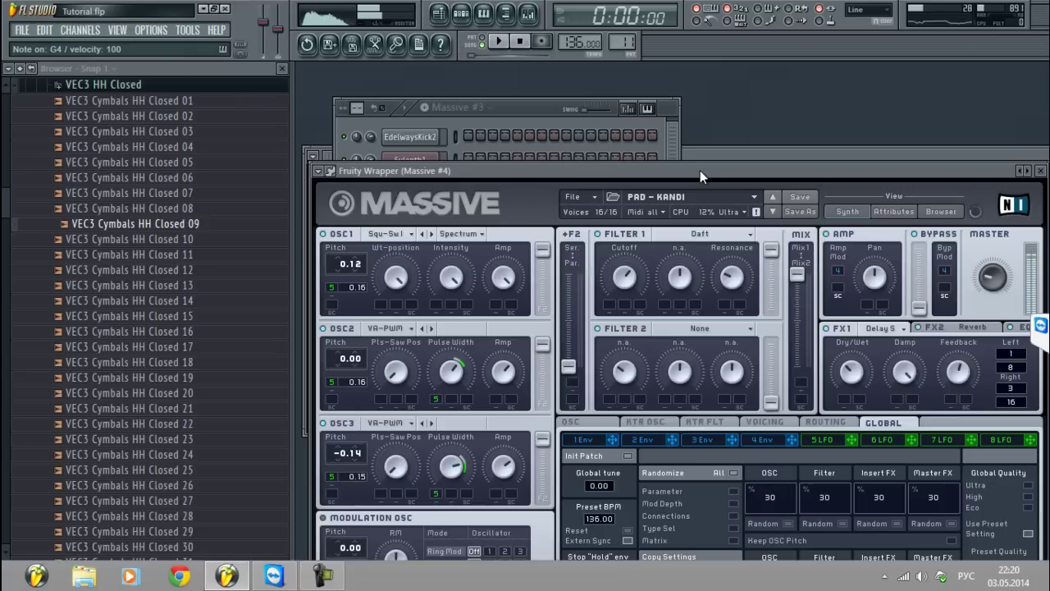
{"action": "key", "text": "n"}
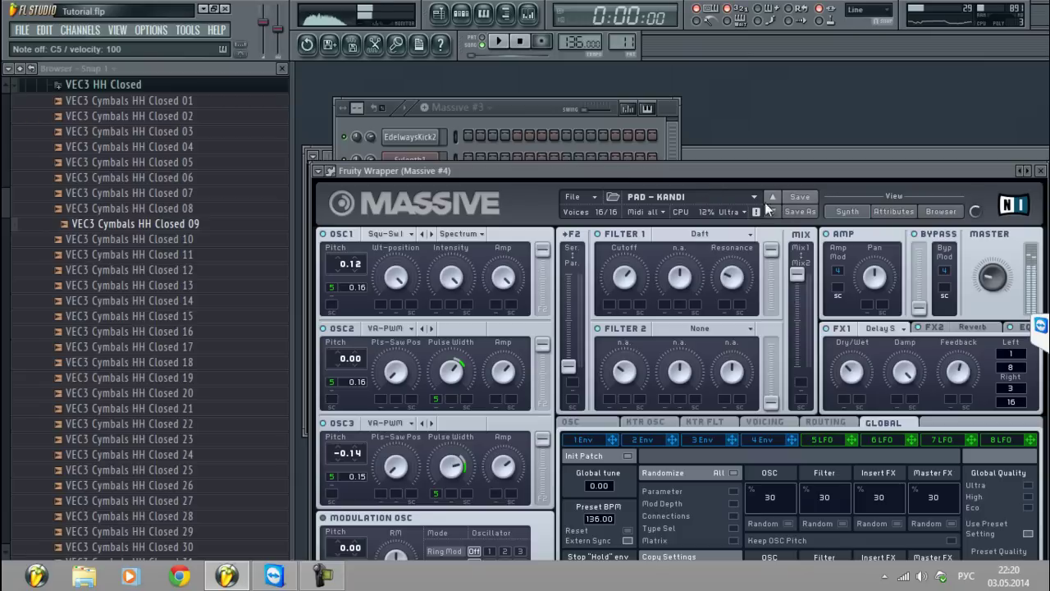
Raise the dry/wet amount of the reverb effect in the Massive #4 patch to about 0.63
{"action": "left_click", "coordinate": [934, 327]}
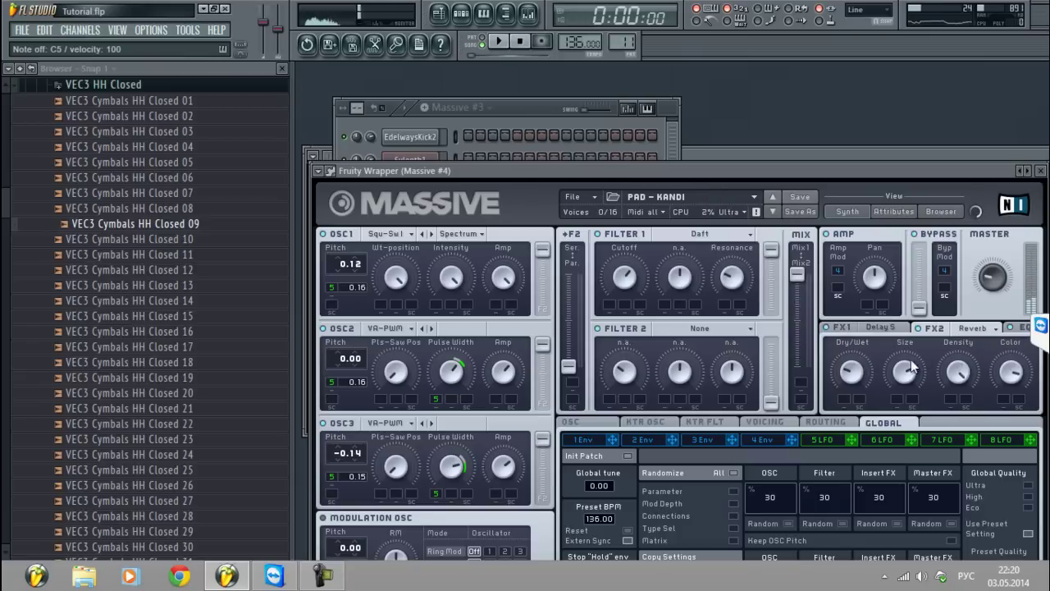
{"action": "left_click", "coordinate": [860, 375]}
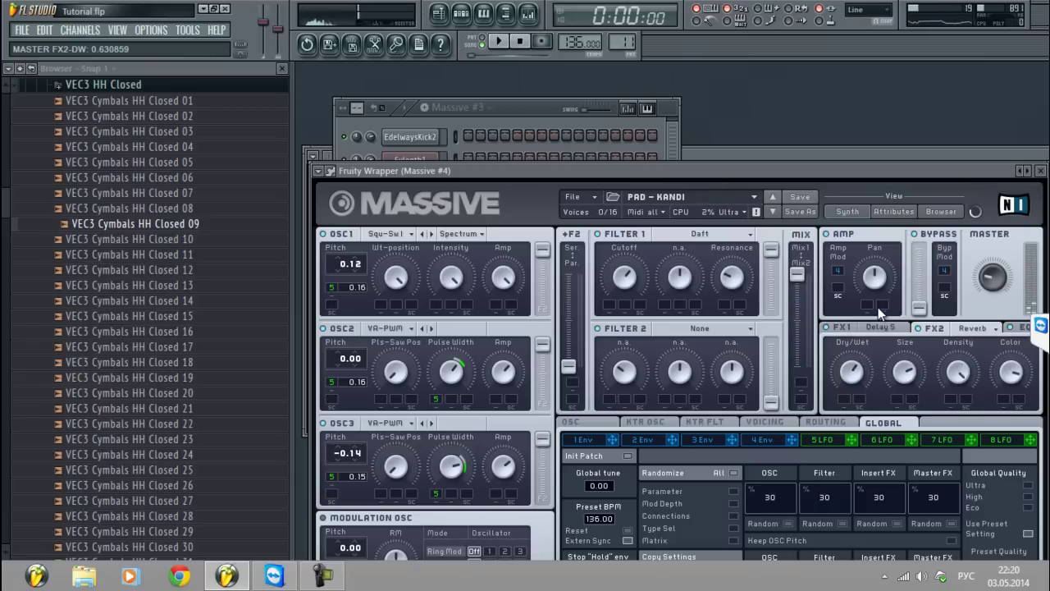
Show the channel rack, switch to pattern 13 and check it with a brief playback
{"action": "key", "text": "F6"}
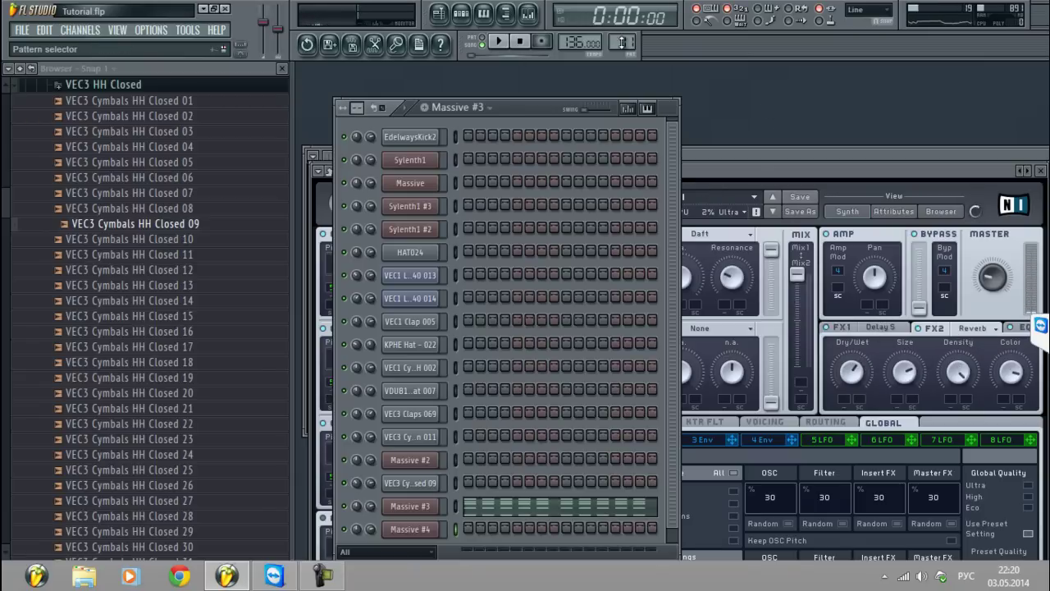
{"action": "scroll", "coordinate": [622, 43], "scroll_direction": "up", "scroll_amount": 1}
{"action": "scroll", "coordinate": [622, 45], "scroll_direction": "down", "scroll_amount": 1}
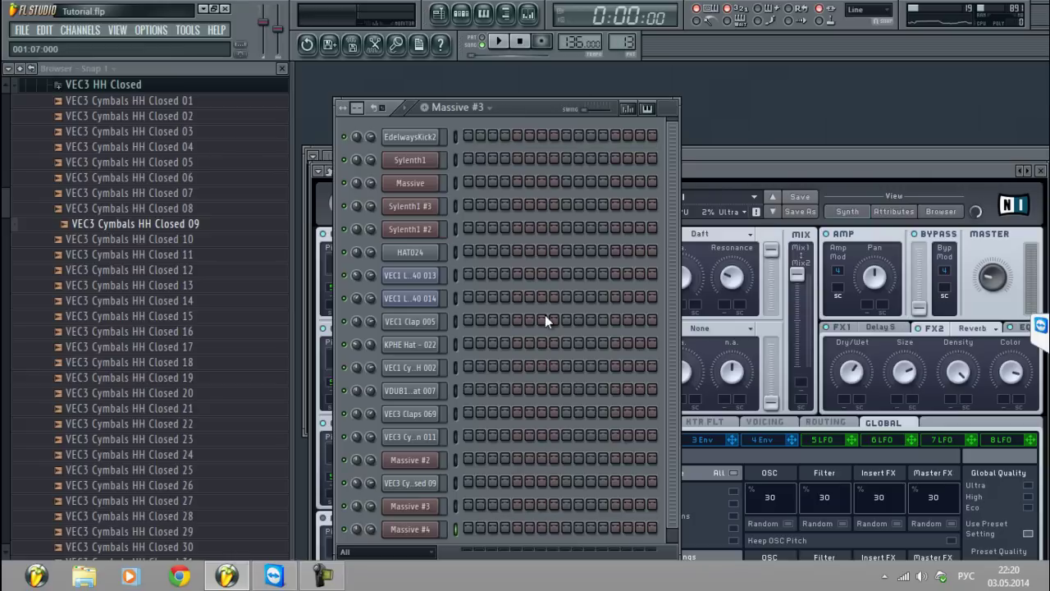
{"action": "left_click", "coordinate": [497, 42]}
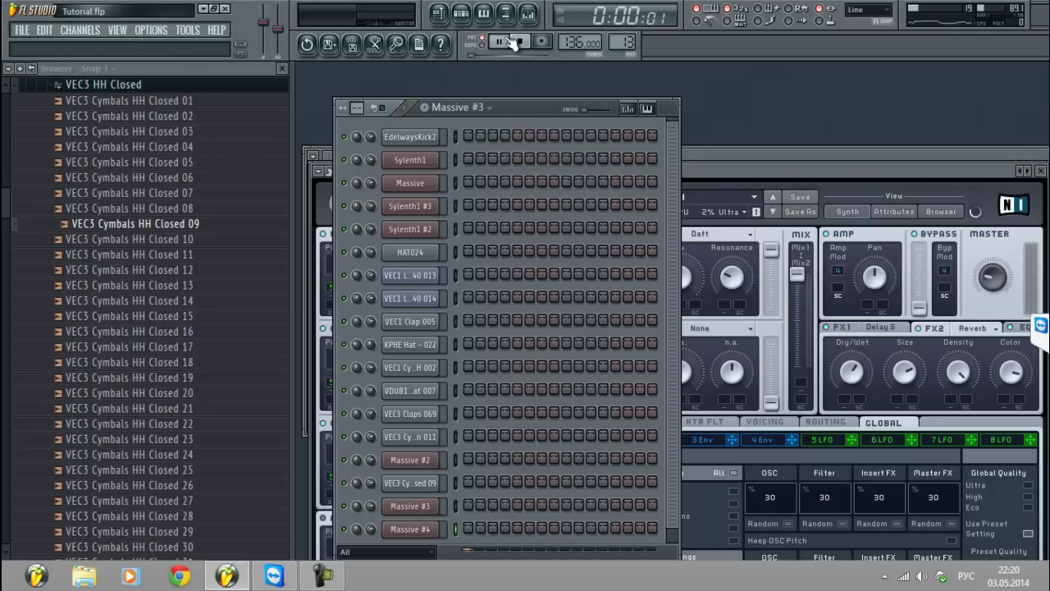
{"action": "scroll", "coordinate": [677, 197], "scroll_direction": "down", "scroll_amount": 1}
{"action": "key", "text": "space"}
Import the preselected MIDI file from the midi folder into the Massive #4 piano roll
{"action": "right_click", "coordinate": [414, 517]}
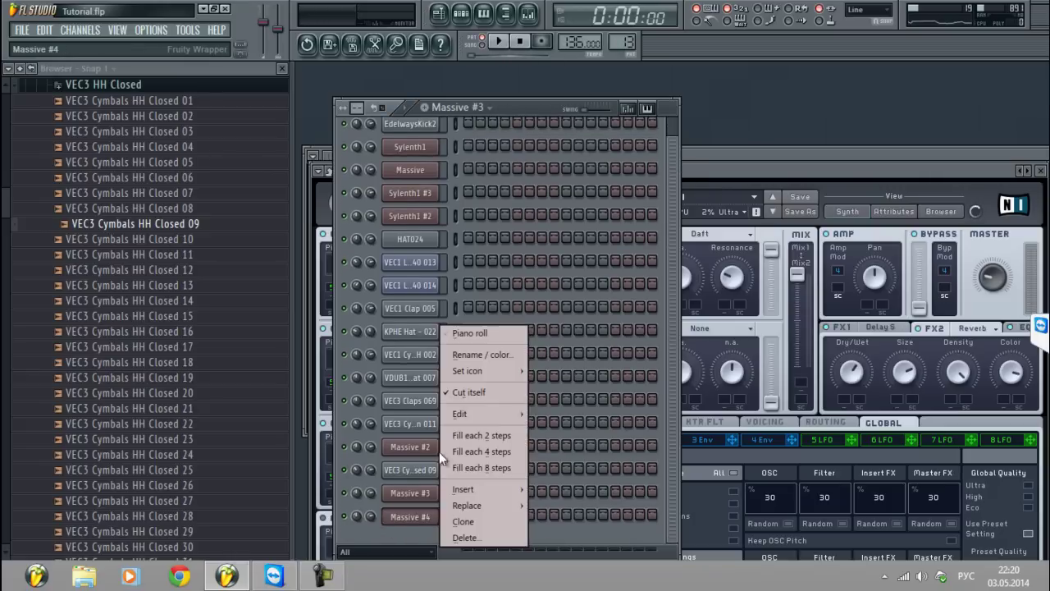
{"action": "left_click", "coordinate": [474, 340]}
{"action": "left_click", "coordinate": [302, 69]}
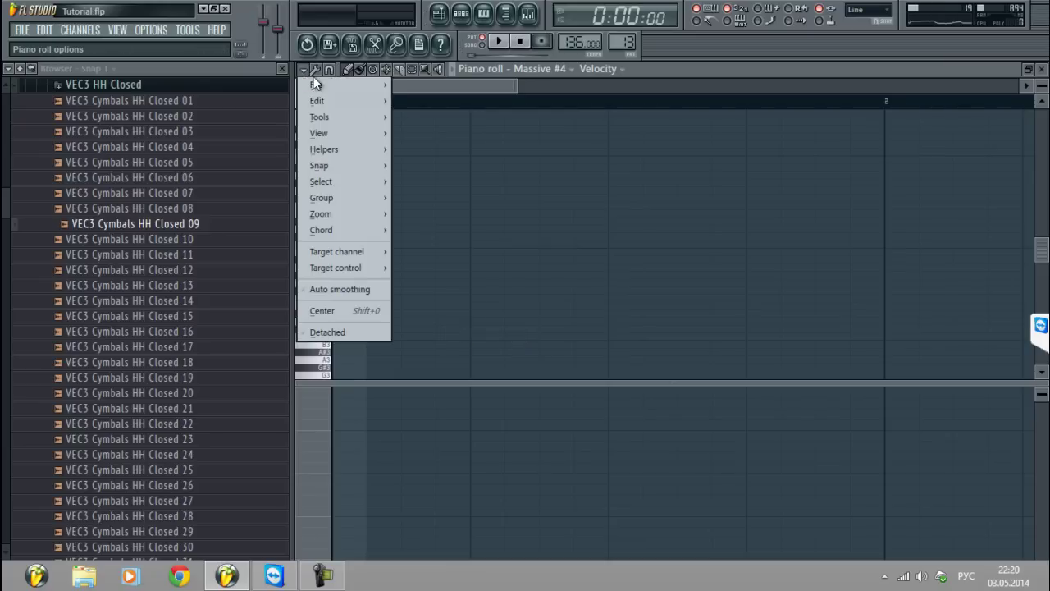
{"action": "mouse_move", "coordinate": [331, 88]}
{"action": "left_click", "coordinate": [461, 121]}
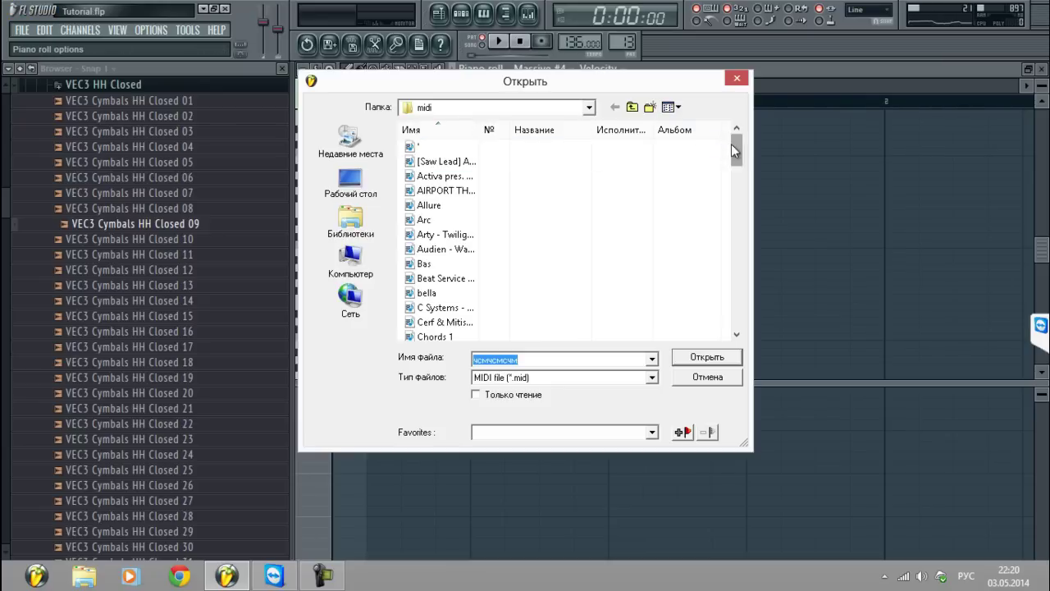
{"action": "left_click", "coordinate": [707, 357]}
Collapse the piano roll's velocity lane and lower Massive #4's Filter 1 cutoff while the chords play
{"action": "key", "text": "space"}
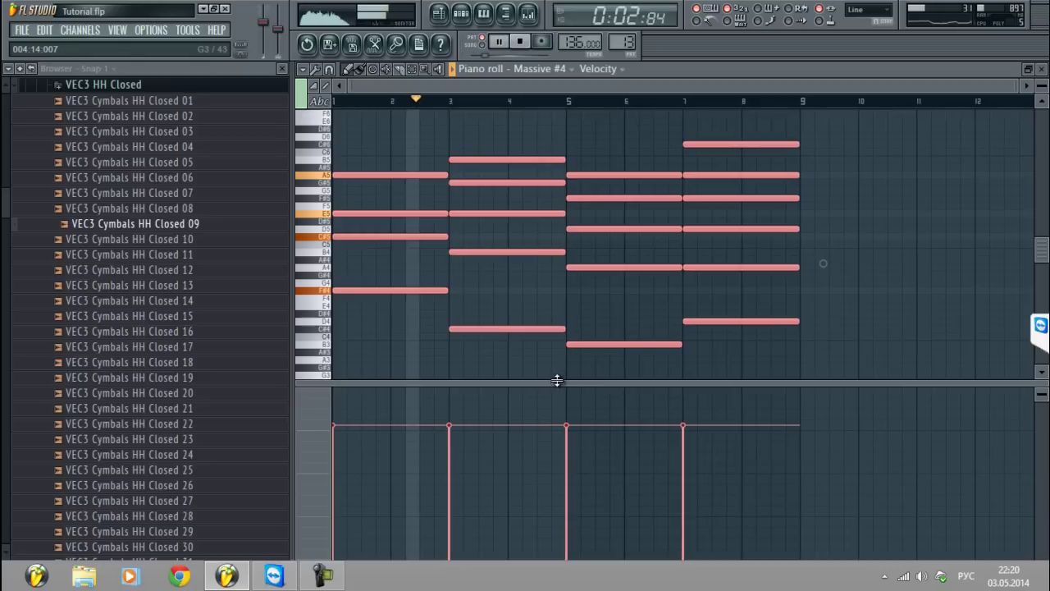
{"action": "left_click_drag", "start_coordinate": [558, 382], "coordinate": [531, 577]}
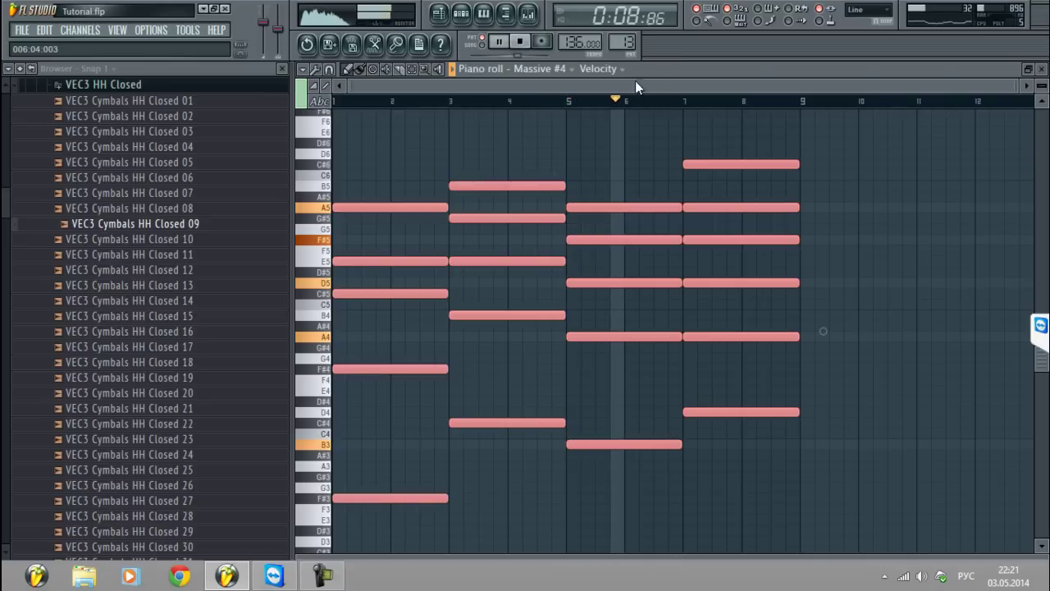
{"action": "left_click", "coordinate": [1043, 70]}
{"action": "left_click", "coordinate": [717, 171]}
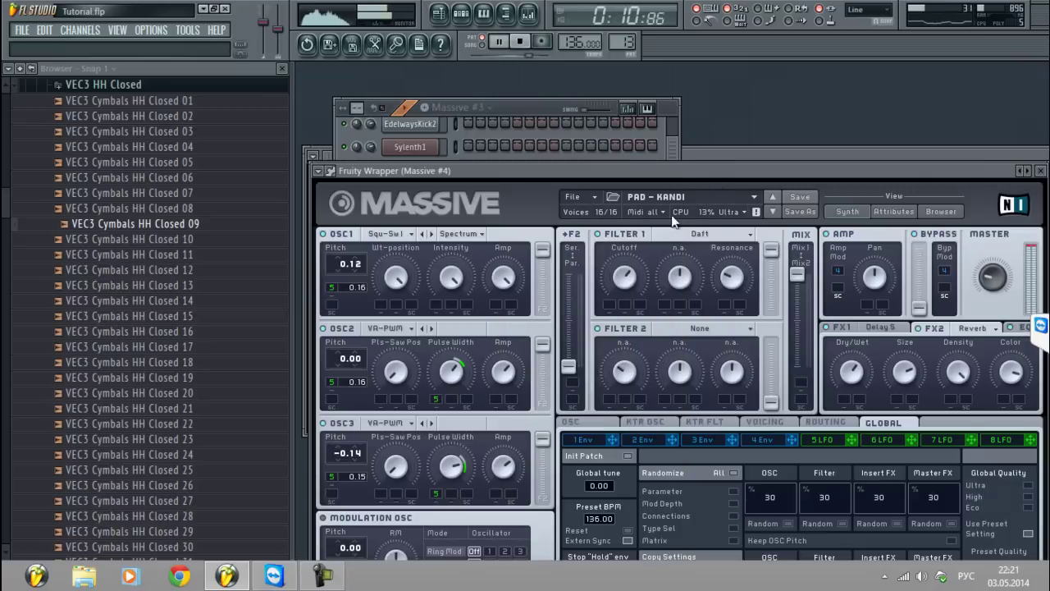
{"action": "left_click_drag", "start_coordinate": [632, 278], "coordinate": [640, 264]}
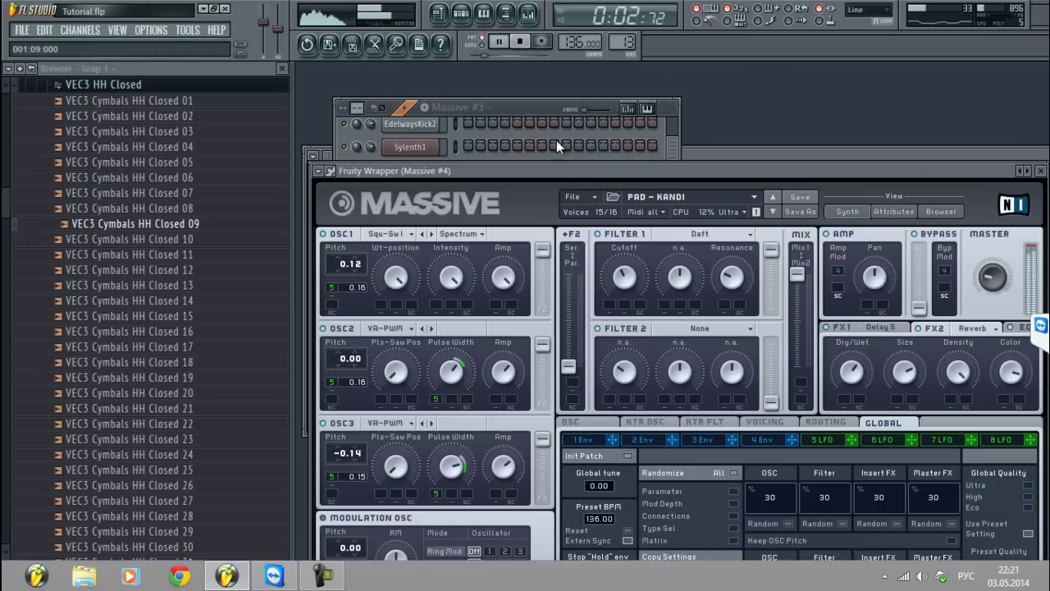
Review the imported chord notes of Massive #4 in the piano roll and stop playback
{"action": "left_click", "coordinate": [538, 108]}
{"action": "key", "text": "F7"}
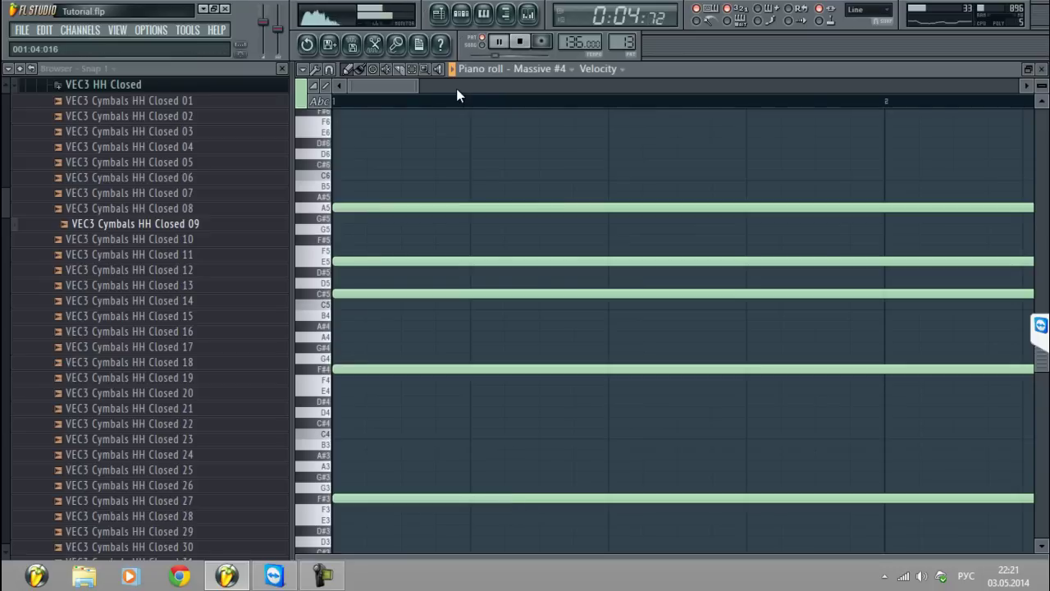
{"action": "scroll", "coordinate": [454, 113], "scroll_direction": "down", "scroll_amount": 4}
{"action": "key", "text": "space"}
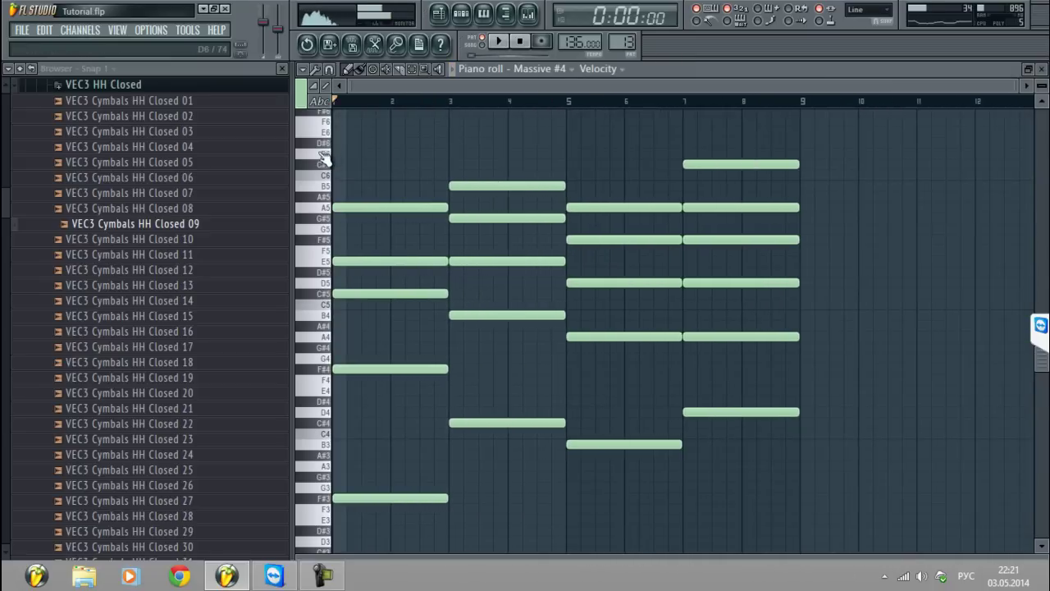
{"action": "left_click", "coordinate": [1043, 69]}
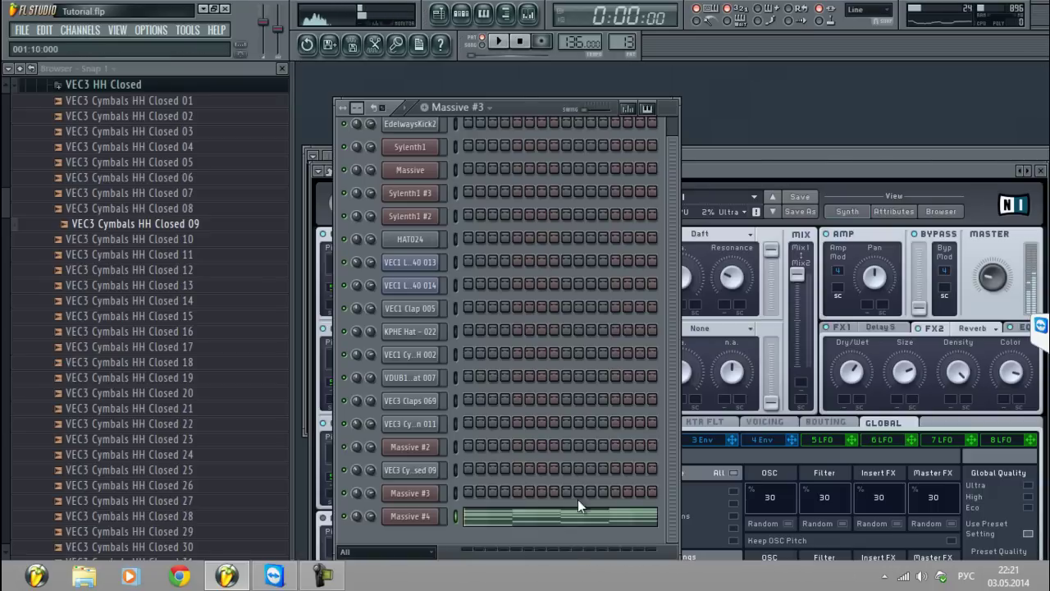
{"action": "left_click", "coordinate": [579, 522]}
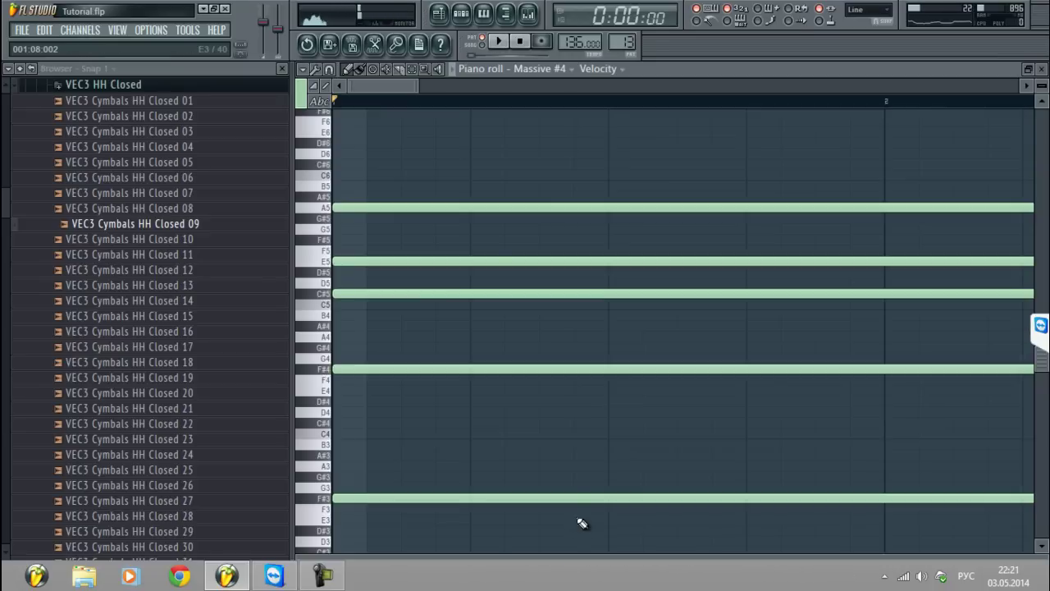
{"action": "left_click", "coordinate": [1043, 68]}
Close the open plugin windows and move the channel rack aside, leaving the Massive #4 channel settings accessible
{"action": "left_click", "coordinate": [433, 517]}
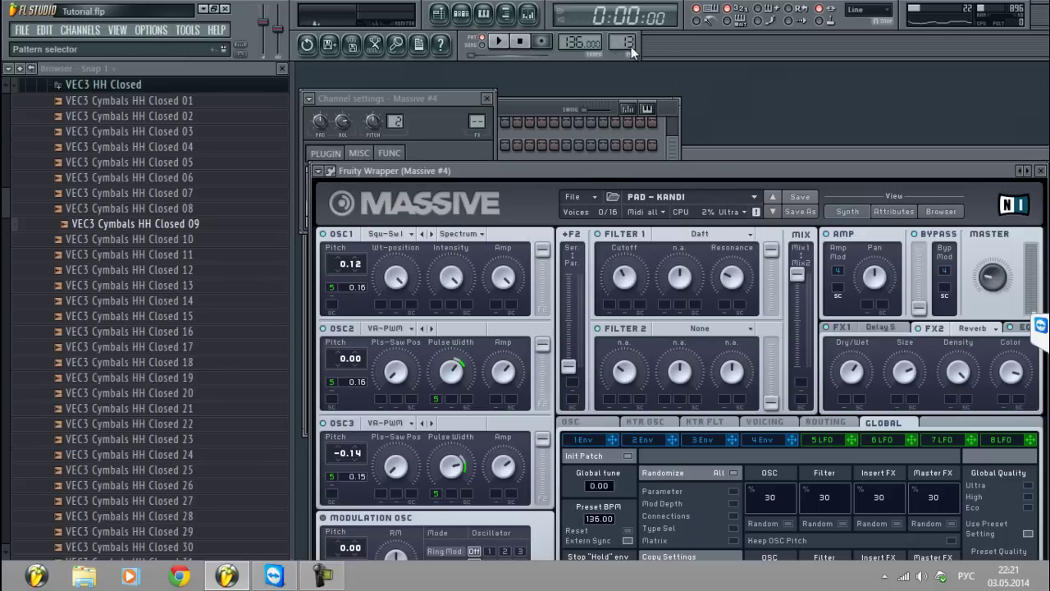
{"action": "left_click_drag", "start_coordinate": [862, 169], "coordinate": [721, 169]}
{"action": "left_click", "coordinate": [899, 174]}
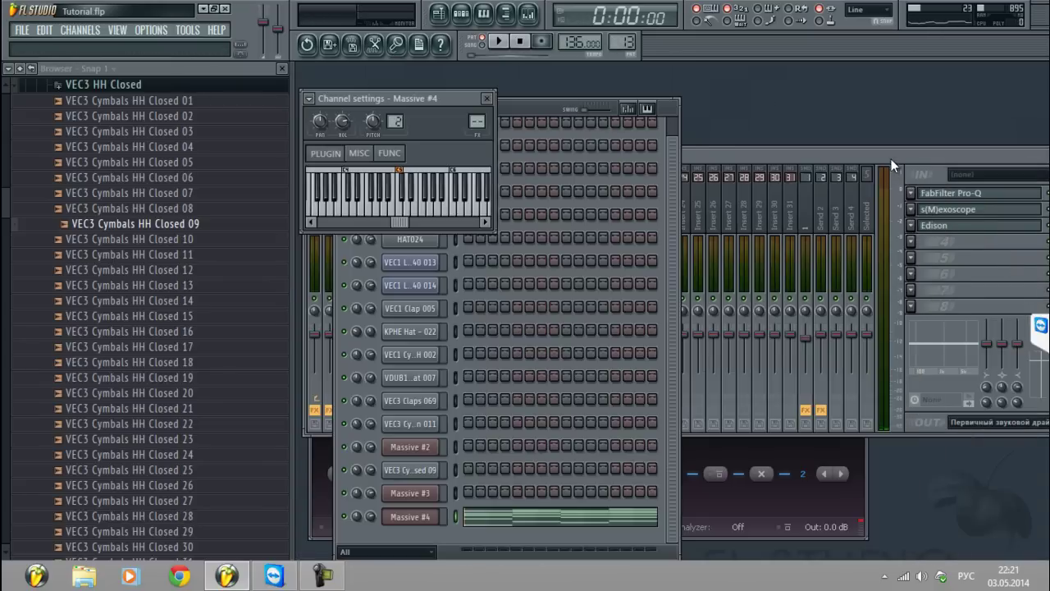
{"action": "left_click_drag", "start_coordinate": [891, 158], "coordinate": [668, 174]}
{"action": "left_click", "coordinate": [858, 171]}
{"action": "left_click", "coordinate": [861, 174]}
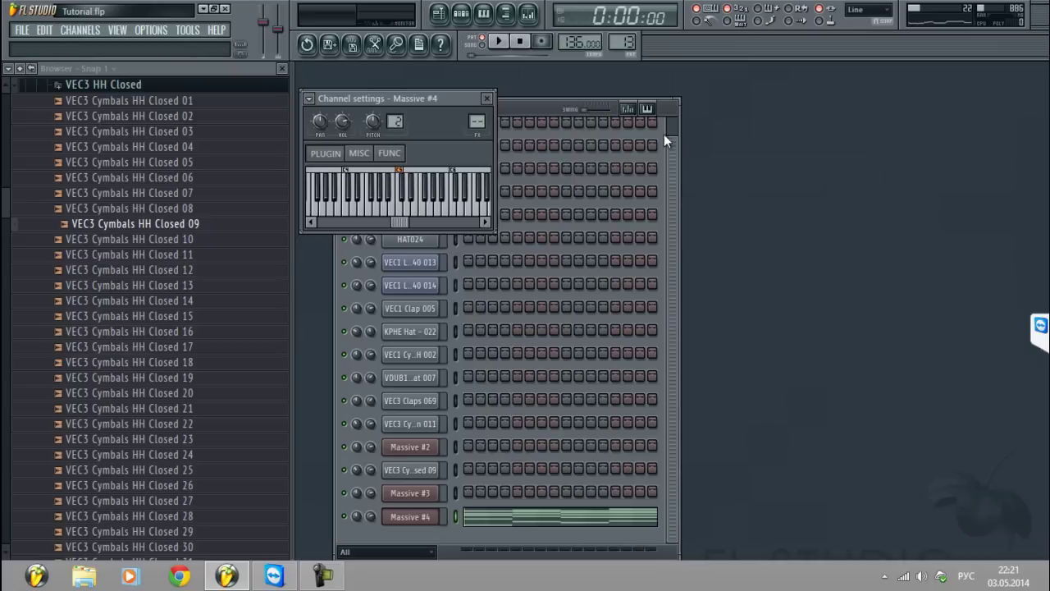
{"action": "left_click_drag", "start_coordinate": [539, 108], "coordinate": [878, 227]}
{"action": "left_click", "coordinate": [573, 208]}
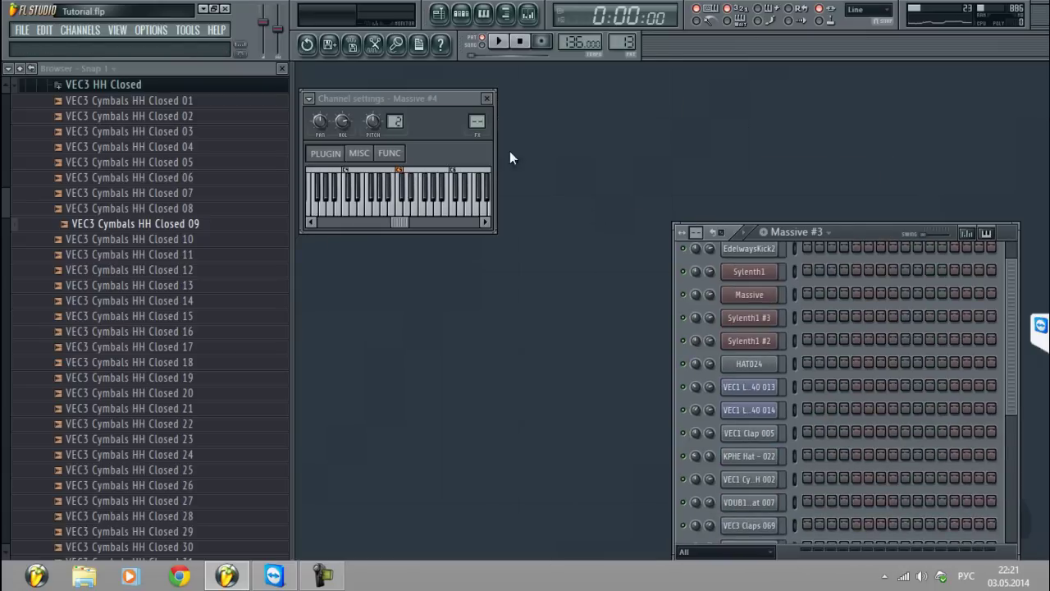
Route Massive #4 to mixer insert 17 and play the pattern with that insert selected
{"action": "left_click", "coordinate": [529, 14]}
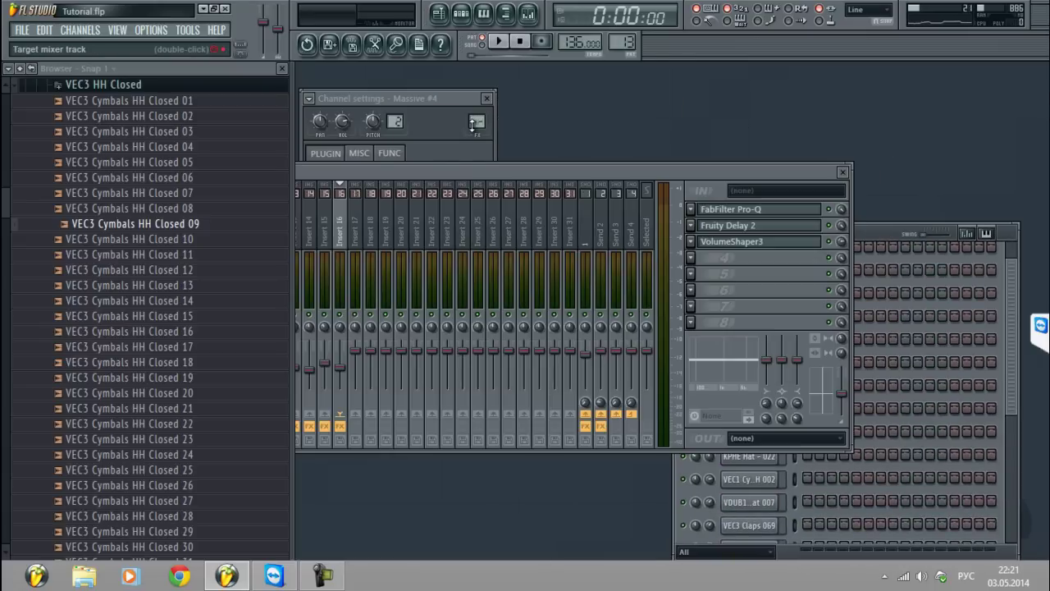
{"action": "left_click_drag", "start_coordinate": [472, 125], "coordinate": [476, 564]}
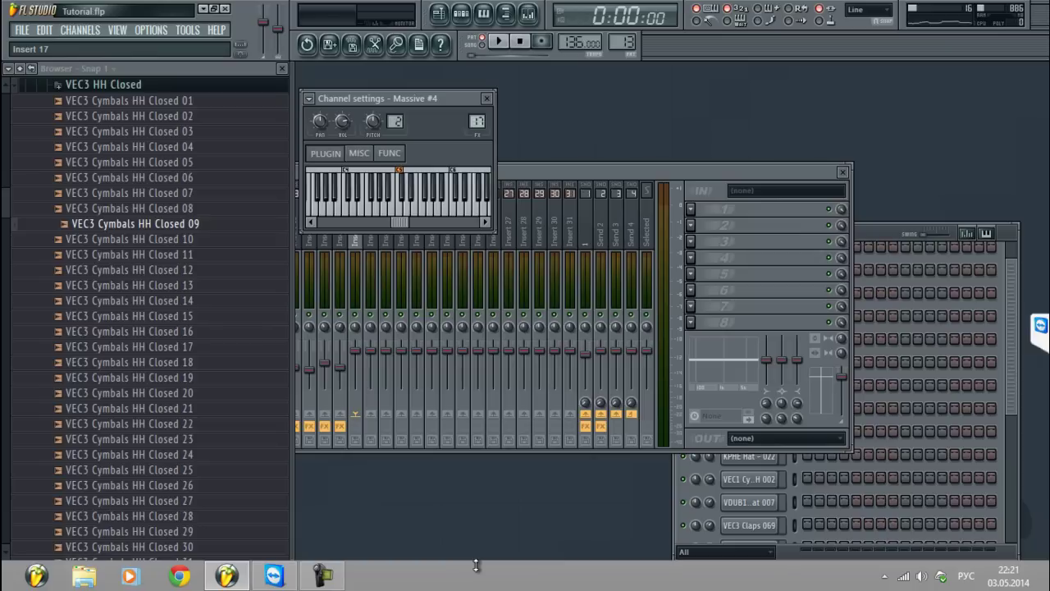
{"action": "left_click", "coordinate": [358, 319]}
{"action": "key", "text": "space"}
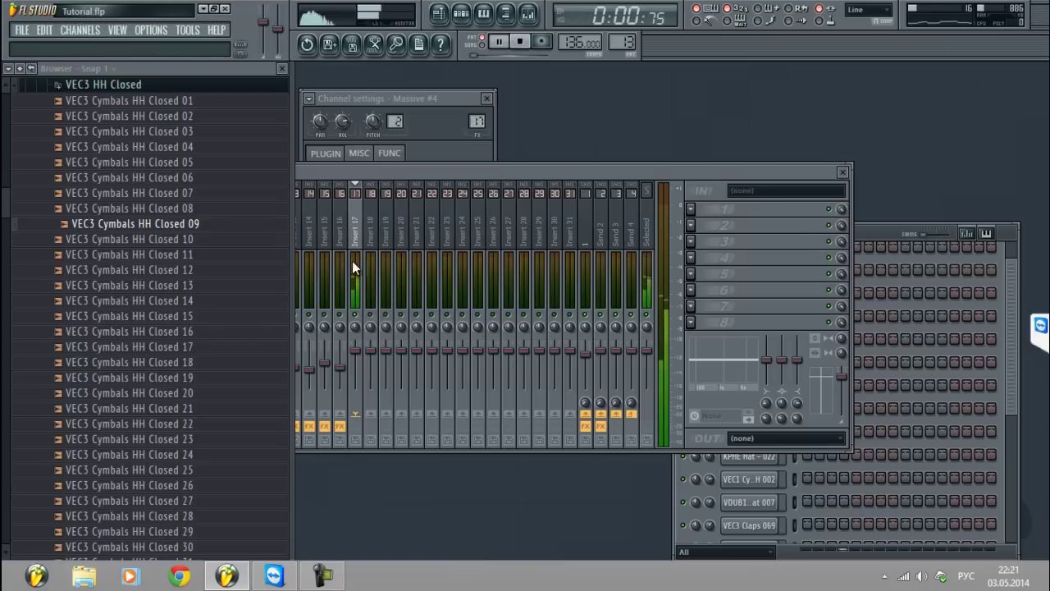
Load FabFilter Pro-Q on insert 17 and add a 24 dB/oct low cut at about 164 Hz
{"action": "left_click", "coordinate": [691, 223]}
{"action": "left_click", "coordinate": [572, 493]}
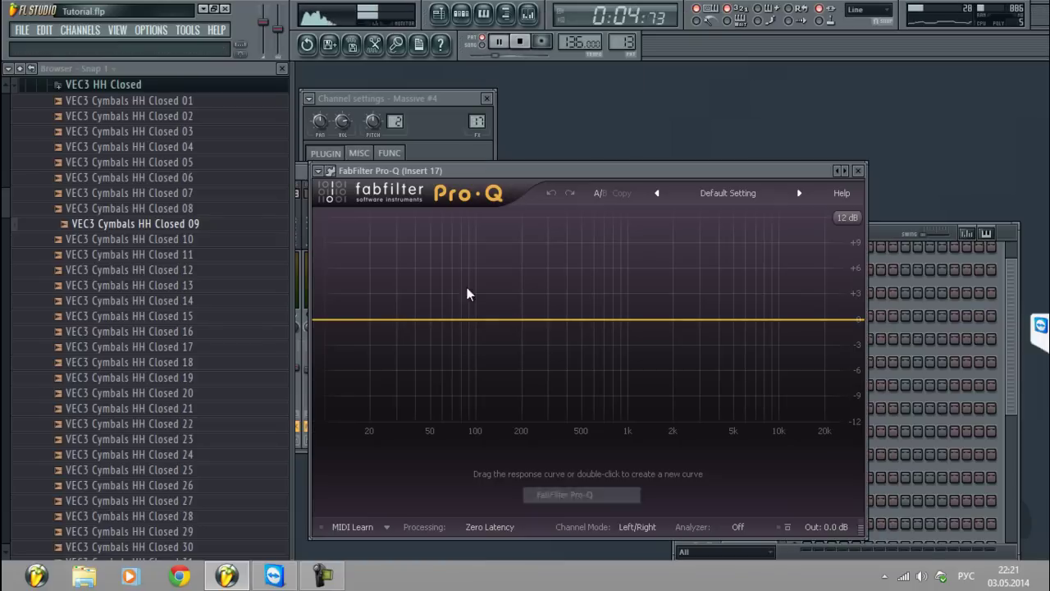
{"action": "double_click", "coordinate": [325, 320]}
{"action": "left_click_drag", "start_coordinate": [325, 320], "coordinate": [509, 317]}
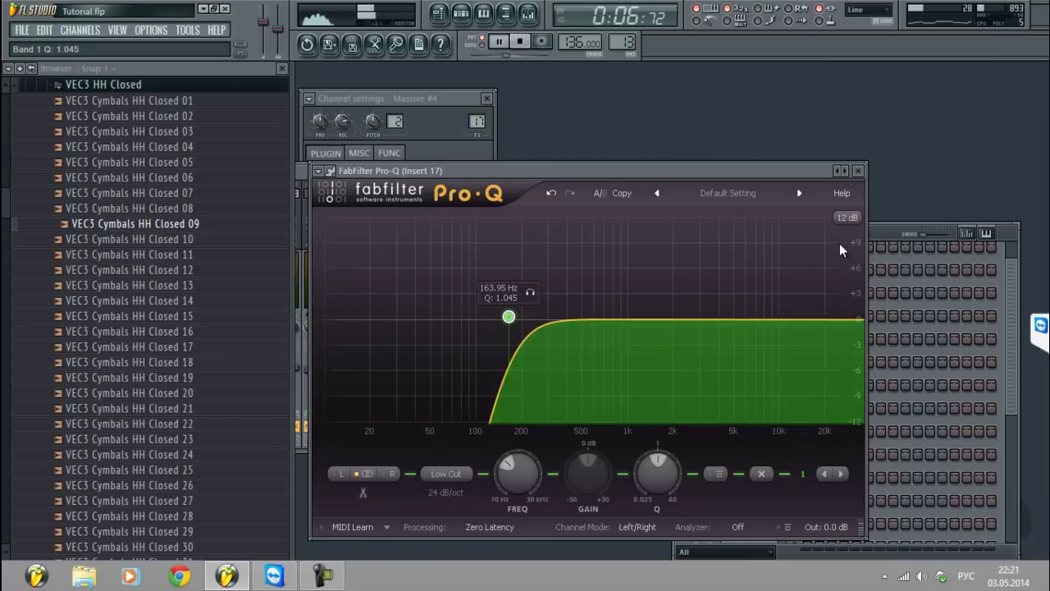
Delete the lowest bass note of each of the four chords in the Massive #4 piano roll
{"action": "left_click_drag", "start_coordinate": [878, 237], "coordinate": [740, 112]}
{"action": "left_click", "coordinate": [782, 523]}
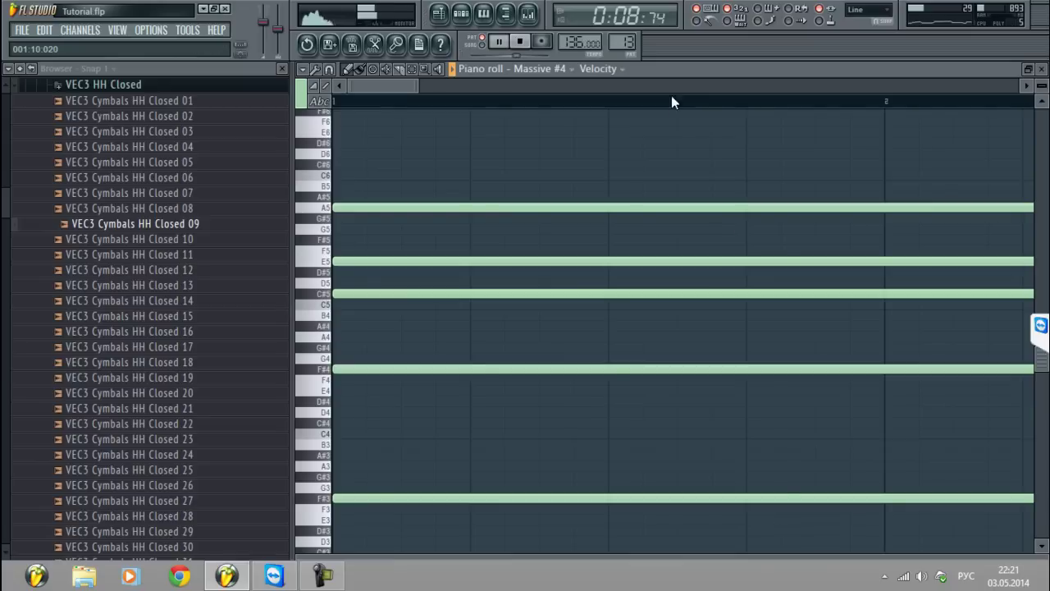
{"action": "scroll", "coordinate": [670, 98], "scroll_direction": "down", "scroll_amount": 5}
{"action": "scroll", "coordinate": [671, 100], "scroll_direction": "down", "scroll_amount": 2}
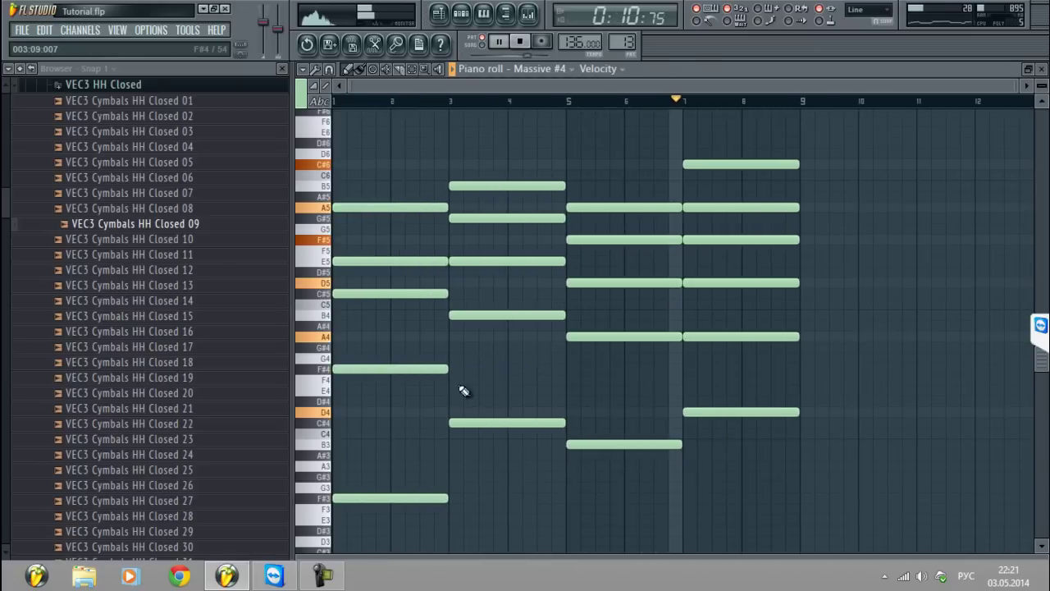
{"action": "left_click_drag", "start_coordinate": [364, 389], "coordinate": [872, 528]}
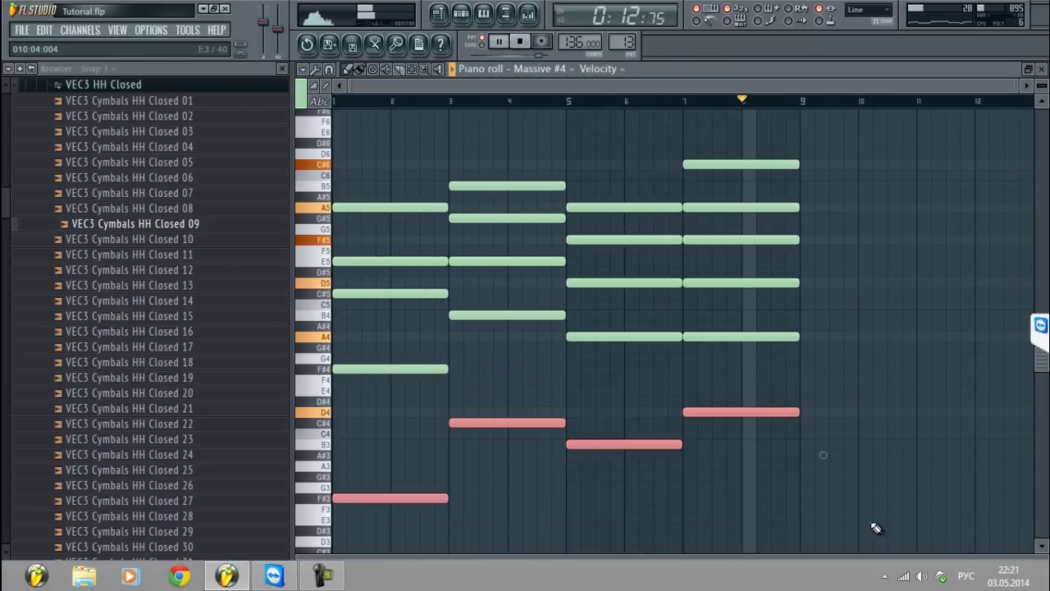
{"action": "key", "text": "Delete"}
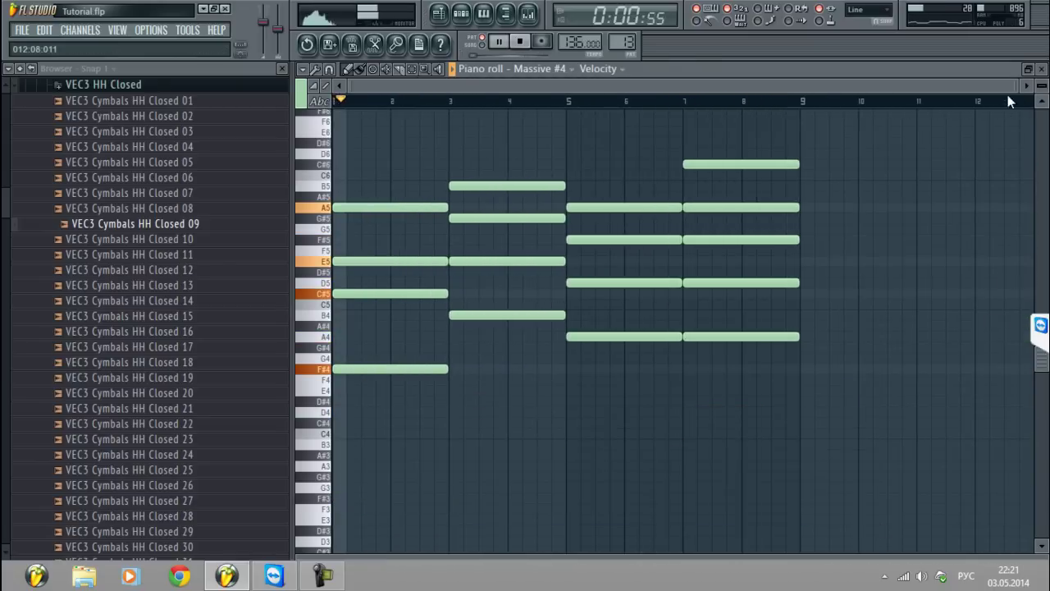
{"action": "left_click", "coordinate": [1040, 69]}
Add gentle boosts near 3.5 kHz and 13 kHz plus a high cut above 20 kHz, and set the low cut to about 193 Hz
{"action": "left_click", "coordinate": [455, 170]}
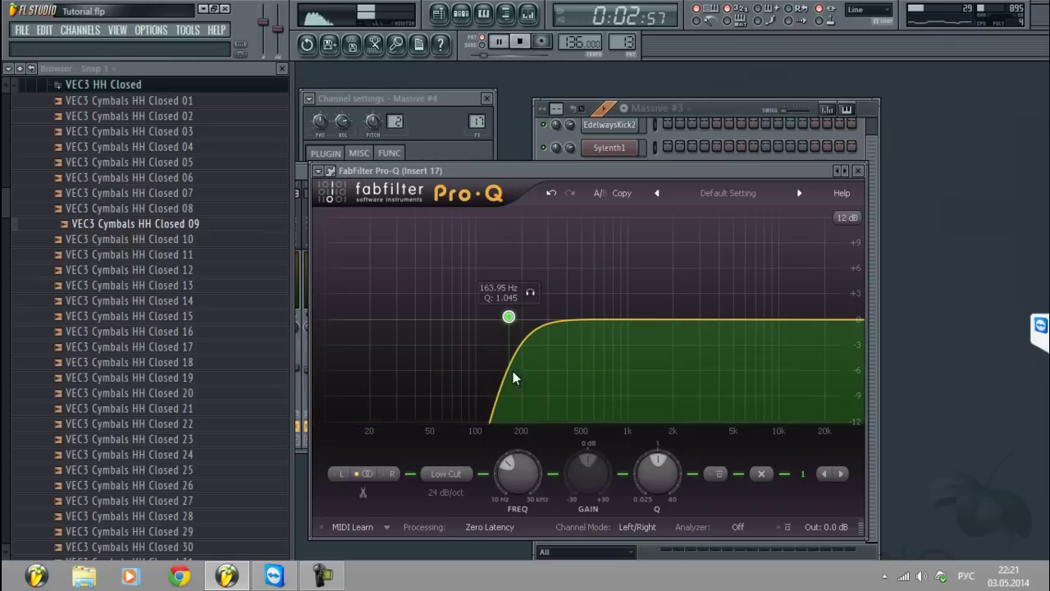
{"action": "left_click_drag", "start_coordinate": [522, 487], "coordinate": [520, 477]}
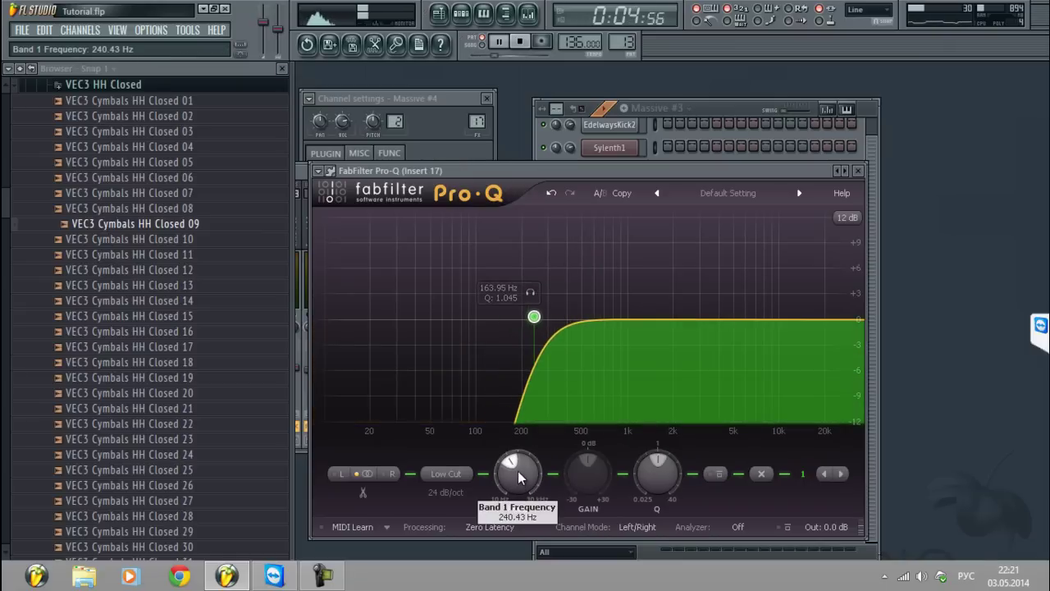
{"action": "mouse_move", "coordinate": [801, 320]}
{"action": "left_mouse_down"}
{"action": "mouse_move", "coordinate": [810, 304]}
{"action": "mouse_move", "coordinate": [799, 308]}
{"action": "left_mouse_up"}
{"action": "mouse_move", "coordinate": [698, 318]}
{"action": "left_mouse_down"}
{"action": "mouse_move", "coordinate": [697, 307]}
{"action": "mouse_move", "coordinate": [711, 307]}
{"action": "left_mouse_up"}
{"action": "scroll", "coordinate": [699, 306], "scroll_direction": "down", "scroll_amount": 10}
{"action": "left_click_drag", "start_coordinate": [841, 288], "coordinate": [840, 308]}
{"action": "left_click_drag", "start_coordinate": [530, 325], "coordinate": [515, 322]}
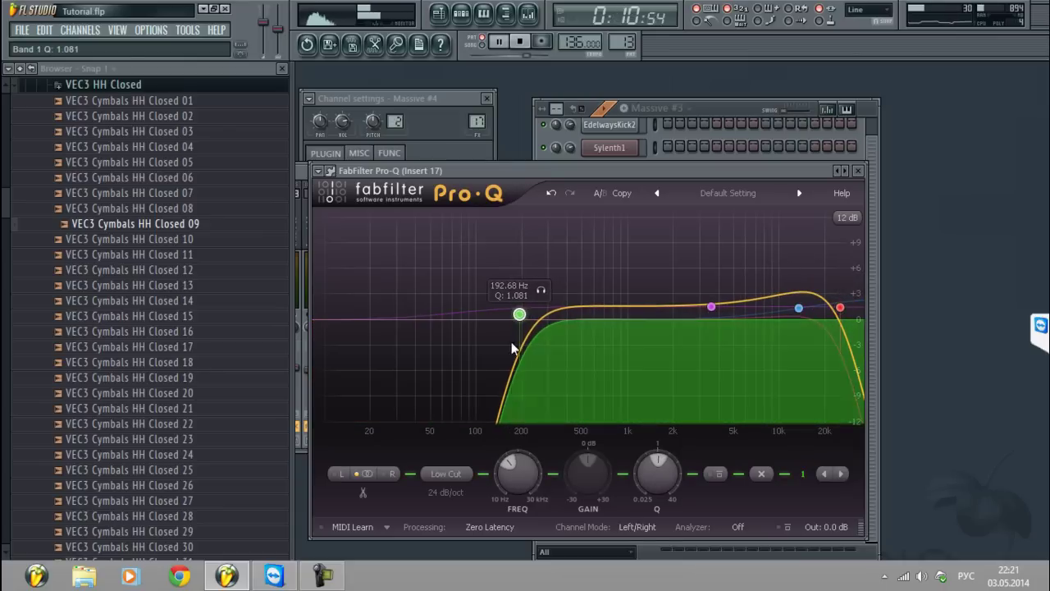
Switch the equalizer to Mid/Side mode and add a second low cut at about 284 Hz on the Mid channel only
{"action": "double_click", "coordinate": [365, 319]}
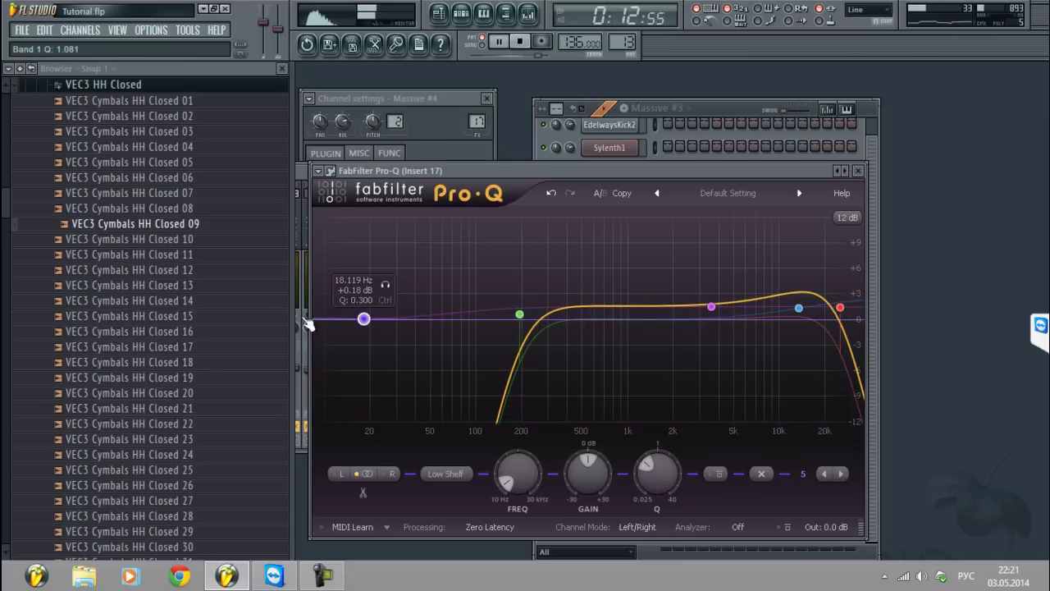
{"action": "double_click", "coordinate": [314, 325]}
{"action": "left_click", "coordinate": [640, 527]}
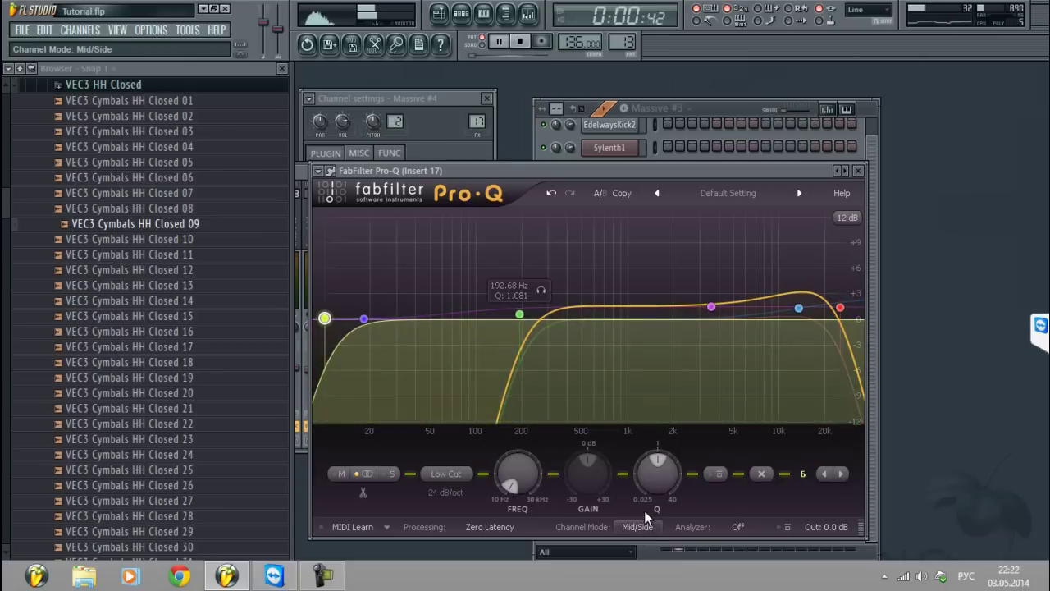
{"action": "left_click_drag", "start_coordinate": [325, 317], "coordinate": [547, 317]}
{"action": "left_click", "coordinate": [343, 476]}
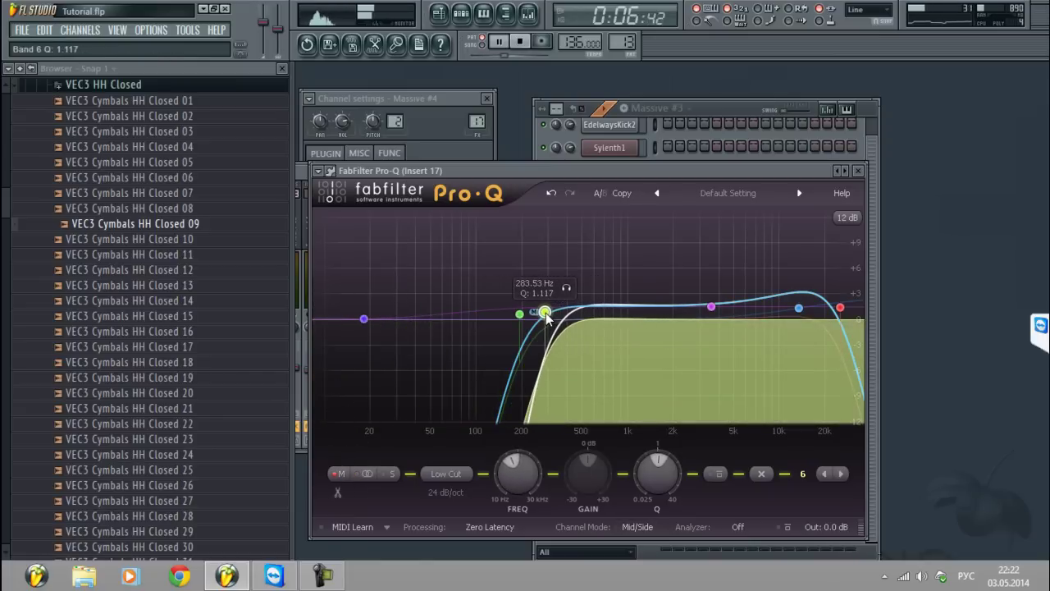
Sweep Massive #4's Filter 1 cutoff between about 0.41 and 0.75 and settle it near the midpoint while auditioning the chords
{"action": "left_click", "coordinate": [875, 240]}
{"action": "key", "text": "space"}
{"action": "left_click", "coordinate": [626, 518]}
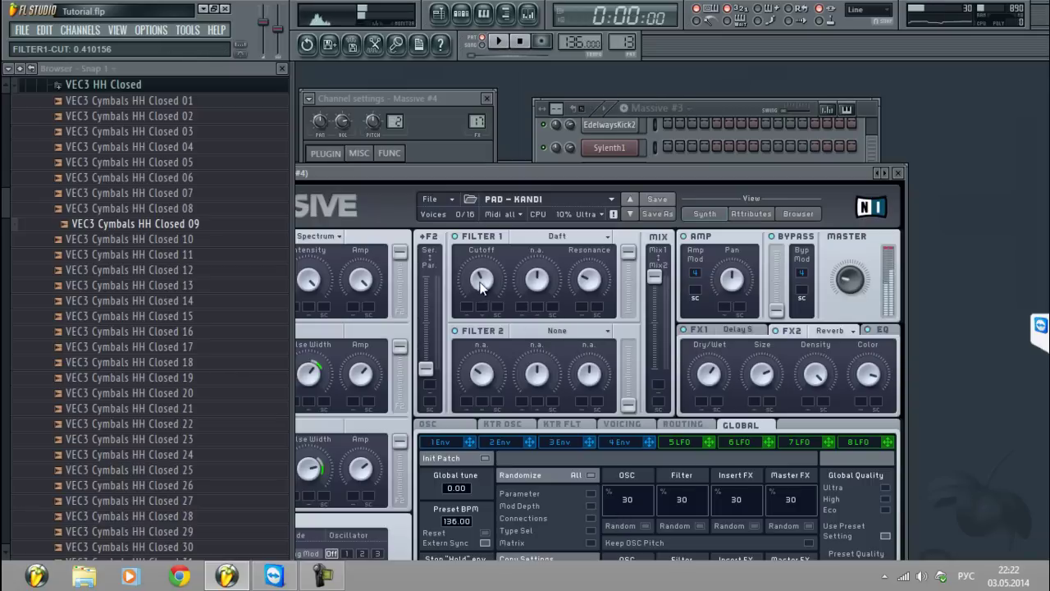
{"action": "key", "text": "space"}
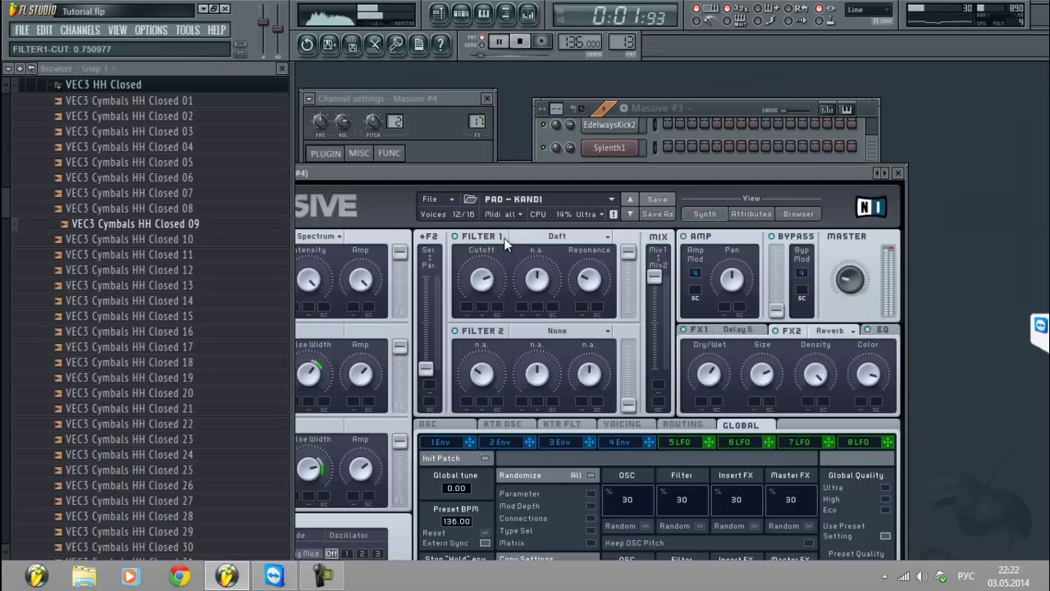
{"action": "key", "text": "space"}
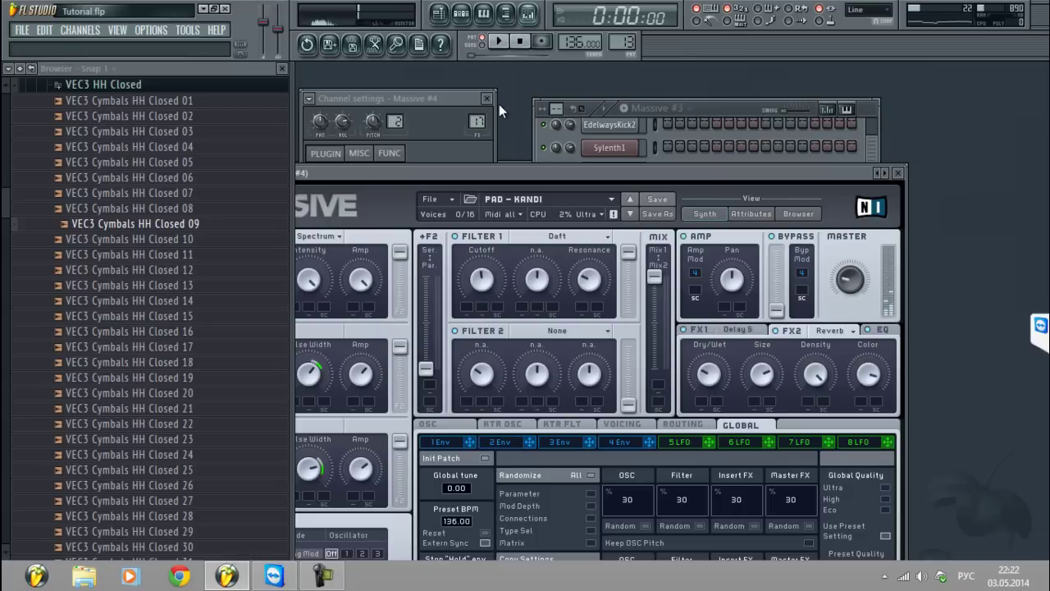
Set the mixer fader of insert 17 to about -5.4 dB
{"action": "key", "text": "F9"}
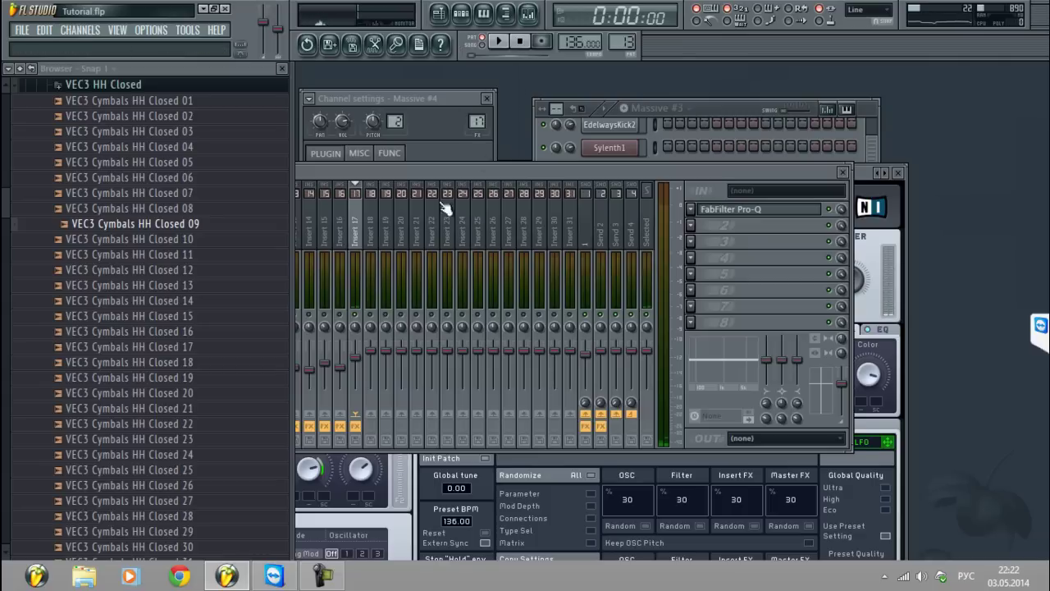
{"action": "left_click_drag", "start_coordinate": [357, 359], "coordinate": [361, 361]}
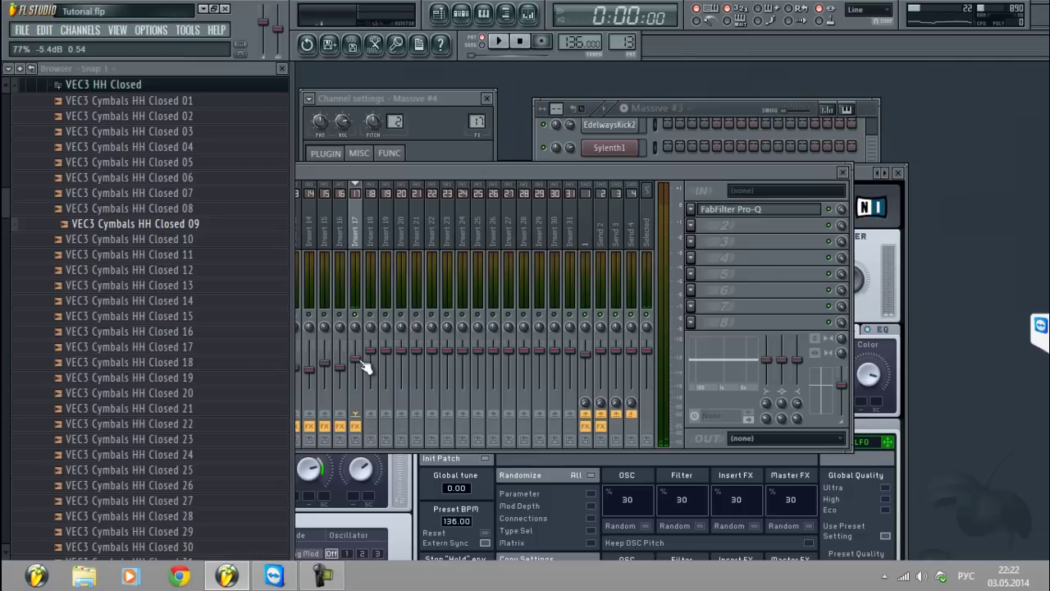
{"action": "left_click", "coordinate": [706, 223]}
{"action": "left_click", "coordinate": [591, 179]}
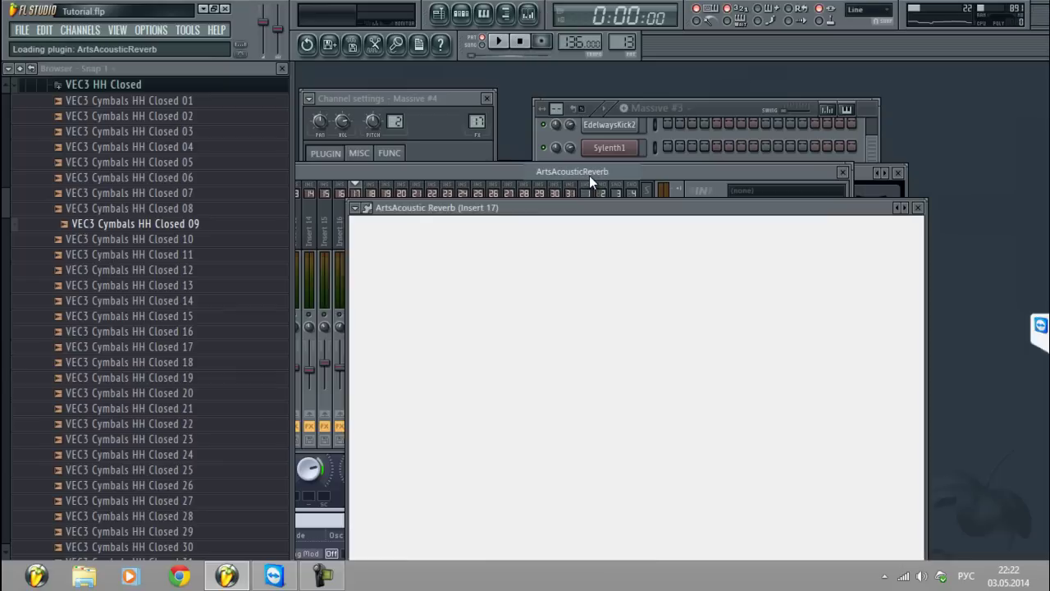
{"action": "left_click", "coordinate": [570, 175]}
{"action": "left_click", "coordinate": [692, 226]}
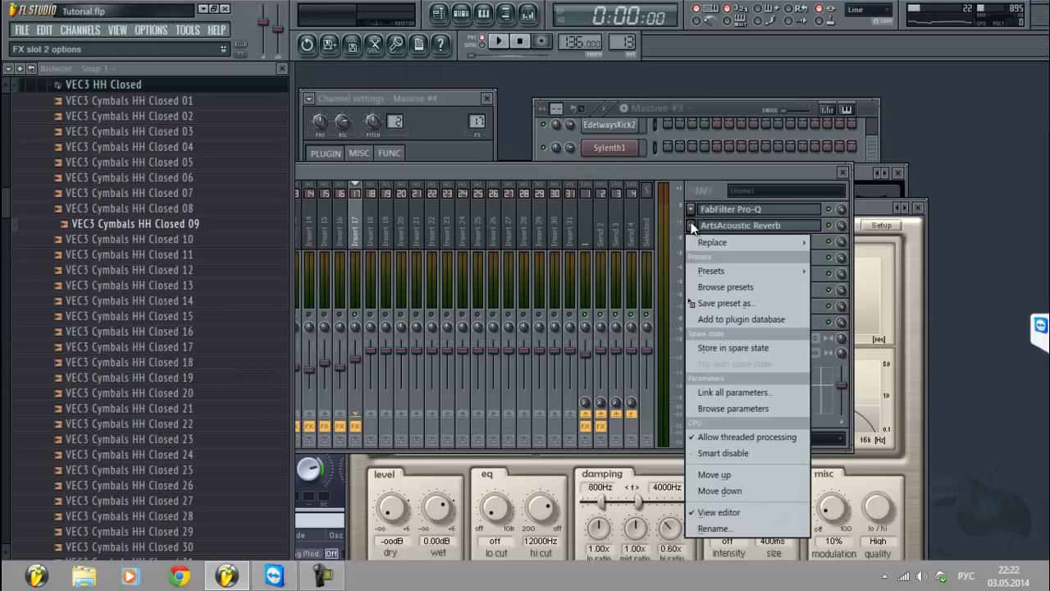
{"action": "mouse_move", "coordinate": [706, 245]}
{"action": "left_click", "coordinate": [595, 92]}
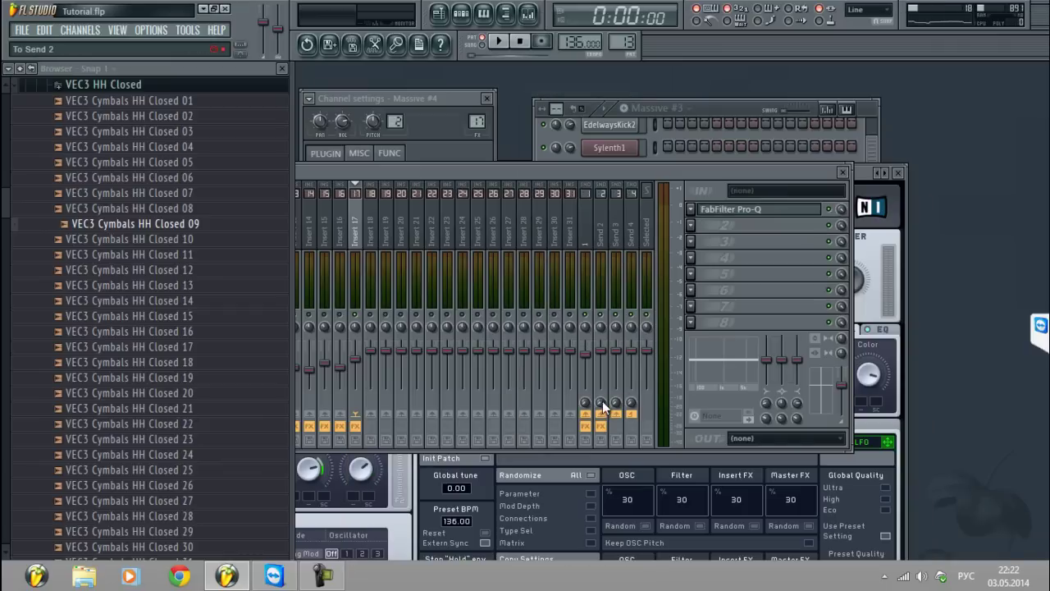
Raise the amount insert 17 sends to Send 2, audition it, and set the insert 17 fader to about -7.1 dB
{"action": "left_click_drag", "start_coordinate": [601, 401], "coordinate": [610, 359]}
{"action": "key", "text": "space"}
{"action": "key", "text": "space"}
{"action": "left_click", "coordinate": [358, 367]}
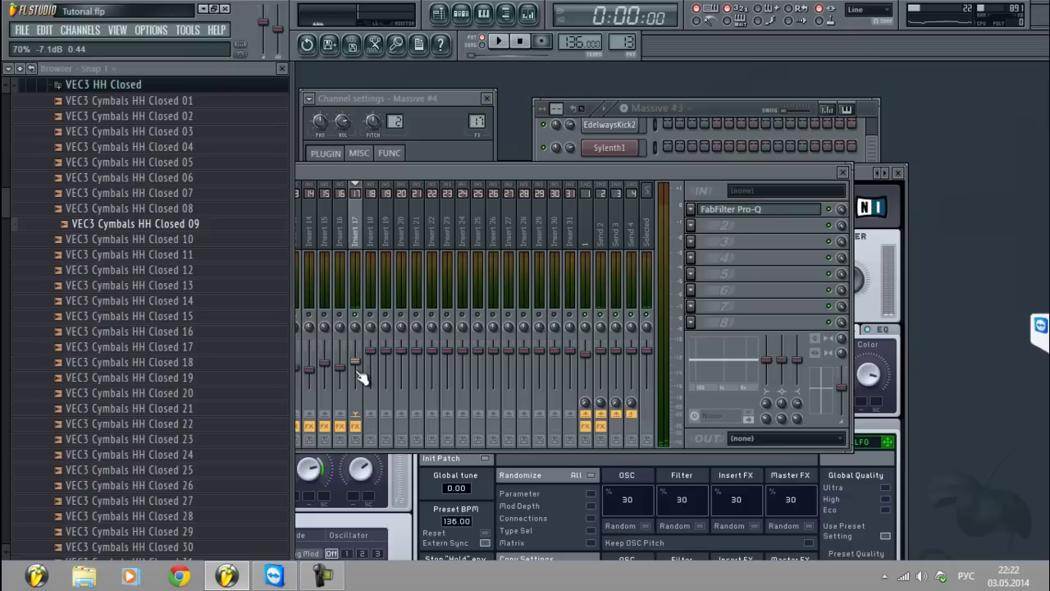
Copy VolumeShaper3 with its settings from insert 16 to insert 17, move it to slot 5, and audition the pad
{"action": "left_click", "coordinate": [343, 248]}
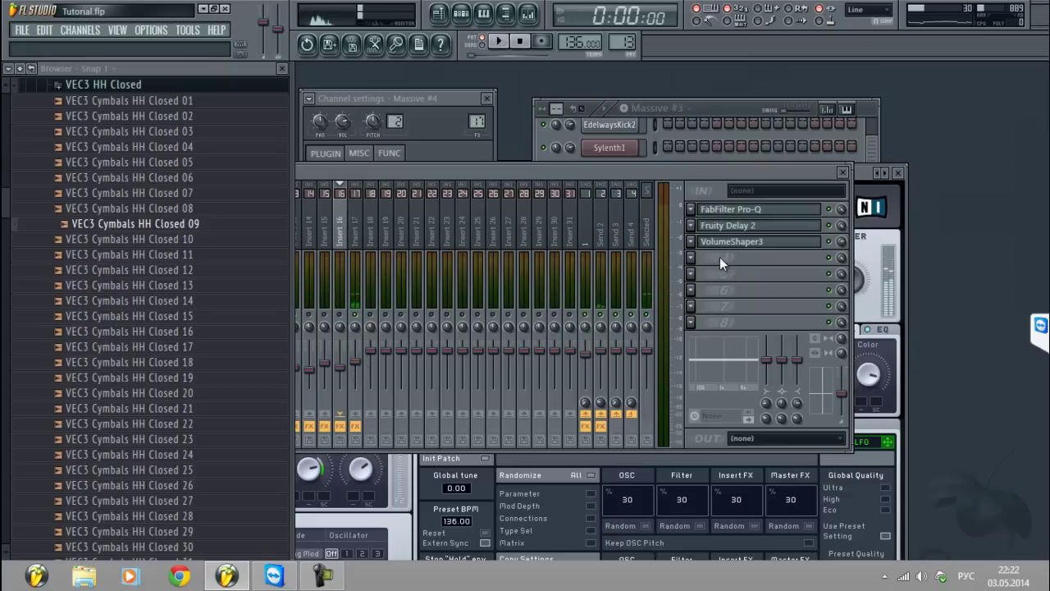
{"action": "left_click", "coordinate": [691, 241]}
{"action": "left_click_drag", "start_coordinate": [700, 317], "coordinate": [357, 243]}
{"action": "scroll", "coordinate": [751, 230], "scroll_direction": "down", "scroll_amount": 3}
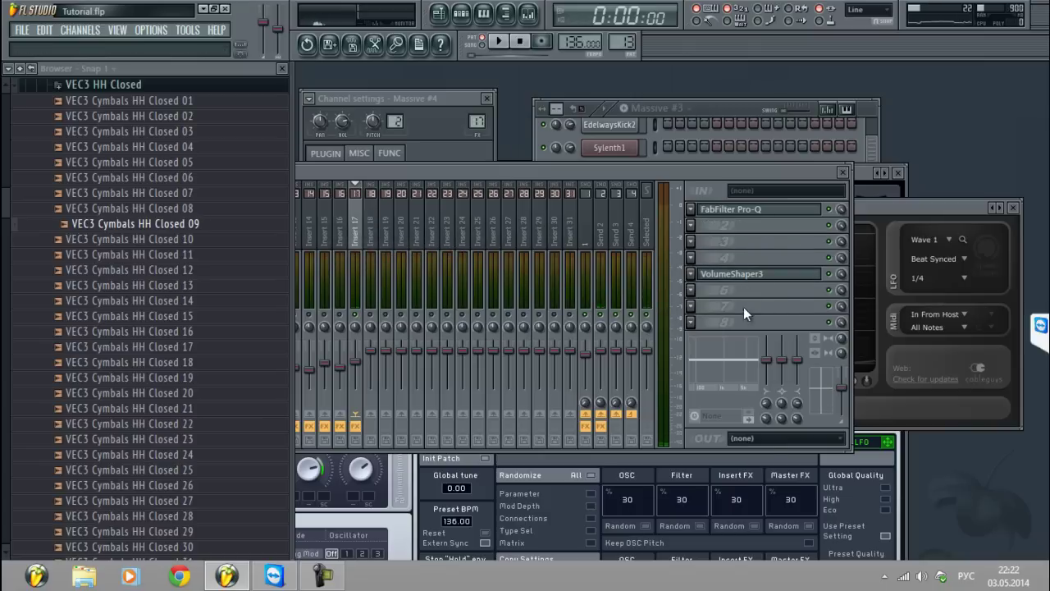
{"action": "key", "text": "space"}
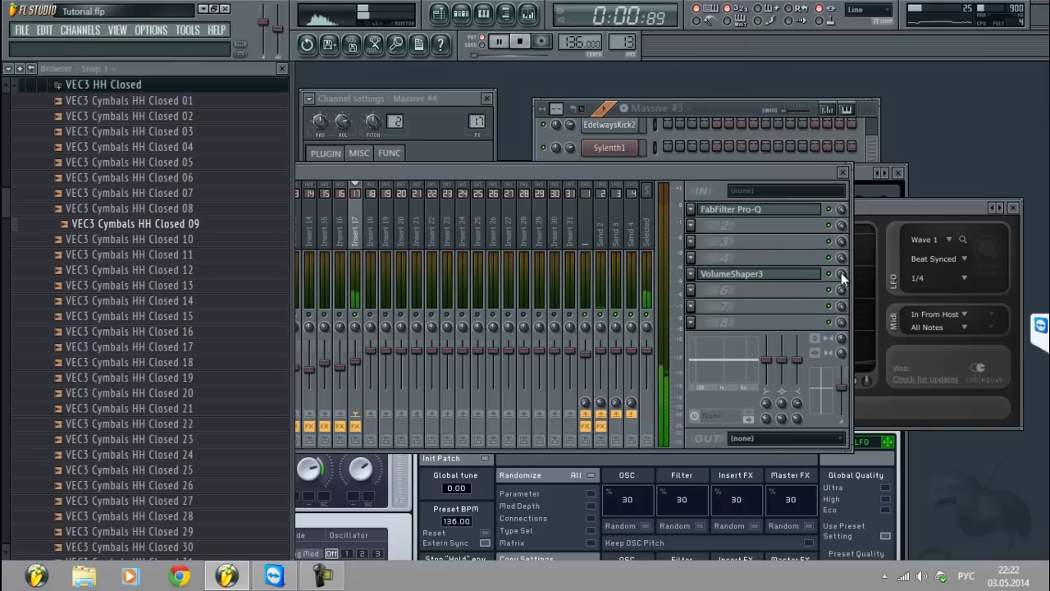
Bring back the low bass notes F#3, C#4, B3 and D4 under the four chords in the Massive #4 piano roll
{"action": "left_click", "coordinate": [867, 115]}
{"action": "left_click", "coordinate": [691, 518]}
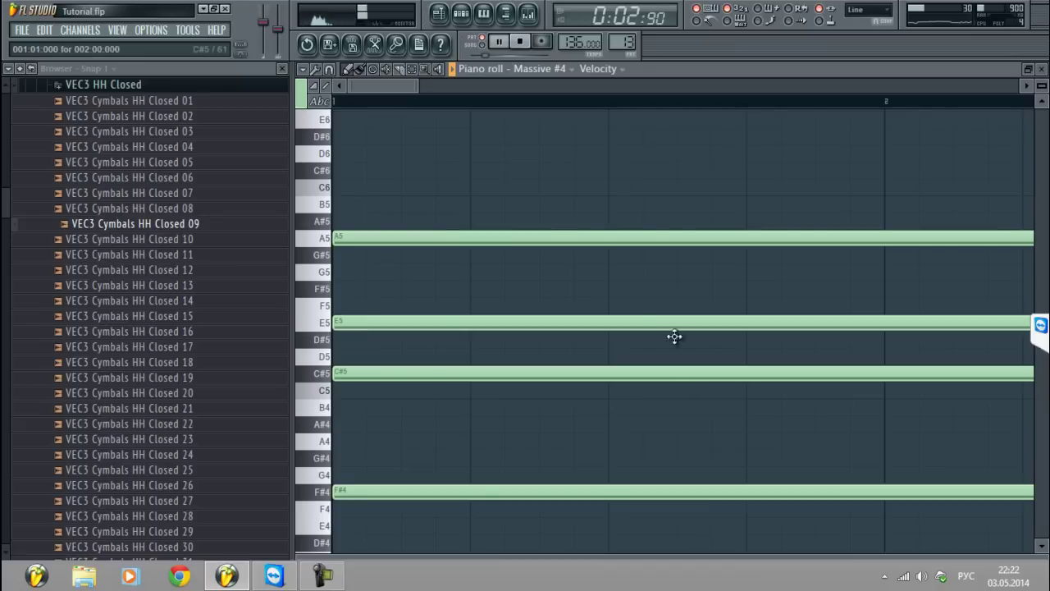
{"action": "scroll", "coordinate": [602, 108], "scroll_direction": "down", "scroll_amount": 2}
{"action": "scroll", "coordinate": [604, 106], "scroll_direction": "down", "scroll_amount": 6}
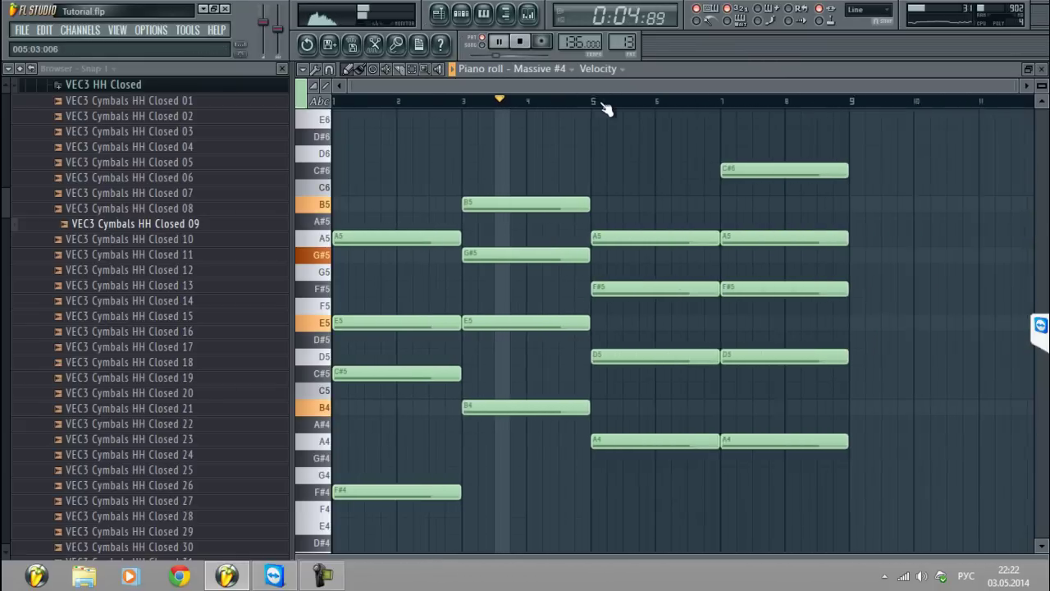
{"action": "scroll", "coordinate": [585, 207], "scroll_direction": "down", "scroll_amount": 2}
{"action": "key", "text": "ctrl+a"}
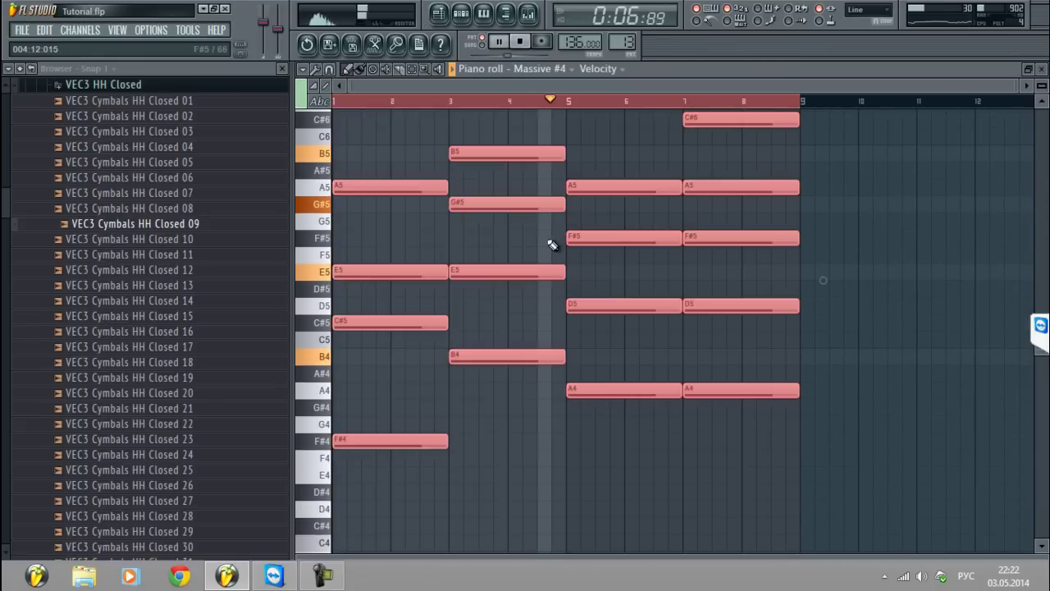
{"action": "key", "text": "space"}
{"action": "key", "text": "ctrl+v"}
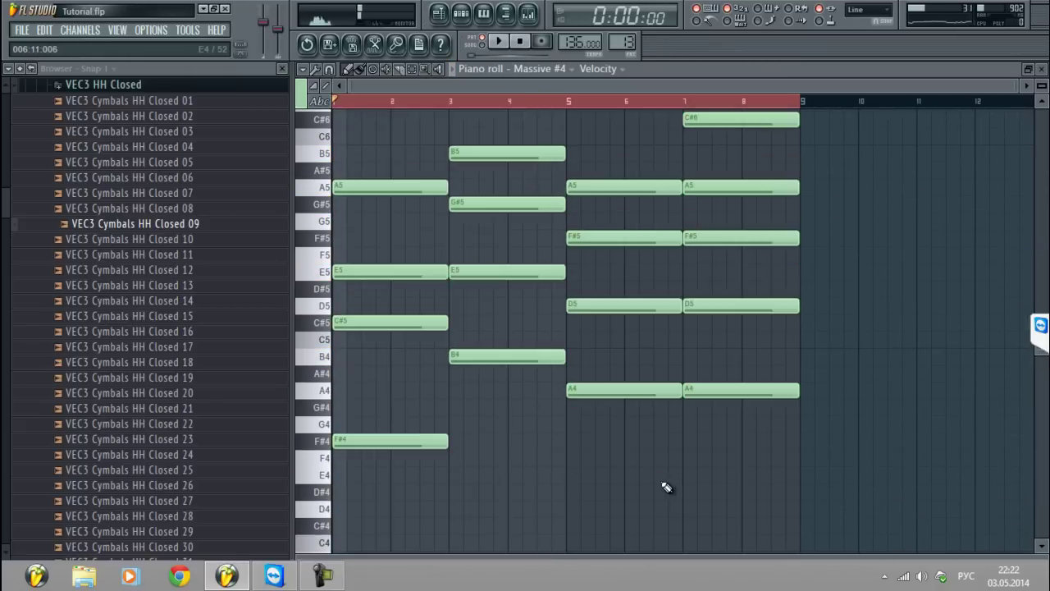
{"action": "scroll", "coordinate": [644, 490], "scroll_direction": "down", "scroll_amount": 1}
{"action": "key", "text": "ctrl+Up"}
{"action": "scroll", "coordinate": [522, 457], "scroll_direction": "down", "scroll_amount": 2}
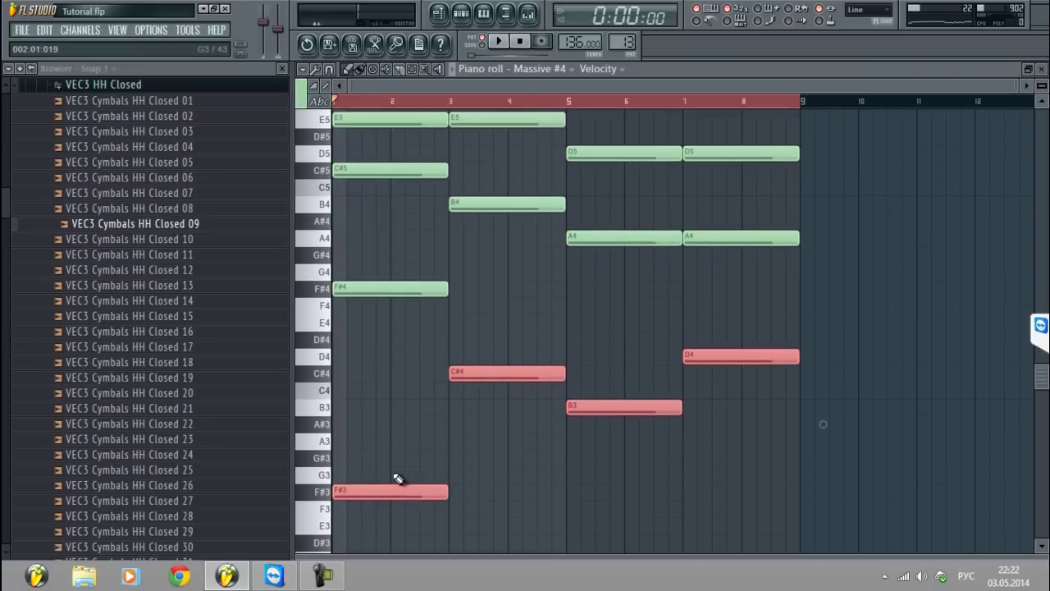
Transpose all Massive #4 notes up three semitones and play the chords
{"action": "key", "text": "ctrl+a"}
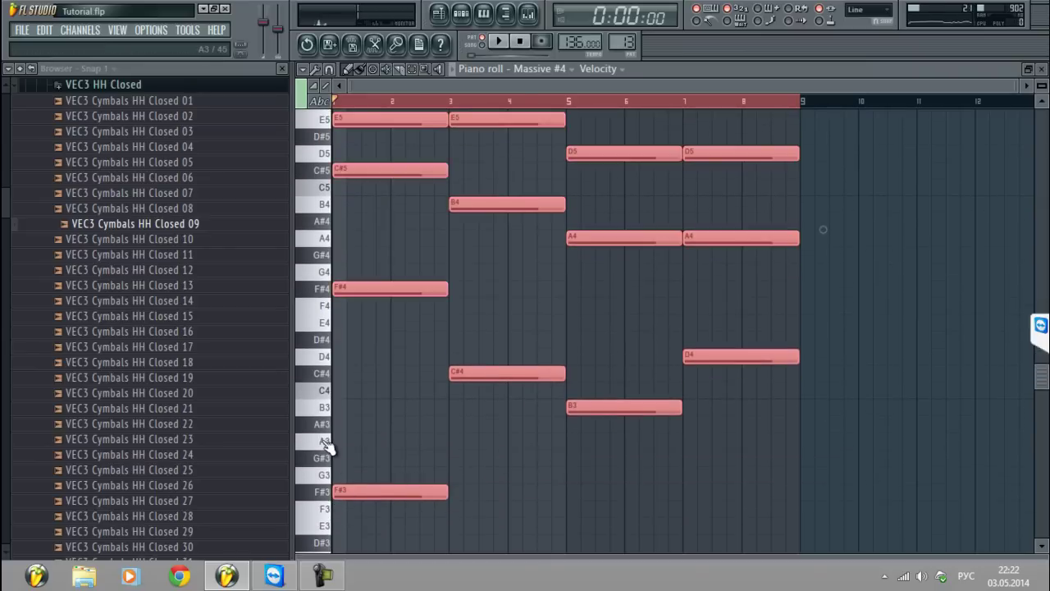
{"action": "left_click", "coordinate": [617, 41]}
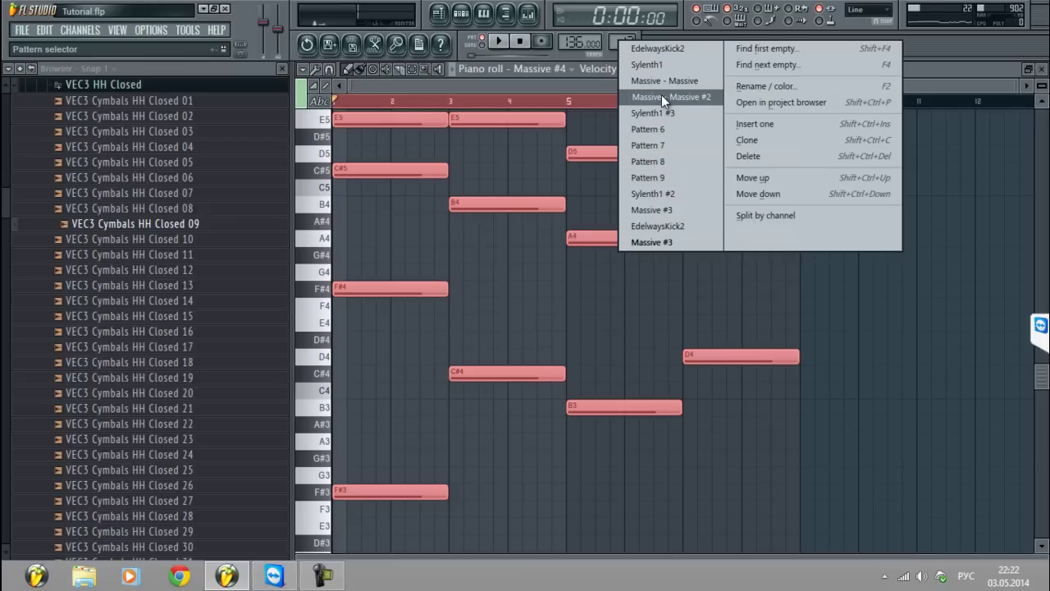
{"action": "left_click", "coordinate": [494, 95]}
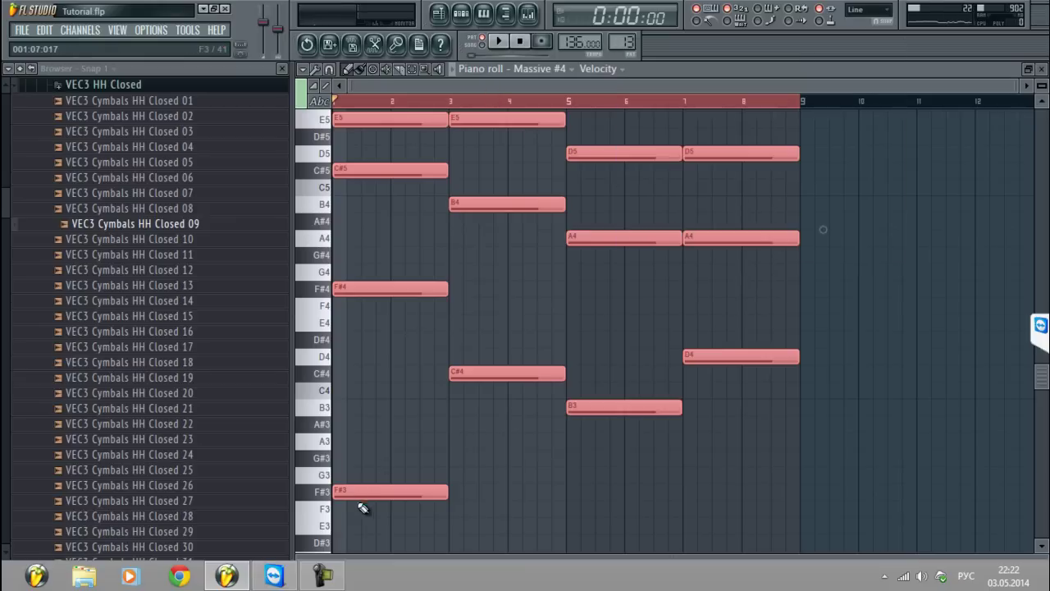
{"action": "key", "text": "space"}
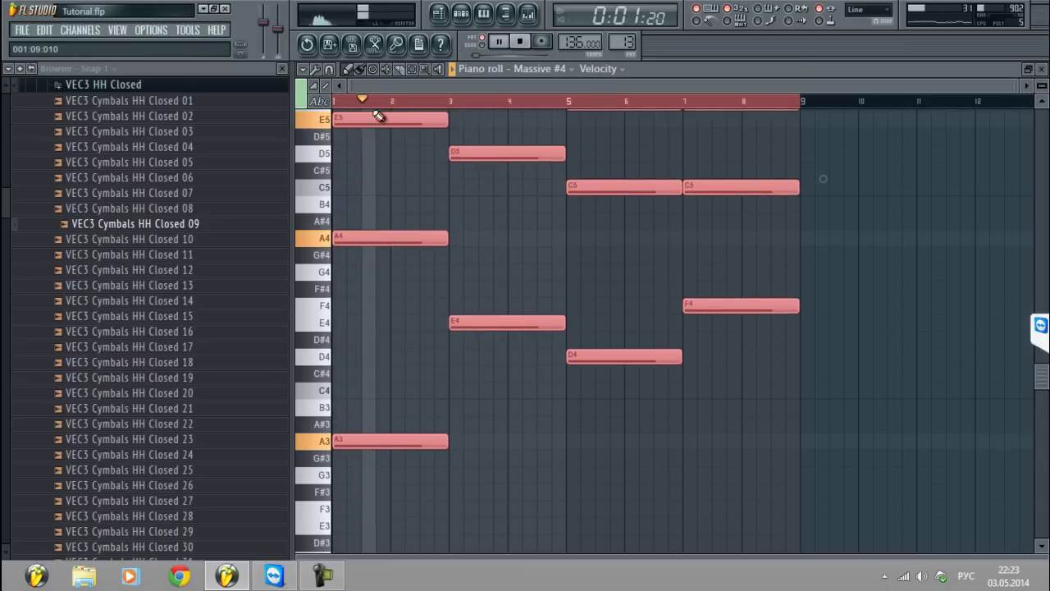
Delete the bass notes A3, E4, D4 and F4 from the four chords and listen to the pattern outside the piano roll
{"action": "left_click_drag", "start_coordinate": [375, 281], "coordinate": [812, 522]}
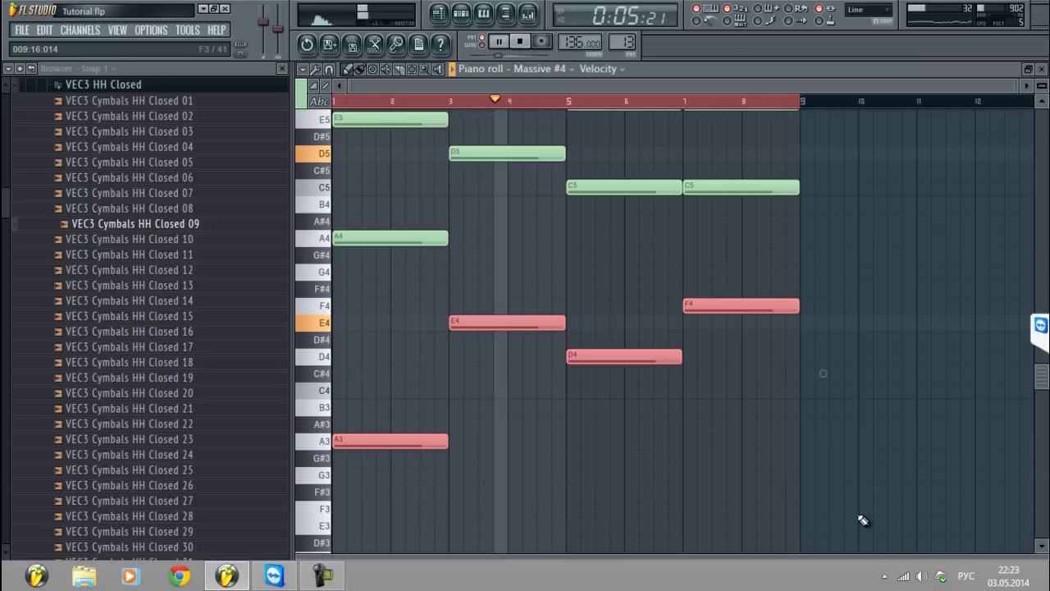
{"action": "key", "text": "Delete"}
{"action": "scroll", "coordinate": [492, 246], "scroll_direction": "up", "scroll_amount": 5}
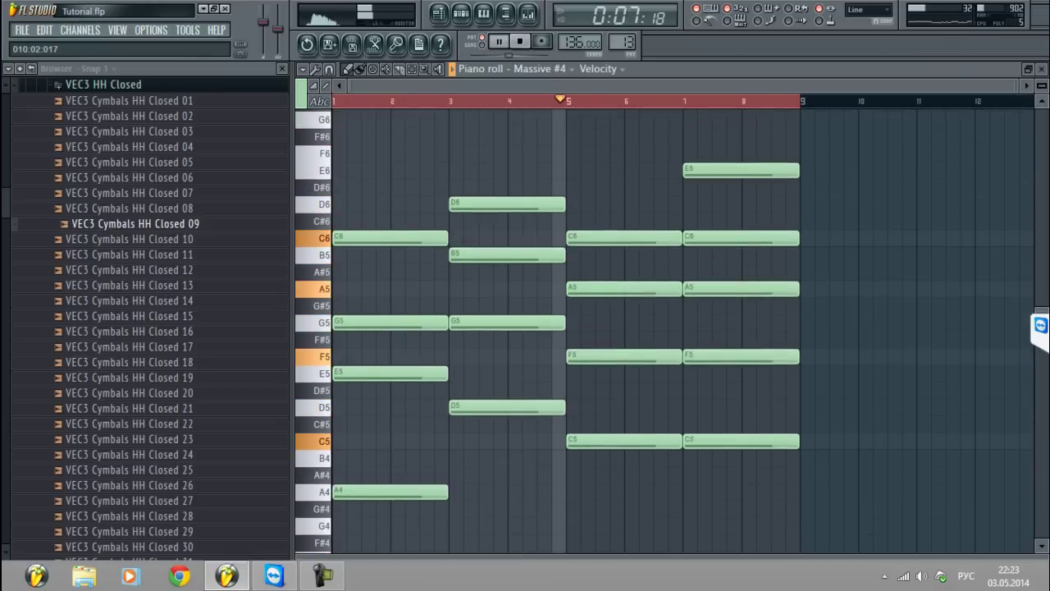
{"action": "left_click", "coordinate": [1042, 69]}
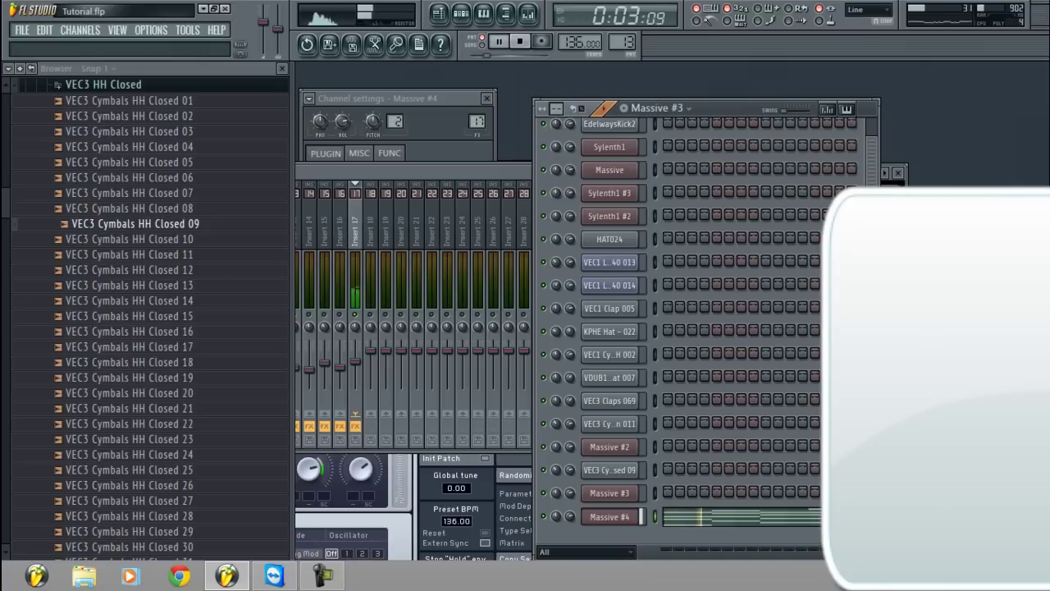
{"action": "key", "text": "space"}
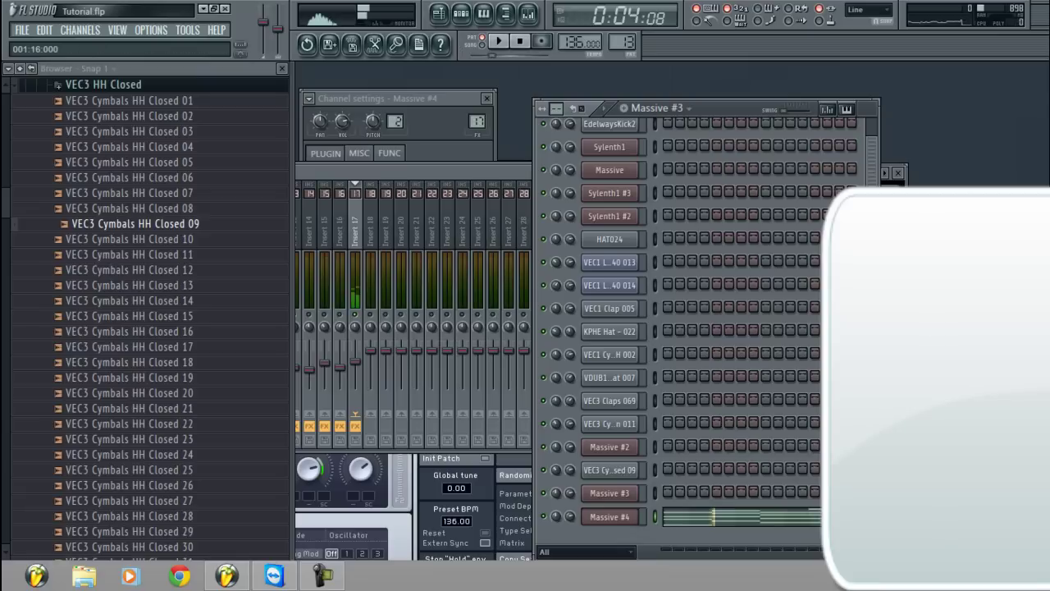
Raise Massive #4's Filter 1 cutoff to about 0.84 and lower it back below the midpoint during playback
{"action": "left_click", "coordinate": [926, 109]}
{"action": "key", "text": "space"}
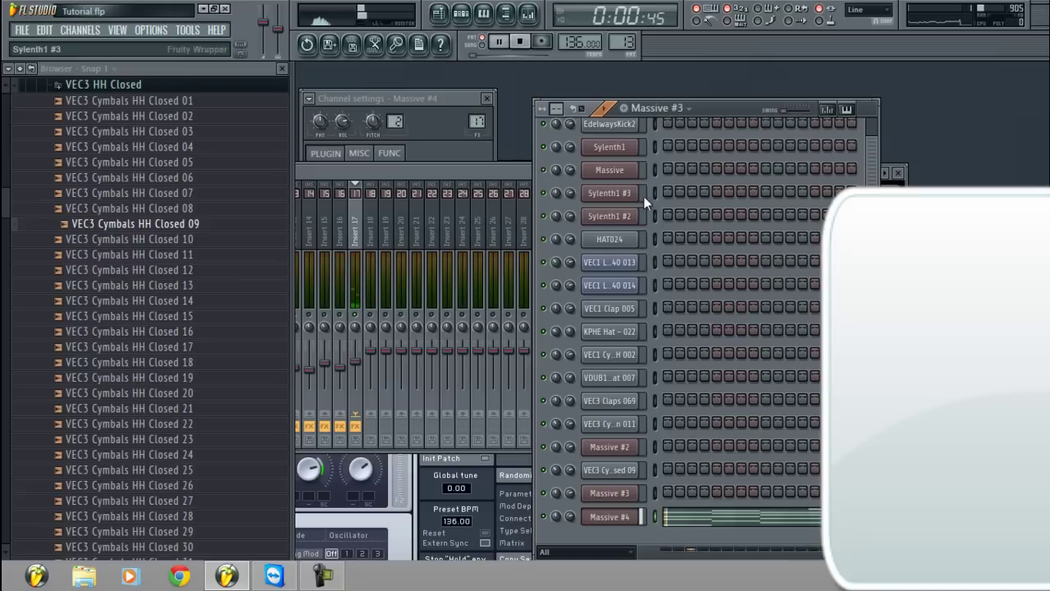
{"action": "left_click", "coordinate": [614, 517]}
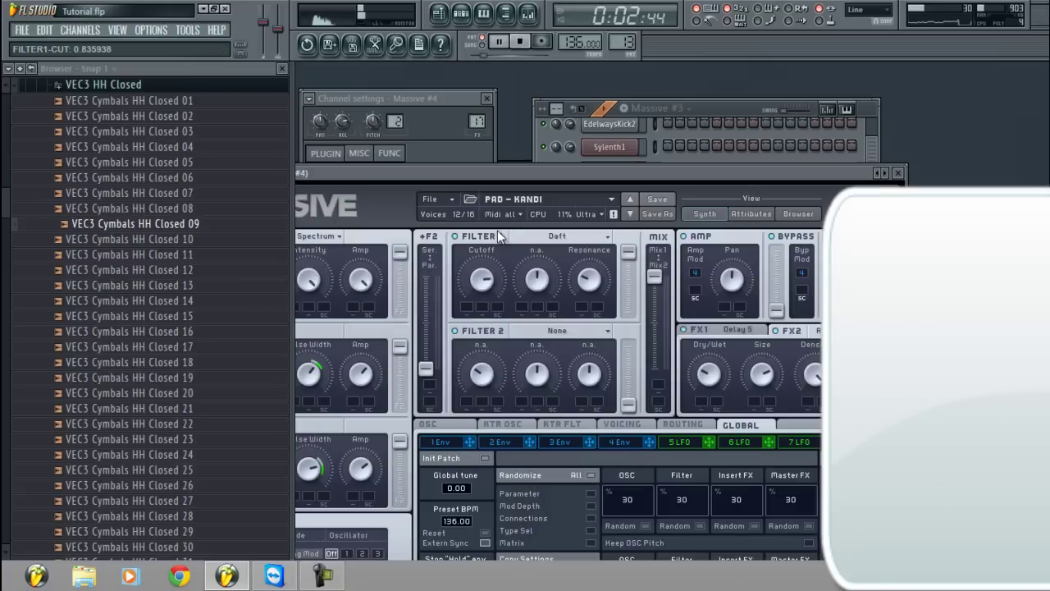
{"action": "left_click_drag", "start_coordinate": [502, 237], "coordinate": [490, 290]}
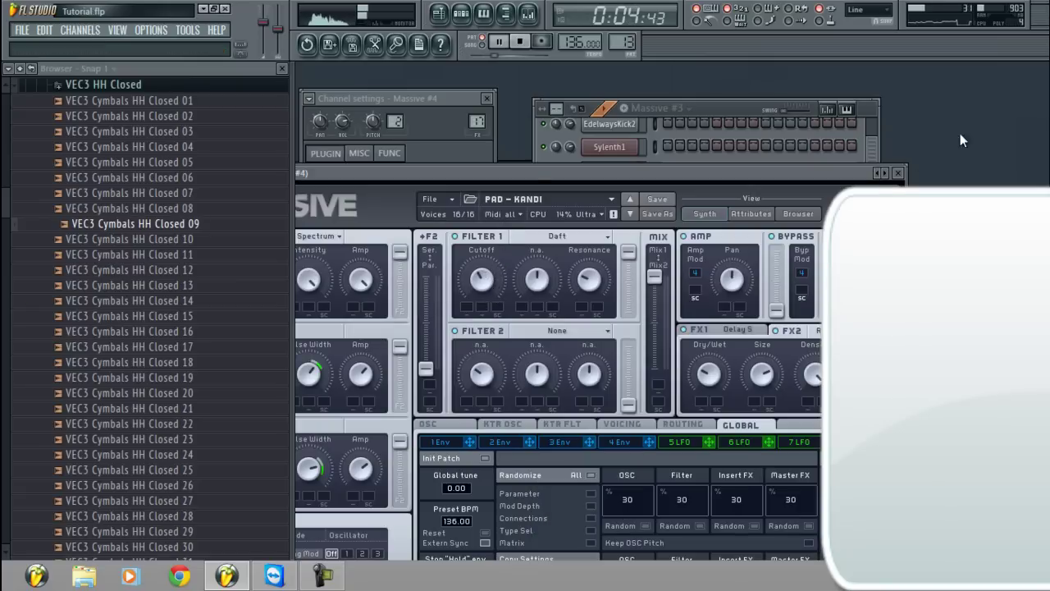
{"action": "left_click", "coordinate": [861, 110]}
{"action": "key", "text": "space"}
Transpose all Massive #4 chord notes down one octave, play them, and close the piano roll
{"action": "key", "text": "F7"}
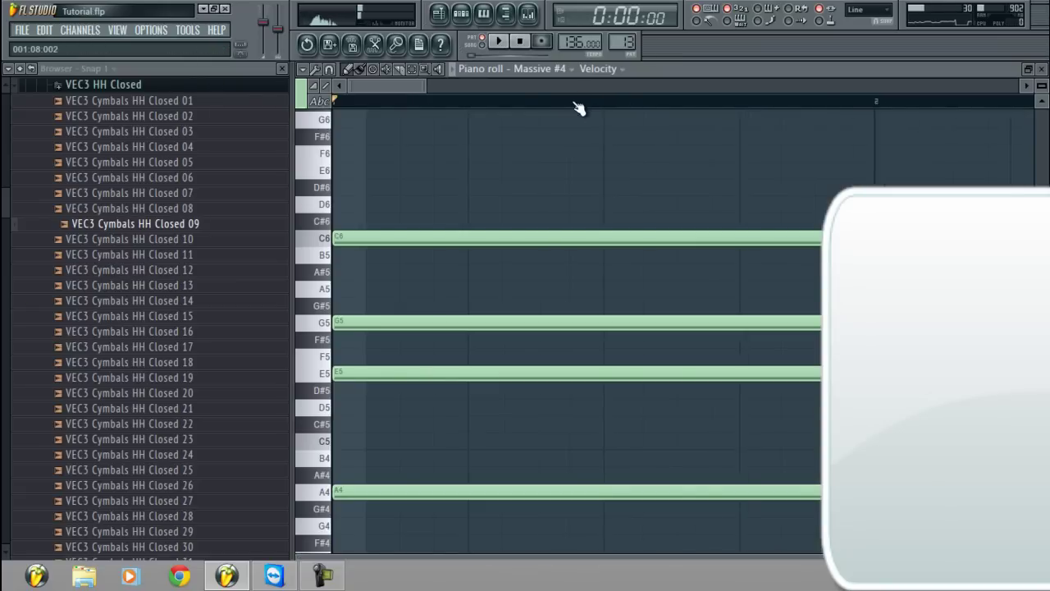
{"action": "scroll", "coordinate": [562, 160], "scroll_direction": "down", "scroll_amount": 3}
{"action": "scroll", "coordinate": [558, 168], "scroll_direction": "down", "scroll_amount": 3}
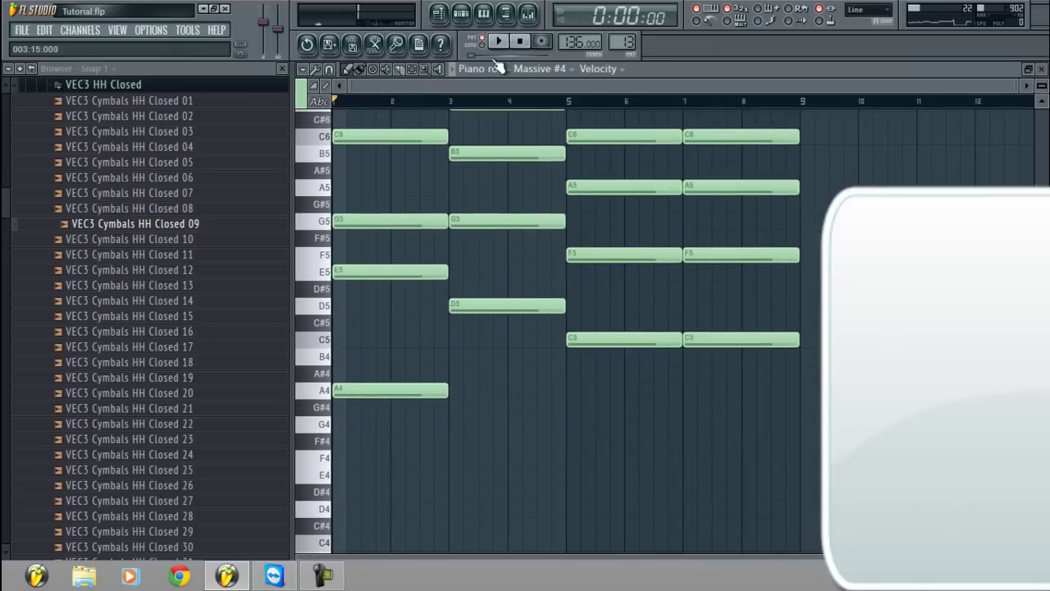
{"action": "key", "text": "ctrl+a"}
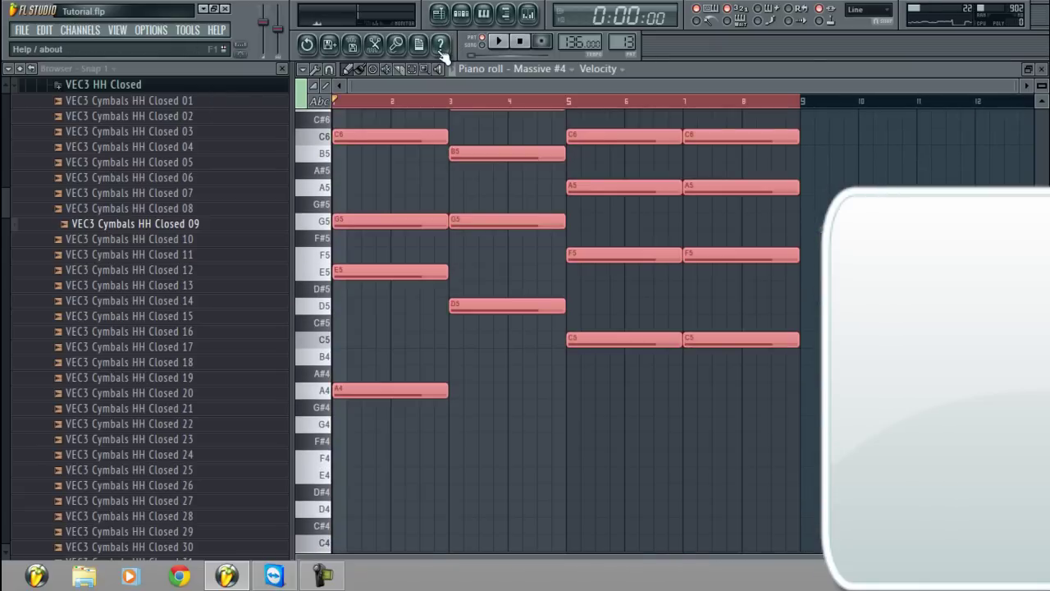
{"action": "key", "text": "ctrl+Down"}
{"action": "key", "text": "space"}
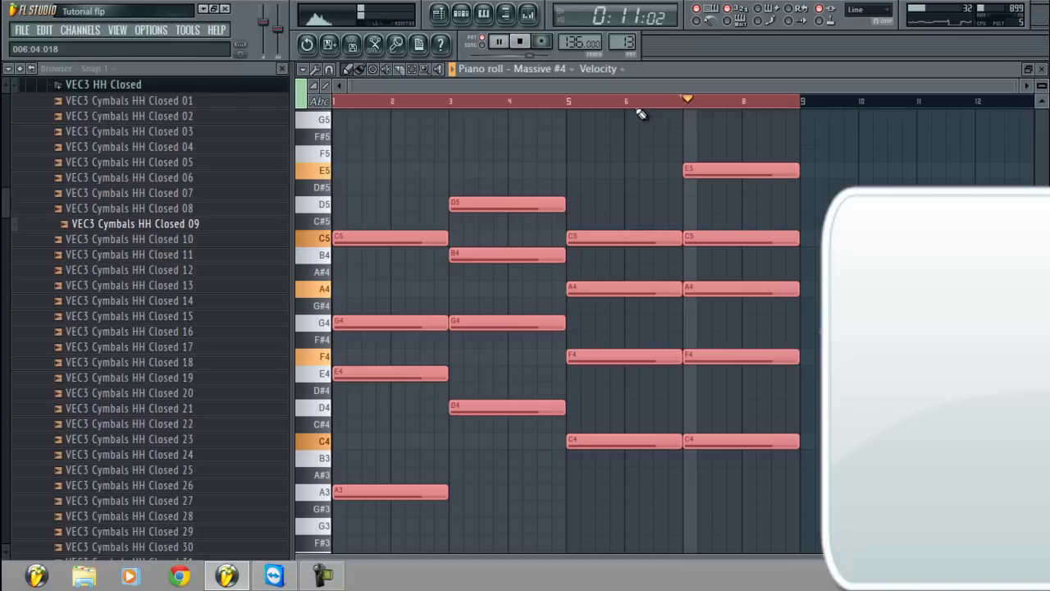
{"action": "left_click", "coordinate": [1042, 69]}
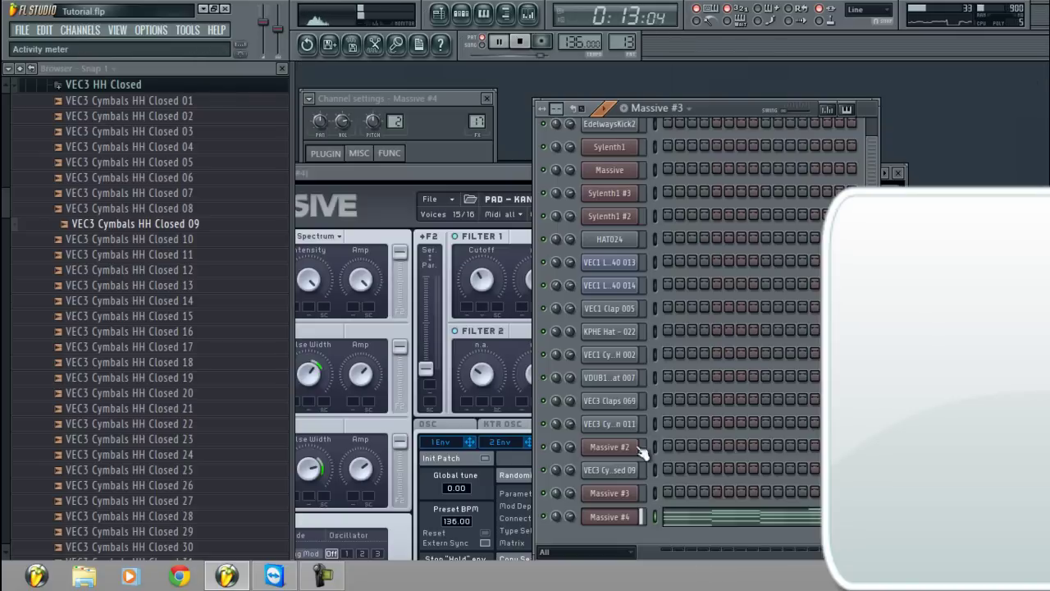
Sweep Massive #4's Filter 1 cutoff through about 0.59, settle it near the midpoint, and return to the channel list
{"action": "left_click", "coordinate": [629, 517]}
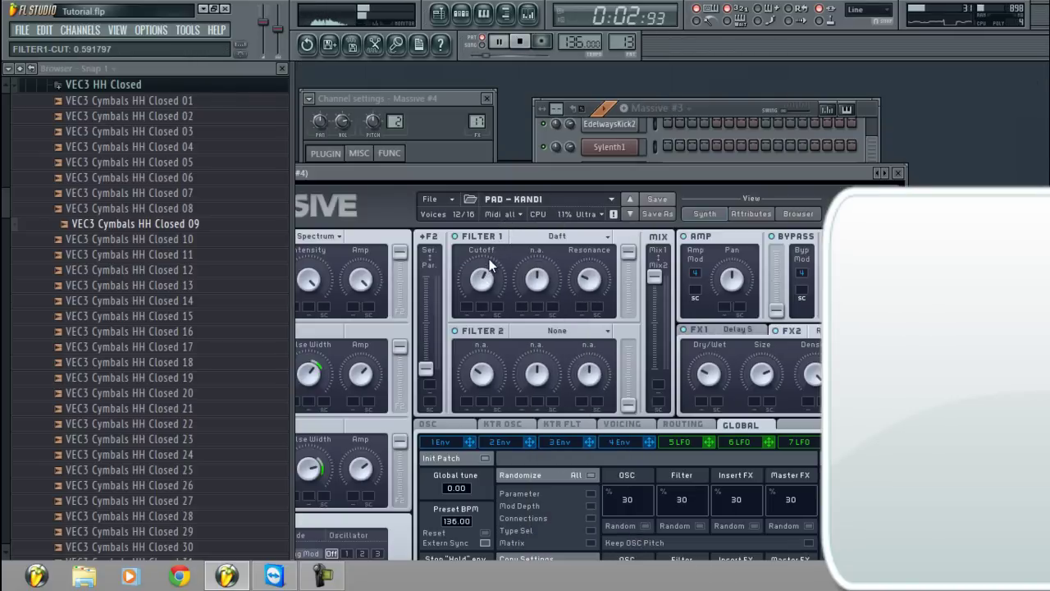
{"action": "key", "text": "F6"}
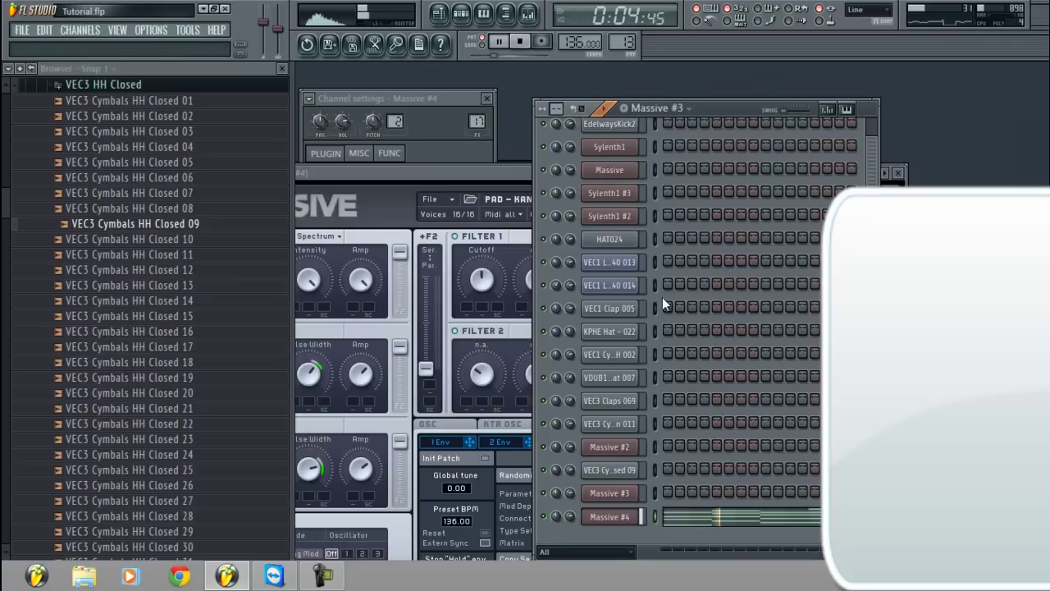
Transpose all Massive #4 chord notes up one octave, stop playback, and close the piano roll
{"action": "left_click", "coordinate": [710, 527]}
{"action": "scroll", "coordinate": [550, 97], "scroll_direction": "down", "scroll_amount": 3}
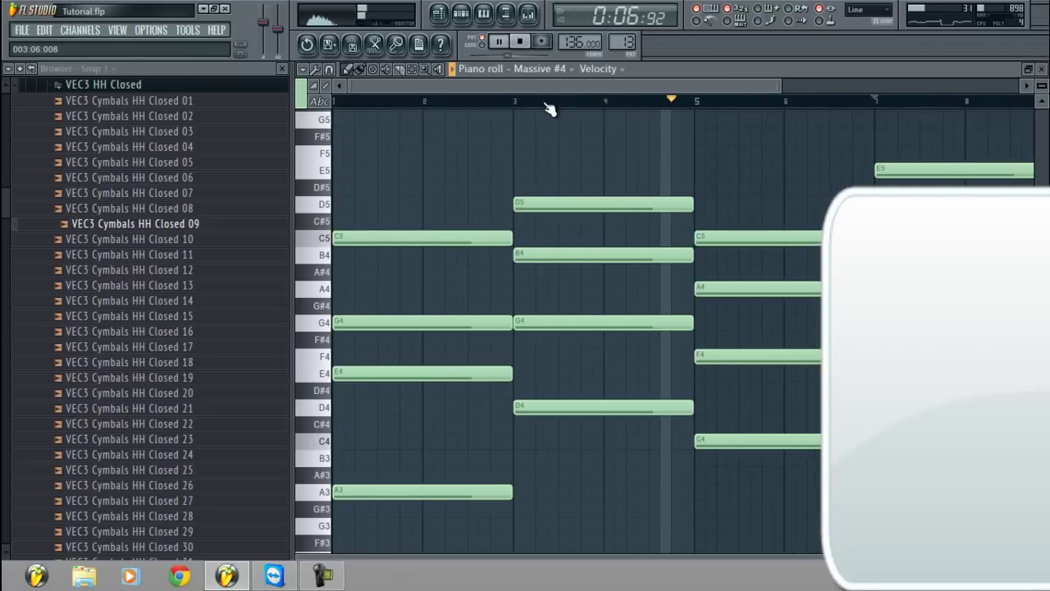
{"action": "key", "text": "ctrl+a"}
{"action": "key", "text": "ctrl+Up"}
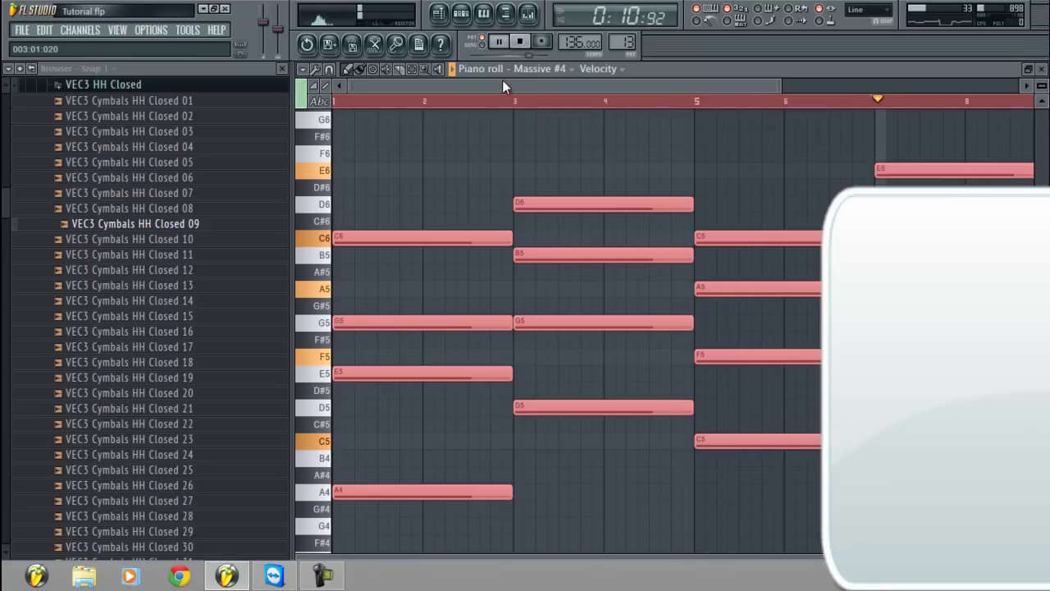
{"action": "key", "text": "space"}
{"action": "left_click", "coordinate": [1042, 70]}
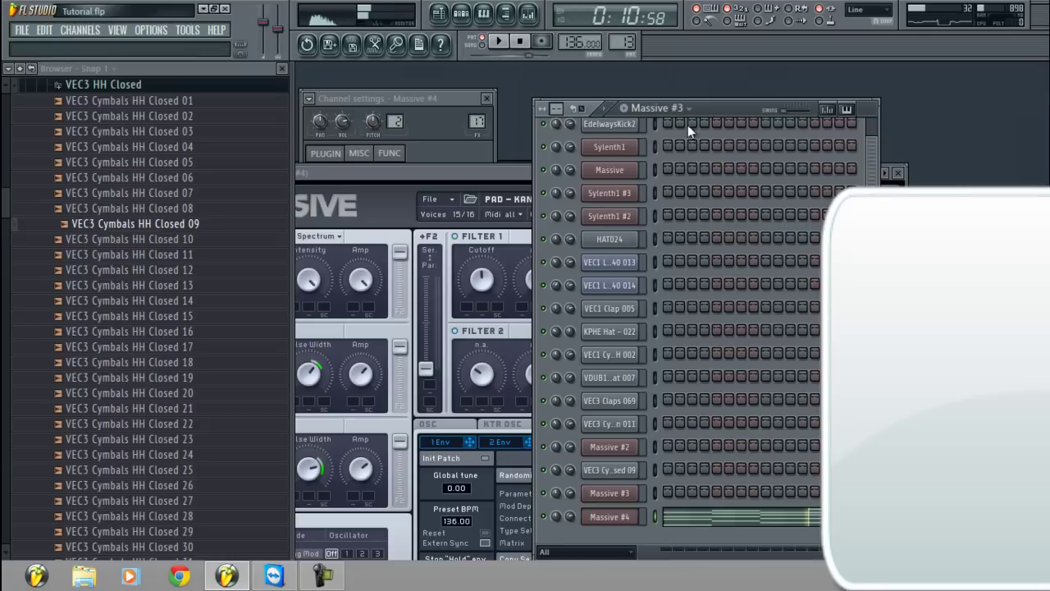
Lower oscillator 1's pitch in Massive #4 to -12.88 and play the chords with it
{"action": "left_click", "coordinate": [610, 517]}
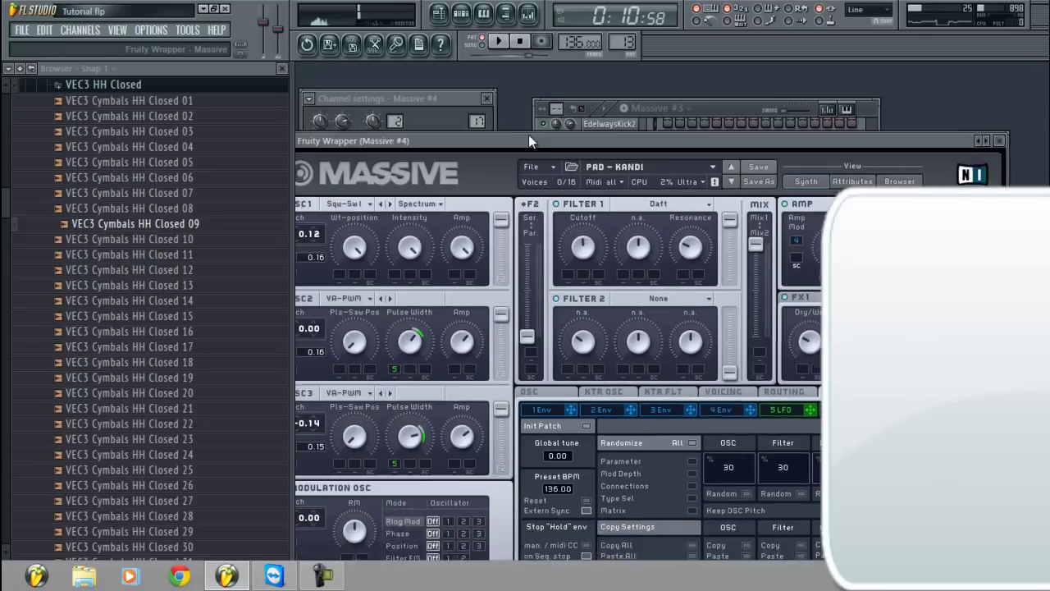
{"action": "left_click_drag", "start_coordinate": [529, 138], "coordinate": [564, 128]}
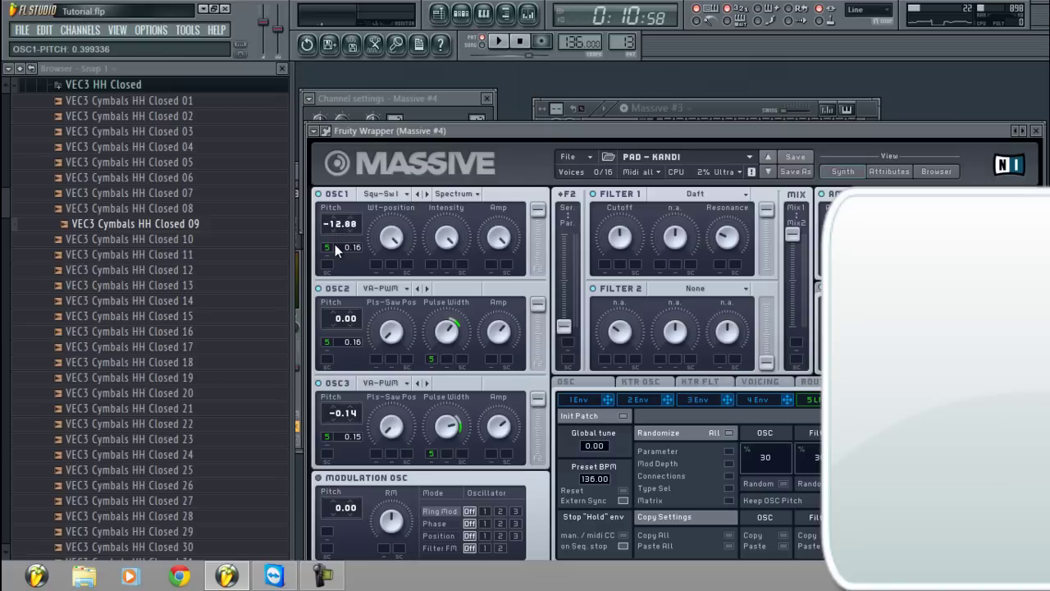
{"action": "left_click", "coordinate": [499, 42]}
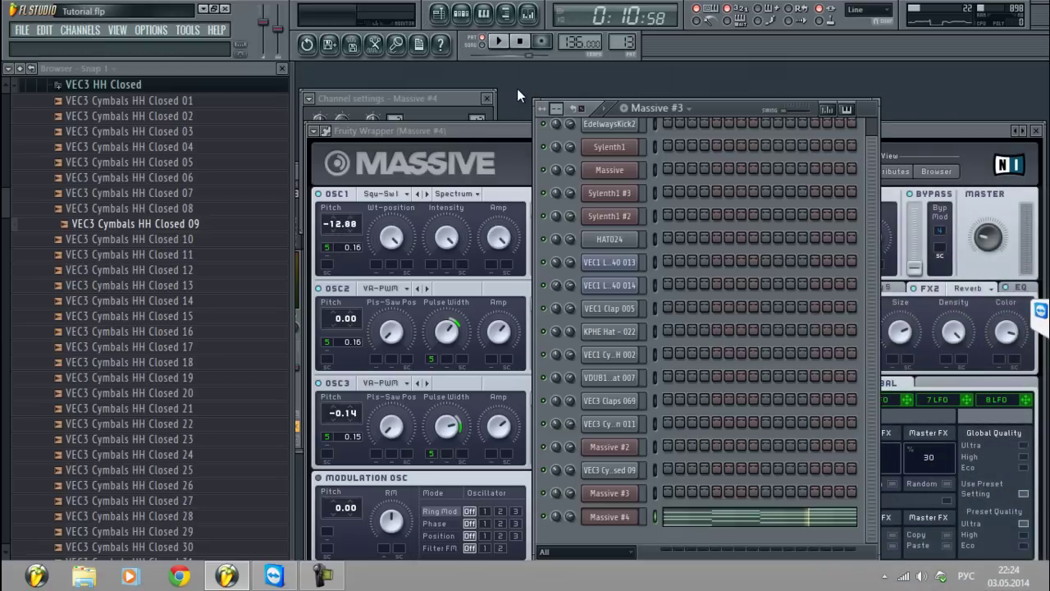
{"action": "left_click", "coordinate": [632, 516]}
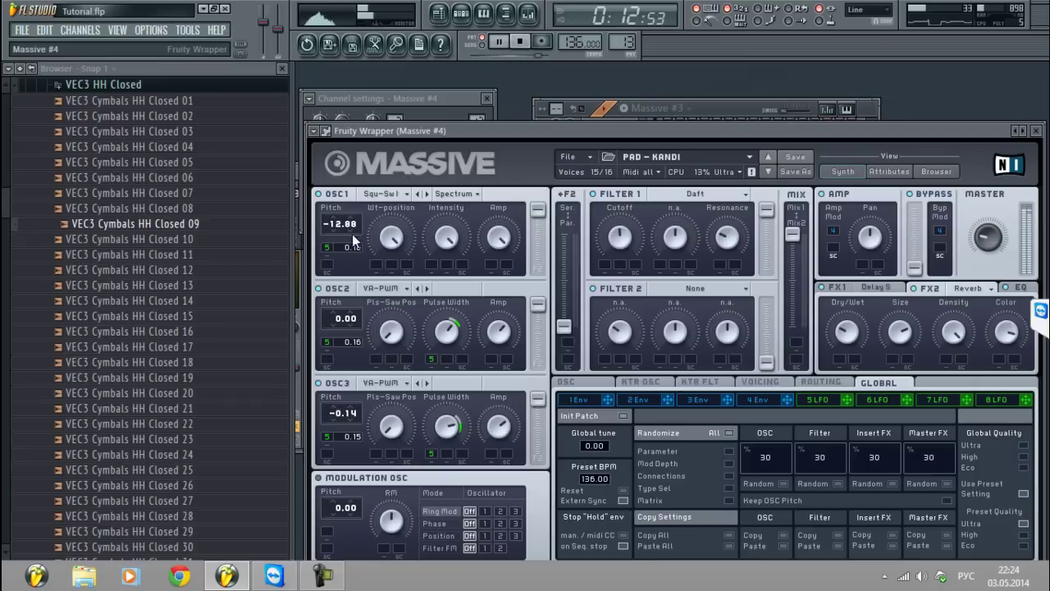
Reset oscillator 1's pitch to 0.00, raise Massive #4's Filter 1 cutoff during playback, and return to the channel list
{"action": "left_click", "coordinate": [340, 227]}
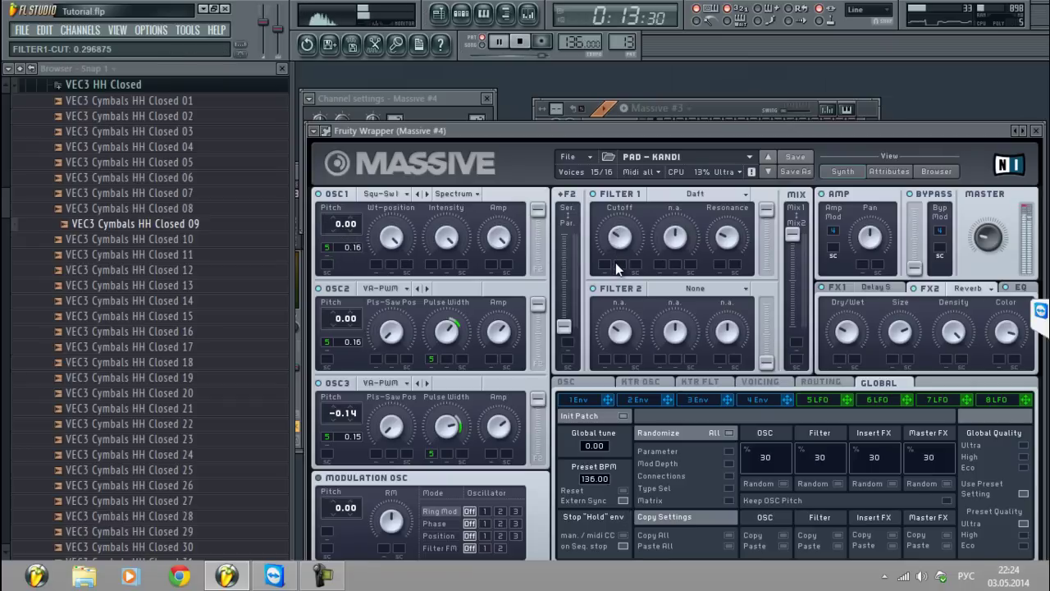
{"action": "left_click_drag", "start_coordinate": [622, 237], "coordinate": [655, 175]}
{"action": "left_click", "coordinate": [704, 111]}
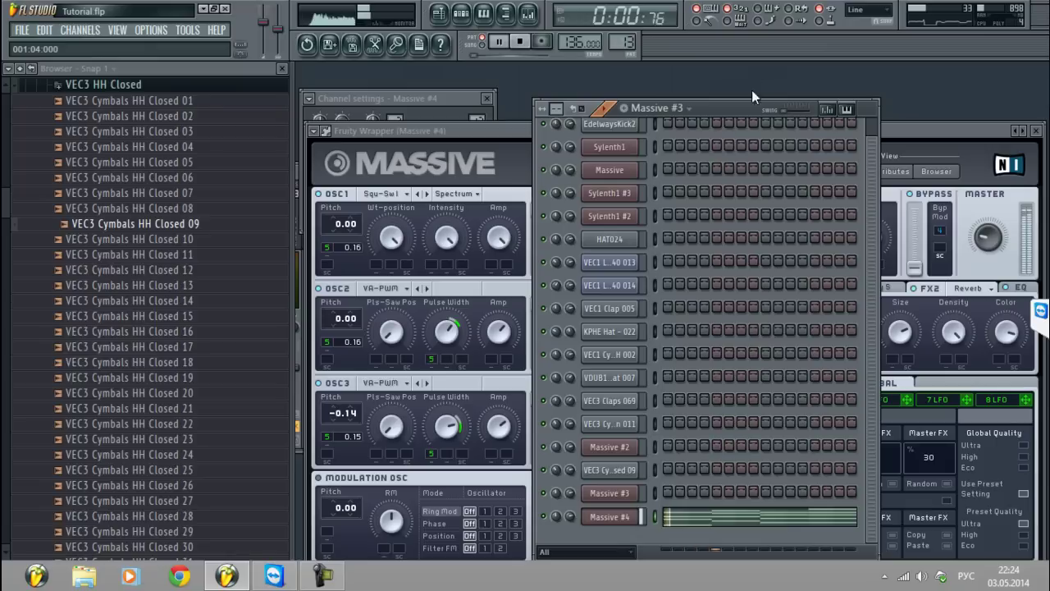
Restore the bass notes A3, E4, D4 and F4 beneath the four Massive #4 chords and play from bar 3
{"action": "left_click", "coordinate": [681, 526]}
{"action": "scroll", "coordinate": [571, 106], "scroll_direction": "down", "scroll_amount": 4}
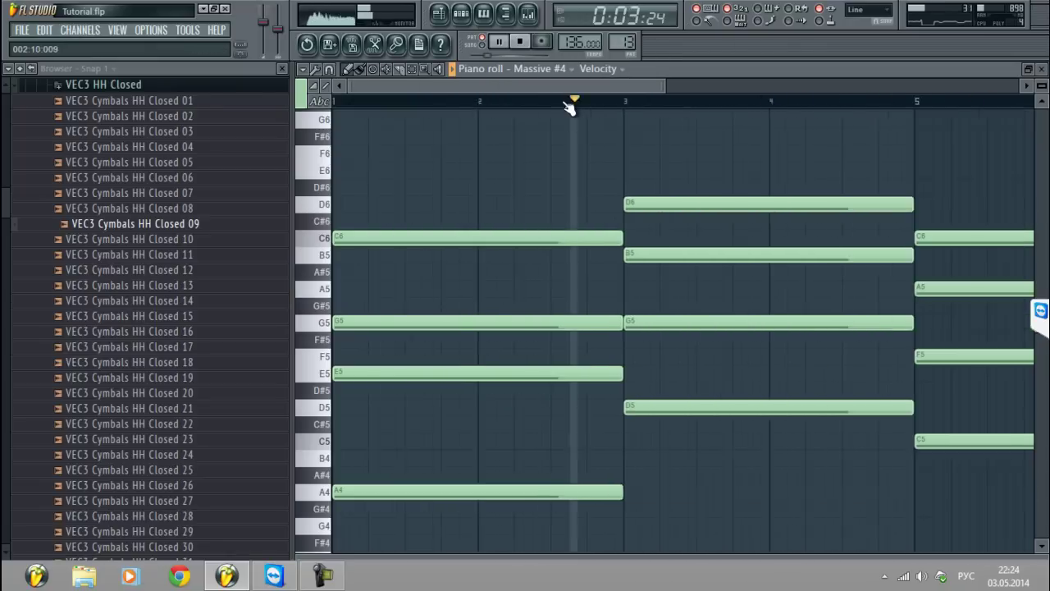
{"action": "scroll", "coordinate": [546, 127], "scroll_direction": "down", "scroll_amount": 2}
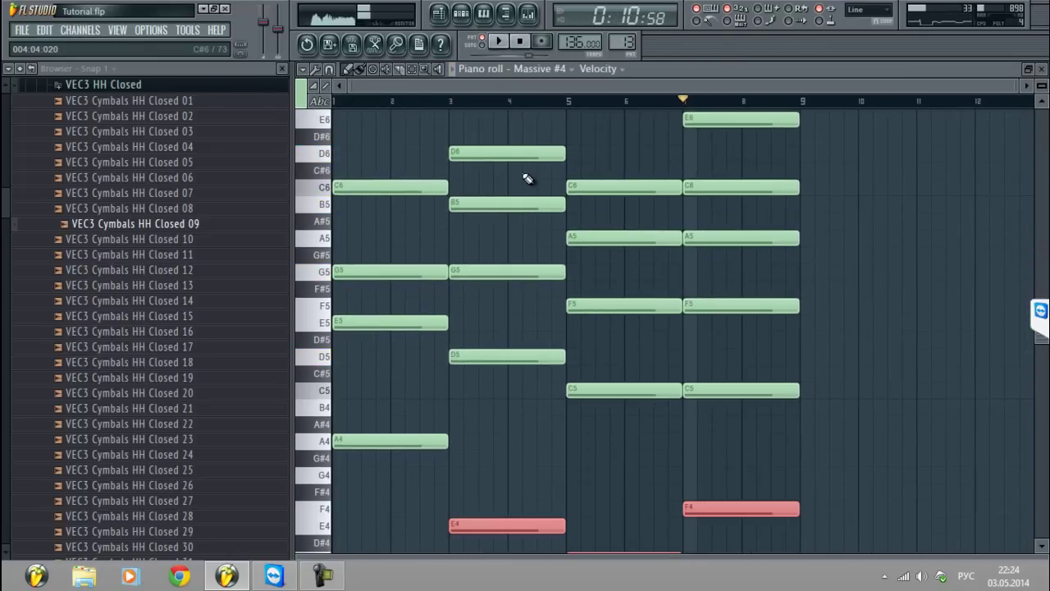
{"action": "key", "text": "space"}
{"action": "left_click", "coordinate": [451, 99]}
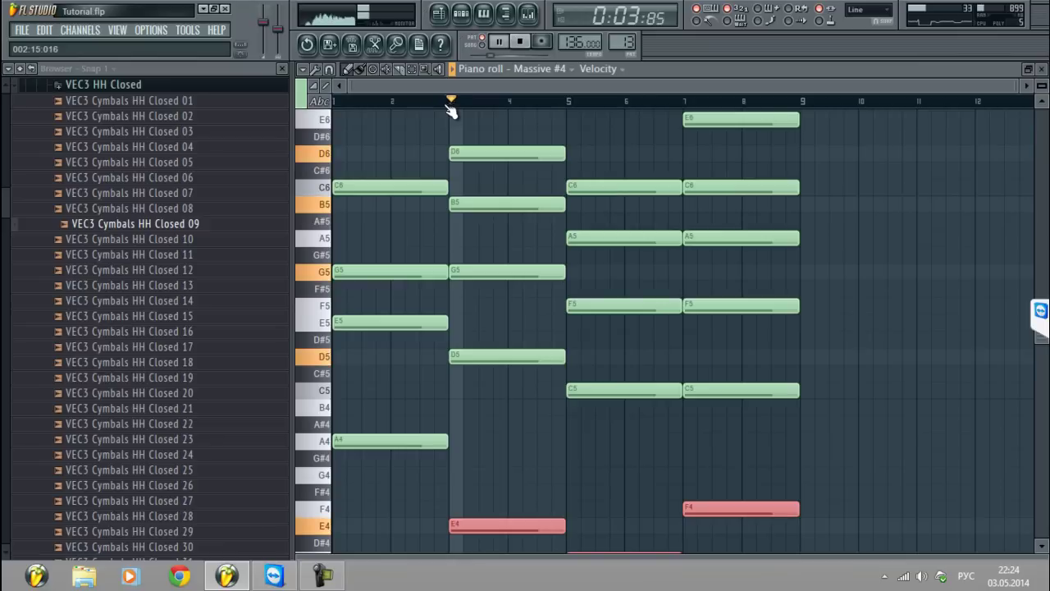
Dismiss the TeamViewer session message, close the piano roll and the Massive #4 window, and stop playback
{"action": "scroll", "coordinate": [440, 131], "scroll_direction": "down", "scroll_amount": 4}
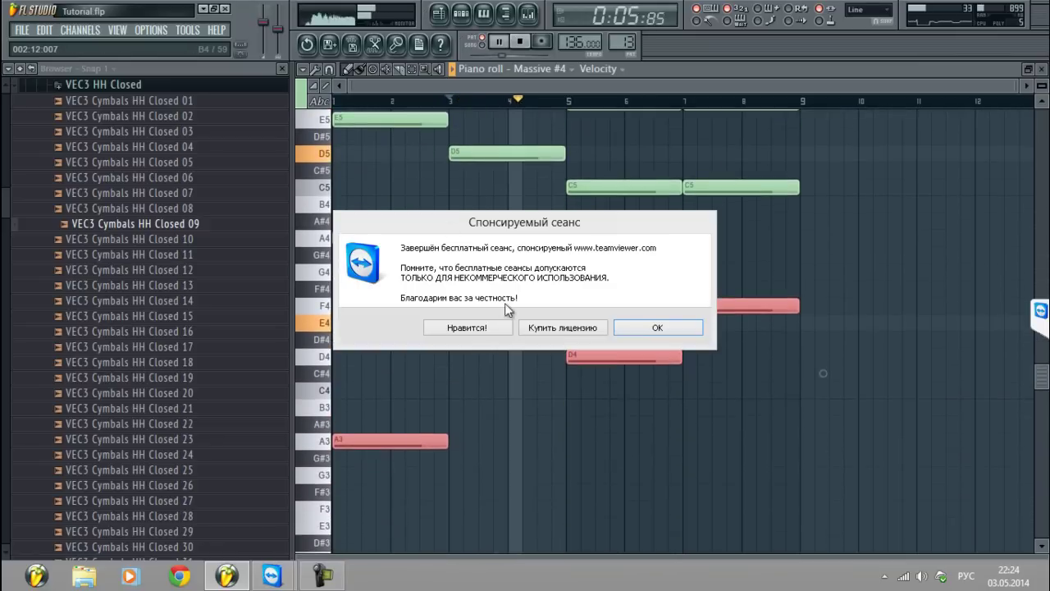
{"action": "left_click", "coordinate": [631, 327]}
{"action": "scroll", "coordinate": [487, 286], "scroll_direction": "up", "scroll_amount": 4}
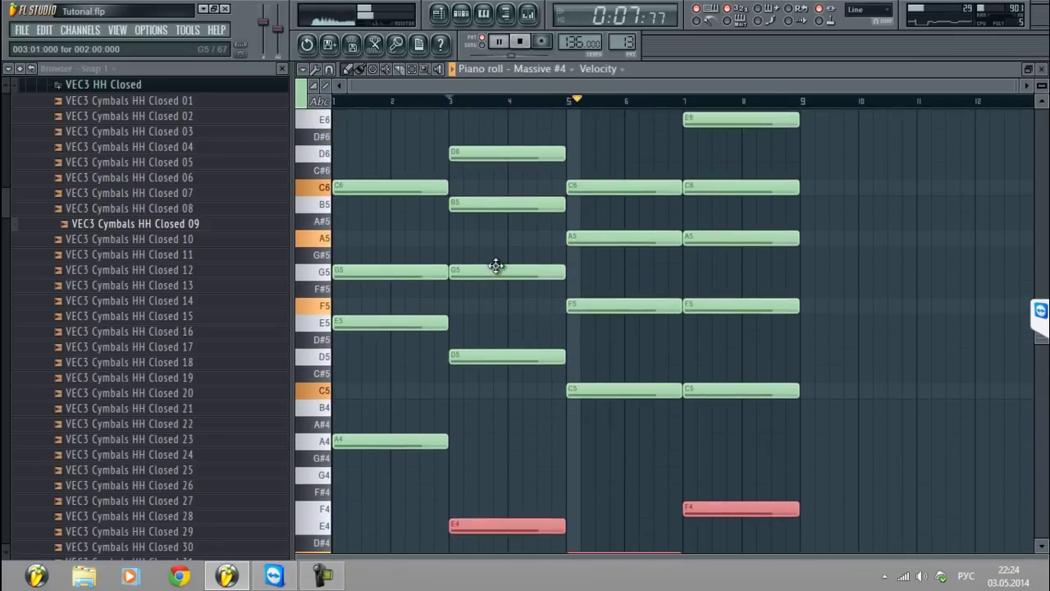
{"action": "scroll", "coordinate": [1019, 130], "scroll_direction": "up", "scroll_amount": 2}
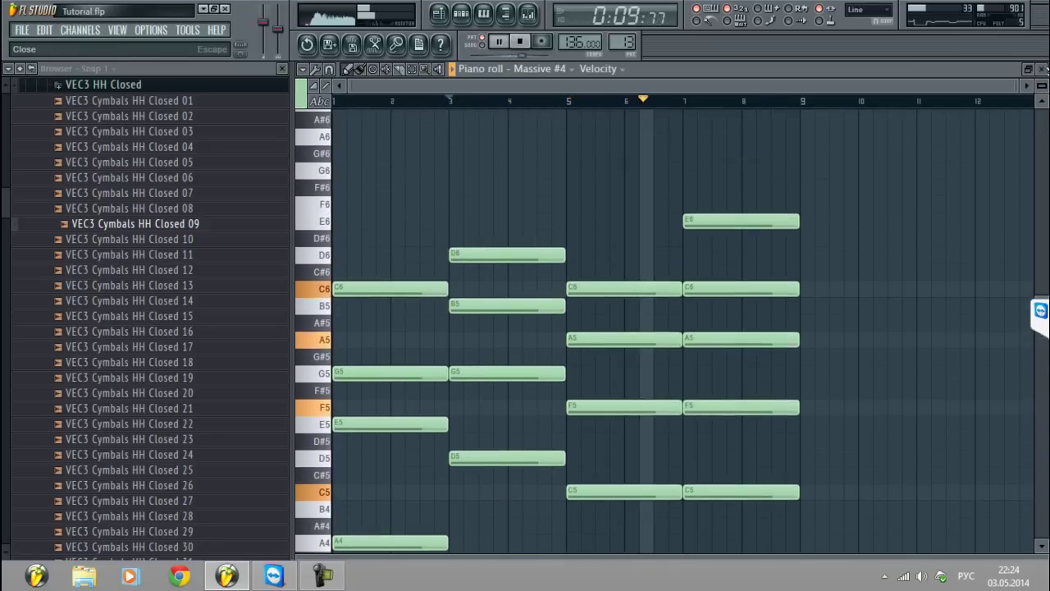
{"action": "left_click", "coordinate": [1040, 68]}
{"action": "left_click", "coordinate": [1037, 131]}
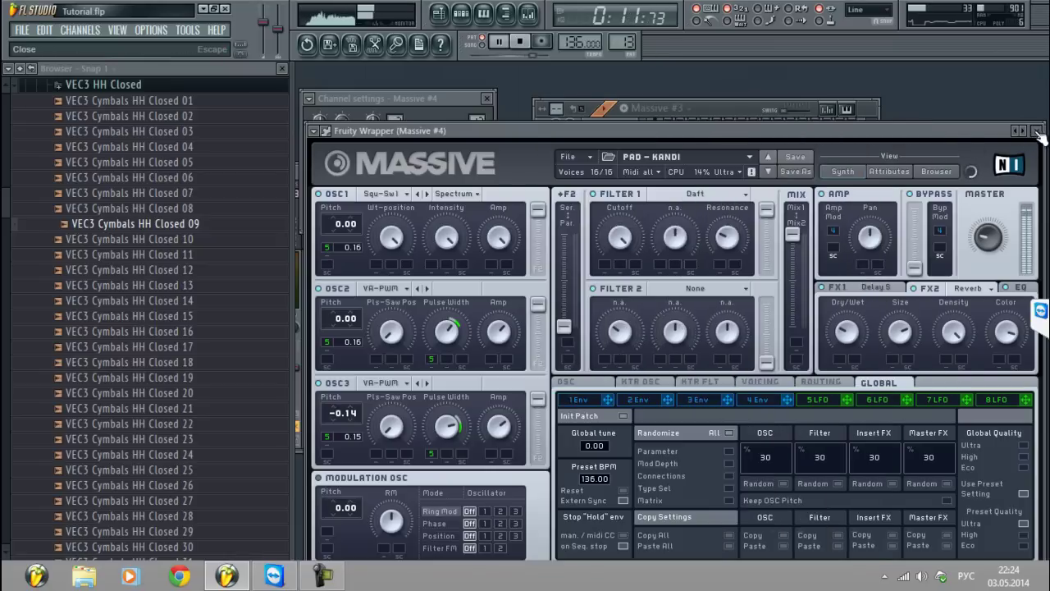
{"action": "key", "text": "Escape"}
{"action": "key", "text": "space"}
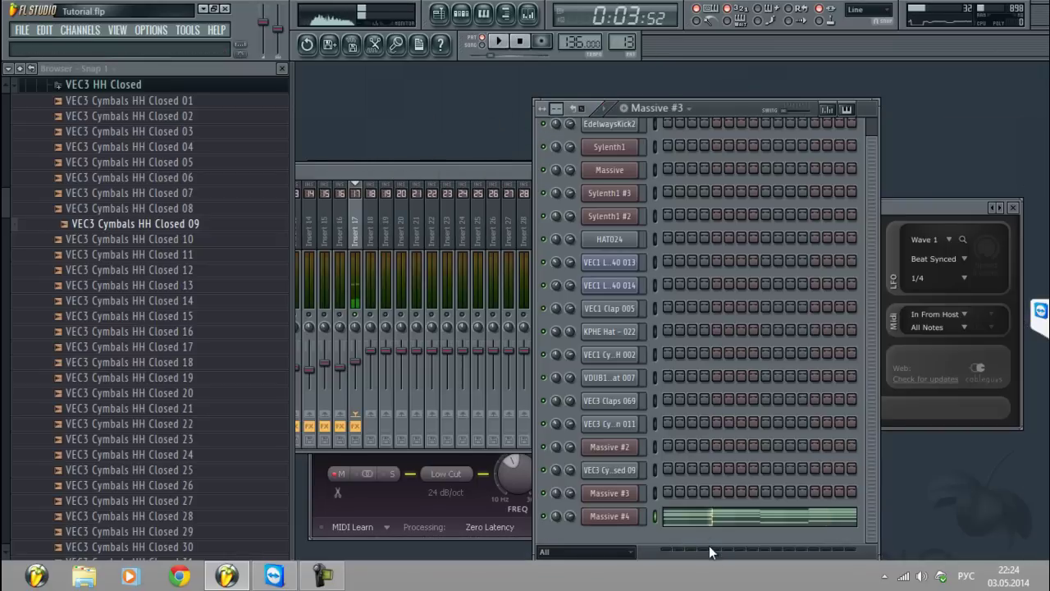
Reload the Pad - Kandi preset in Massive #4 and play the pattern with it
{"action": "left_click", "coordinate": [614, 516]}
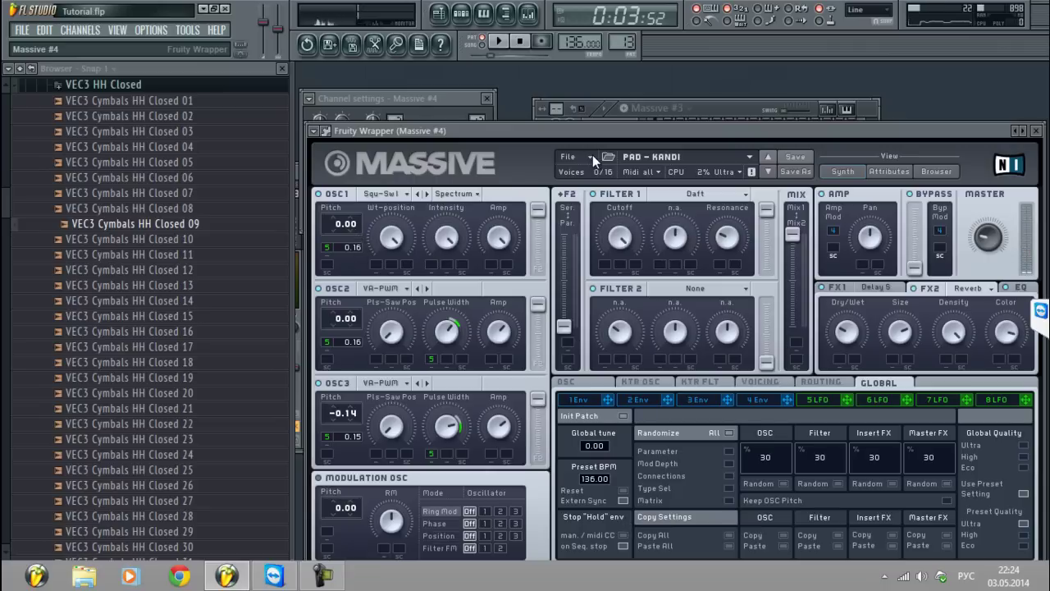
{"action": "left_click", "coordinate": [670, 156]}
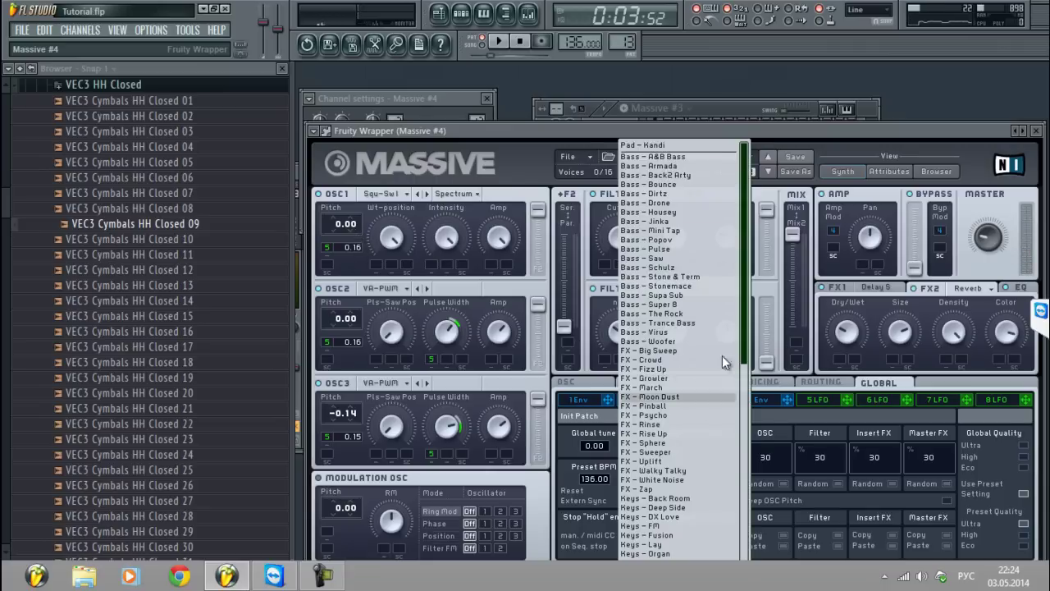
{"action": "left_click_drag", "start_coordinate": [741, 250], "coordinate": [759, 435]}
{"action": "left_click", "coordinate": [658, 491]}
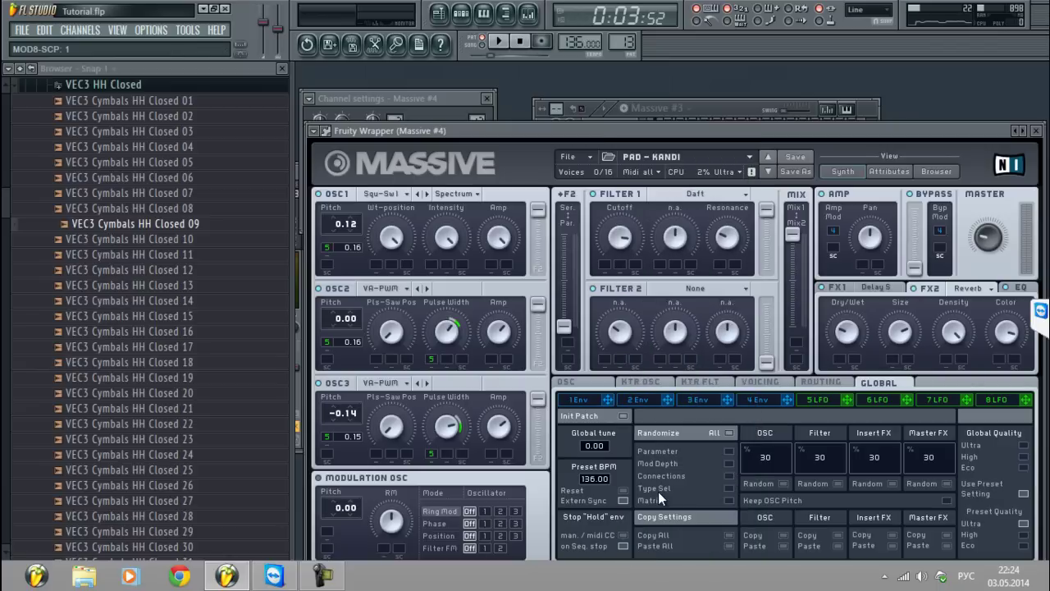
{"action": "key", "text": "space"}
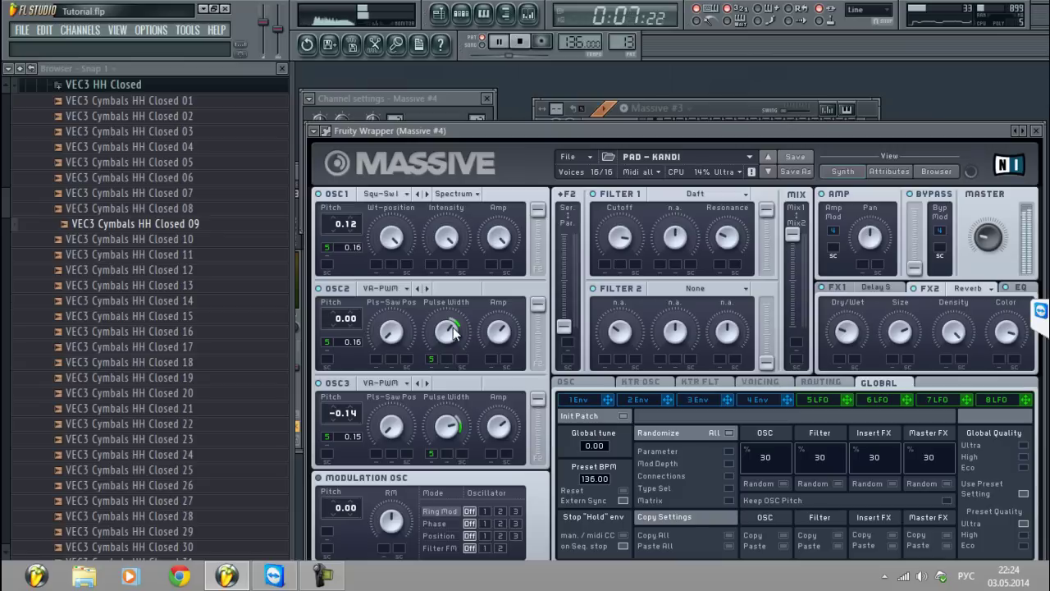
Transpose all Massive #4 notes down one octave in total, listening to a five-semitone shift before moving them the remaining seven
{"action": "left_click", "coordinate": [763, 109]}
{"action": "key", "text": "space"}
{"action": "left_click", "coordinate": [701, 523]}
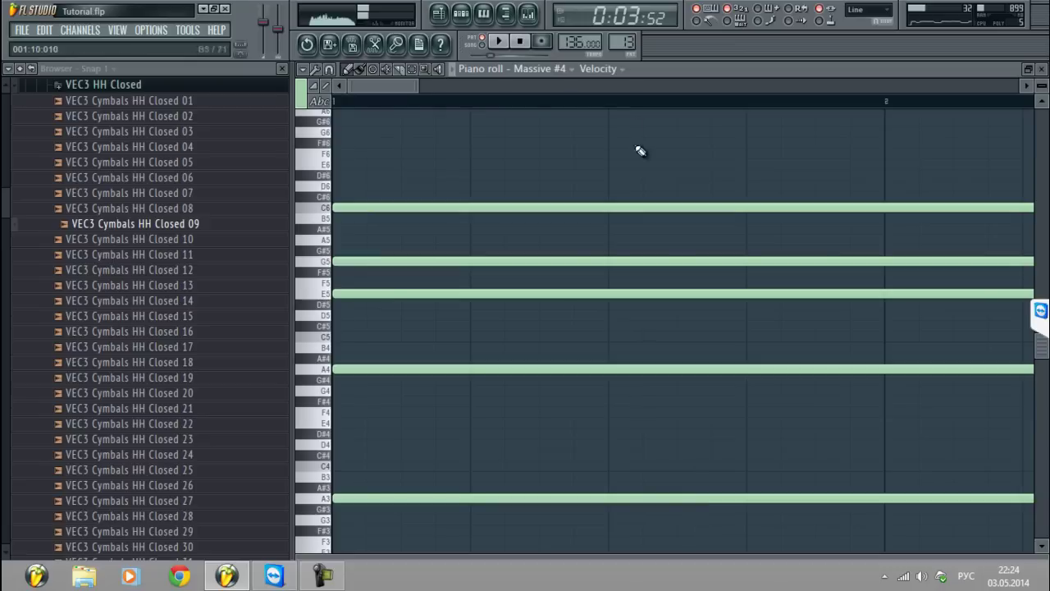
{"action": "scroll", "coordinate": [607, 105], "scroll_direction": "down", "scroll_amount": 5}
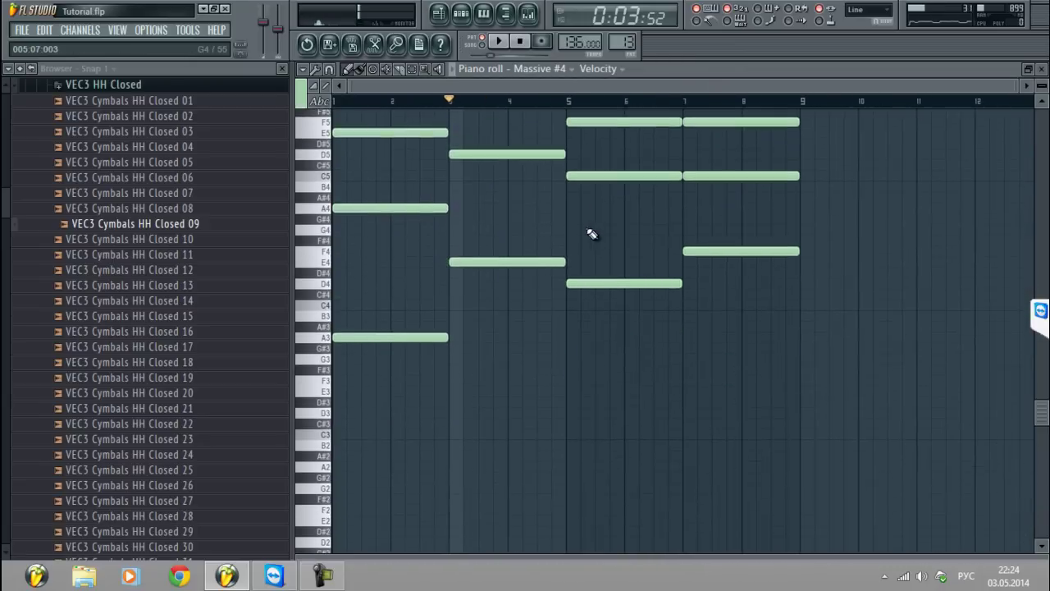
{"action": "scroll", "coordinate": [563, 261], "scroll_direction": "up", "scroll_amount": 2}
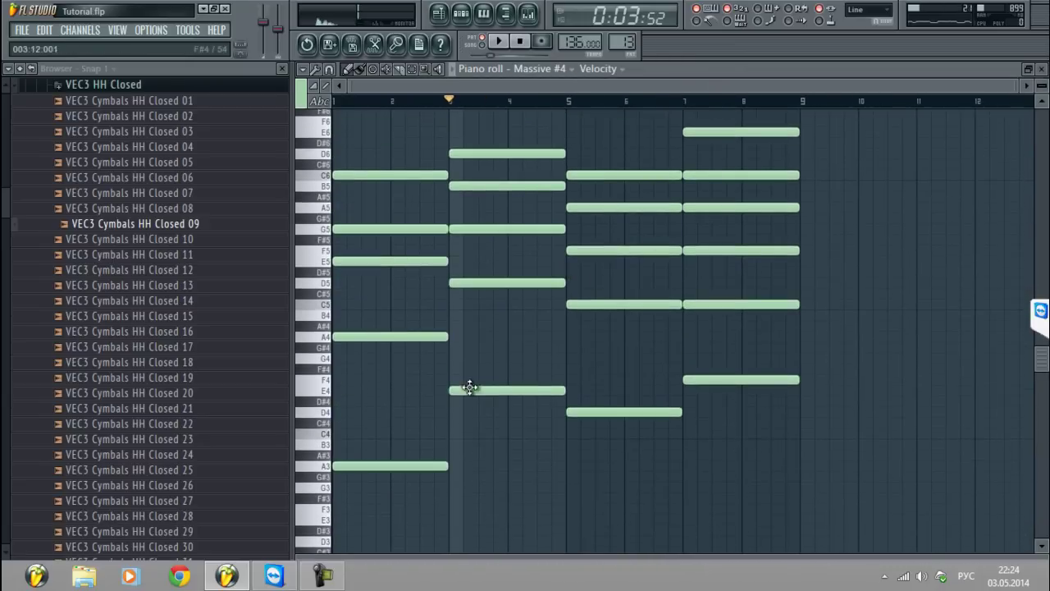
{"action": "key", "text": "ctrl+a"}
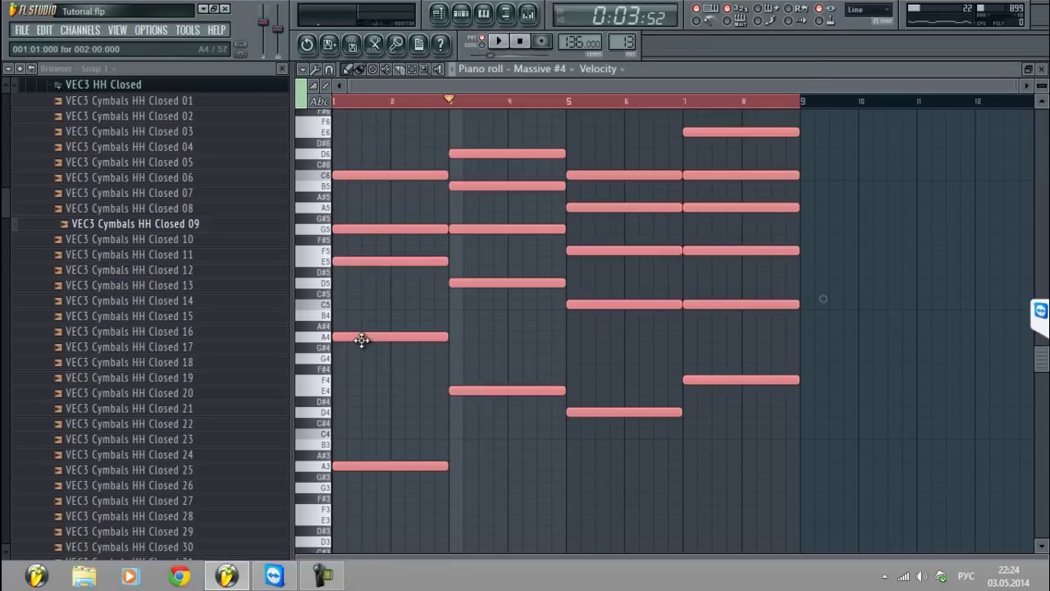
{"action": "scroll", "coordinate": [361, 345], "scroll_direction": "up", "scroll_amount": 2}
{"action": "key", "text": "space"}
{"action": "key", "text": "space"}
{"action": "key", "text": "space"}
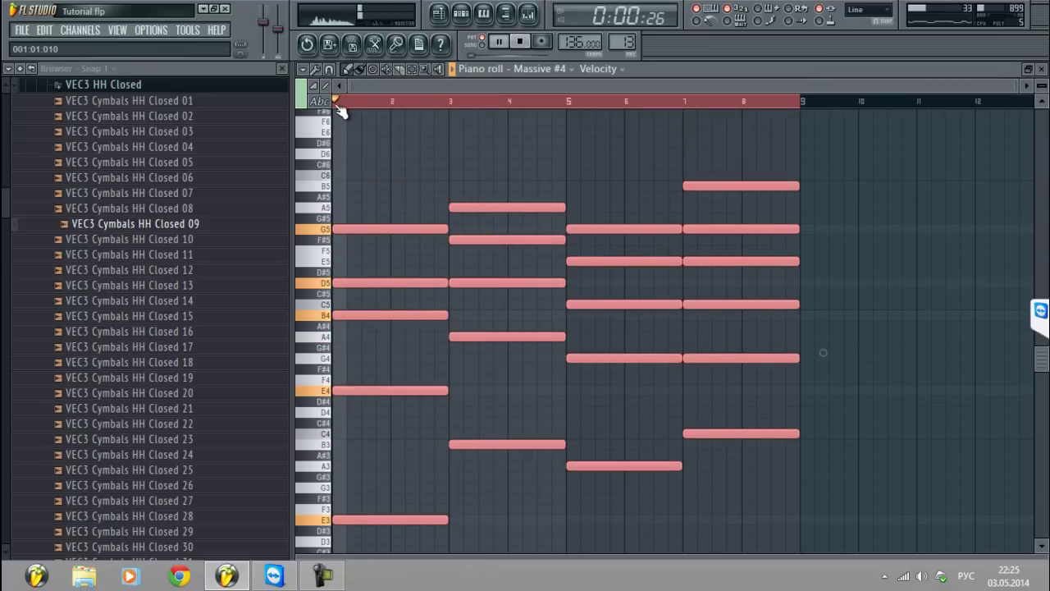
{"action": "scroll", "coordinate": [411, 227], "scroll_direction": "down", "scroll_amount": 3}
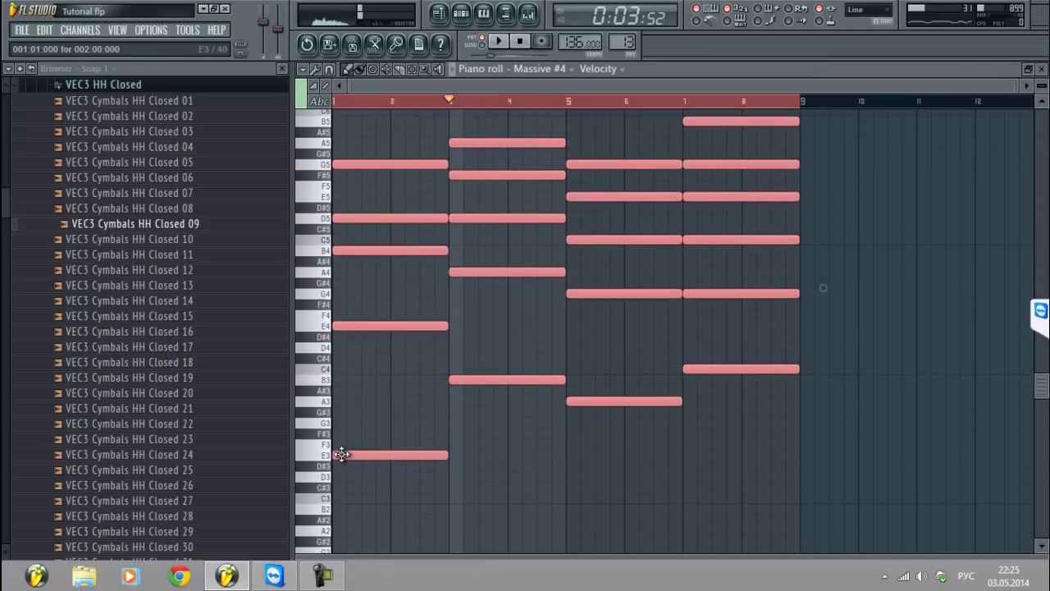
{"action": "left_click_drag", "start_coordinate": [352, 454], "coordinate": [327, 544]}
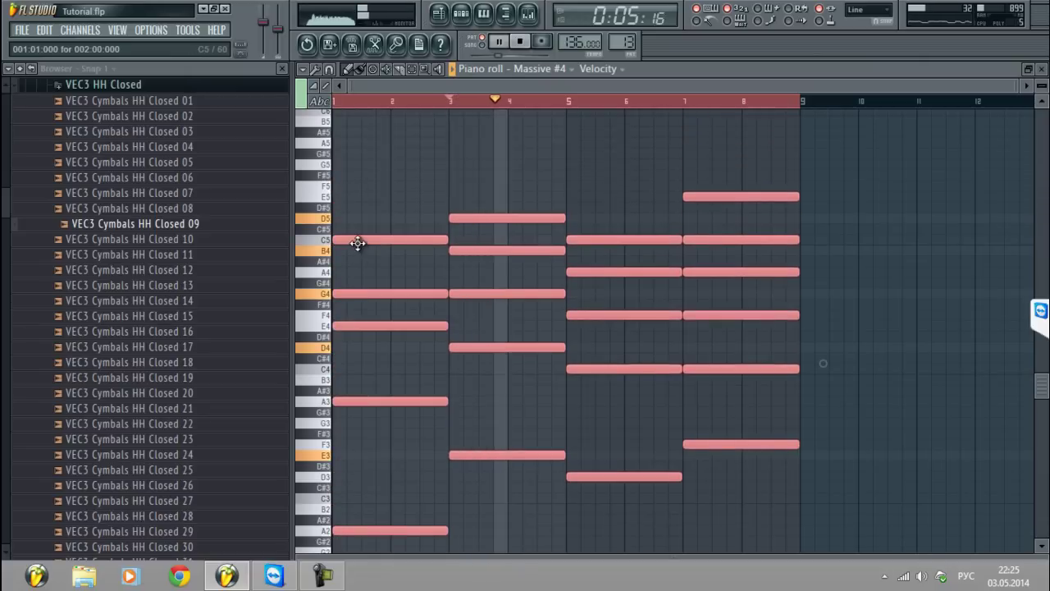
Delete the bass notes A2, E3, D3 and F3 from the four chords and replay them from the start
{"action": "right_click", "coordinate": [535, 437]}
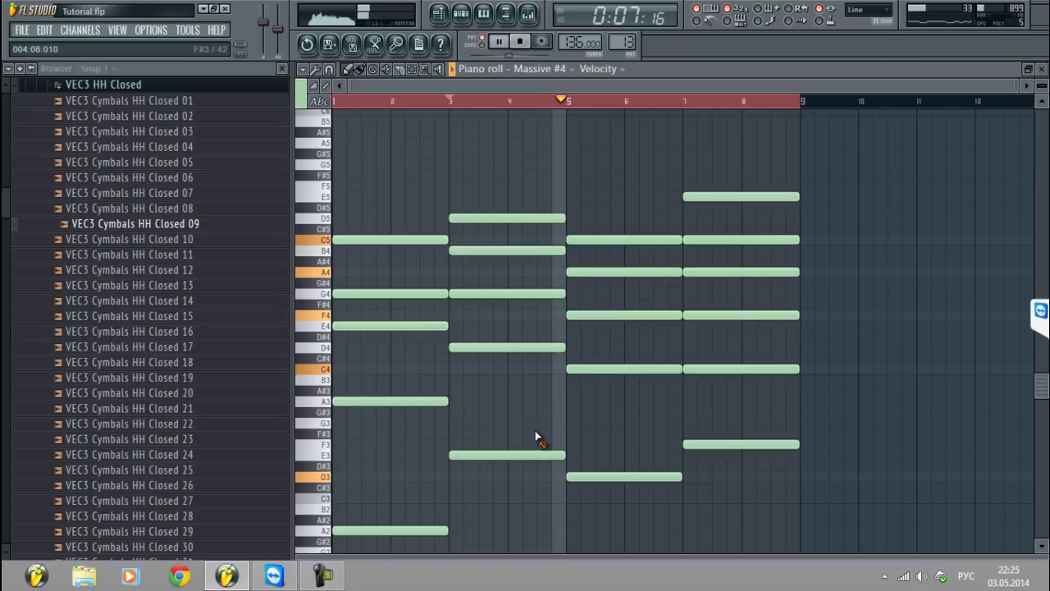
{"action": "right_click", "coordinate": [522, 455]}
{"action": "right_click", "coordinate": [439, 531]}
{"action": "right_click", "coordinate": [637, 477]}
{"action": "right_click", "coordinate": [713, 445]}
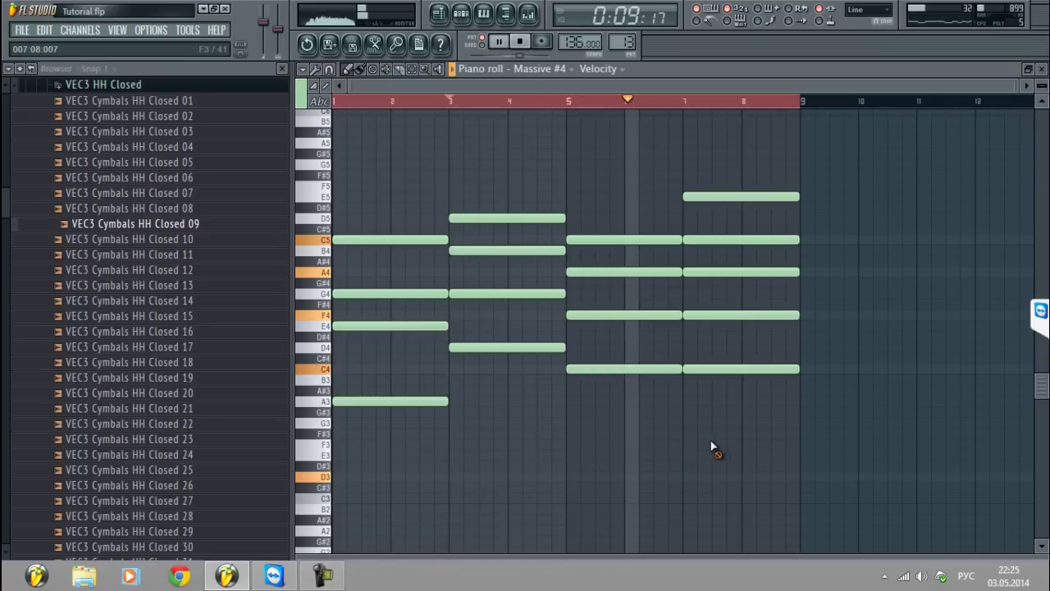
{"action": "key", "text": "space"}
{"action": "key", "text": "space"}
{"action": "left_click", "coordinate": [338, 102]}
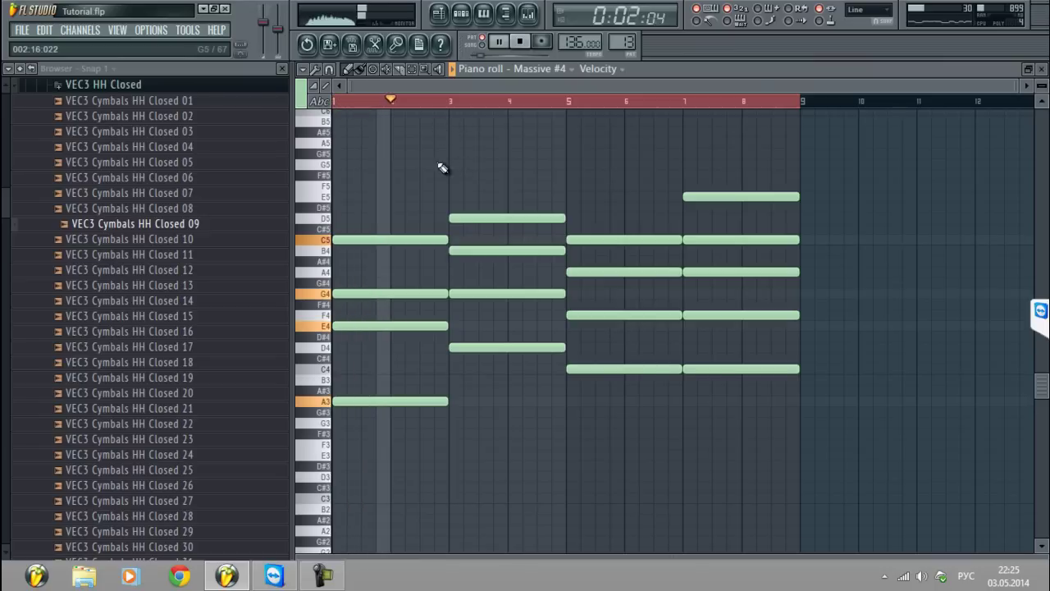
Raise all remaining Massive #4 chord notes by one octave, replay them from the start, and close the piano roll
{"action": "key", "text": "ctrl+a"}
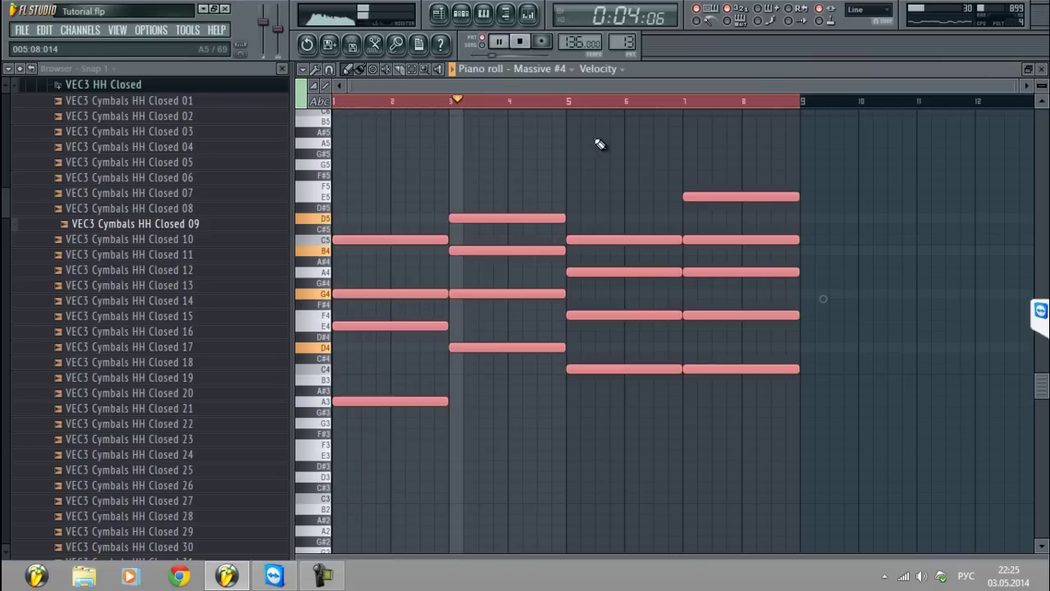
{"action": "right_click", "coordinate": [600, 143], "text": "ctrl"}
{"action": "key", "text": "space"}
{"action": "key", "text": "space"}
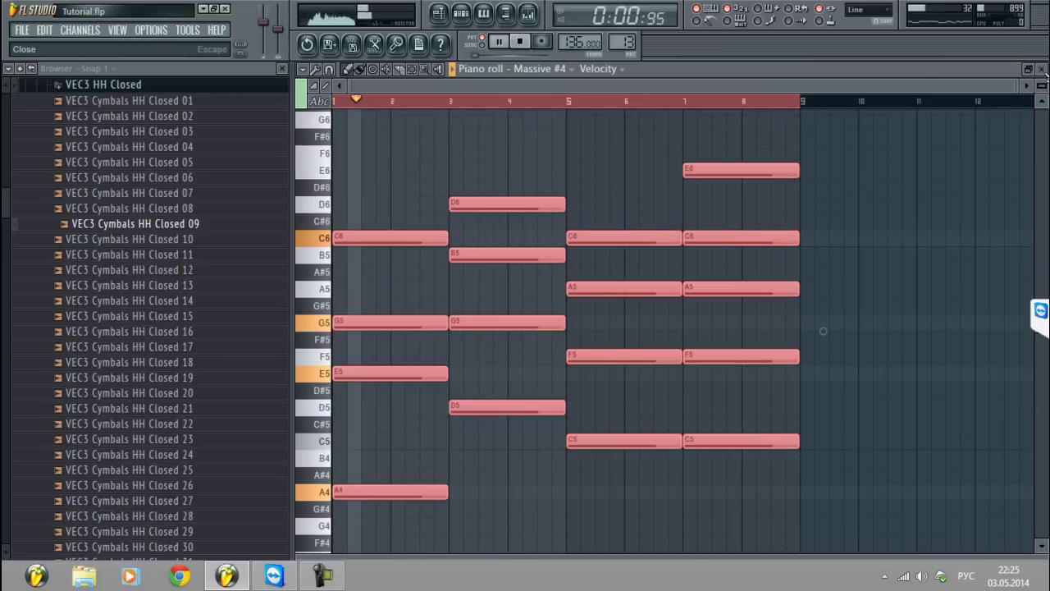
{"action": "left_click", "coordinate": [1041, 68]}
Lower Massive #4's Filter 1 cutoff to about 0.36 during playback
{"action": "left_click", "coordinate": [610, 516]}
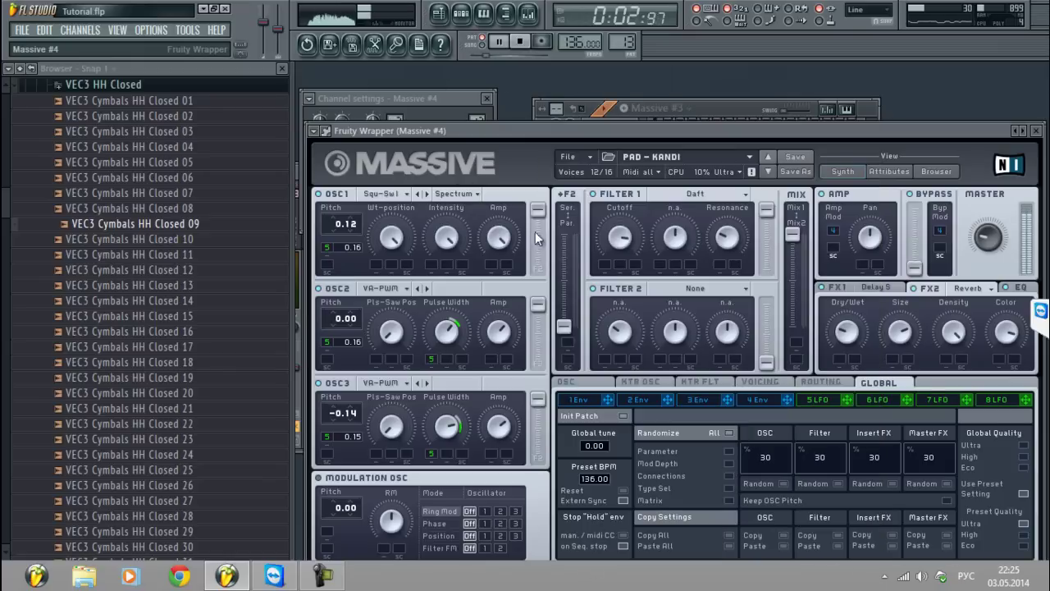
{"action": "left_click_drag", "start_coordinate": [630, 239], "coordinate": [618, 308]}
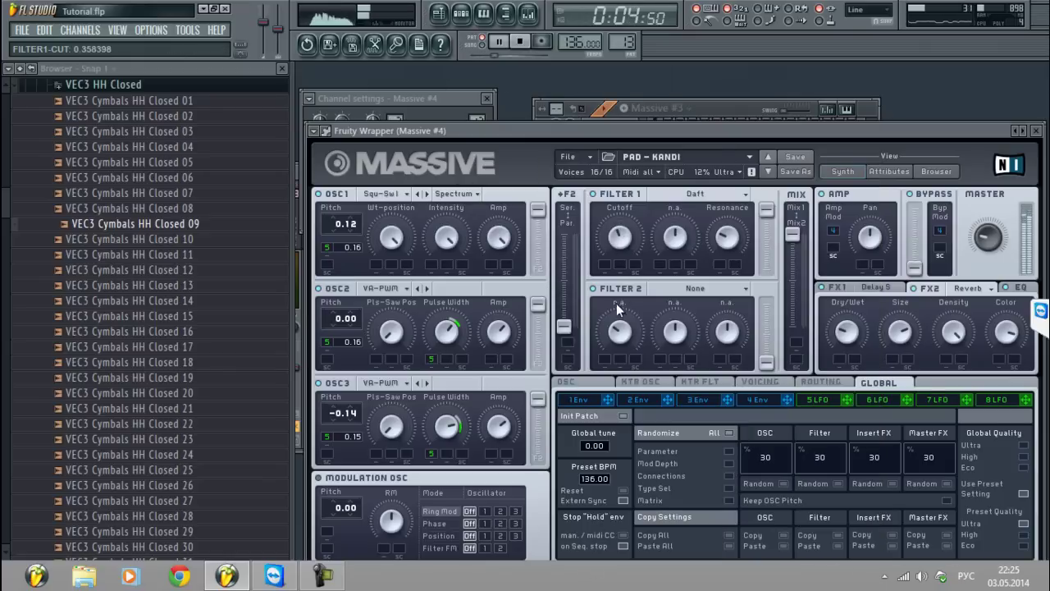
Place the Massive #3 chord clip on playlist Track 12, trim it to two bars and repeat it through bar 8
{"action": "left_click", "coordinate": [694, 106]}
{"action": "left_click", "coordinate": [442, 15]}
{"action": "scroll", "coordinate": [429, 366], "scroll_direction": "down", "scroll_amount": 2}
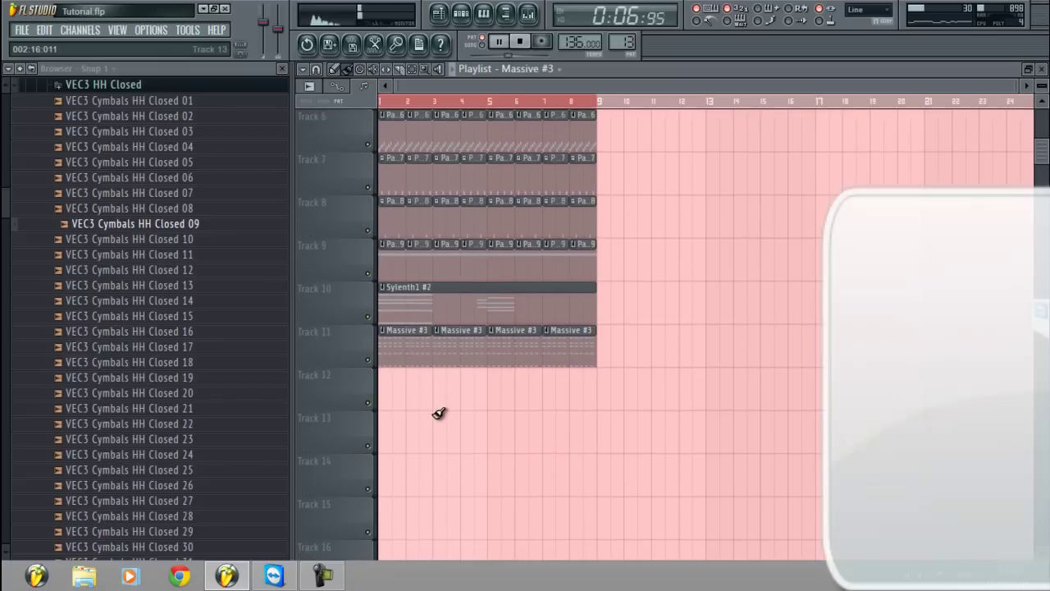
{"action": "left_click", "coordinate": [395, 394]}
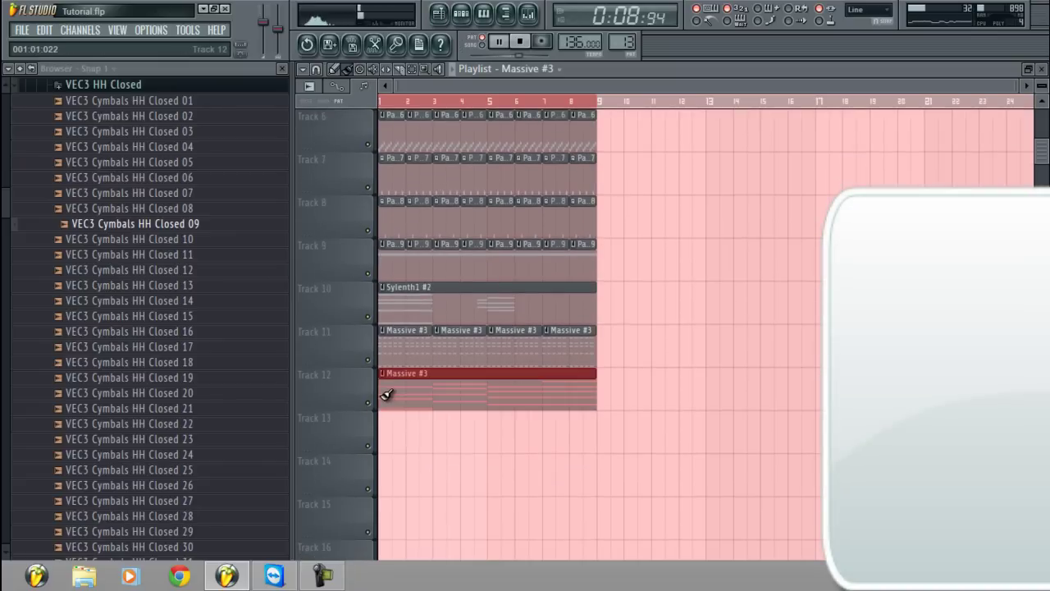
{"action": "left_click_drag", "start_coordinate": [589, 374], "coordinate": [430, 388]}
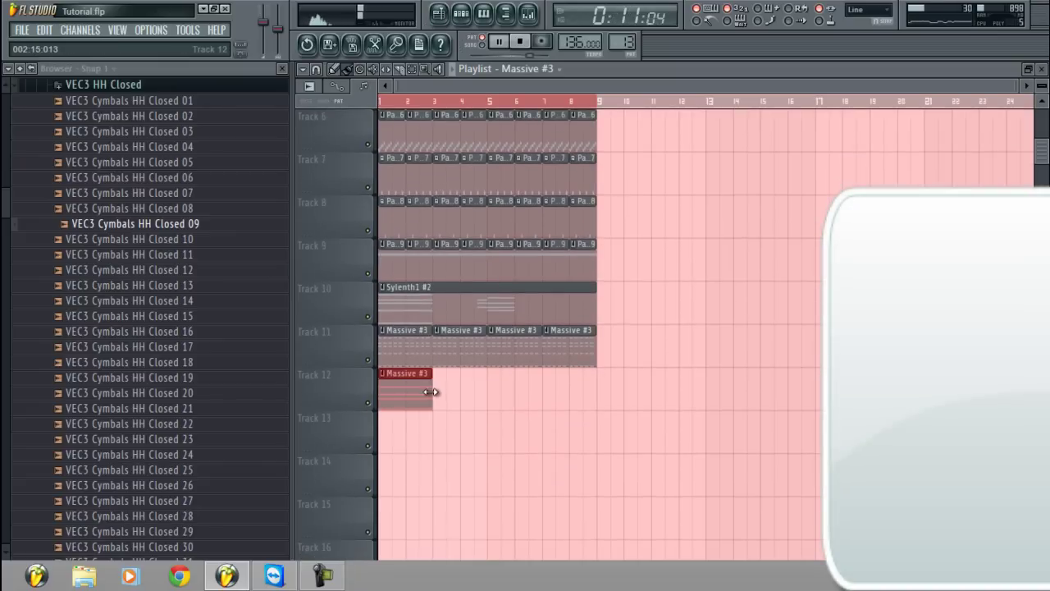
{"action": "left_click", "coordinate": [443, 386]}
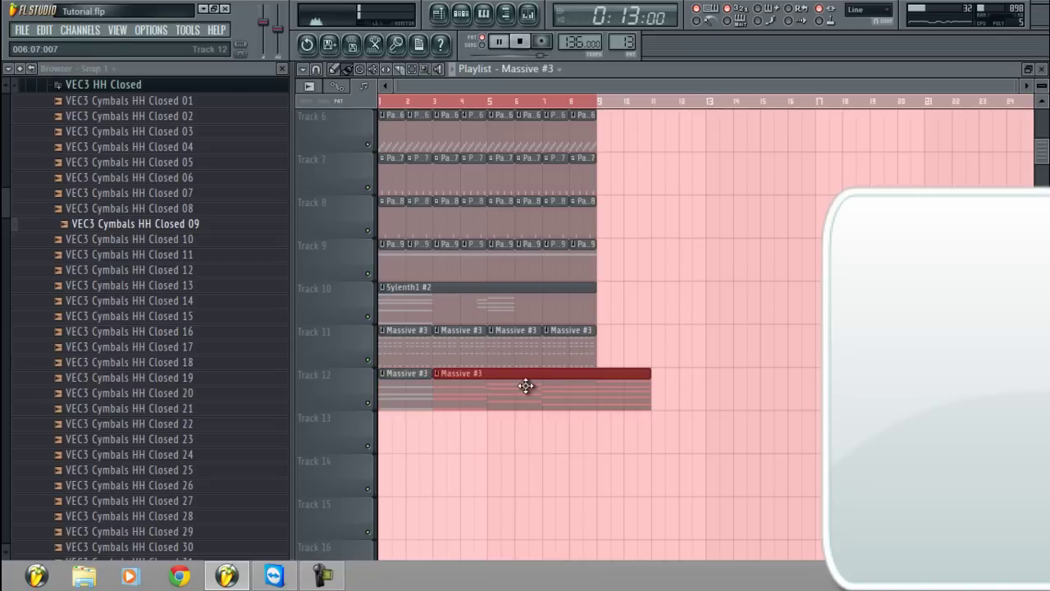
{"action": "right_click", "coordinate": [527, 386]}
{"action": "left_click", "coordinate": [425, 385]}
{"action": "left_click_drag", "start_coordinate": [444, 386], "coordinate": [573, 384]}
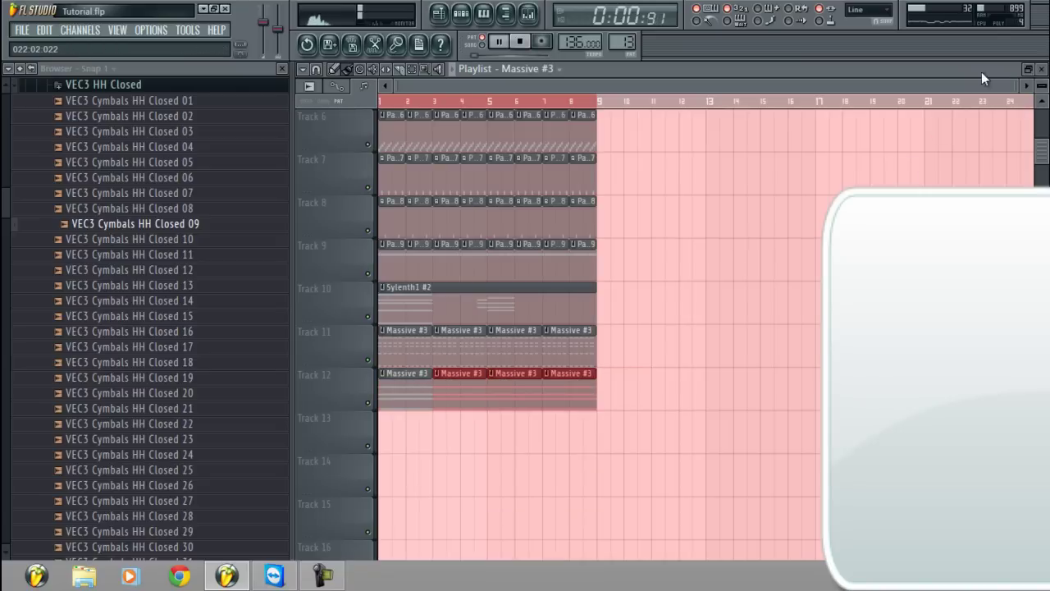
{"action": "left_click", "coordinate": [1043, 69]}
Lower Massive #4's Filter 1 cutoff further and create an automation clip for it in the playlist
{"action": "left_click", "coordinate": [624, 498]}
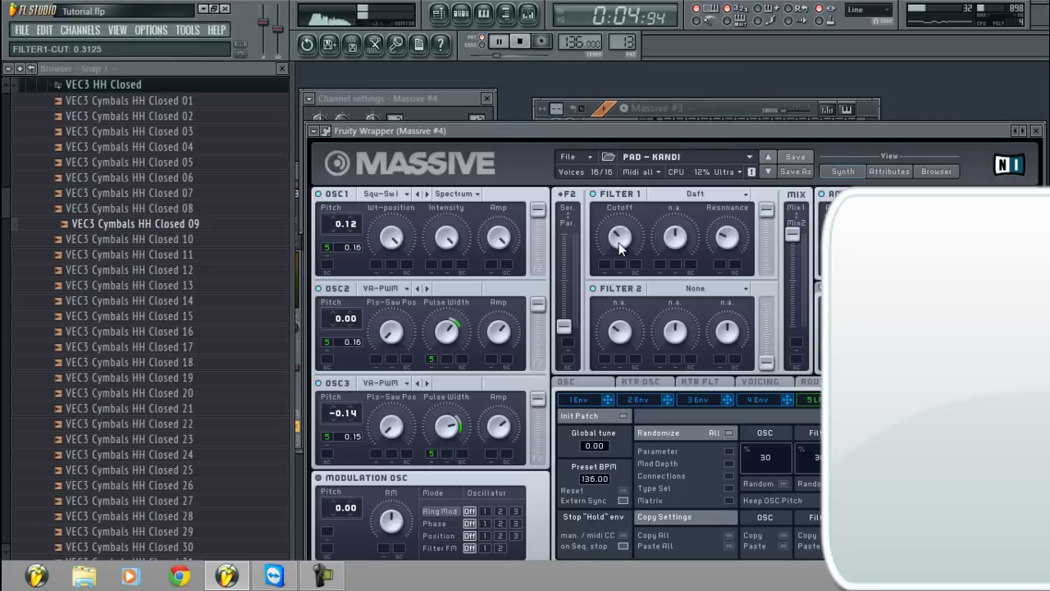
{"action": "key", "text": "space"}
{"action": "left_click_drag", "start_coordinate": [619, 245], "coordinate": [623, 264]}
{"action": "left_click", "coordinate": [187, 31]}
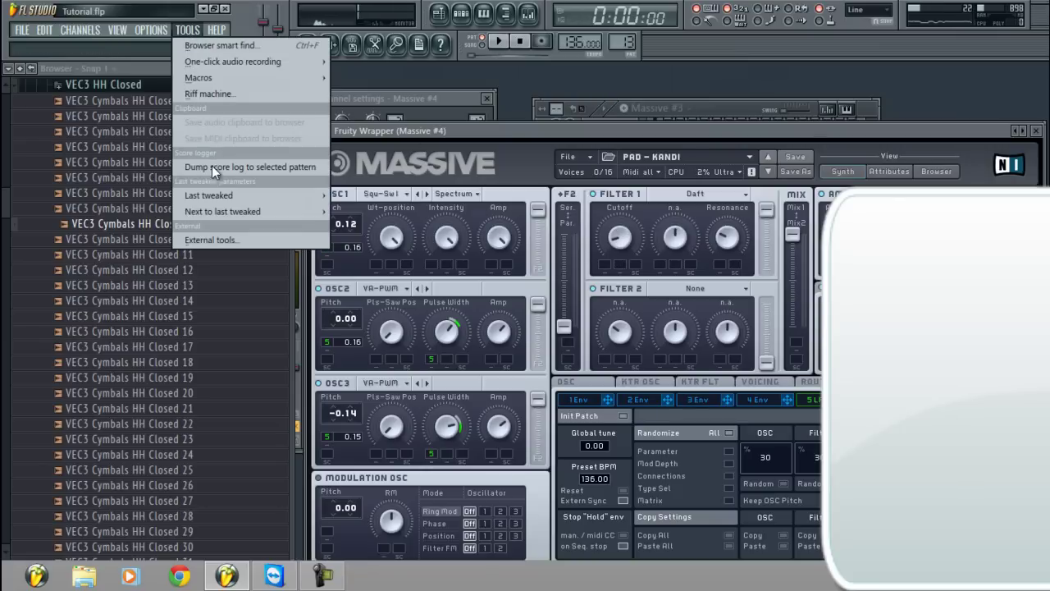
{"action": "mouse_move", "coordinate": [297, 211]}
{"action": "left_click", "coordinate": [399, 279]}
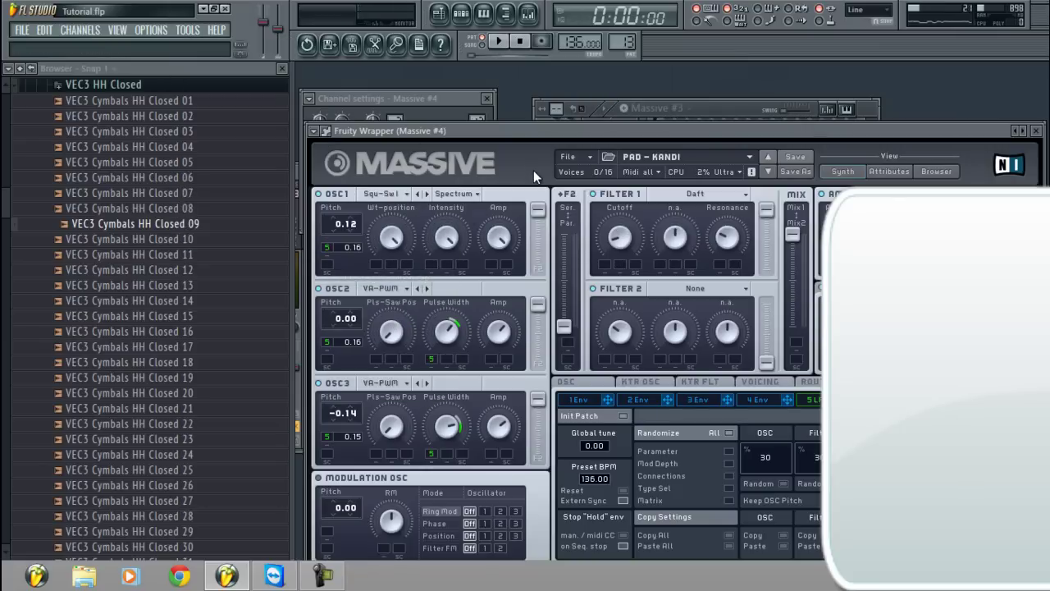
{"action": "left_click", "coordinate": [439, 12]}
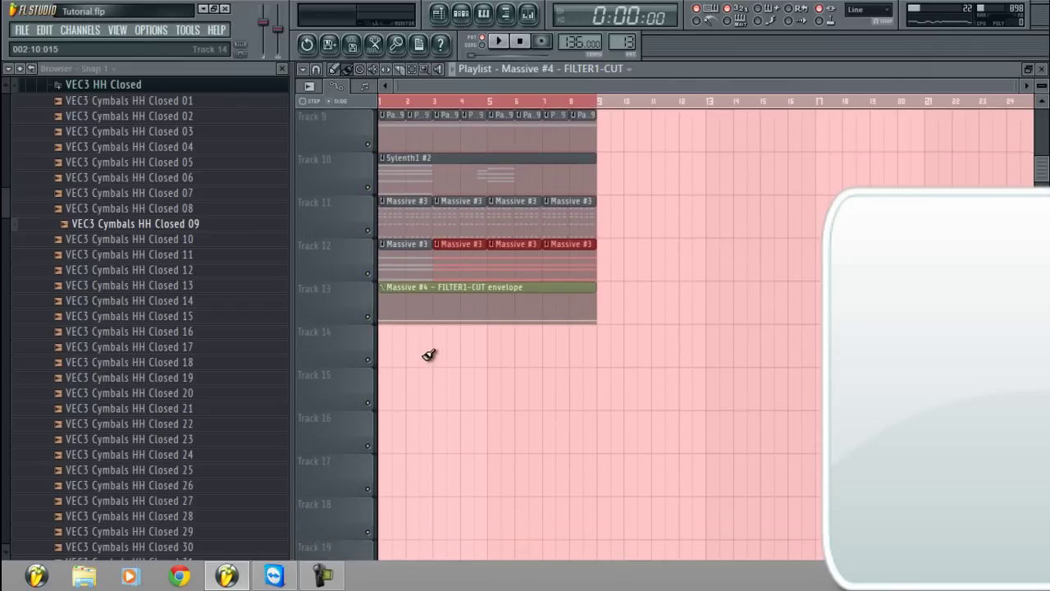
Shape the Filter 1 cutoff envelope into rising ramps over bars 1–3 and 3–5, with sharp drops at bars 3 and 5
{"action": "scroll", "coordinate": [435, 109], "scroll_direction": "up", "scroll_amount": 3}
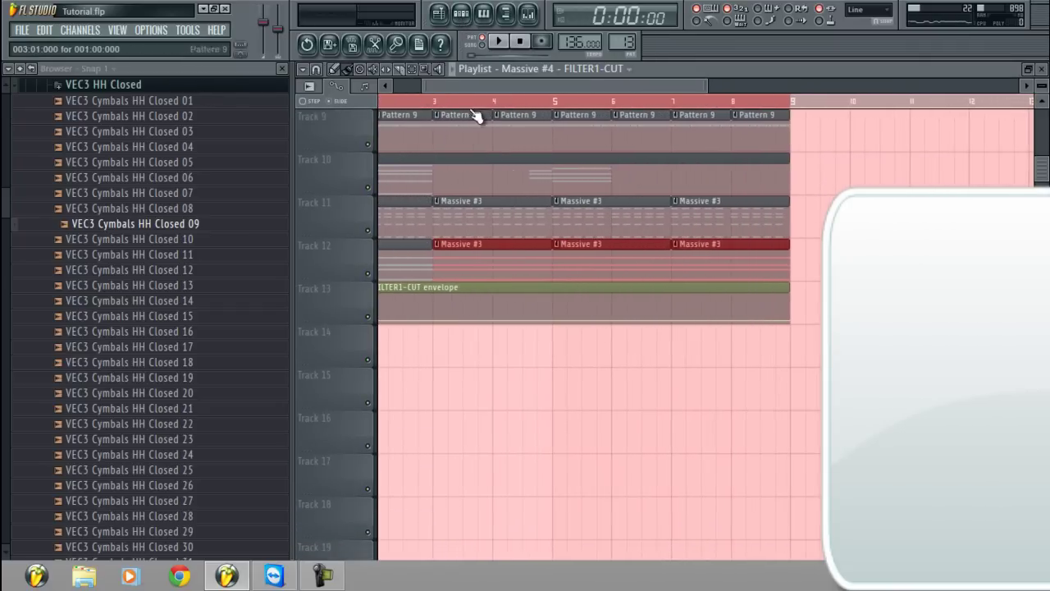
{"action": "scroll", "coordinate": [347, 121], "scroll_direction": "left", "scroll_amount": 1}
{"action": "right_click", "coordinate": [499, 305]}
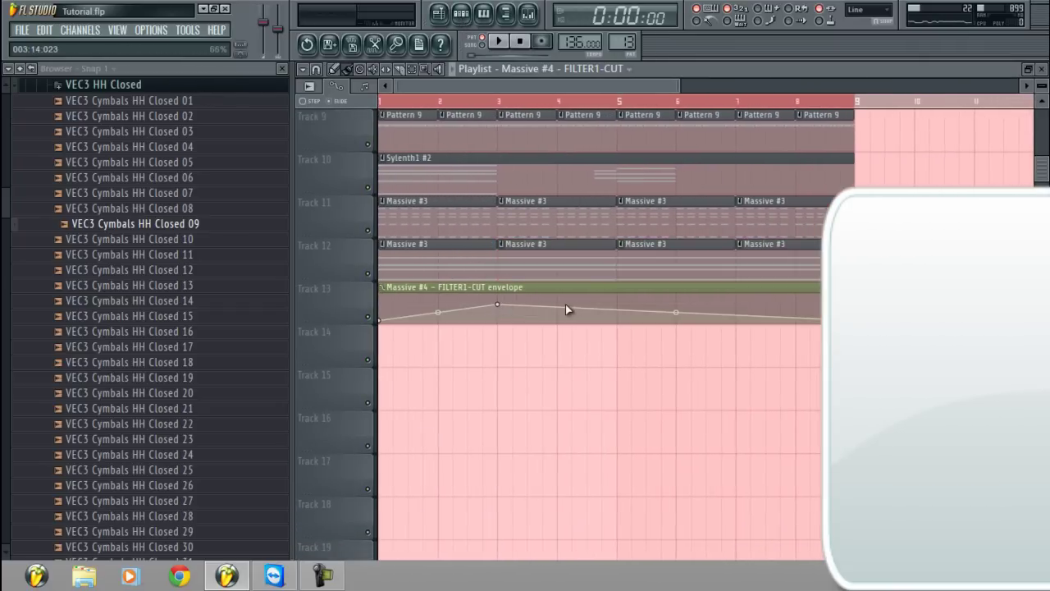
{"action": "right_click", "coordinate": [617, 317]}
{"action": "right_click", "coordinate": [505, 315]}
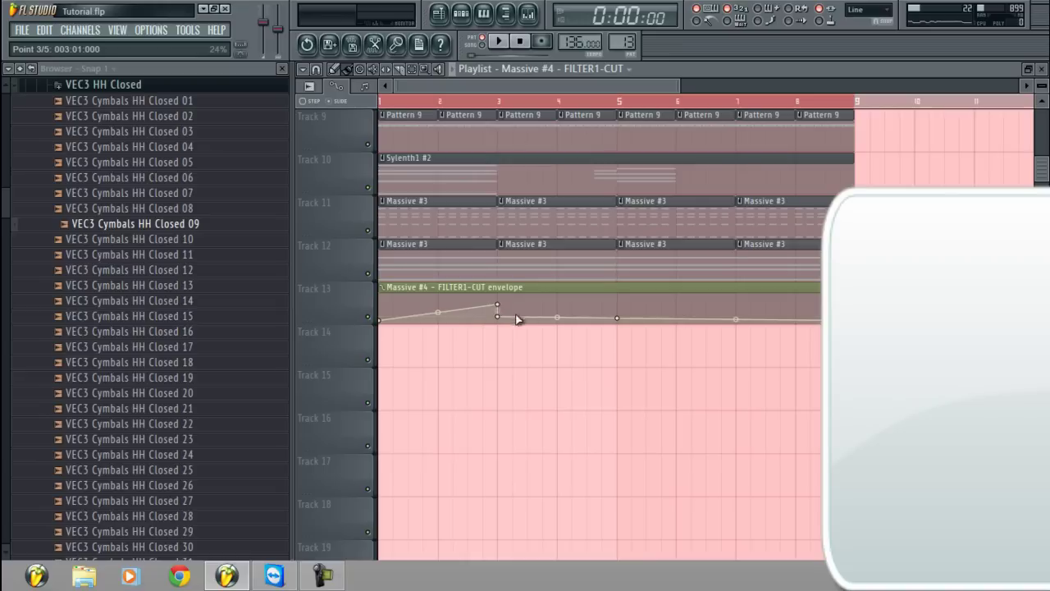
{"action": "left_click_drag", "start_coordinate": [620, 311], "coordinate": [617, 306]}
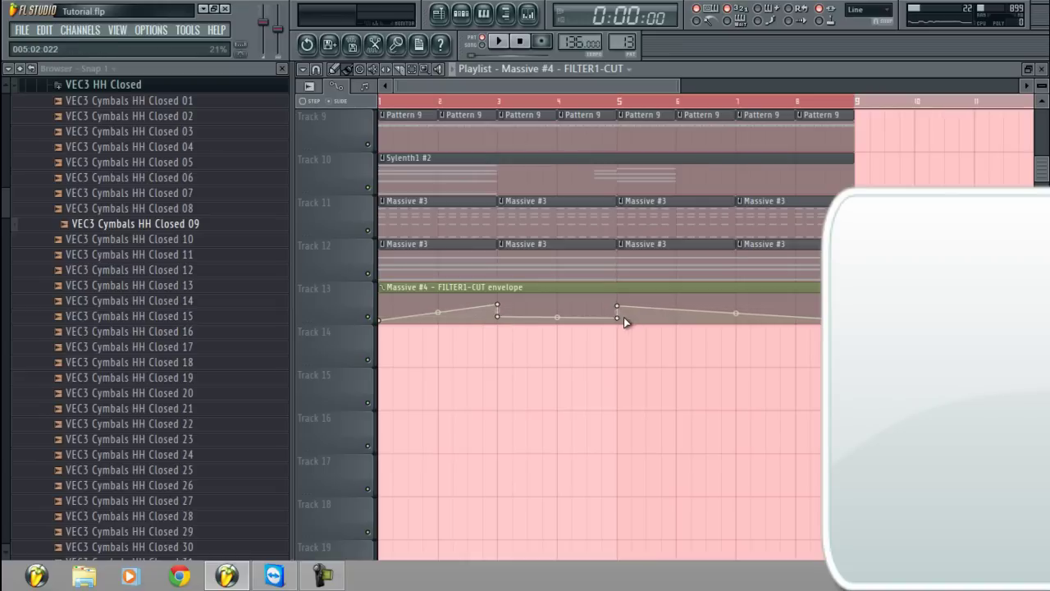
{"action": "right_click", "coordinate": [619, 317]}
{"action": "left_click", "coordinate": [632, 311]}
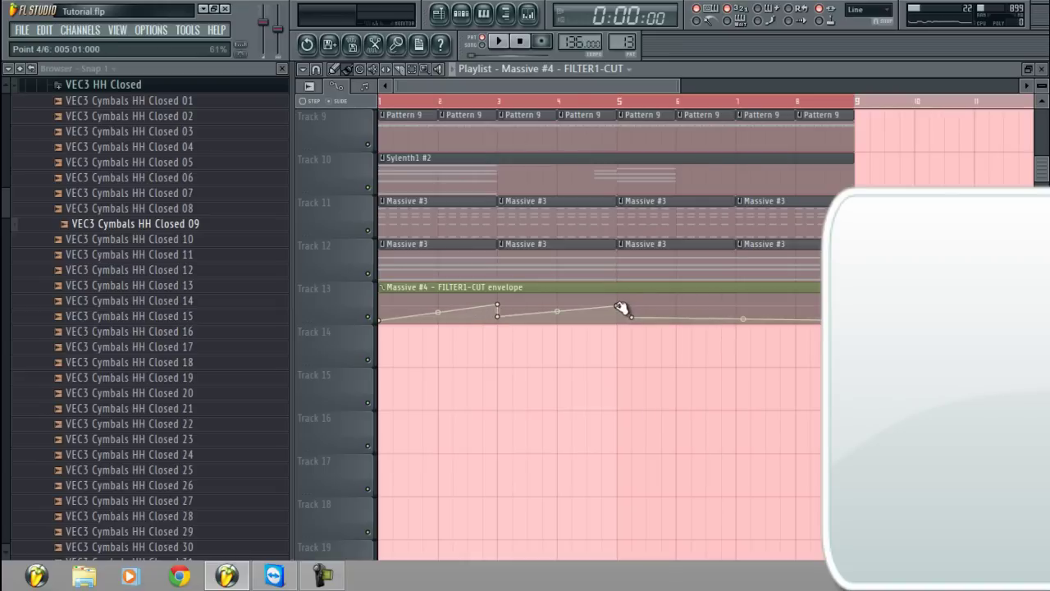
{"action": "right_click", "coordinate": [632, 317]}
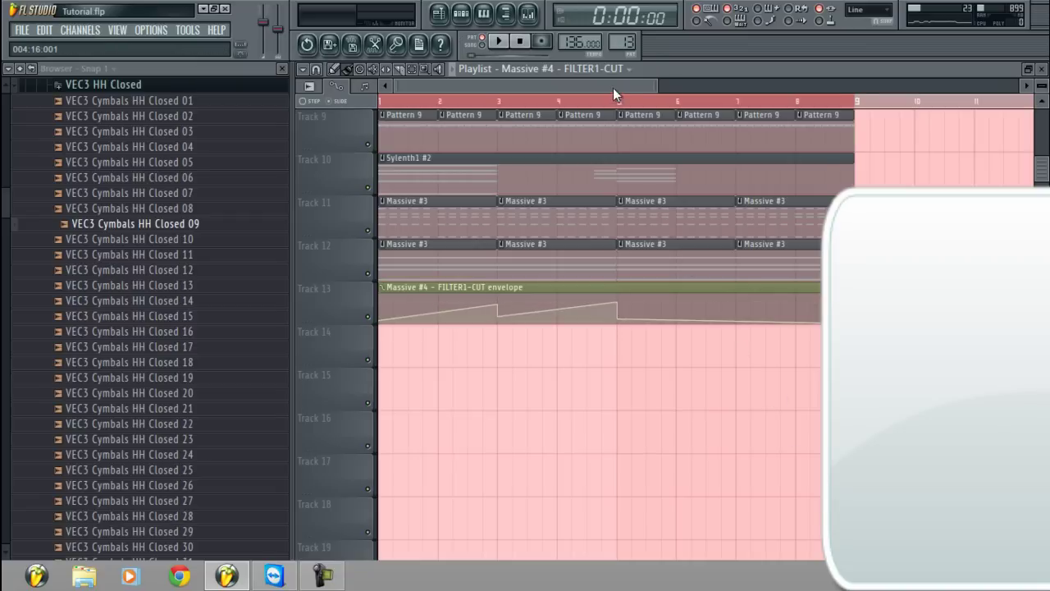
Add a third rising cutoff ramp from bar 5 to bar 7 with a sharp drop at bar 7, dismissing the TeamViewer notice
{"action": "scroll", "coordinate": [613, 88], "scroll_direction": "right", "scroll_amount": 3}
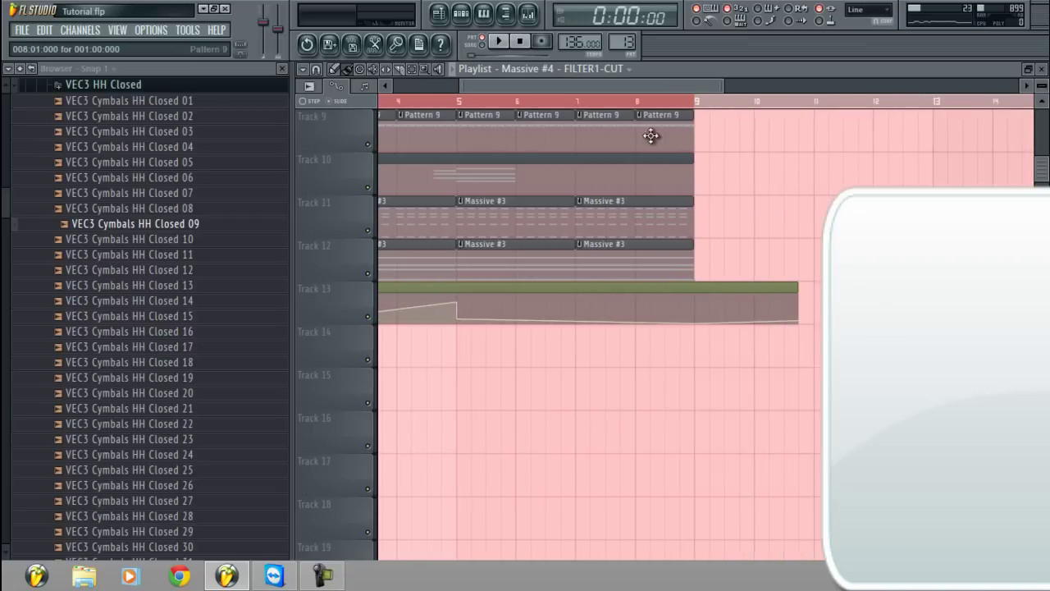
{"action": "right_click", "coordinate": [584, 313]}
{"action": "right_click", "coordinate": [579, 316]}
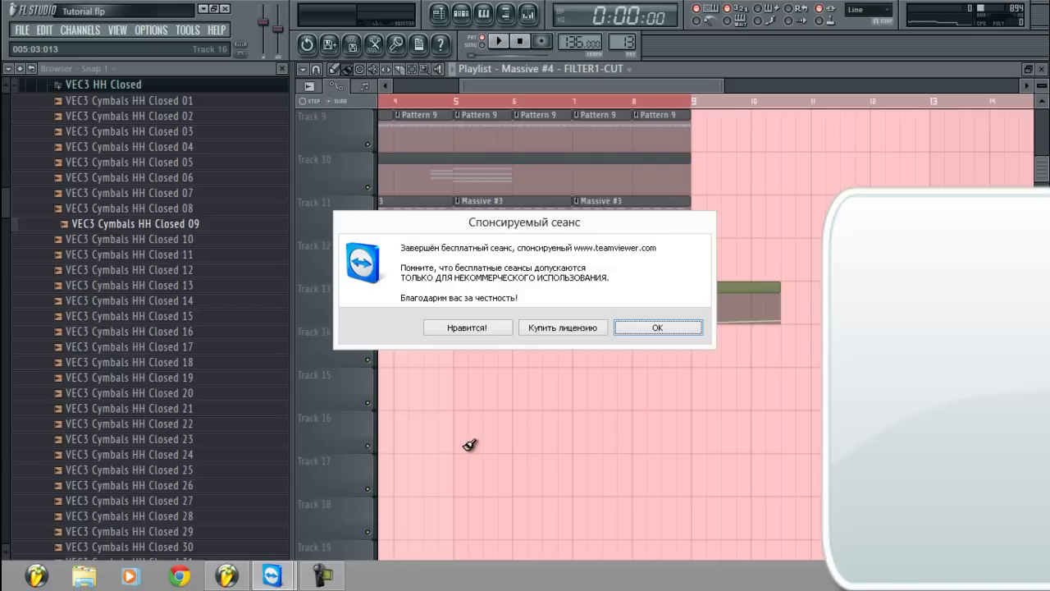
{"action": "left_click", "coordinate": [637, 328]}
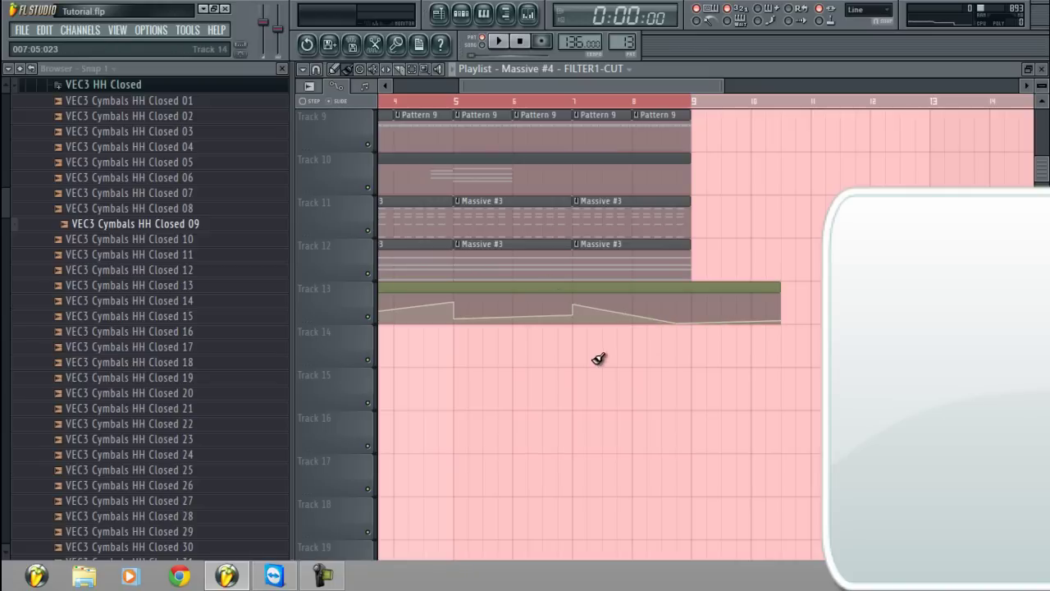
{"action": "right_click", "coordinate": [574, 318]}
{"action": "left_click", "coordinate": [594, 319]}
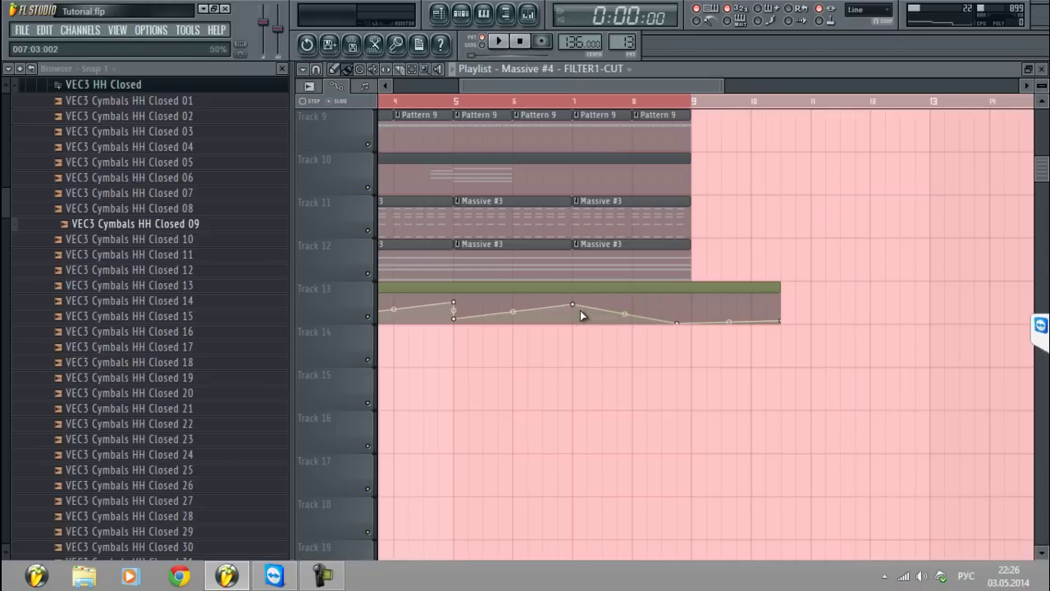
{"action": "right_click", "coordinate": [580, 311]}
{"action": "right_click", "coordinate": [574, 318]}
{"action": "left_click", "coordinate": [598, 317]}
{"action": "left_click_drag", "start_coordinate": [660, 325], "coordinate": [576, 320]}
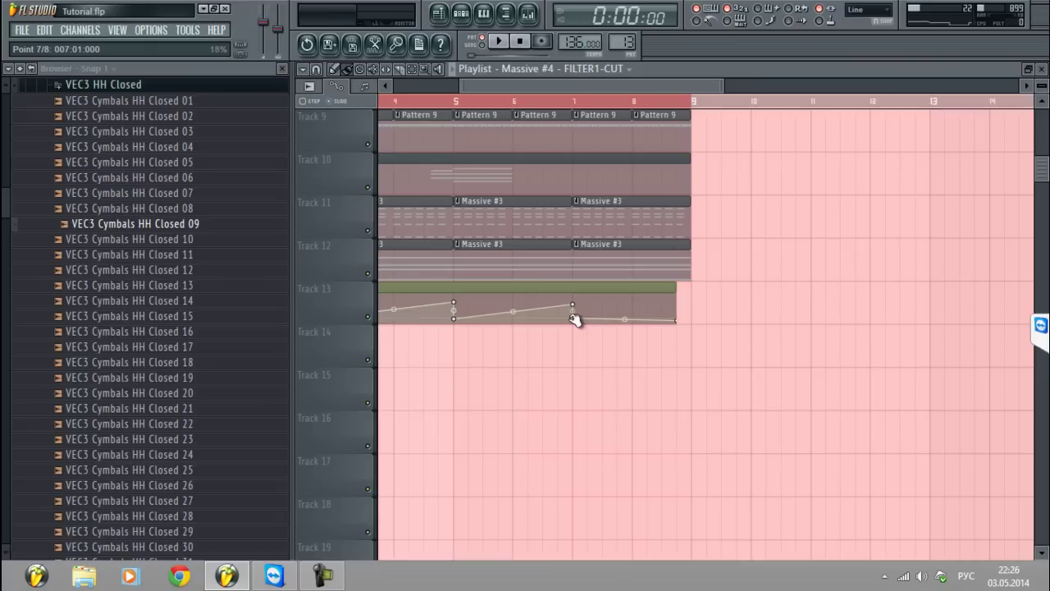
Draw the last cutoff ramp from bar 7 to bar 9, trim the automation clip to end at bar 9 and play it briefly
{"action": "left_click_drag", "start_coordinate": [679, 321], "coordinate": [695, 305]}
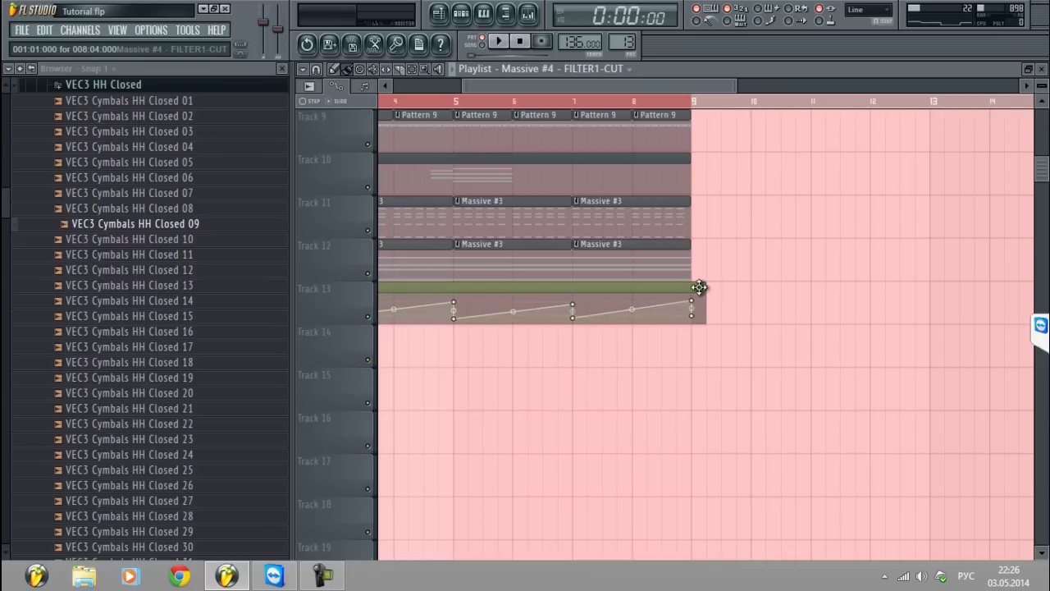
{"action": "left_click_drag", "start_coordinate": [702, 287], "coordinate": [692, 287]}
{"action": "scroll", "coordinate": [480, 95], "scroll_direction": "down", "scroll_amount": 2}
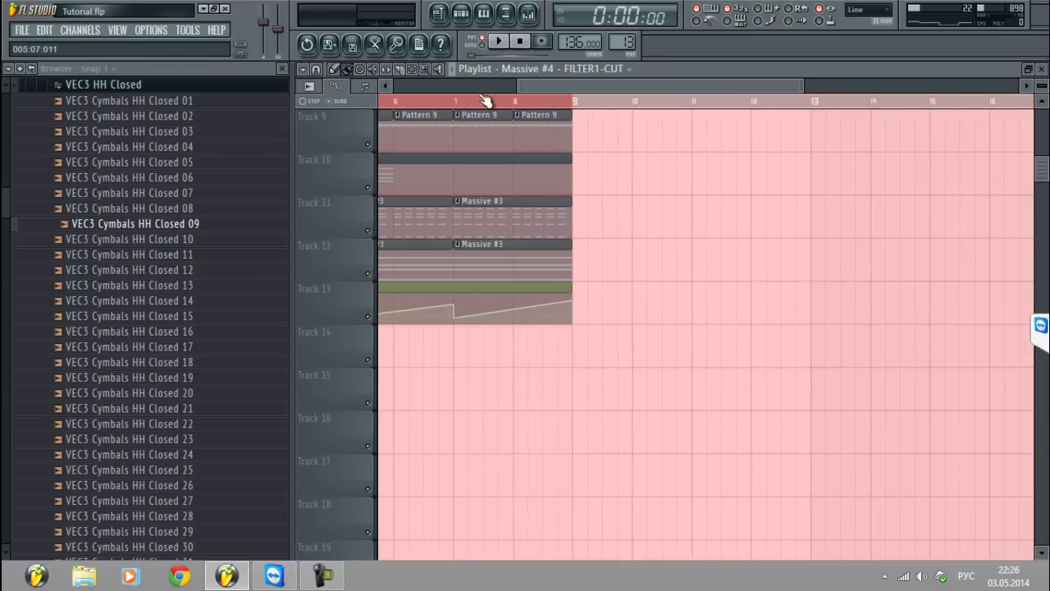
{"action": "scroll", "coordinate": [476, 104], "scroll_direction": "down", "scroll_amount": 3}
{"action": "key", "text": "space"}
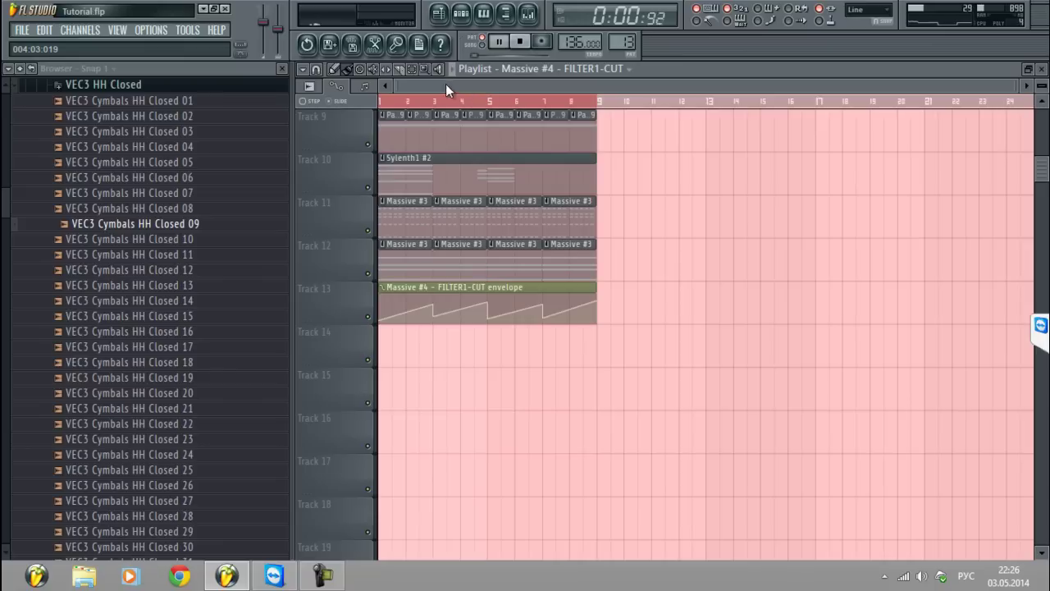
{"action": "key", "text": "space"}
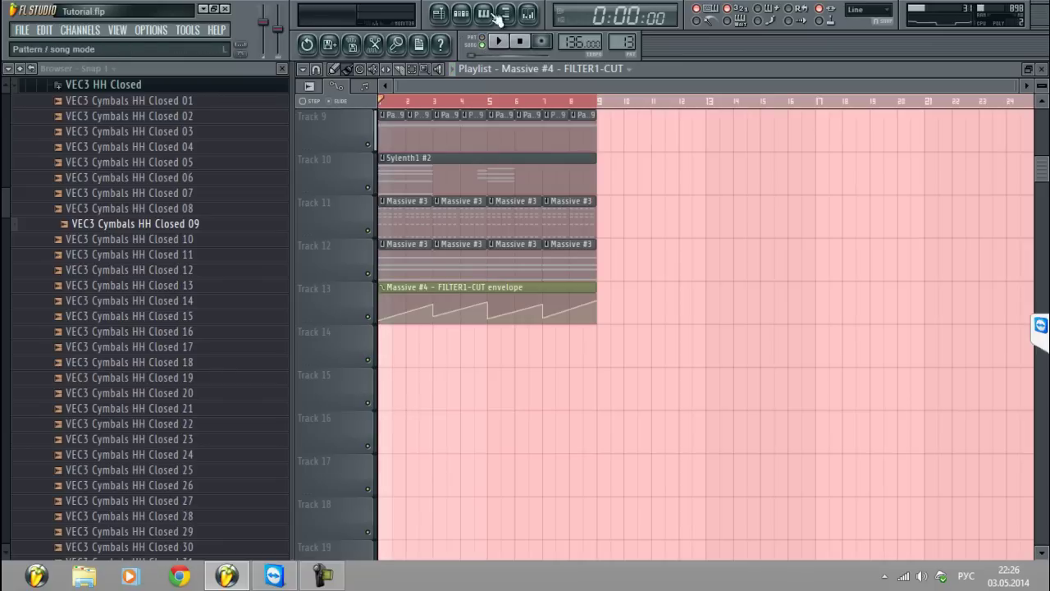
Open the mixer, play the arrangement briefly, reposition the mixer window and select the Master track
{"action": "left_click", "coordinate": [497, 14]}
{"action": "key", "text": "space"}
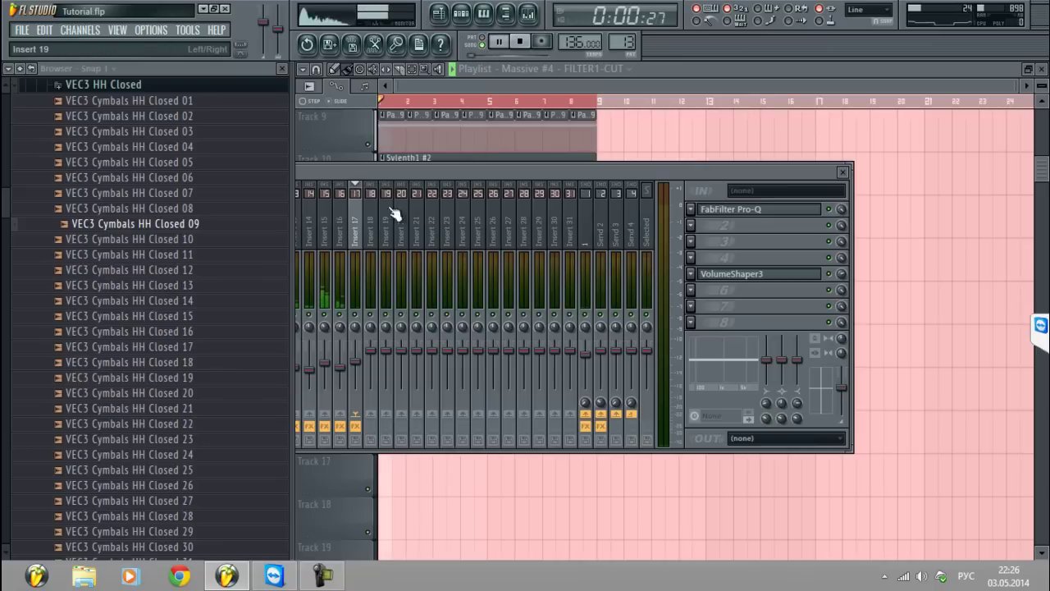
{"action": "key", "text": "space"}
{"action": "left_click_drag", "start_coordinate": [362, 172], "coordinate": [485, 169]}
{"action": "left_click_drag", "start_coordinate": [326, 169], "coordinate": [287, 167]}
{"action": "left_click", "coordinate": [322, 219]}
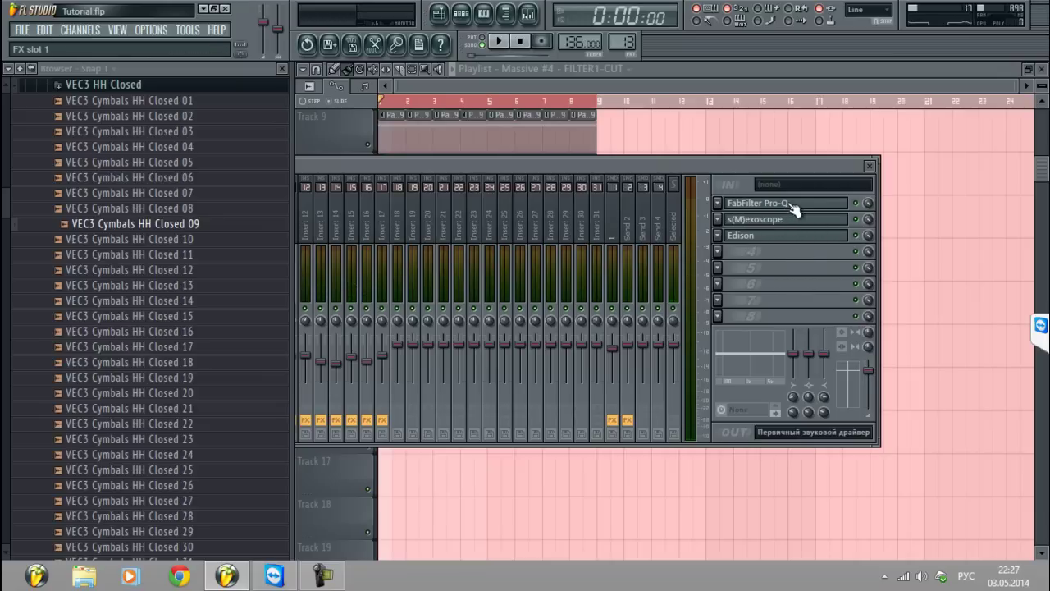
Lower the high cut in Master's FabFilter Pro-Q to about 613 Hz during playback and arrange the EQ and mixer windows
{"action": "left_click", "coordinate": [793, 207]}
{"action": "key", "text": "space"}
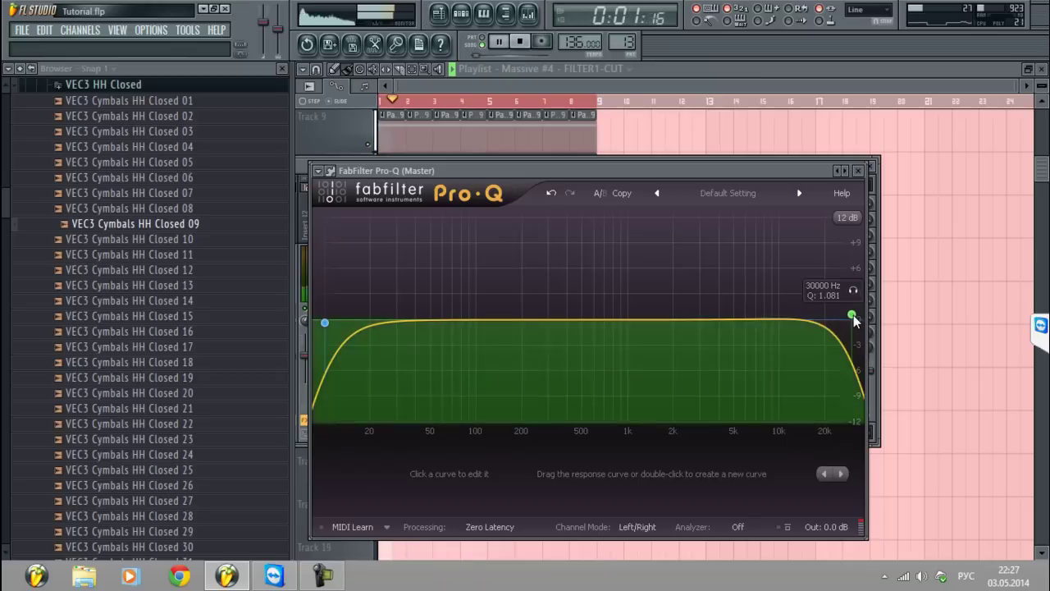
{"action": "left_click", "coordinate": [853, 318]}
{"action": "left_click_drag", "start_coordinate": [522, 474], "coordinate": [514, 440]}
{"action": "left_click_drag", "start_coordinate": [493, 172], "coordinate": [492, 280]}
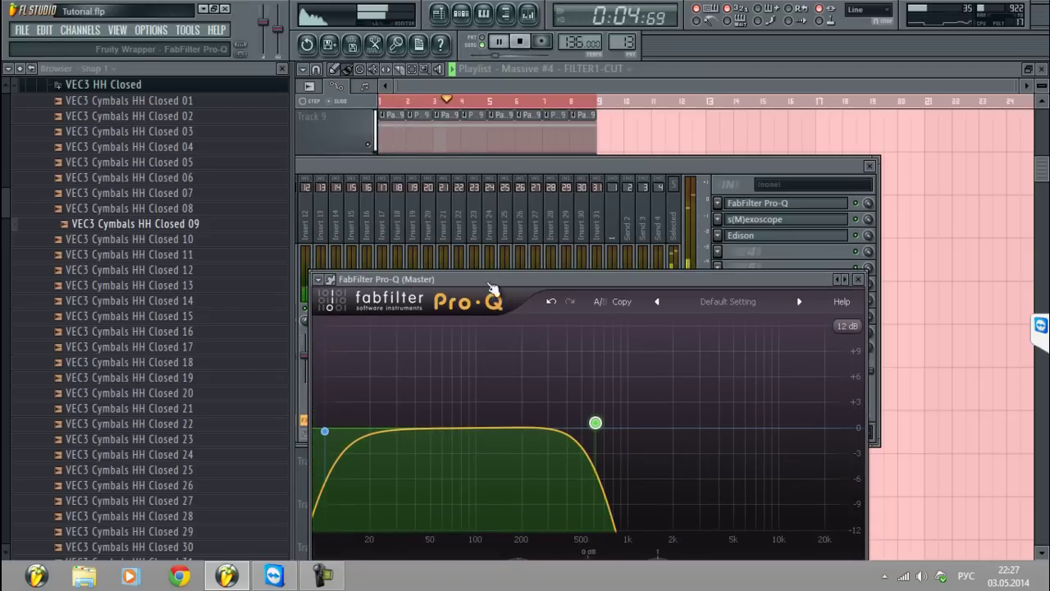
{"action": "left_click", "coordinate": [494, 165]}
{"action": "left_click_drag", "start_coordinate": [537, 158], "coordinate": [554, 95]}
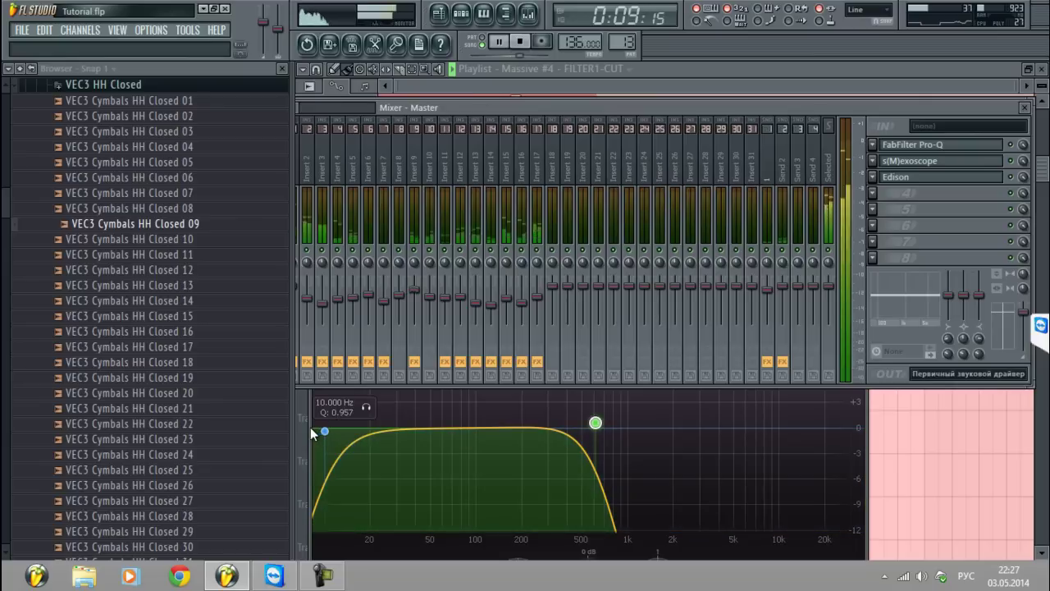
{"action": "left_click", "coordinate": [310, 426]}
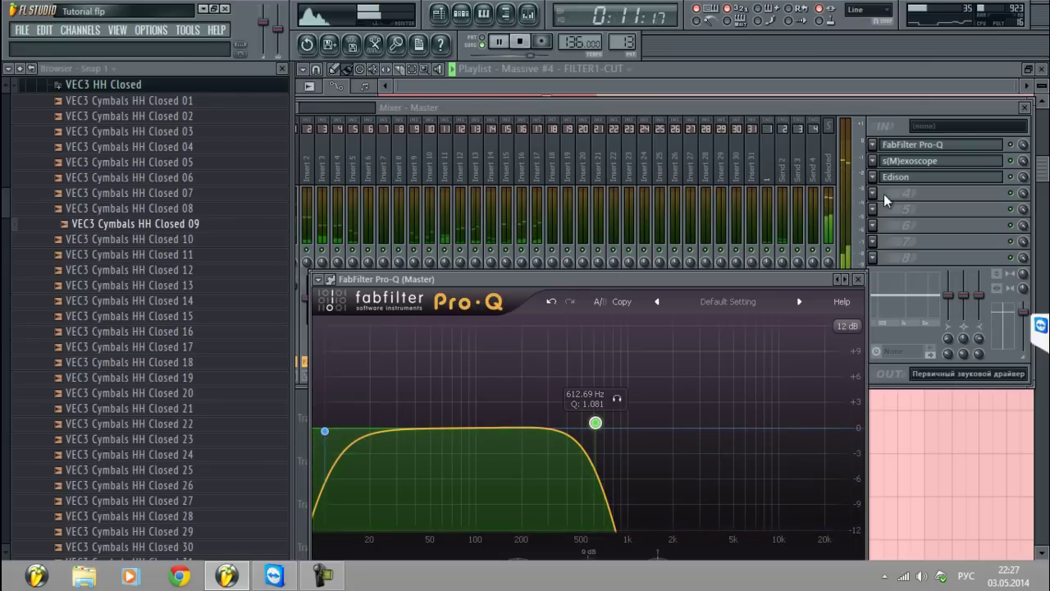
Replay from the start with Master's FabFilter Pro-Q bypassed and set Insert 17's volume to -8.3 dB
{"action": "key", "text": "space"}
{"action": "left_click", "coordinate": [1013, 144]}
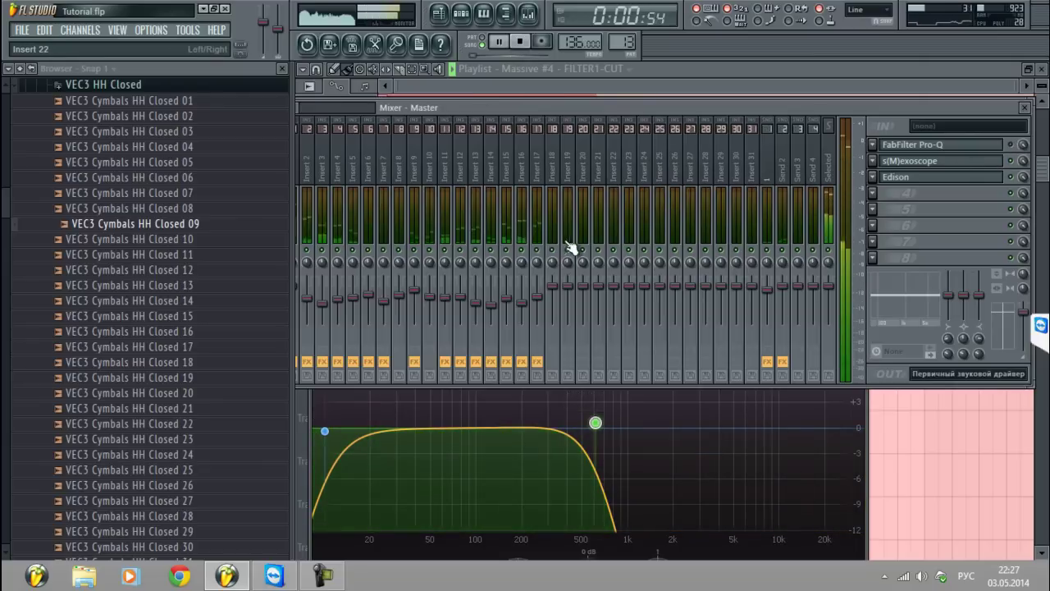
{"action": "left_click", "coordinate": [544, 302]}
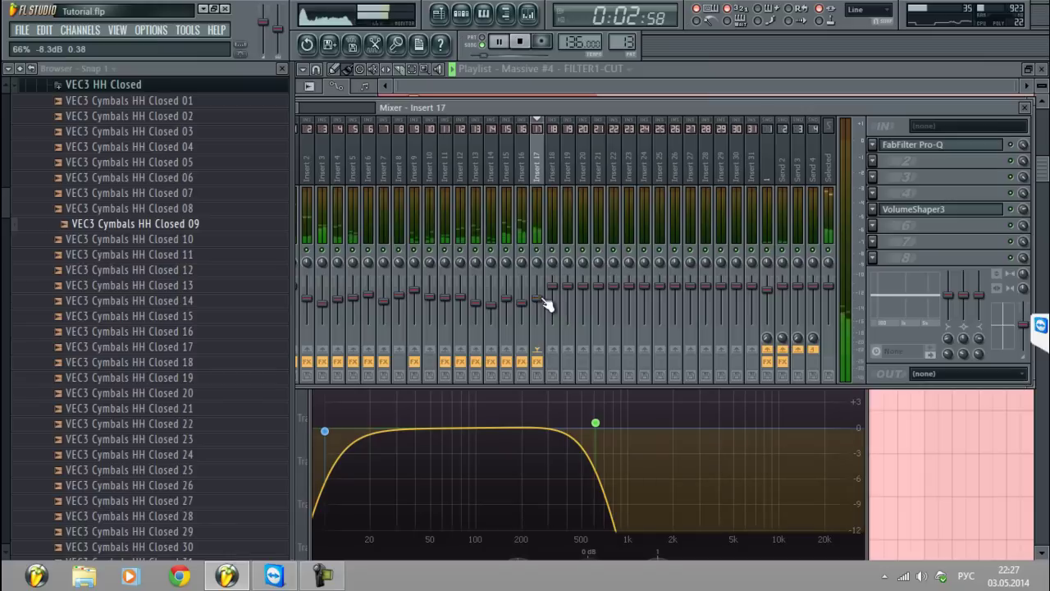
{"action": "left_click_drag", "start_coordinate": [564, 107], "coordinate": [586, 261]}
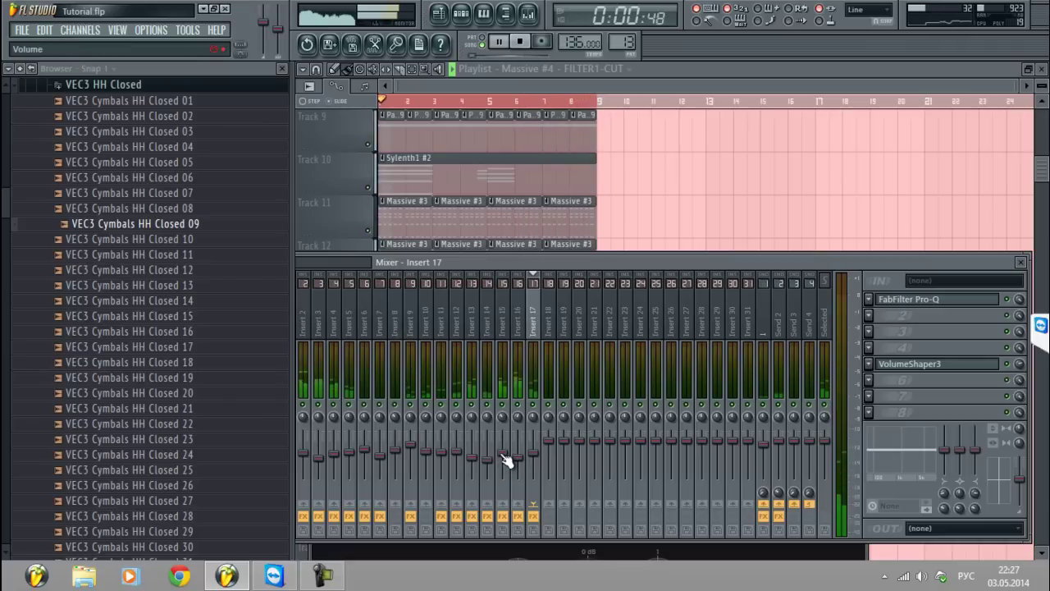
Adjust the frequency and gain of the 1 kHz band in Insert 15's FabFilter Pro-Q, and return to the mixer
{"action": "left_click", "coordinate": [504, 319]}
{"action": "left_click", "coordinate": [896, 303]}
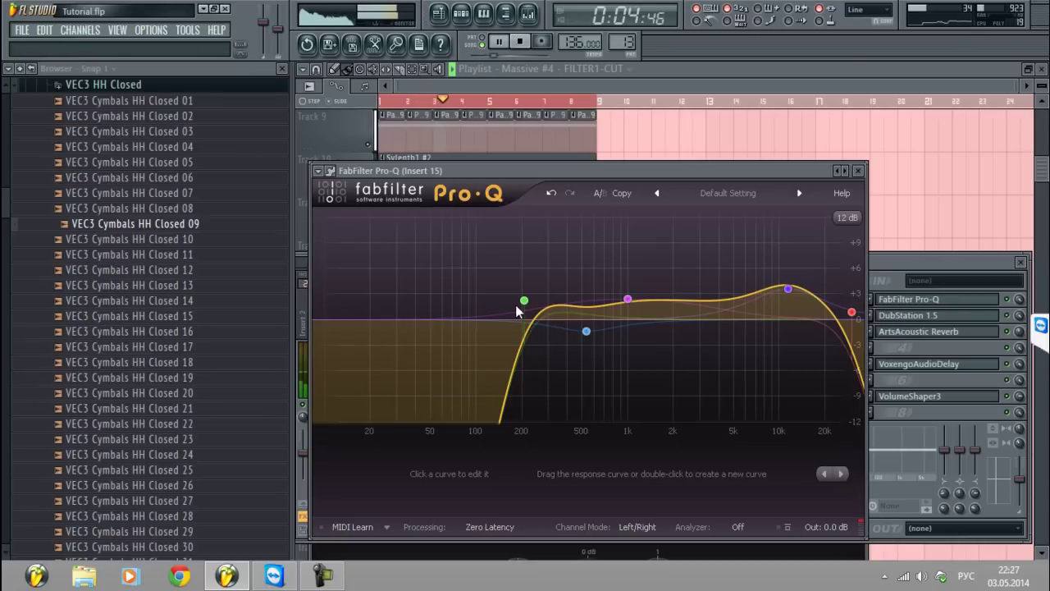
{"action": "left_click_drag", "start_coordinate": [628, 301], "coordinate": [605, 267]}
{"action": "mouse_move", "coordinate": [683, 281]}
{"action": "left_mouse_down"}
{"action": "mouse_move", "coordinate": [673, 317]}
{"action": "mouse_move", "coordinate": [687, 298]}
{"action": "left_mouse_up"}
{"action": "key", "text": "F9"}
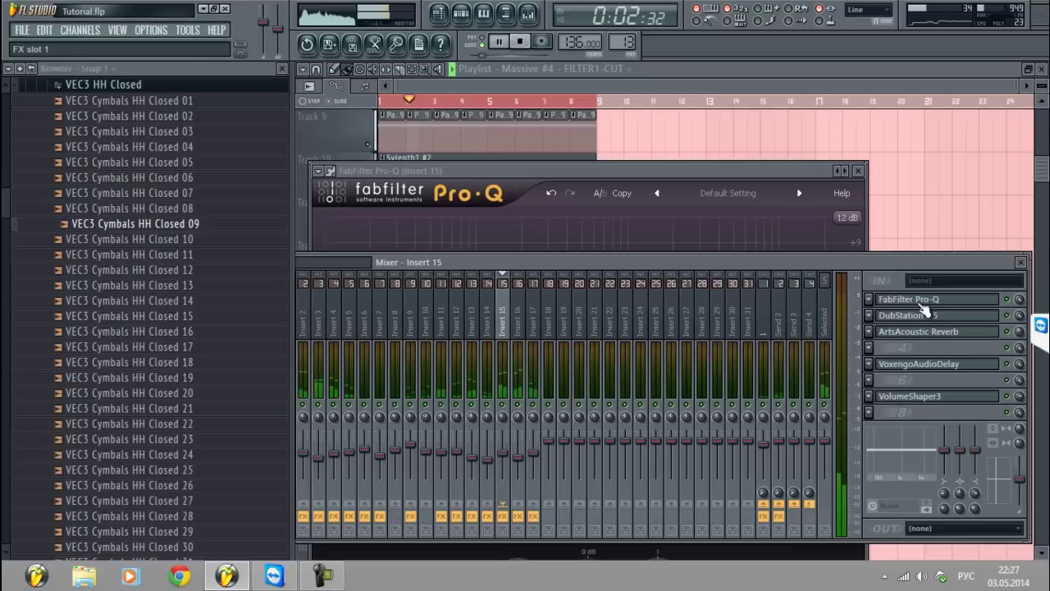
Lower Insert 1's volume slightly during playback, and reselect the Master track
{"action": "left_click_drag", "start_coordinate": [424, 267], "coordinate": [451, 254]}
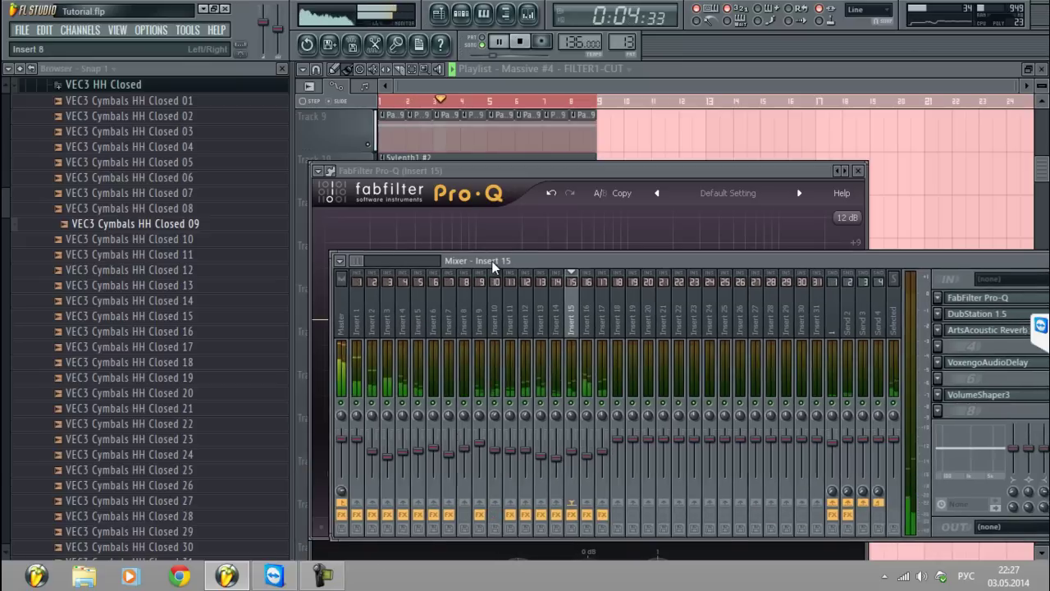
{"action": "left_click", "coordinate": [338, 305]}
{"action": "left_click_drag", "start_coordinate": [548, 257], "coordinate": [525, 255]}
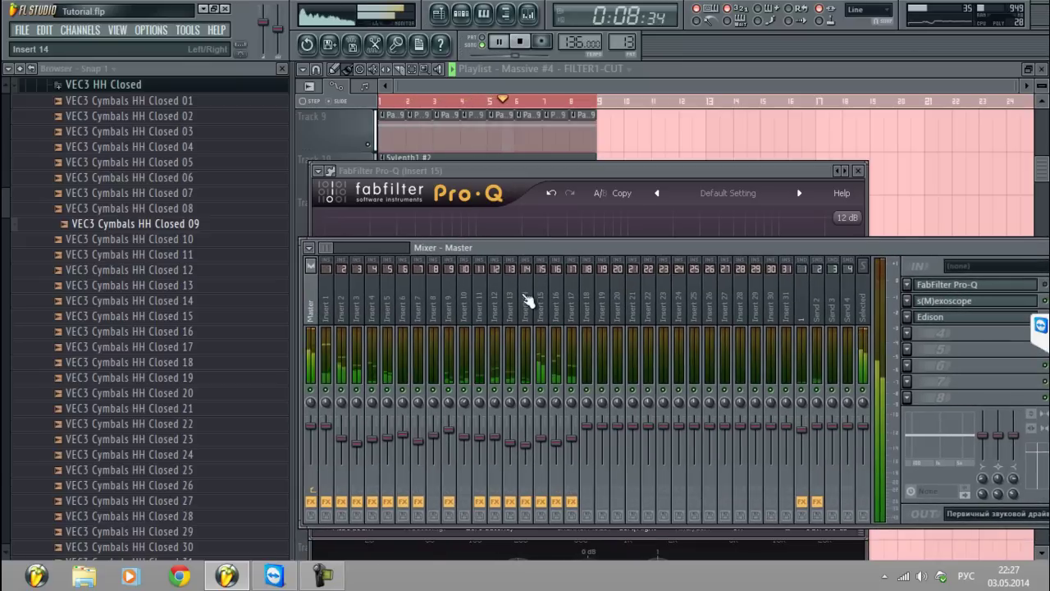
{"action": "left_click", "coordinate": [331, 350]}
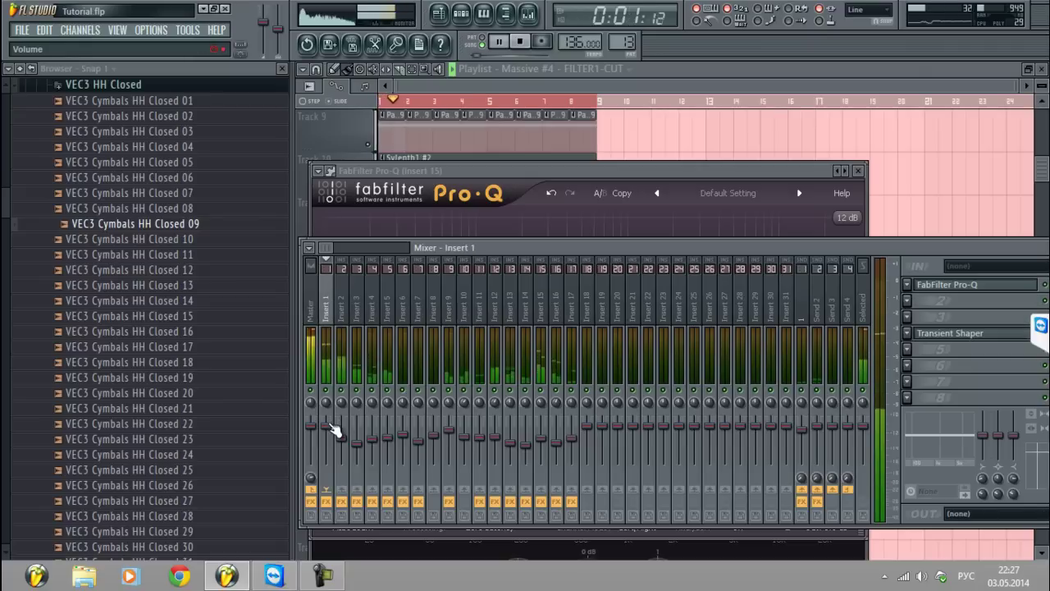
{"action": "left_click", "coordinate": [315, 316]}
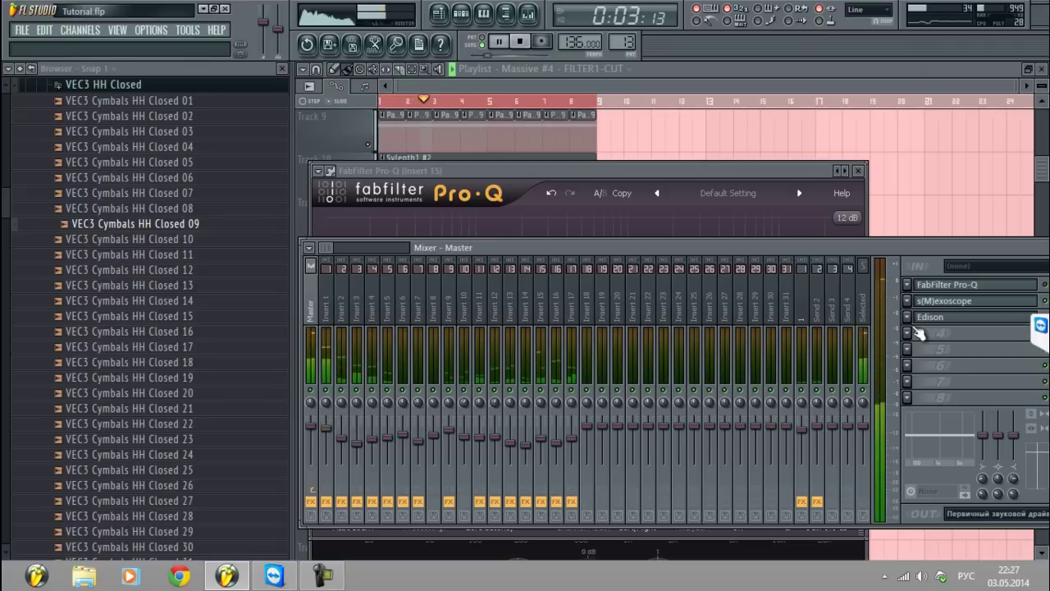
Lower Insert 11's volume slightly and reposition the mixer window
{"action": "left_click_drag", "start_coordinate": [894, 250], "coordinate": [864, 244]}
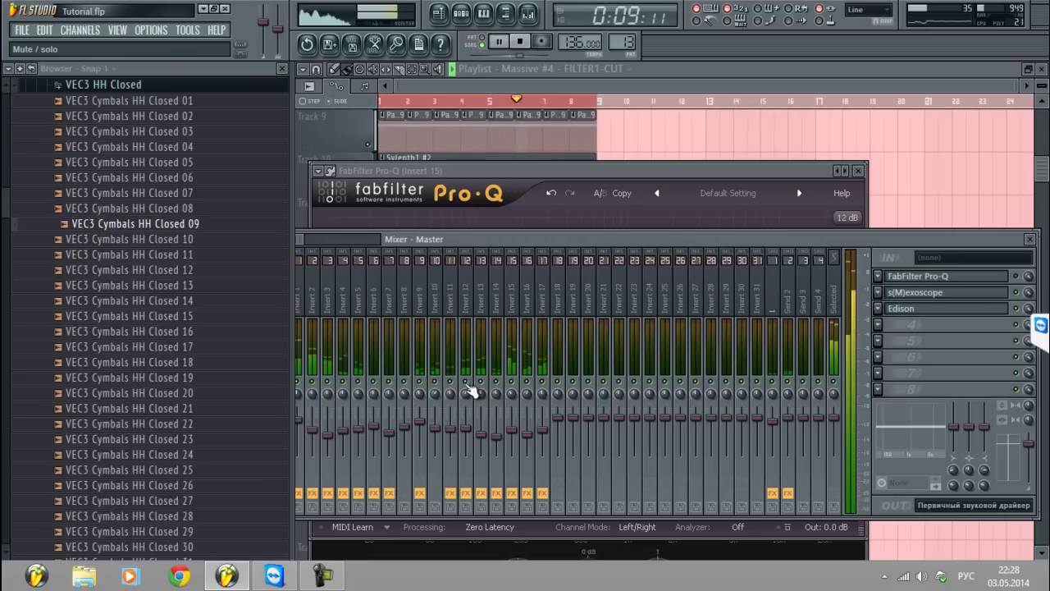
{"action": "left_click", "coordinate": [453, 434]}
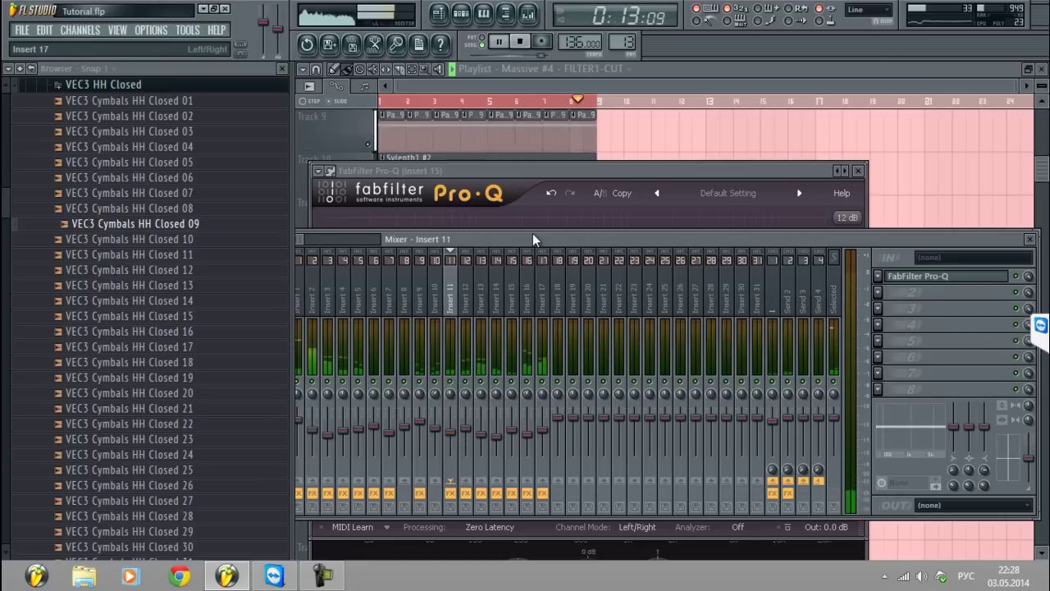
{"action": "left_click_drag", "start_coordinate": [534, 237], "coordinate": [594, 234]}
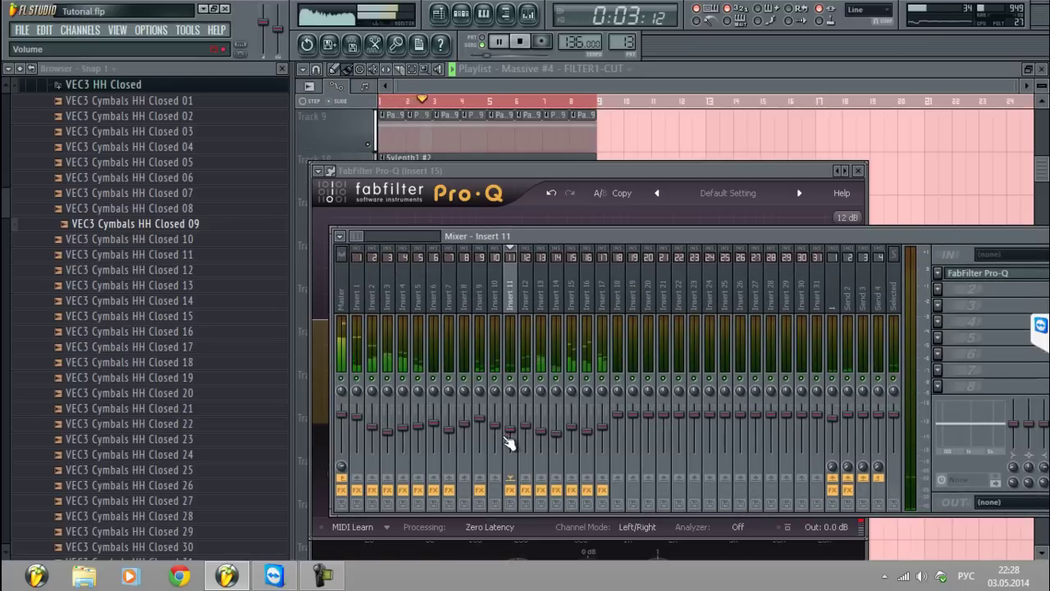
Stop playback, inspect the waveform in Master's s(M)exoscope, and return to the playlist
{"action": "key", "text": "space"}
{"action": "left_click", "coordinate": [346, 281]}
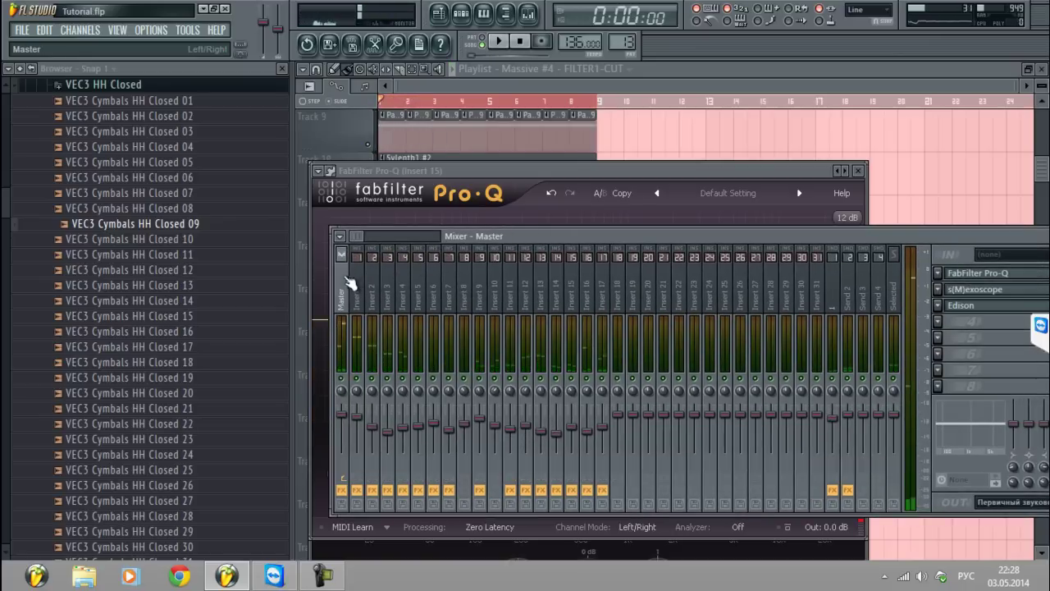
{"action": "left_click_drag", "start_coordinate": [735, 237], "coordinate": [675, 233]}
{"action": "left_click", "coordinate": [927, 291]}
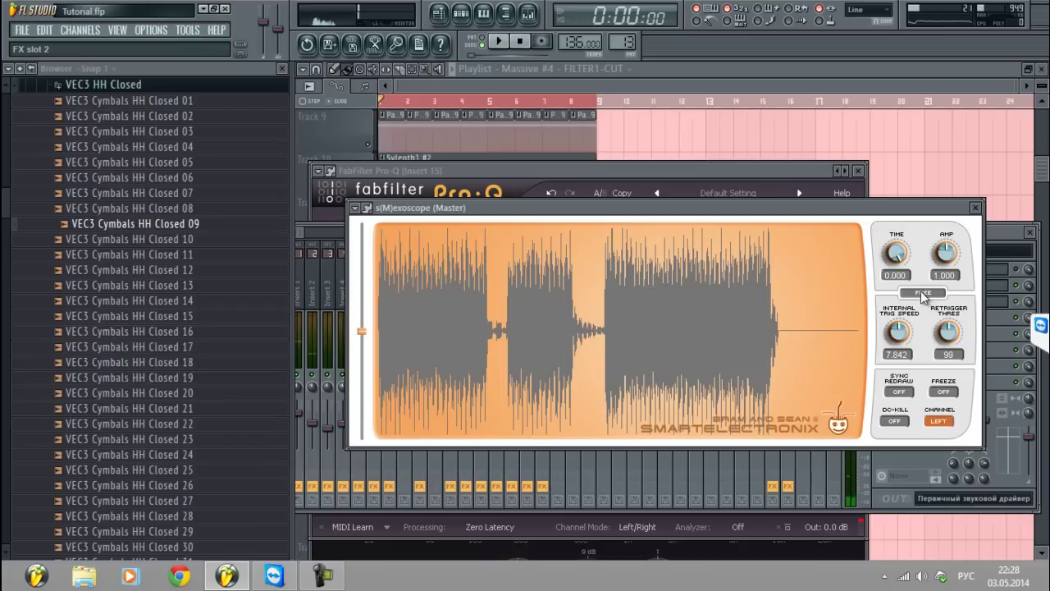
{"action": "left_click", "coordinate": [977, 207]}
{"action": "left_click", "coordinate": [594, 84]}
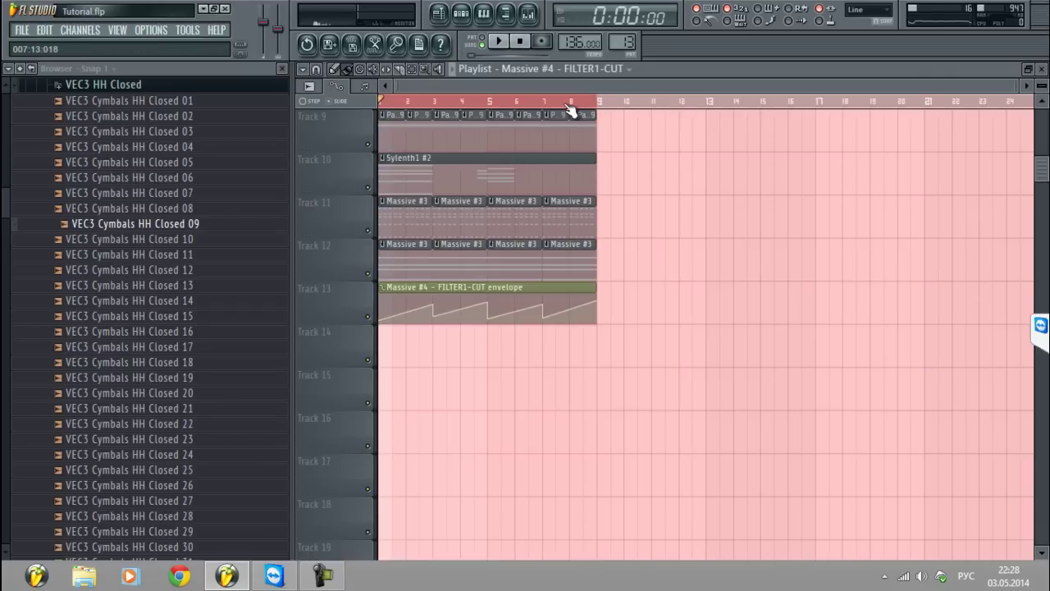
Clear the loop selection, paint Massive #3 clips on Track 12 from bar 9 to bar 21, and play from bar 8
{"action": "left_click", "coordinate": [570, 103]}
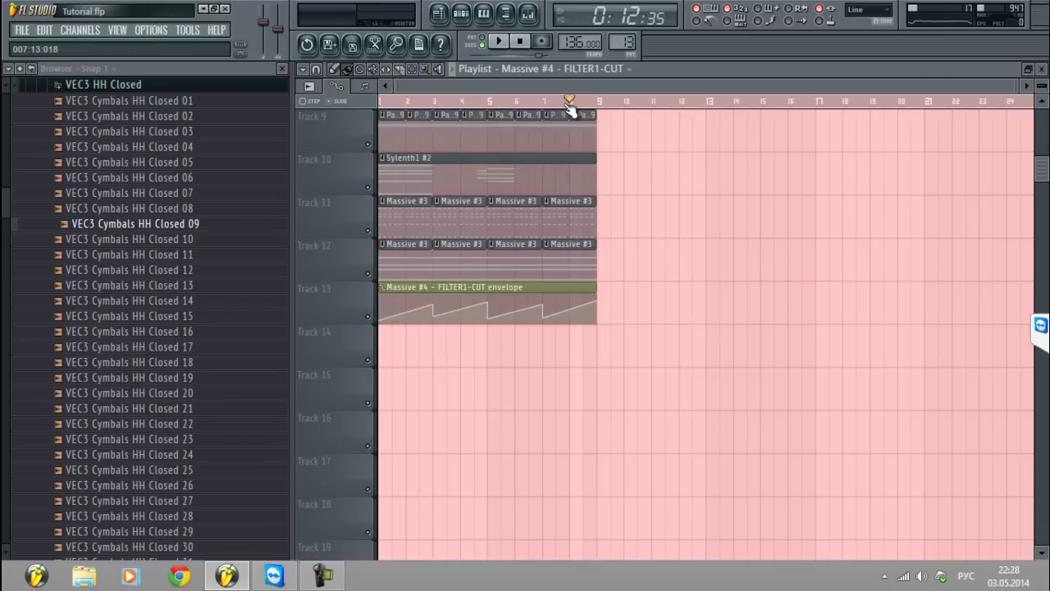
{"action": "left_click", "coordinate": [590, 260]}
{"action": "left_click_drag", "start_coordinate": [608, 258], "coordinate": [917, 272]}
{"action": "key", "text": "space"}
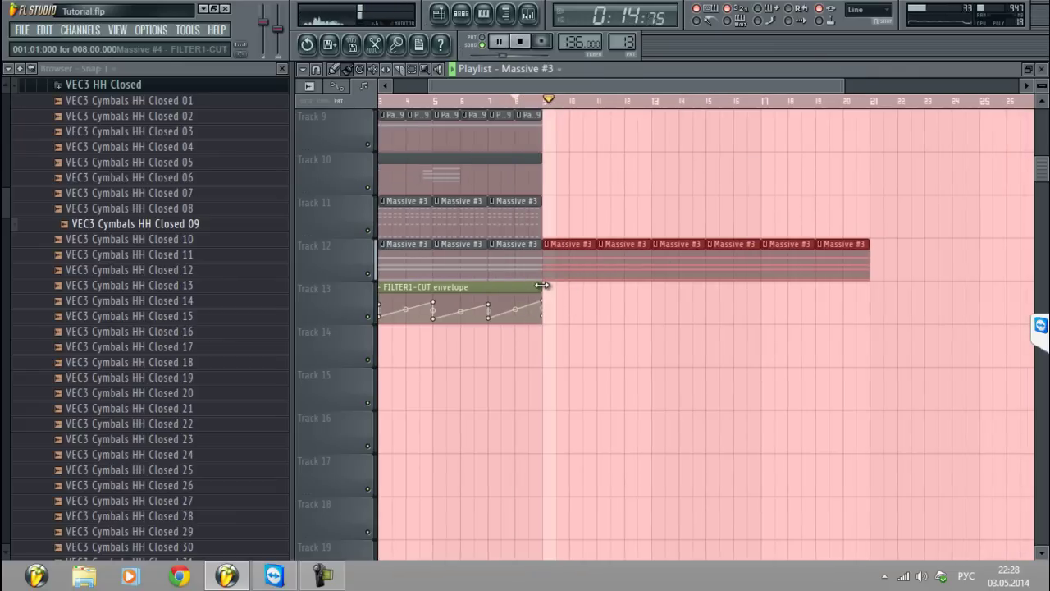
Extend the Massive #4 FILTER1-CUT envelope clip to bar 21, with its bar 9 point at 100% and a new point at bar 17
{"action": "left_click_drag", "start_coordinate": [542, 289], "coordinate": [865, 284]}
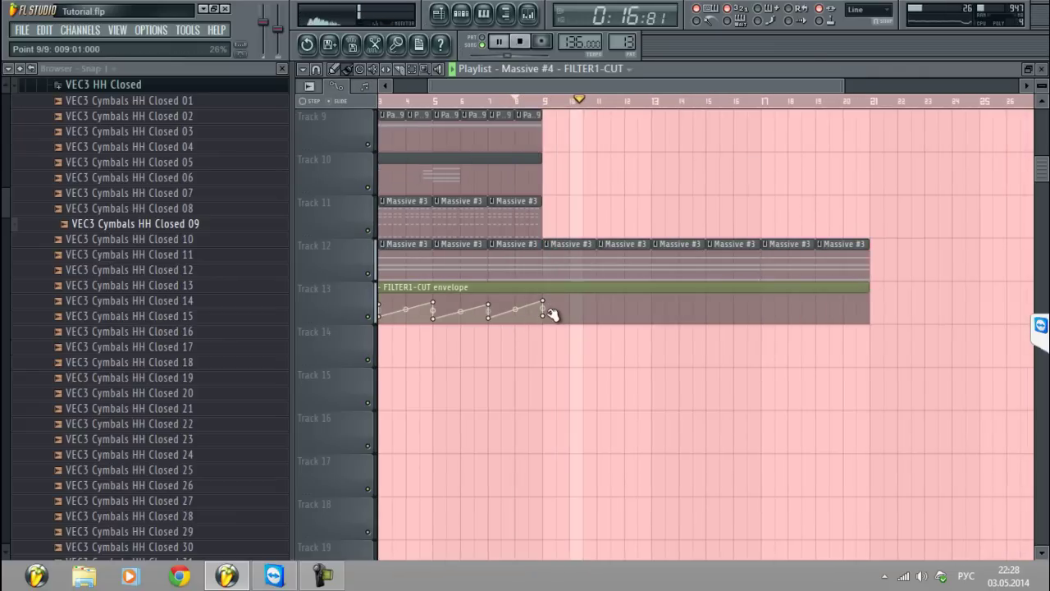
{"action": "left_click_drag", "start_coordinate": [550, 315], "coordinate": [553, 293]}
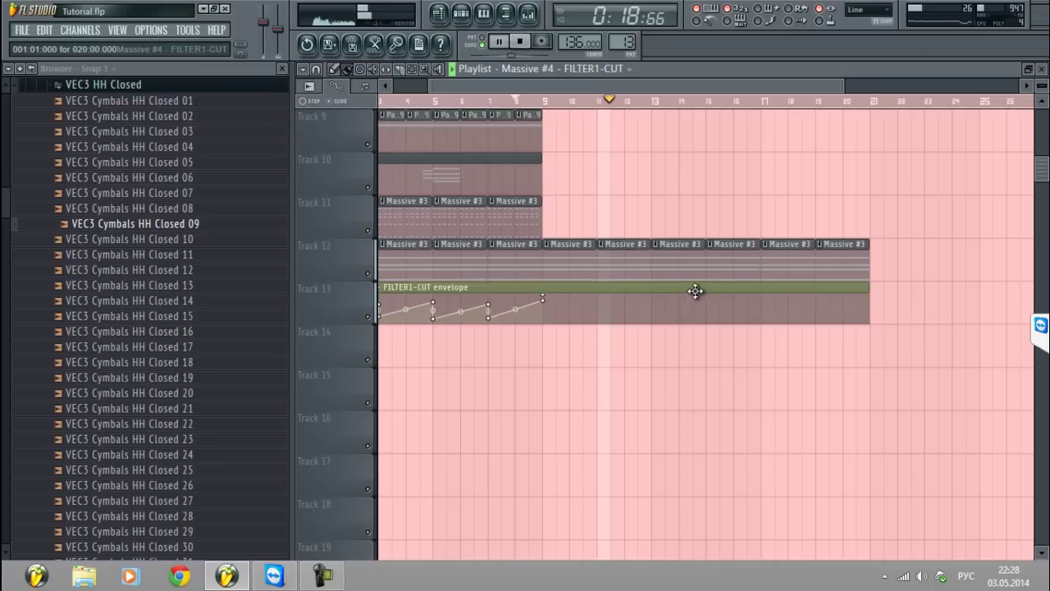
{"action": "left_click", "coordinate": [763, 307]}
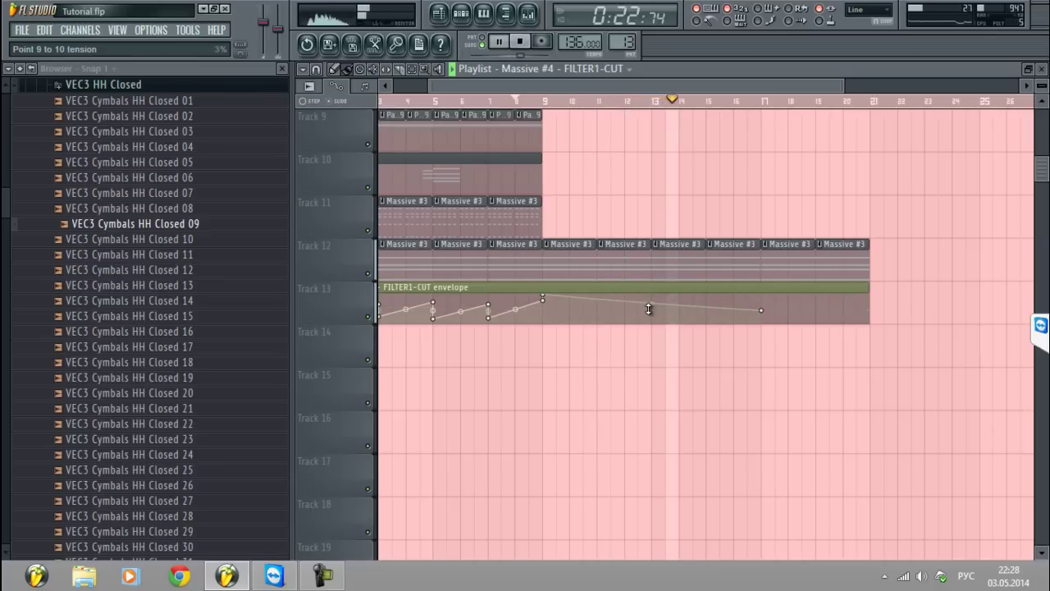
Paint Massive #3 clips on Track 11 from bar 9 to bar 17
{"action": "left_click_drag", "start_coordinate": [617, 87], "coordinate": [661, 88]}
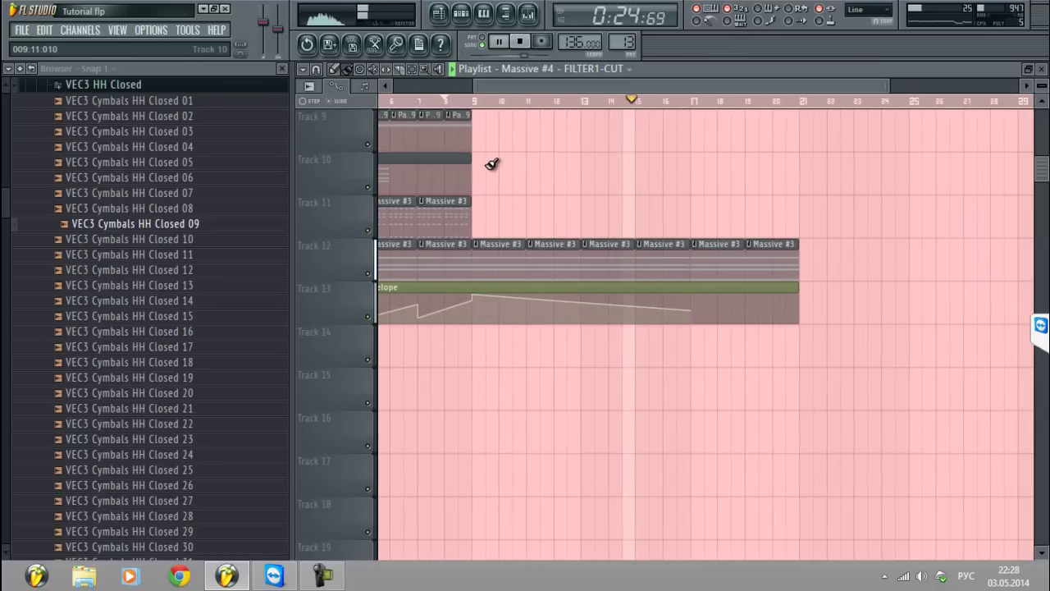
{"action": "left_click", "coordinate": [450, 213]}
{"action": "left_click", "coordinate": [477, 204]}
{"action": "left_click_drag", "start_coordinate": [481, 202], "coordinate": [685, 201]}
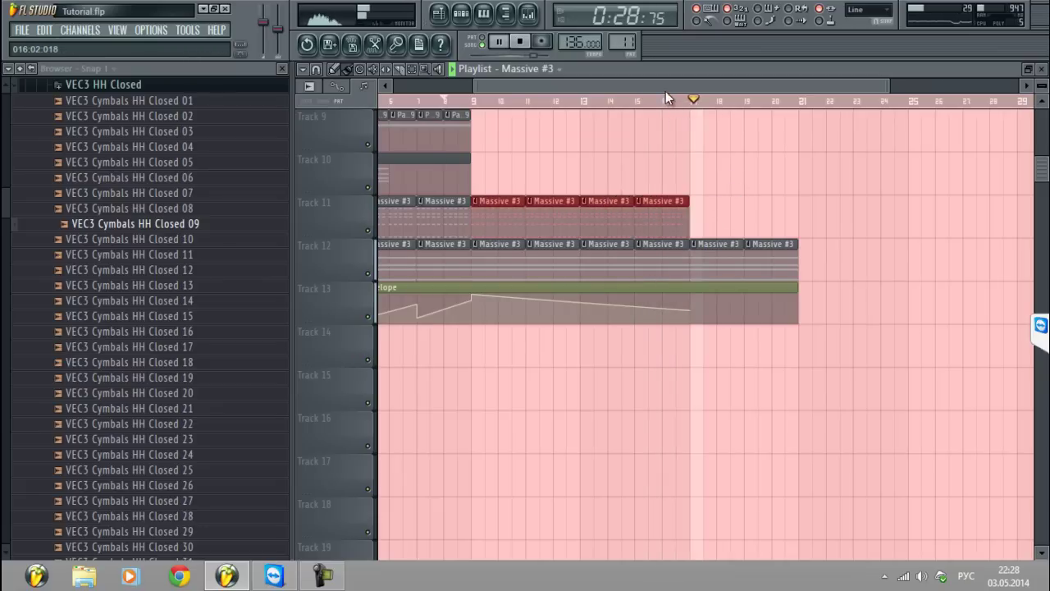
Replace the Track 12 clips after bar 17 with one long Massive #3 clip spanning bars 17 to 25
{"action": "right_click", "coordinate": [690, 250]}
{"action": "mouse_move", "coordinate": [691, 250]}
{"action": "left_mouse_down"}
{"action": "mouse_move", "coordinate": [858, 169]}
{"action": "mouse_move", "coordinate": [836, 177]}
{"action": "left_mouse_up"}
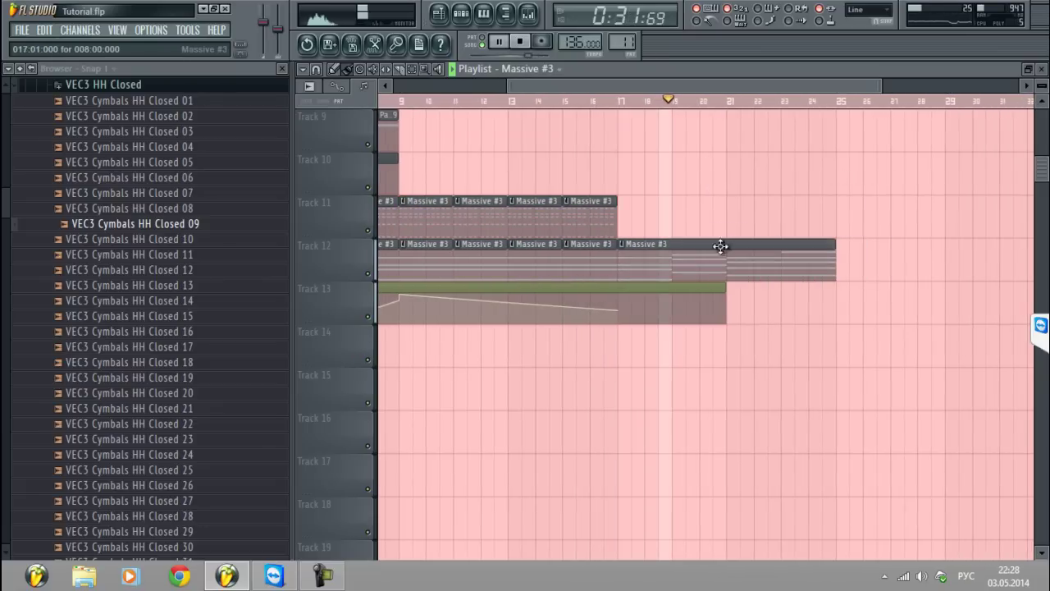
Extend the FILTER1-CUT envelope clip to bar 25 and shape a curved rise from a low point at bar 19 to 95% at the end
{"action": "right_click", "coordinate": [672, 316]}
{"action": "left_click_drag", "start_coordinate": [725, 287], "coordinate": [839, 296]}
{"action": "right_click", "coordinate": [834, 304]}
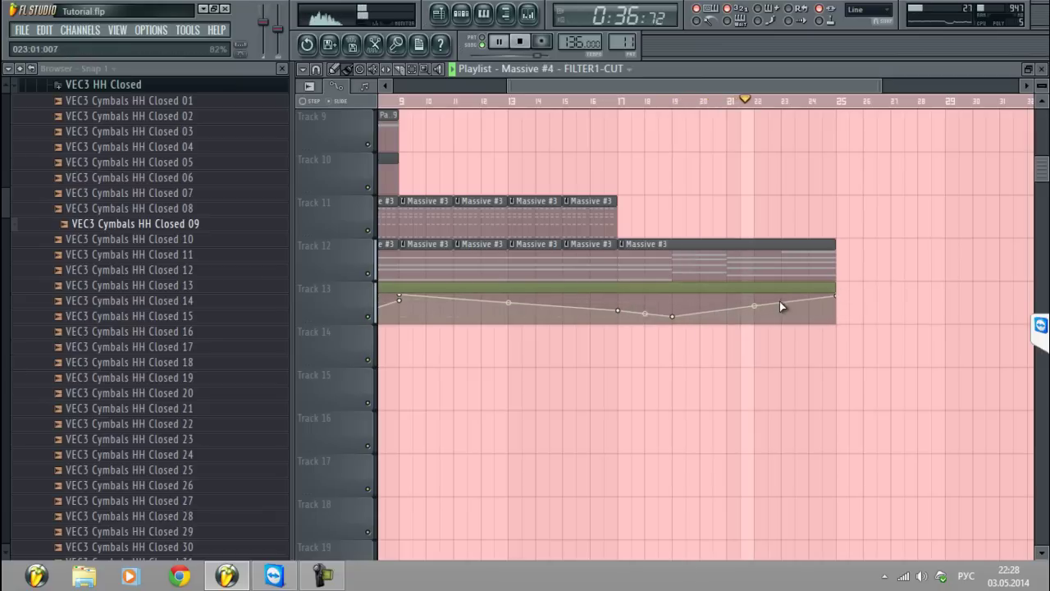
{"action": "left_click_drag", "start_coordinate": [756, 310], "coordinate": [763, 303]}
Delete the added Massive #3 clips after bar 9 on Tracks 11 and 12
{"action": "scroll", "coordinate": [667, 113], "scroll_direction": "down", "scroll_amount": 4}
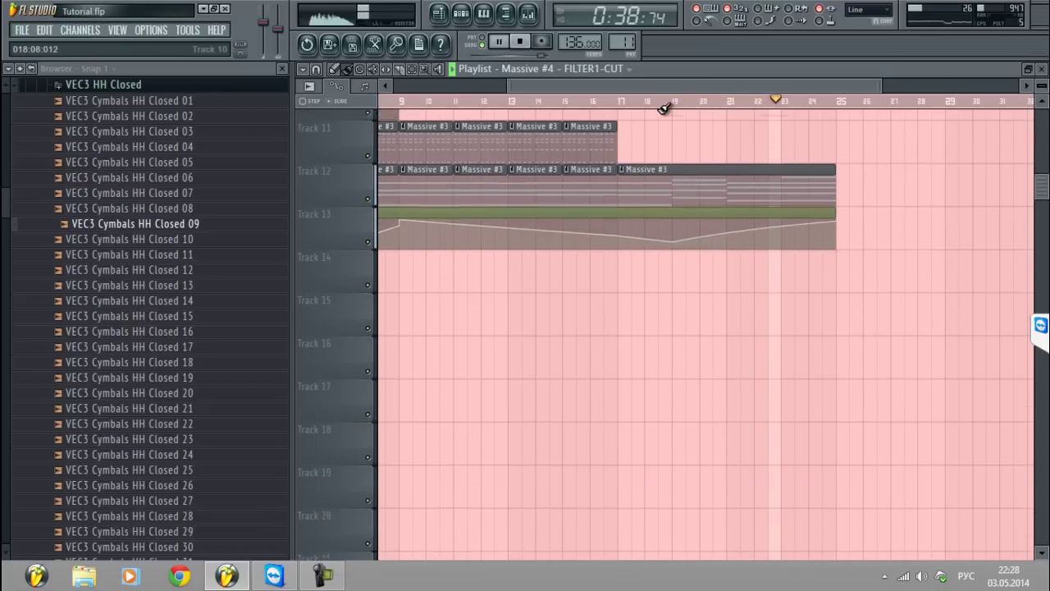
{"action": "scroll", "coordinate": [660, 105], "scroll_direction": "down", "scroll_amount": 1}
{"action": "scroll", "coordinate": [630, 218], "scroll_direction": "up", "scroll_amount": 3}
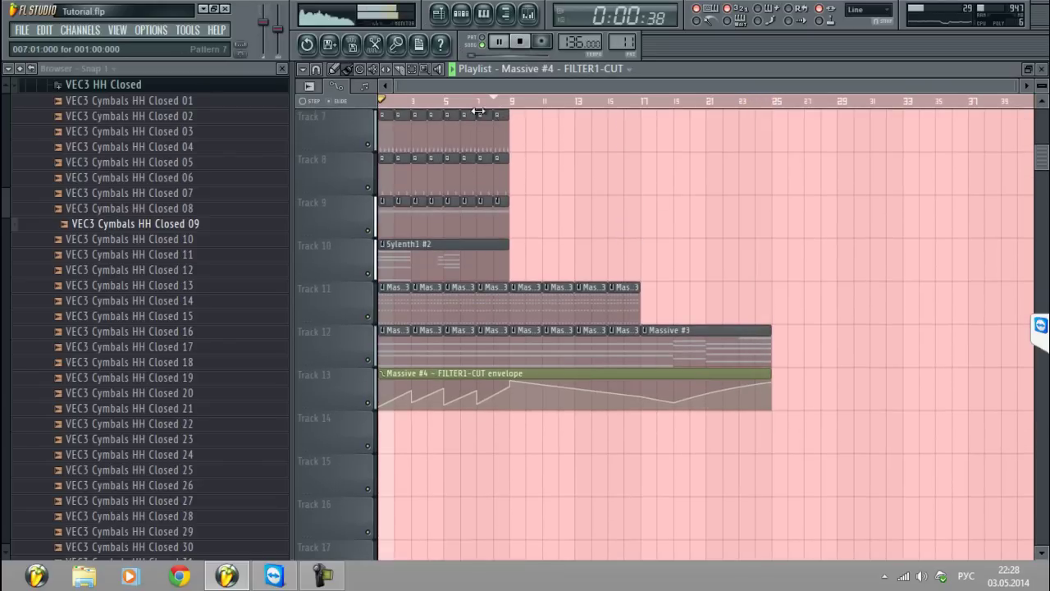
{"action": "right_click", "coordinate": [531, 303]}
{"action": "right_click", "coordinate": [538, 337]}
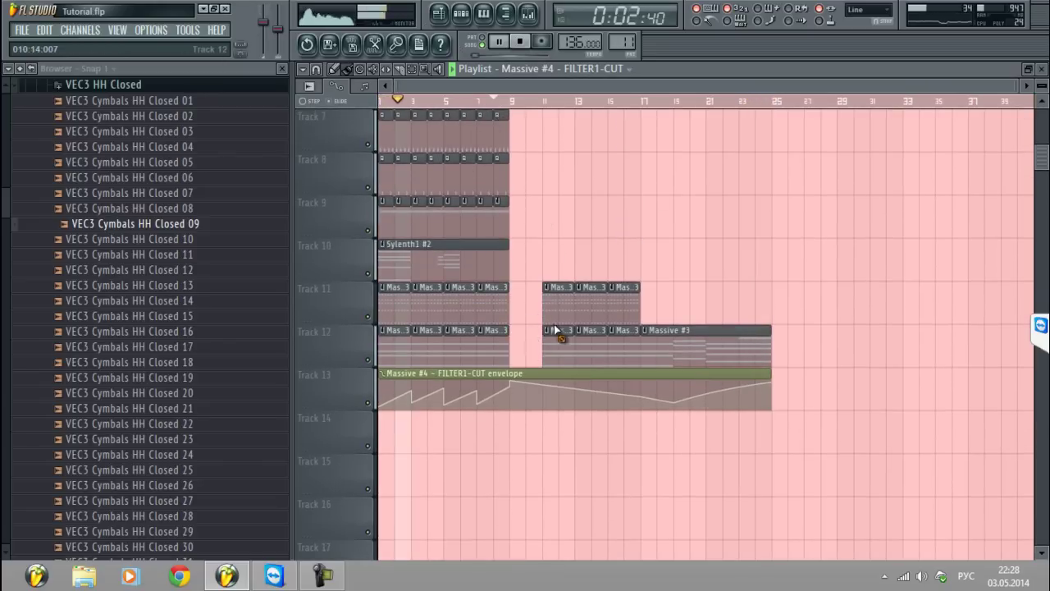
{"action": "right_click", "coordinate": [624, 299]}
{"action": "right_click", "coordinate": [625, 345]}
{"action": "right_click", "coordinate": [706, 345]}
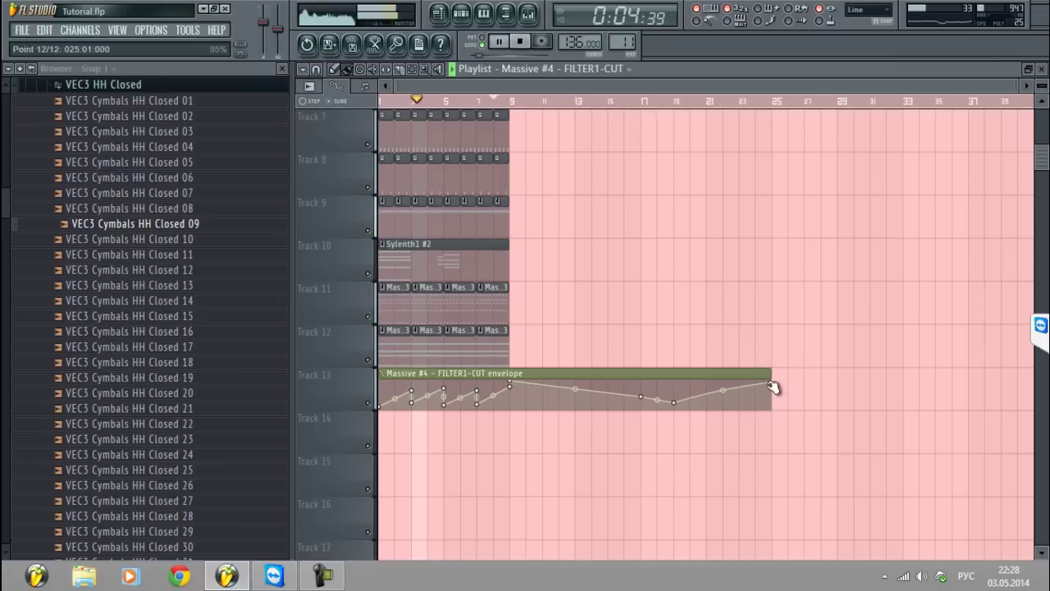
Delete the FILTER1-CUT envelope's 100% point at bar 9 and its bar 17 point, and move the bar 19 low point to bar 9
{"action": "right_click", "coordinate": [514, 384]}
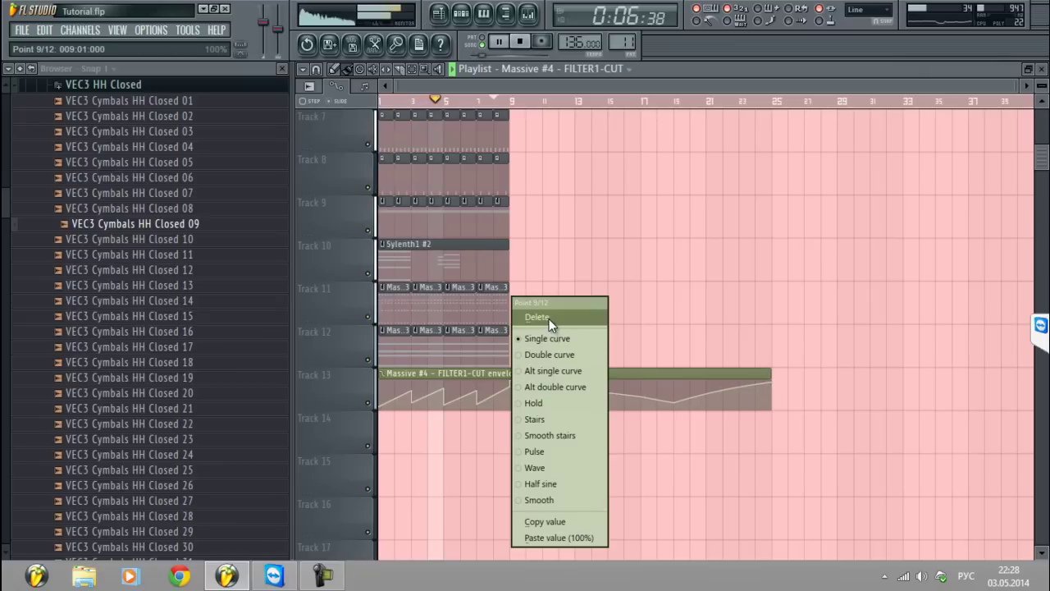
{"action": "left_click", "coordinate": [549, 317]}
{"action": "right_click", "coordinate": [641, 397]}
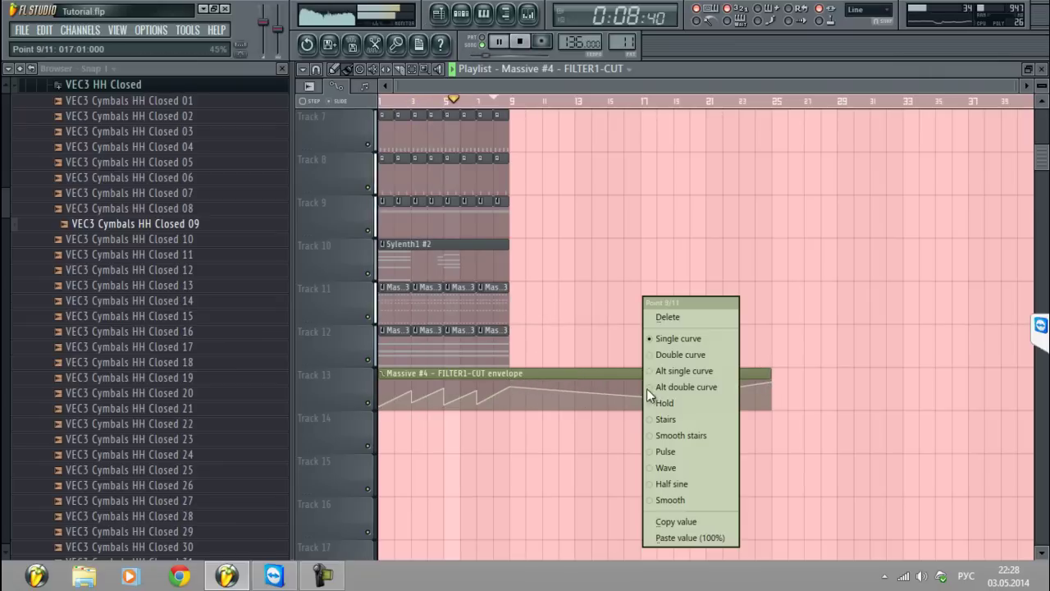
{"action": "left_click", "coordinate": [661, 310]}
{"action": "left_click_drag", "start_coordinate": [676, 402], "coordinate": [513, 428]}
Delete the envelope's last point at bar 15 and shorten the FILTER1-CUT clip to end at bar 9
{"action": "right_click", "coordinate": [610, 382]}
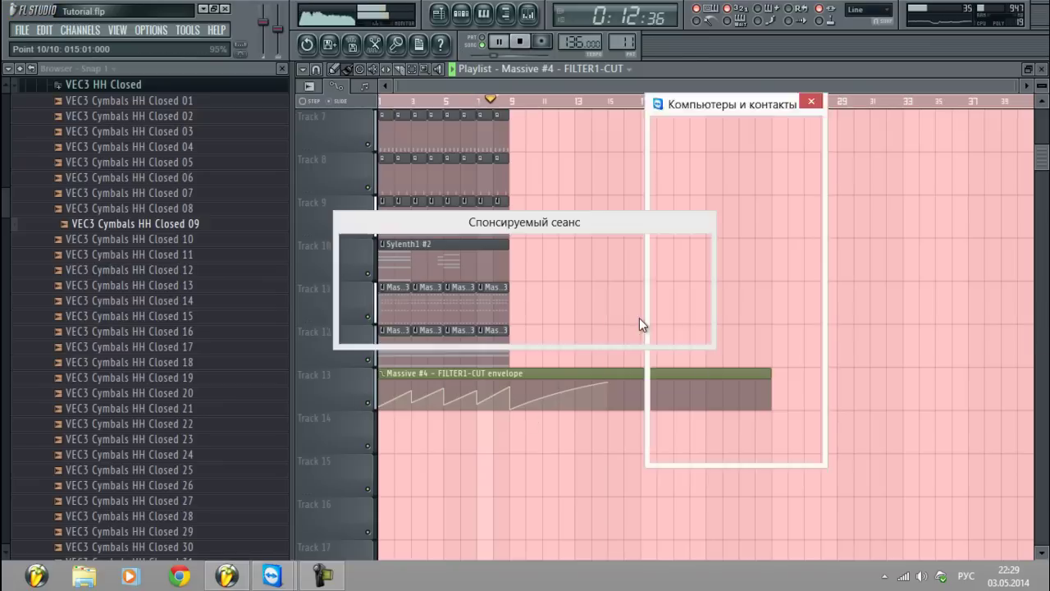
{"action": "left_click", "coordinate": [650, 332]}
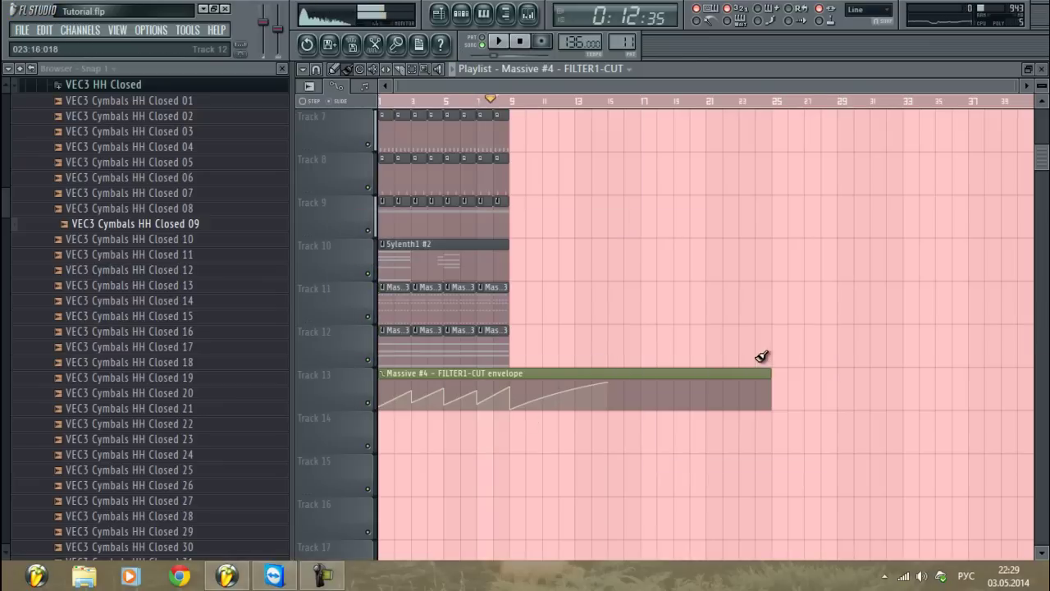
{"action": "right_click", "coordinate": [609, 382]}
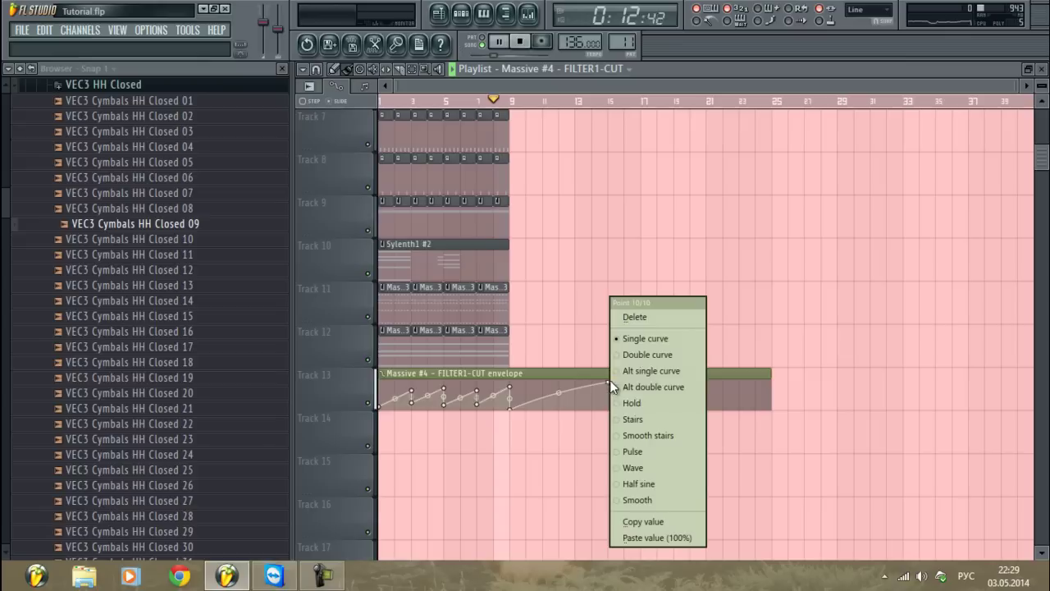
{"action": "left_click", "coordinate": [629, 318]}
{"action": "left_click_drag", "start_coordinate": [772, 376], "coordinate": [510, 376]}
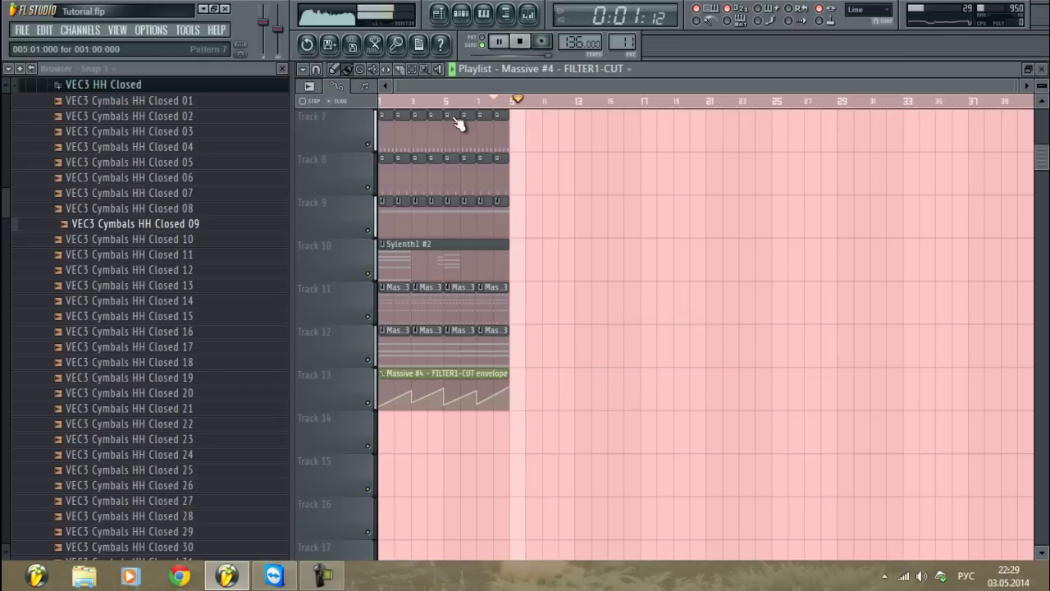
Close the playlist, the Massive #4 channel settings and the Massive plugin window
{"action": "left_click", "coordinate": [1044, 69]}
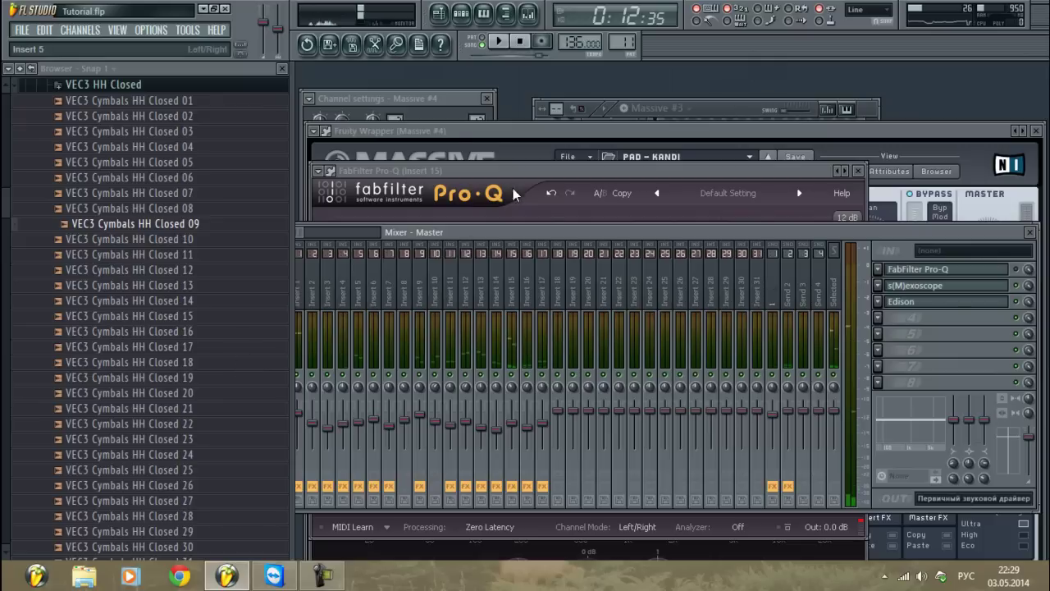
{"action": "left_click", "coordinate": [490, 99]}
{"action": "left_click_drag", "start_coordinate": [913, 123], "coordinate": [854, 122]}
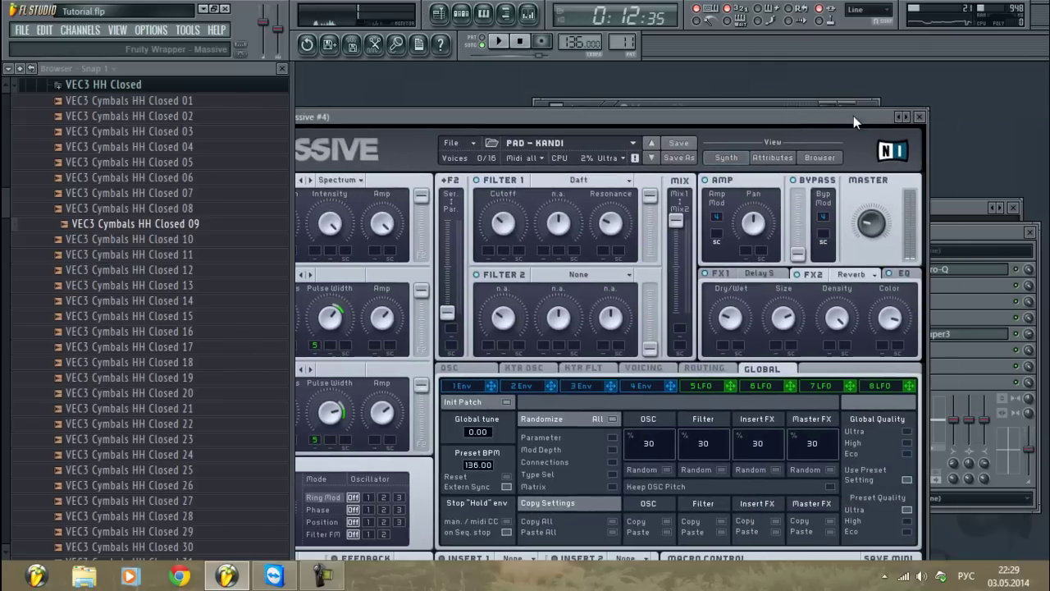
{"action": "left_click", "coordinate": [920, 118]}
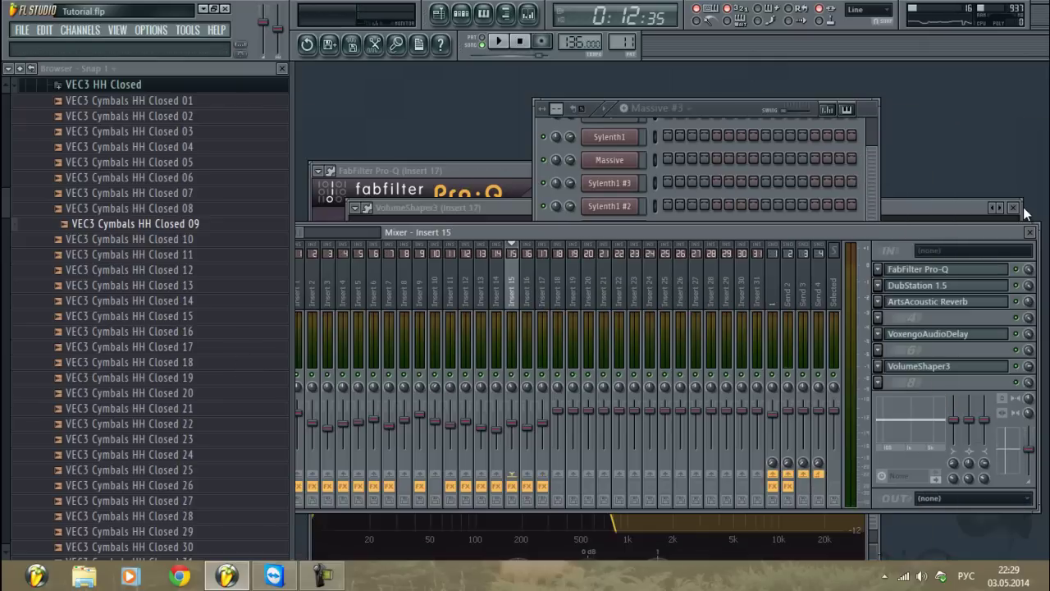
Close the remaining effect windows and the mixer, and reposition the channel rack to show all its channels
{"action": "left_click", "coordinate": [1014, 207]}
{"action": "left_click", "coordinate": [488, 168]}
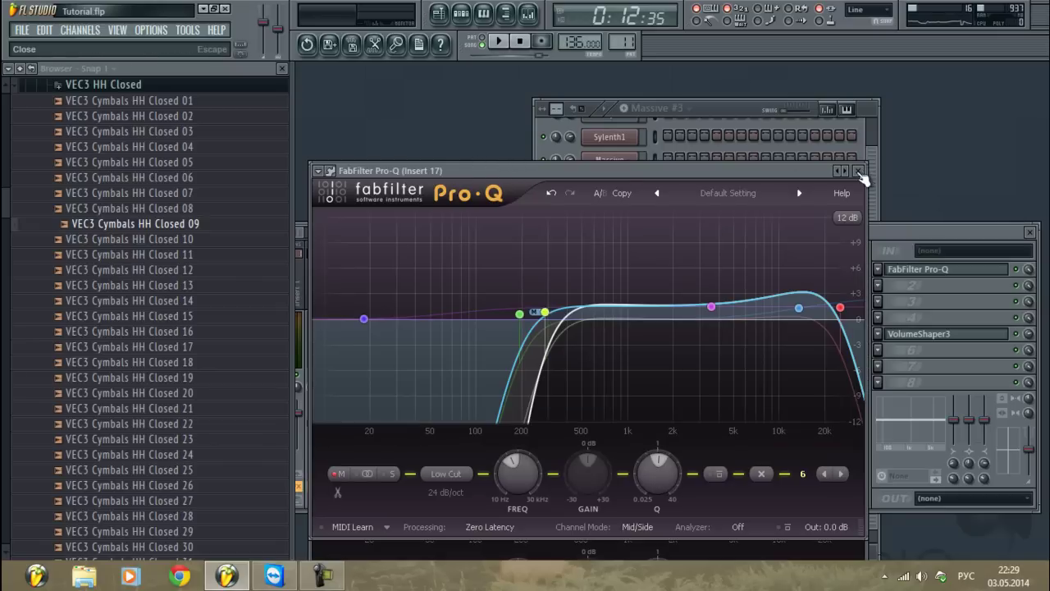
{"action": "left_click", "coordinate": [859, 171]}
{"action": "left_click", "coordinate": [1030, 233]}
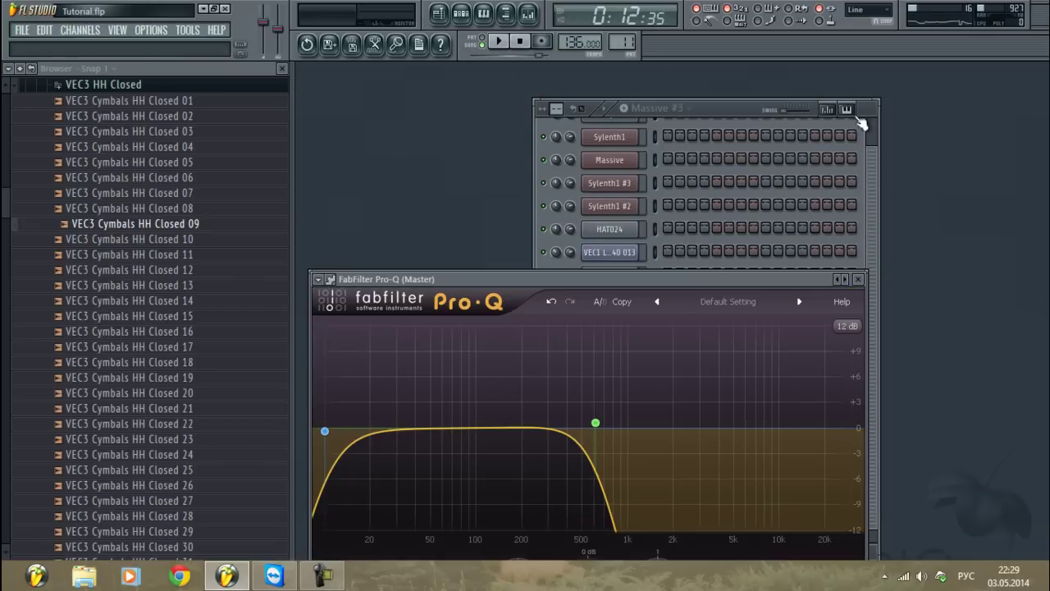
{"action": "left_click", "coordinate": [859, 279]}
{"action": "left_click_drag", "start_coordinate": [771, 115], "coordinate": [632, 92]}
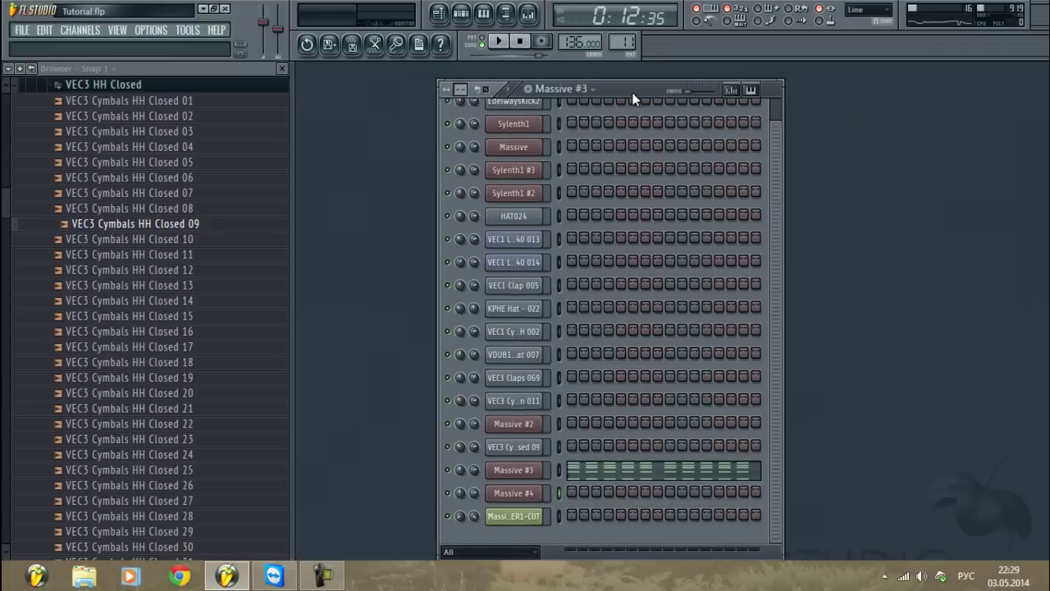
Select pattern 13 with playback limited to the pattern, and open the Massive #4 channel's notes in the piano roll
{"action": "scroll", "coordinate": [619, 43], "scroll_direction": "up", "scroll_amount": 1}
{"action": "key", "text": "space"}
{"action": "scroll", "coordinate": [621, 44], "scroll_direction": "up", "scroll_amount": 1}
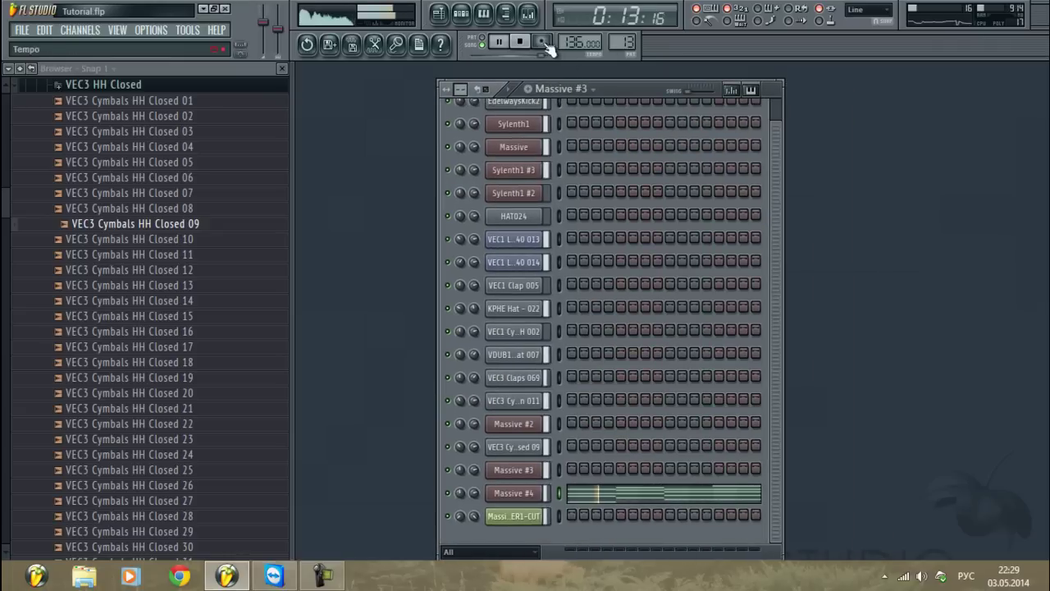
{"action": "left_click", "coordinate": [484, 40]}
{"action": "left_click", "coordinate": [662, 498]}
{"action": "key", "text": "space"}
{"action": "scroll", "coordinate": [498, 101], "scroll_direction": "down", "scroll_amount": 4}
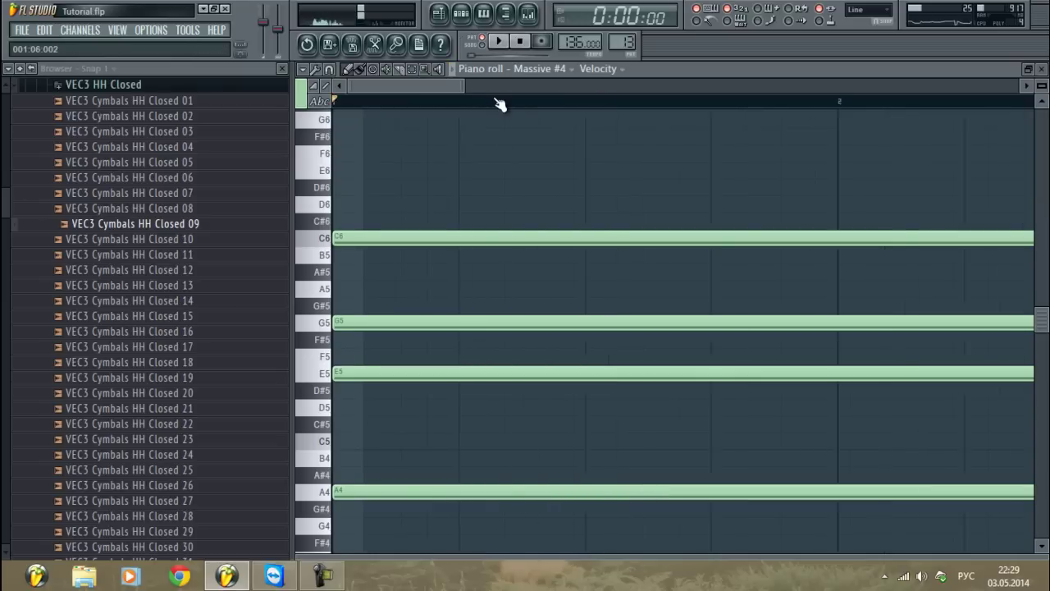
Transpose all Massive #4 chord notes down two semitones, so the first chord starts on G4, and play them back
{"action": "key", "text": "ctrl+a"}
{"action": "scroll", "coordinate": [504, 129], "scroll_direction": "down", "scroll_amount": 2}
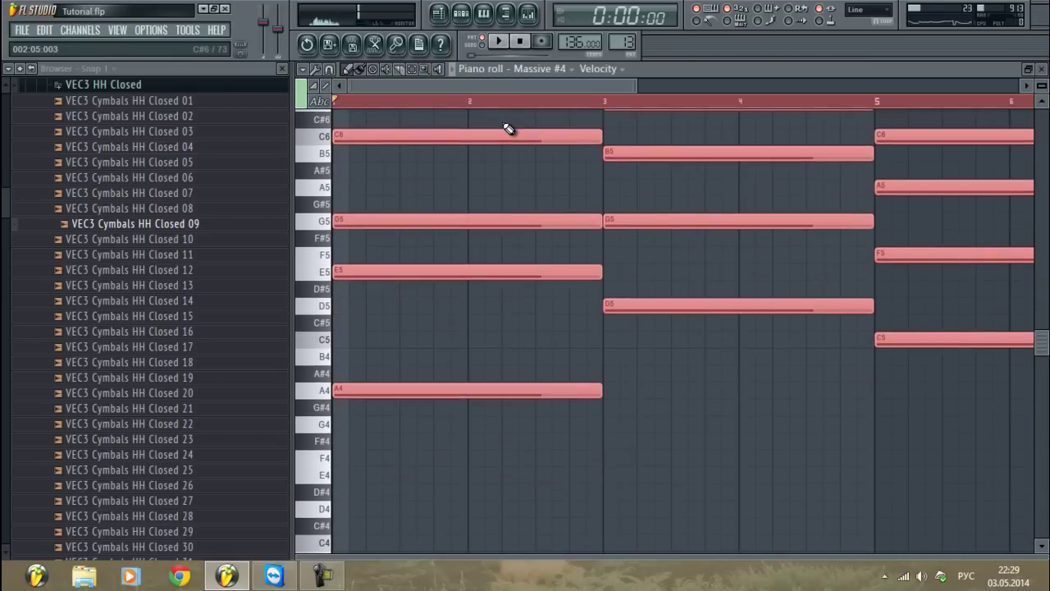
{"action": "scroll", "coordinate": [505, 124], "scroll_direction": "up", "scroll_amount": 2}
{"action": "key", "text": "shift+Down"}
{"action": "key", "text": "shift+Down"}
{"action": "key", "text": "space"}
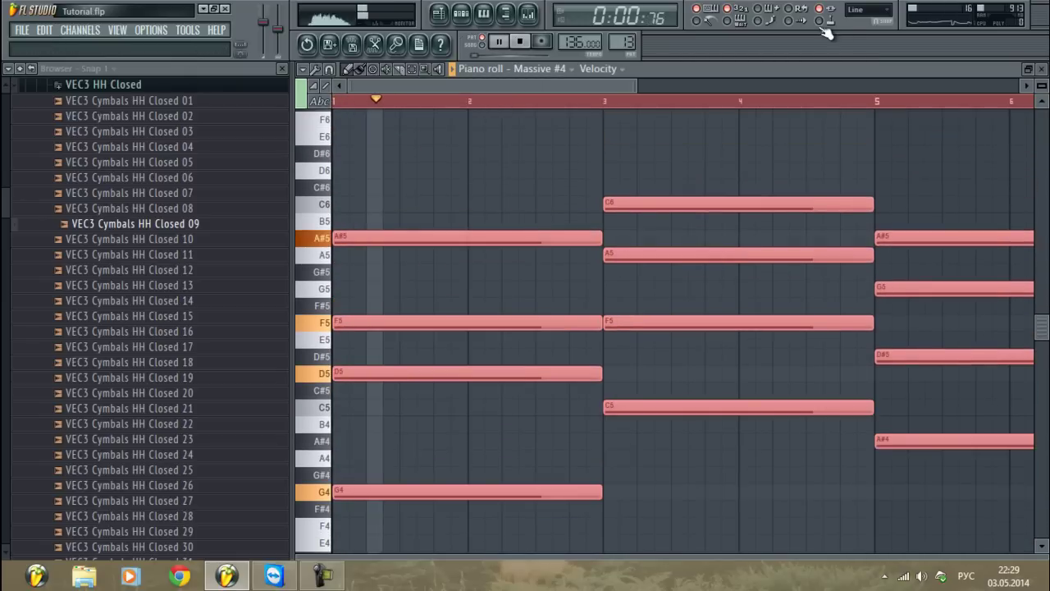
{"action": "scroll", "coordinate": [608, 101], "scroll_direction": "down", "scroll_amount": 3}
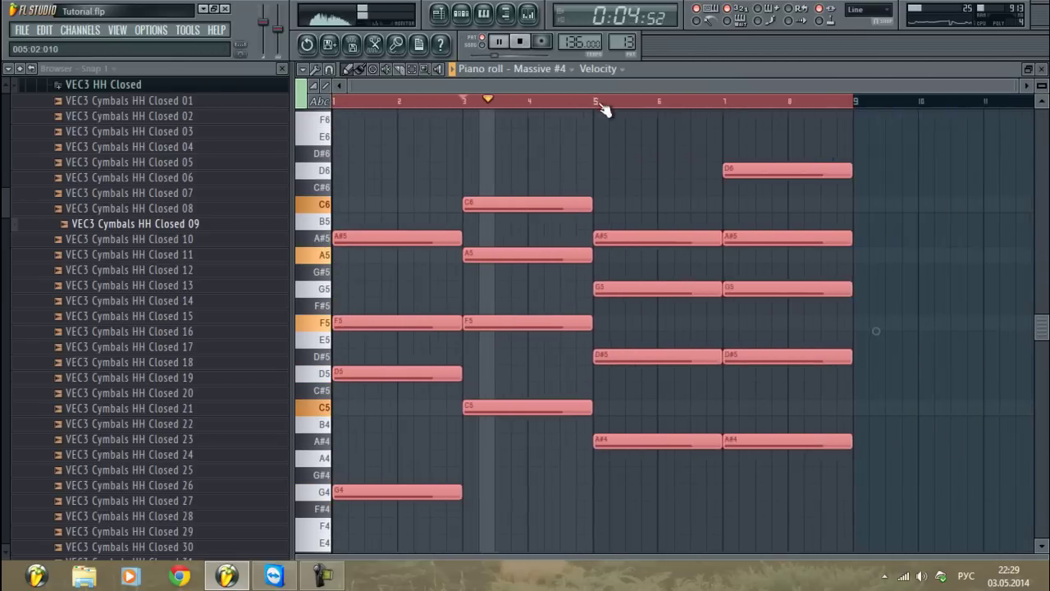
{"action": "scroll", "coordinate": [520, 162], "scroll_direction": "down", "scroll_amount": 3}
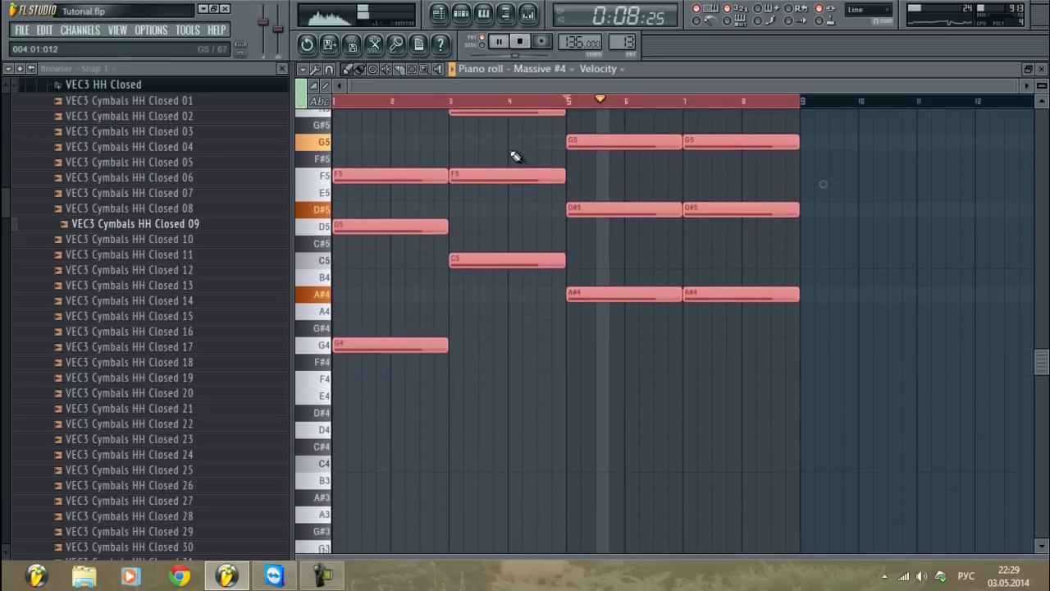
Paste the four bass notes below the chords and lower them two semitones to G3, D4, C4 and D#4
{"action": "left_click", "coordinate": [509, 157]}
{"action": "key", "text": "ctrl+v"}
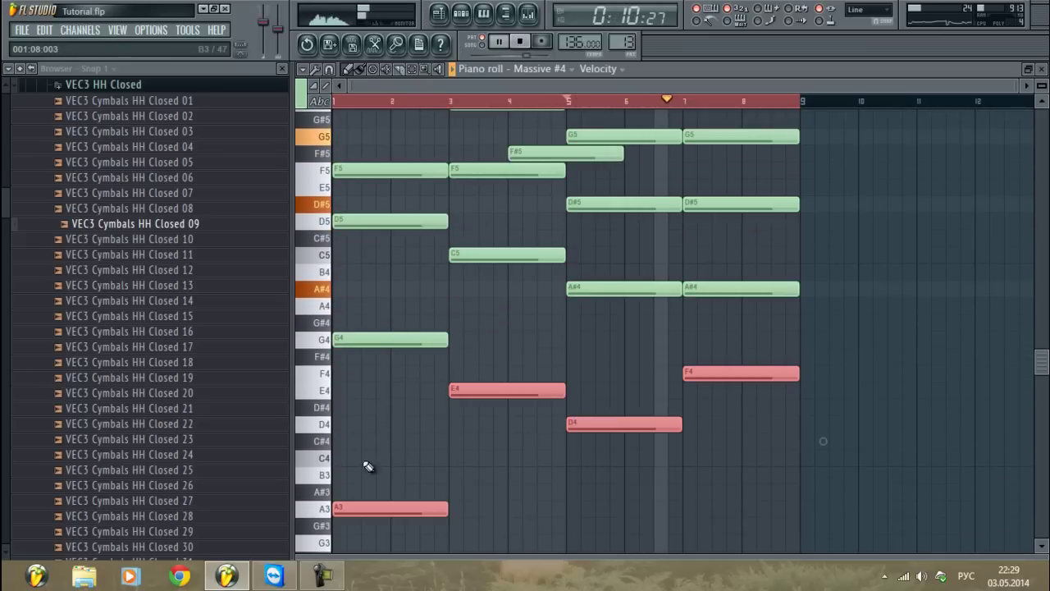
{"action": "scroll", "coordinate": [370, 447], "scroll_direction": "down", "scroll_amount": 1}
{"action": "left_click_drag", "start_coordinate": [364, 471], "coordinate": [369, 490]}
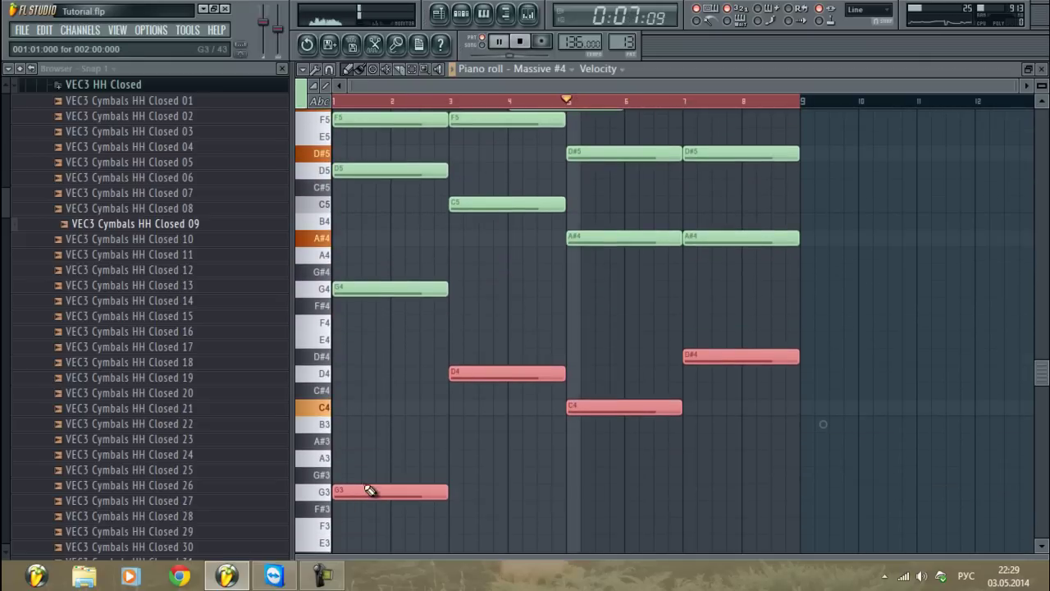
{"action": "key", "text": "space"}
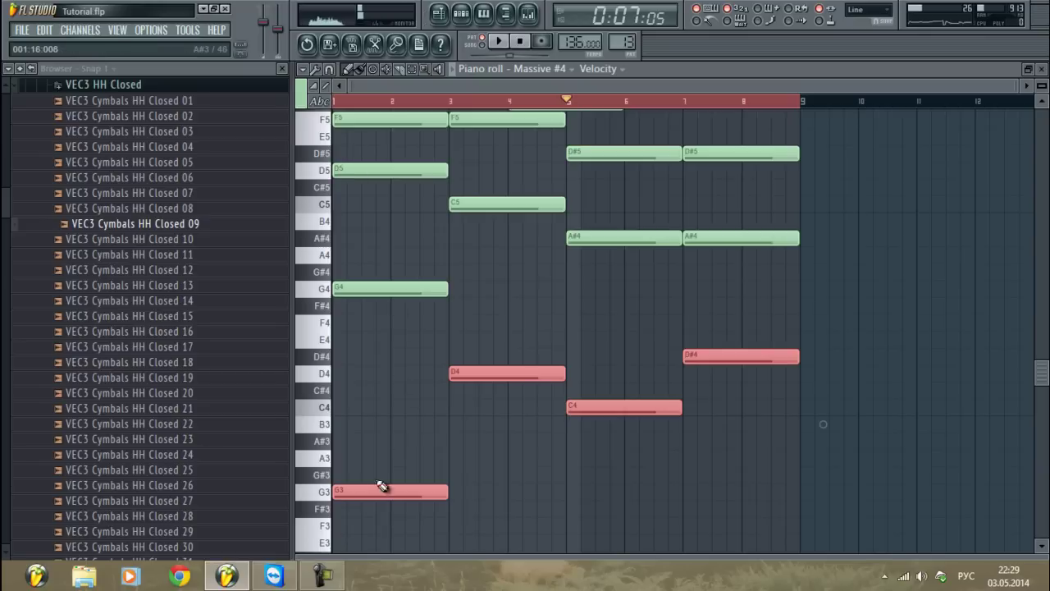
Play the Massive #4 chords and bass from bar 1 and delete the stray F#5 note at bar 4
{"action": "left_click", "coordinate": [336, 104]}
{"action": "key", "text": "space"}
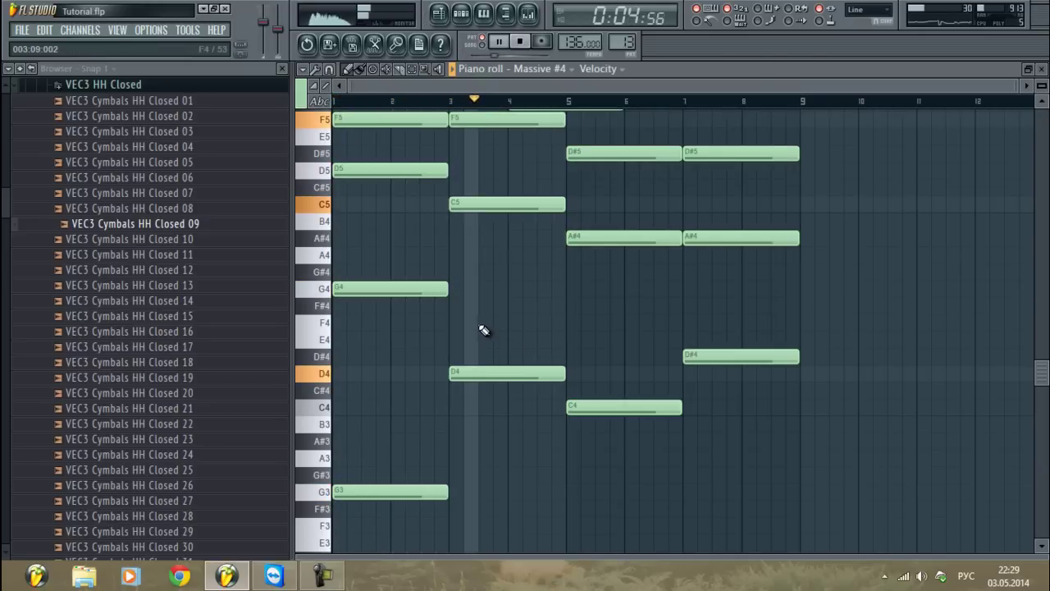
{"action": "scroll", "coordinate": [509, 340], "scroll_direction": "up", "scroll_amount": 3}
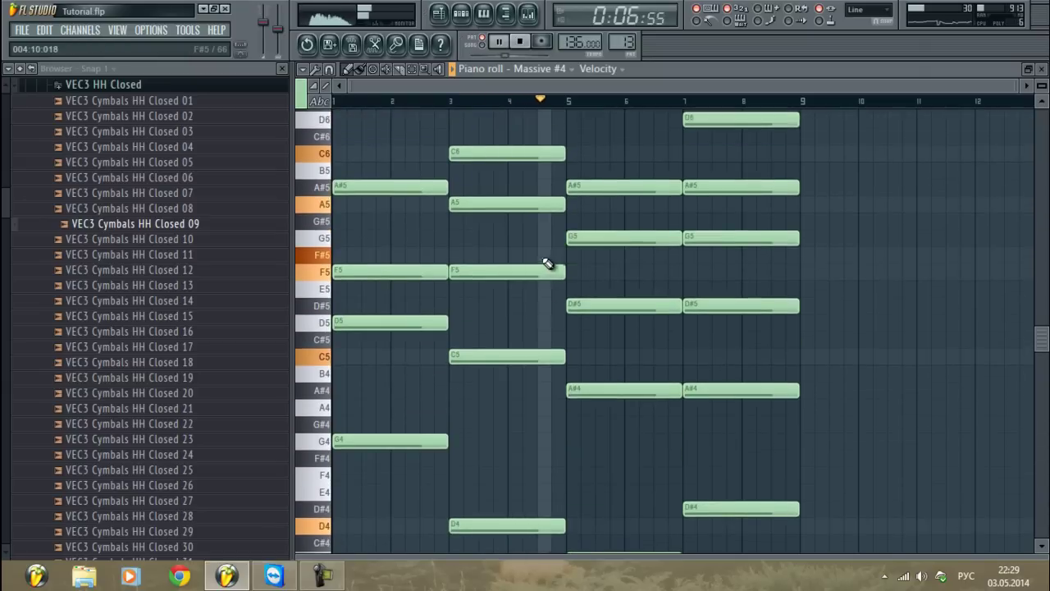
{"action": "key", "text": "space"}
{"action": "key", "text": "space"}
{"action": "key", "text": "space"}
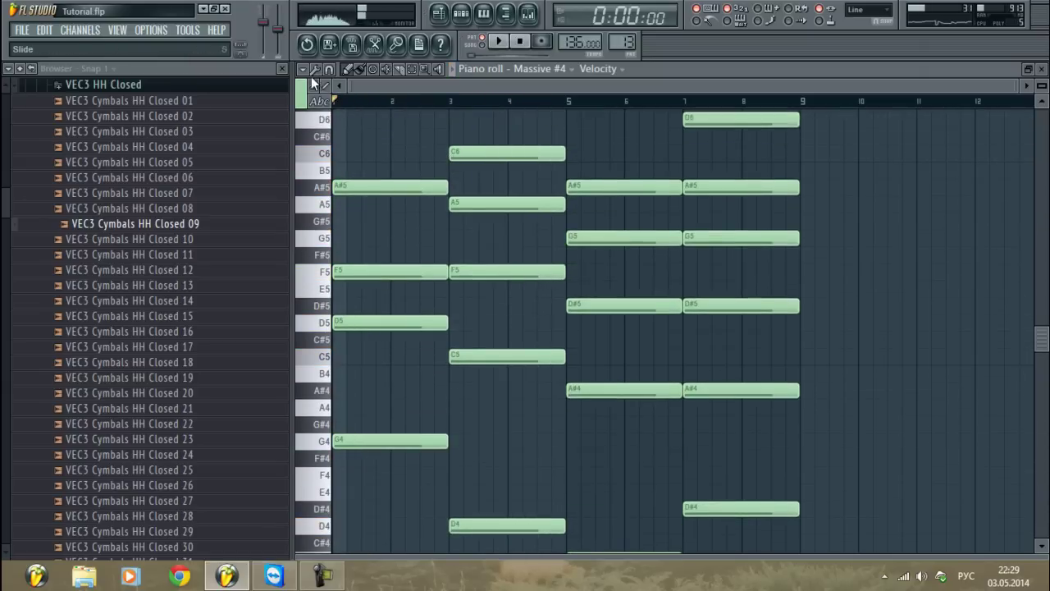
Transpose all Massive #4 notes down one semitone to start on F#3, audition them from bars 3, 5 and 7, and close the piano roll
{"action": "key", "text": "ctrl+a"}
{"action": "scroll", "coordinate": [406, 263], "scroll_direction": "down", "scroll_amount": 4}
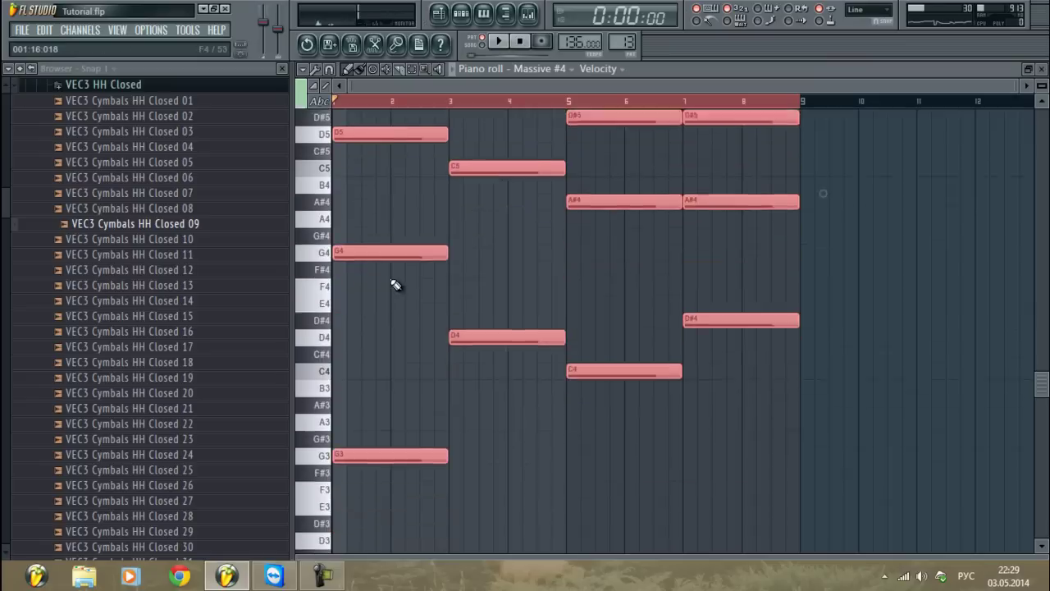
{"action": "left_click_drag", "start_coordinate": [358, 443], "coordinate": [355, 461]}
{"action": "key", "text": "space"}
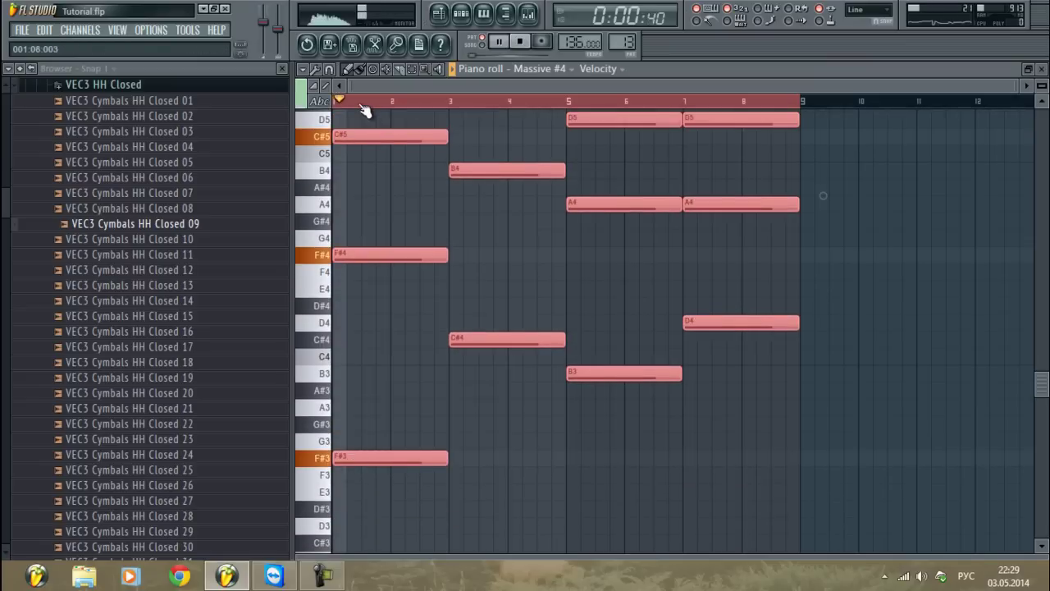
{"action": "left_click", "coordinate": [450, 101]}
{"action": "left_click", "coordinate": [568, 102]}
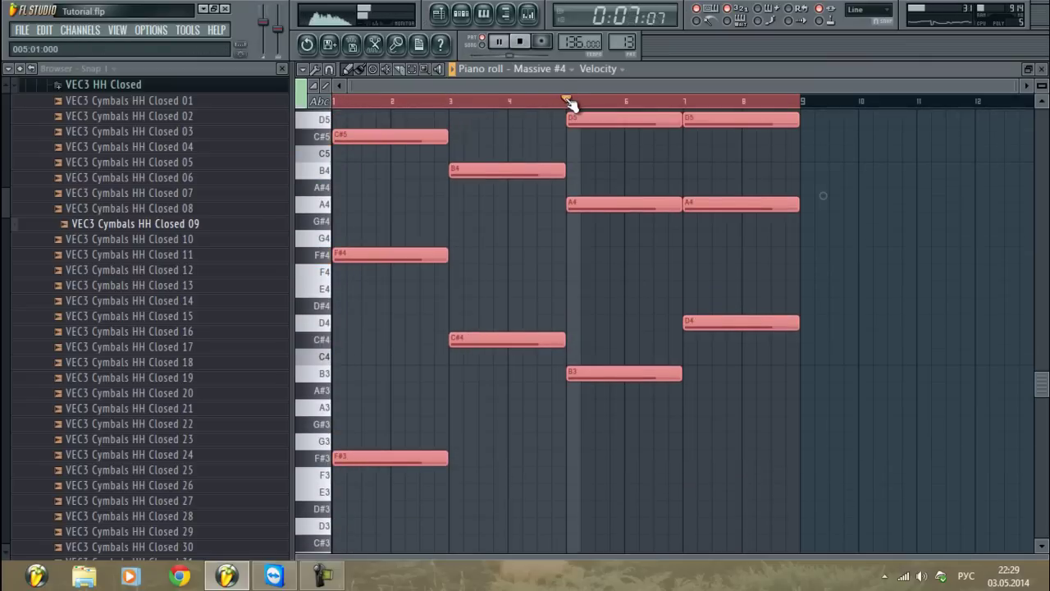
{"action": "left_click", "coordinate": [686, 104]}
{"action": "key", "text": "space"}
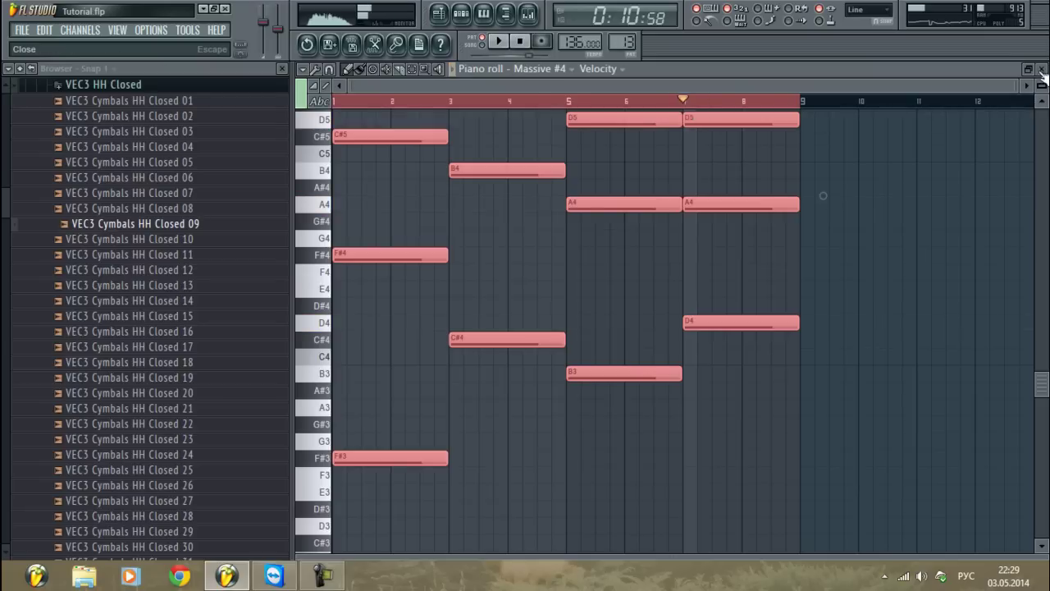
{"action": "left_click", "coordinate": [1042, 69]}
Transpose all Sylenth1 notes in pattern 2 down three semitones to start on F#3, and close the piano roll
{"action": "left_click_drag", "start_coordinate": [618, 43], "coordinate": [617, 106]}
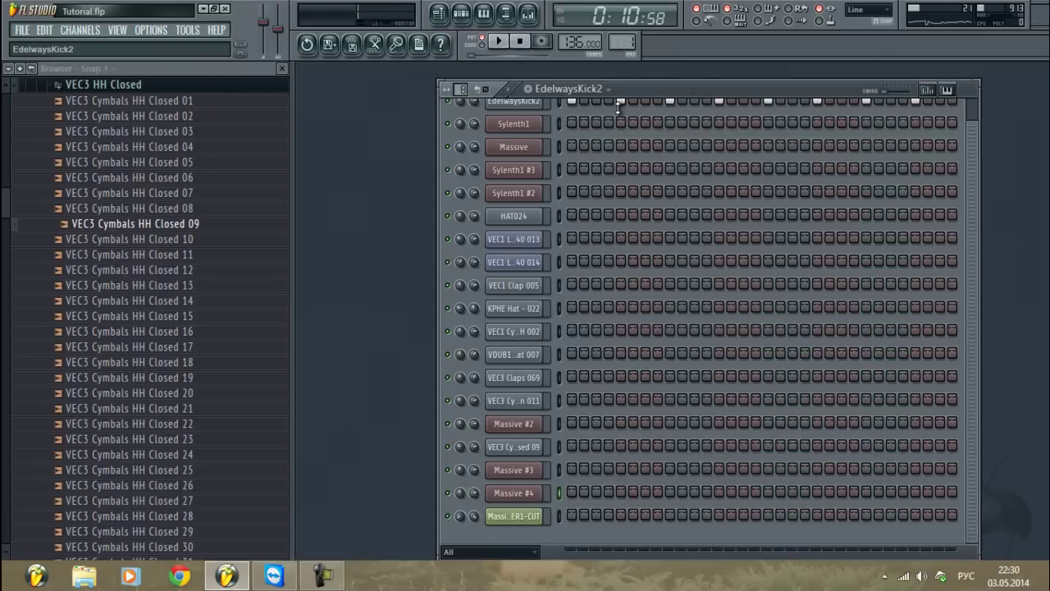
{"action": "left_click", "coordinate": [599, 127]}
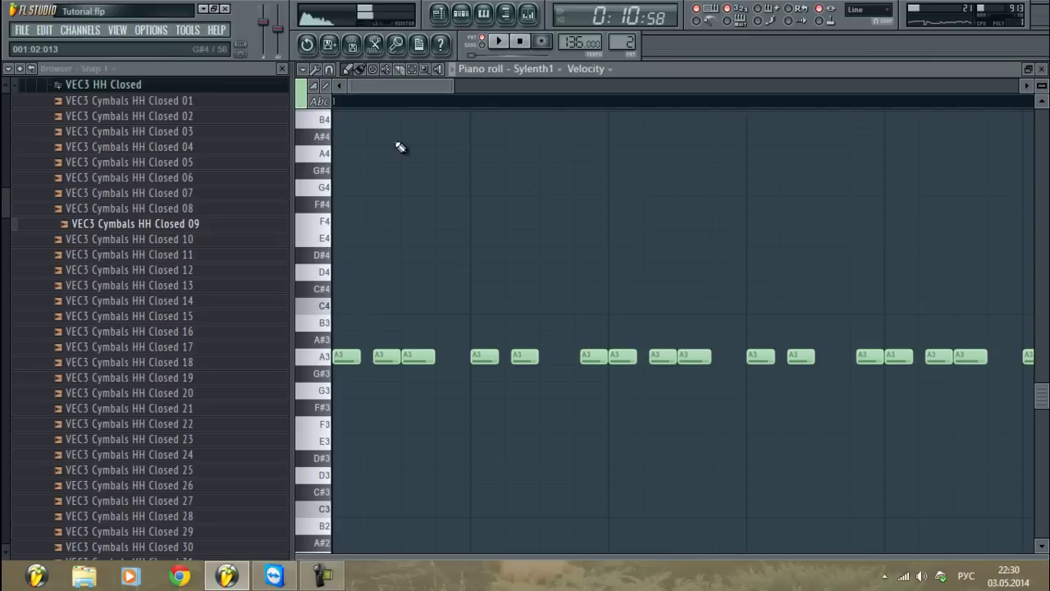
{"action": "scroll", "coordinate": [402, 113], "scroll_direction": "down", "scroll_amount": 3}
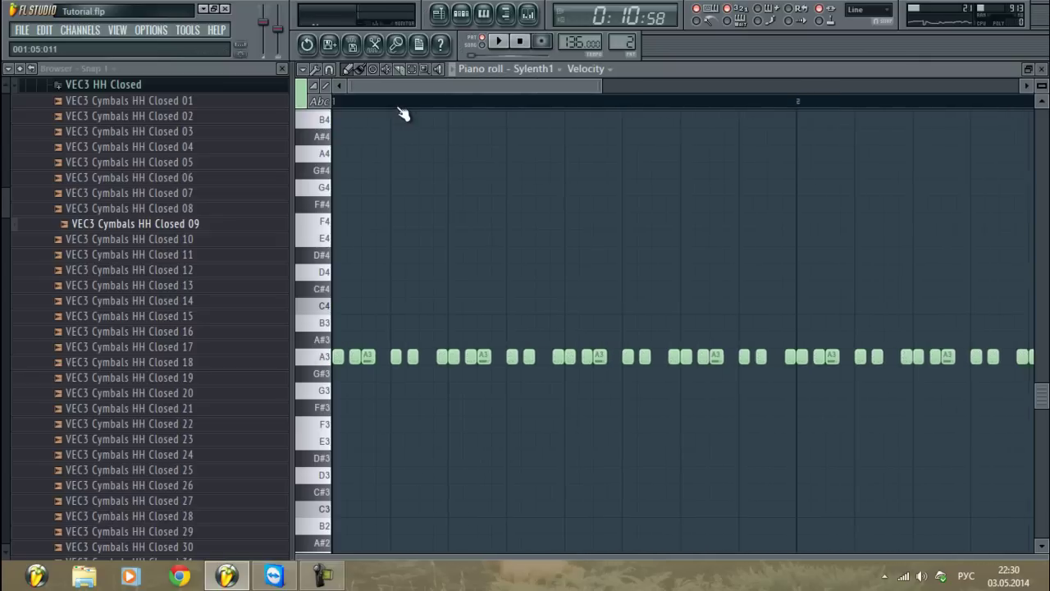
{"action": "left_click", "coordinate": [330, 409]}
{"action": "key", "text": "ctrl+a"}
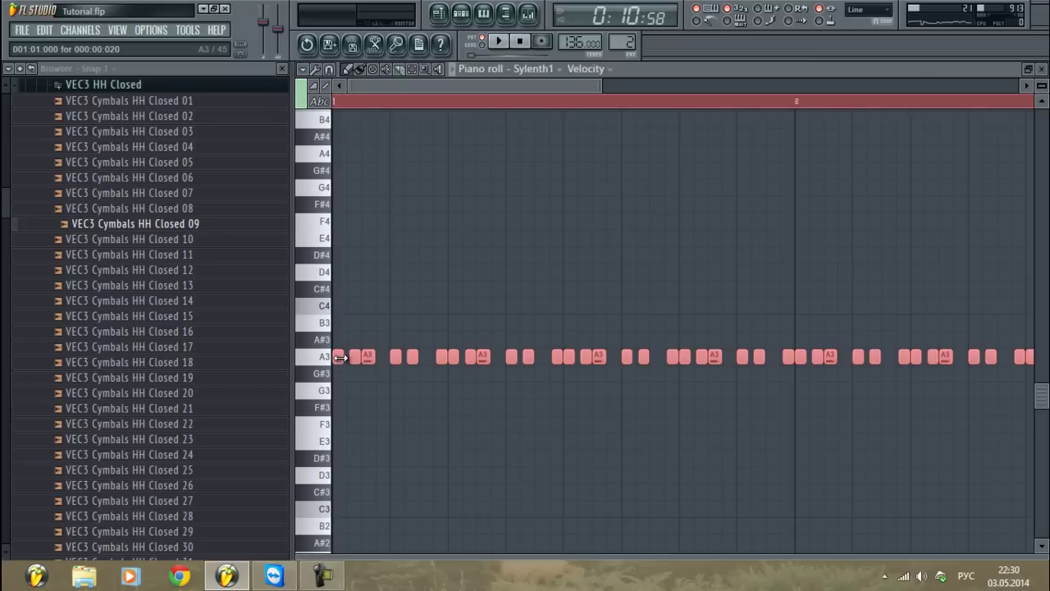
{"action": "key", "text": "shift+Down"}
{"action": "key", "text": "shift+Down"}
{"action": "key", "text": "shift+Down"}
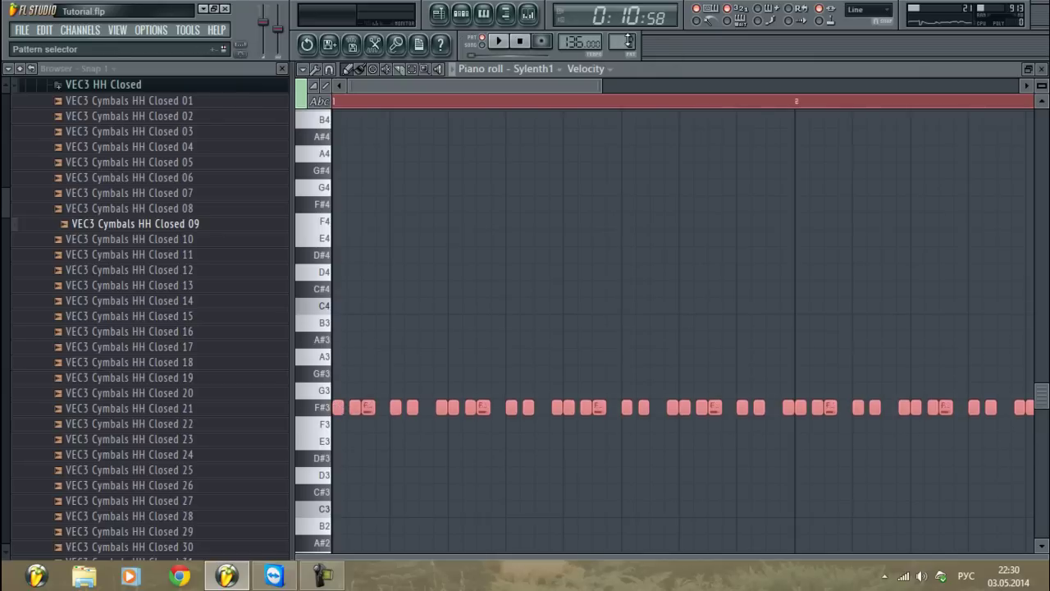
{"action": "scroll", "coordinate": [629, 41], "scroll_direction": "up", "scroll_amount": 1}
{"action": "left_click", "coordinate": [1042, 69]}
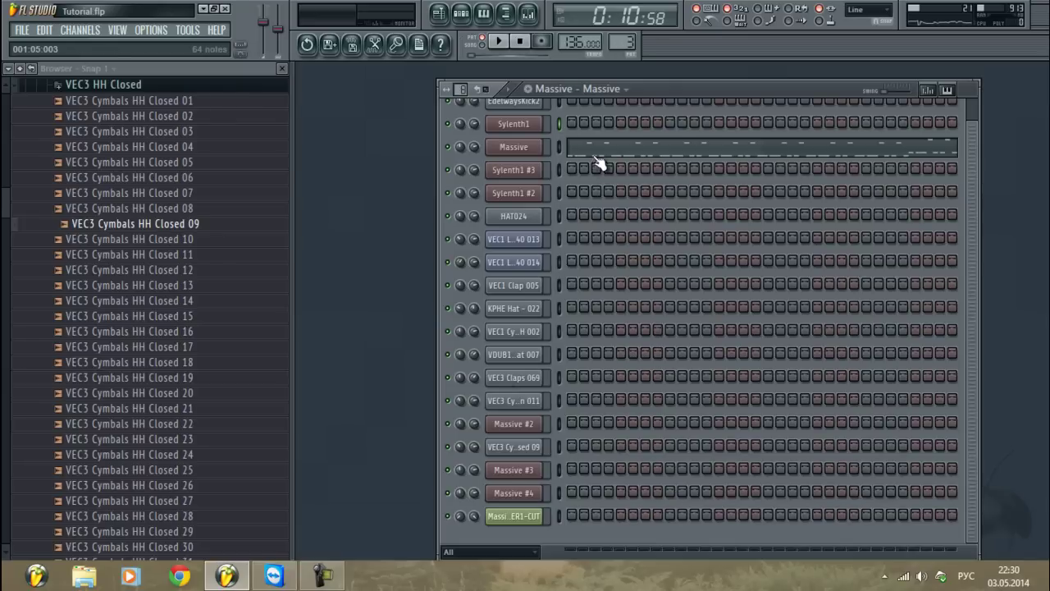
Transpose all Massive notes in pattern 3 down three semitones to start on F#3, and close the piano roll
{"action": "left_click", "coordinate": [596, 156]}
{"action": "scroll", "coordinate": [580, 105], "scroll_direction": "down", "scroll_amount": 3}
{"action": "key", "text": "ctrl+a"}
{"action": "scroll", "coordinate": [405, 318], "scroll_direction": "down", "scroll_amount": 2}
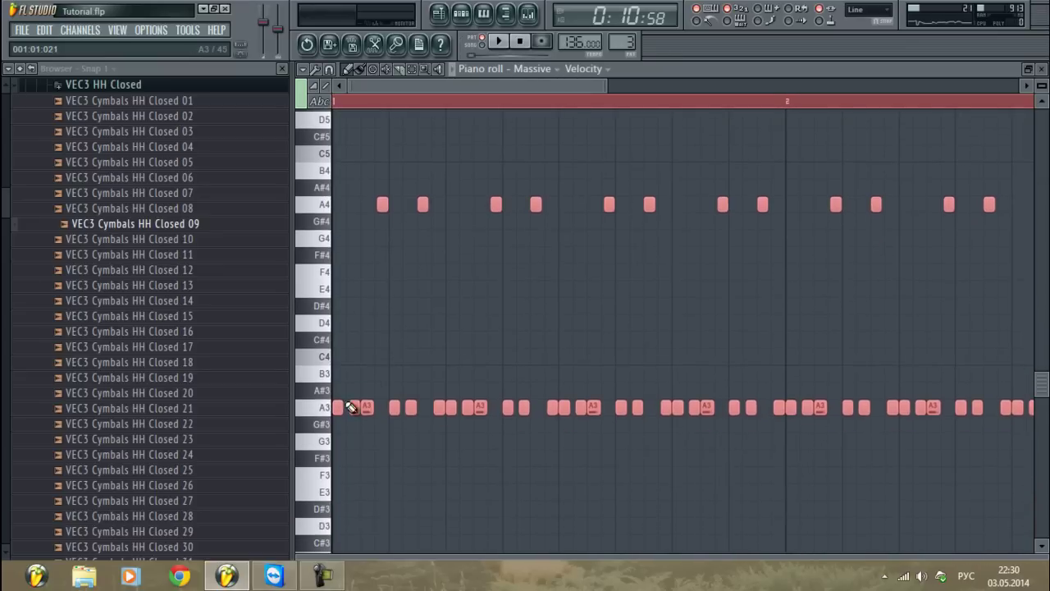
{"action": "left_click_drag", "start_coordinate": [339, 405], "coordinate": [337, 457]}
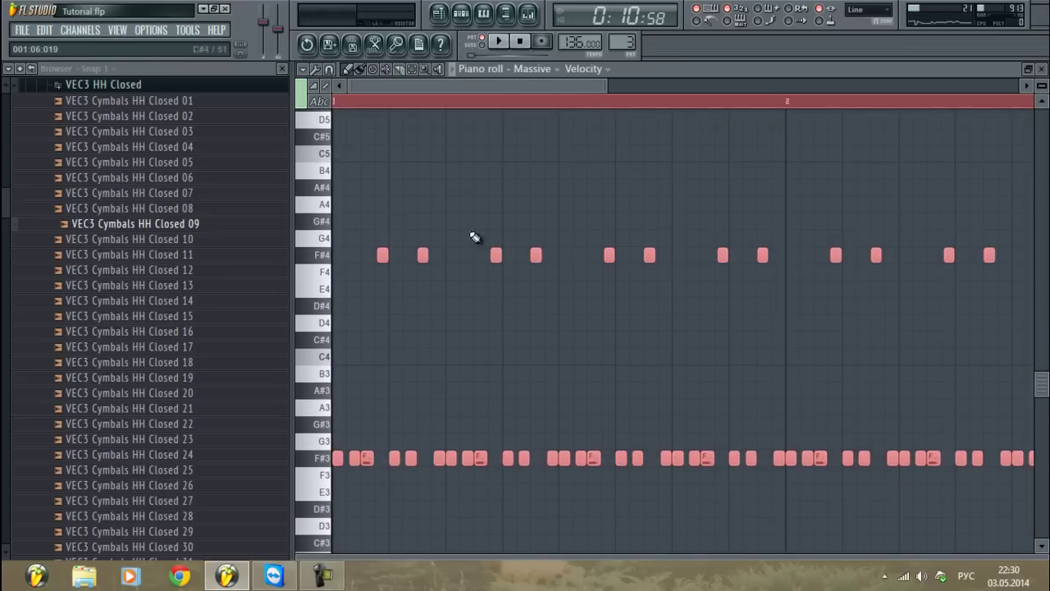
{"action": "key", "text": "Escape"}
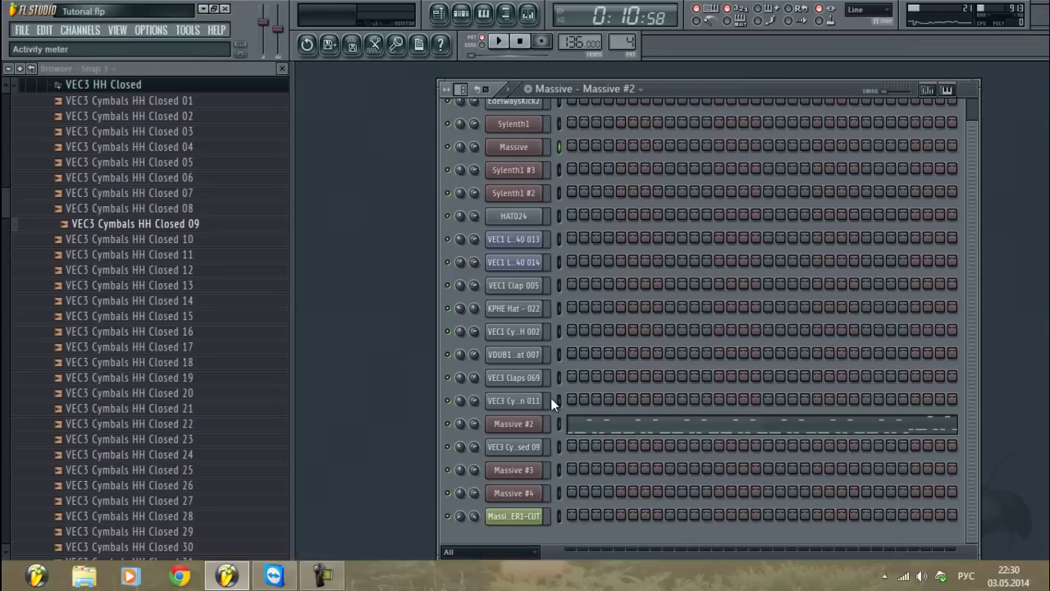
Transpose all Massive #2 notes in pattern 4 down three semitones to start on F#3, and switch to pattern 5 with the piano roll closed
{"action": "left_click", "coordinate": [592, 423]}
{"action": "scroll", "coordinate": [526, 104], "scroll_direction": "down", "scroll_amount": 2}
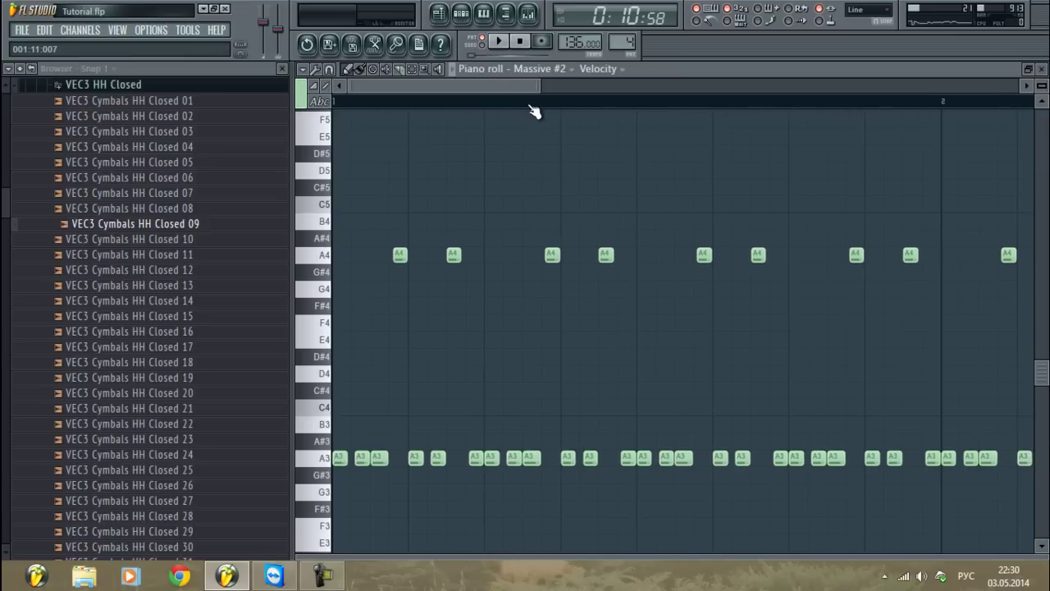
{"action": "key", "text": "ctrl+a"}
{"action": "scroll", "coordinate": [358, 319], "scroll_direction": "down", "scroll_amount": 3}
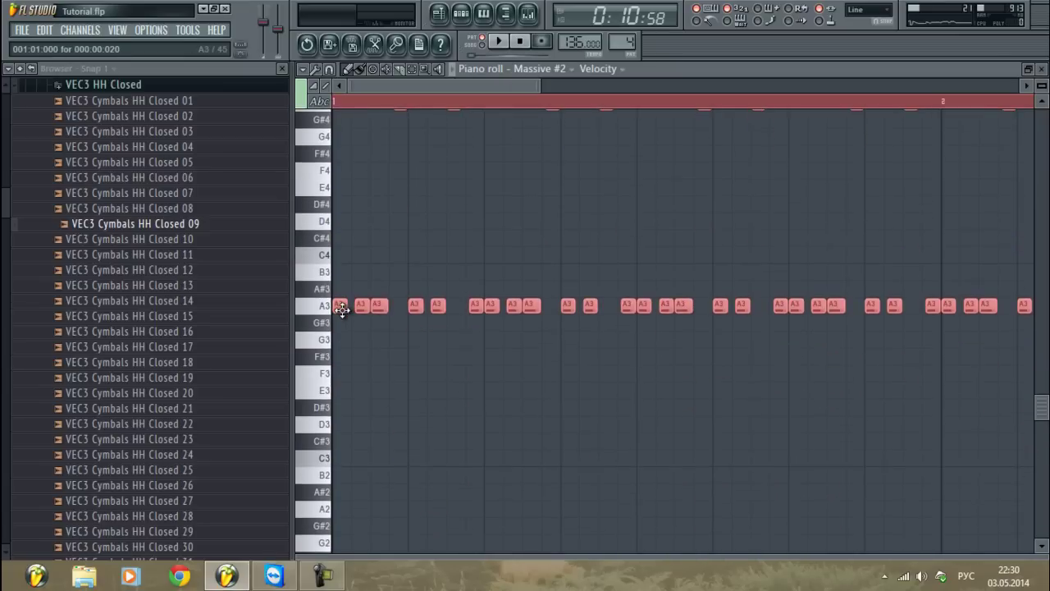
{"action": "left_click_drag", "start_coordinate": [341, 308], "coordinate": [339, 364]}
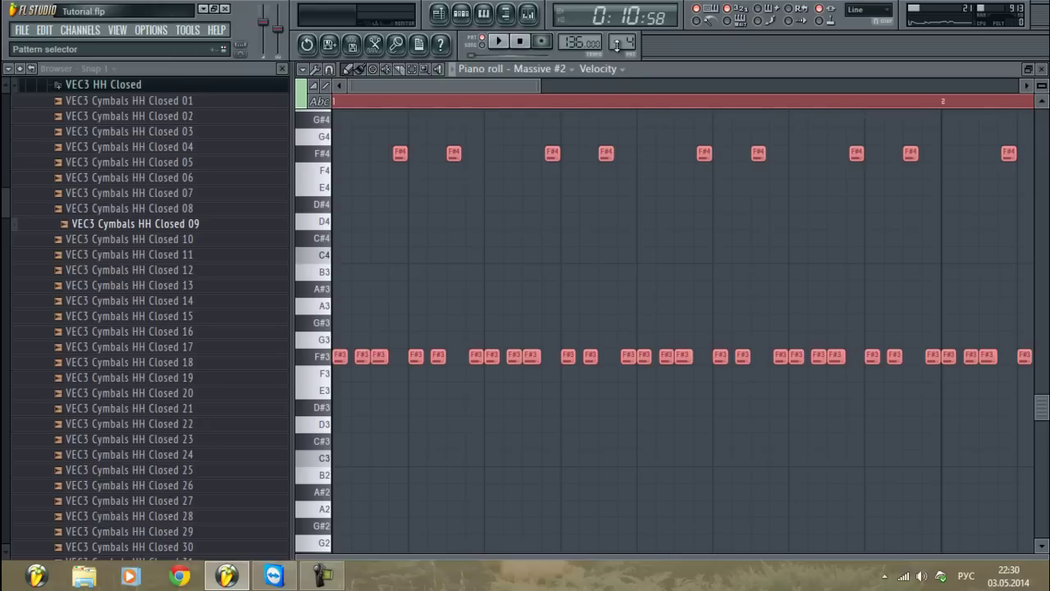
{"action": "left_click_drag", "start_coordinate": [617, 46], "coordinate": [617, 40]}
{"action": "left_click", "coordinate": [1043, 70]}
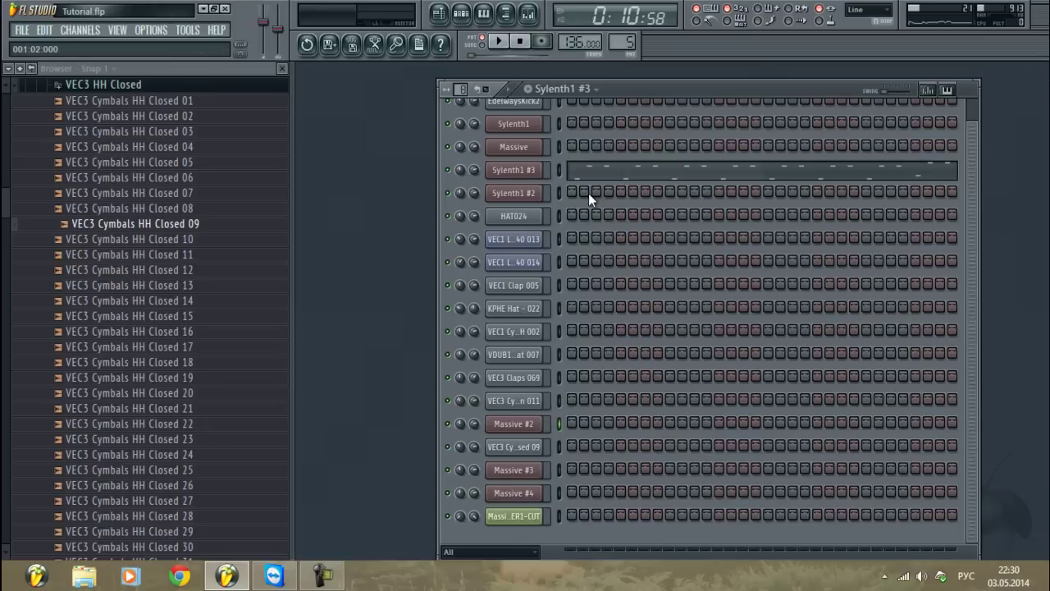
Transpose all Sylenth1 #3 notes in pattern 5 down three semitones to start on F#3, and play the pattern
{"action": "left_click", "coordinate": [603, 171]}
{"action": "scroll", "coordinate": [556, 101], "scroll_direction": "down", "scroll_amount": 4}
{"action": "key", "text": "ctrl+a"}
{"action": "scroll", "coordinate": [375, 333], "scroll_direction": "down", "scroll_amount": 1}
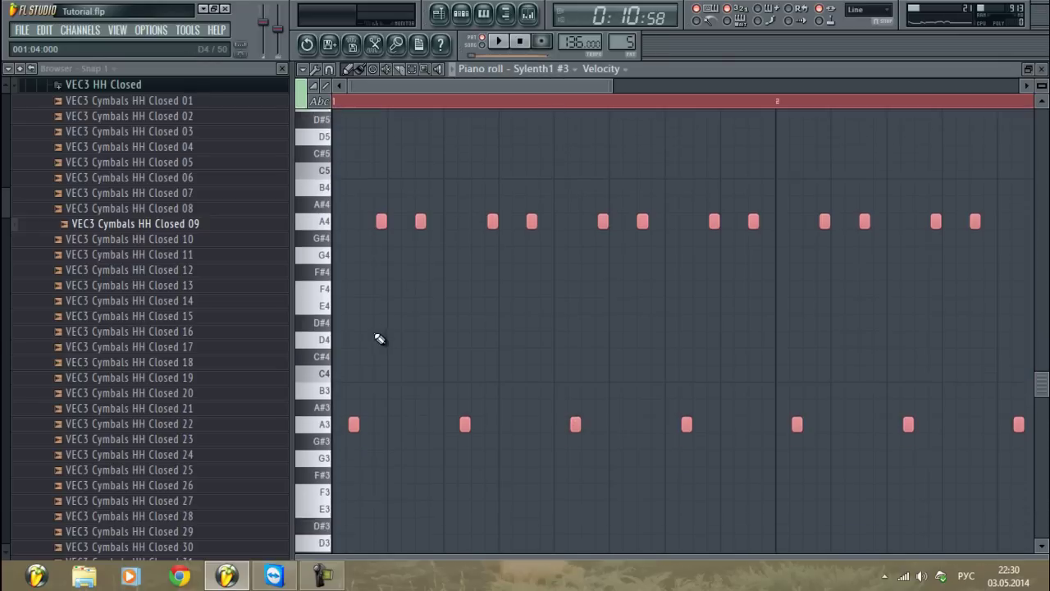
{"action": "scroll", "coordinate": [379, 339], "scroll_direction": "down", "scroll_amount": 1}
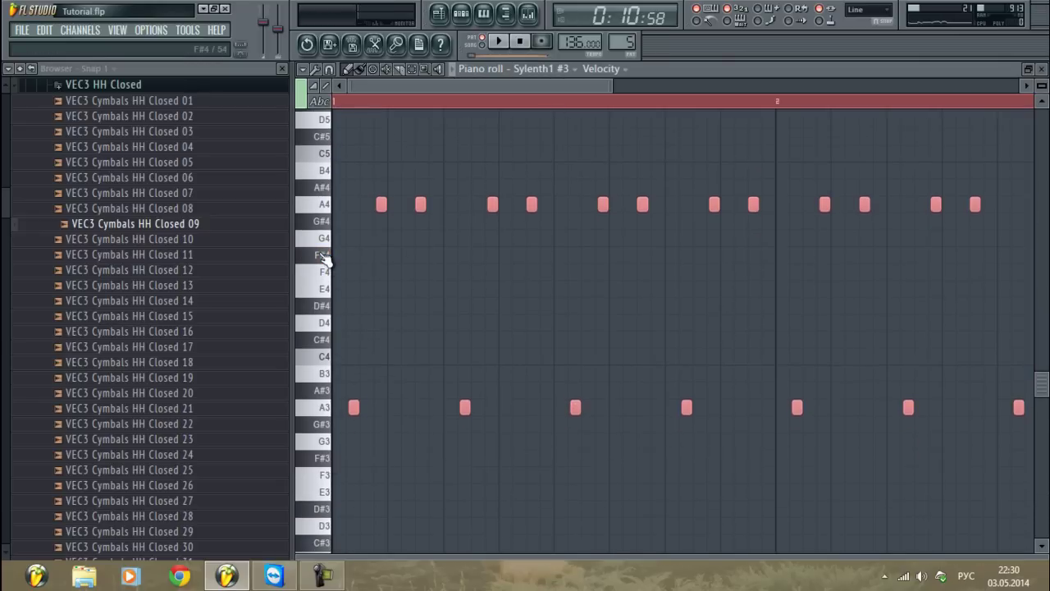
{"action": "scroll", "coordinate": [323, 258], "scroll_direction": "up", "scroll_amount": 3}
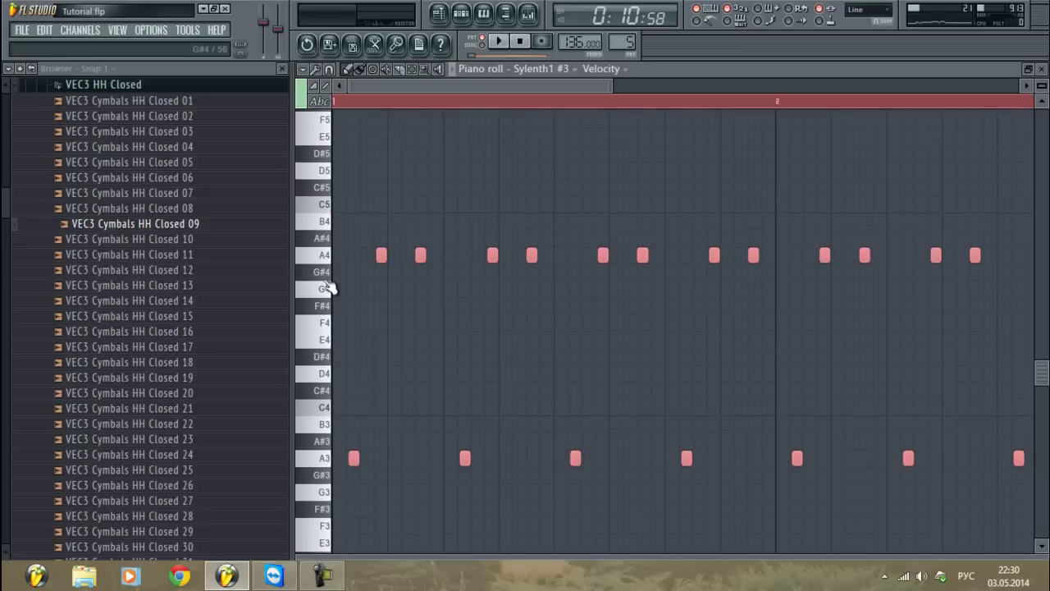
{"action": "left_click_drag", "start_coordinate": [355, 457], "coordinate": [352, 506]}
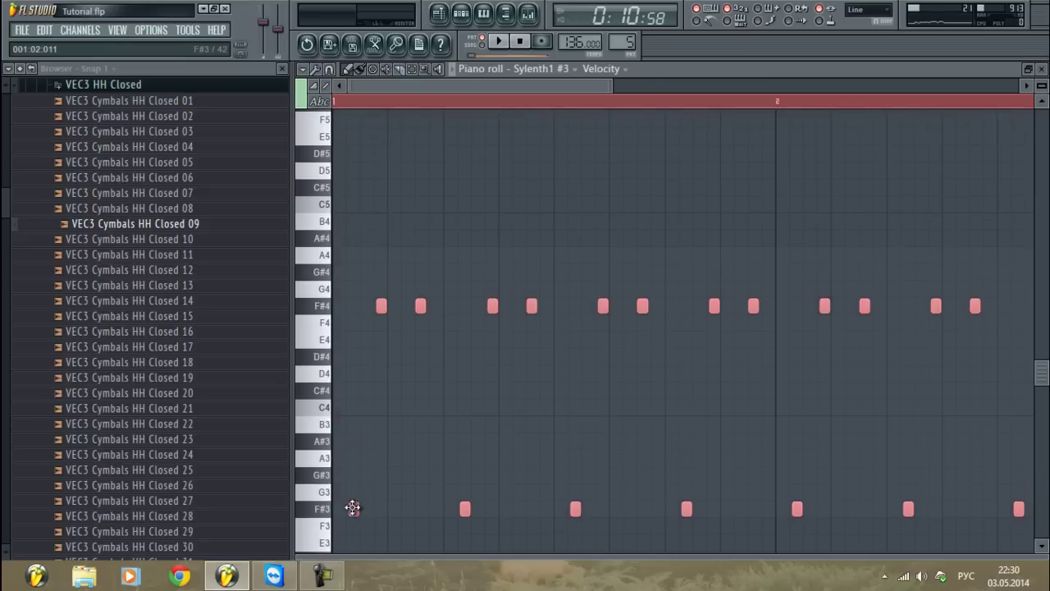
{"action": "key", "text": "space"}
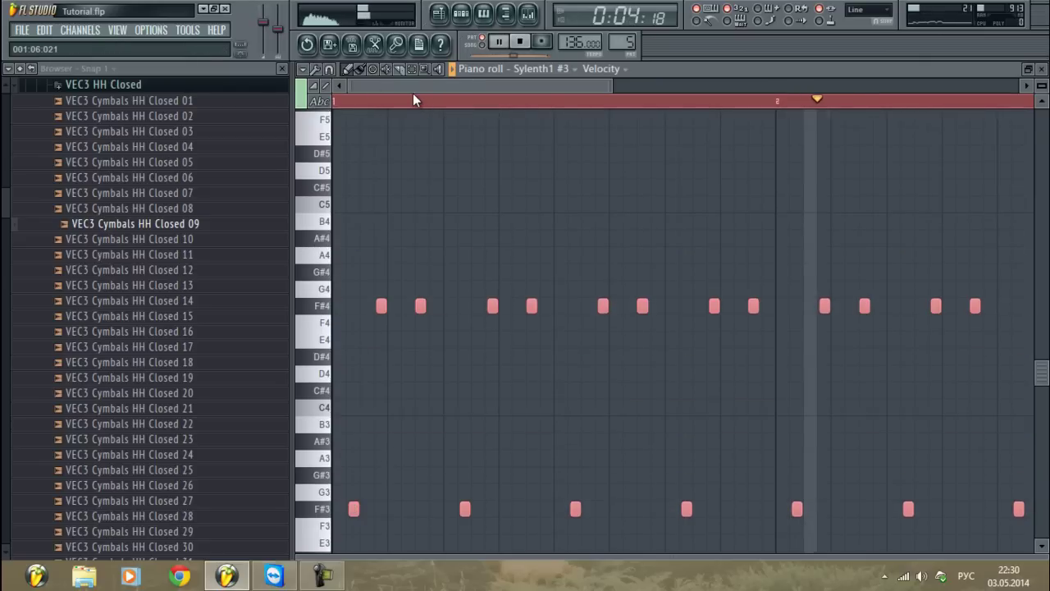
{"action": "scroll", "coordinate": [432, 107], "scroll_direction": "down", "scroll_amount": 2}
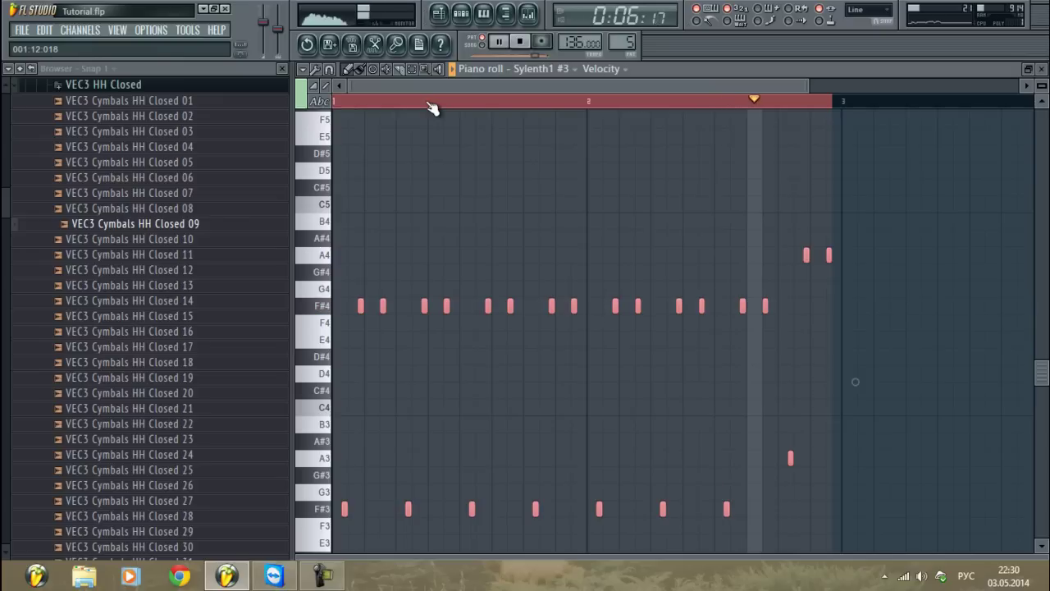
Raise the low F#3 and A3 notes of Sylenth1 #3 in pattern 5 by one octave, play the result and close the piano roll
{"action": "left_click", "coordinate": [339, 101]}
{"action": "key", "text": "space"}
{"action": "scroll", "coordinate": [336, 174], "scroll_direction": "up", "scroll_amount": 3}
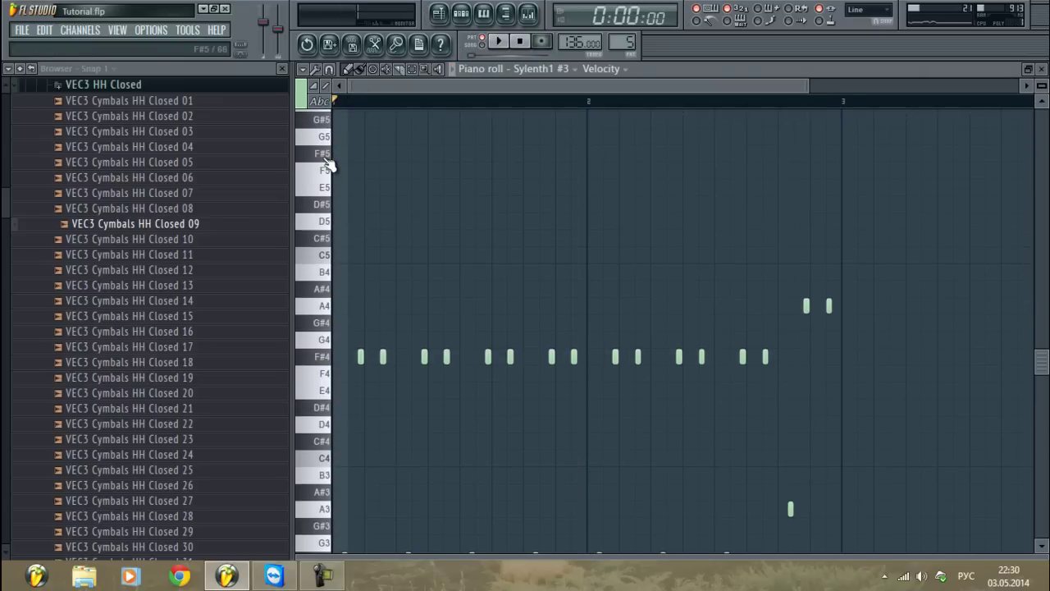
{"action": "scroll", "coordinate": [330, 168], "scroll_direction": "down", "scroll_amount": 4}
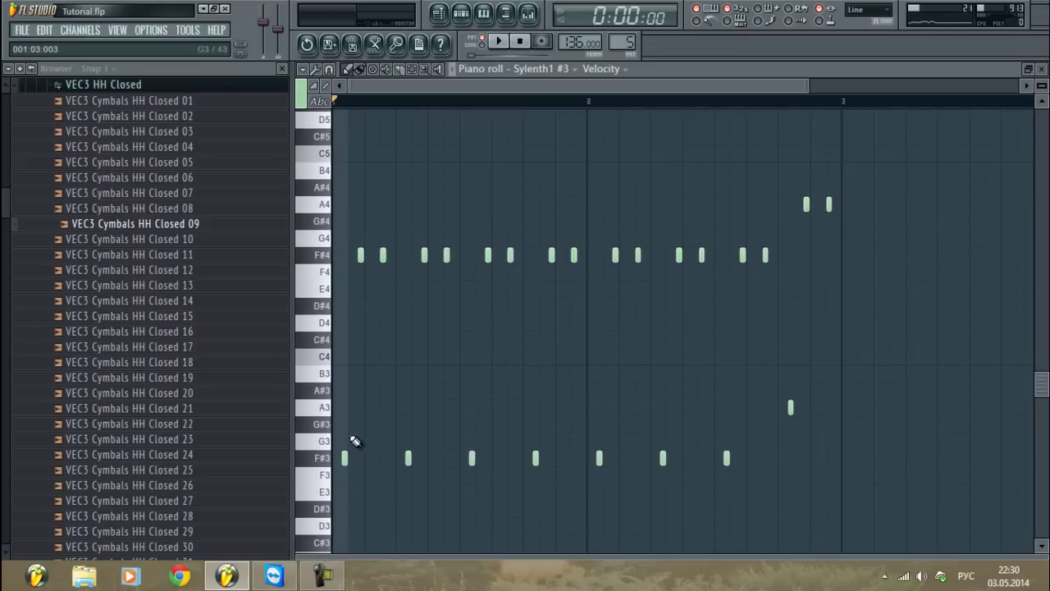
{"action": "left_click_drag", "start_coordinate": [338, 435], "coordinate": [776, 491]}
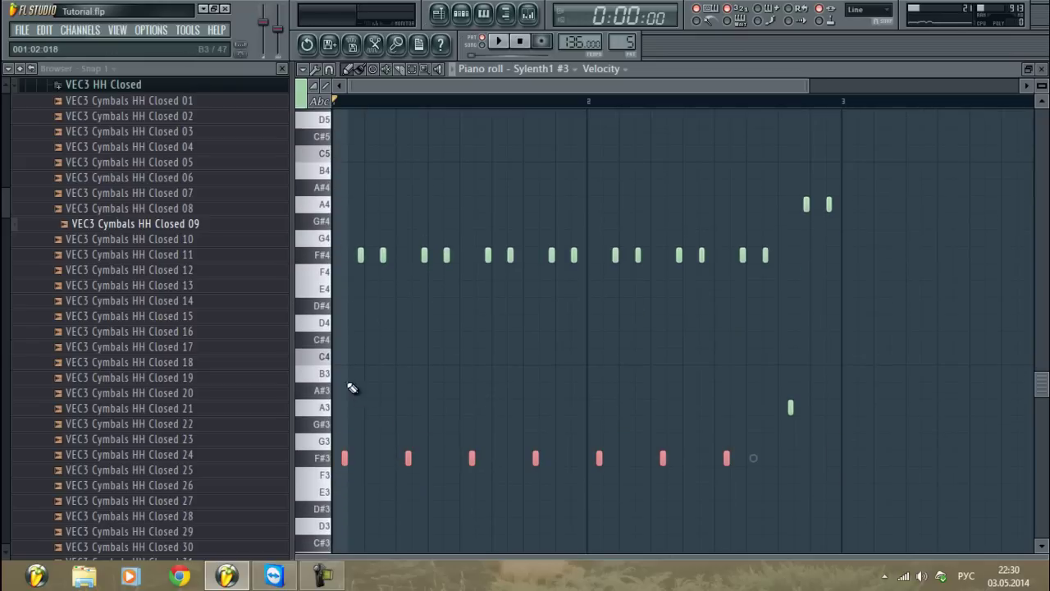
{"action": "left_click_drag", "start_coordinate": [348, 384], "coordinate": [857, 526]}
{"action": "key", "text": "ctrl+Up"}
{"action": "scroll", "coordinate": [857, 526], "scroll_direction": "up", "scroll_amount": 4}
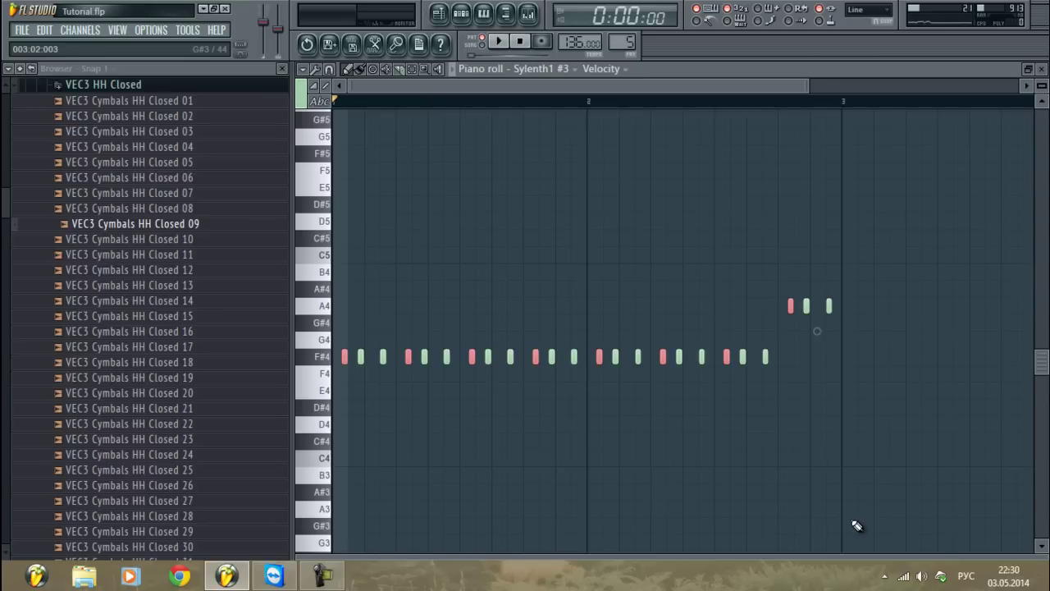
{"action": "key", "text": "space"}
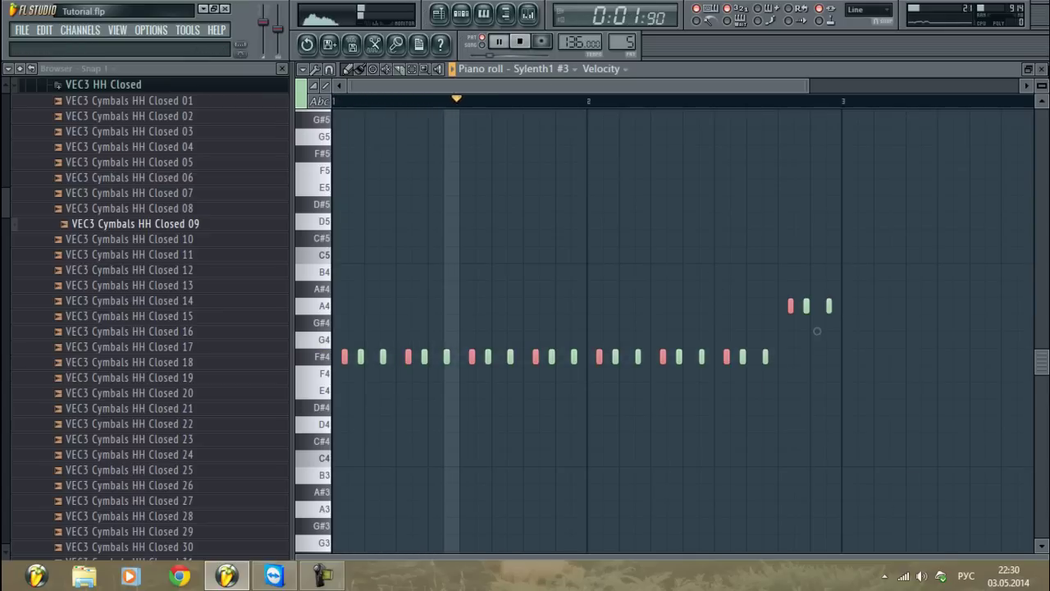
{"action": "left_click", "coordinate": [1041, 69]}
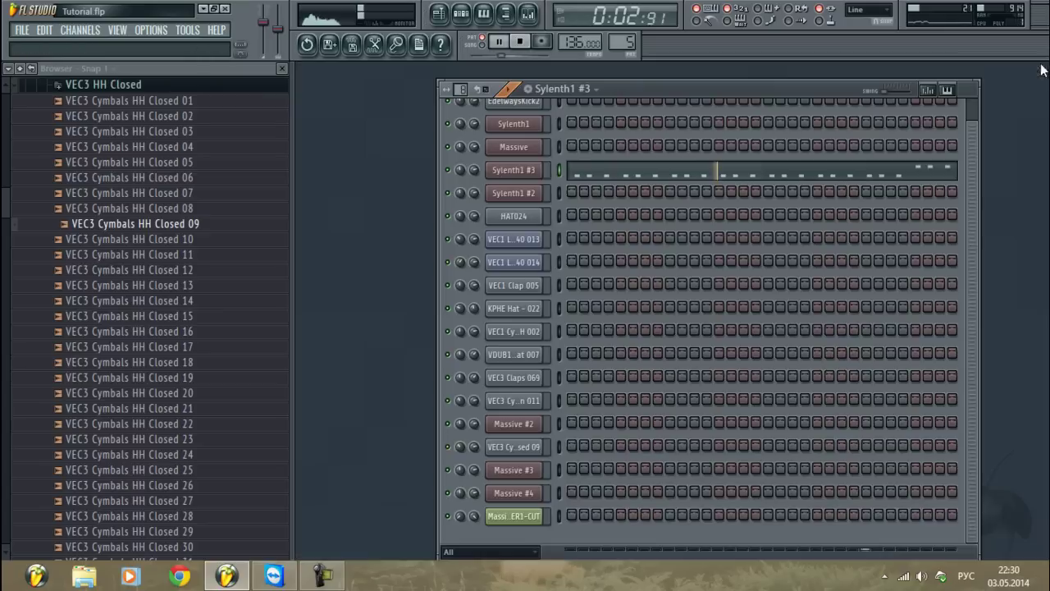
Stop playback with the playlist closed and switch to pattern 10, which holds the Sylenth1 #2 notes
{"action": "left_click", "coordinate": [439, 13]}
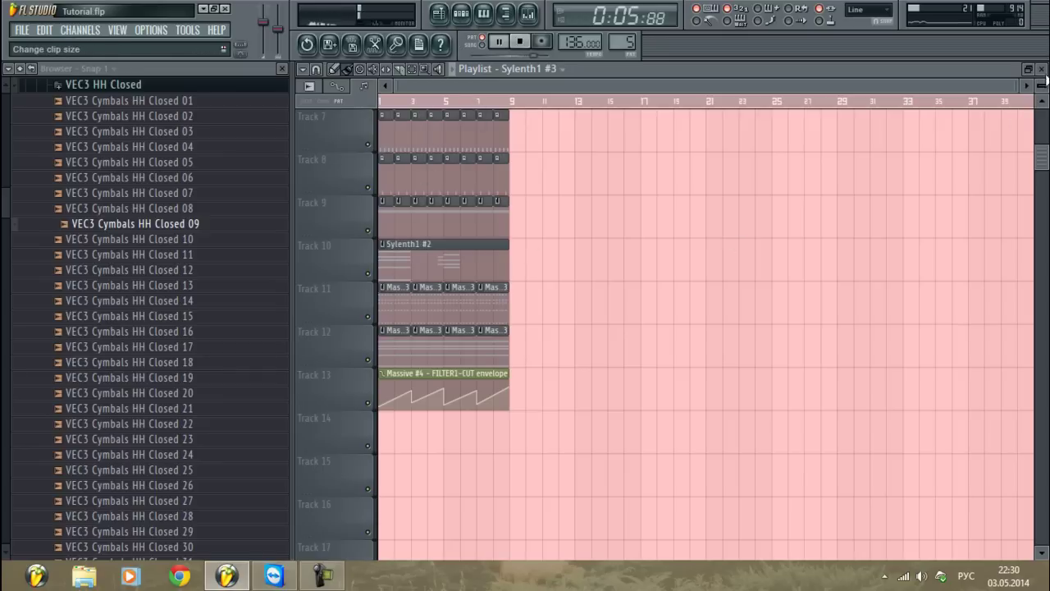
{"action": "left_click", "coordinate": [1042, 69]}
{"action": "key", "text": "space"}
{"action": "scroll", "coordinate": [628, 41], "scroll_direction": "up", "scroll_amount": 6}
{"action": "key", "text": "space"}
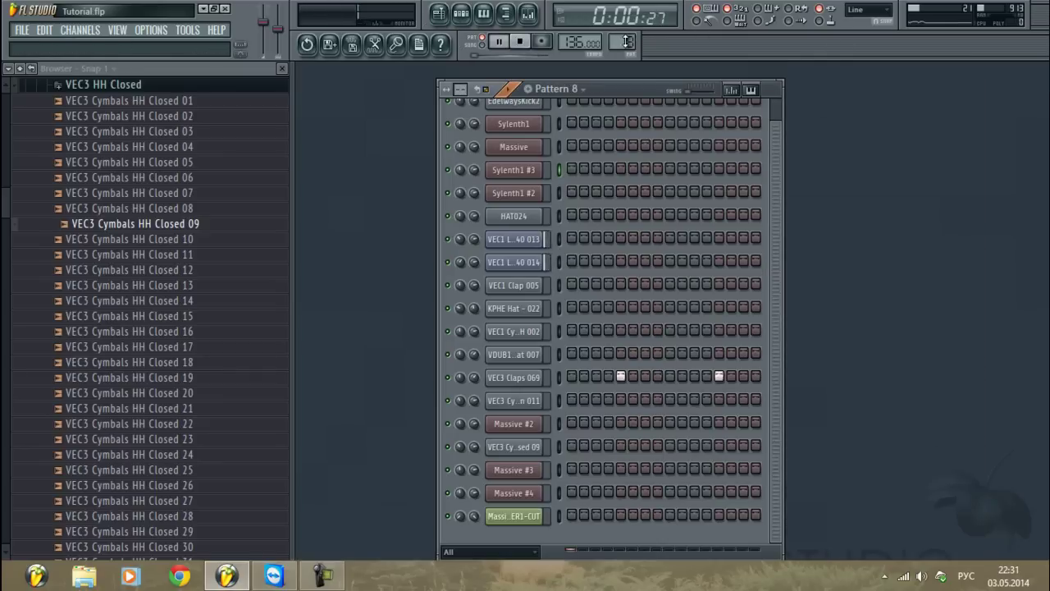
{"action": "scroll", "coordinate": [626, 41], "scroll_direction": "up", "scroll_amount": 2}
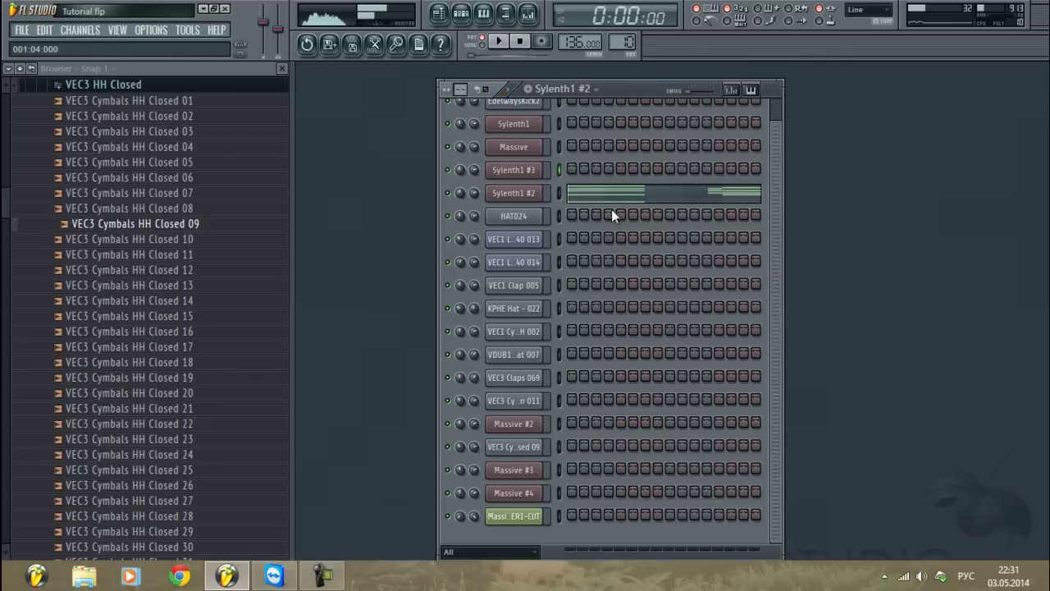
Transpose all Sylenth1 #2 notes in pattern 10 down three semitones so the lowest note is F#3
{"action": "left_click", "coordinate": [613, 197]}
{"action": "scroll", "coordinate": [587, 112], "scroll_direction": "down", "scroll_amount": 4}
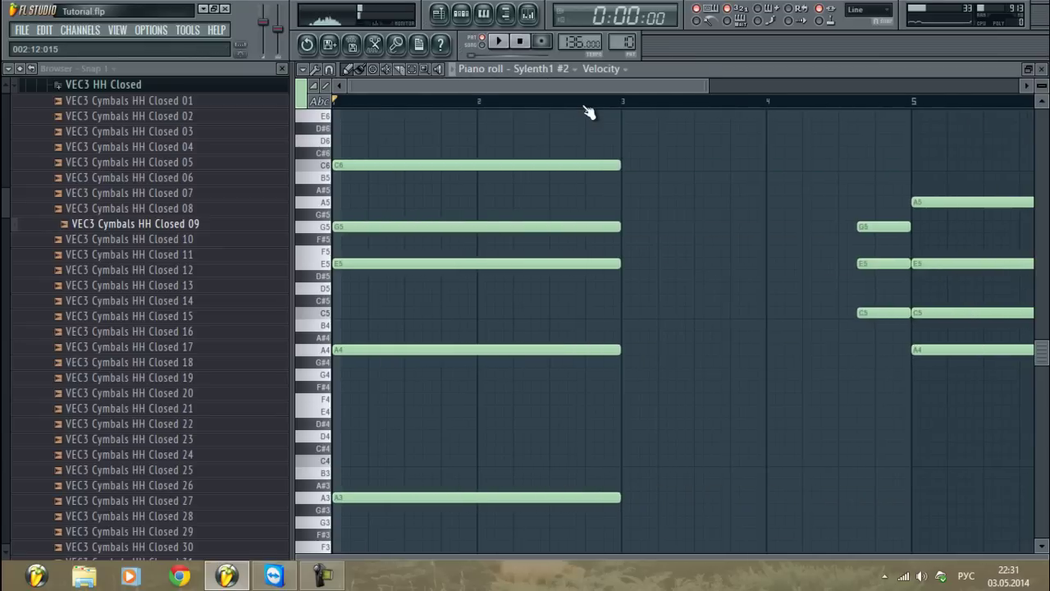
{"action": "key", "text": "ctrl+a"}
{"action": "scroll", "coordinate": [422, 247], "scroll_direction": "down", "scroll_amount": 1}
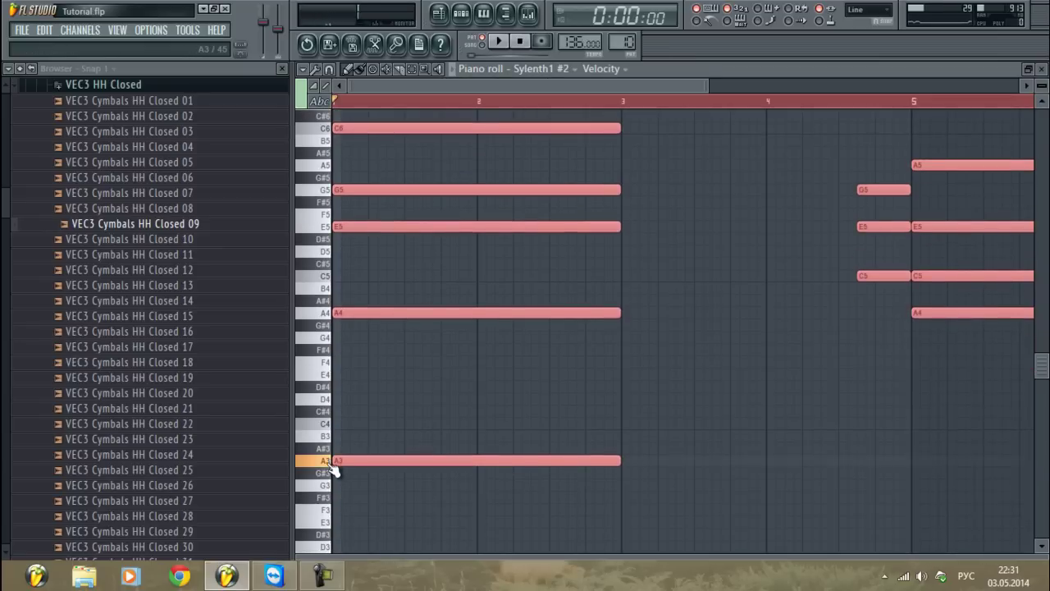
{"action": "left_click_drag", "start_coordinate": [341, 465], "coordinate": [337, 498]}
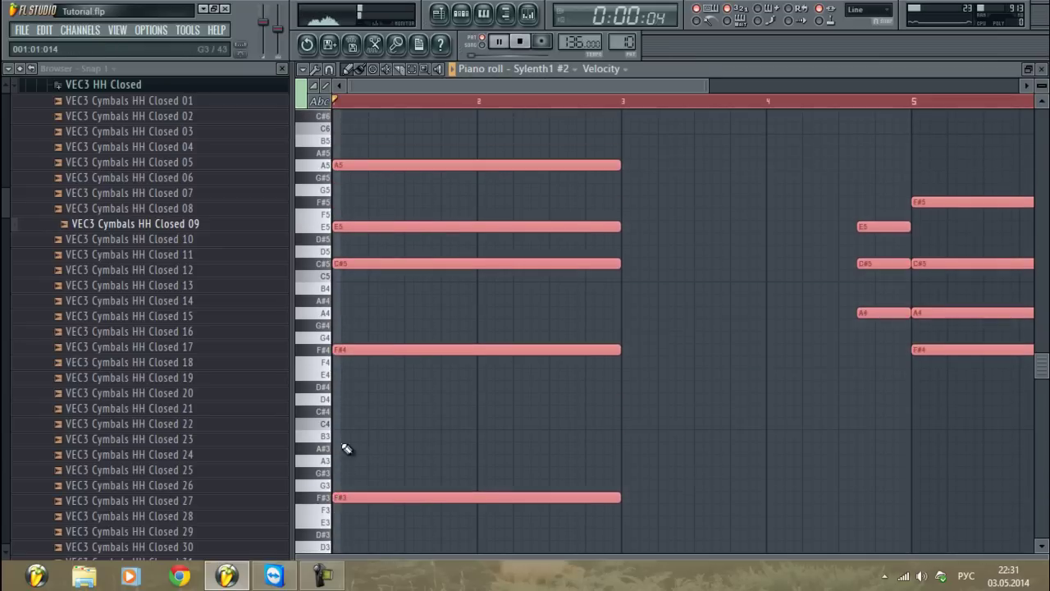
Play the Sylenth1 #2 chords, including the ones just before bar 5, deselect the notes and close the piano roll
{"action": "scroll", "coordinate": [391, 104], "scroll_direction": "down", "scroll_amount": 2}
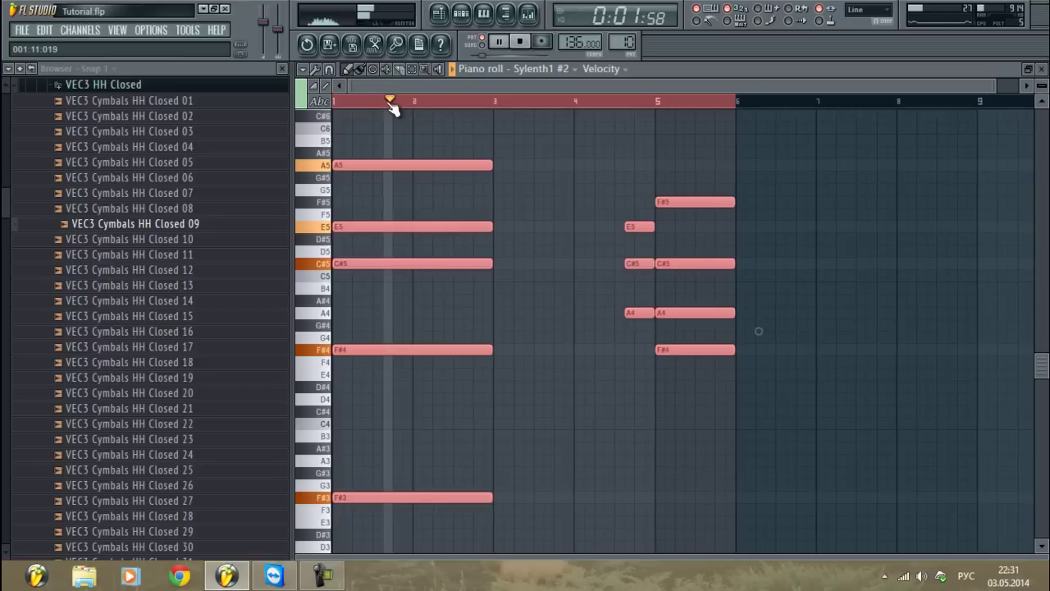
{"action": "left_click", "coordinate": [629, 101]}
{"action": "key", "text": "space"}
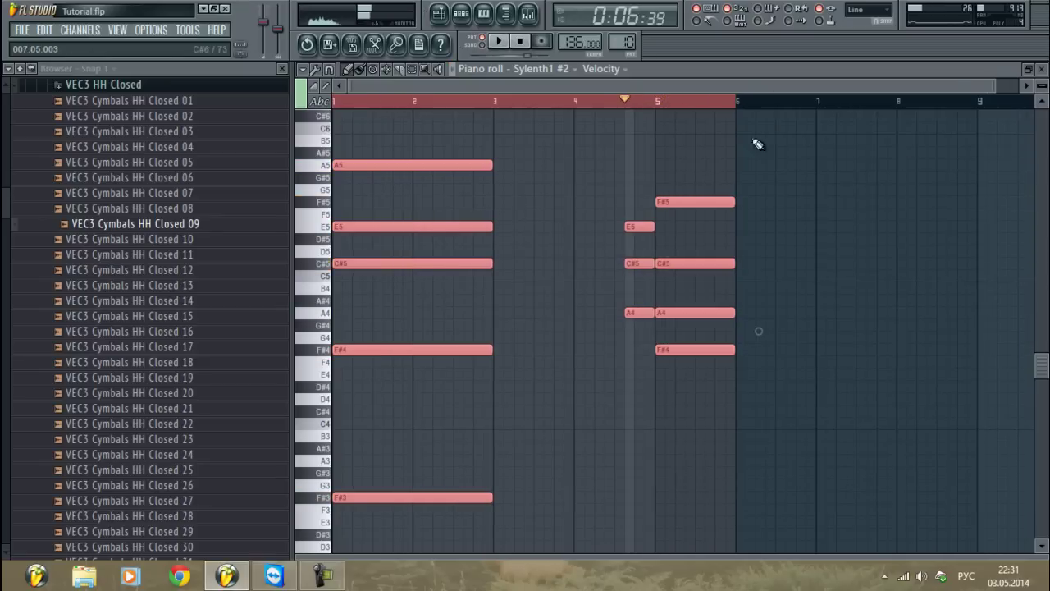
{"action": "key", "text": "ctrl+d"}
{"action": "key", "text": "space"}
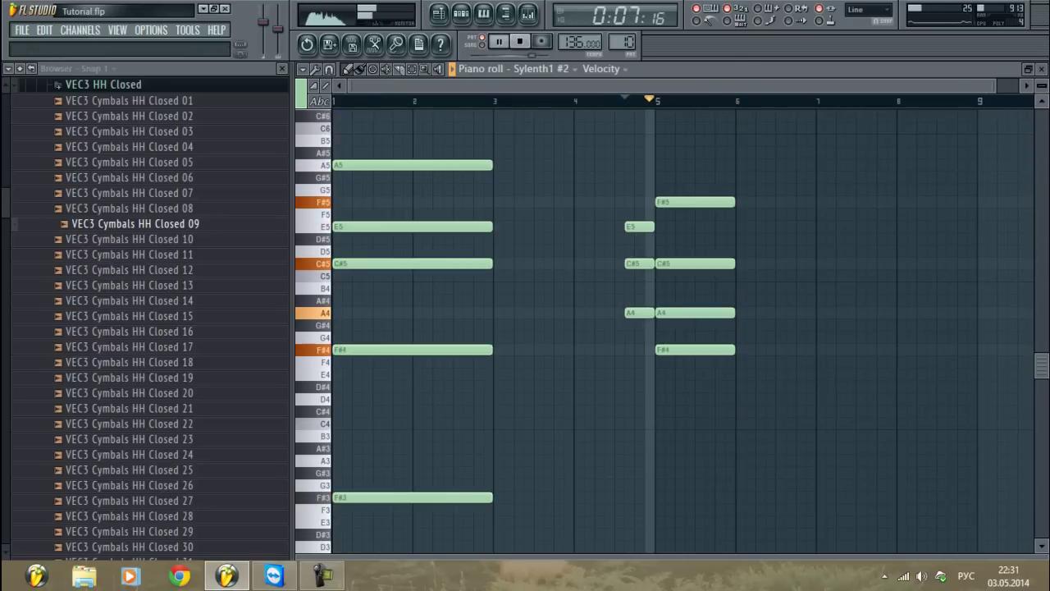
{"action": "left_click", "coordinate": [1042, 69]}
{"action": "key", "text": "space"}
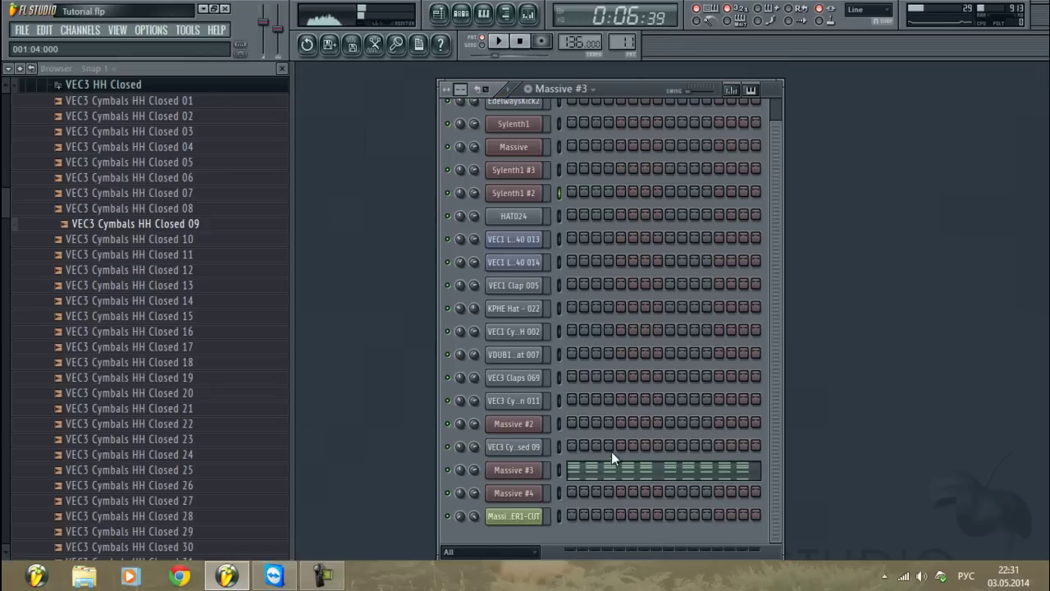
Transpose all Massive #3 notes in pattern 11 down three semitones to a lowest note of F#3, play them and close the piano roll
{"action": "left_click", "coordinate": [627, 467]}
{"action": "scroll", "coordinate": [507, 110], "scroll_direction": "down", "scroll_amount": 4}
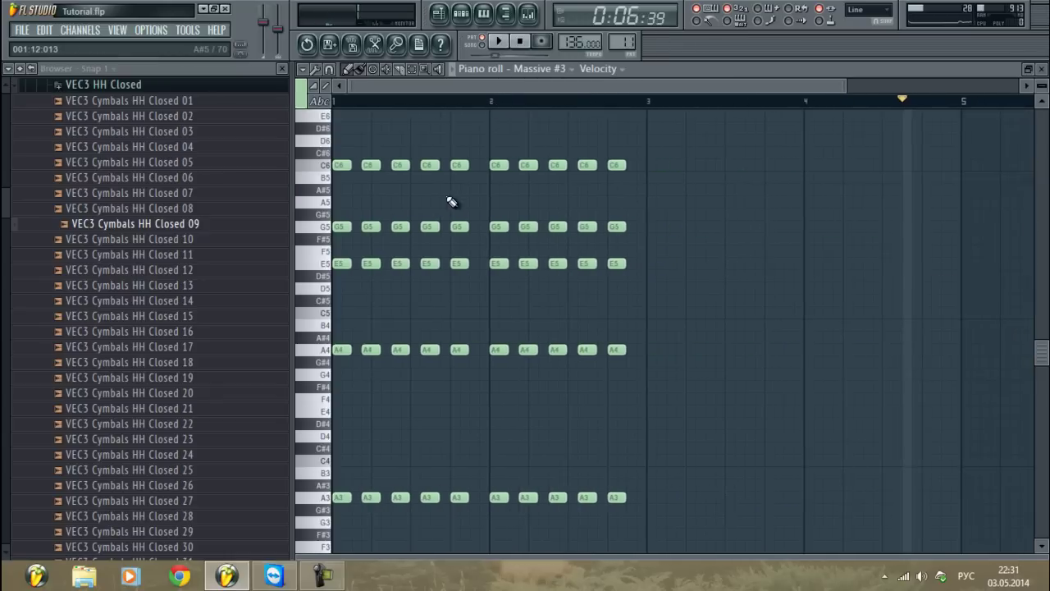
{"action": "key", "text": "ctrl+a"}
{"action": "scroll", "coordinate": [353, 435], "scroll_direction": "down", "scroll_amount": 2}
{"action": "left_click_drag", "start_coordinate": [339, 425], "coordinate": [340, 460]}
{"action": "key", "text": "space"}
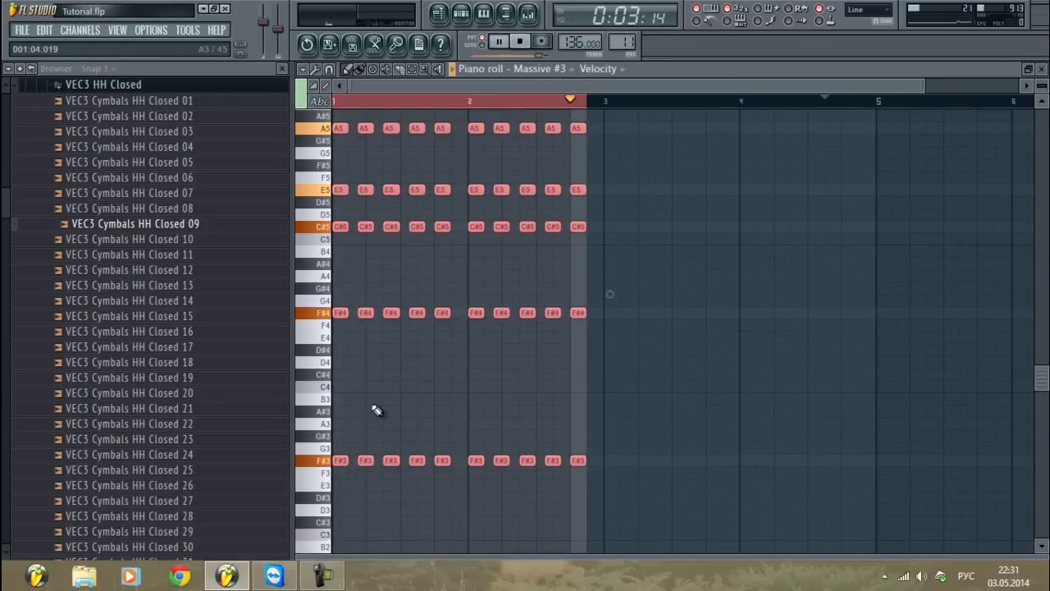
{"action": "left_click", "coordinate": [1043, 69]}
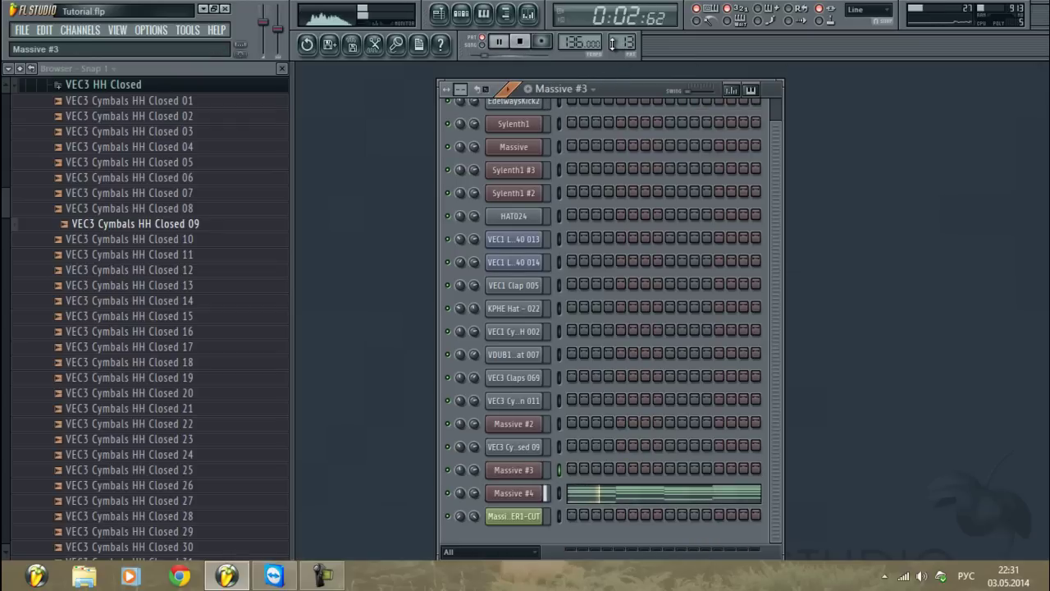
Play the whole arrangement from the playlist and place the mixer so that all insert tracks can be seen
{"action": "key", "text": "space"}
{"action": "left_click", "coordinate": [449, 23]}
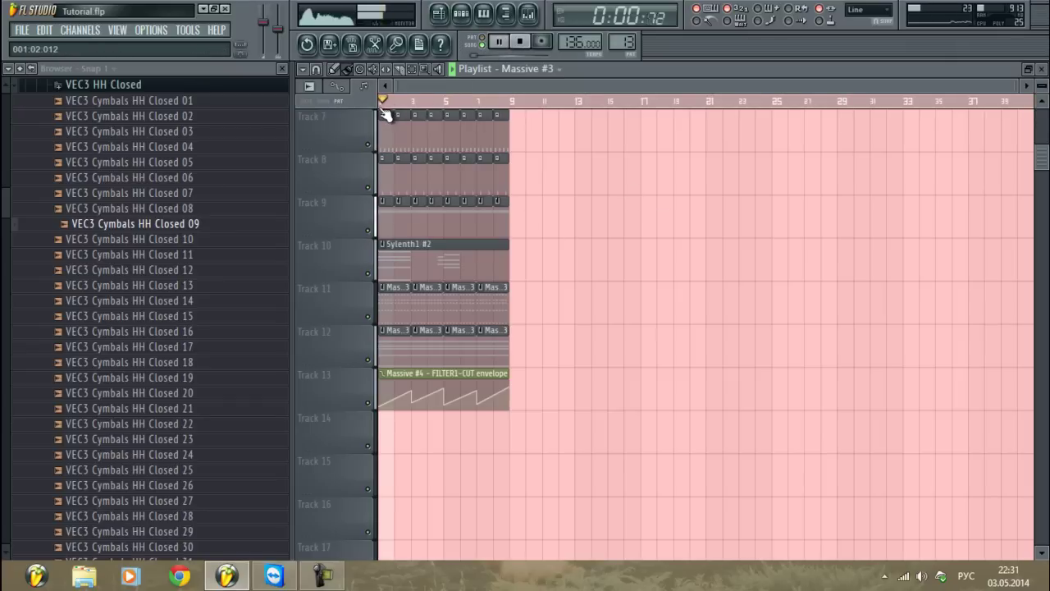
{"action": "scroll", "coordinate": [386, 106], "scroll_direction": "up", "scroll_amount": 5}
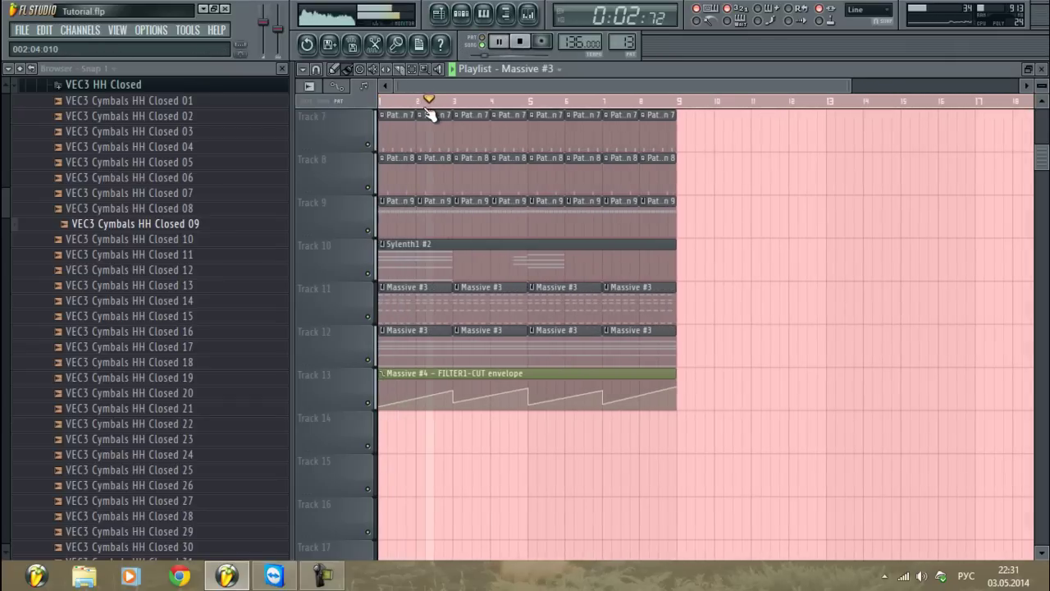
{"action": "scroll", "coordinate": [430, 106], "scroll_direction": "down", "scroll_amount": 2}
{"action": "scroll", "coordinate": [437, 106], "scroll_direction": "up", "scroll_amount": 3}
{"action": "left_click", "coordinate": [528, 15]}
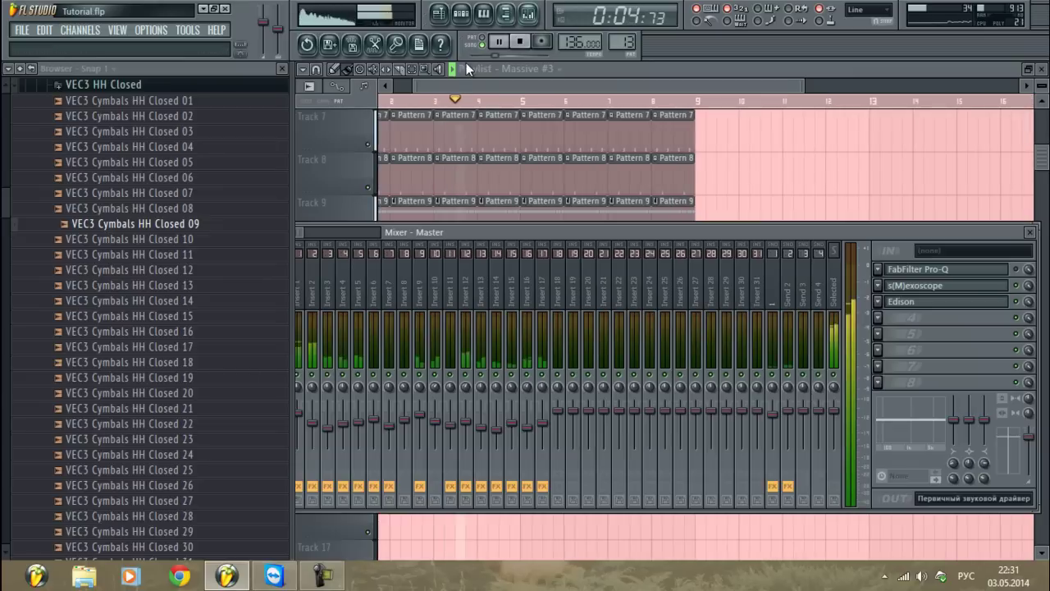
{"action": "left_click_drag", "start_coordinate": [427, 235], "coordinate": [474, 198]}
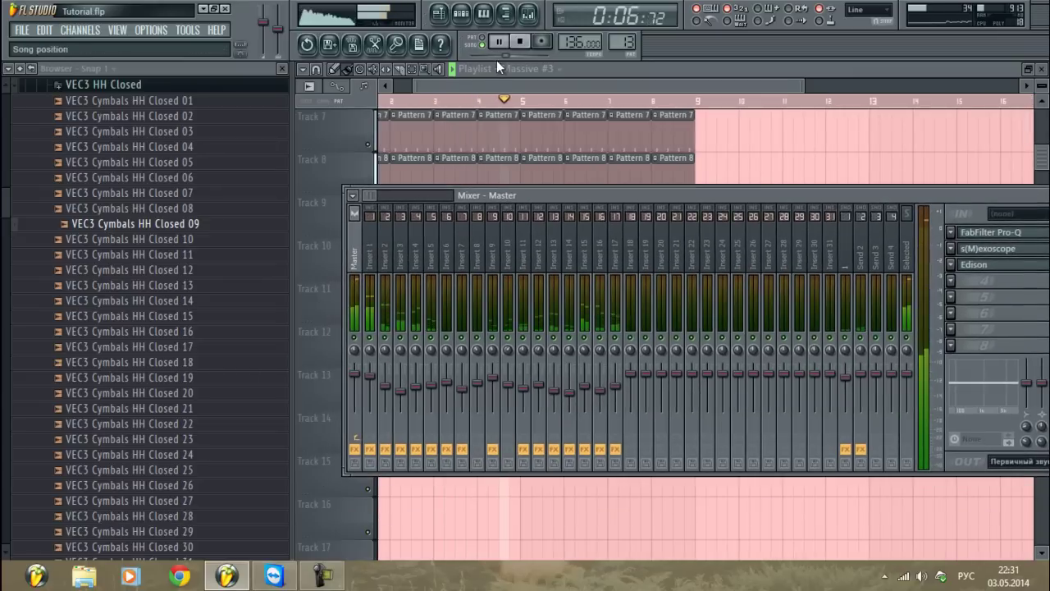
{"action": "left_click_drag", "start_coordinate": [474, 85], "coordinate": [488, 86]}
Select mixer Insert 3, compare the arrangement with and without that track, and close the playlist
{"action": "left_click", "coordinate": [528, 15]}
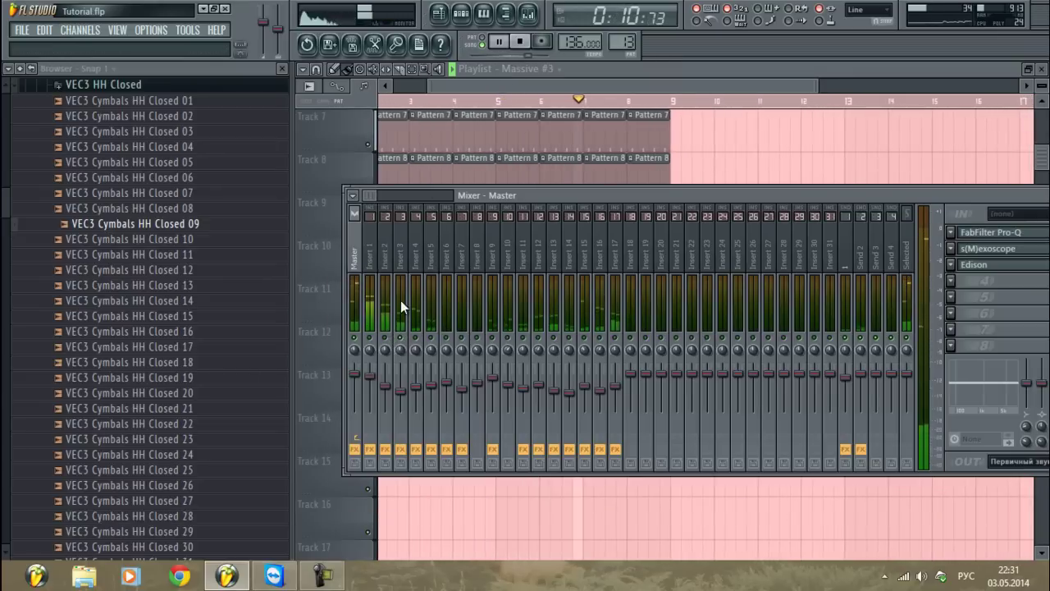
{"action": "left_click", "coordinate": [402, 392]}
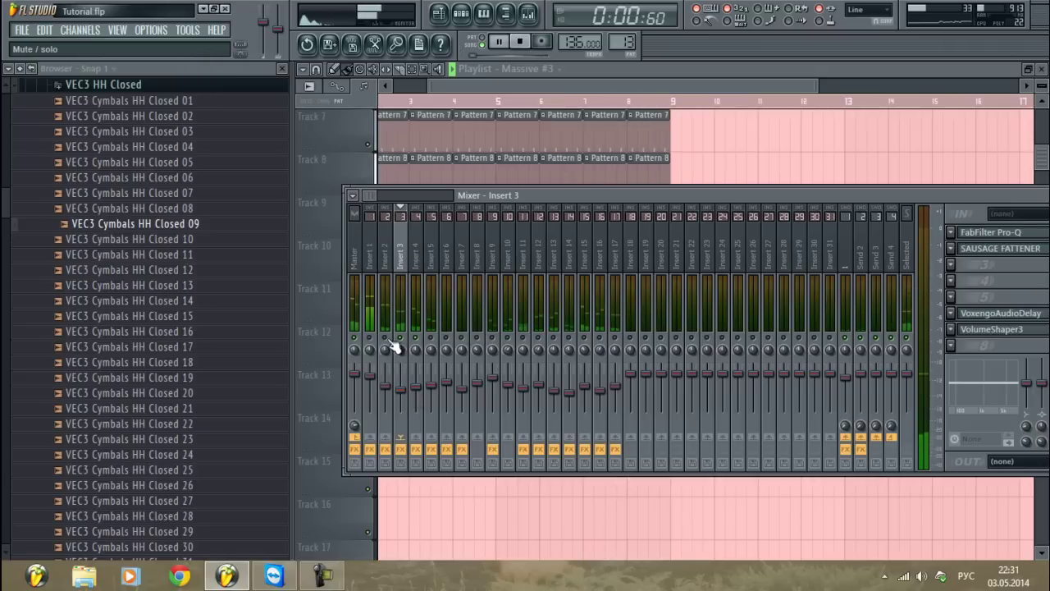
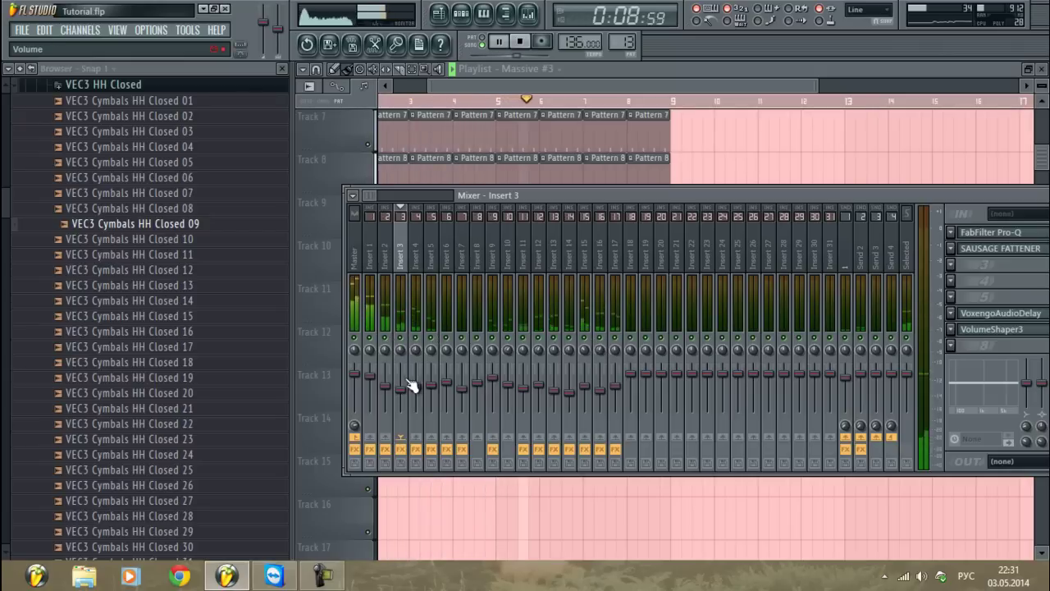
{"action": "left_click_drag", "start_coordinate": [443, 85], "coordinate": [395, 89]}
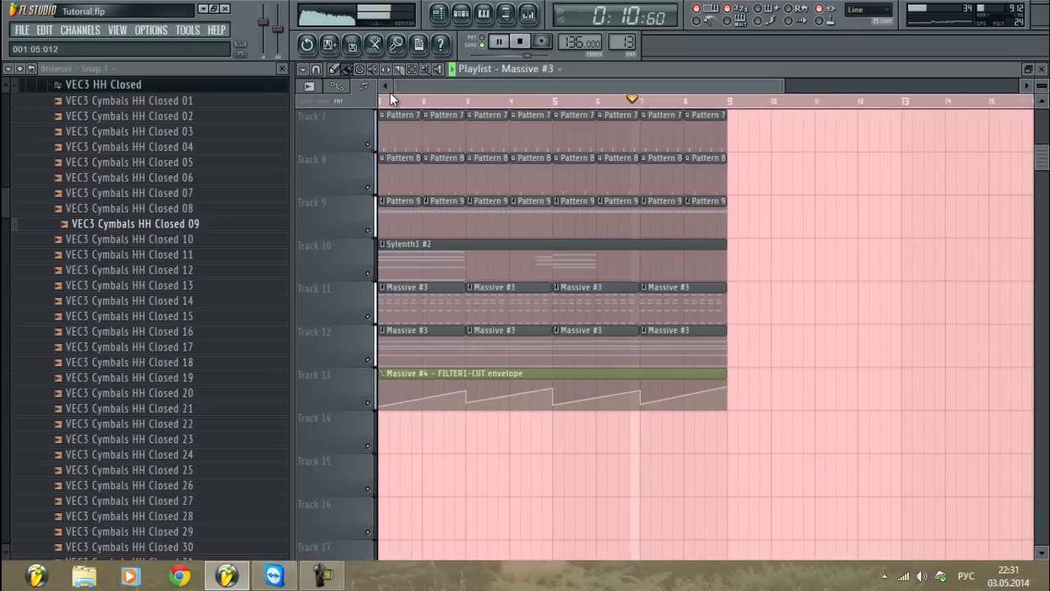
{"action": "left_click", "coordinate": [528, 14]}
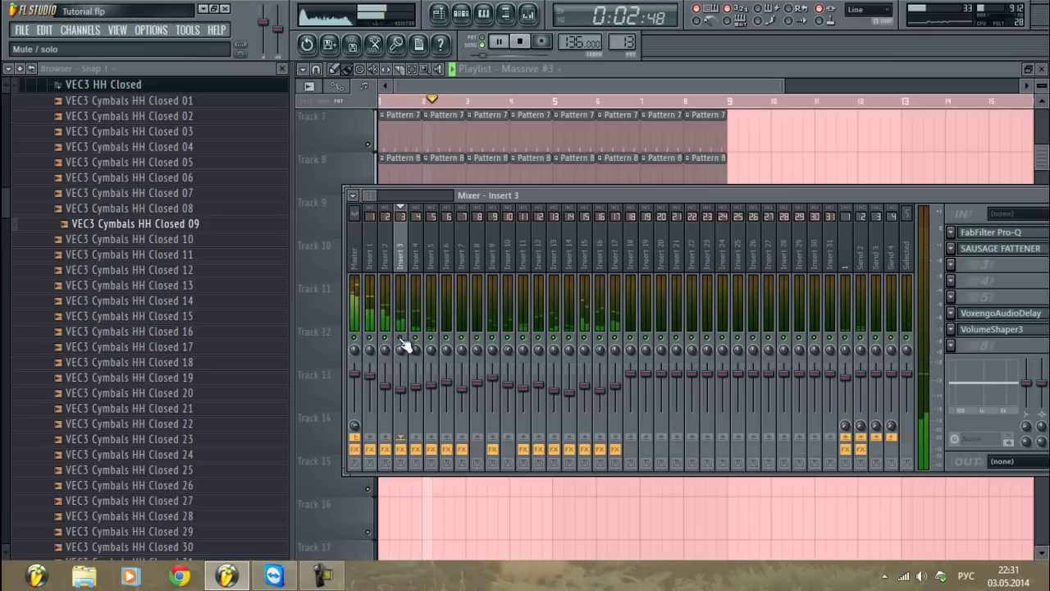
{"action": "left_click", "coordinate": [1043, 69]}
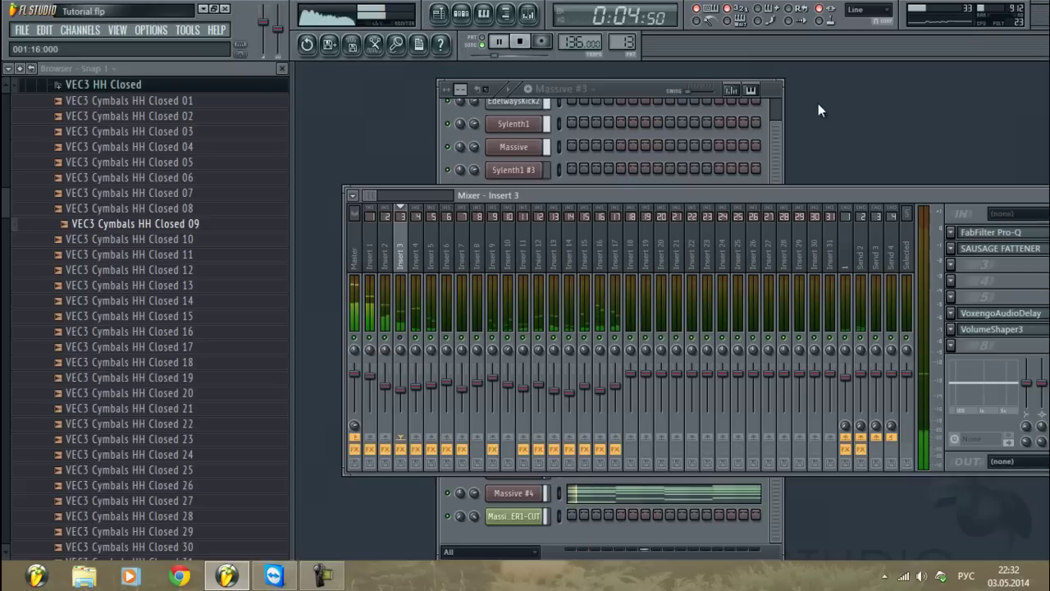
Switch to pattern 5 in the channel rack and play only that pattern
{"action": "left_click", "coordinate": [771, 92]}
{"action": "scroll", "coordinate": [618, 40], "scroll_direction": "down", "scroll_amount": 7}
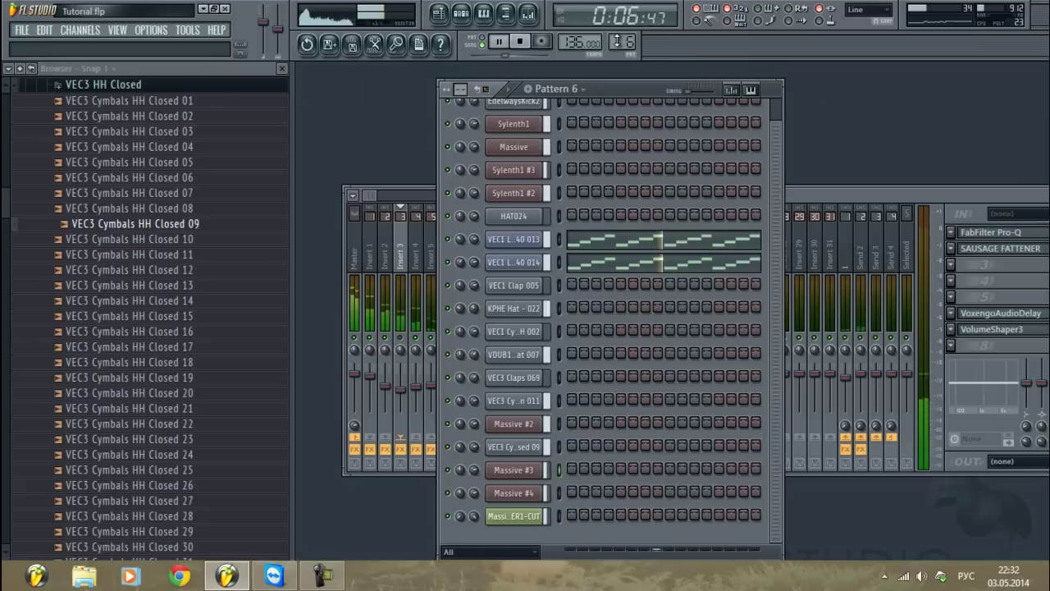
{"action": "scroll", "coordinate": [617, 40], "scroll_direction": "down", "scroll_amount": 1}
{"action": "left_click_drag", "start_coordinate": [673, 91], "coordinate": [605, 92]}
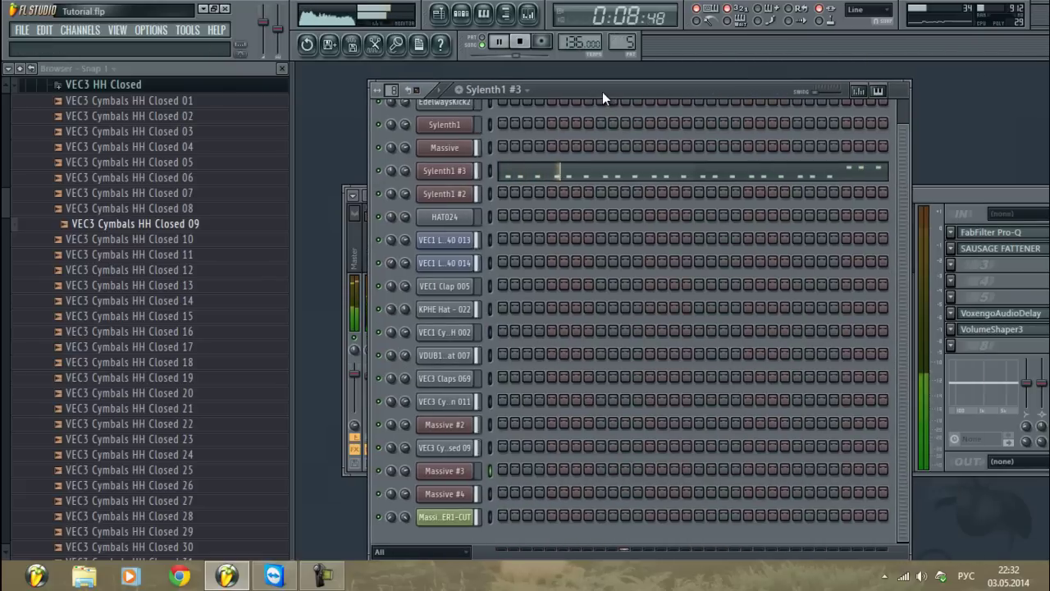
{"action": "left_click", "coordinate": [484, 39]}
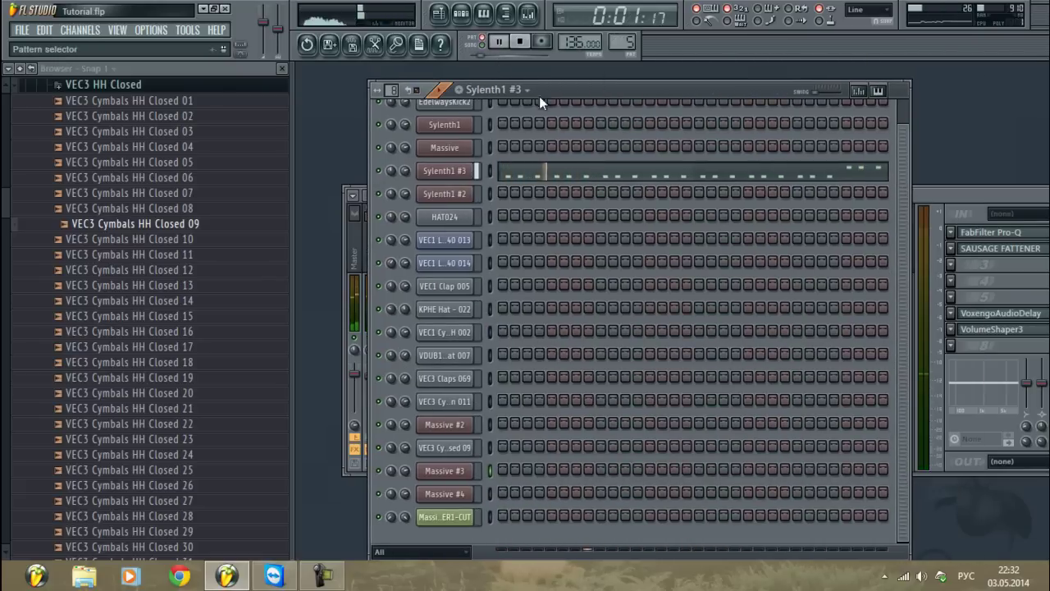
Copy the Sylenth1 #3 notes of pattern 5, and switch to pattern 3 to play the Massive notes
{"action": "right_click", "coordinate": [468, 171]}
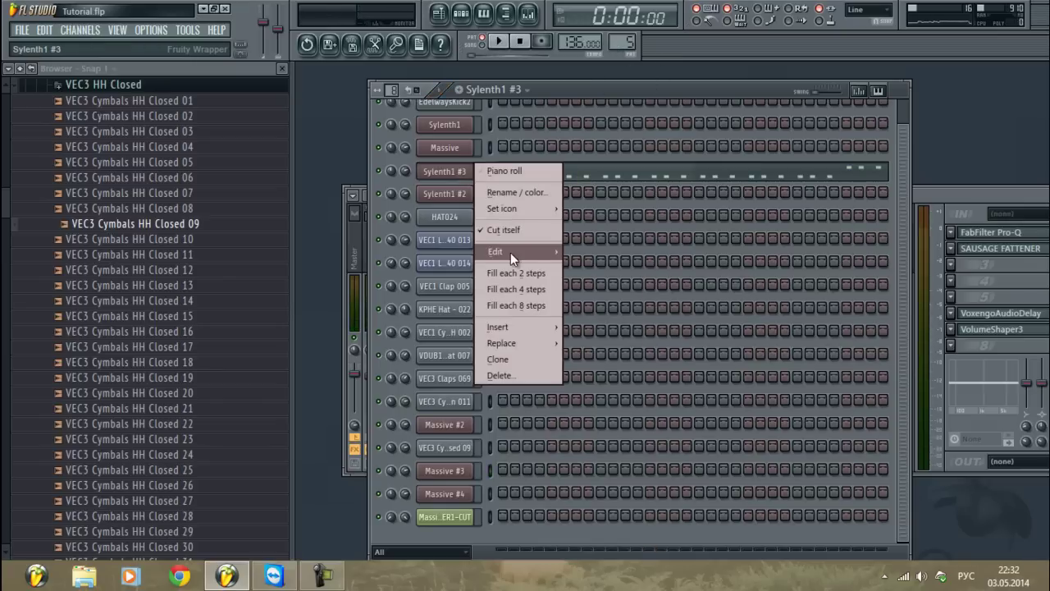
{"action": "mouse_move", "coordinate": [511, 252]}
{"action": "left_click", "coordinate": [607, 266]}
{"action": "scroll", "coordinate": [610, 41], "scroll_direction": "down", "scroll_amount": 1}
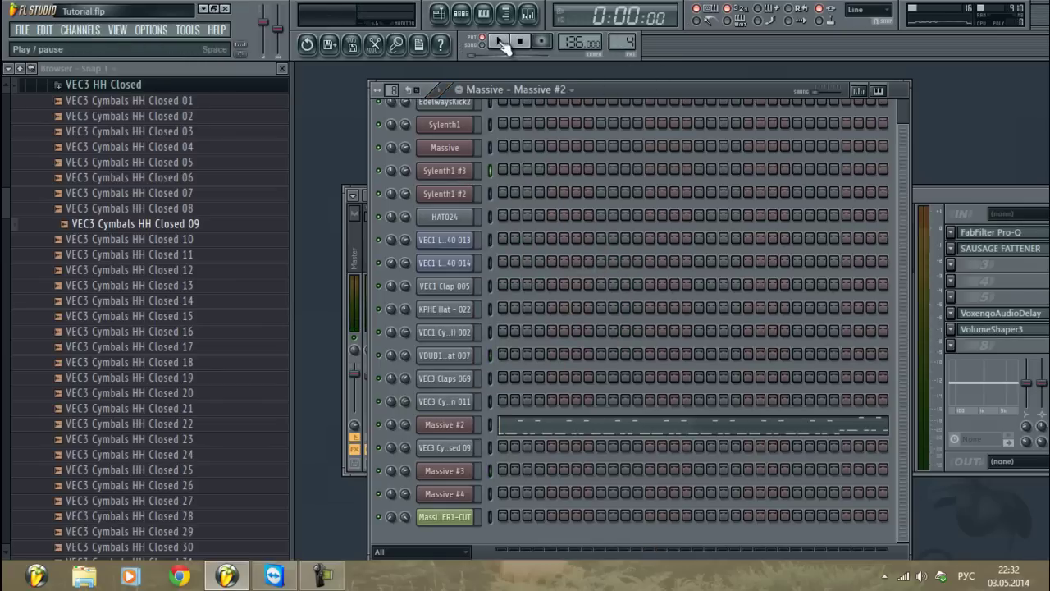
{"action": "scroll", "coordinate": [619, 43], "scroll_direction": "up", "scroll_amount": 1}
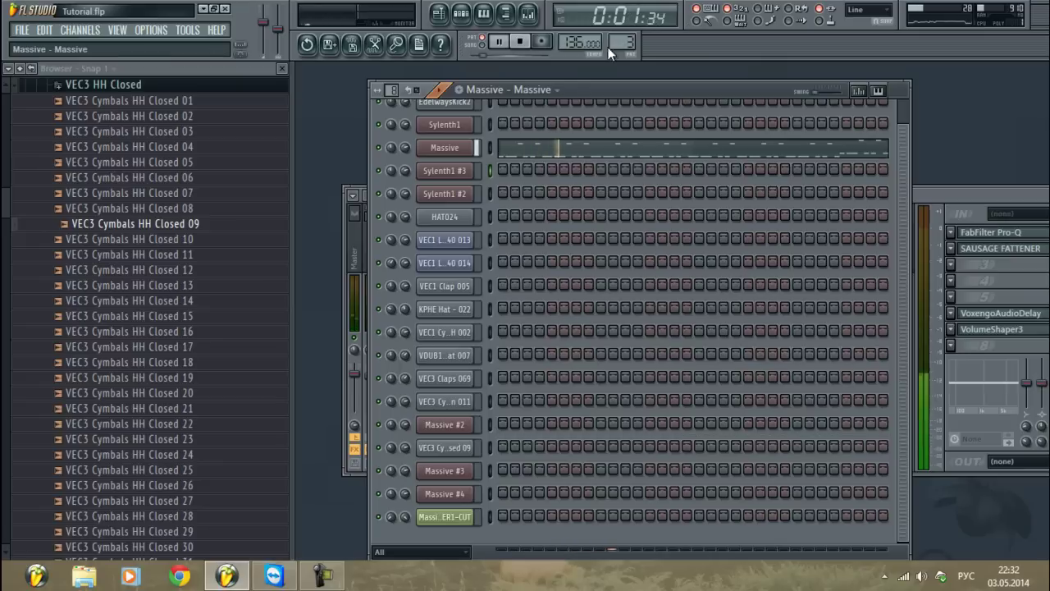
Paste the copied Sylenth1 #3 notes over the Massive channel's notes in pattern 3
{"action": "key", "text": "F9"}
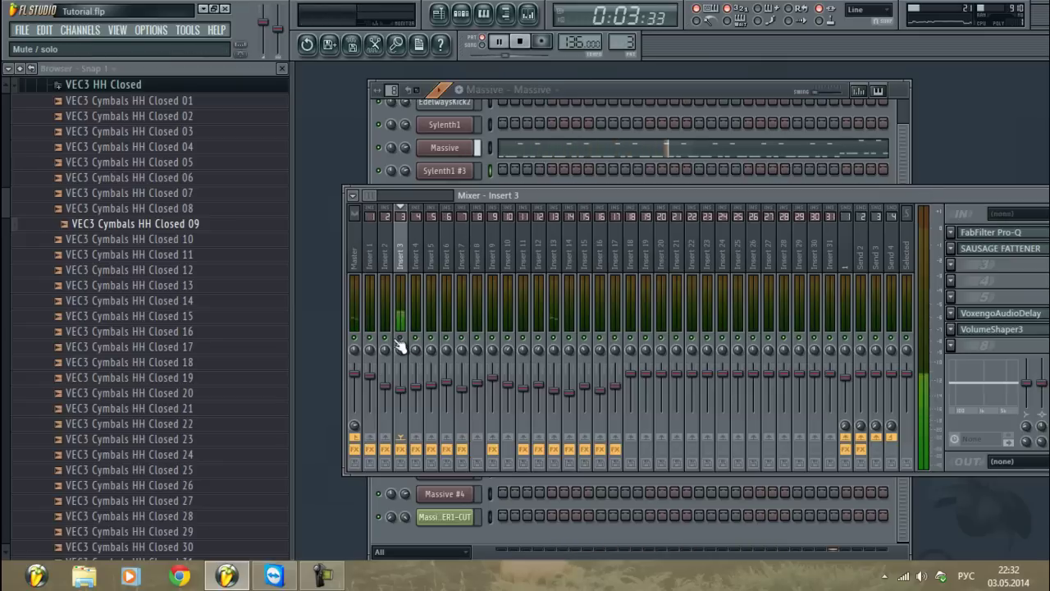
{"action": "right_click", "coordinate": [473, 148]}
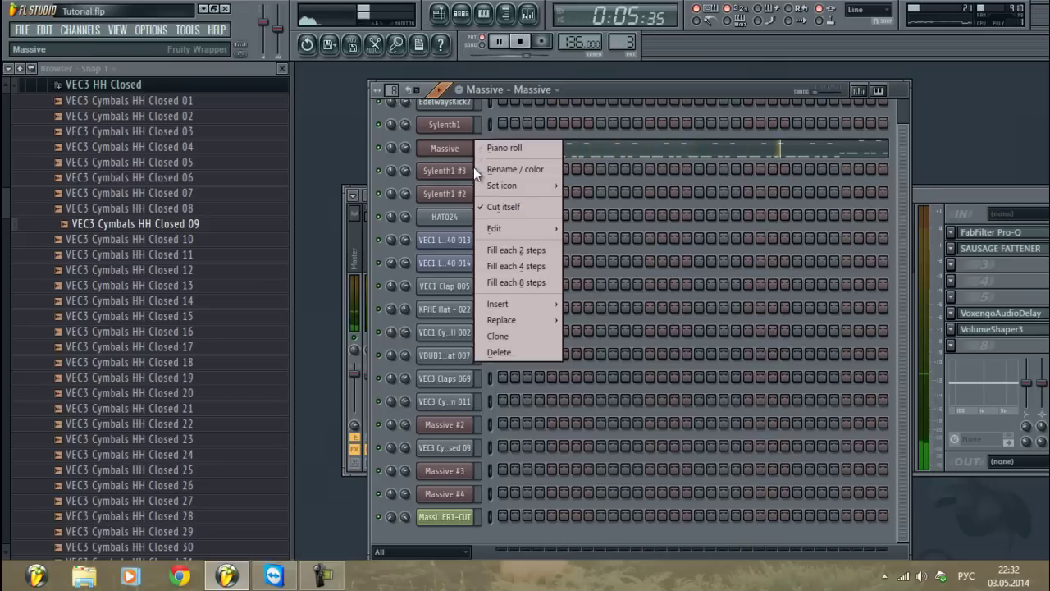
{"action": "mouse_move", "coordinate": [495, 233]}
{"action": "left_click", "coordinate": [581, 261]}
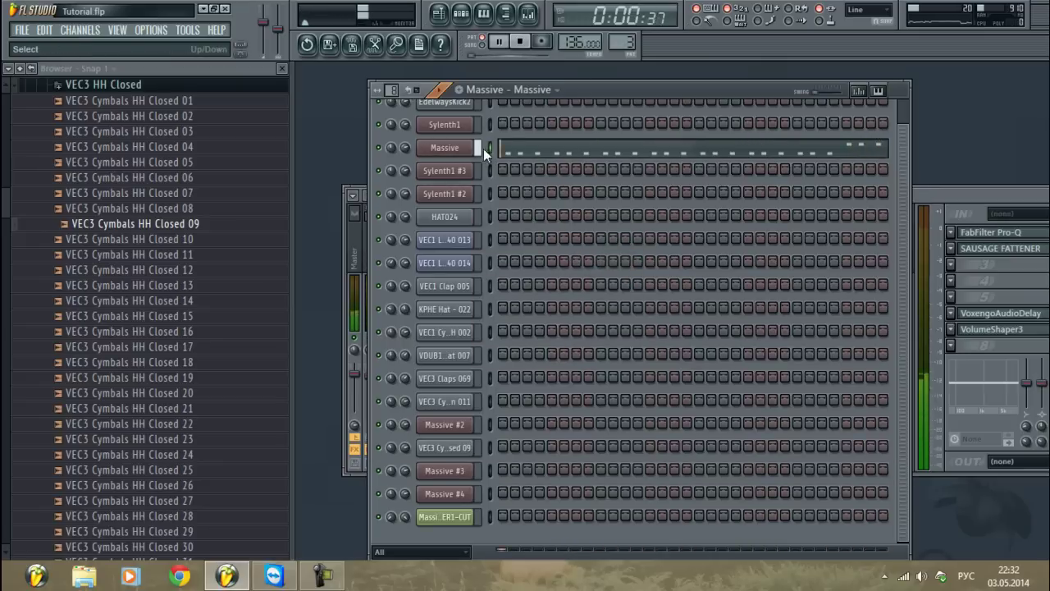
Transpose all the pasted Massive notes in the piano roll down one octave to start on F#3
{"action": "left_click", "coordinate": [517, 156]}
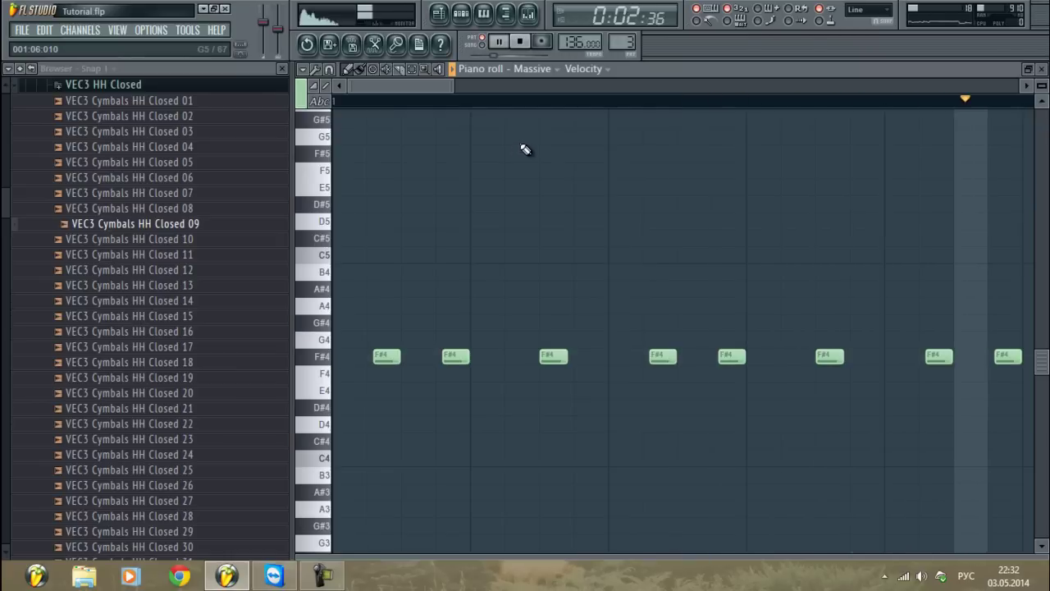
{"action": "key", "text": "ctrl+Down"}
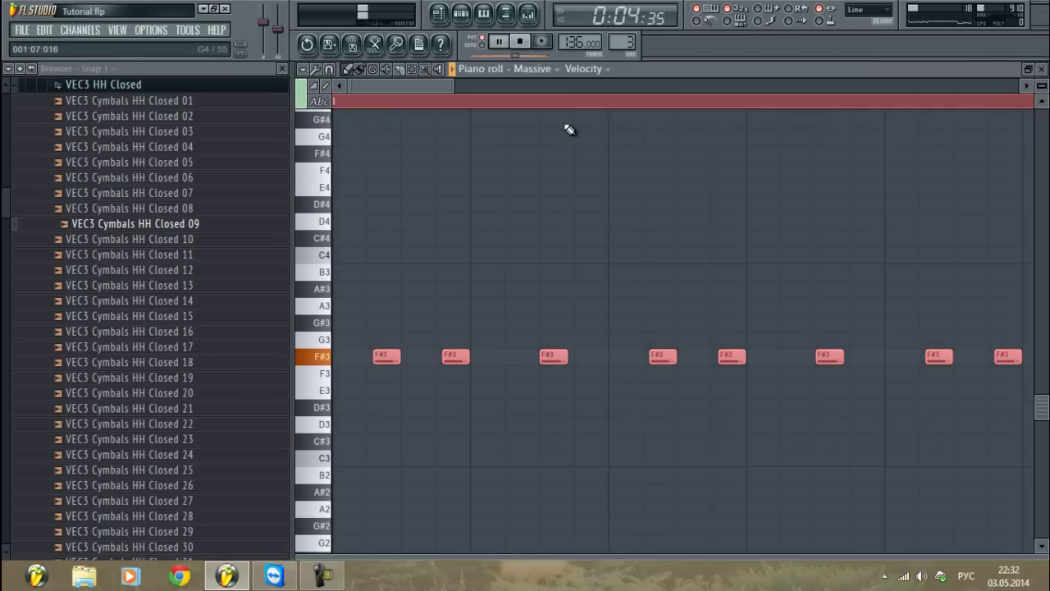
{"action": "scroll", "coordinate": [579, 110], "scroll_direction": "down", "scroll_amount": 5}
Play the whole arrangement in song mode, raise mixer Insert 3 to -8.8 dB, and select Insert 4 to compare it
{"action": "left_click", "coordinate": [448, 18]}
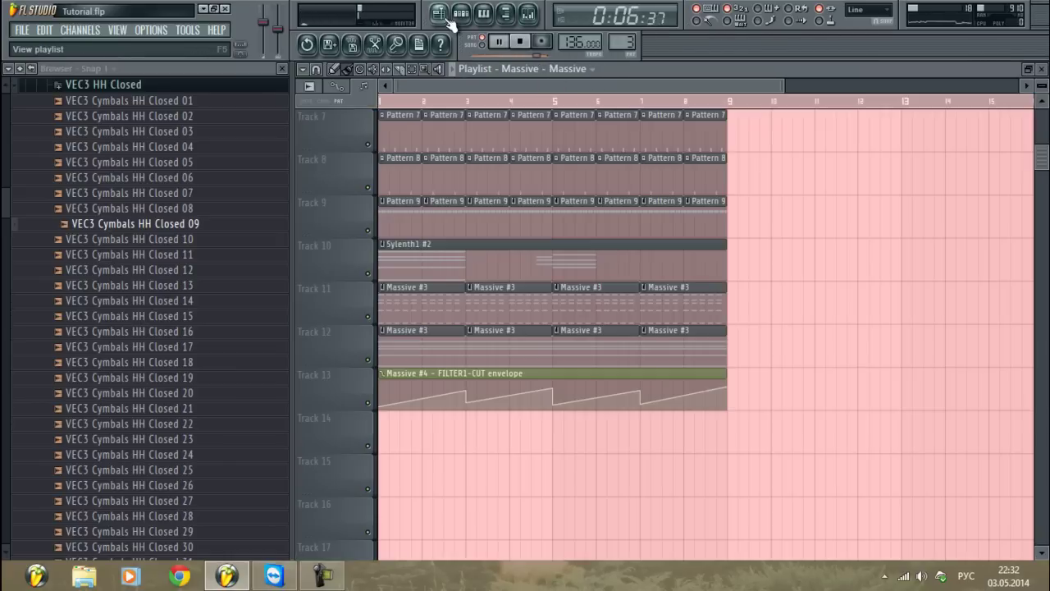
{"action": "left_click", "coordinate": [482, 46]}
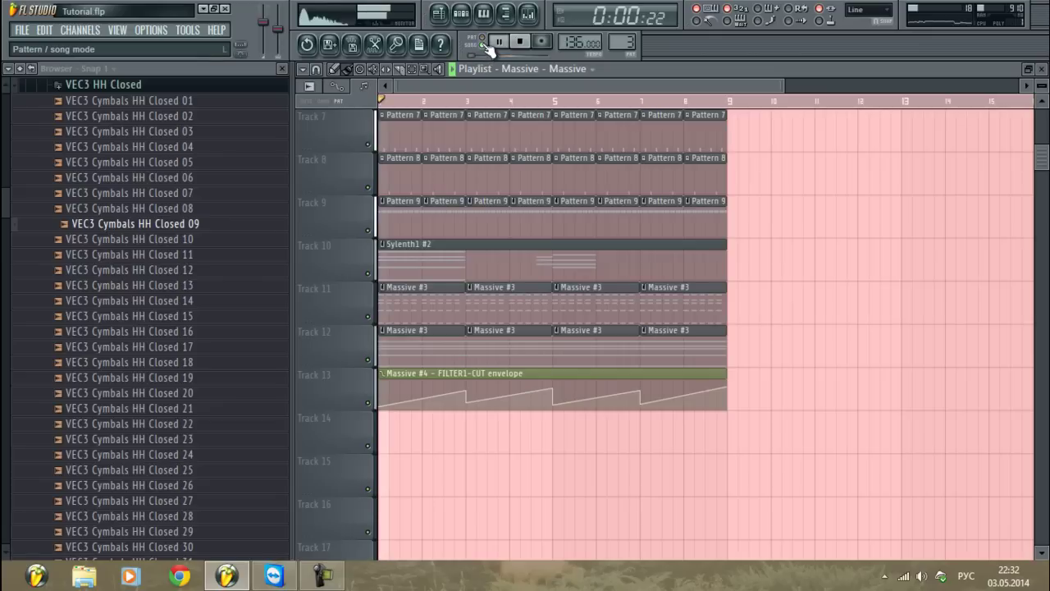
{"action": "left_click", "coordinate": [528, 13]}
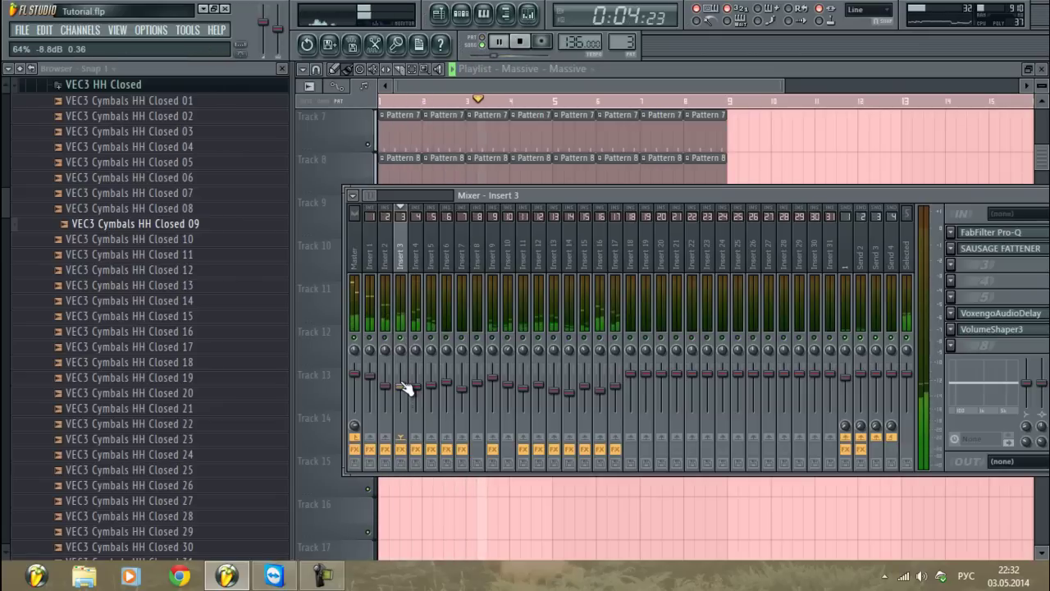
{"action": "right_click", "coordinate": [412, 336]}
{"action": "left_click", "coordinate": [411, 332]}
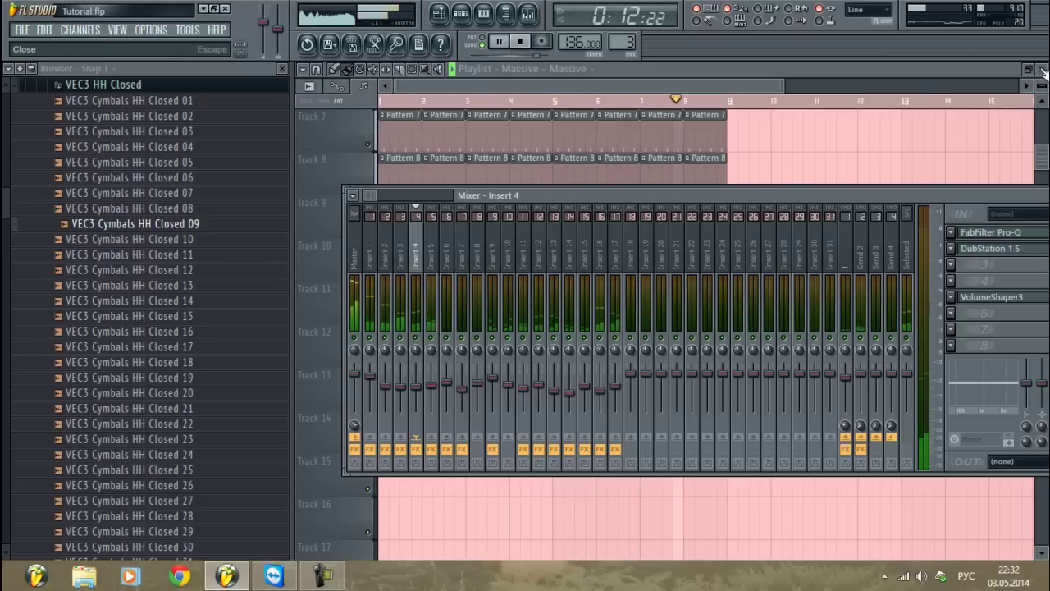
Replay the arrangement from the start several times while viewing the Massive notes in the piano roll
{"action": "key", "text": "F7"}
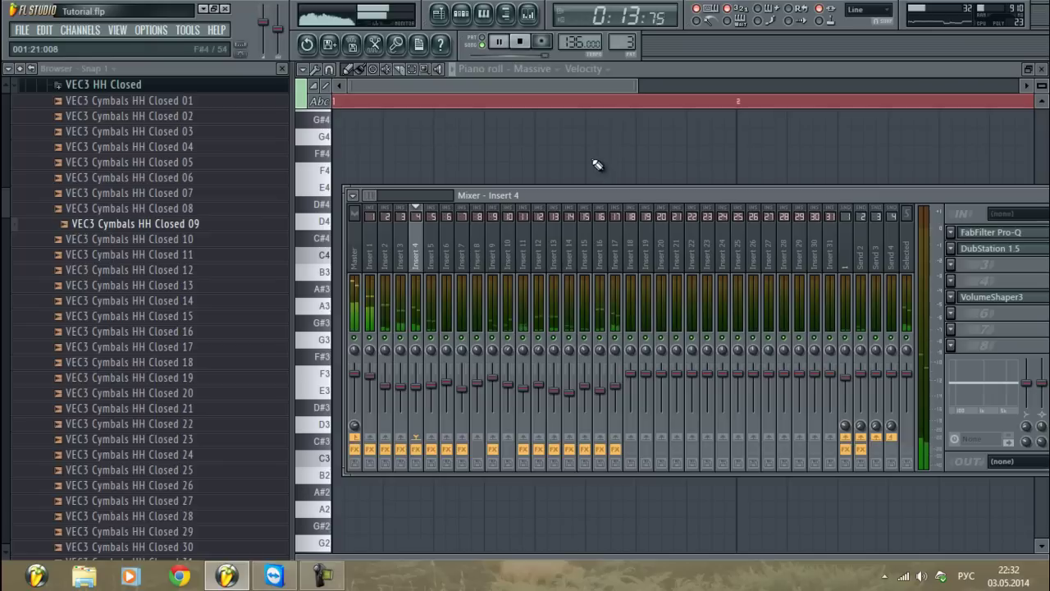
{"action": "left_click", "coordinate": [607, 89]}
{"action": "key", "text": "space"}
{"action": "key", "text": "space"}
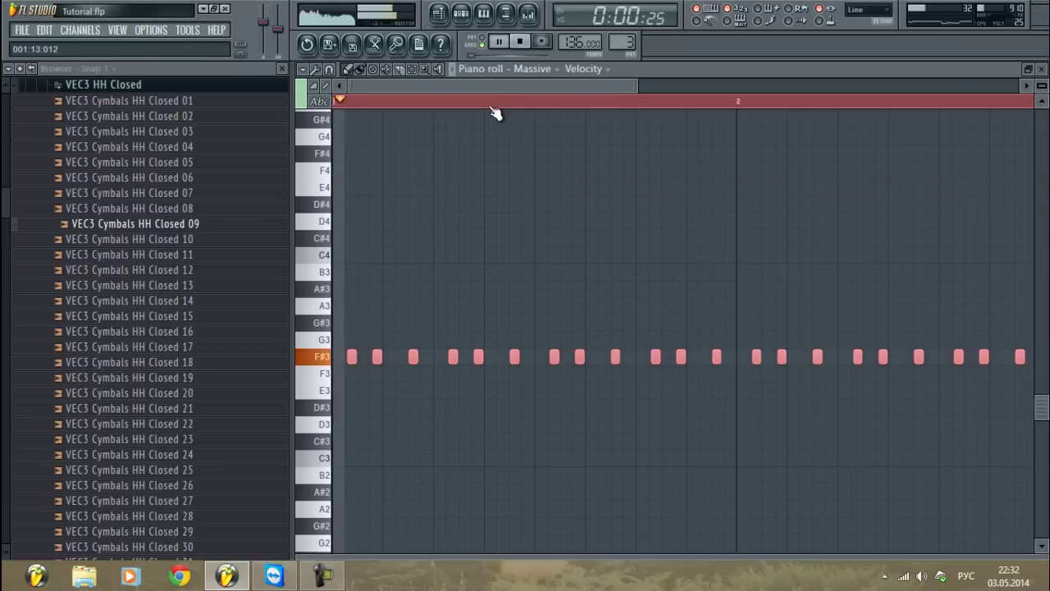
{"action": "key", "text": "space"}
{"action": "key", "text": "space"}
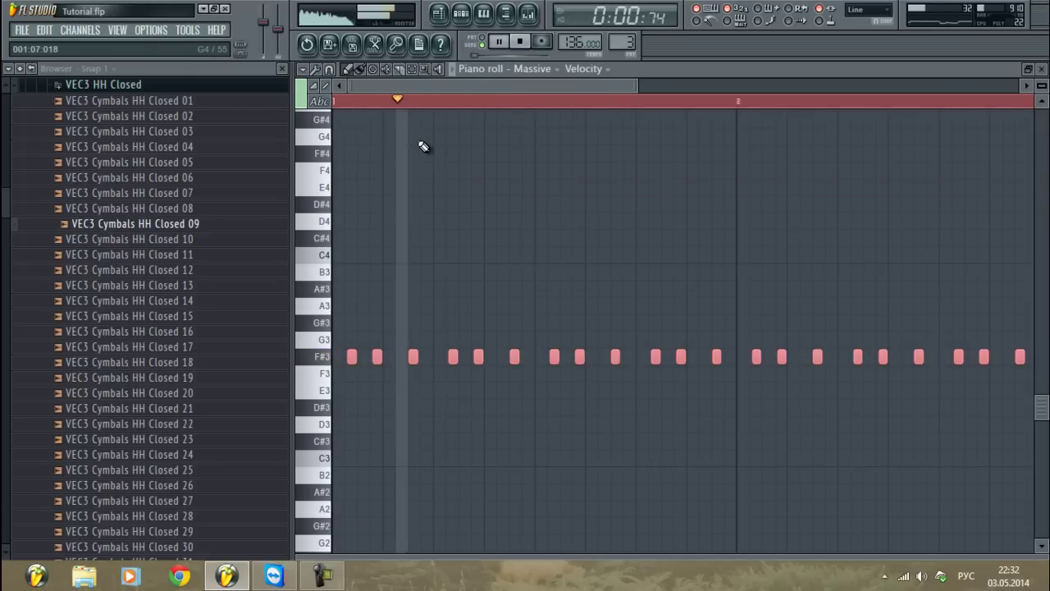
{"action": "key", "text": "space"}
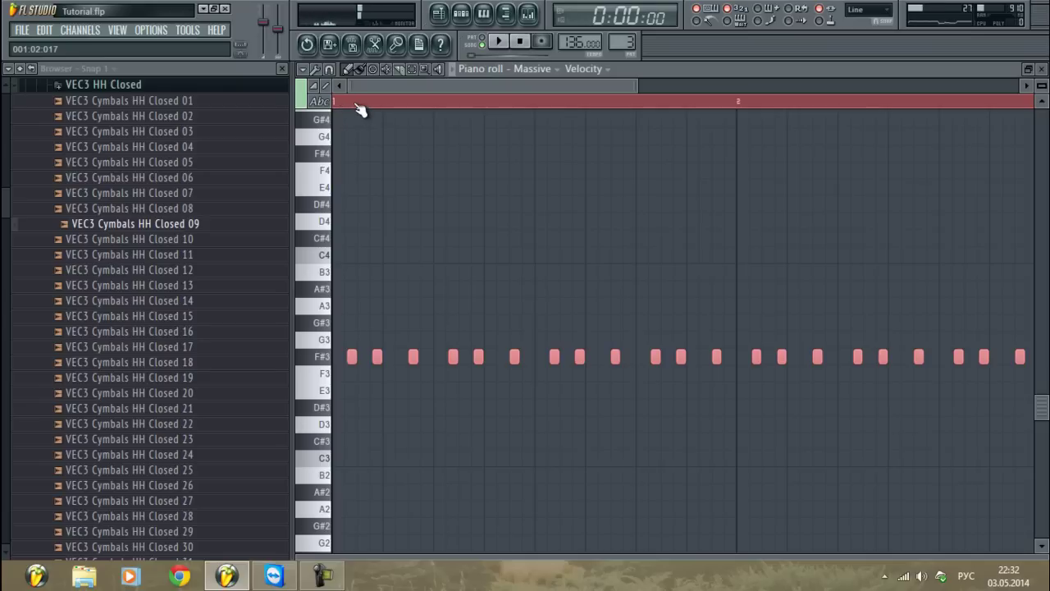
{"action": "key", "text": "space"}
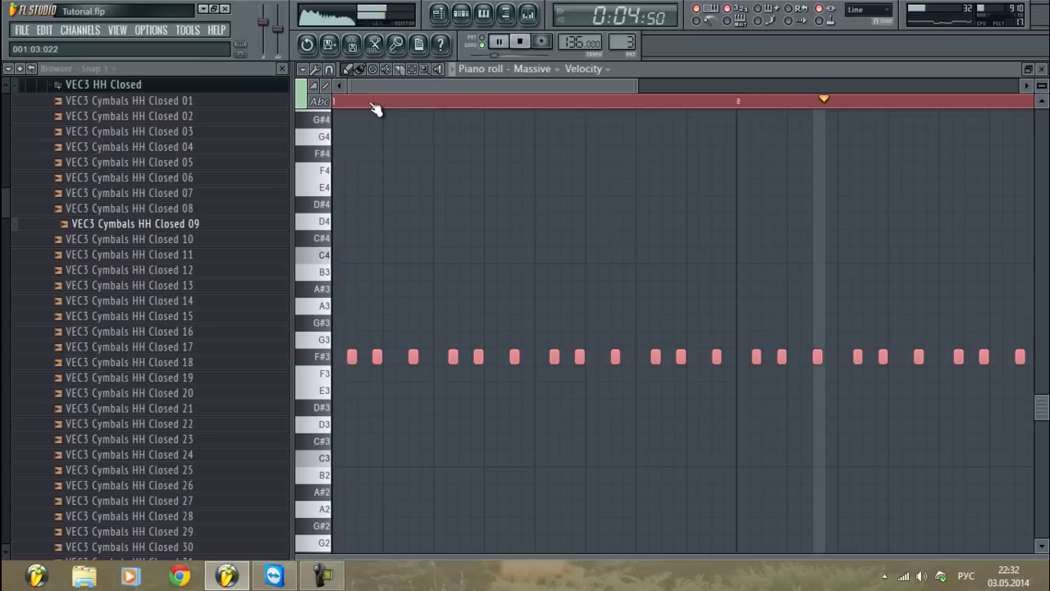
{"action": "left_click", "coordinate": [344, 102]}
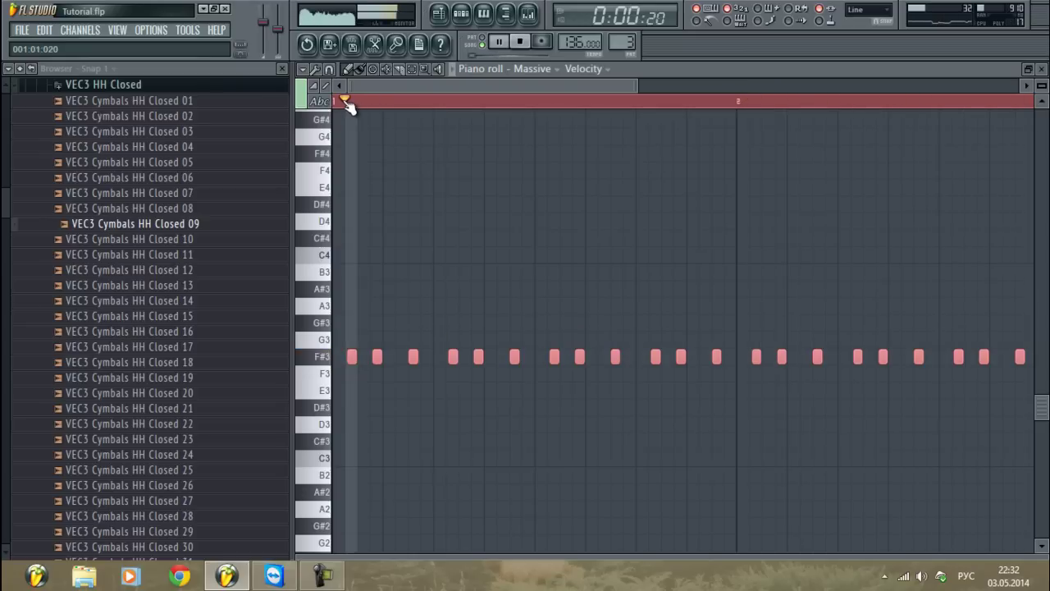
{"action": "key", "text": "space"}
Play only pattern 3 from its start, check its level in the mixer, and return to the channel rack
{"action": "left_click", "coordinate": [498, 41]}
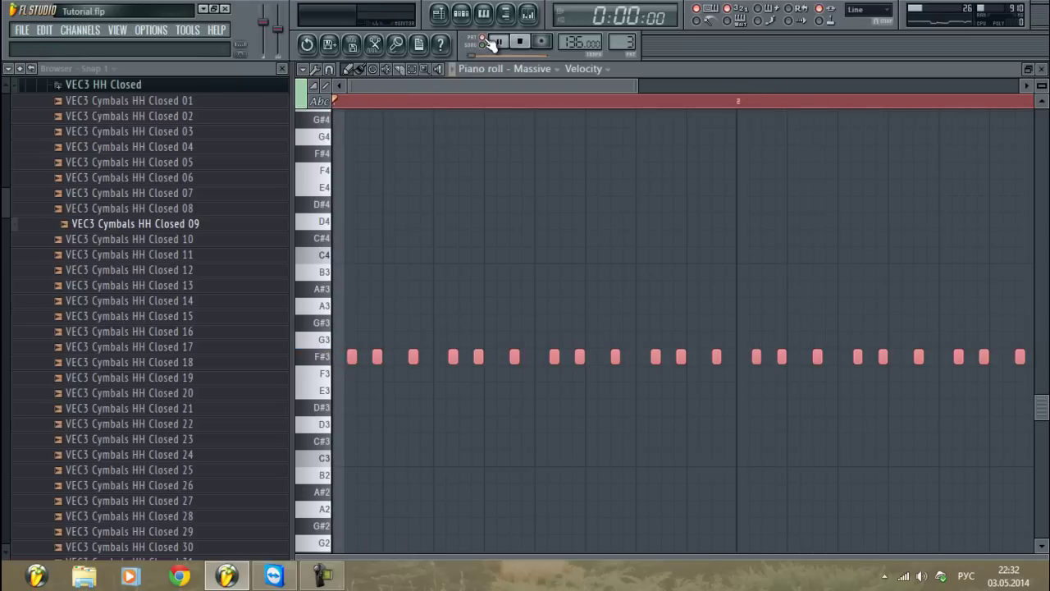
{"action": "left_click", "coordinate": [340, 102]}
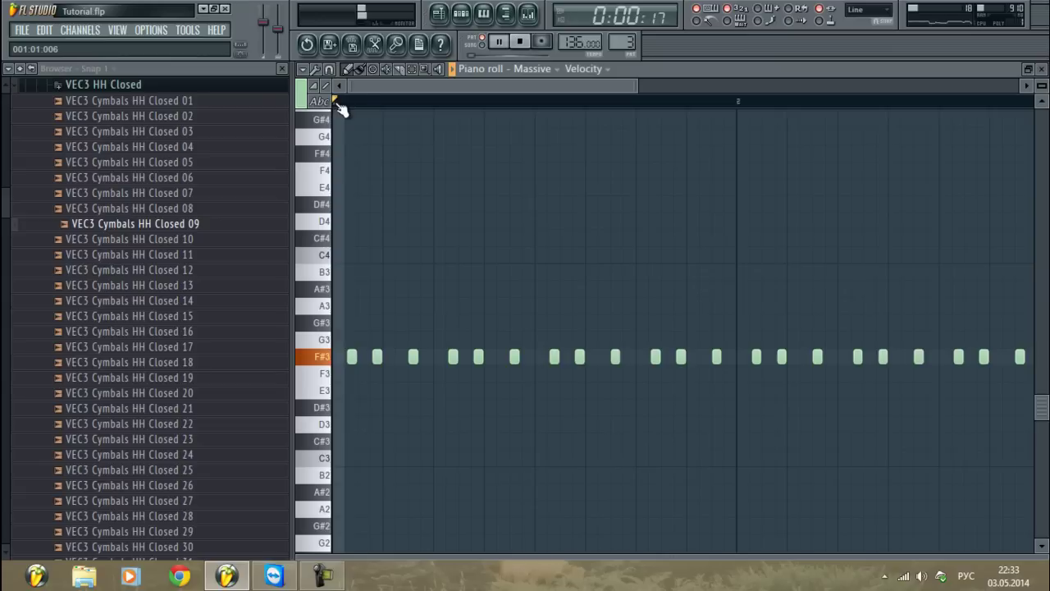
{"action": "left_click", "coordinate": [528, 14]}
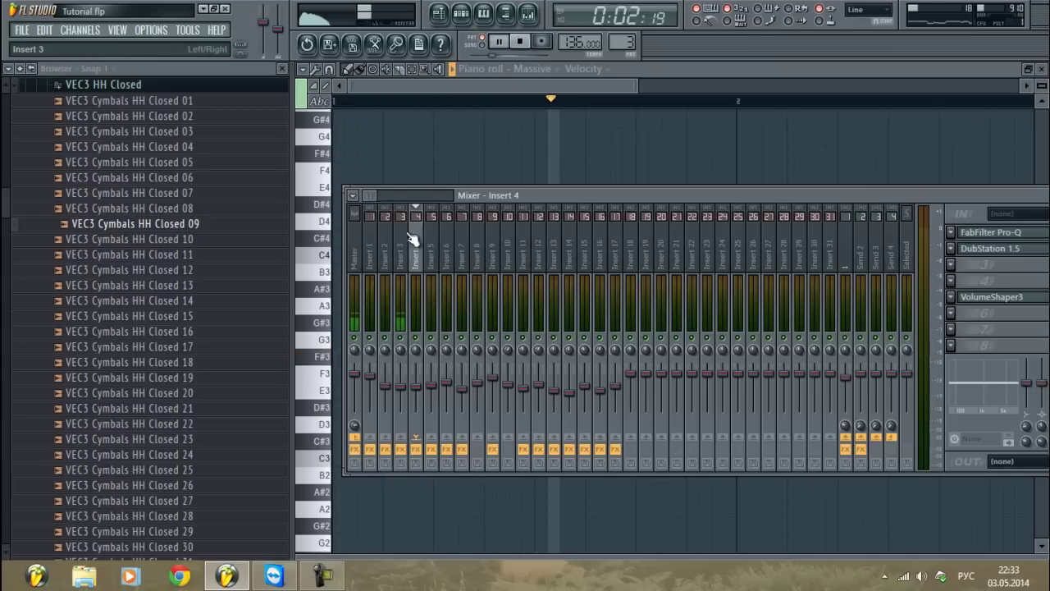
{"action": "left_click", "coordinate": [425, 86]}
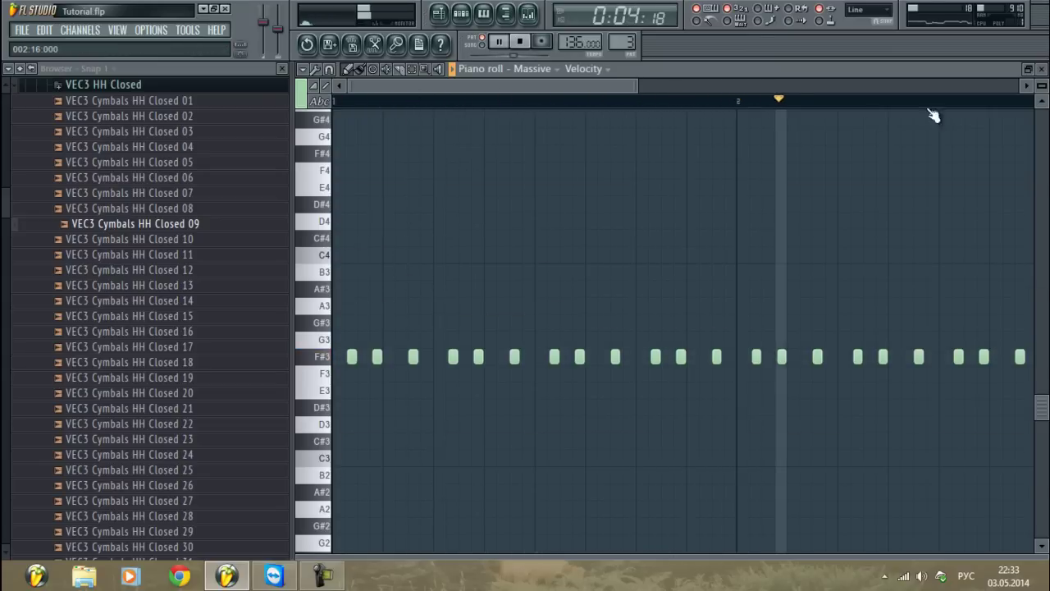
{"action": "left_click", "coordinate": [1041, 69]}
{"action": "left_click", "coordinate": [582, 86]}
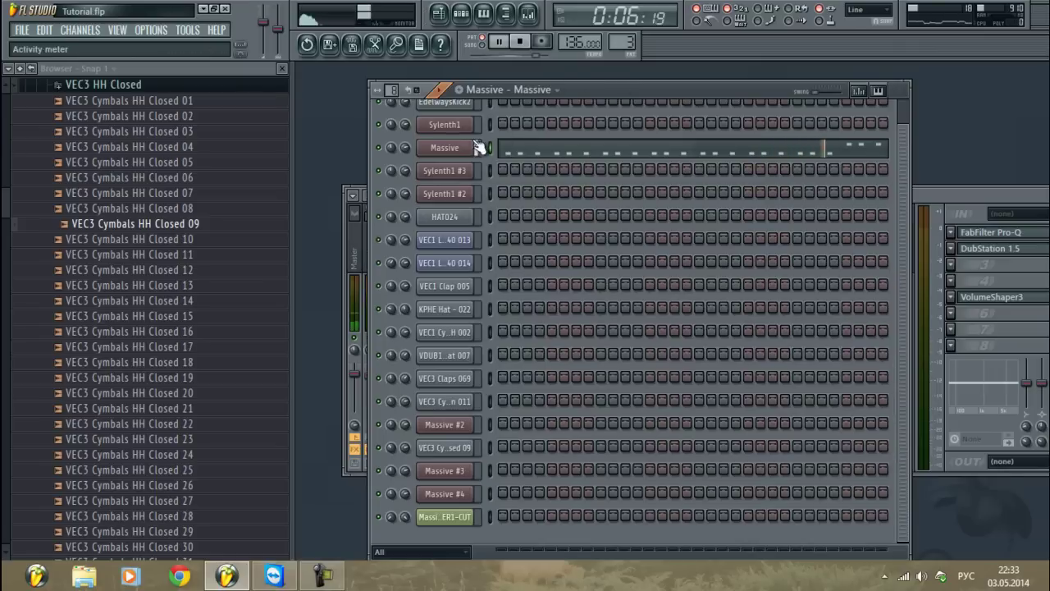
Set the Massive channel's OSC1 and OSC2 pitches to -12.00 and OSC3 to -24.00, and raise the Filter 1 cutoff
{"action": "left_click", "coordinate": [448, 147]}
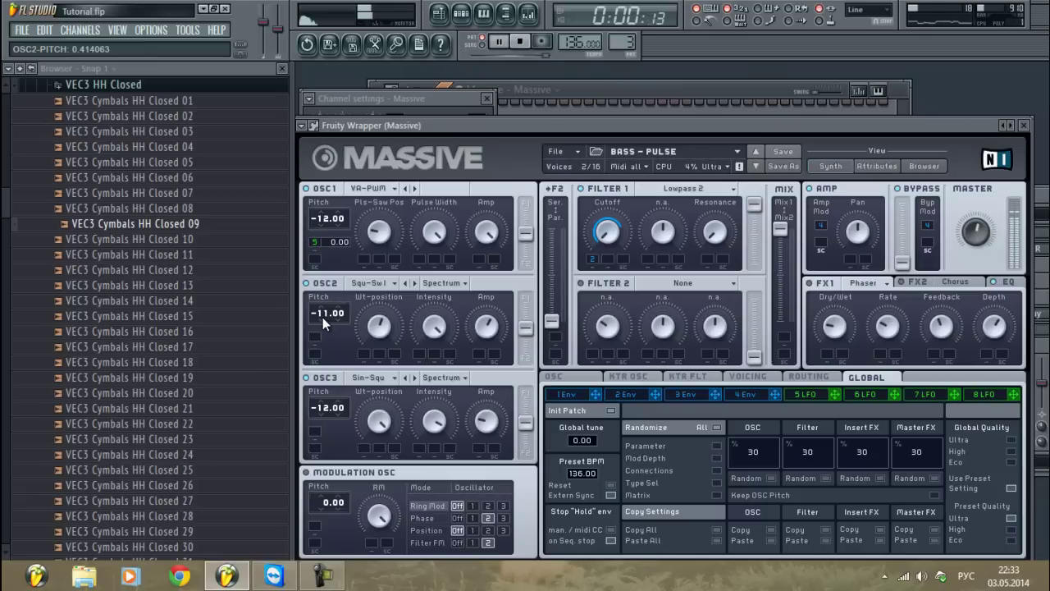
{"action": "scroll", "coordinate": [320, 319], "scroll_direction": "down", "scroll_amount": 1}
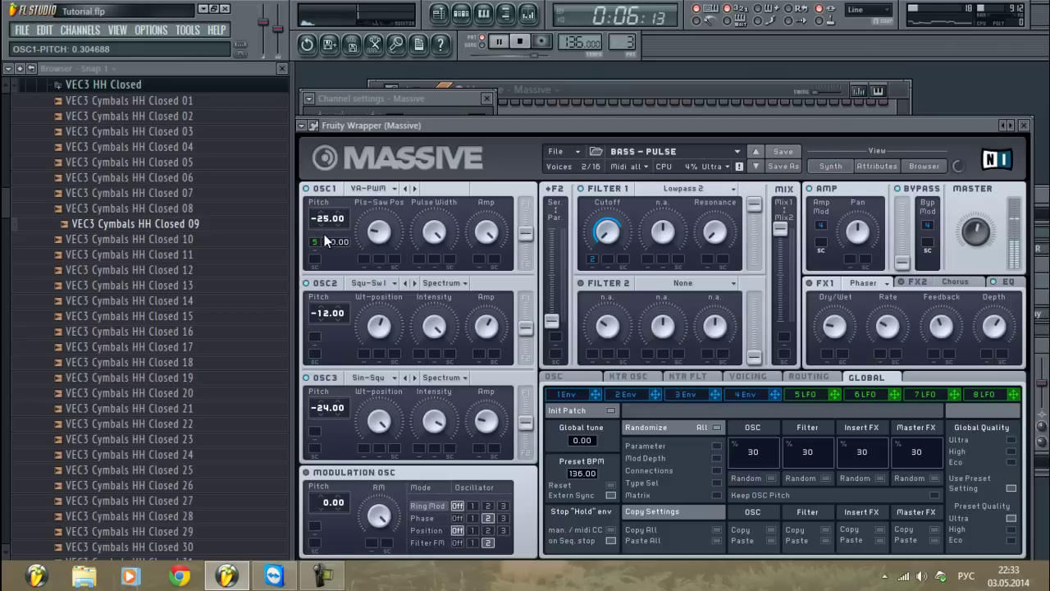
{"action": "scroll", "coordinate": [326, 236], "scroll_direction": "up", "scroll_amount": 1}
{"action": "scroll", "coordinate": [320, 224], "scroll_direction": "down", "scroll_amount": 1}
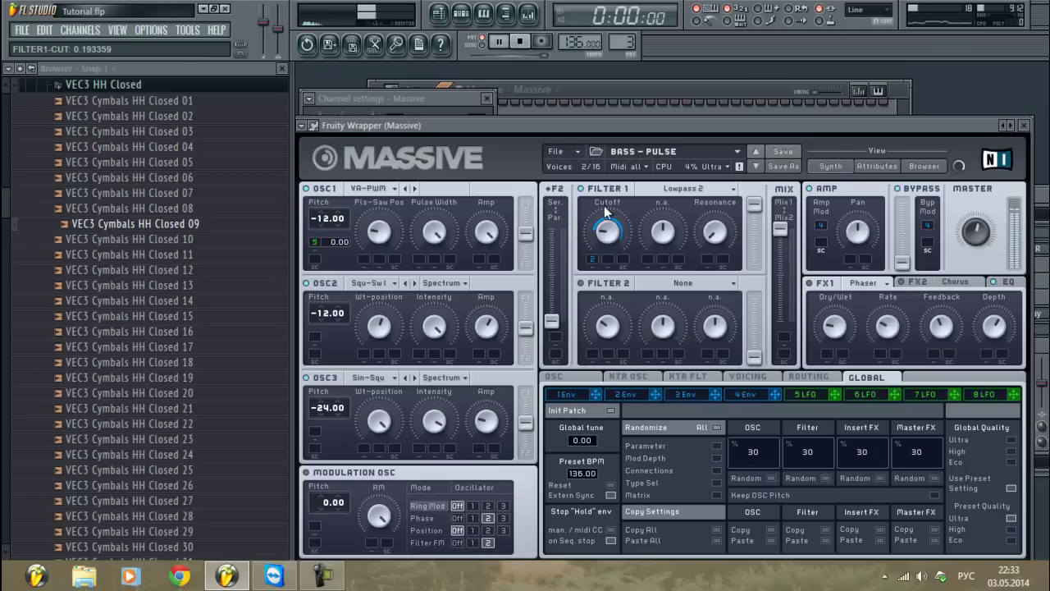
{"action": "scroll", "coordinate": [607, 233], "scroll_direction": "up", "scroll_amount": 2}
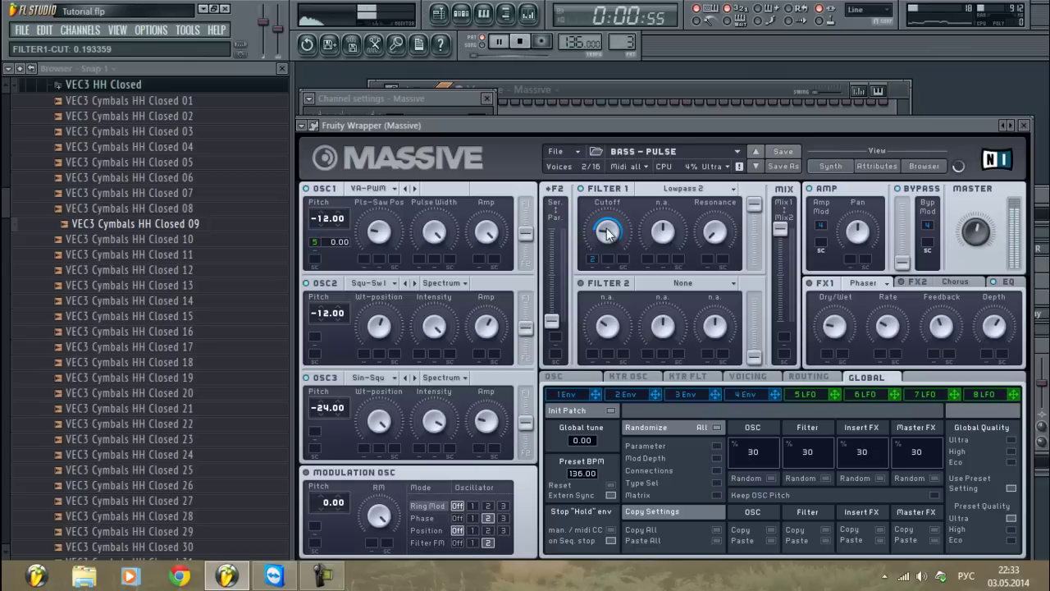
Check the Massive sound's level on mixer Insert 3, and close the synth, channel settings and mixer windows
{"action": "left_click", "coordinate": [594, 86]}
{"action": "left_click", "coordinate": [529, 14]}
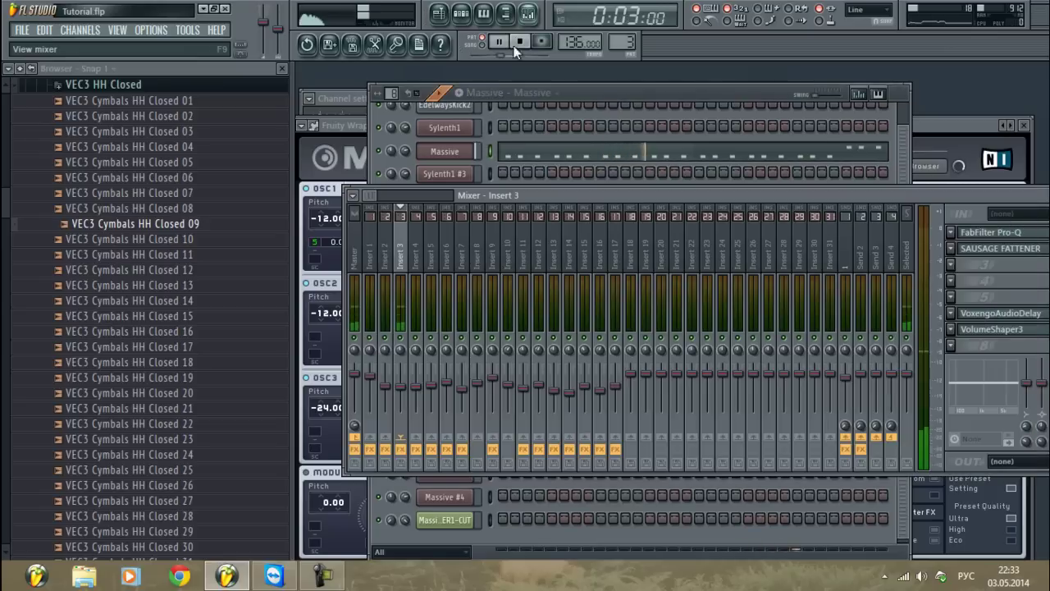
{"action": "left_click", "coordinate": [614, 89]}
{"action": "left_click", "coordinate": [1023, 125]}
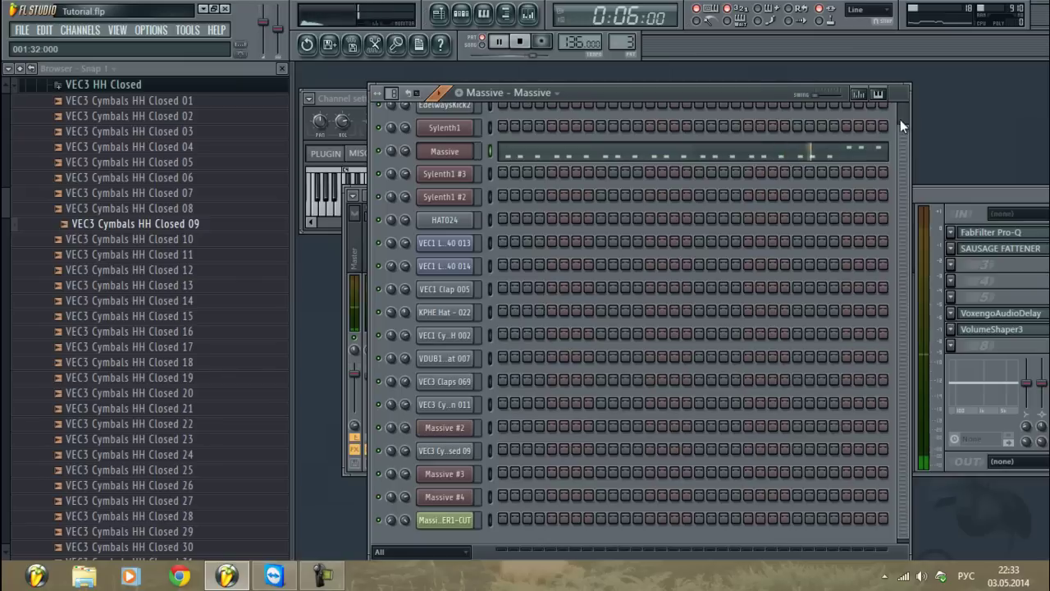
{"action": "left_click", "coordinate": [346, 94]}
{"action": "left_click", "coordinate": [493, 95]}
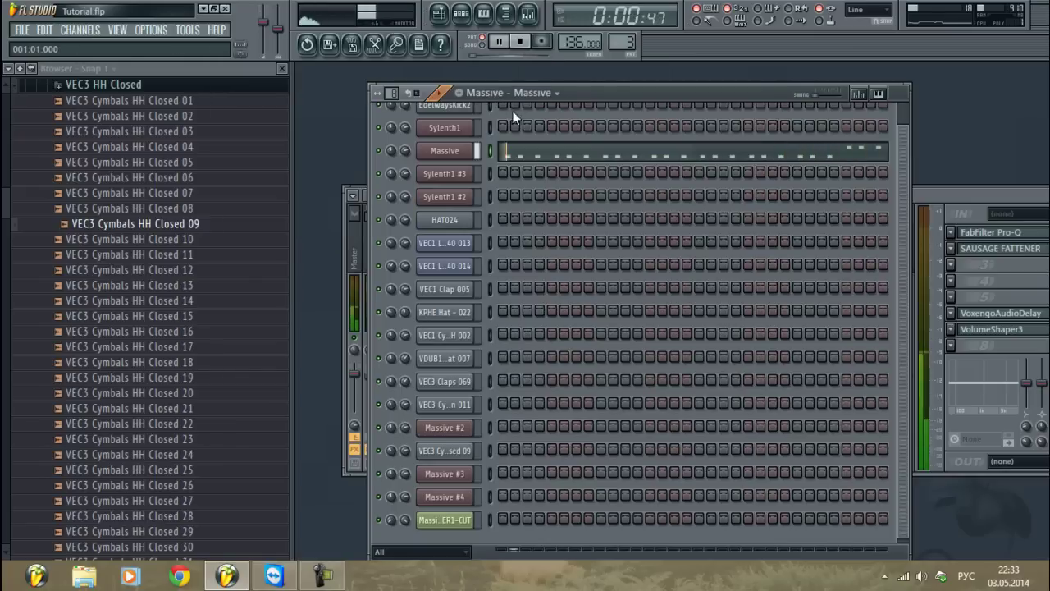
{"action": "left_click", "coordinate": [958, 209]}
{"action": "left_click", "coordinate": [883, 217]}
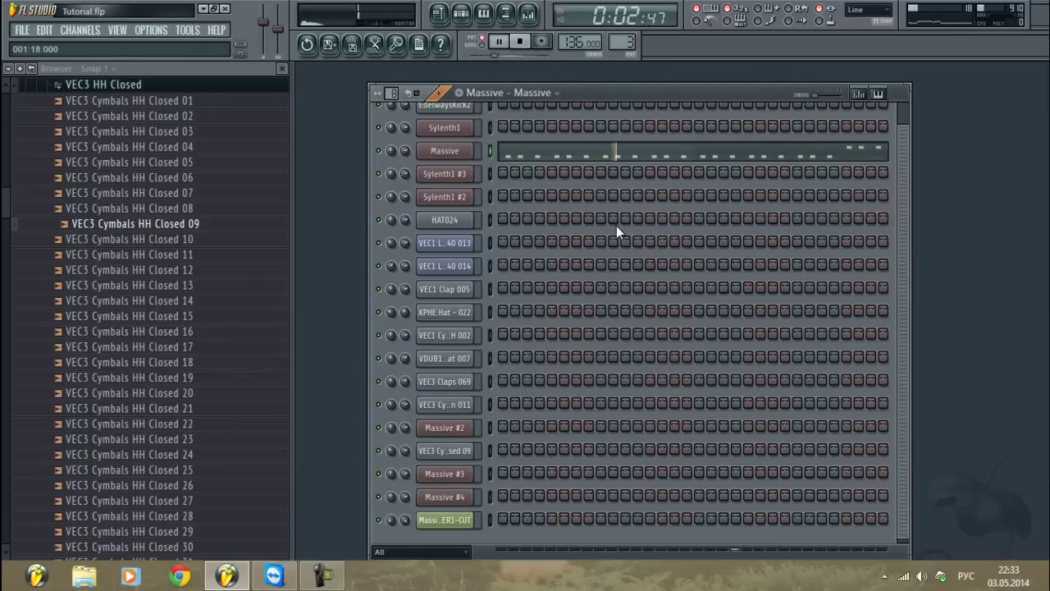
Reopen the Massive channel's synth with its channel settings in front, and stop playback
{"action": "left_click", "coordinate": [454, 154]}
{"action": "left_click", "coordinate": [436, 98]}
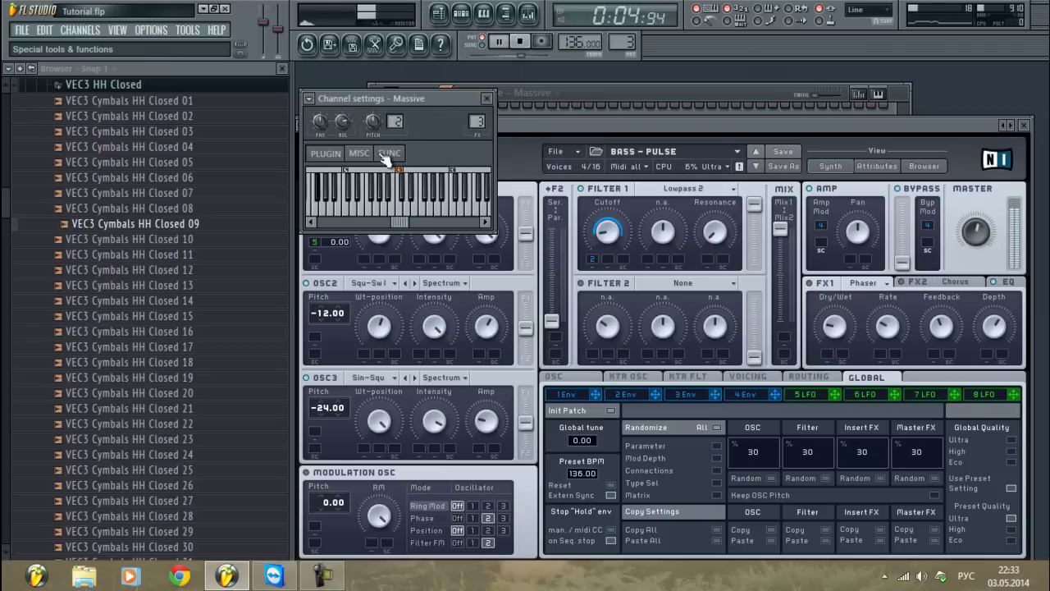
{"action": "key", "text": "space"}
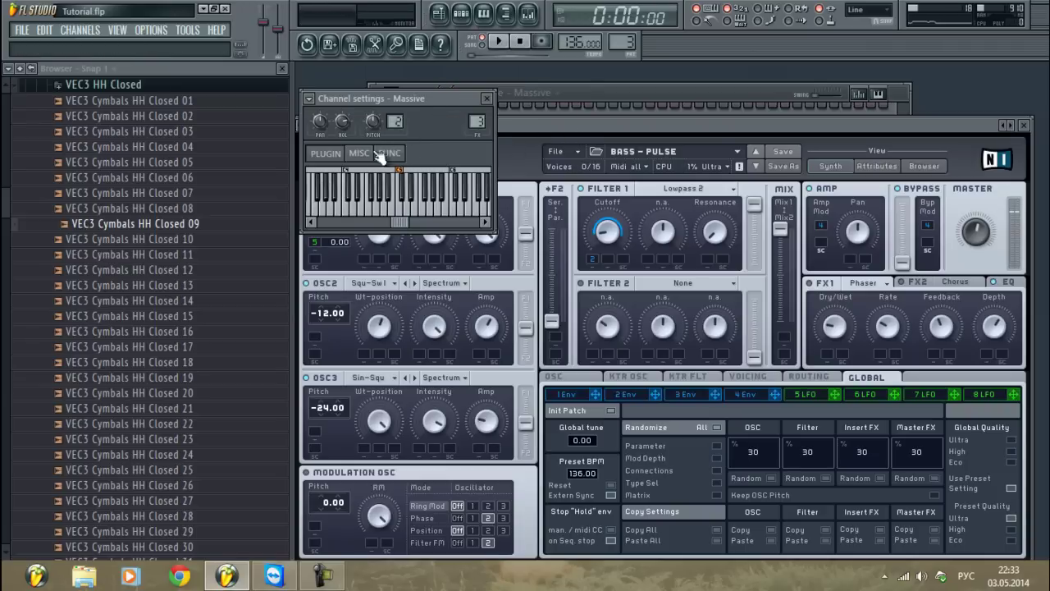
Play the whole arrangement in song mode and reposition the mixer so that the upper channel rack rows can be seen
{"action": "key", "text": "F6"}
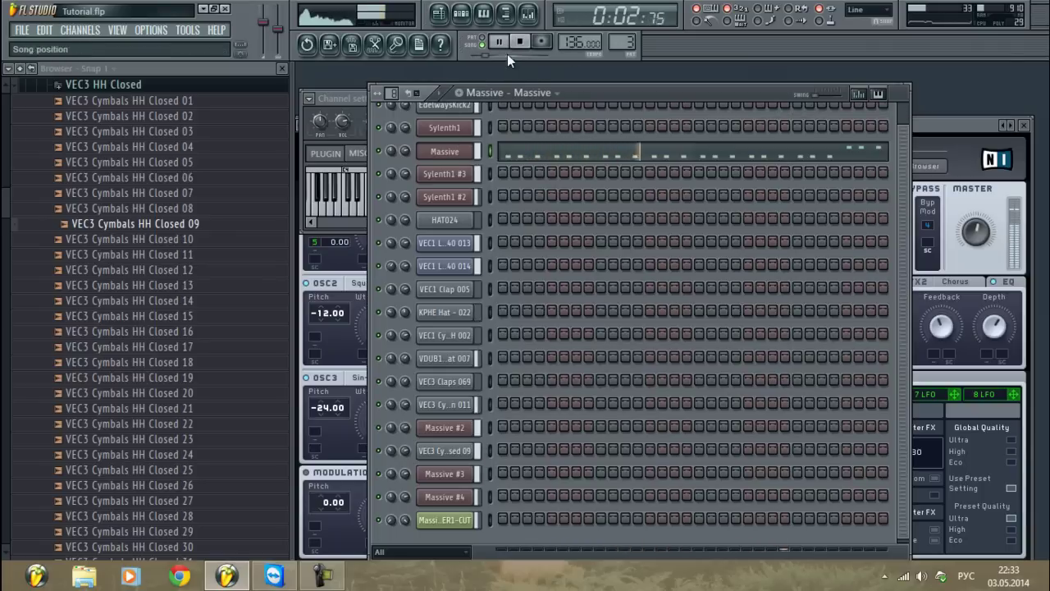
{"action": "key", "text": "F9"}
{"action": "left_click_drag", "start_coordinate": [564, 189], "coordinate": [614, 187]}
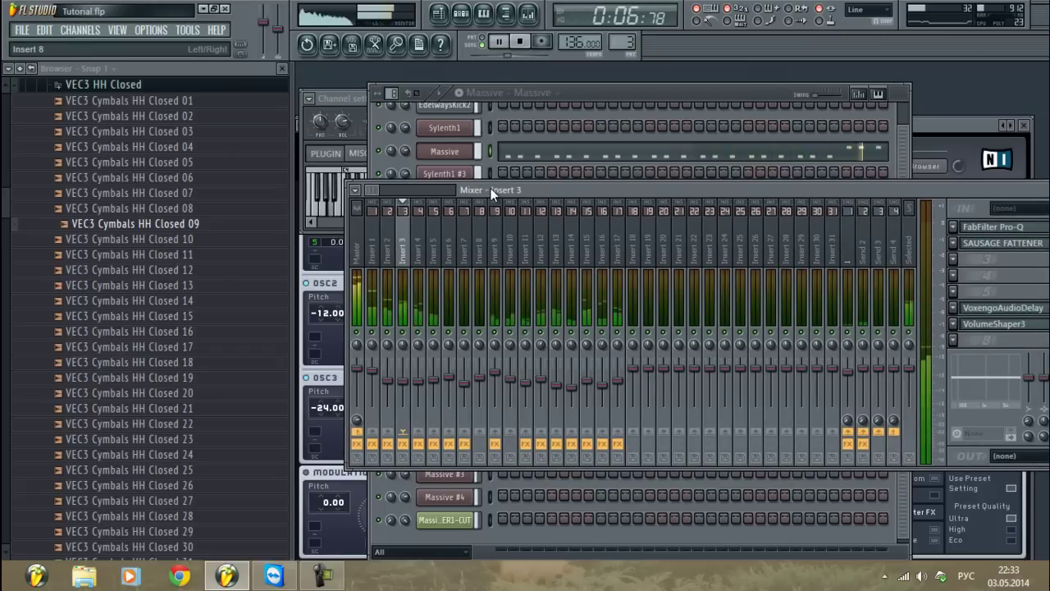
{"action": "left_click_drag", "start_coordinate": [490, 190], "coordinate": [444, 236]}
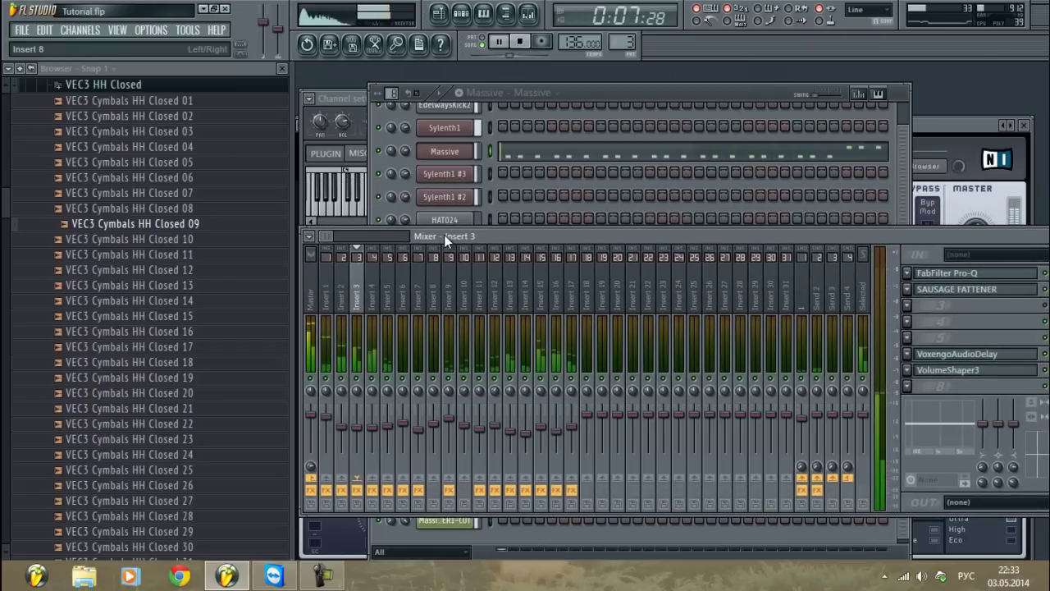
Try raising the Massive channel's F#3 notes by one octave
{"action": "left_click", "coordinate": [529, 157]}
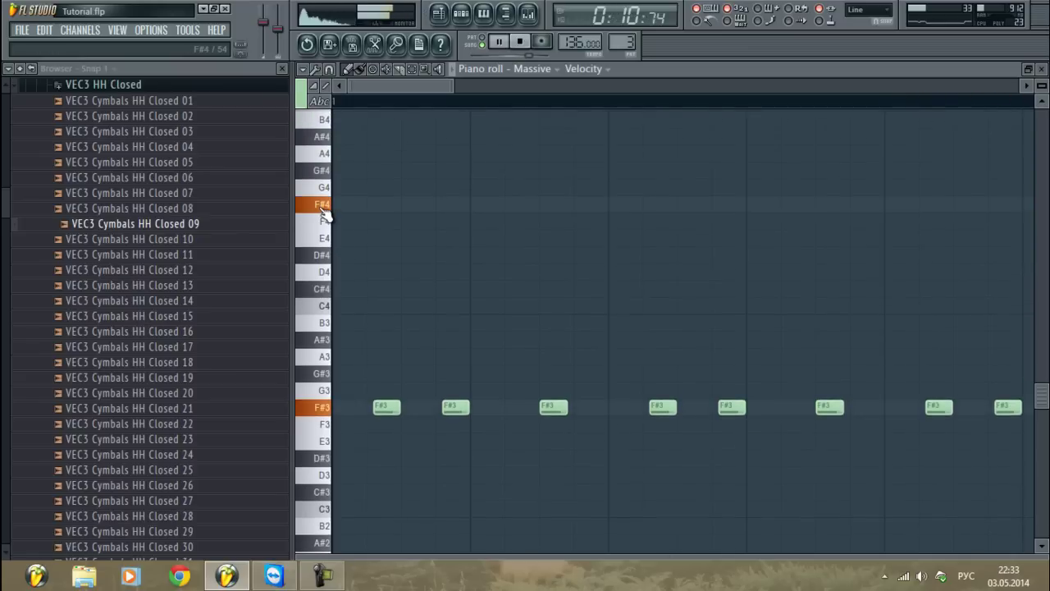
{"action": "scroll", "coordinate": [380, 114], "scroll_direction": "down", "scroll_amount": 5}
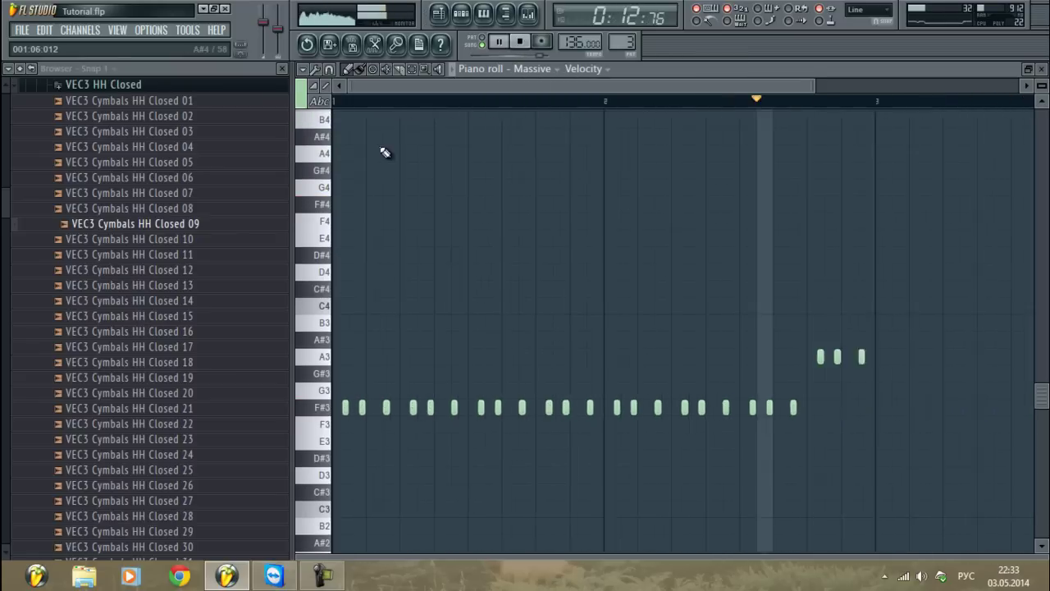
{"action": "left_click_drag", "start_coordinate": [341, 333], "coordinate": [770, 466]}
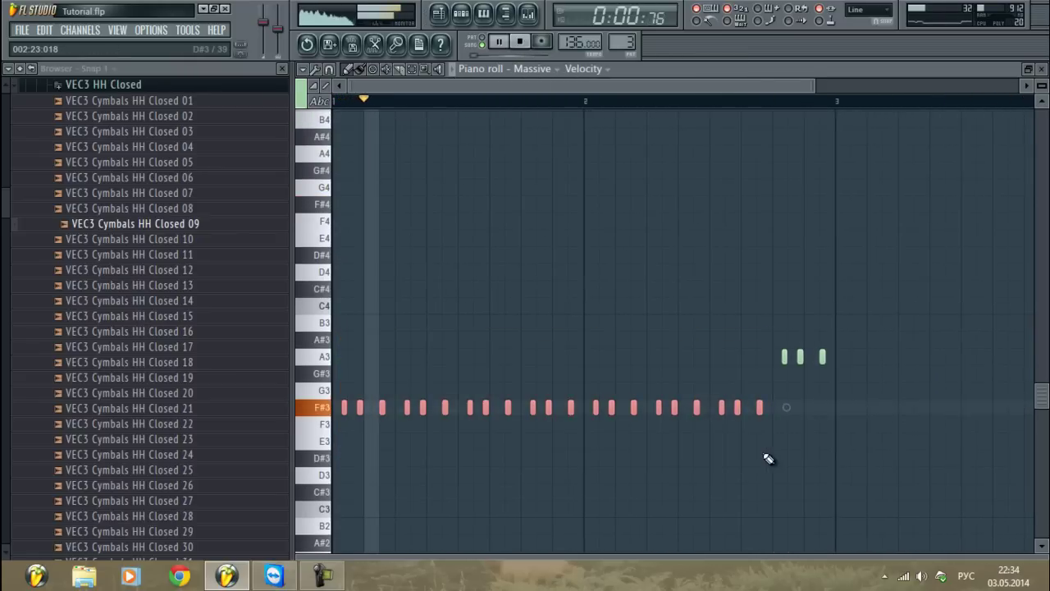
{"action": "key", "text": "ctrl+Up"}
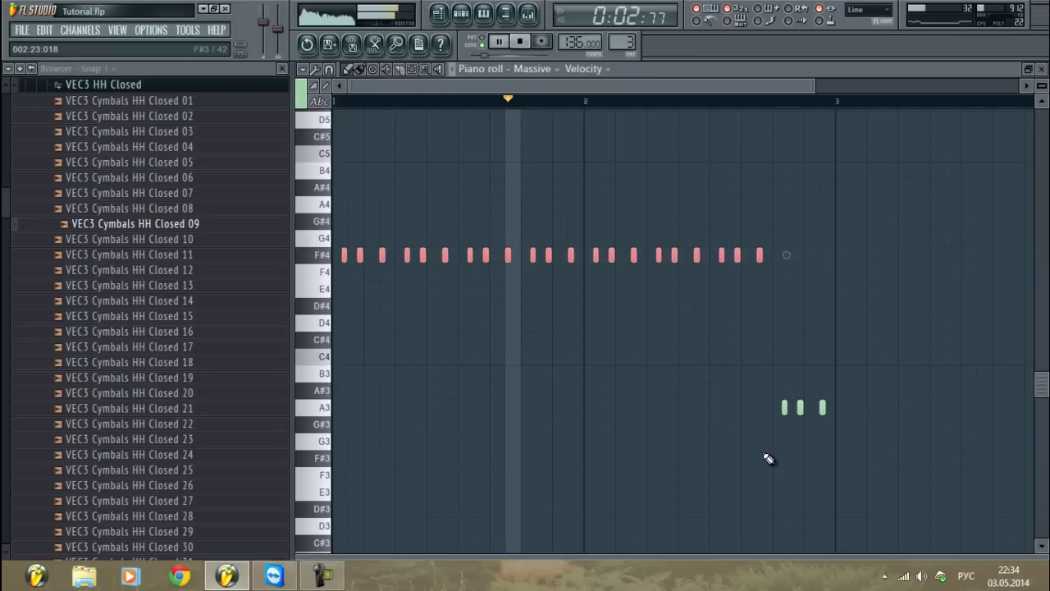
{"action": "key", "text": "ctrl+Down"}
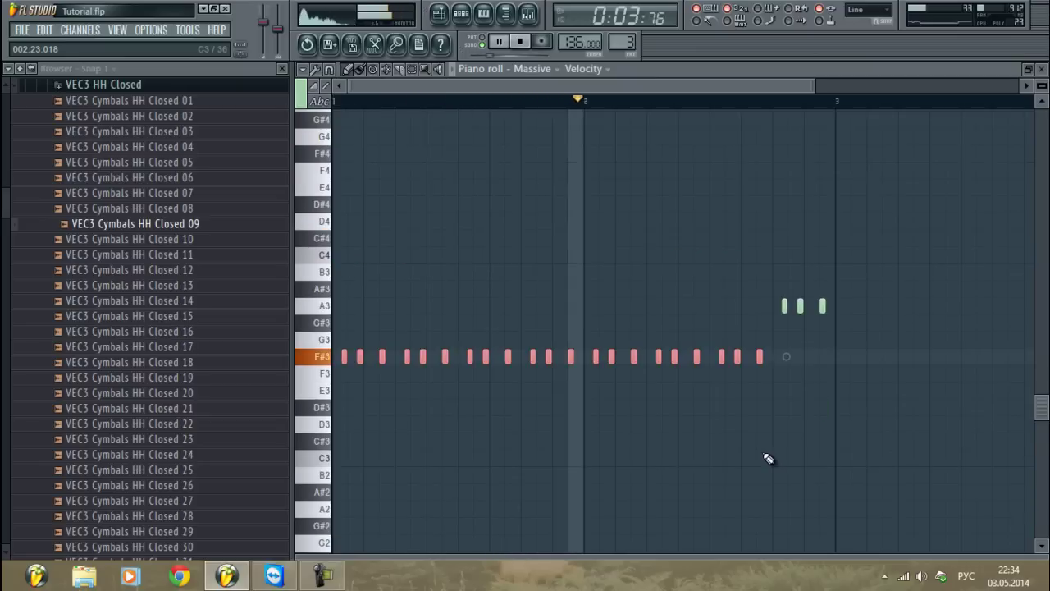
{"action": "left_click", "coordinate": [1041, 69]}
Copy the Massive #2 notes from pattern 4 and paste them into the Massive channel in pattern 3
{"action": "left_click_drag", "start_coordinate": [627, 45], "coordinate": [627, 37]}
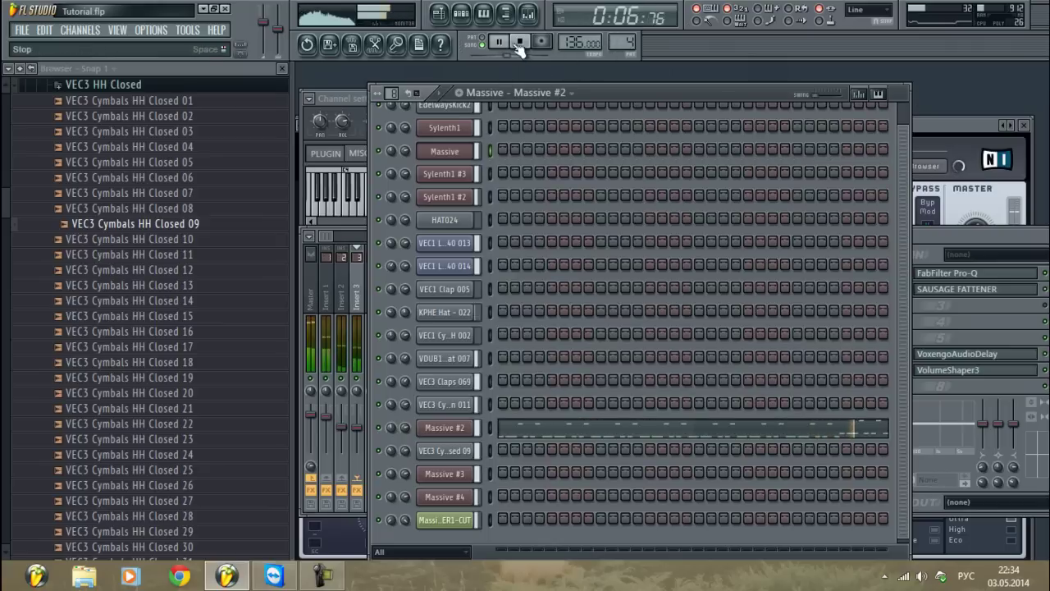
{"action": "left_click", "coordinate": [485, 41]}
{"action": "right_click", "coordinate": [471, 426]}
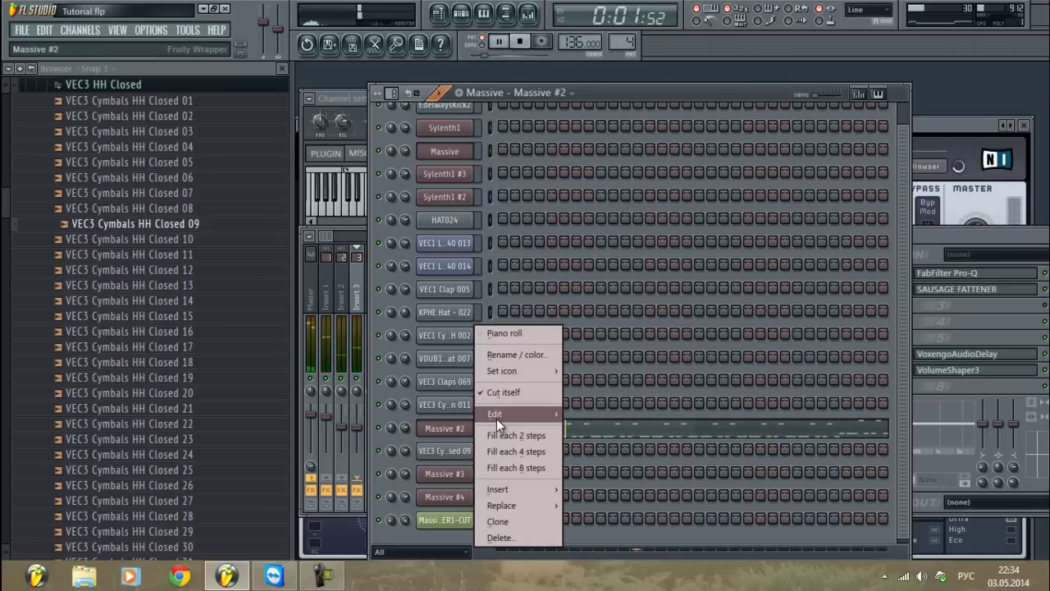
{"action": "mouse_move", "coordinate": [497, 414]}
{"action": "left_click", "coordinate": [585, 430]}
{"action": "scroll", "coordinate": [628, 40], "scroll_direction": "down", "scroll_amount": 1}
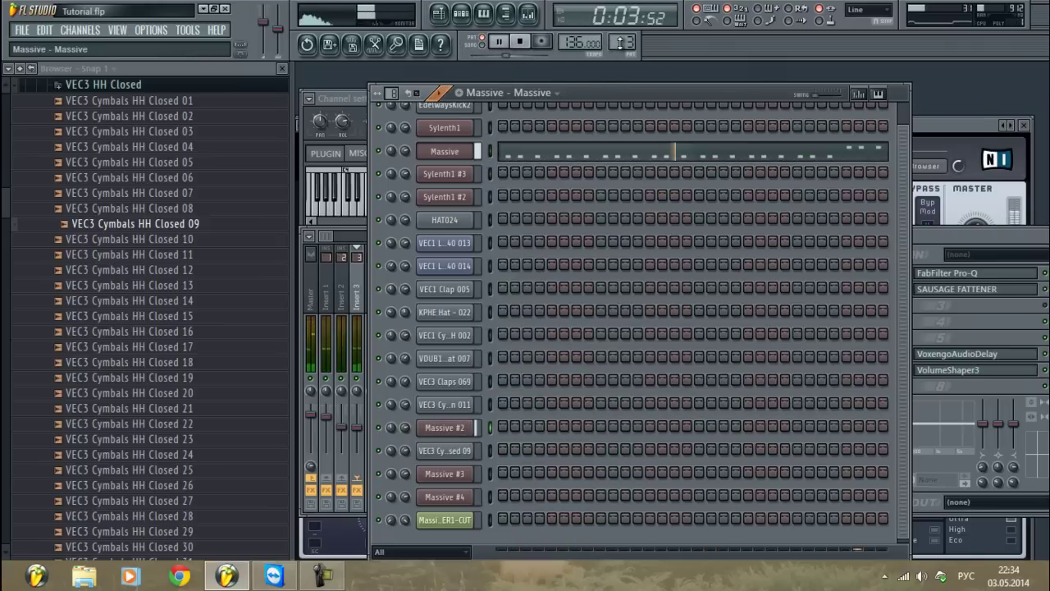
{"action": "right_click", "coordinate": [459, 152]}
{"action": "mouse_move", "coordinate": [510, 234]}
{"action": "left_click", "coordinate": [588, 265]}
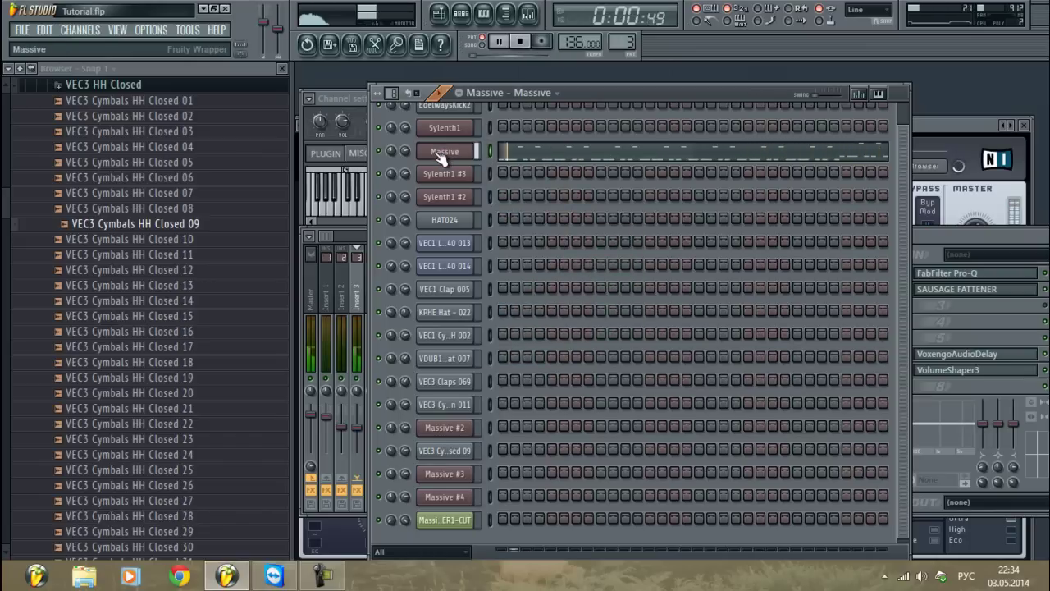
Check the pasted notes in the mixer, close the synth and channel settings windows, and play the song
{"action": "left_click", "coordinate": [919, 239]}
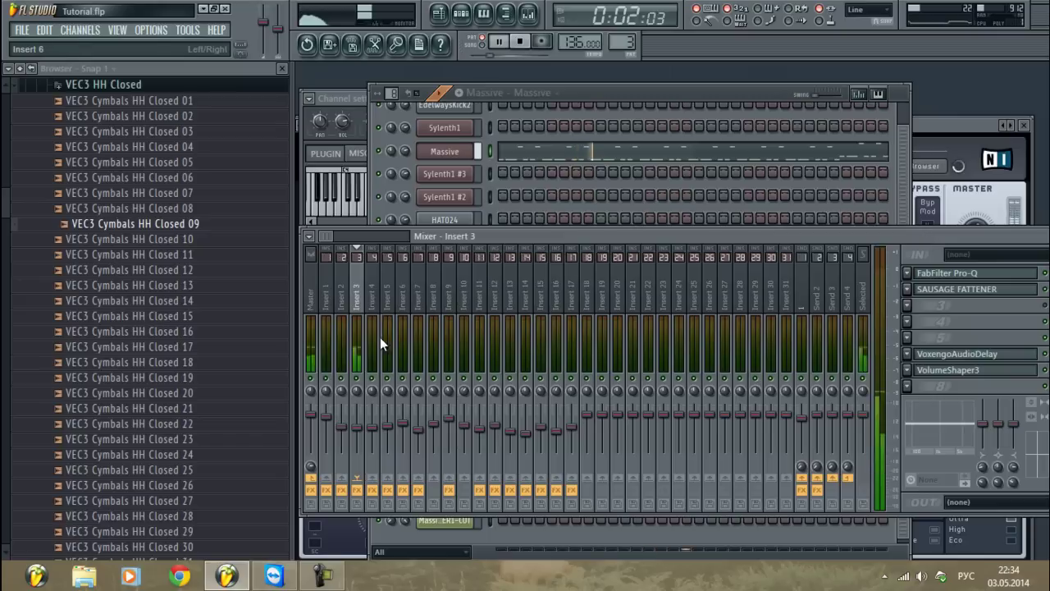
{"action": "left_click", "coordinate": [1026, 127]}
{"action": "left_click", "coordinate": [344, 100]}
{"action": "left_click", "coordinate": [487, 99]}
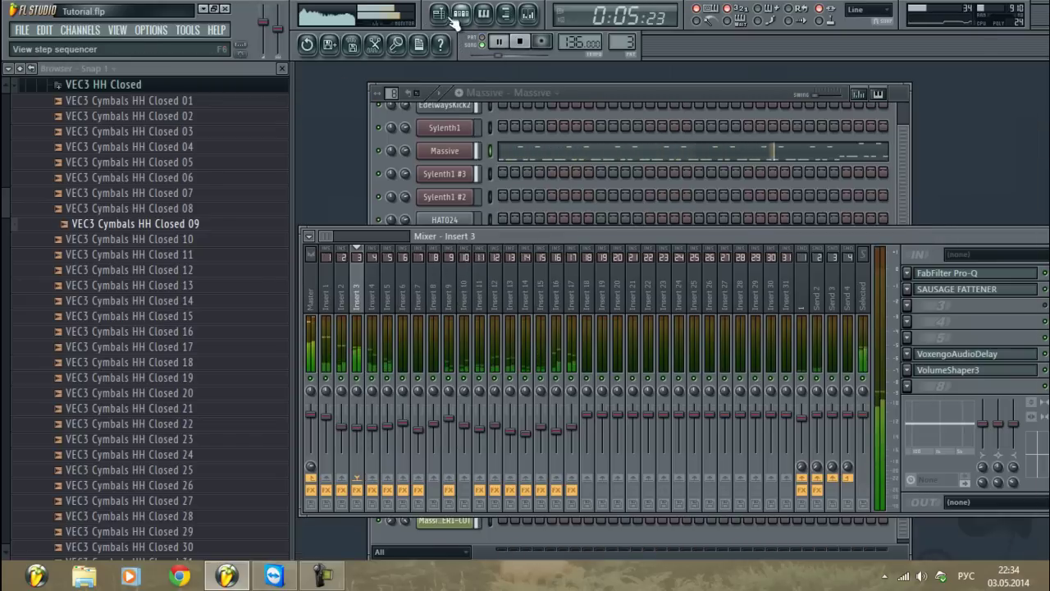
Look over the playlist tracks during song playback, return to the channel rack and stop playback
{"action": "key", "text": "F5"}
{"action": "left_click_drag", "start_coordinate": [532, 84], "coordinate": [539, 86]}
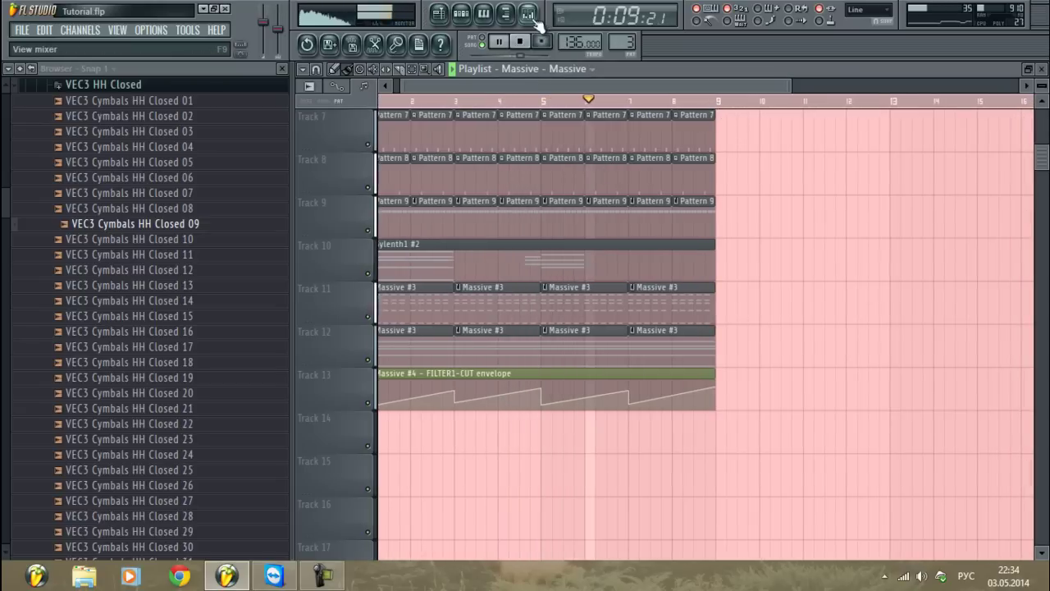
{"action": "key", "text": "F5"}
{"action": "left_click", "coordinate": [868, 93]}
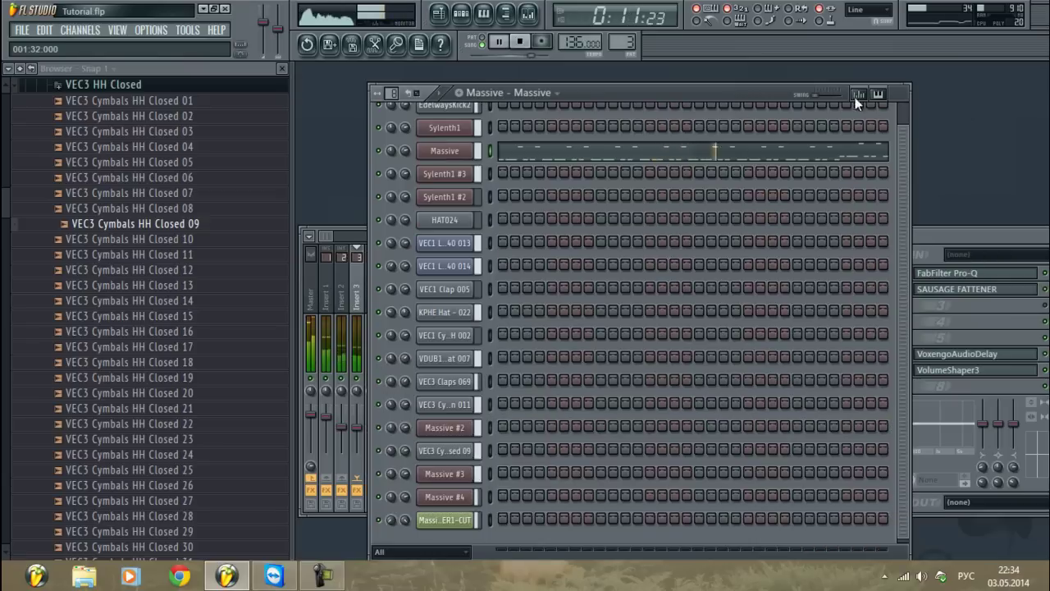
{"action": "key", "text": "space"}
Open the Massive #3 synth and create an automation clip for its Filter 1 cutoff
{"action": "left_click", "coordinate": [461, 425]}
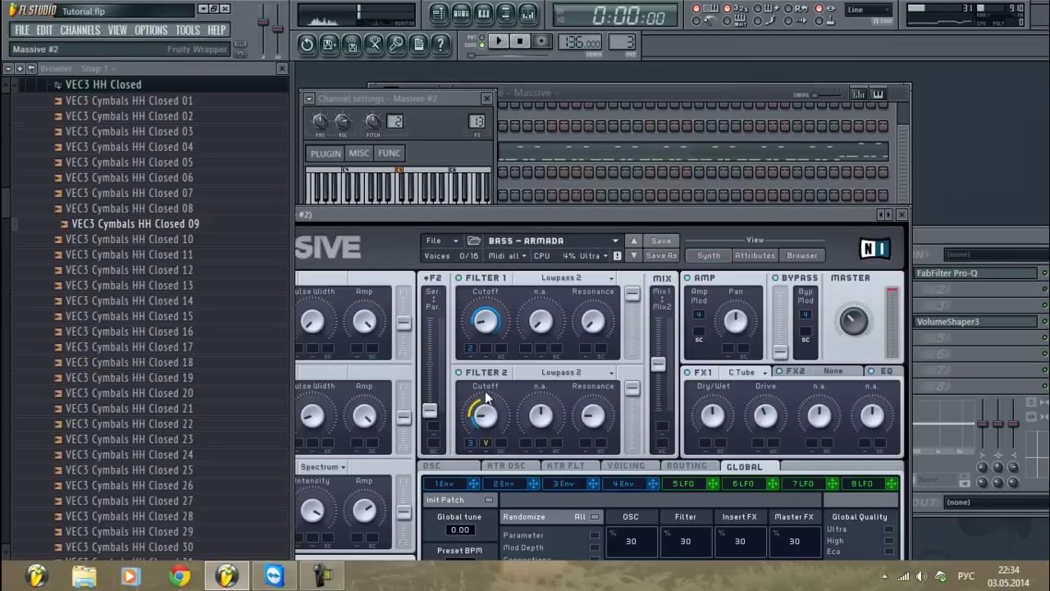
{"action": "key", "text": "F6"}
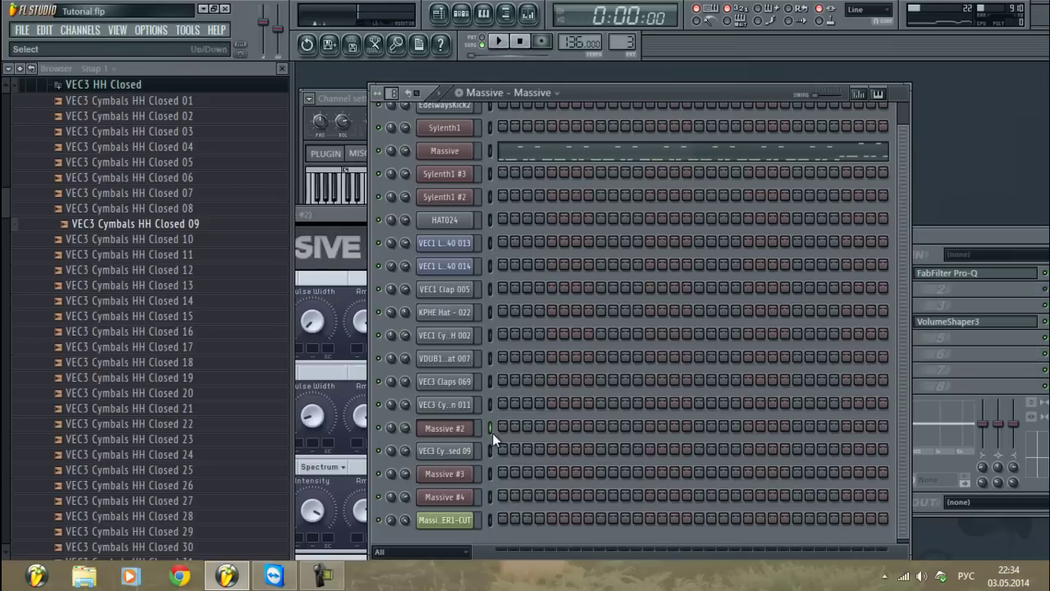
{"action": "left_click", "coordinate": [459, 479]}
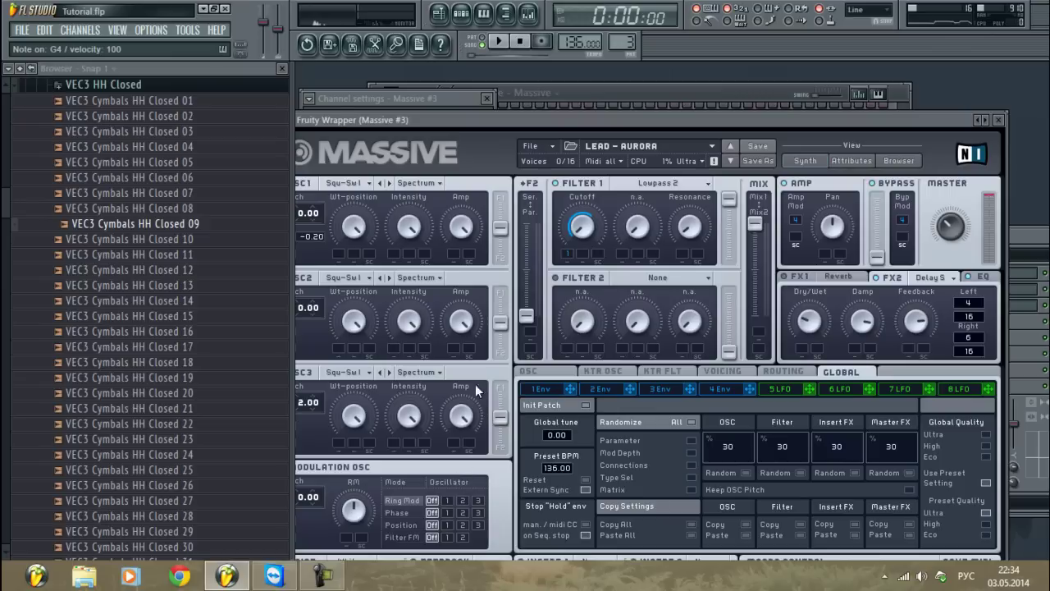
{"action": "left_click", "coordinate": [185, 30]}
{"action": "mouse_move", "coordinate": [203, 193]}
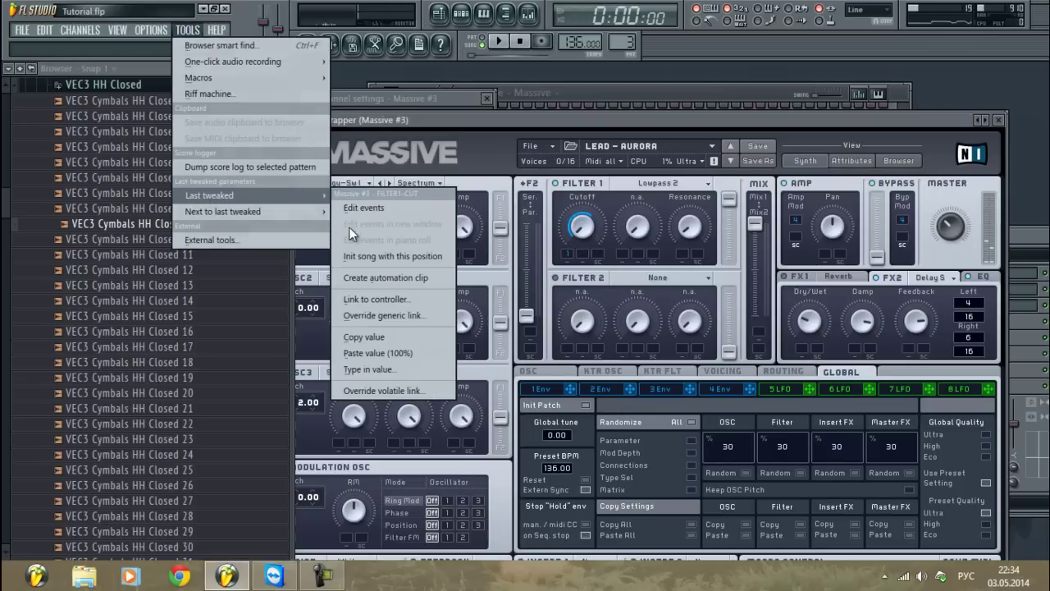
{"action": "left_click", "coordinate": [362, 279]}
In the playlist, raise the end point of the Massive #3 filter cutoff envelope to 66% for a steady rise
{"action": "left_click", "coordinate": [439, 14]}
{"action": "scroll", "coordinate": [533, 410], "scroll_direction": "down", "scroll_amount": 1}
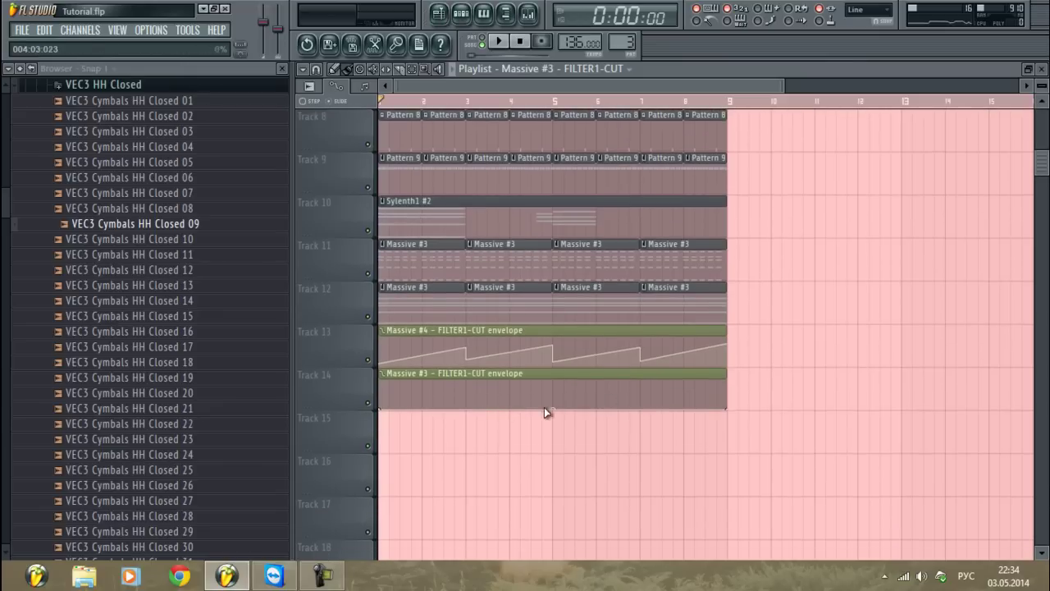
{"action": "left_click_drag", "start_coordinate": [730, 407], "coordinate": [737, 395]}
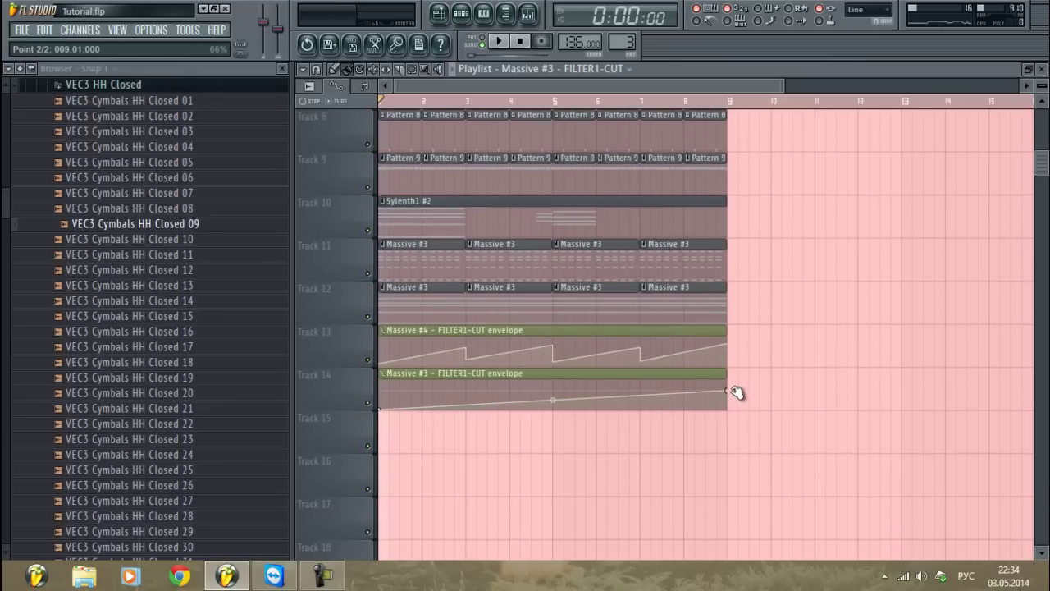
{"action": "scroll", "coordinate": [550, 105], "scroll_direction": "down", "scroll_amount": 3}
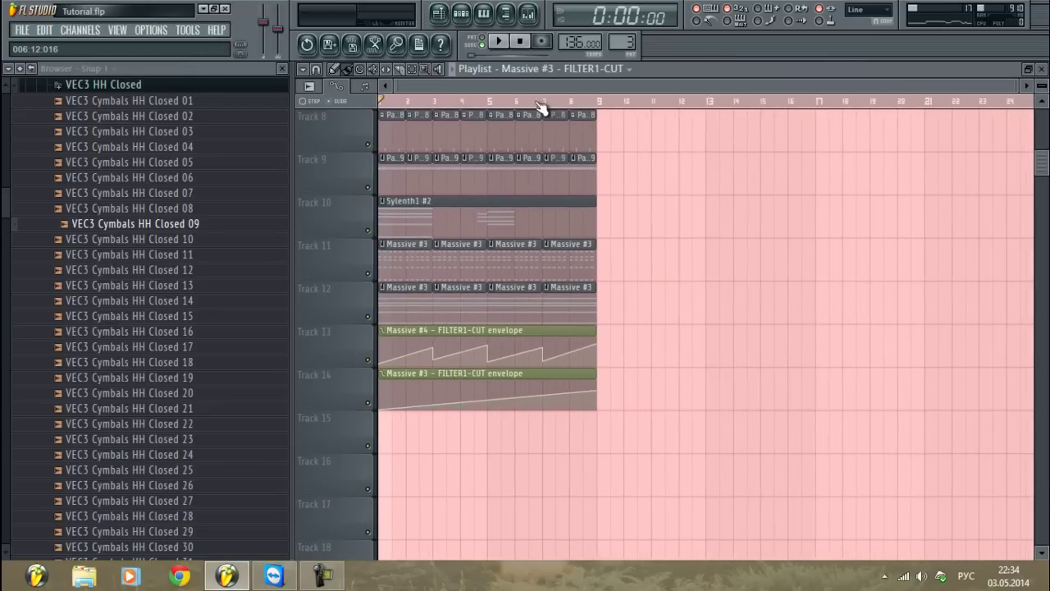
Play the arrangement around bar 7, lower the end point of the Massive #3 cutoff envelope, and stop playback
{"action": "key", "text": "space"}
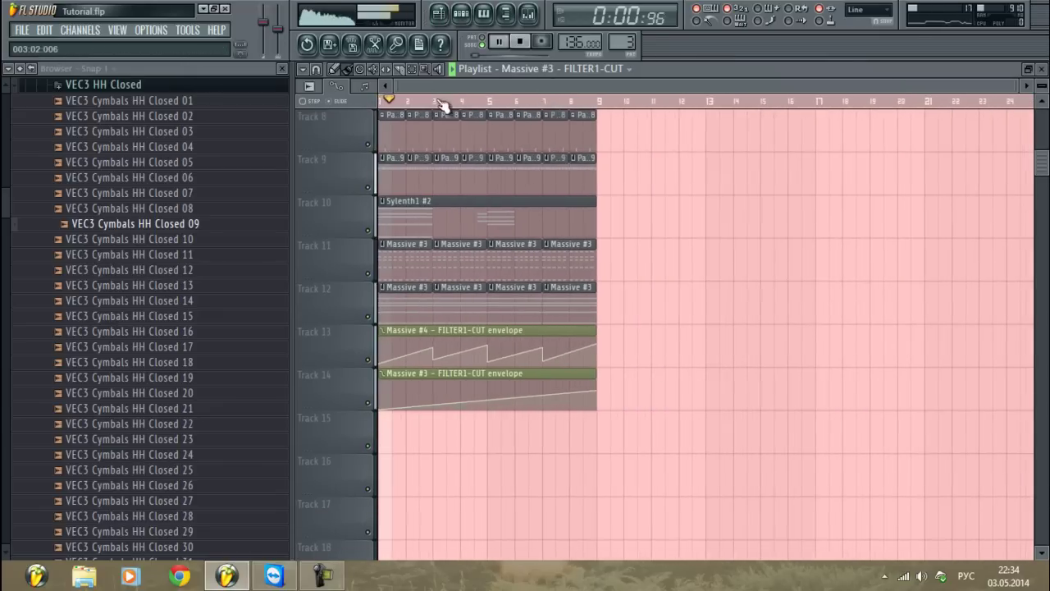
{"action": "left_click", "coordinate": [555, 101]}
{"action": "left_click_drag", "start_coordinate": [568, 84], "coordinate": [588, 86]}
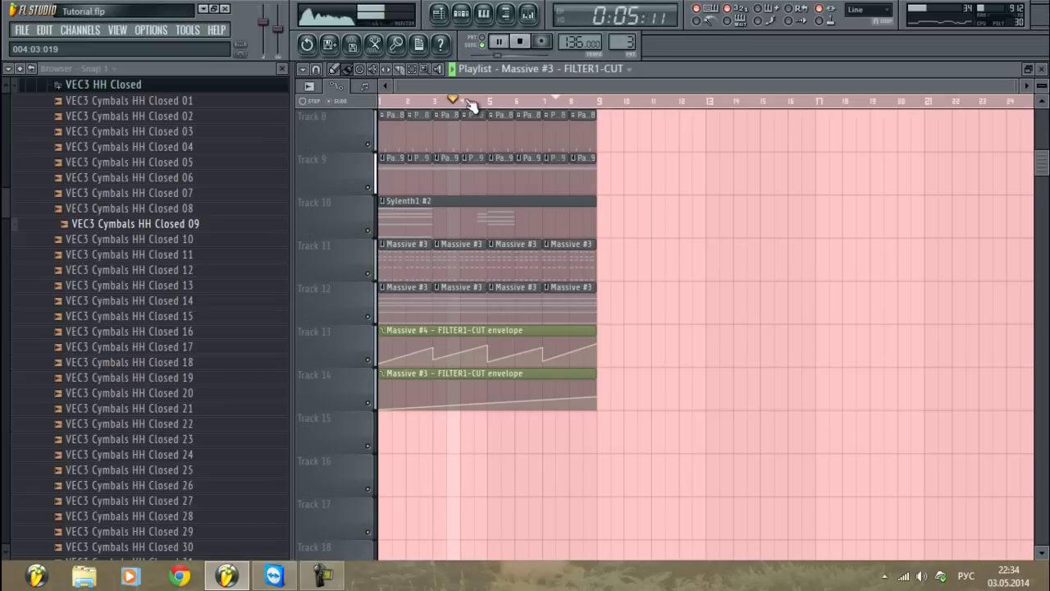
{"action": "key", "text": "space"}
{"action": "left_click", "coordinate": [332, 578]}
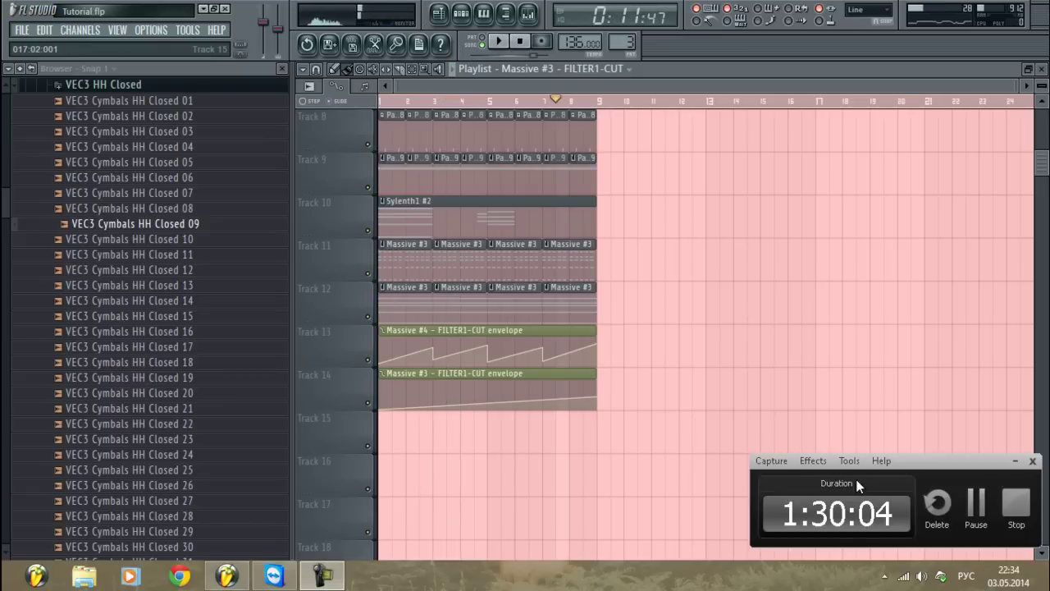